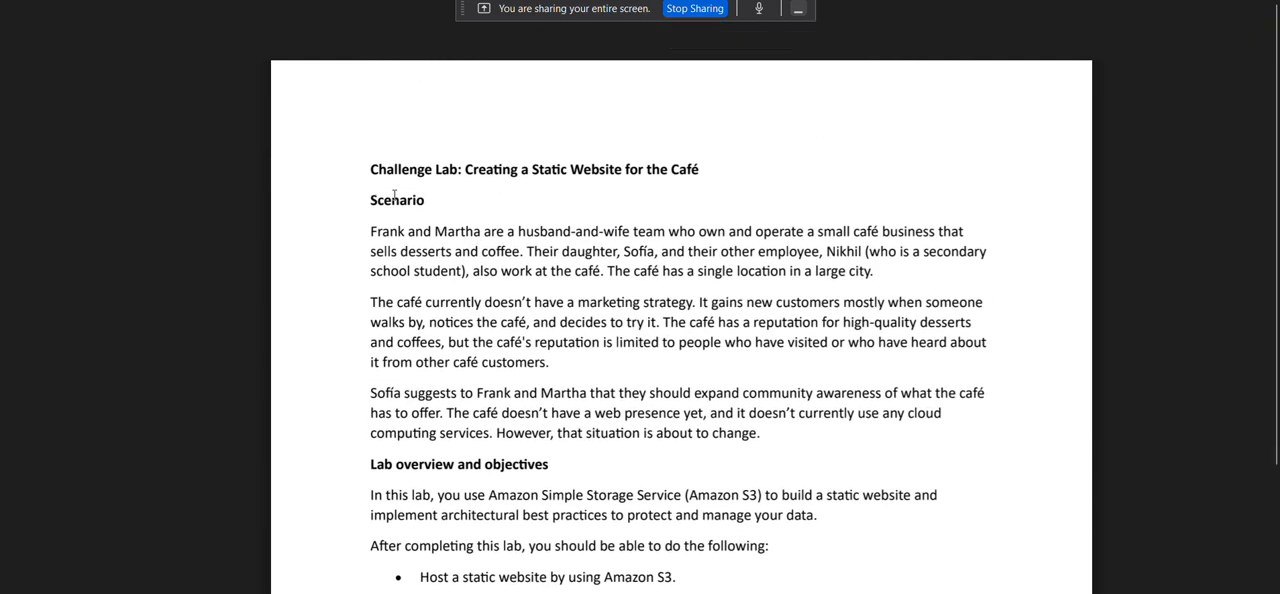
Check the Google Meet call, return to the Challenge Lab PDF, and read its Scenario section about the café.
{"action": "left_click", "coordinate": [323, 0]}
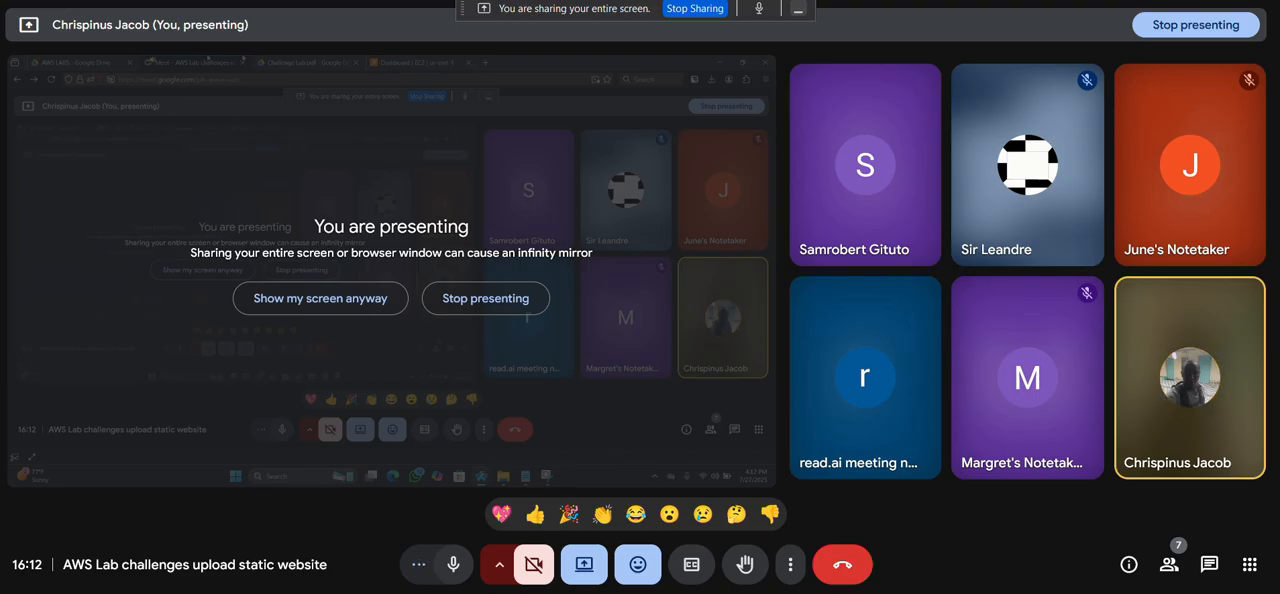
{"action": "left_click", "coordinate": [500, 0]}
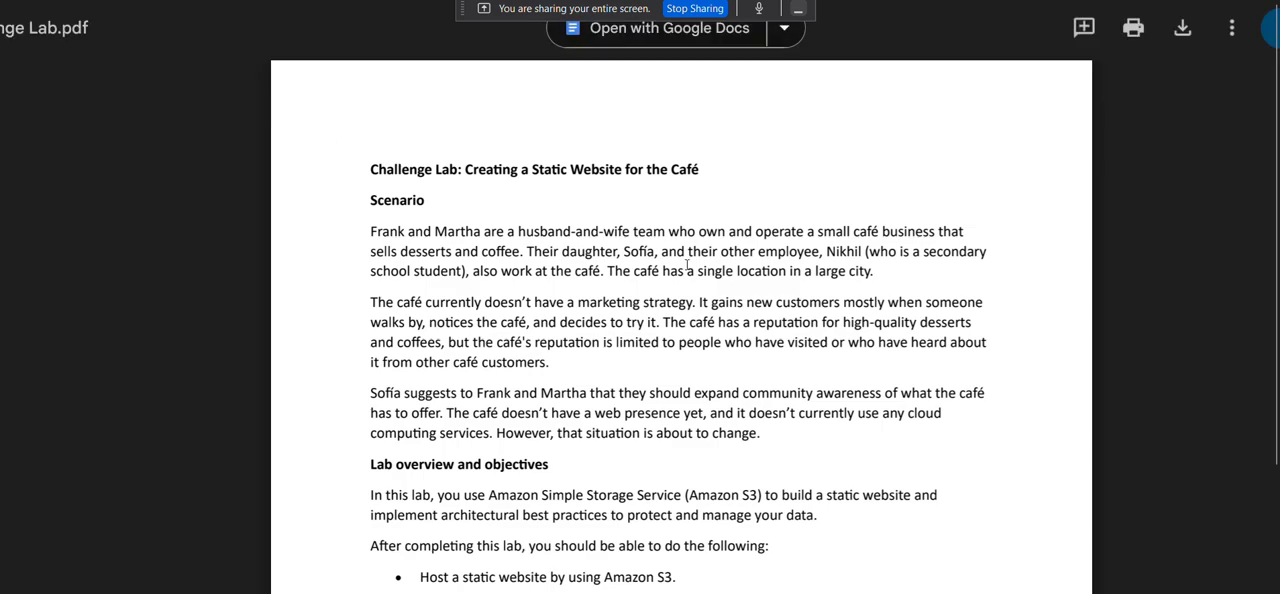
{"action": "scroll", "coordinate": [700, 262], "scroll_direction": "down", "scroll_amount": 1}
{"action": "scroll", "coordinate": [414, 208], "scroll_direction": "down", "scroll_amount": 1}
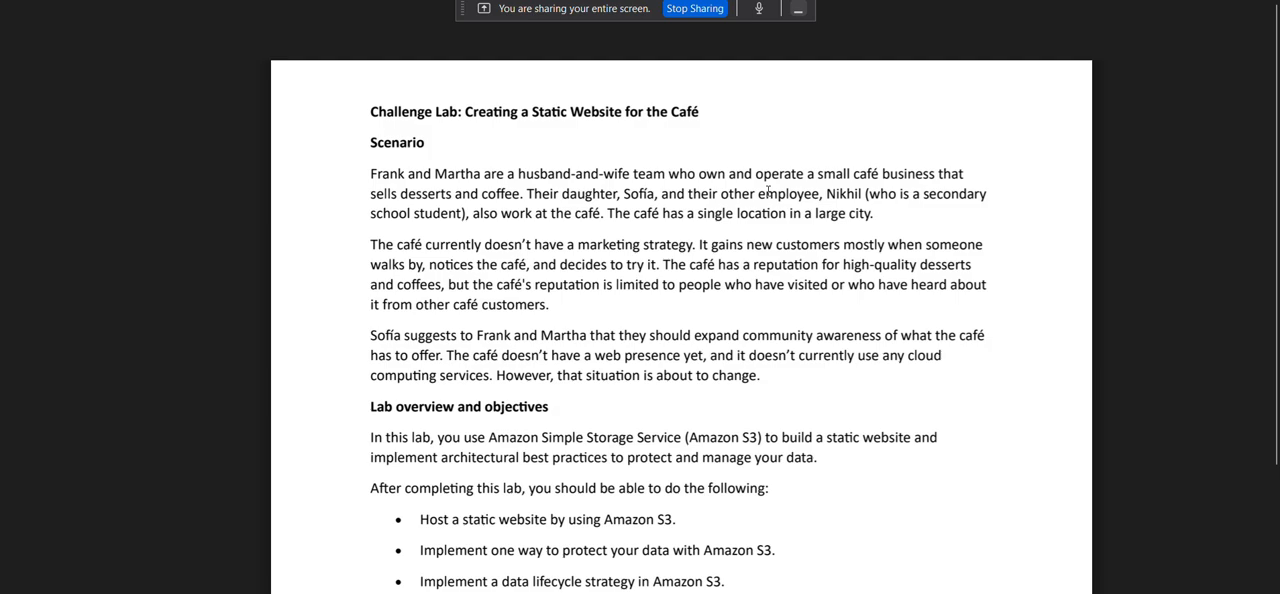
{"action": "scroll", "coordinate": [687, 258], "scroll_direction": "down", "scroll_amount": 1}
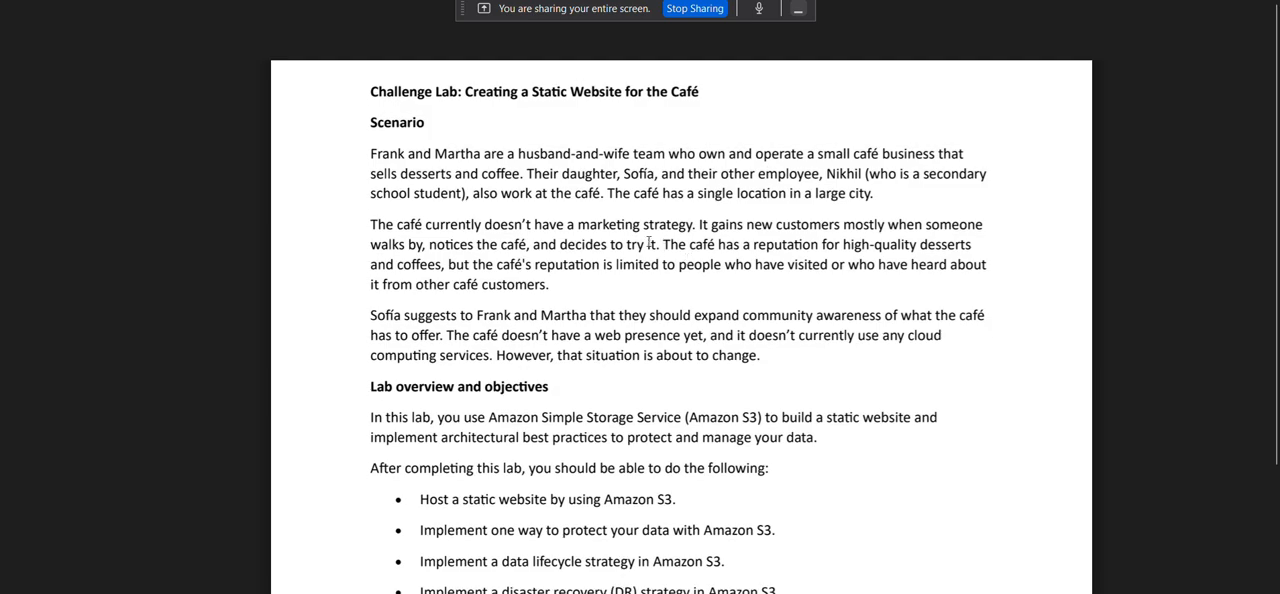
{"action": "scroll", "coordinate": [715, 224], "scroll_direction": "down", "scroll_amount": 1}
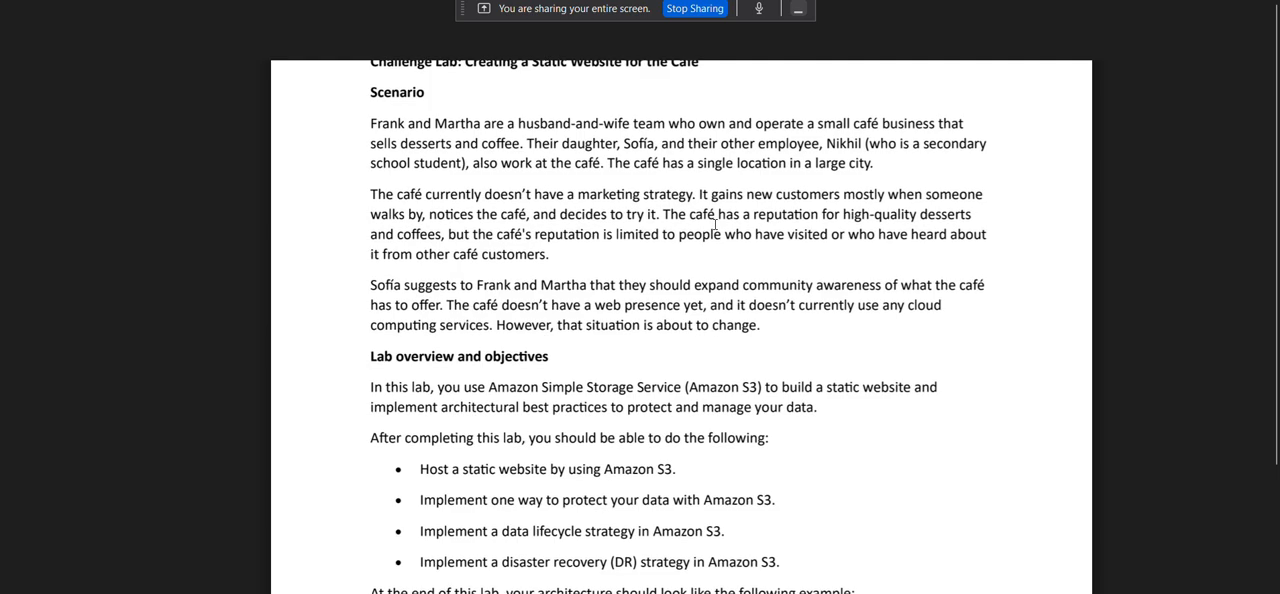
{"action": "scroll", "coordinate": [716, 224], "scroll_direction": "down", "scroll_amount": 1}
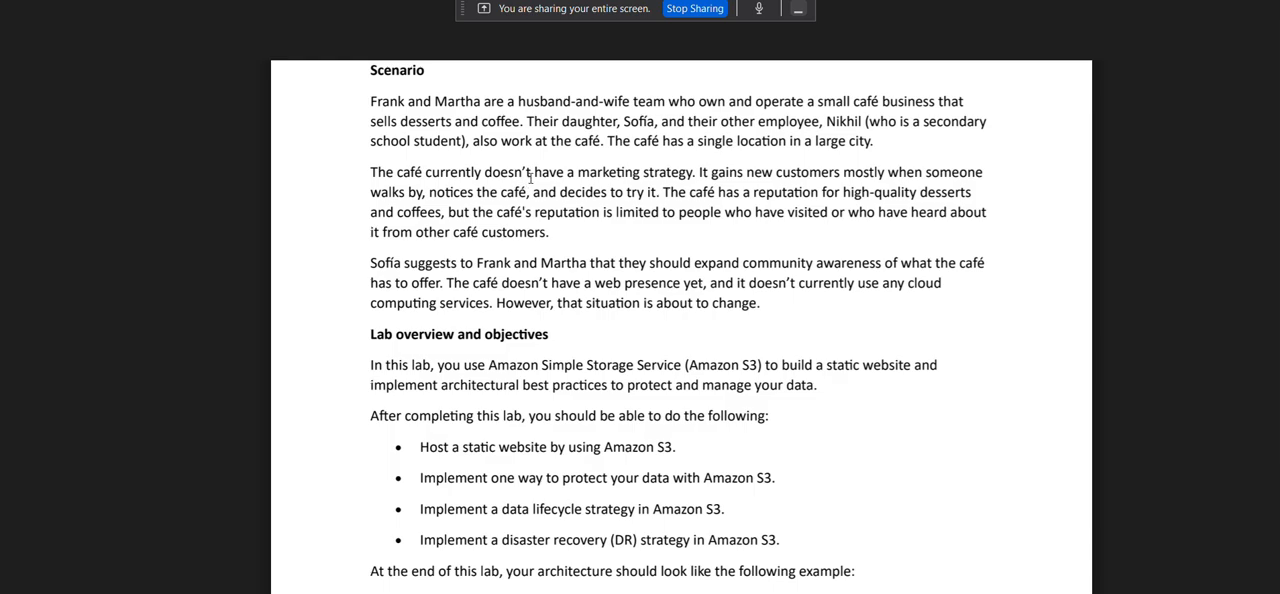
{"action": "scroll", "coordinate": [530, 176], "scroll_direction": "down", "scroll_amount": 1}
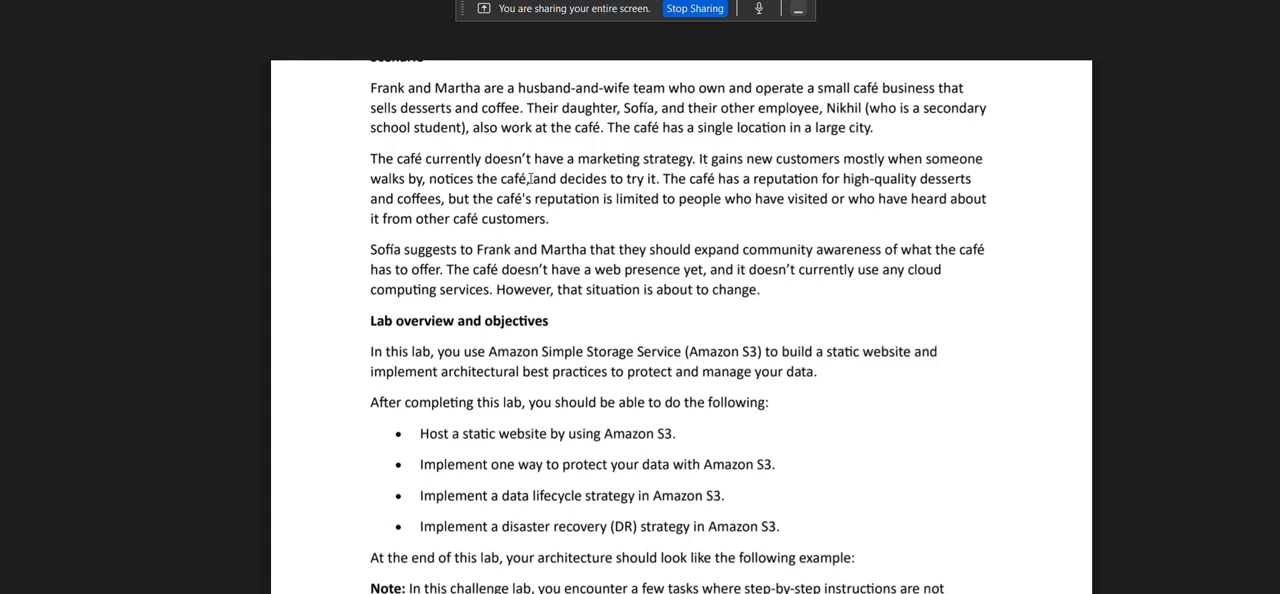
{"action": "scroll", "coordinate": [516, 218], "scroll_direction": "down", "scroll_amount": 1}
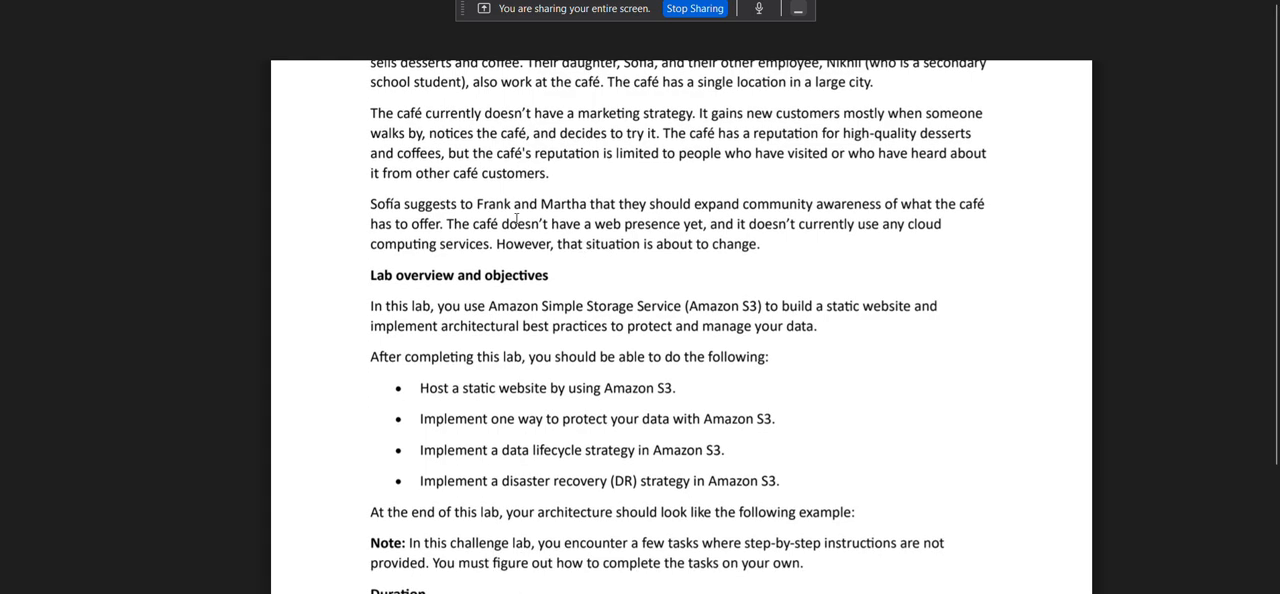
{"action": "scroll", "coordinate": [478, 175], "scroll_direction": "down", "scroll_amount": 1}
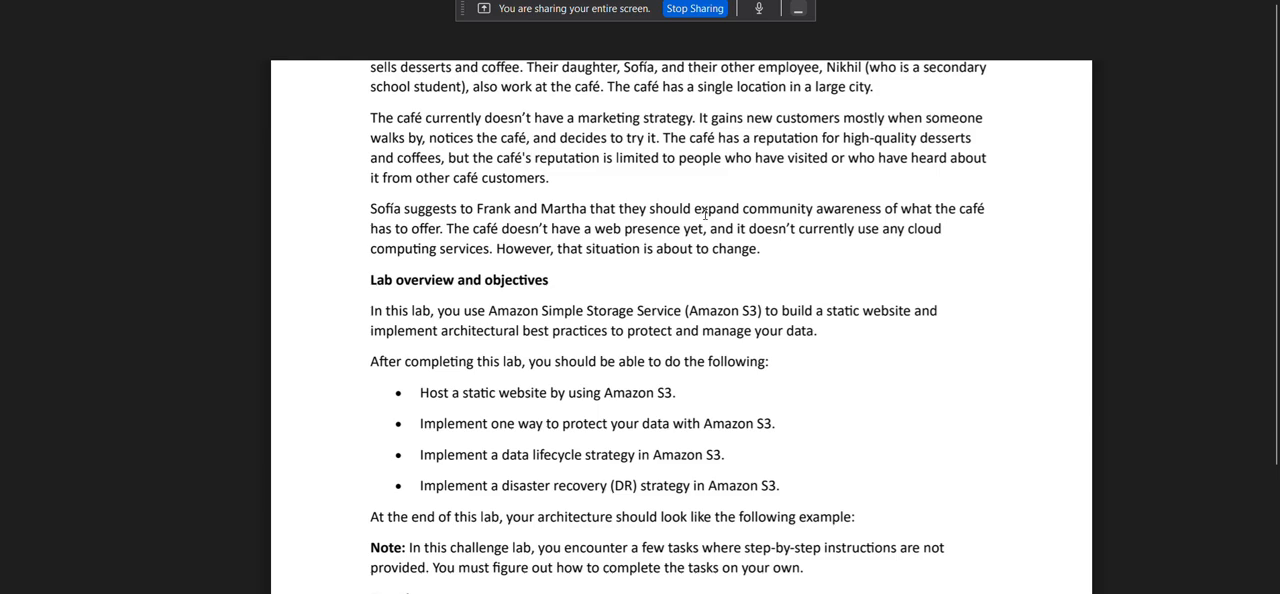
{"action": "scroll", "coordinate": [705, 214], "scroll_direction": "down", "scroll_amount": 1}
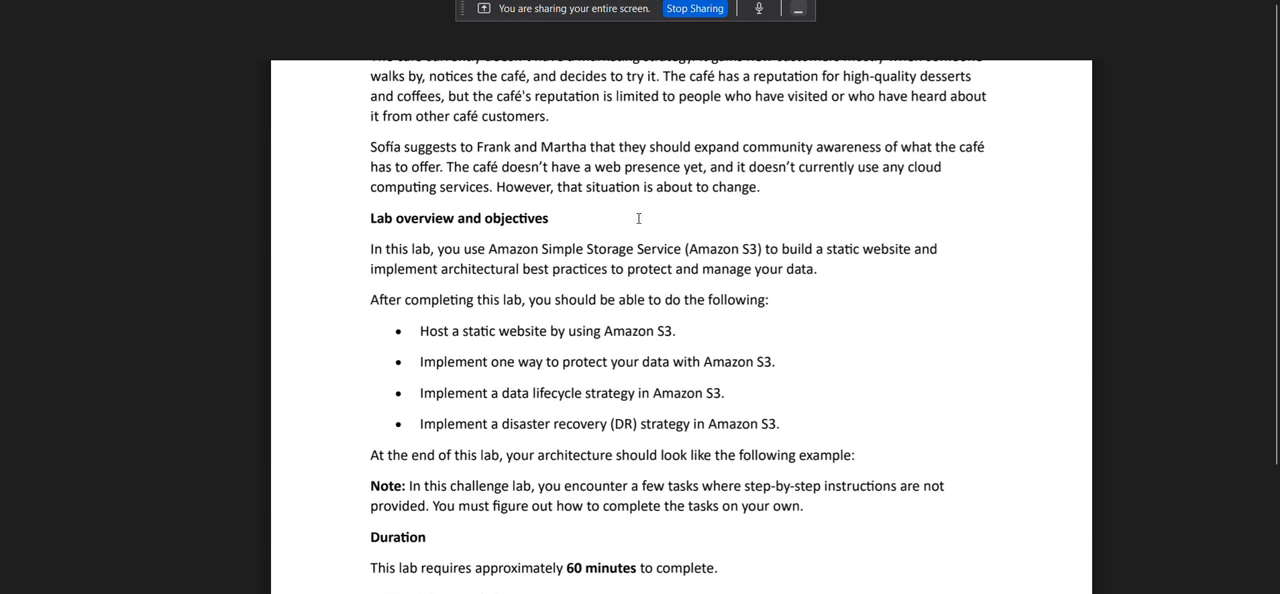
{"action": "scroll", "coordinate": [632, 240], "scroll_direction": "up", "scroll_amount": 2}
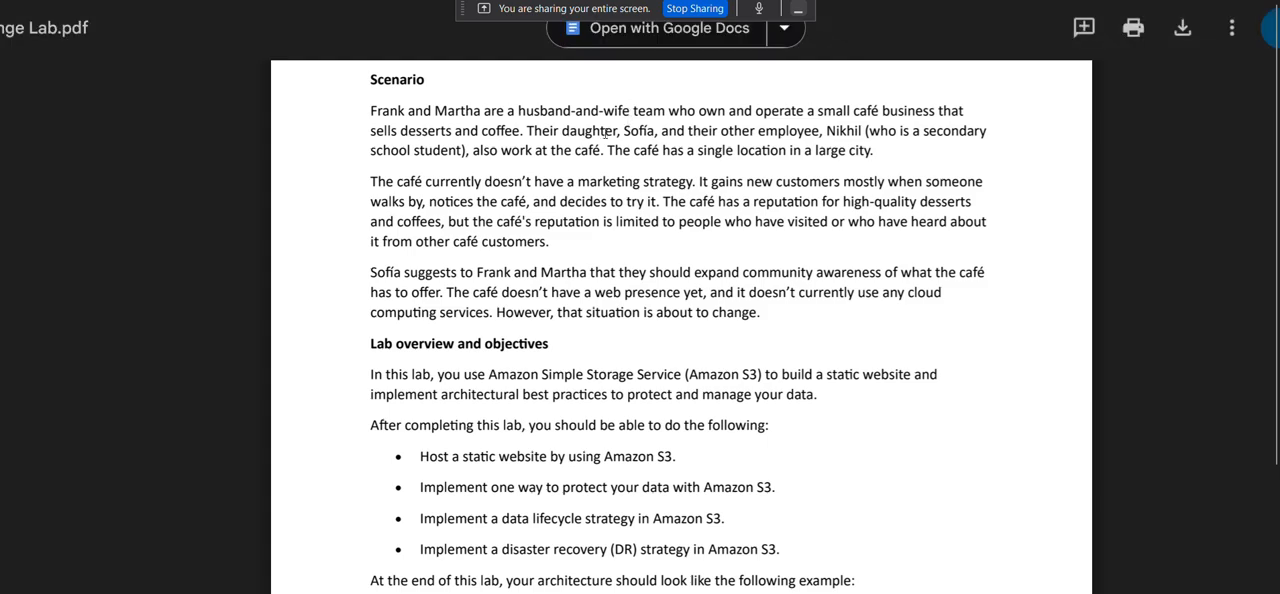
{"action": "scroll", "coordinate": [539, 268], "scroll_direction": "down", "scroll_amount": 1}
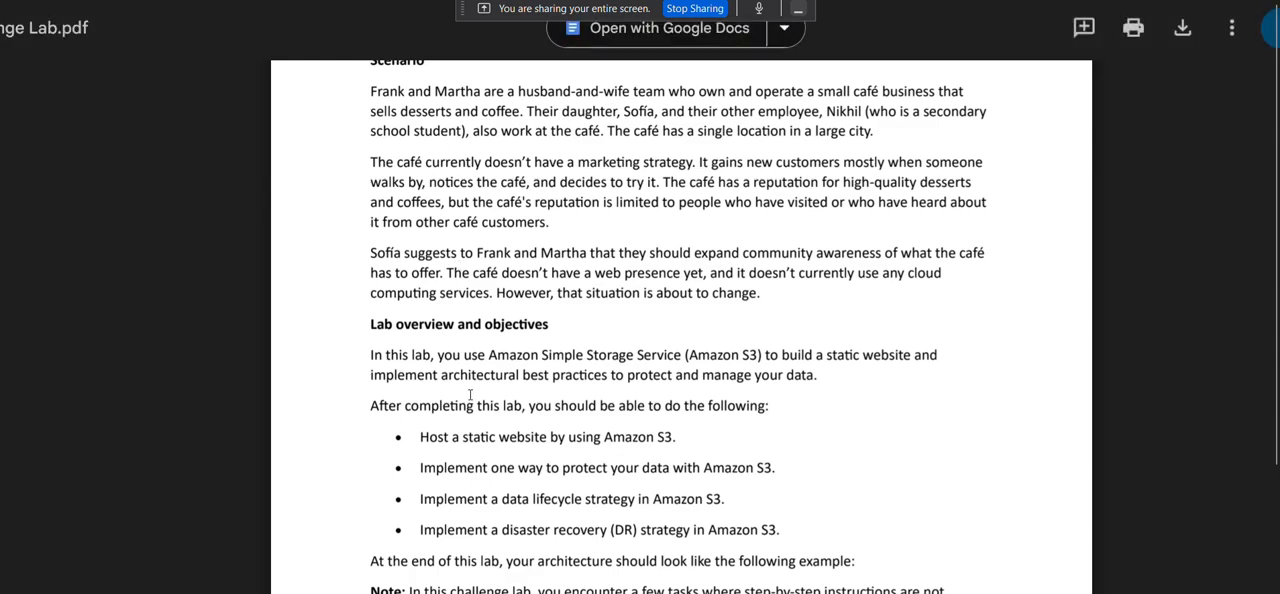
{"action": "scroll", "coordinate": [470, 395], "scroll_direction": "down", "scroll_amount": 1}
{"action": "scroll", "coordinate": [468, 314], "scroll_direction": "down", "scroll_amount": 1}
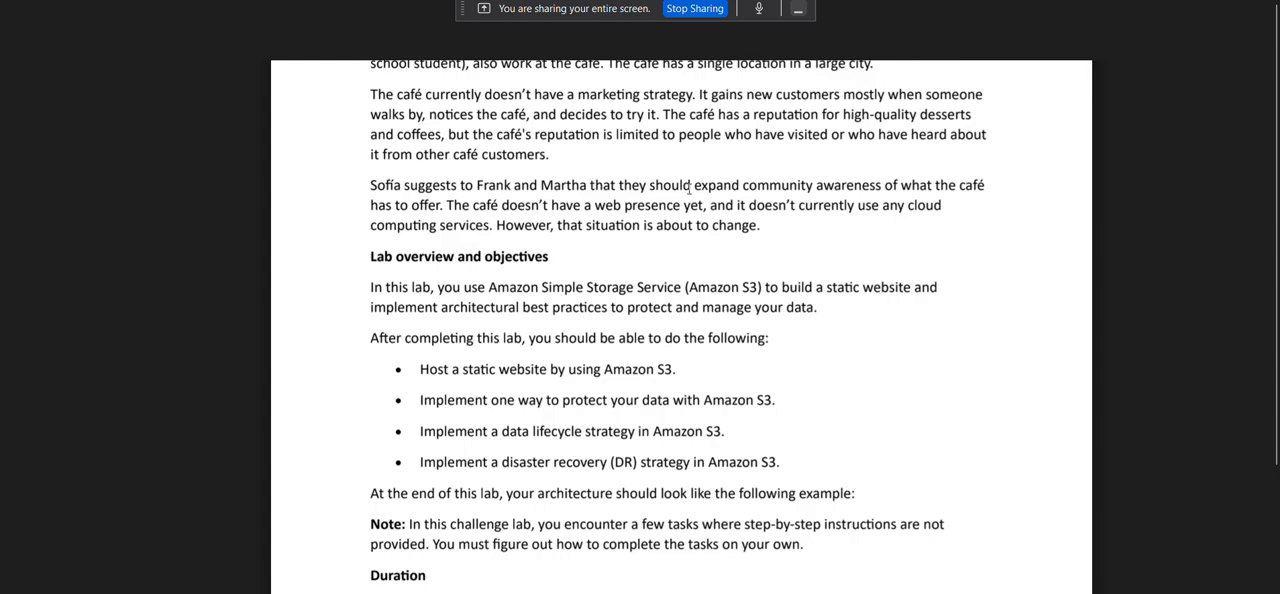
{"action": "scroll", "coordinate": [690, 188], "scroll_direction": "down", "scroll_amount": 1}
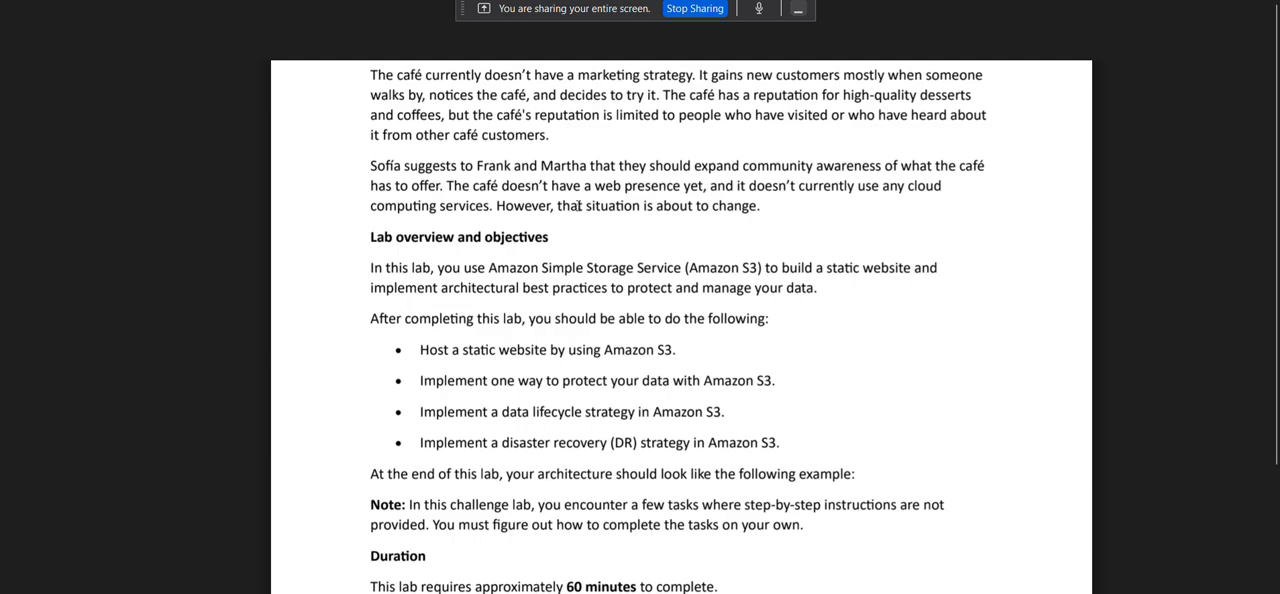
{"action": "scroll", "coordinate": [578, 205], "scroll_direction": "down", "scroll_amount": 2}
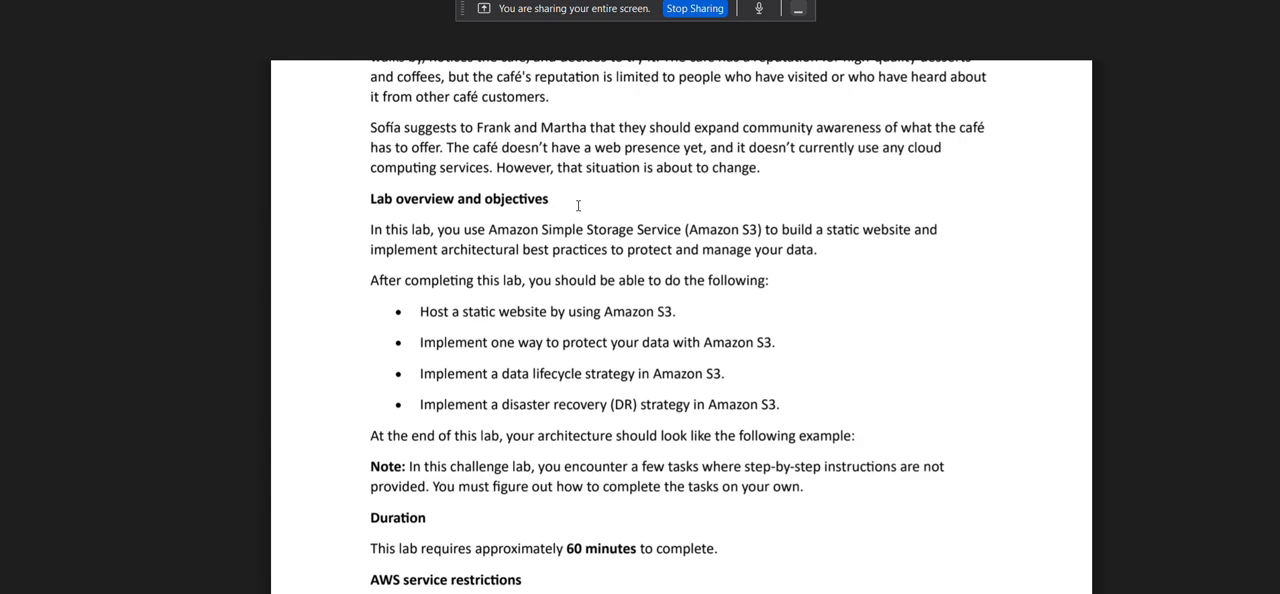
Read the lab overview and objectives, the duration, and the AWS service restrictions in the lab document.
{"action": "scroll", "coordinate": [430, 195], "scroll_direction": "down", "scroll_amount": 2}
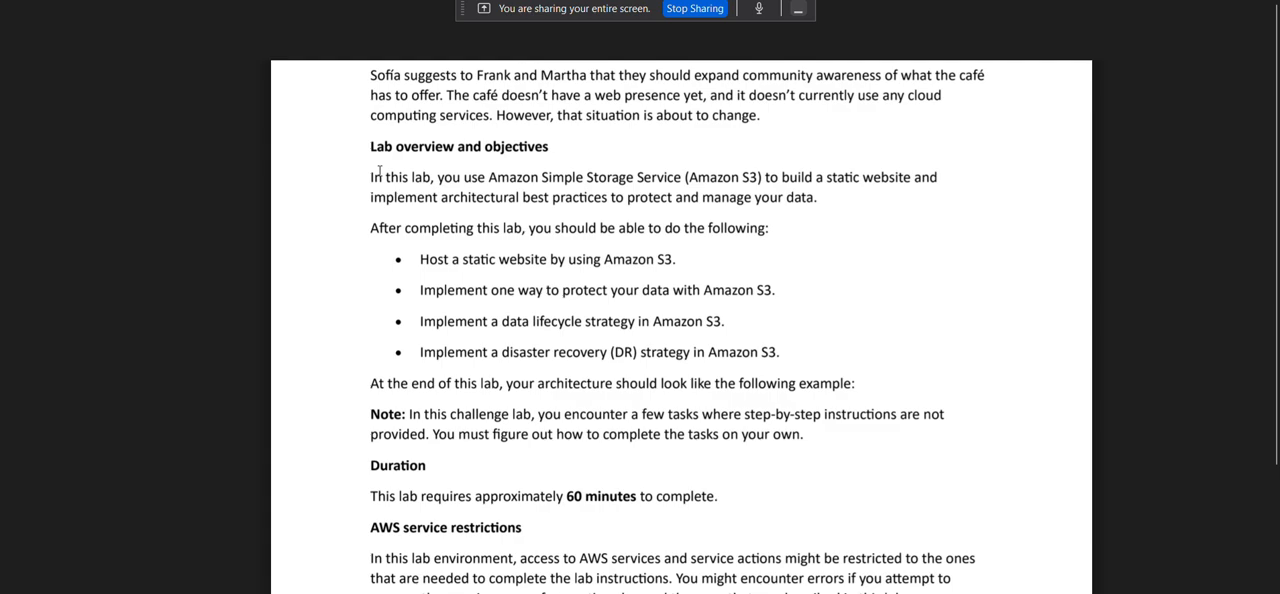
{"action": "scroll", "coordinate": [381, 250], "scroll_direction": "down", "scroll_amount": 1}
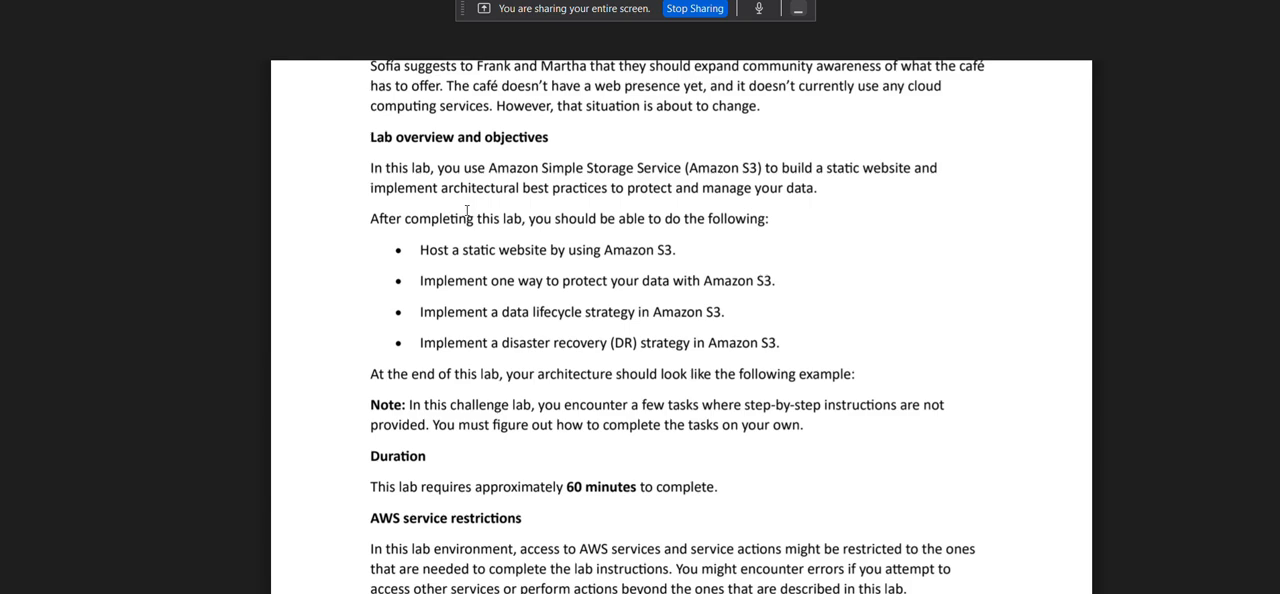
{"action": "scroll", "coordinate": [467, 210], "scroll_direction": "down", "scroll_amount": 1}
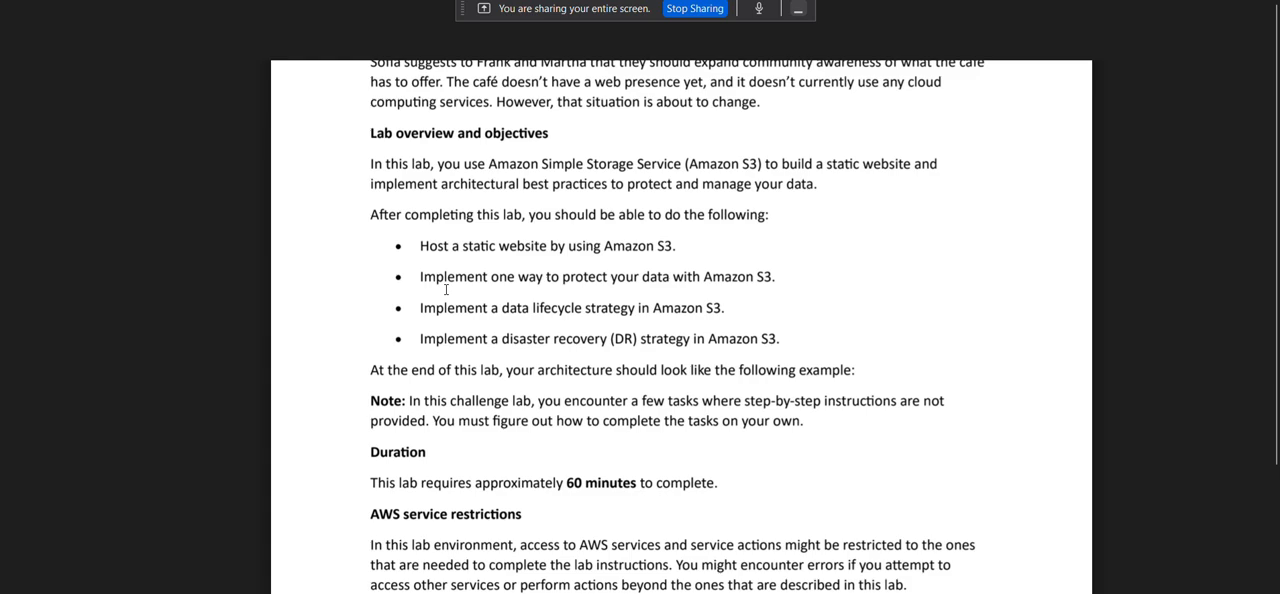
{"action": "scroll", "coordinate": [446, 289], "scroll_direction": "down", "scroll_amount": 2}
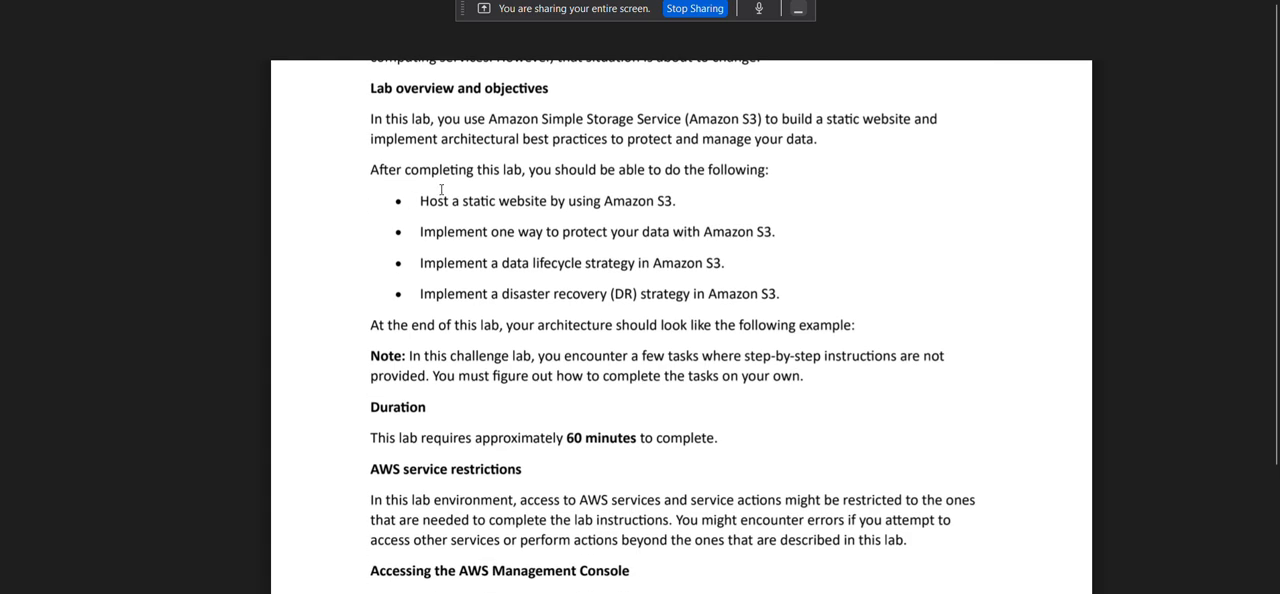
{"action": "scroll", "coordinate": [441, 189], "scroll_direction": "down", "scroll_amount": 2}
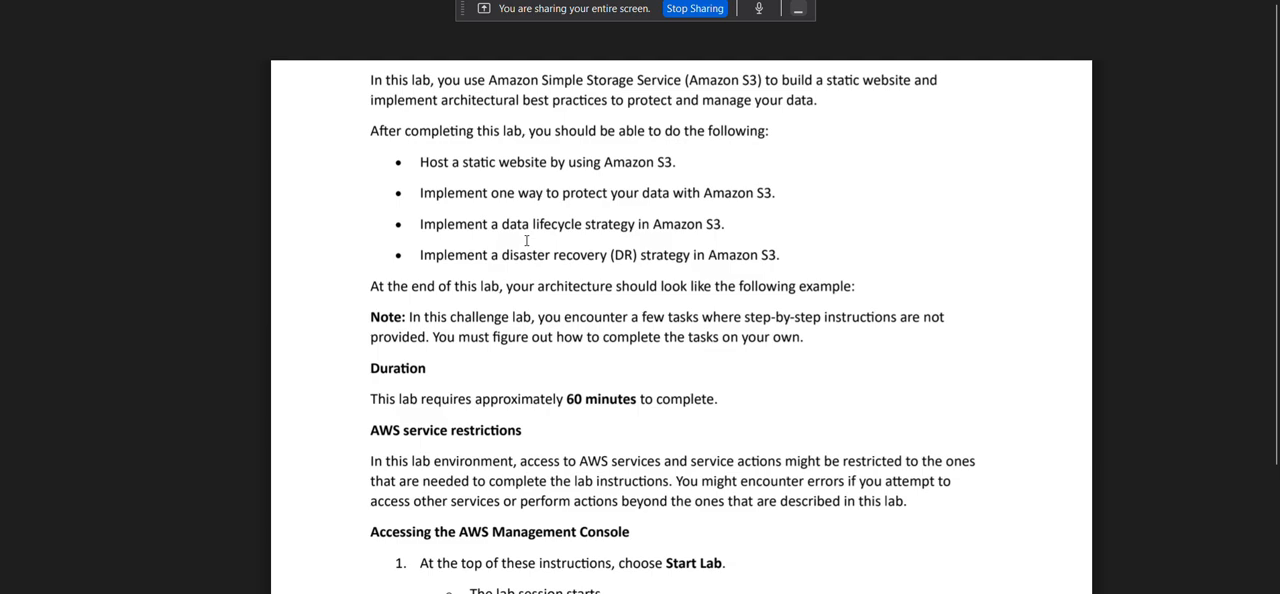
{"action": "scroll", "coordinate": [560, 220], "scroll_direction": "down", "scroll_amount": 1}
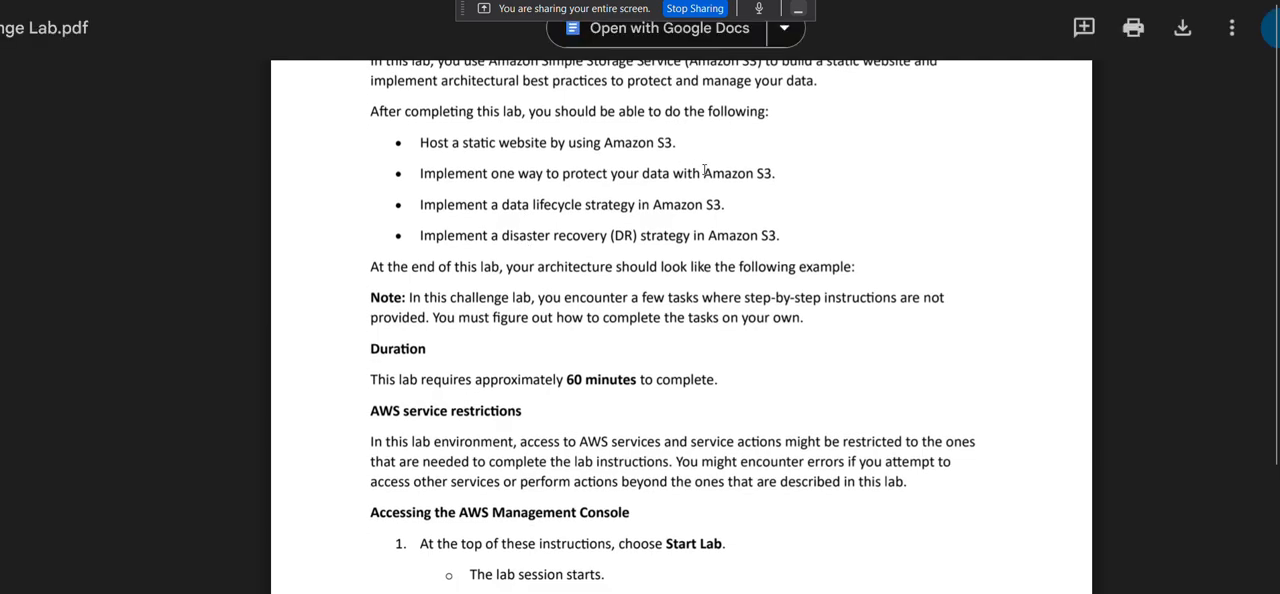
{"action": "scroll", "coordinate": [564, 230], "scroll_direction": "down", "scroll_amount": 1}
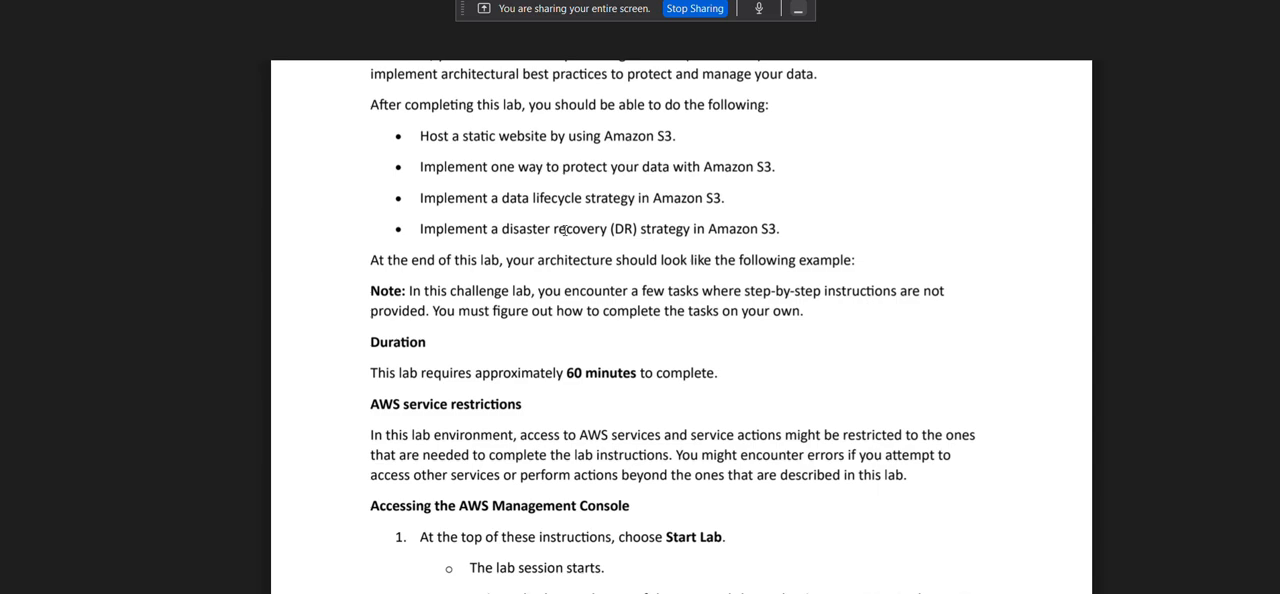
{"action": "scroll", "coordinate": [564, 228], "scroll_direction": "down", "scroll_amount": 1}
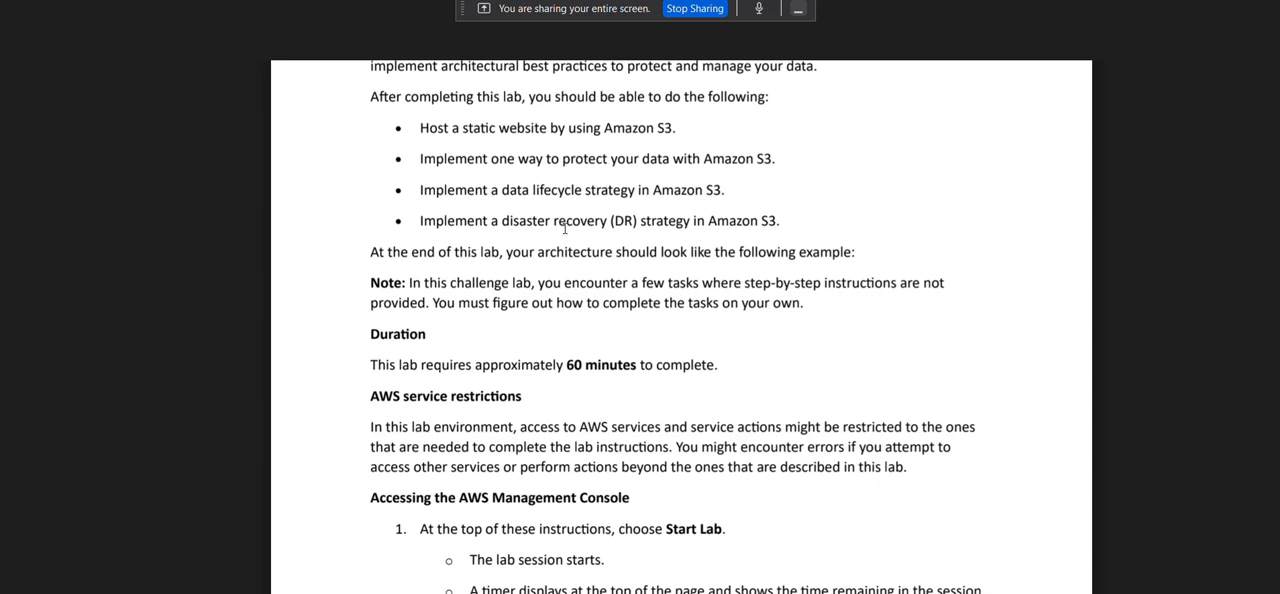
{"action": "scroll", "coordinate": [564, 228], "scroll_direction": "down", "scroll_amount": 3}
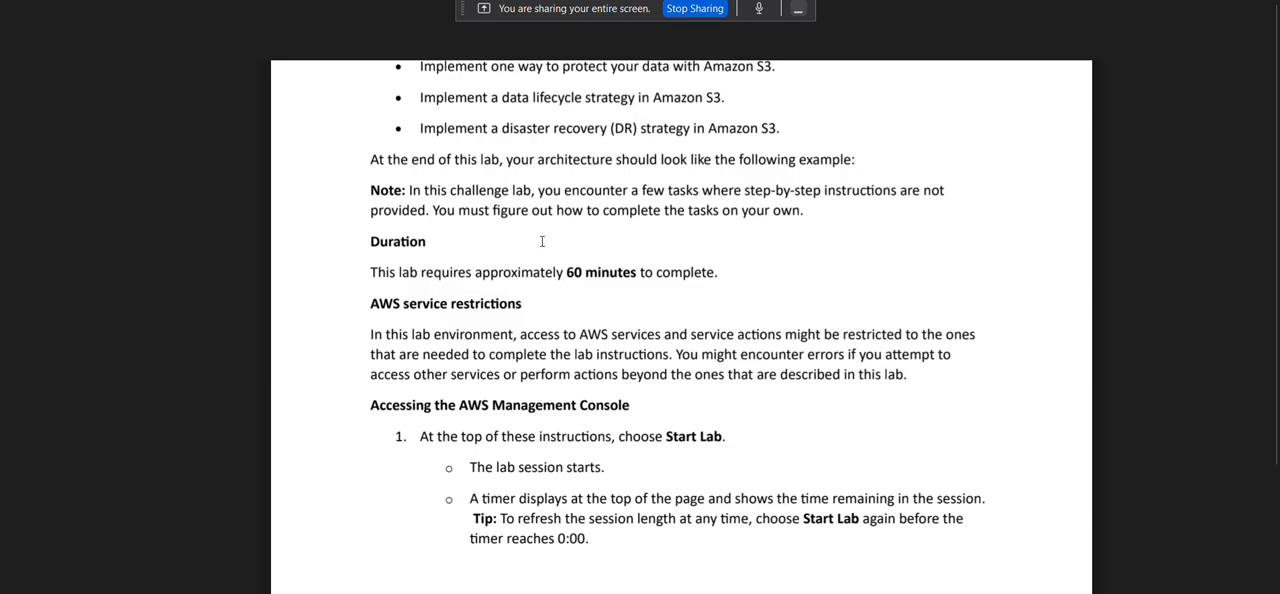
{"action": "scroll", "coordinate": [542, 240], "scroll_direction": "down", "scroll_amount": 1}
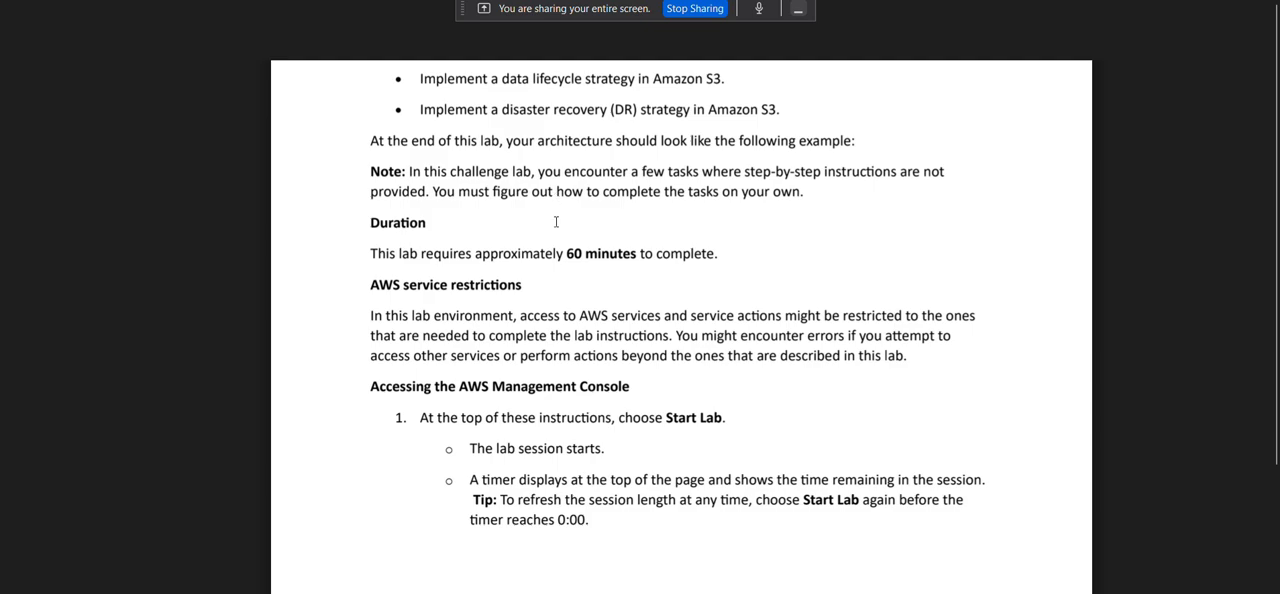
{"action": "scroll", "coordinate": [552, 260], "scroll_direction": "down", "scroll_amount": 1}
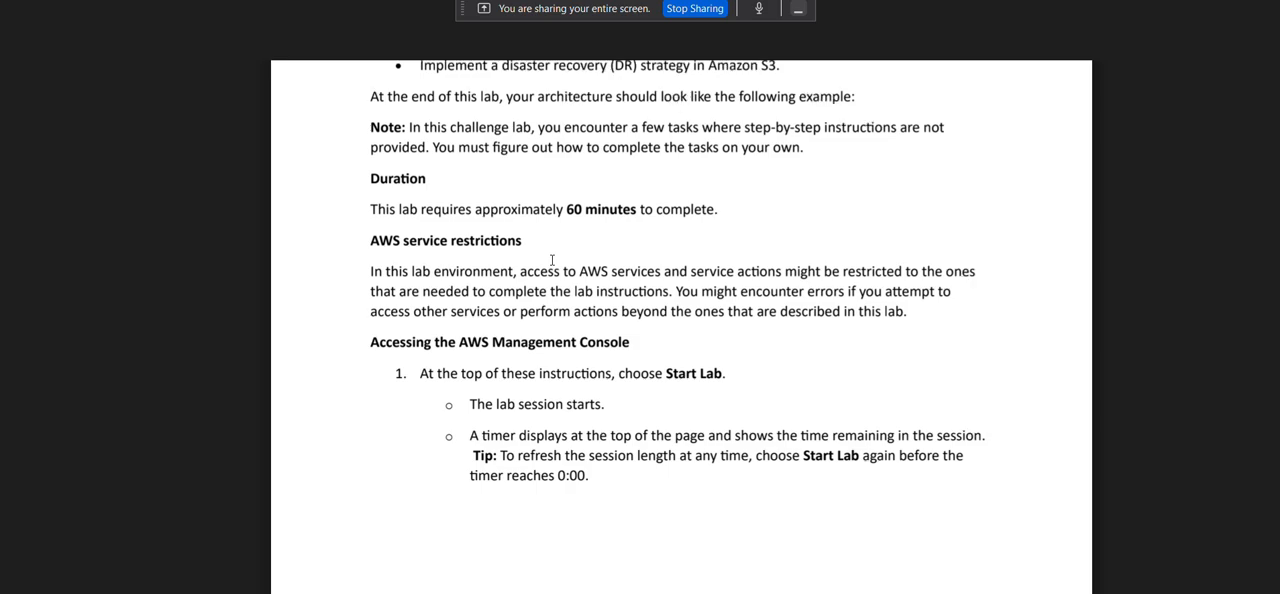
{"action": "scroll", "coordinate": [552, 260], "scroll_direction": "down", "scroll_amount": 1}
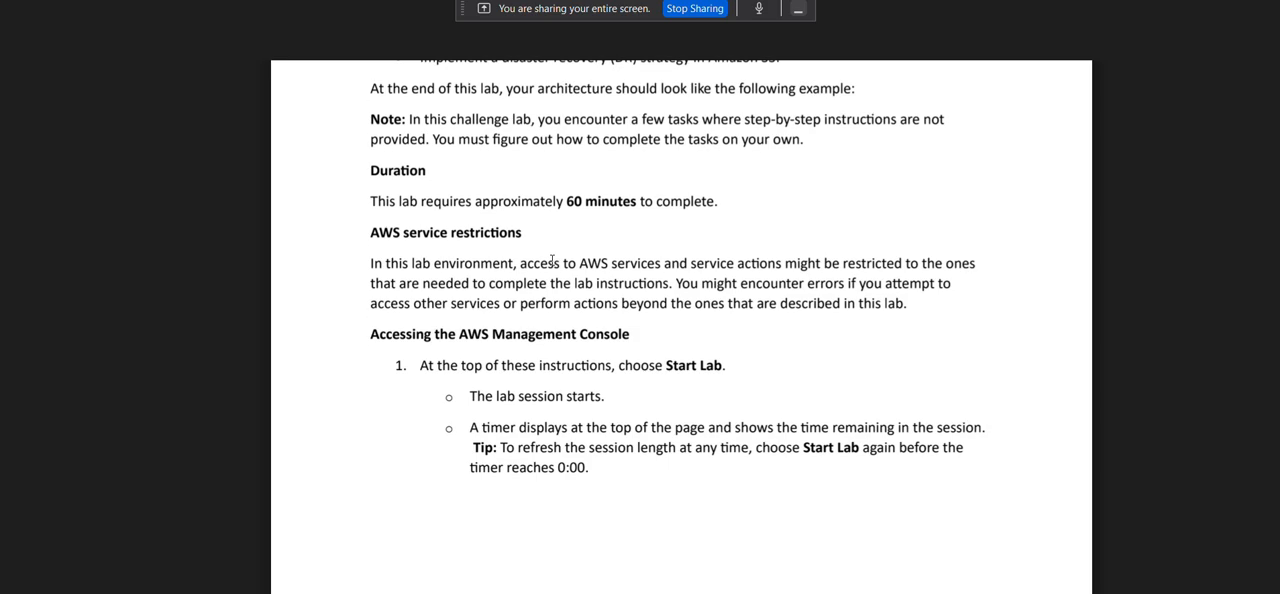
Read challenge 1 on launching a static website, covering file extraction, S3 bucket creation and content upload in Tasks 1 to 3.
{"action": "scroll", "coordinate": [552, 260], "scroll_direction": "down", "scroll_amount": 10}
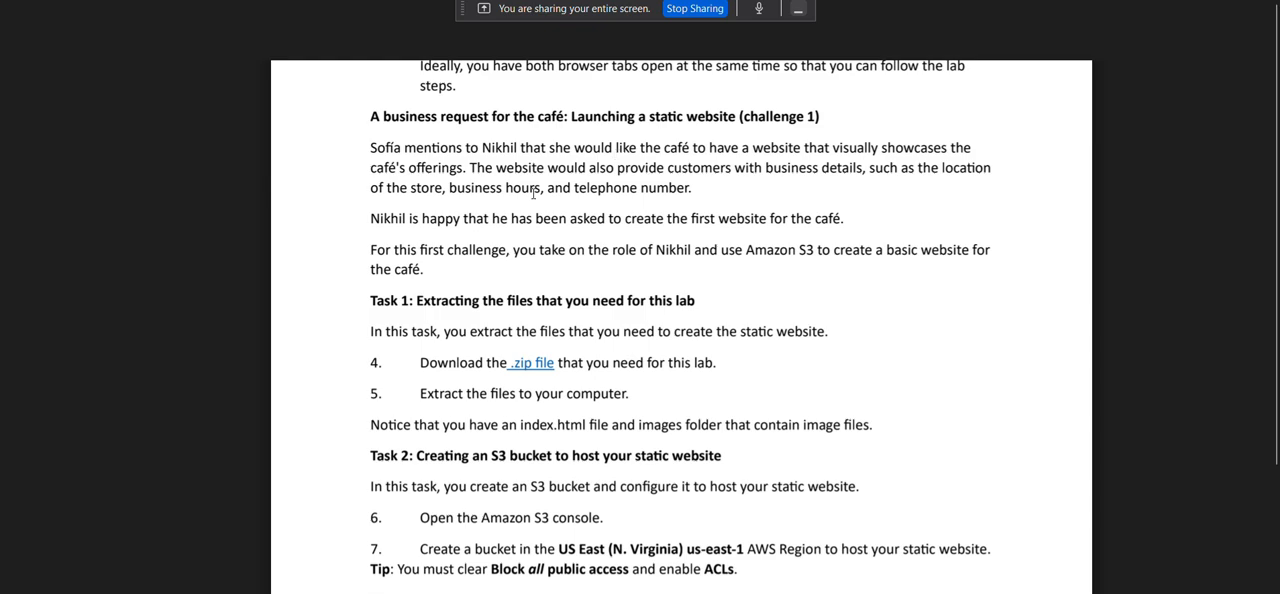
{"action": "scroll", "coordinate": [533, 195], "scroll_direction": "down", "scroll_amount": 1}
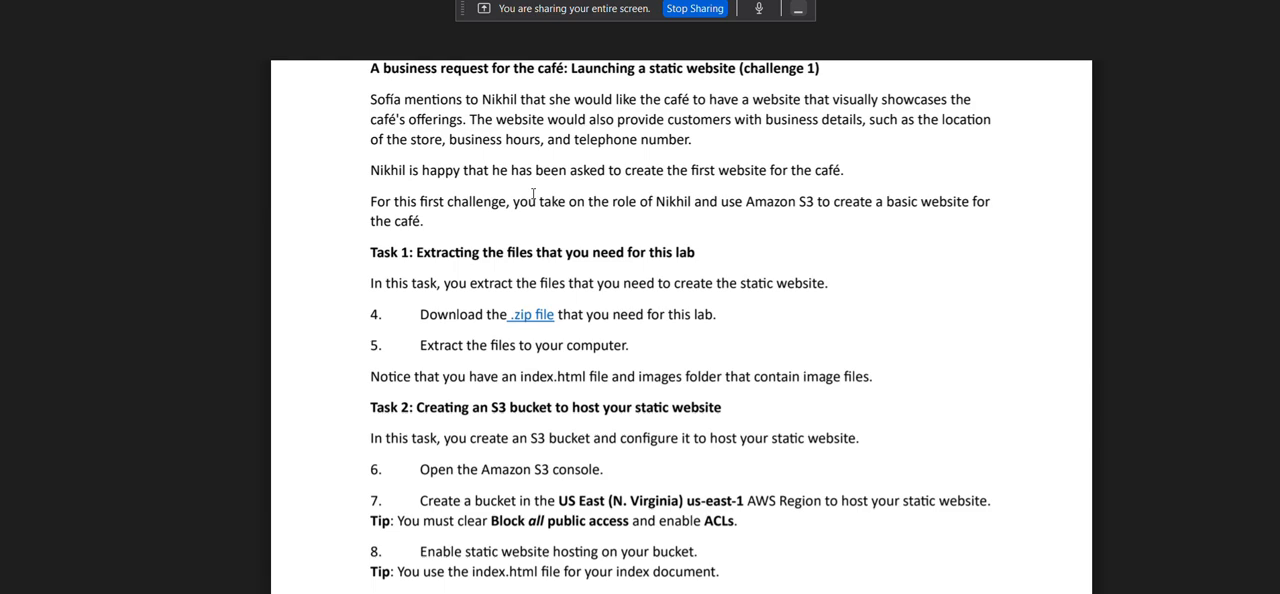
{"action": "scroll", "coordinate": [533, 195], "scroll_direction": "down", "scroll_amount": 1}
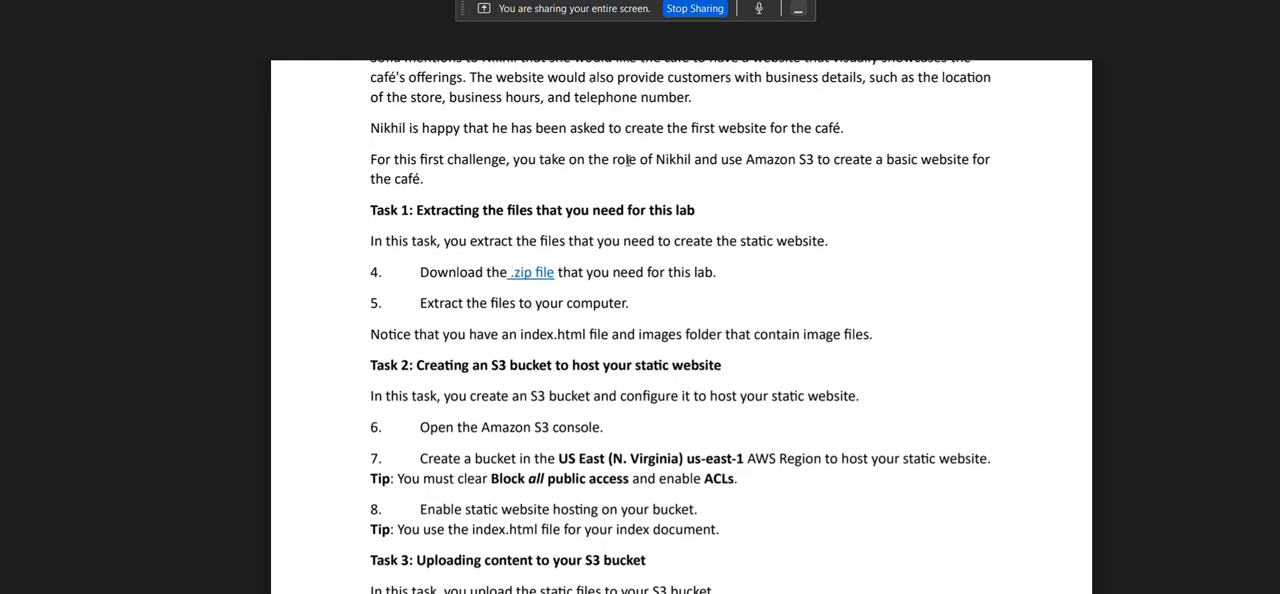
{"action": "scroll", "coordinate": [540, 185], "scroll_direction": "down", "scroll_amount": 1}
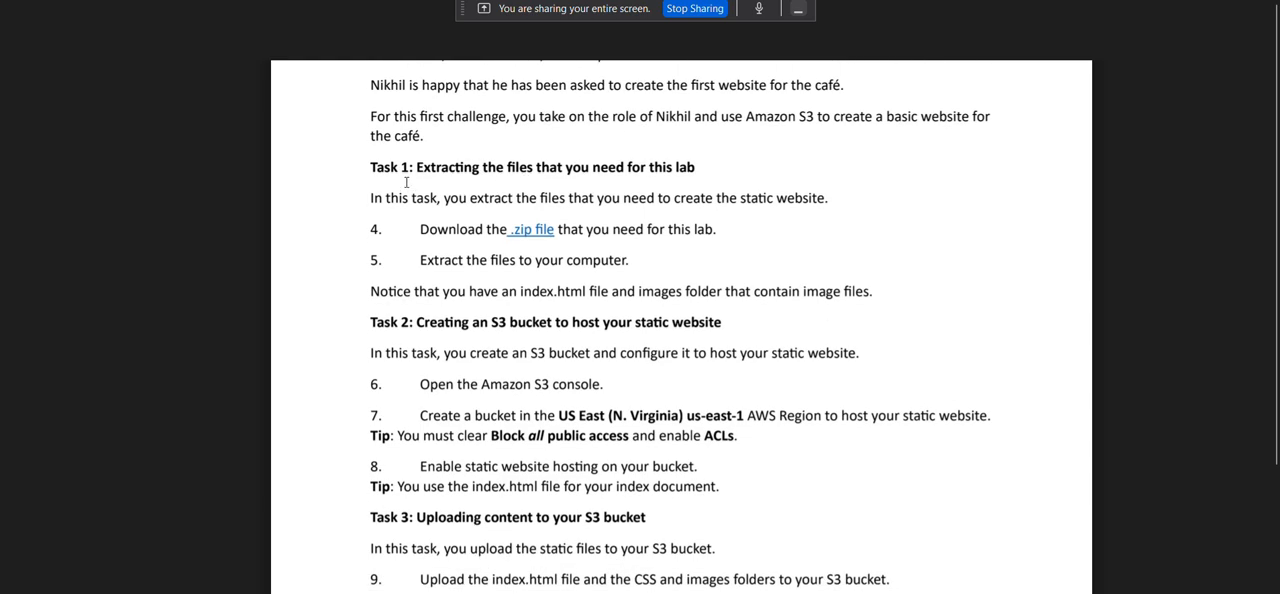
{"action": "scroll", "coordinate": [611, 157], "scroll_direction": "down", "scroll_amount": 1}
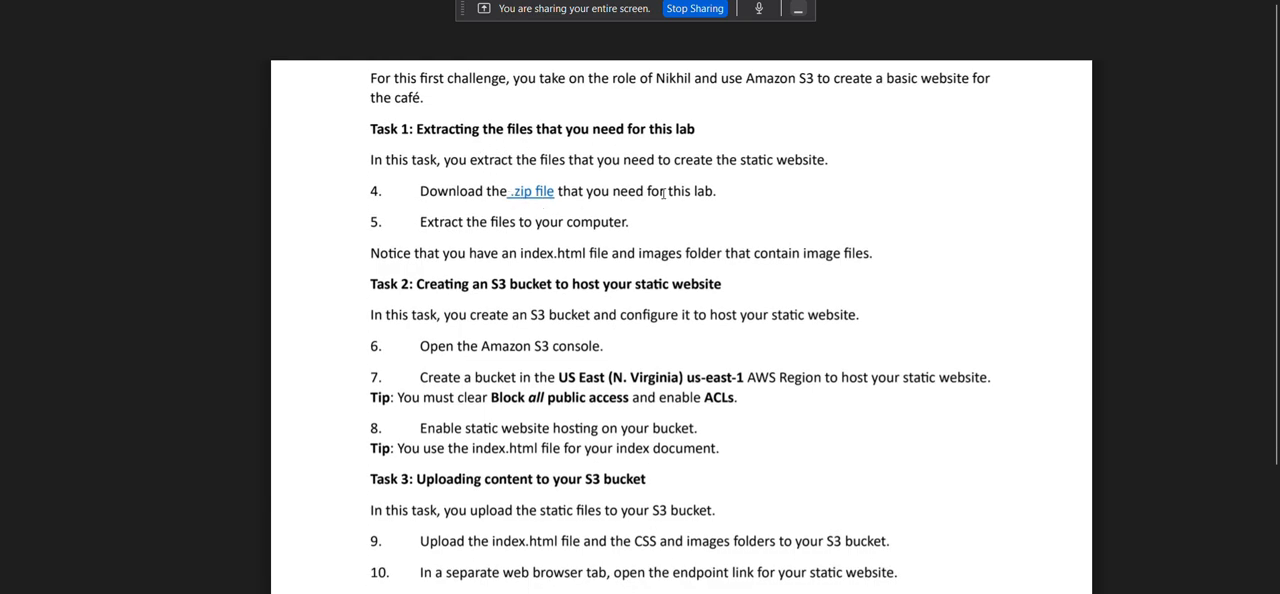
{"action": "scroll", "coordinate": [600, 204], "scroll_direction": "down", "scroll_amount": 1}
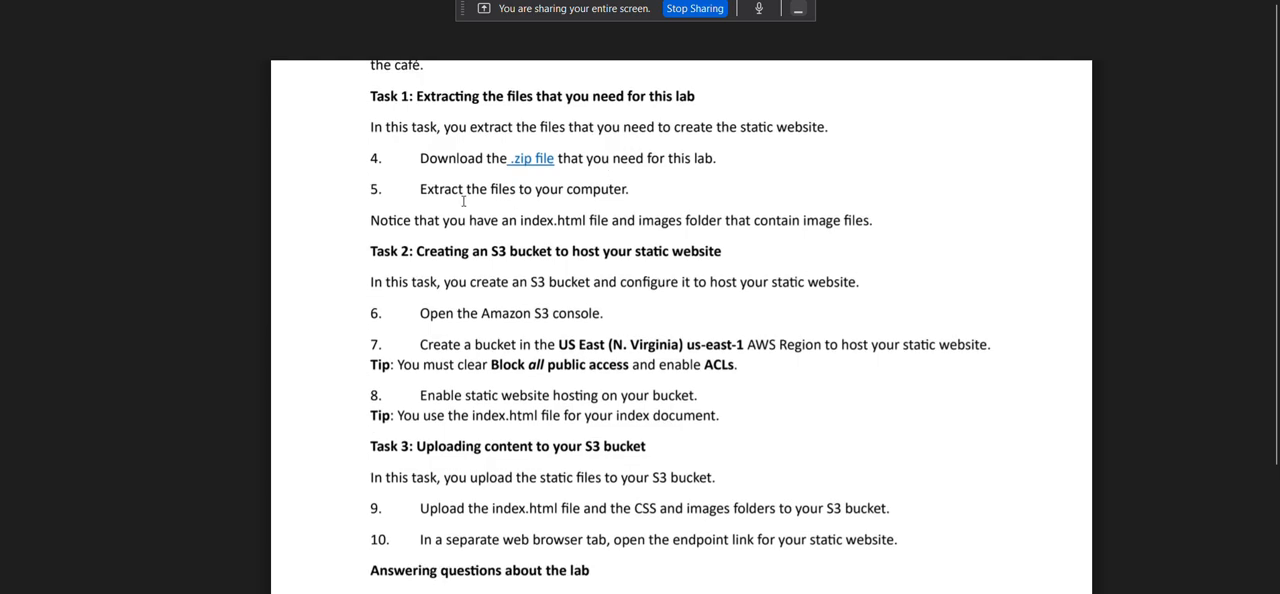
{"action": "scroll", "coordinate": [403, 200], "scroll_direction": "down", "scroll_amount": 1}
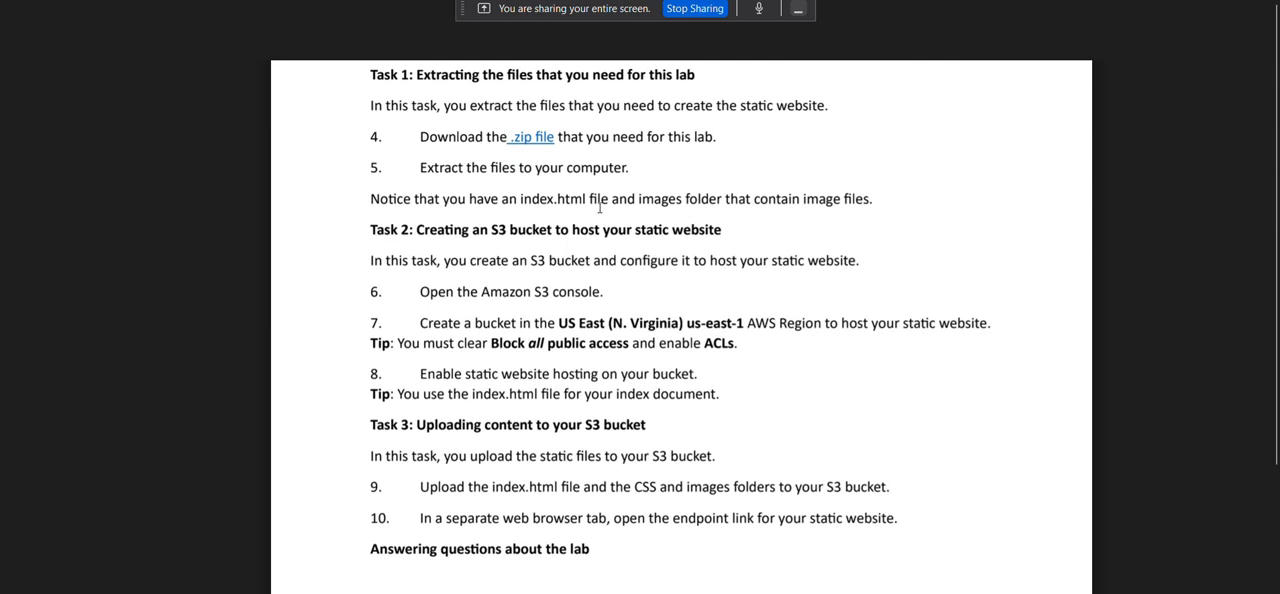
{"action": "scroll", "coordinate": [704, 205], "scroll_direction": "down", "scroll_amount": 2}
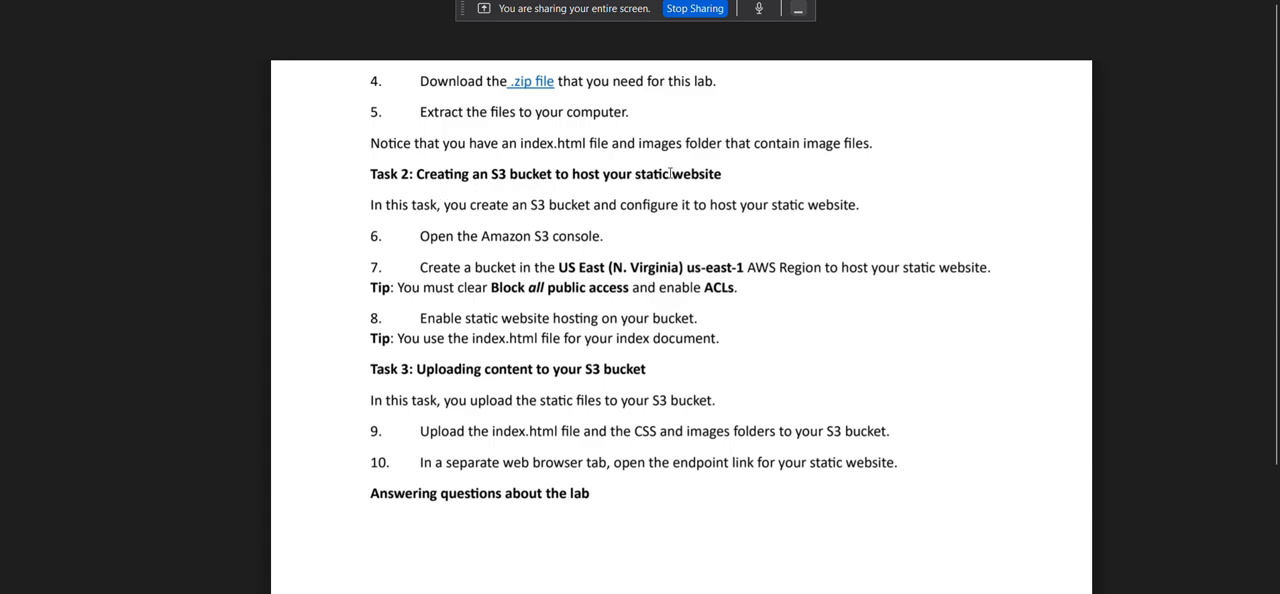
Read Tasks 2 and 3 on configuring and filling the S3 bucket, and the start of the lab questions section.
{"action": "scroll", "coordinate": [670, 174], "scroll_direction": "down", "scroll_amount": 1}
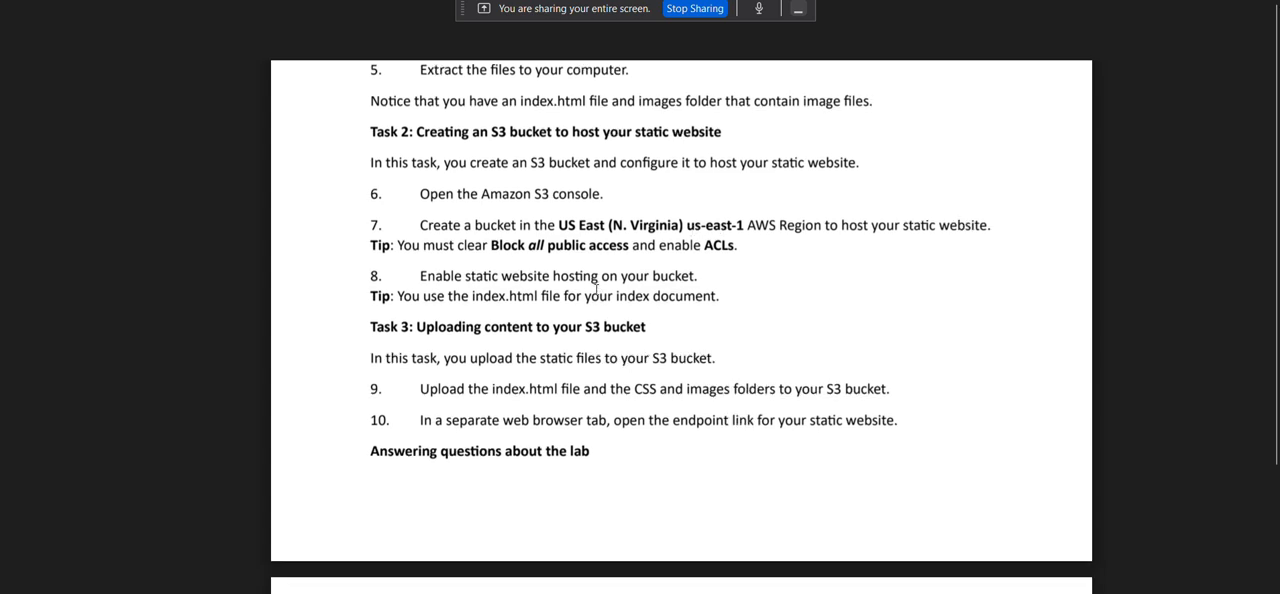
{"action": "scroll", "coordinate": [698, 232], "scroll_direction": "down", "scroll_amount": 1}
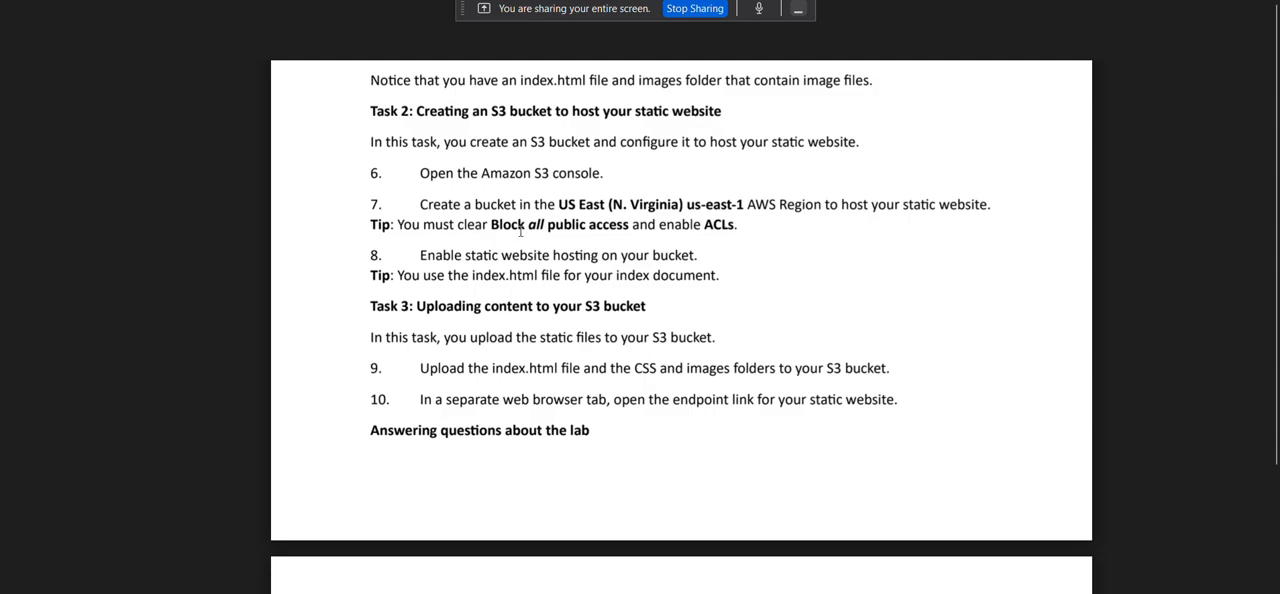
{"action": "scroll", "coordinate": [612, 224], "scroll_direction": "down", "scroll_amount": 5}
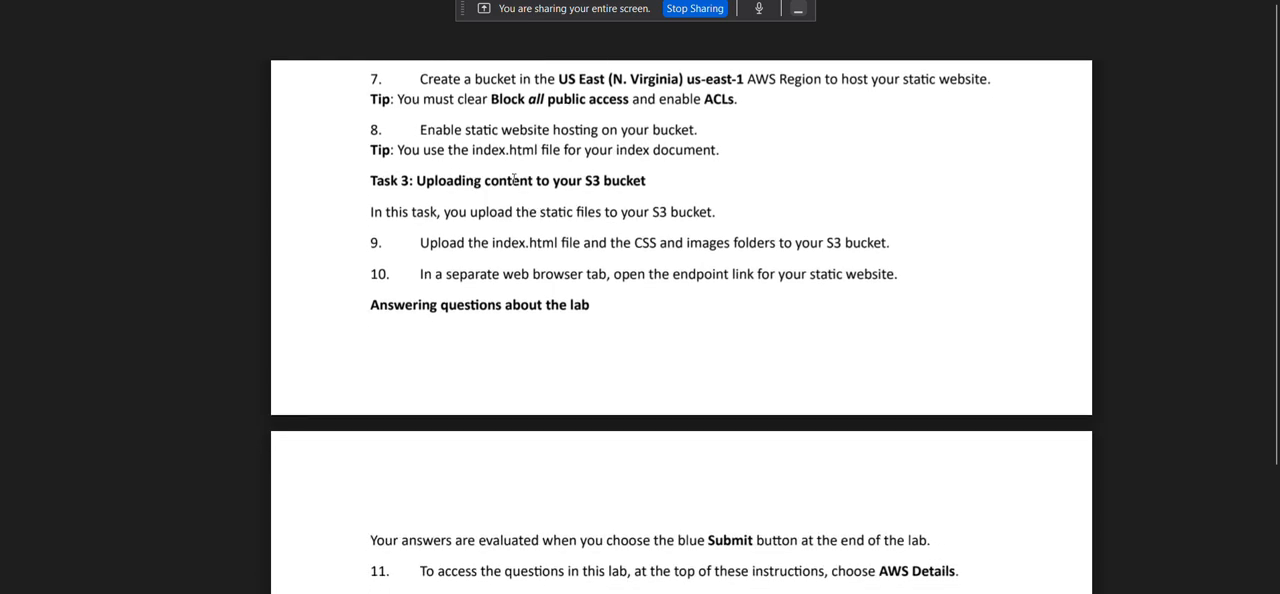
{"action": "scroll", "coordinate": [528, 183], "scroll_direction": "down", "scroll_amount": 1}
{"action": "scroll", "coordinate": [528, 183], "scroll_direction": "down", "scroll_amount": 1}
{"action": "scroll", "coordinate": [650, 215], "scroll_direction": "down", "scroll_amount": 1}
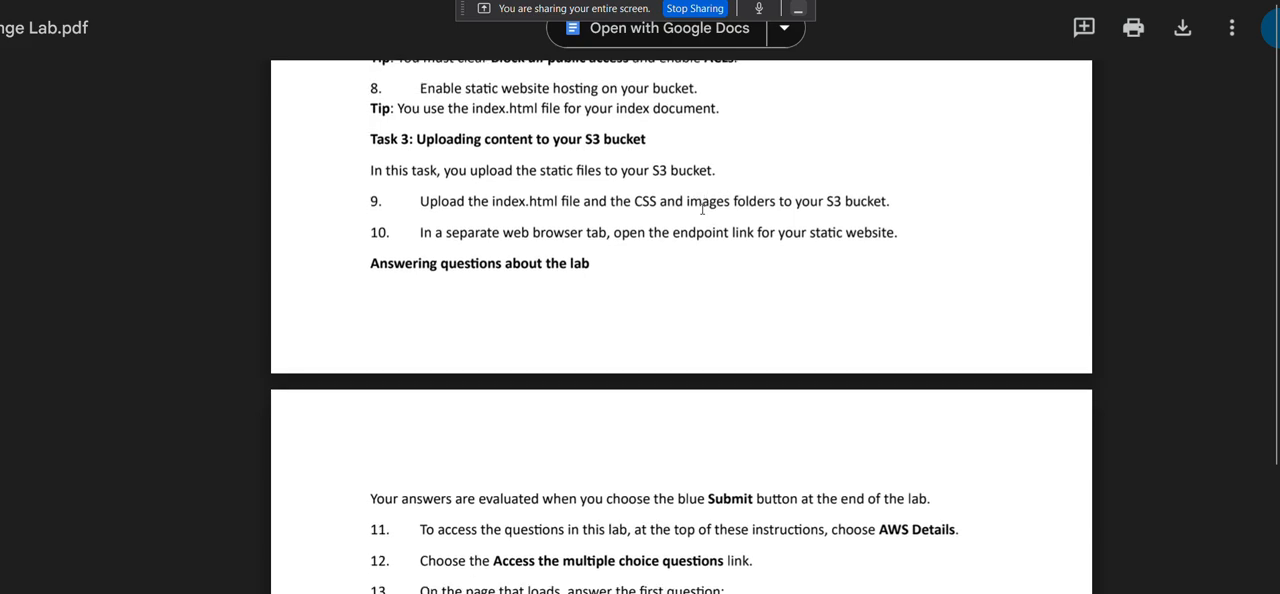
{"action": "scroll", "coordinate": [657, 230], "scroll_direction": "down", "scroll_amount": 1}
Download the static-website.zip file linked in Task 1 of the lab document and save it to the computer.
{"action": "scroll", "coordinate": [657, 230], "scroll_direction": "up", "scroll_amount": 8}
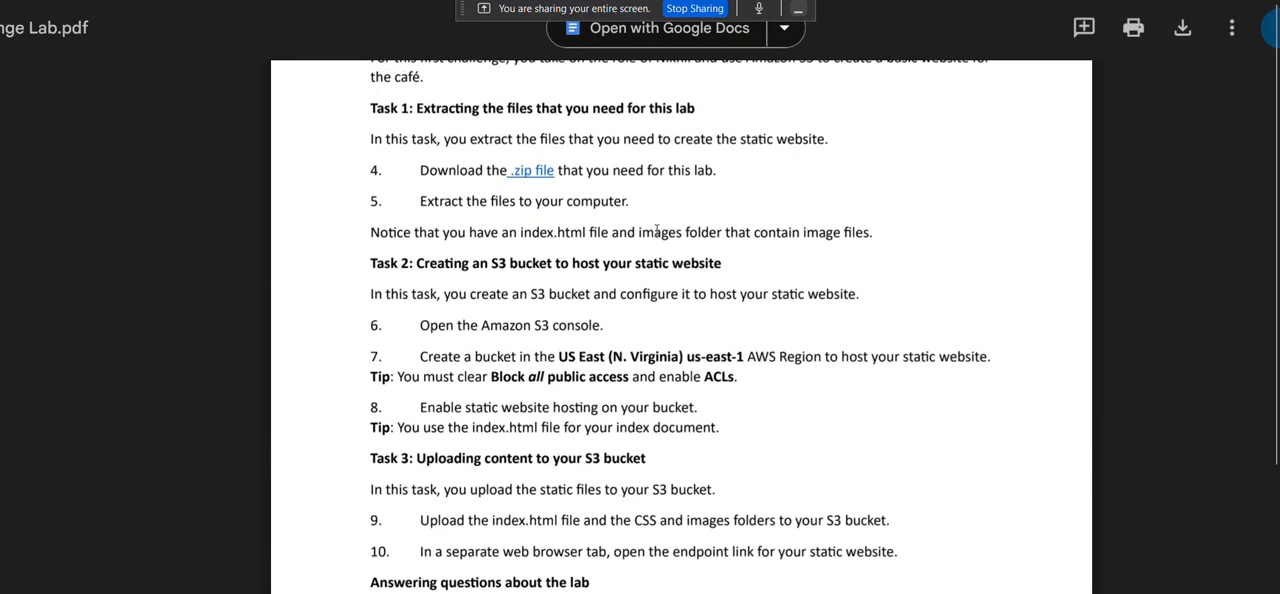
{"action": "scroll", "coordinate": [656, 230], "scroll_direction": "down", "scroll_amount": 3}
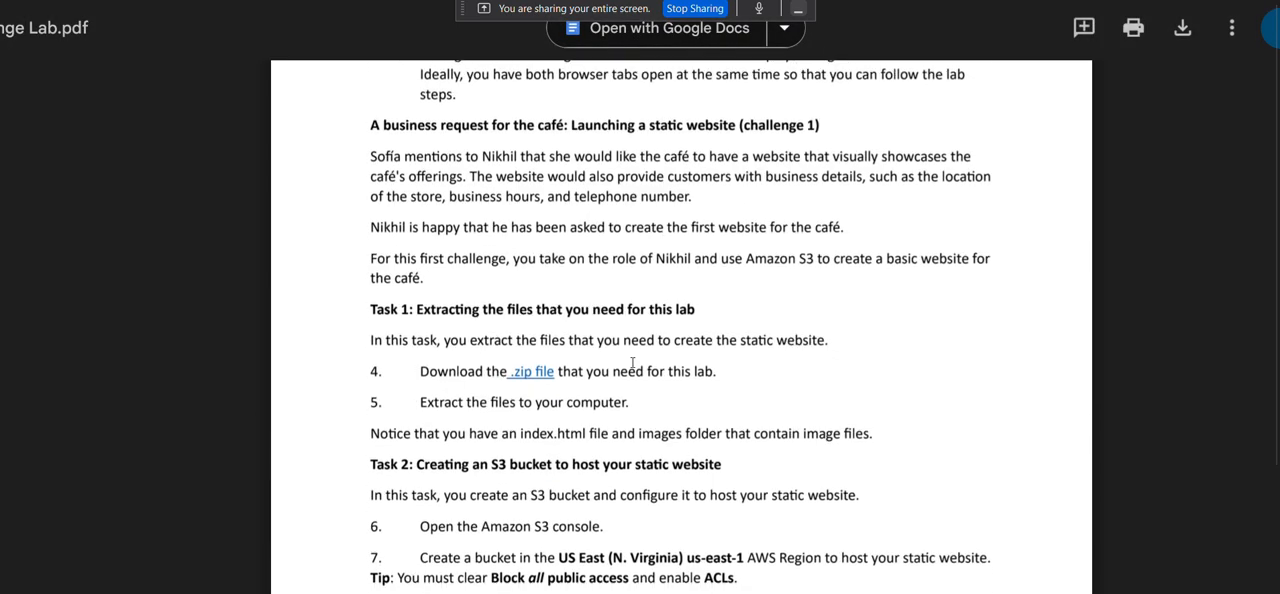
{"action": "left_click", "coordinate": [524, 373]}
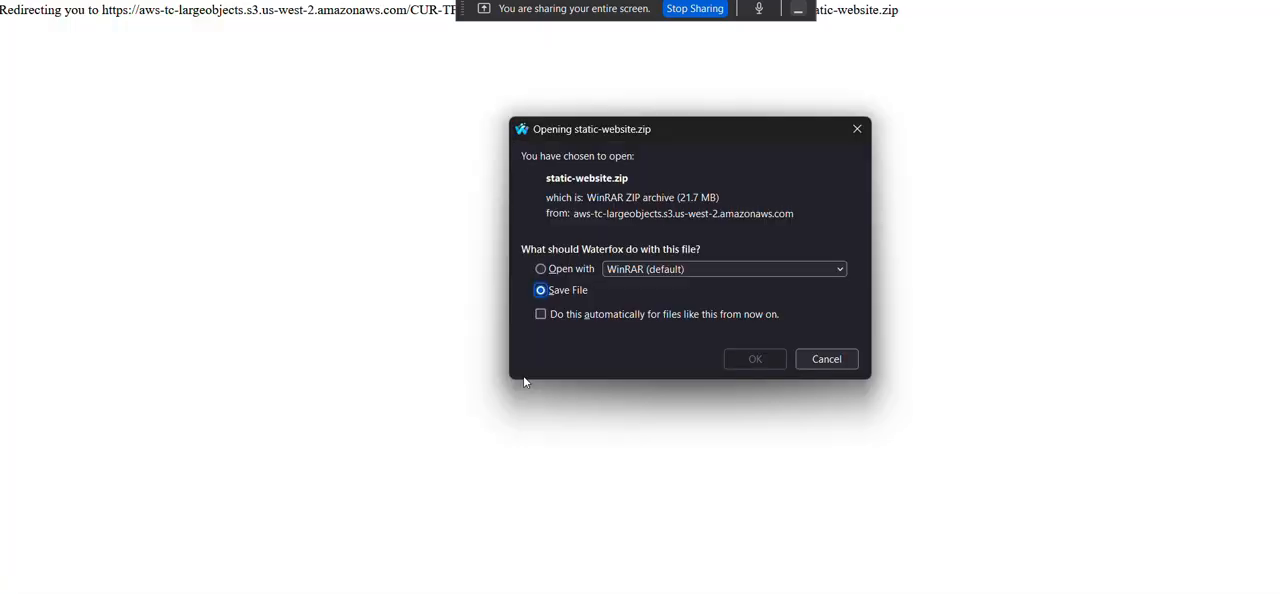
{"action": "left_click", "coordinate": [758, 361]}
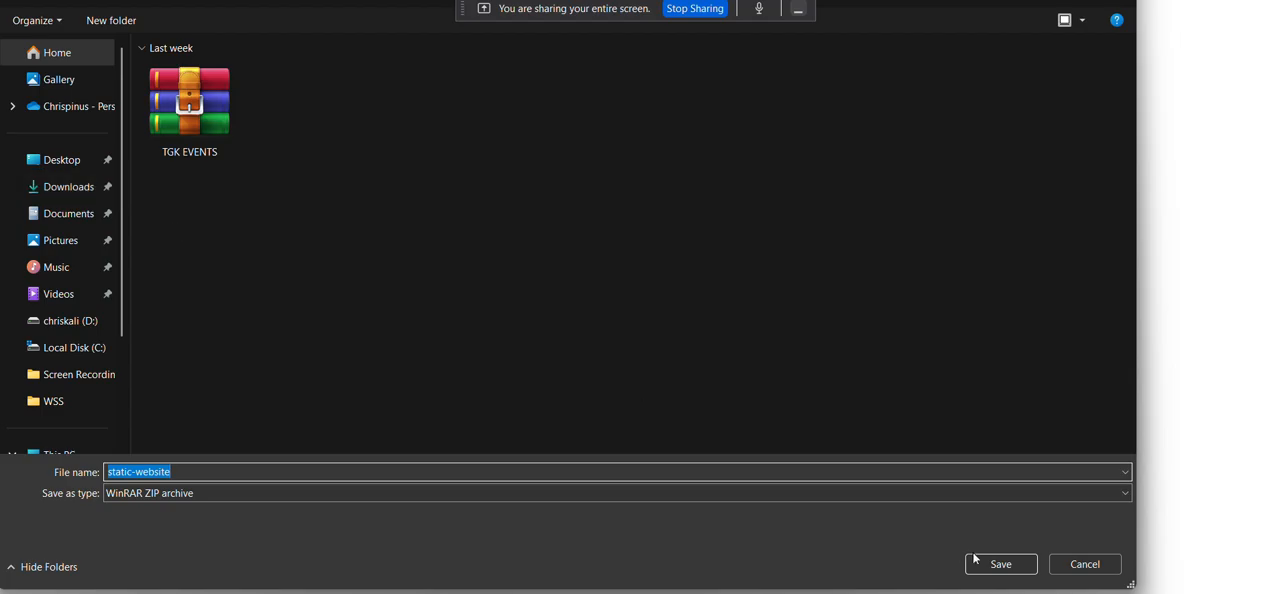
{"action": "left_click", "coordinate": [988, 564]}
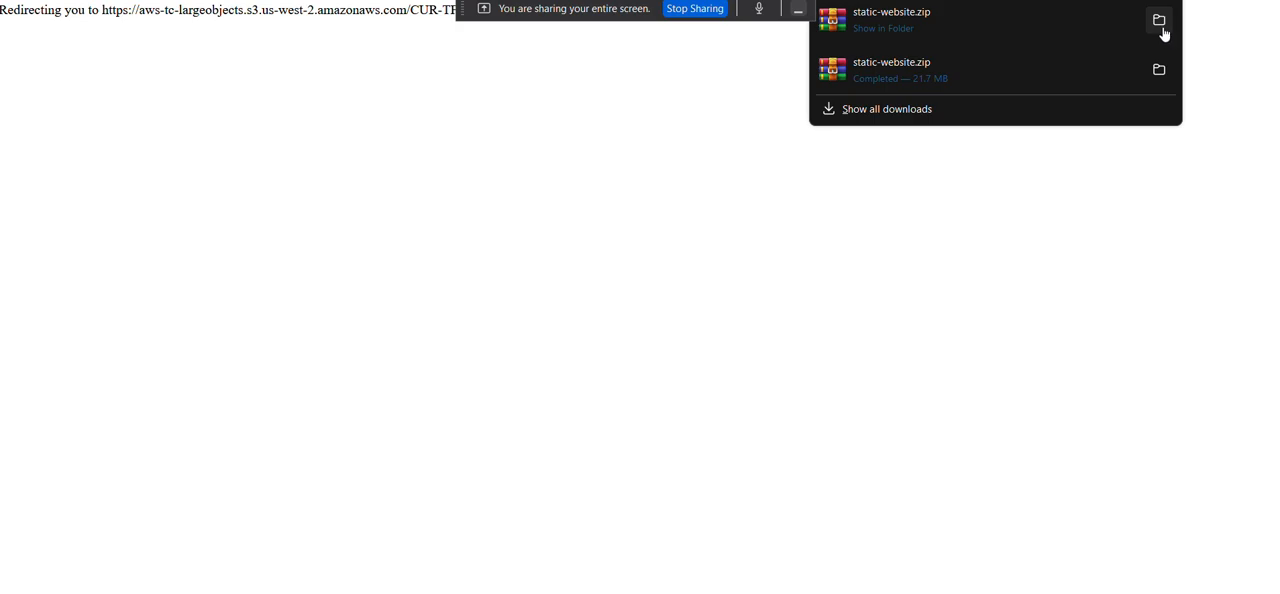
Show the downloaded static-website archive in its folder and extract all its files into Downloads\static-website.
{"action": "left_click", "coordinate": [1157, 22]}
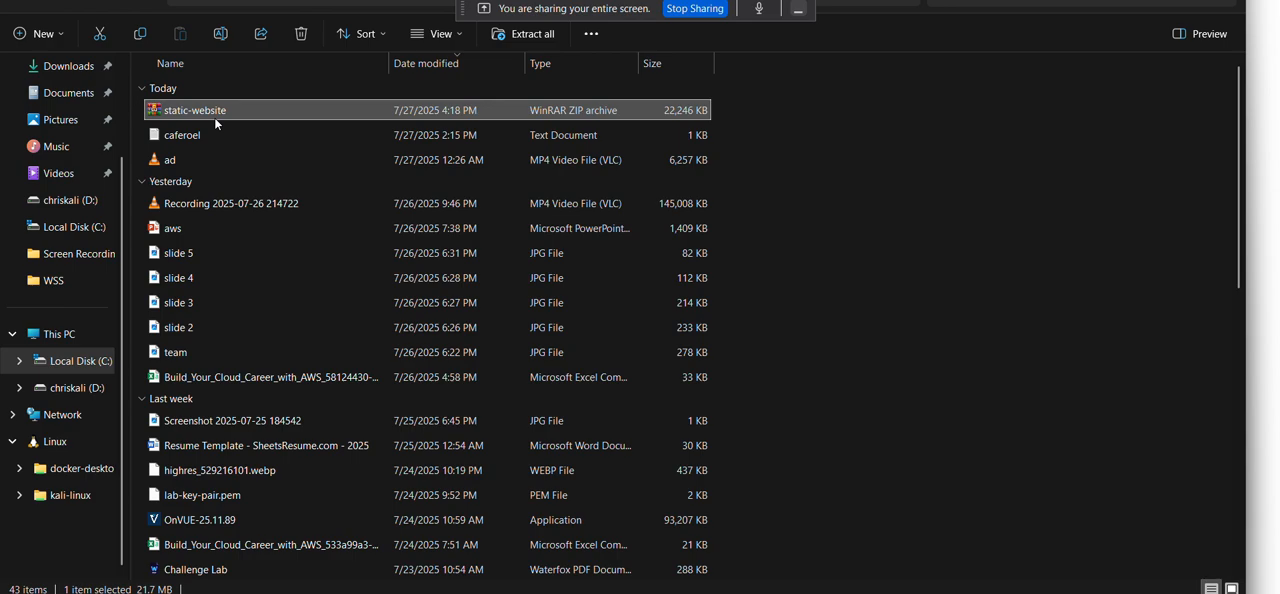
{"action": "right_click", "coordinate": [214, 117]}
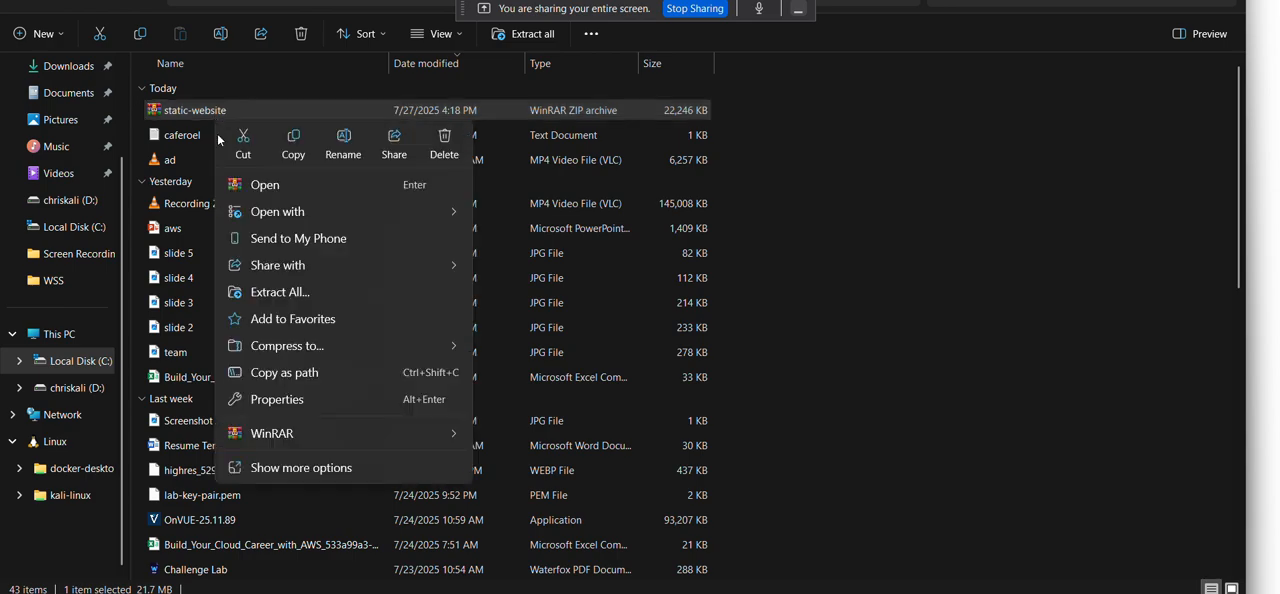
{"action": "left_click", "coordinate": [274, 291]}
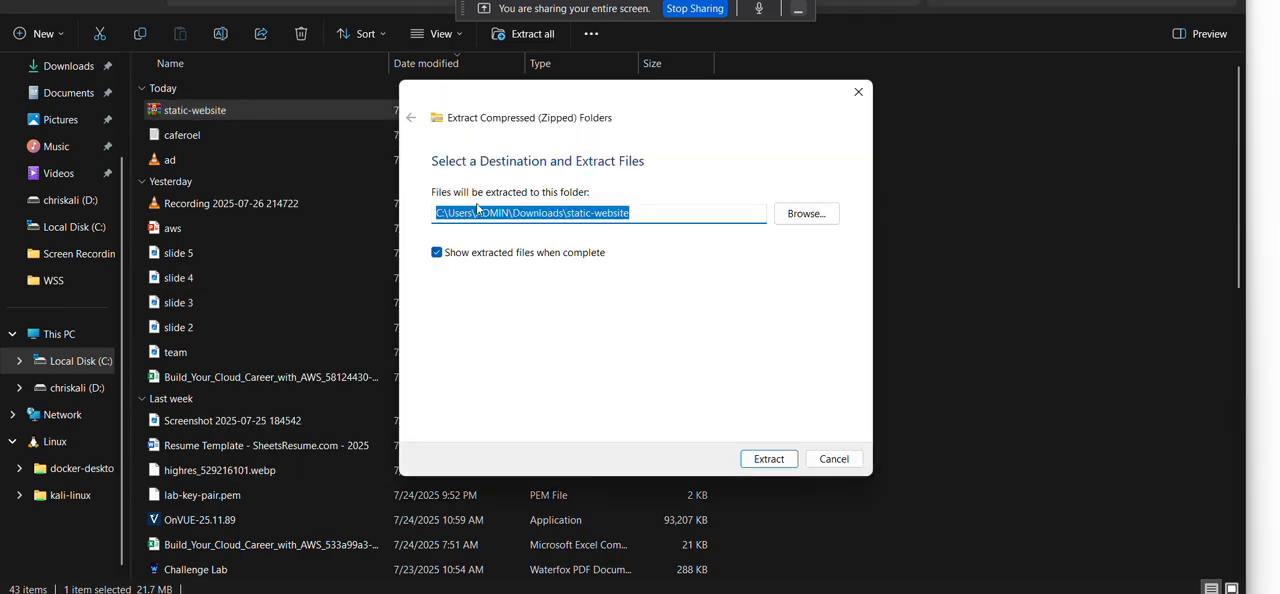
{"action": "left_click", "coordinate": [770, 463]}
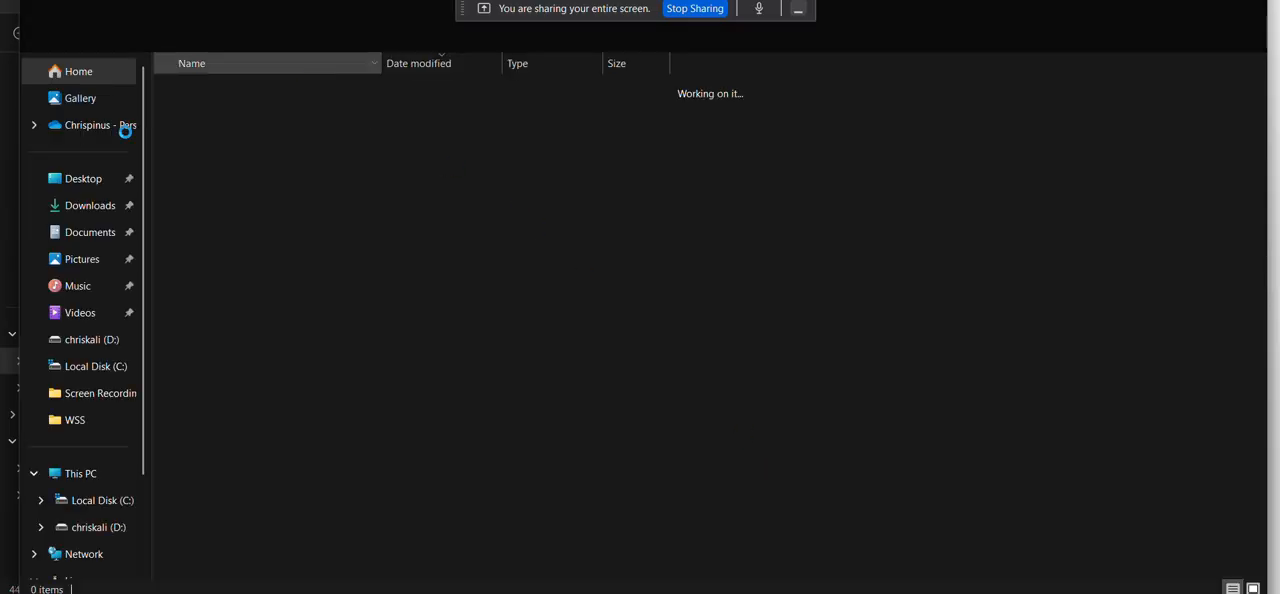
Open the extracted static-website folder in Downloads to check its contents.
{"action": "left_click", "coordinate": [90, 206]}
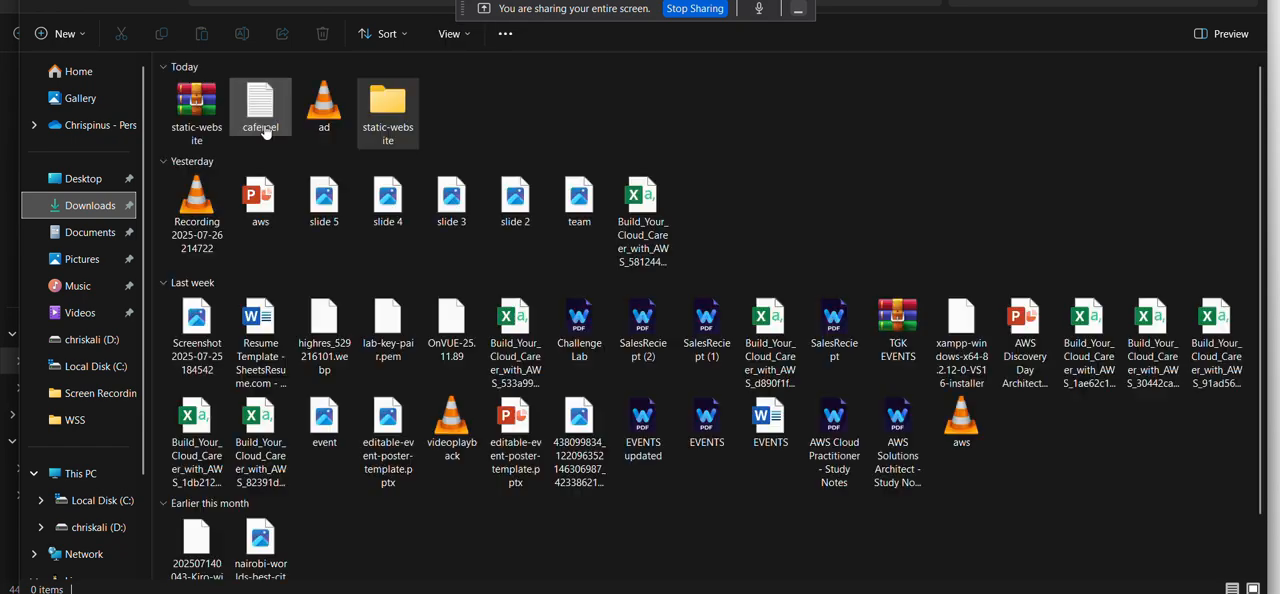
{"action": "left_click", "coordinate": [388, 102]}
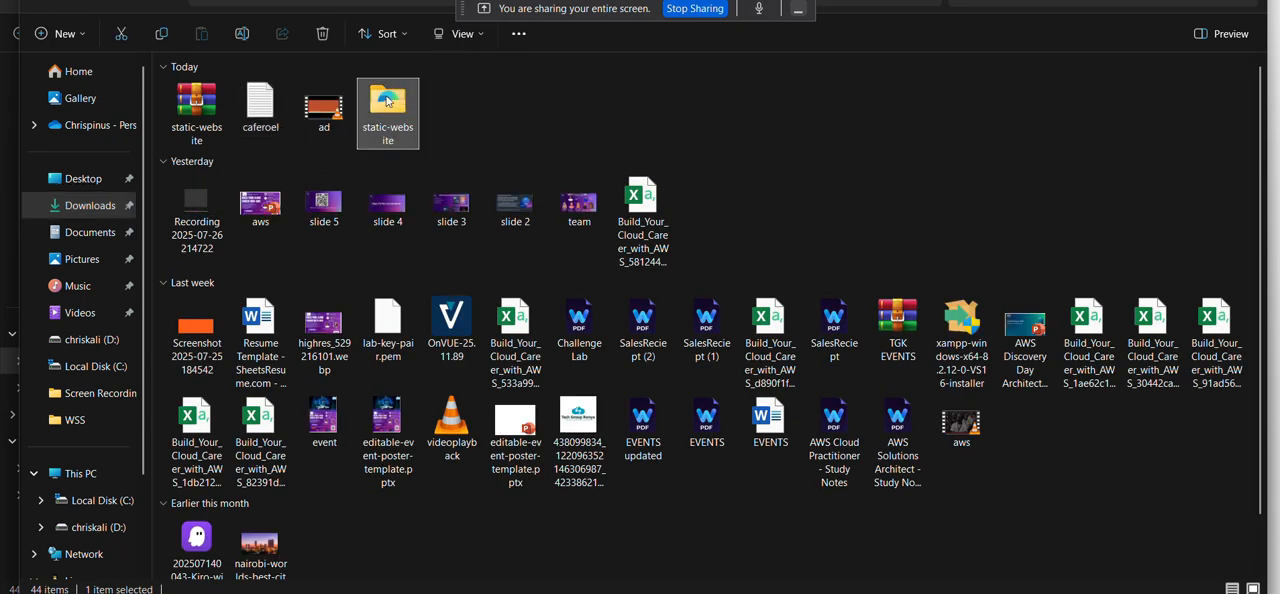
{"action": "double_click", "coordinate": [388, 101]}
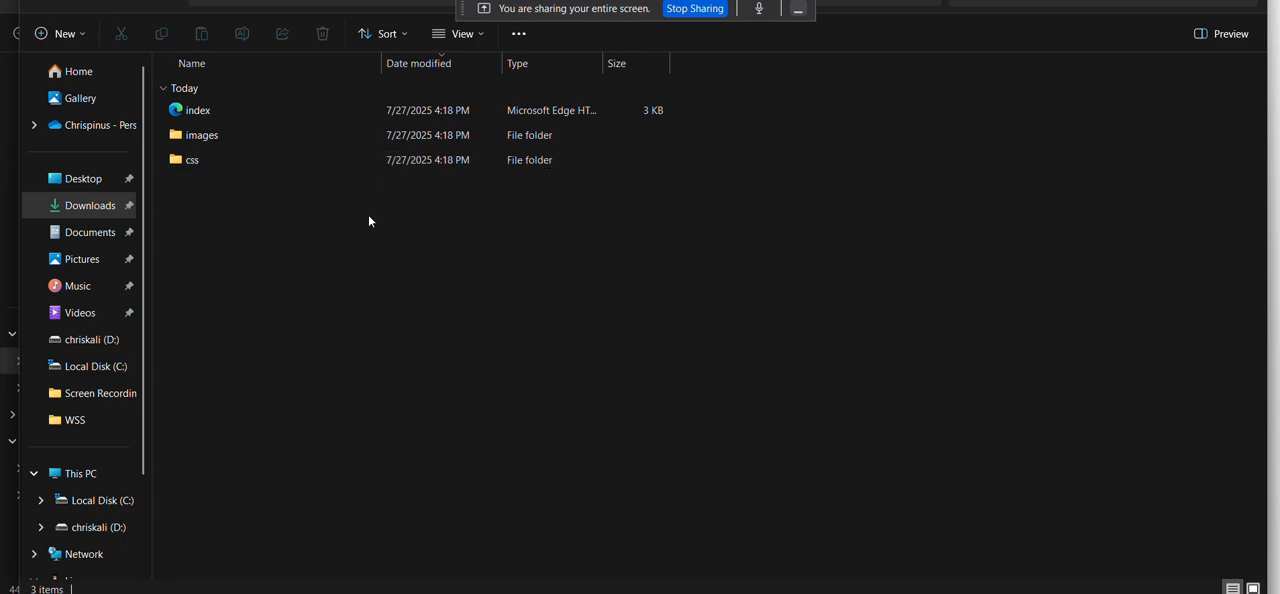
Switch to the AWS console in the browser, check the region selection, and search for and open the S3 service.
{"action": "mouse_move", "coordinate": [785, 593]}
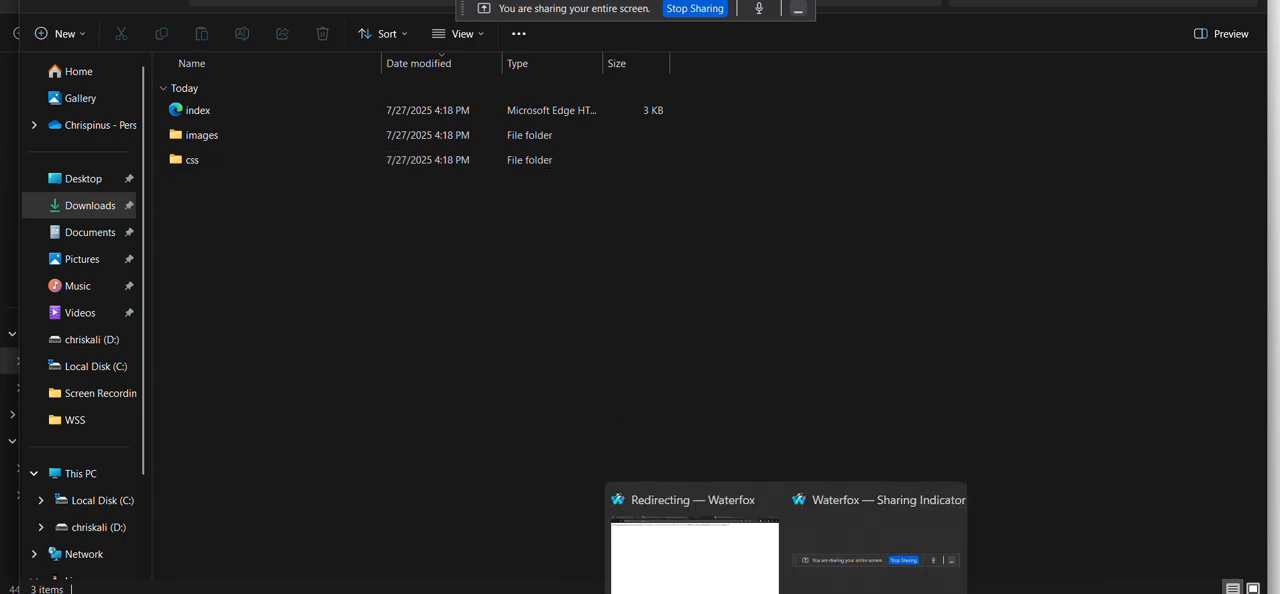
{"action": "left_click", "coordinate": [690, 557]}
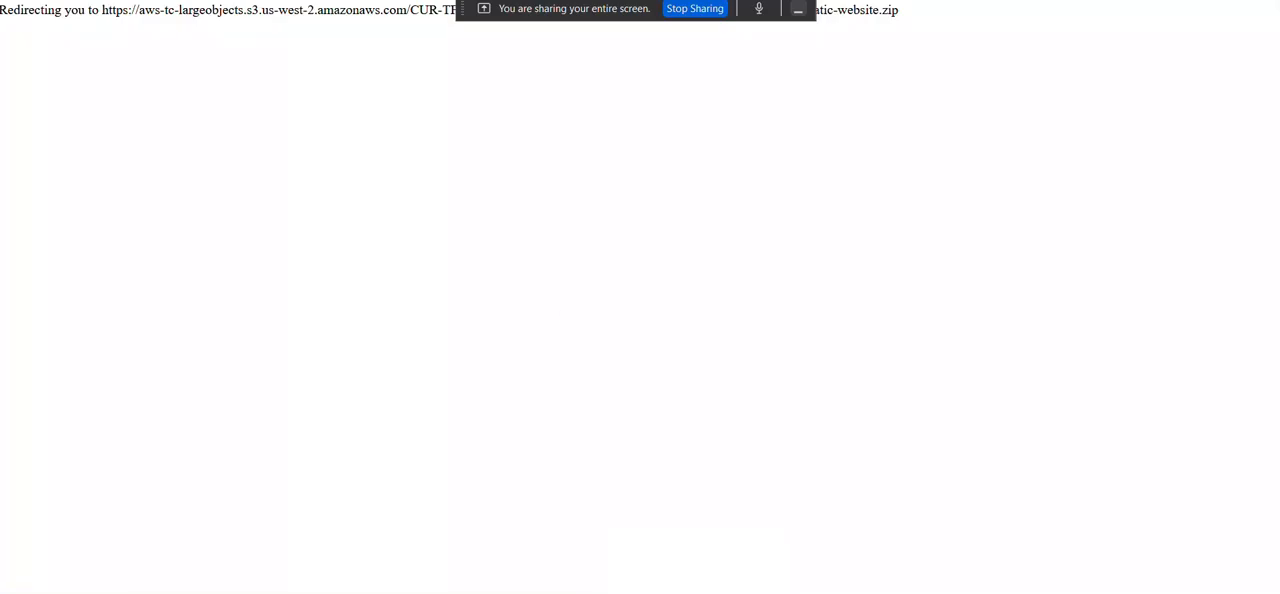
{"action": "key", "text": "ctrl+Tab"}
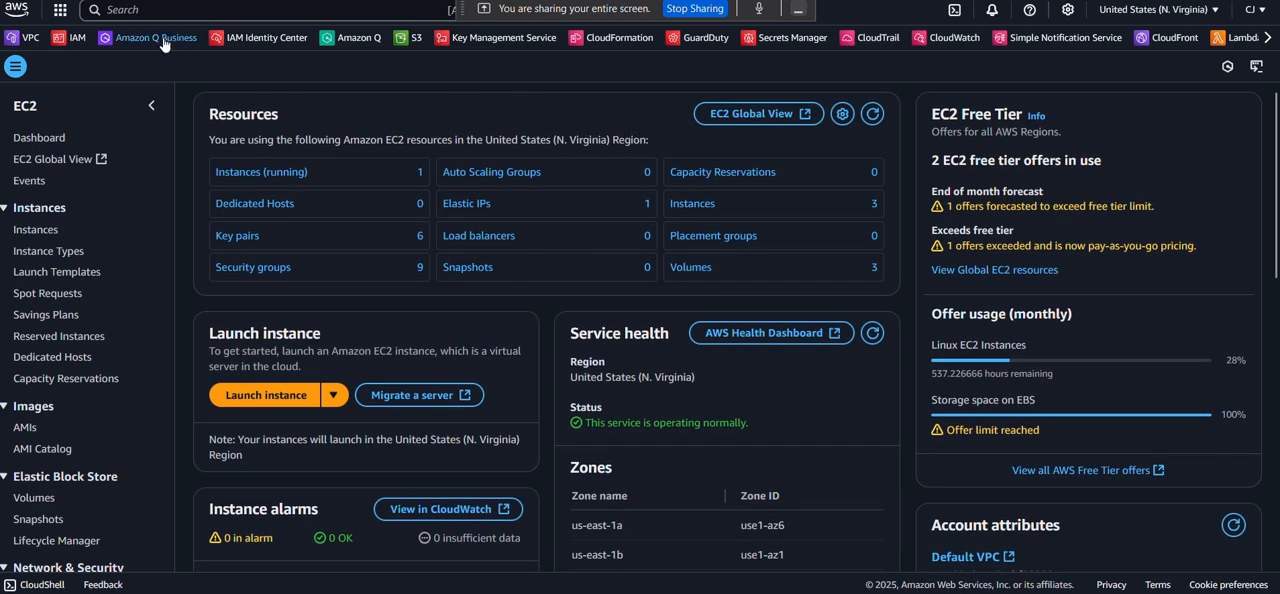
{"action": "left_click", "coordinate": [135, 17]}
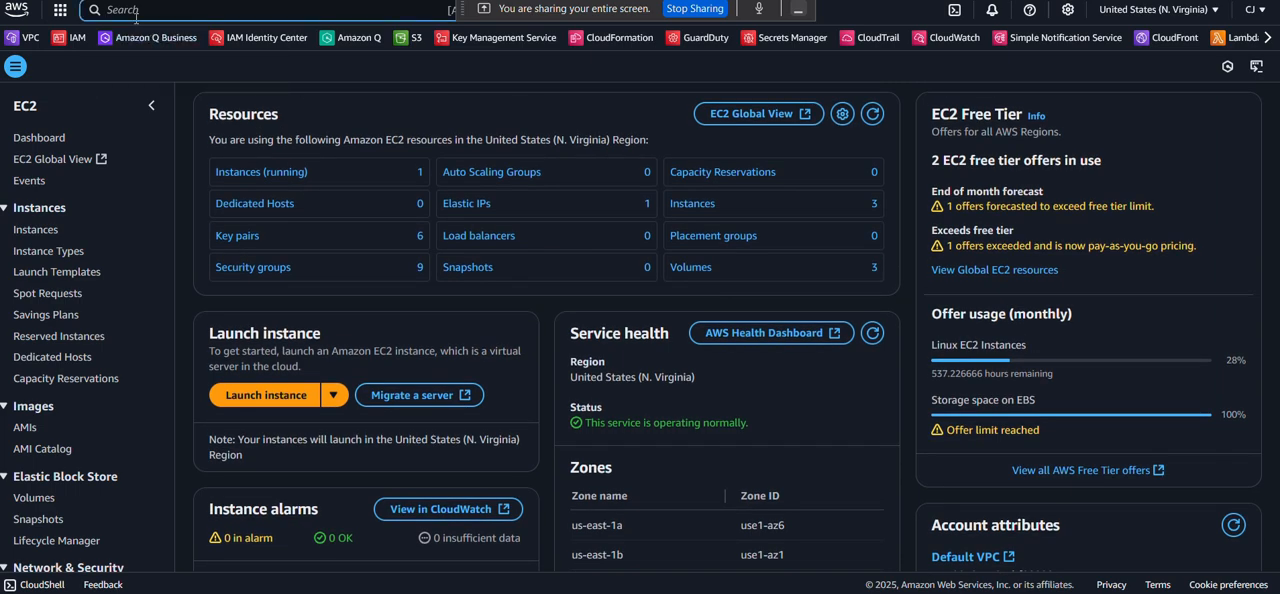
{"action": "type", "text": "s3"}
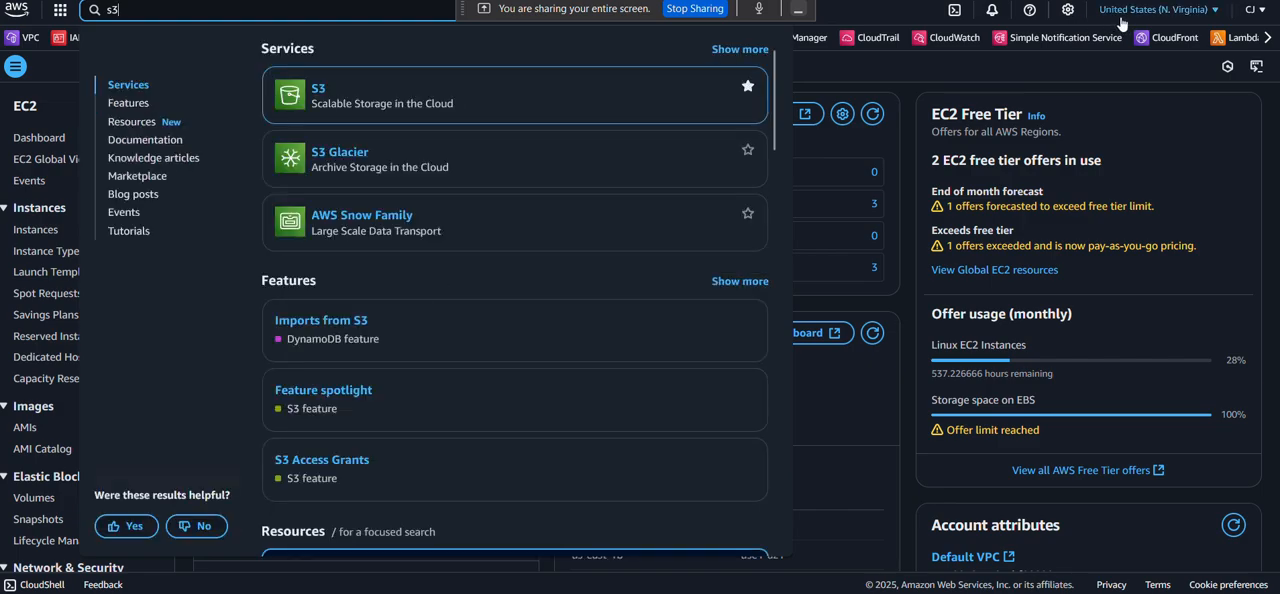
{"action": "left_click", "coordinate": [1216, 20]}
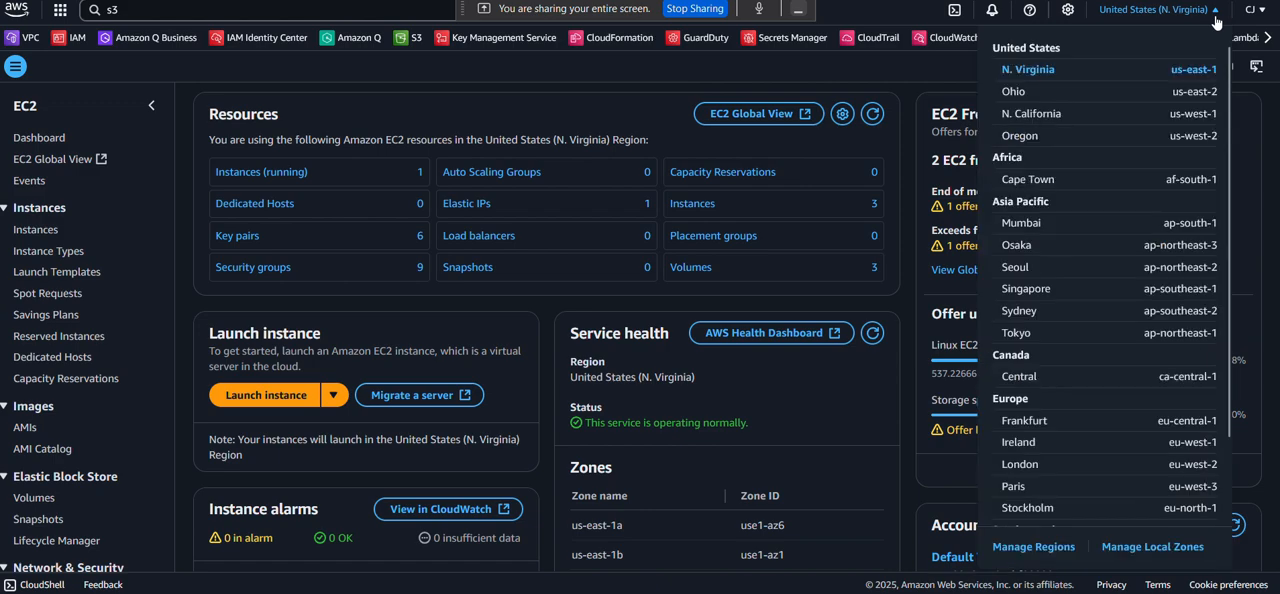
{"action": "left_click", "coordinate": [204, 14]}
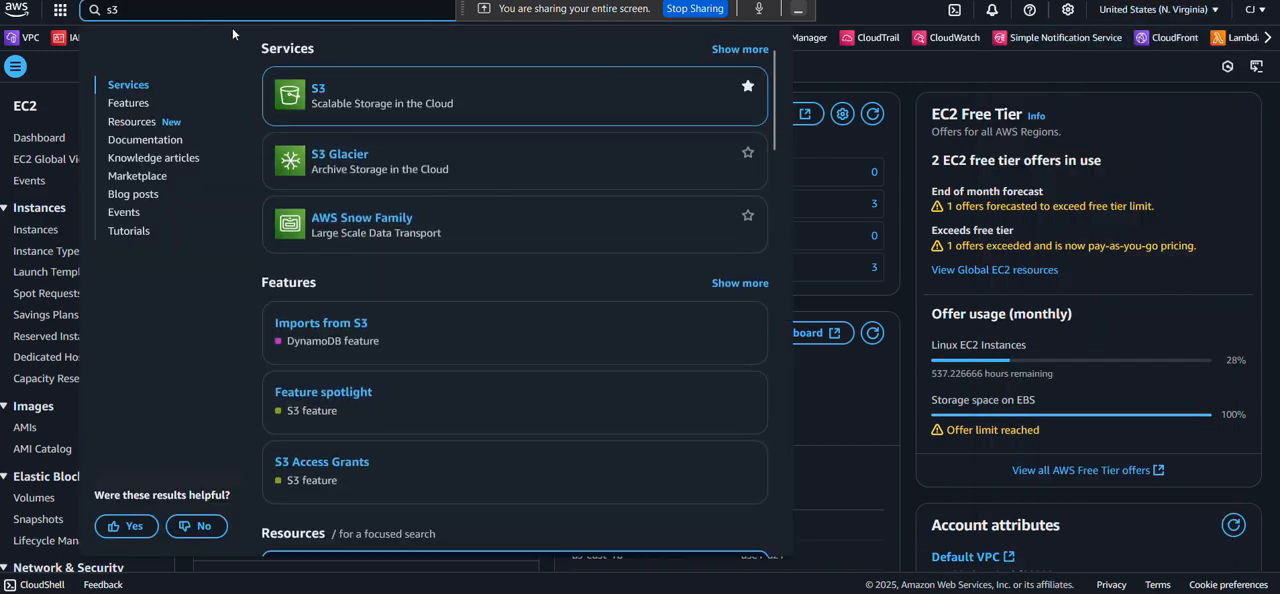
{"action": "mouse_move", "coordinate": [305, 88]}
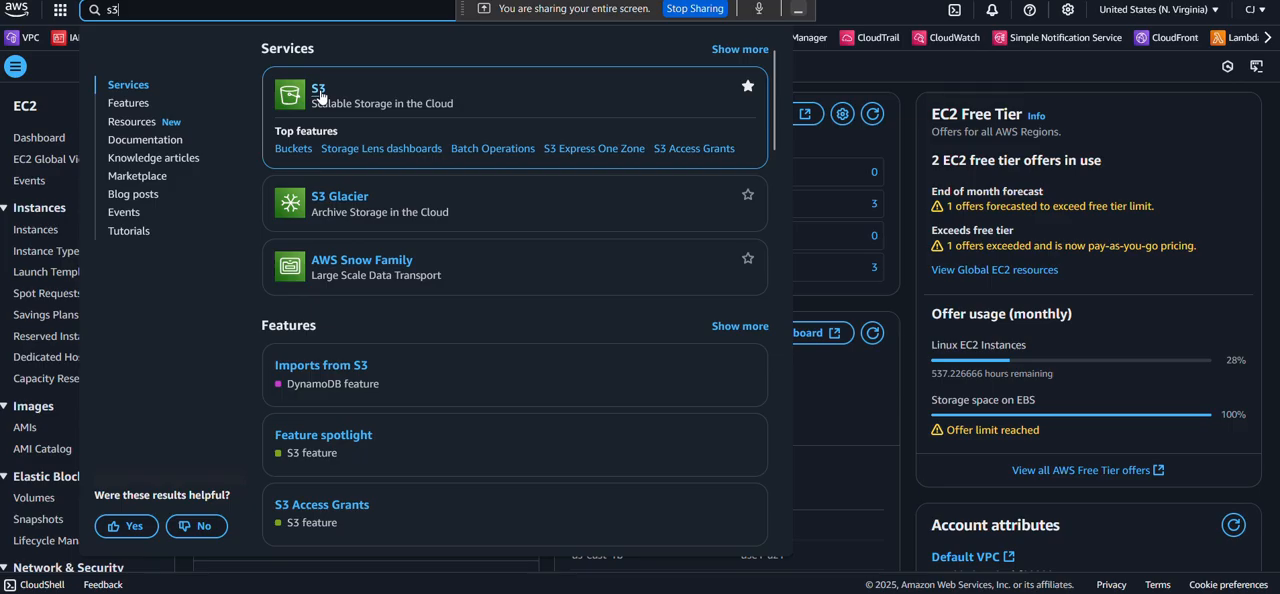
{"action": "left_click", "coordinate": [318, 92]}
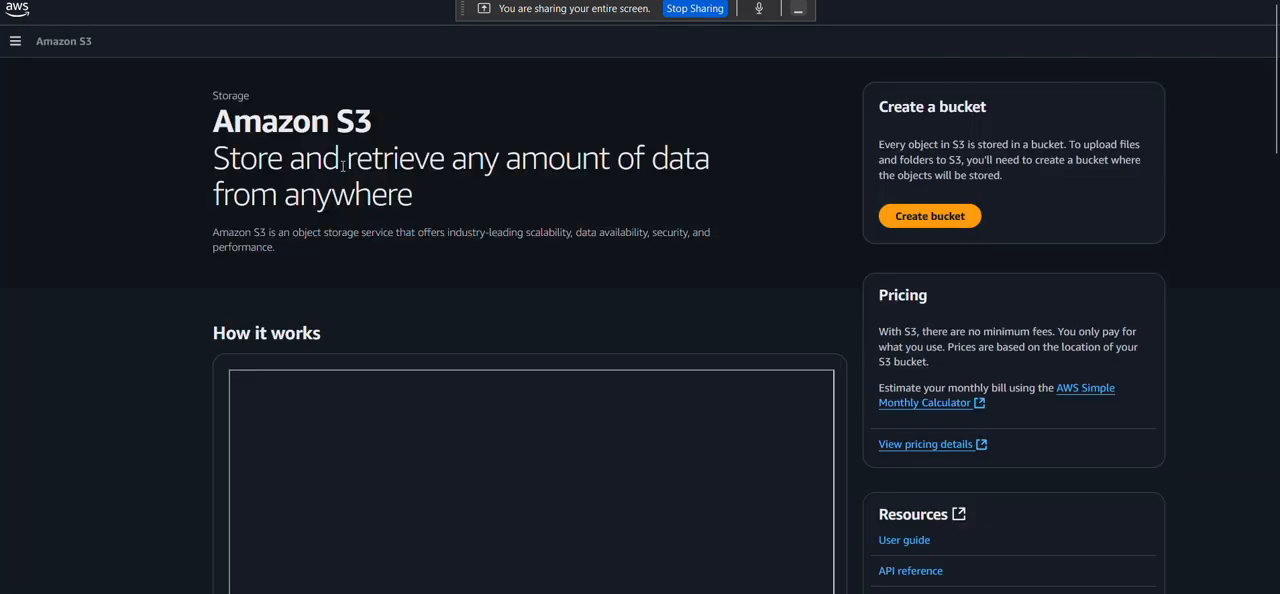
Start creating a general purpose S3 bucket and name it cafebucket001.
{"action": "left_click", "coordinate": [925, 216]}
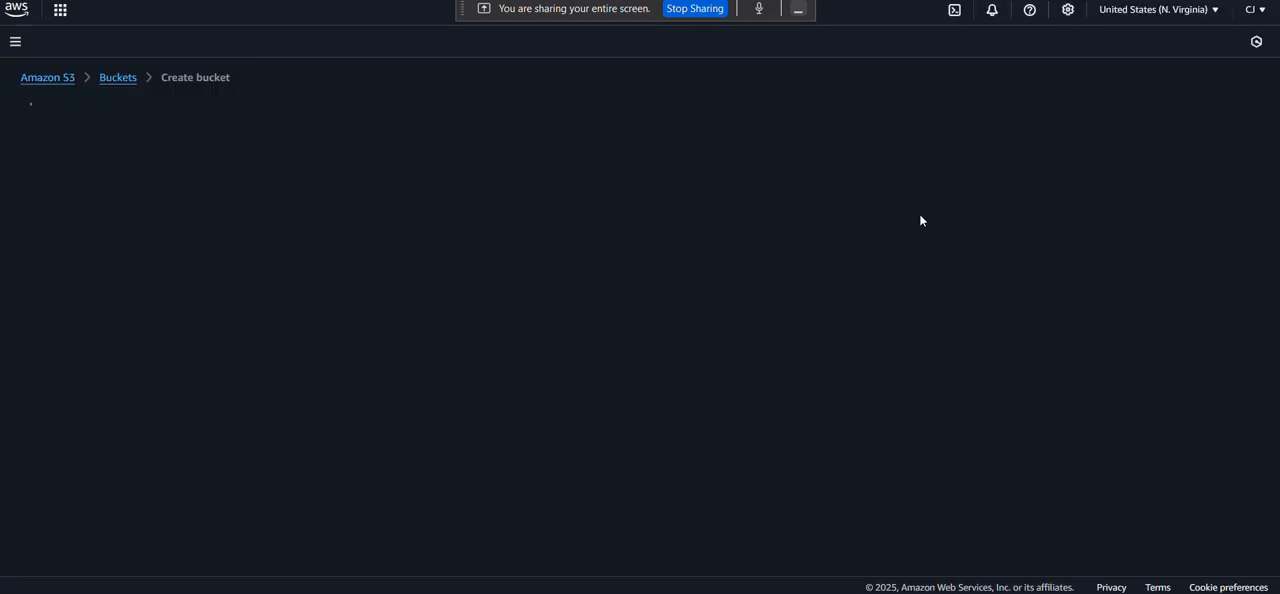
{"action": "scroll", "coordinate": [606, 232], "scroll_direction": "down", "scroll_amount": 1}
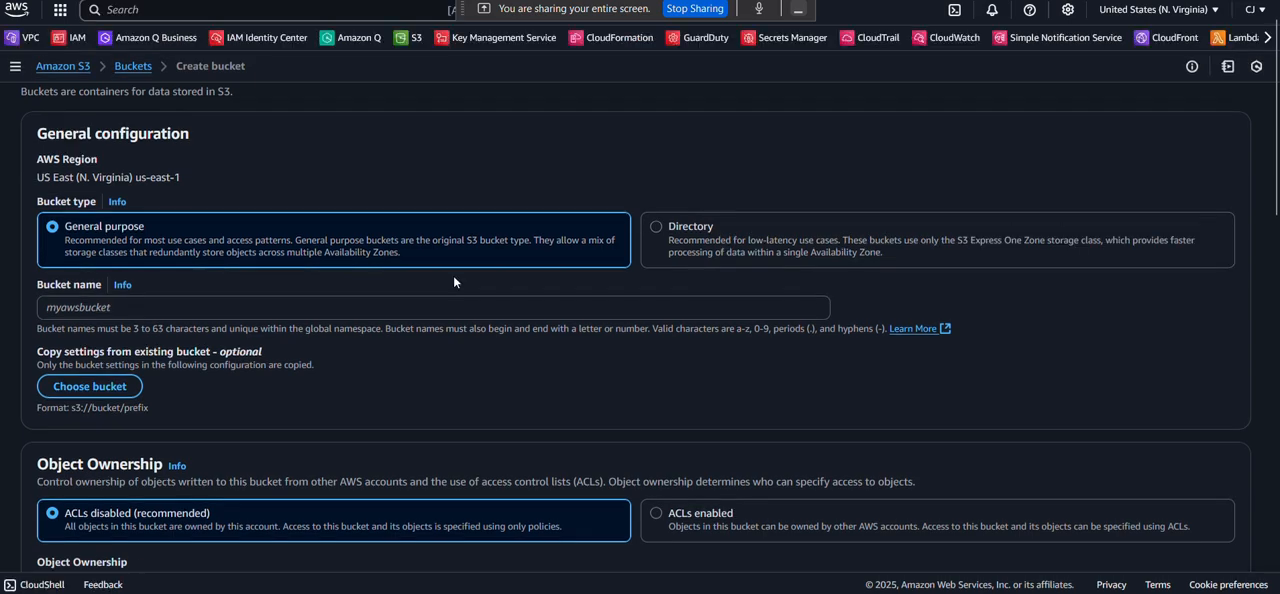
{"action": "scroll", "coordinate": [453, 277], "scroll_direction": "down", "scroll_amount": 1}
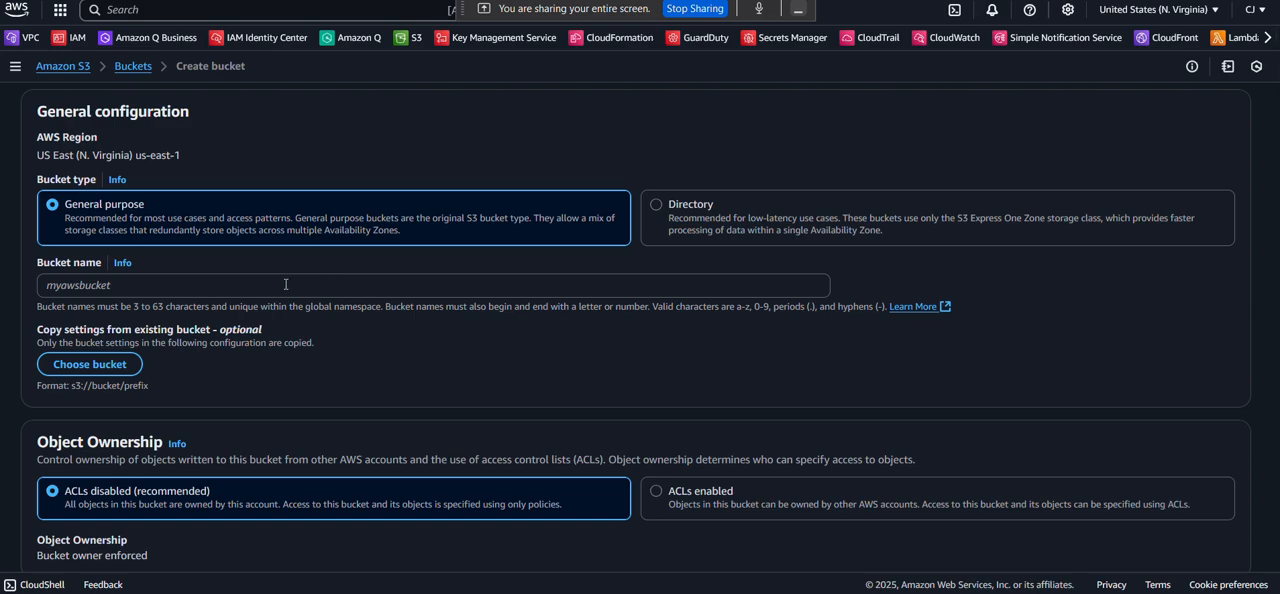
{"action": "left_click", "coordinate": [101, 287]}
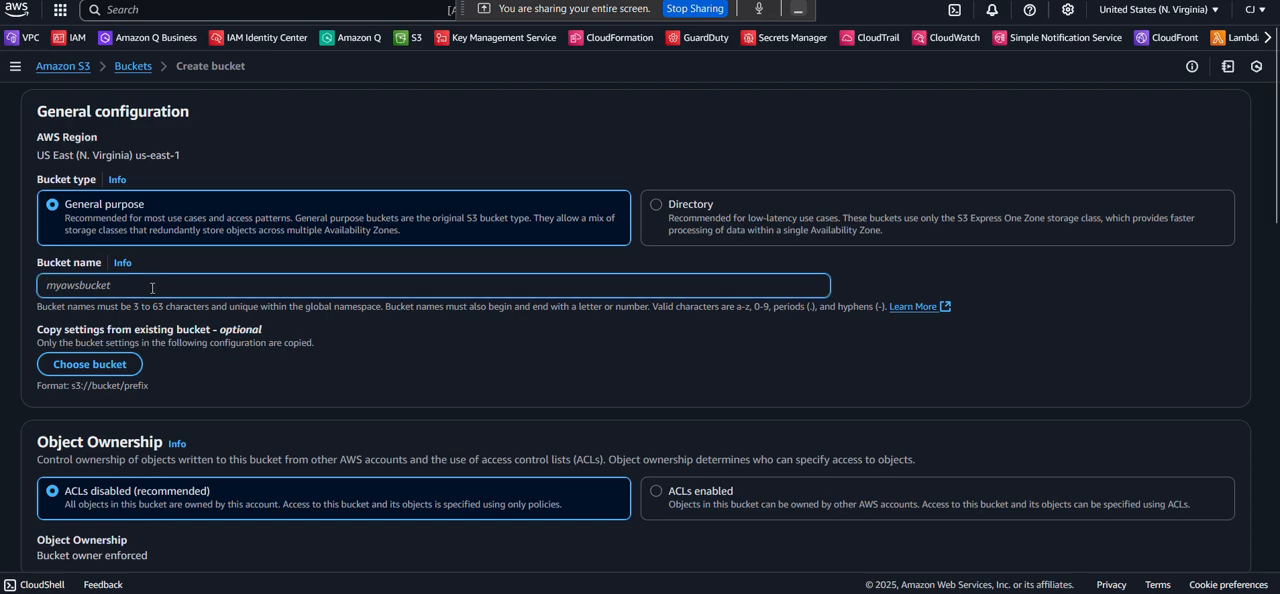
{"action": "scroll", "coordinate": [101, 217], "scroll_direction": "down", "scroll_amount": 1}
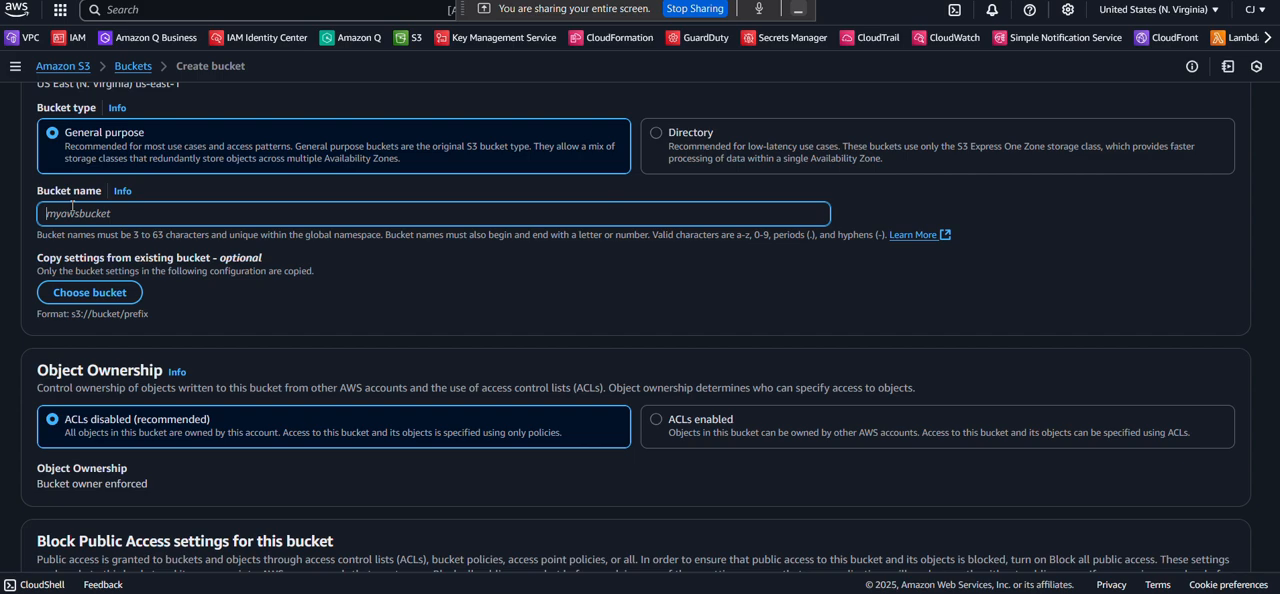
{"action": "type", "text": "c"}
{"action": "key", "text": "BackSpace"}
{"action": "type", "text": "cafebucket002"}
{"action": "scroll", "coordinate": [138, 317], "scroll_direction": "down", "scroll_amount": 1}
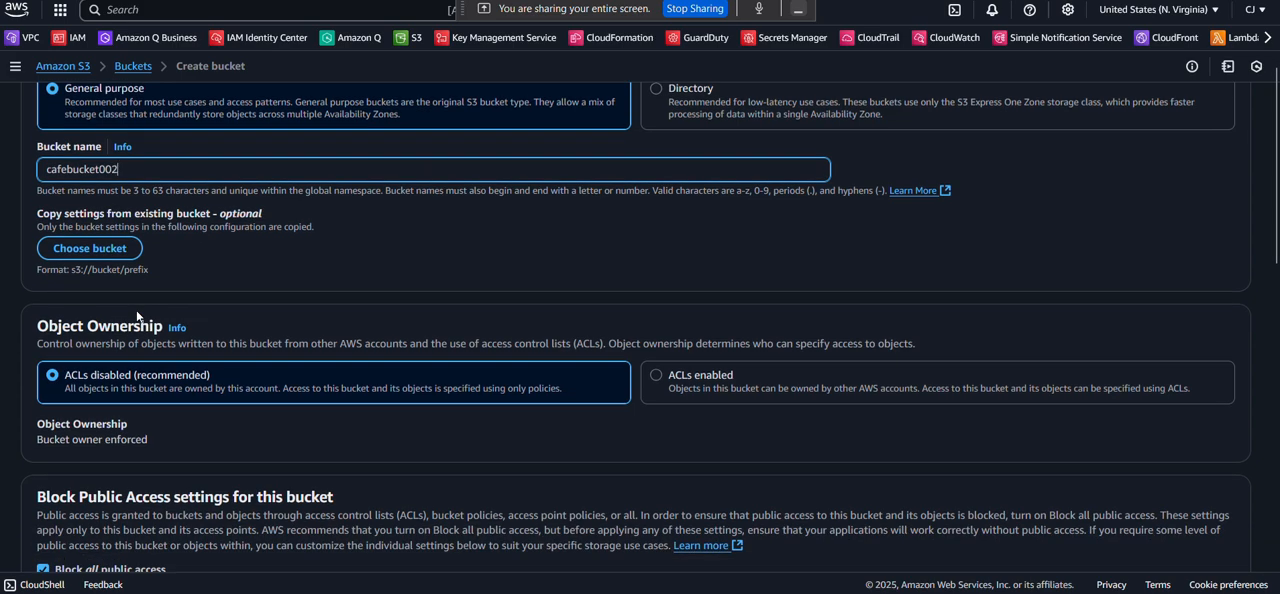
{"action": "key", "text": "BackSpace"}
{"action": "type", "text": "1"}
Enable ACLs under the new bucket's Object Ownership settings, with Bucket owner preferred.
{"action": "scroll", "coordinate": [226, 272], "scroll_direction": "down", "scroll_amount": 3}
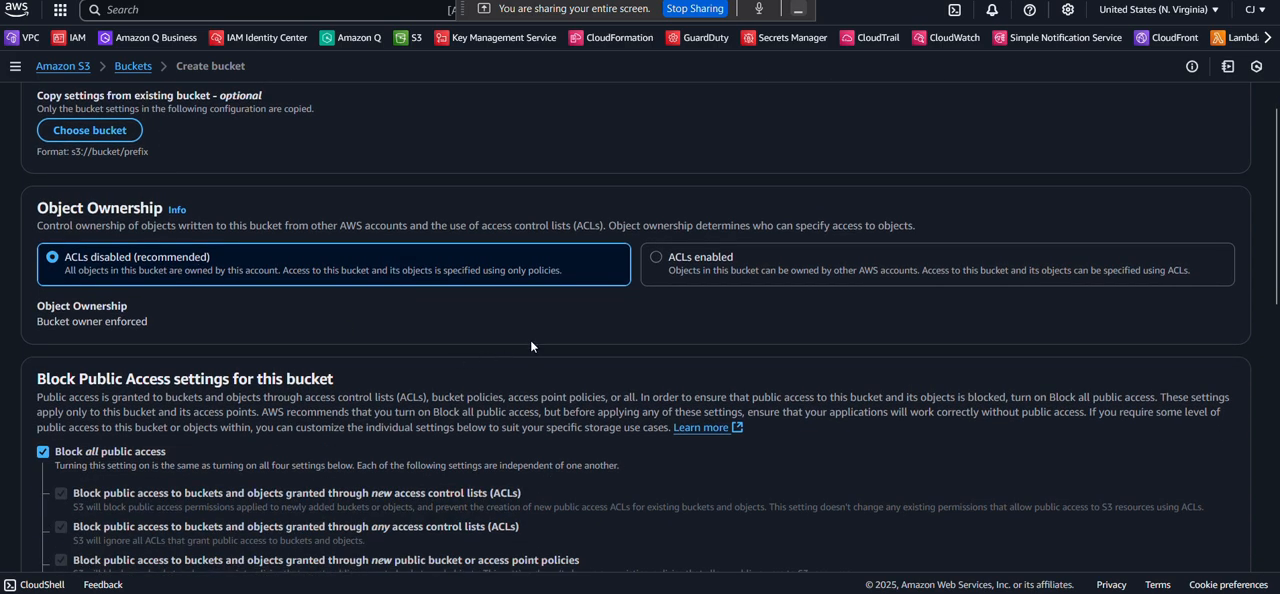
{"action": "left_click", "coordinate": [689, 271]}
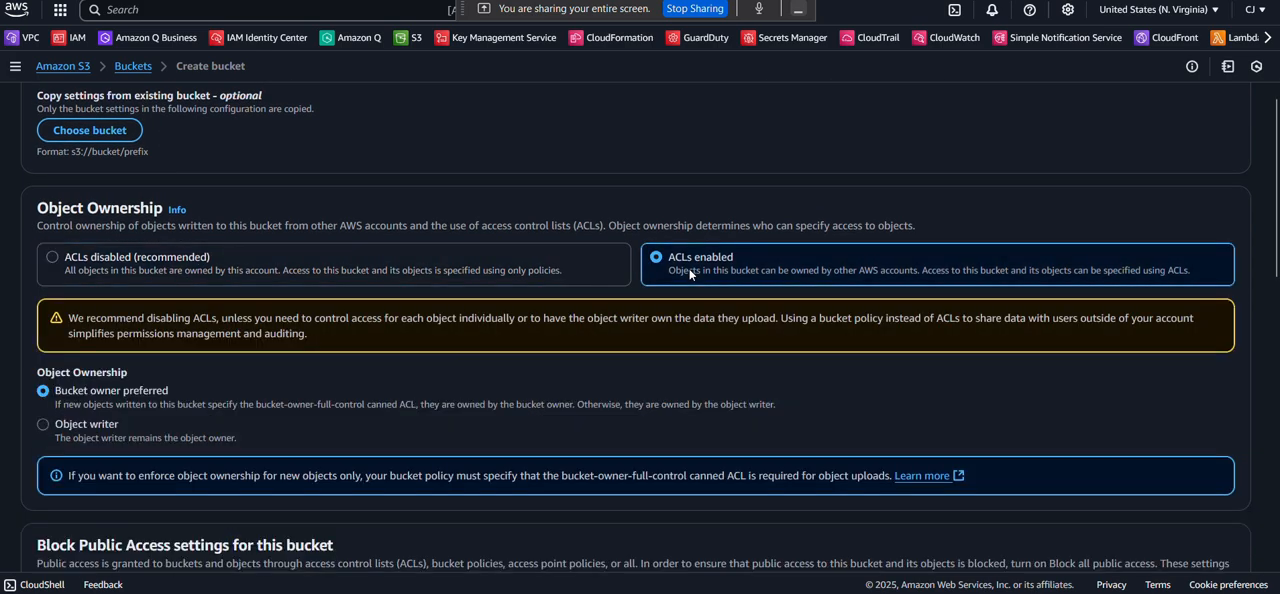
{"action": "scroll", "coordinate": [670, 305], "scroll_direction": "down", "scroll_amount": 1}
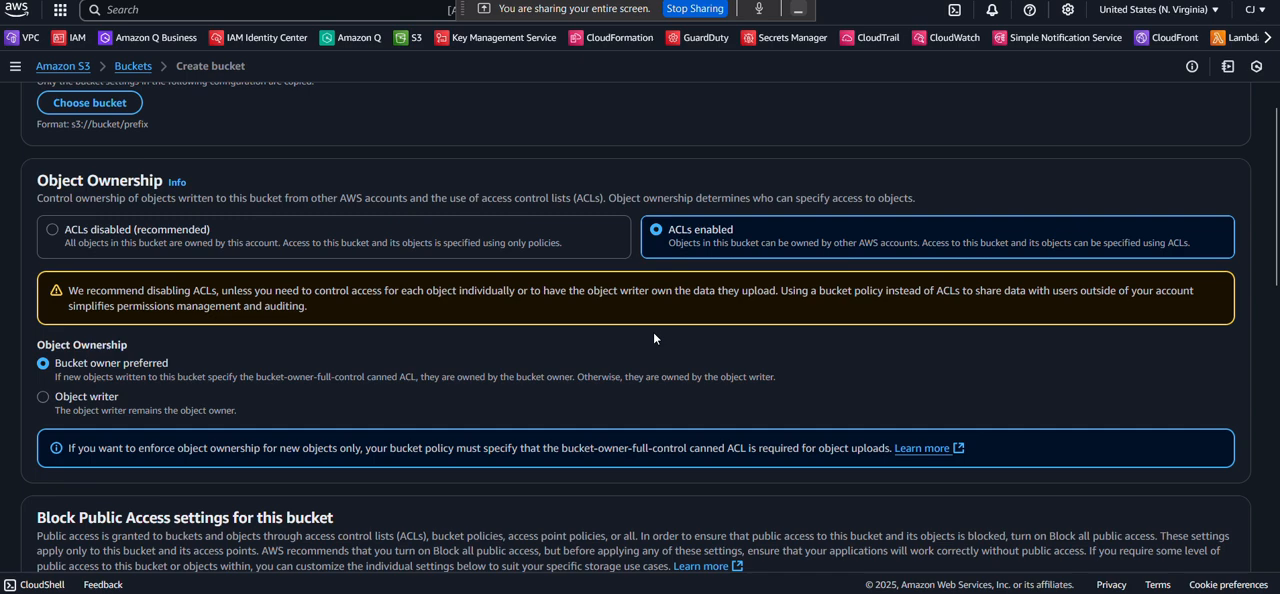
{"action": "scroll", "coordinate": [654, 338], "scroll_direction": "down", "scroll_amount": 1}
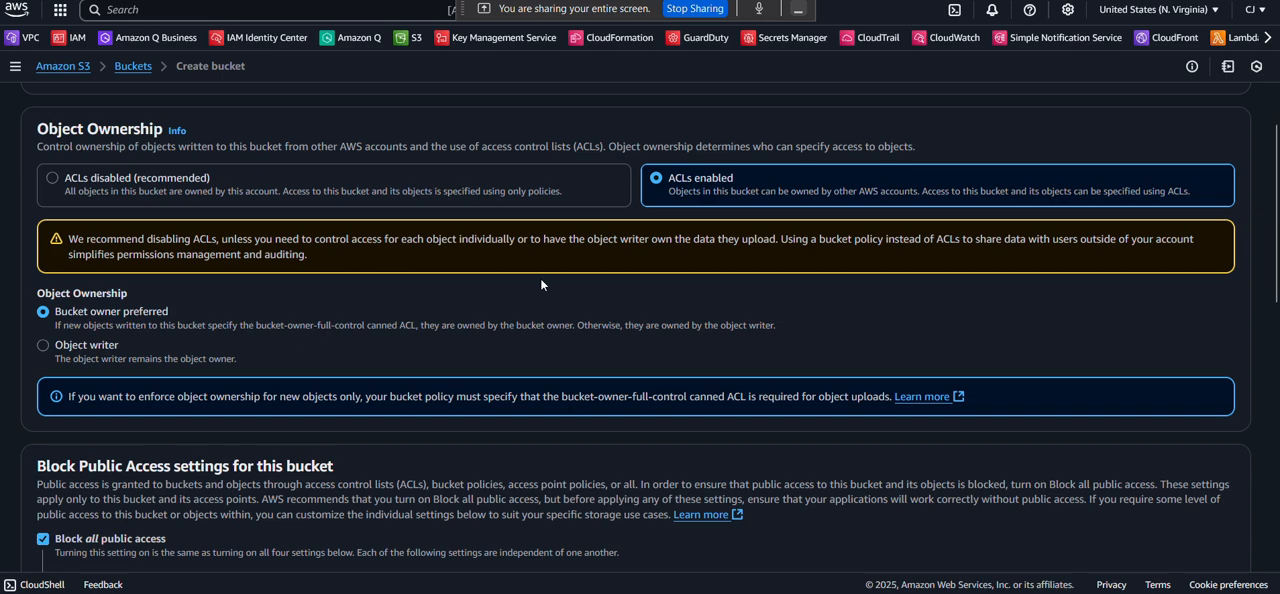
Turn off Block all public access for the new bucket and acknowledge that its contents might become public.
{"action": "scroll", "coordinate": [541, 284], "scroll_direction": "down", "scroll_amount": 1}
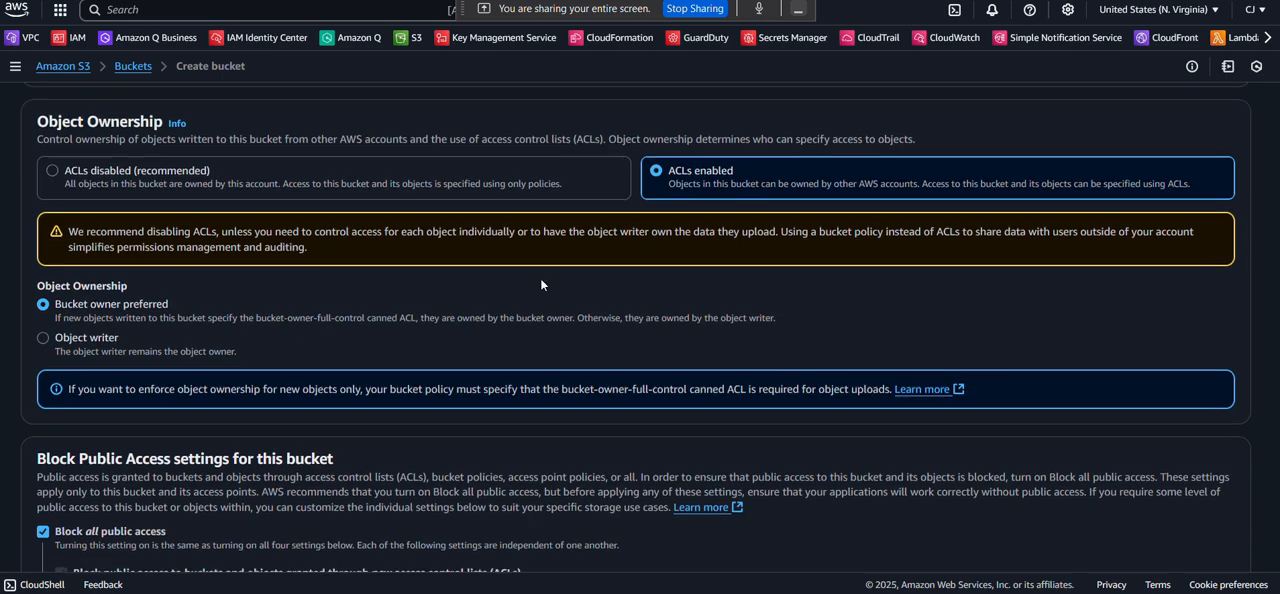
{"action": "scroll", "coordinate": [514, 255], "scroll_direction": "down", "scroll_amount": 3}
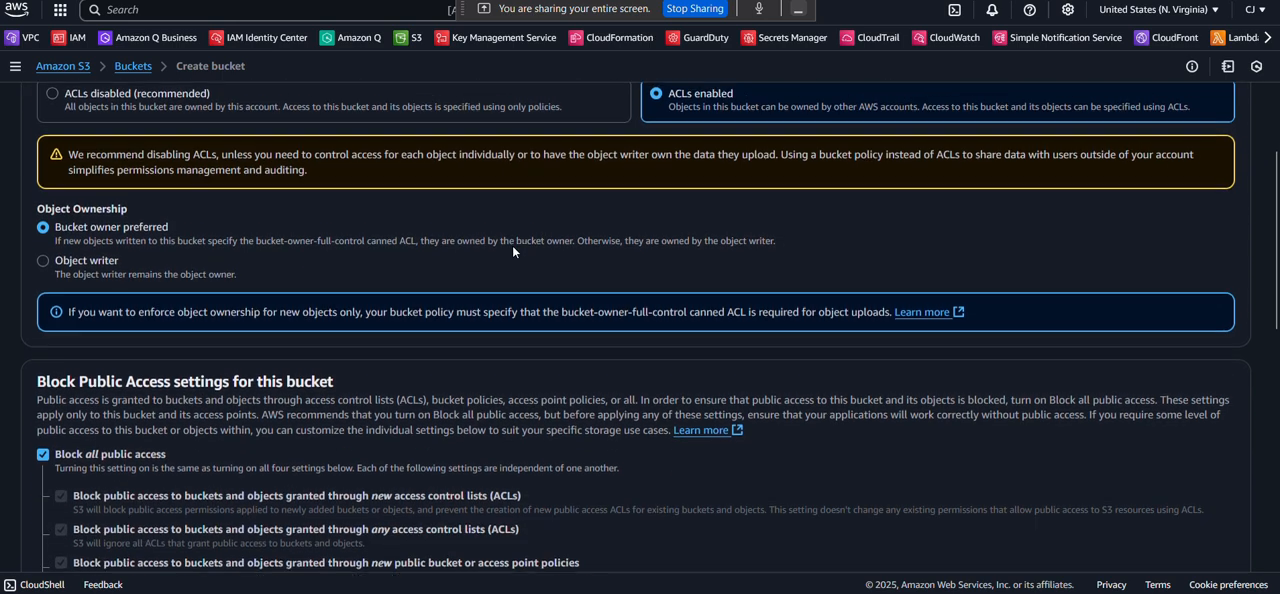
{"action": "scroll", "coordinate": [221, 224], "scroll_direction": "down", "scroll_amount": 1}
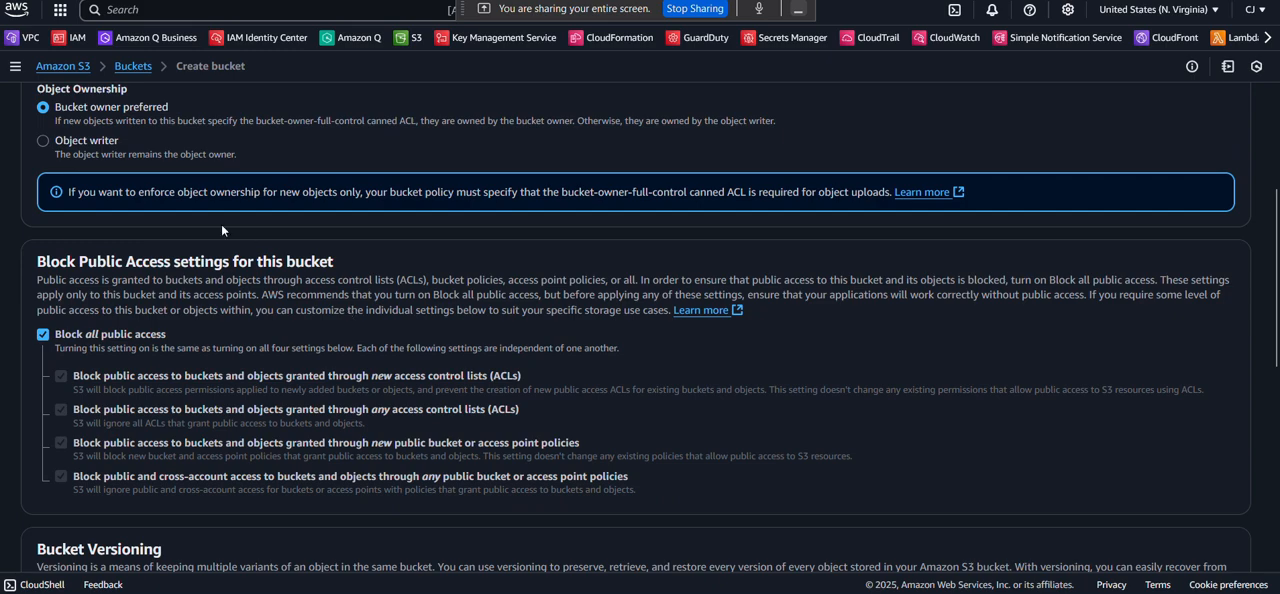
{"action": "scroll", "coordinate": [221, 224], "scroll_direction": "down", "scroll_amount": 3}
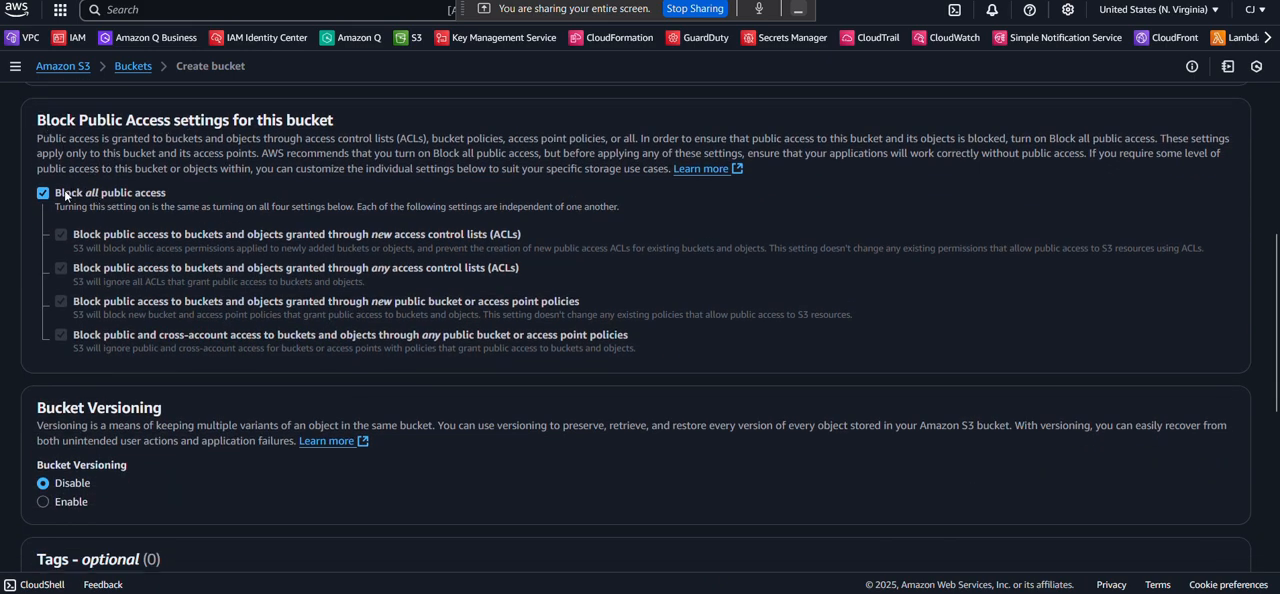
{"action": "left_click", "coordinate": [38, 197]}
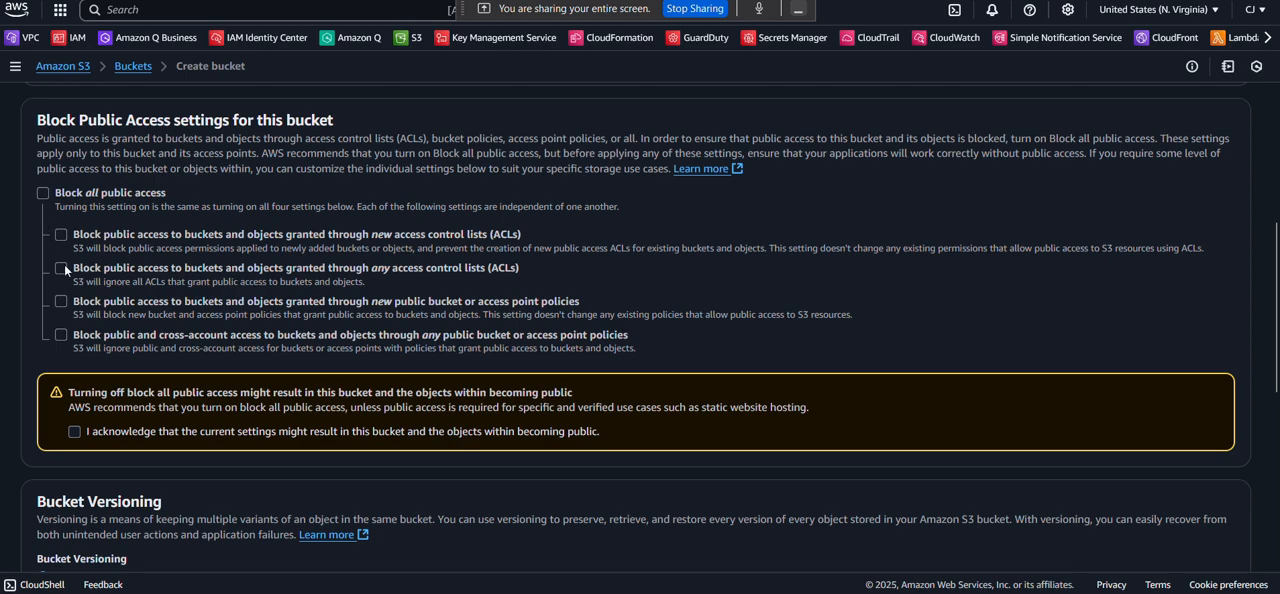
{"action": "scroll", "coordinate": [64, 264], "scroll_direction": "down", "scroll_amount": 1}
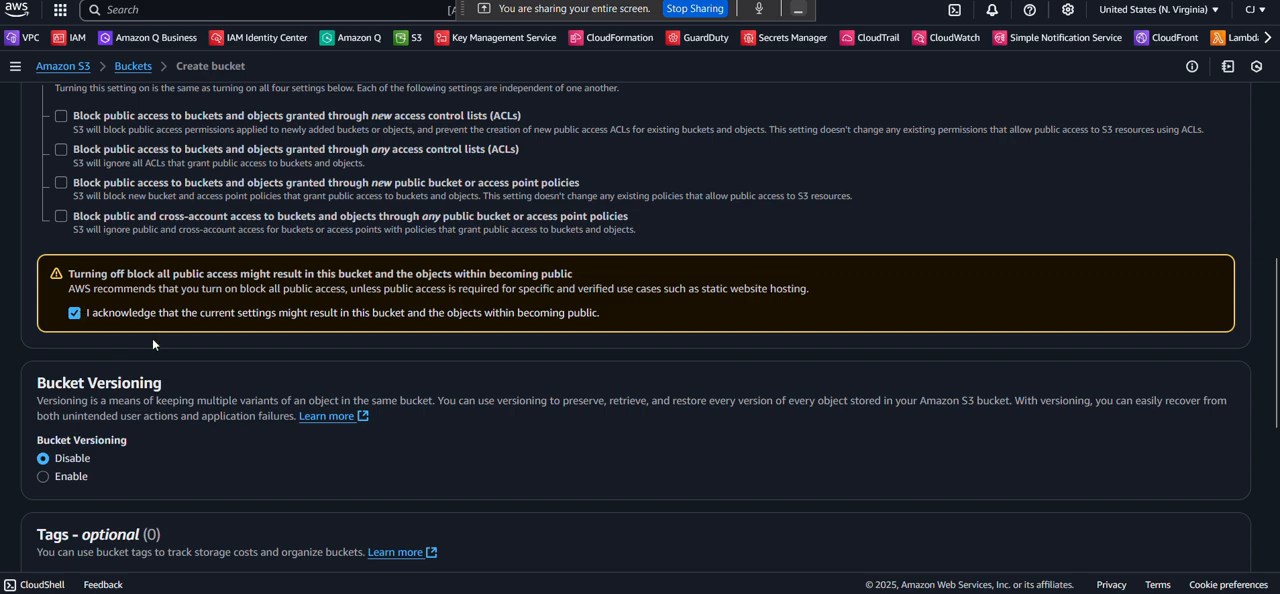
Review the versioning, tag and encryption settings without changing them and try to create the bucket as cafebucket001.
{"action": "scroll", "coordinate": [152, 338], "scroll_direction": "down", "scroll_amount": 1}
{"action": "scroll", "coordinate": [152, 338], "scroll_direction": "down", "scroll_amount": 1}
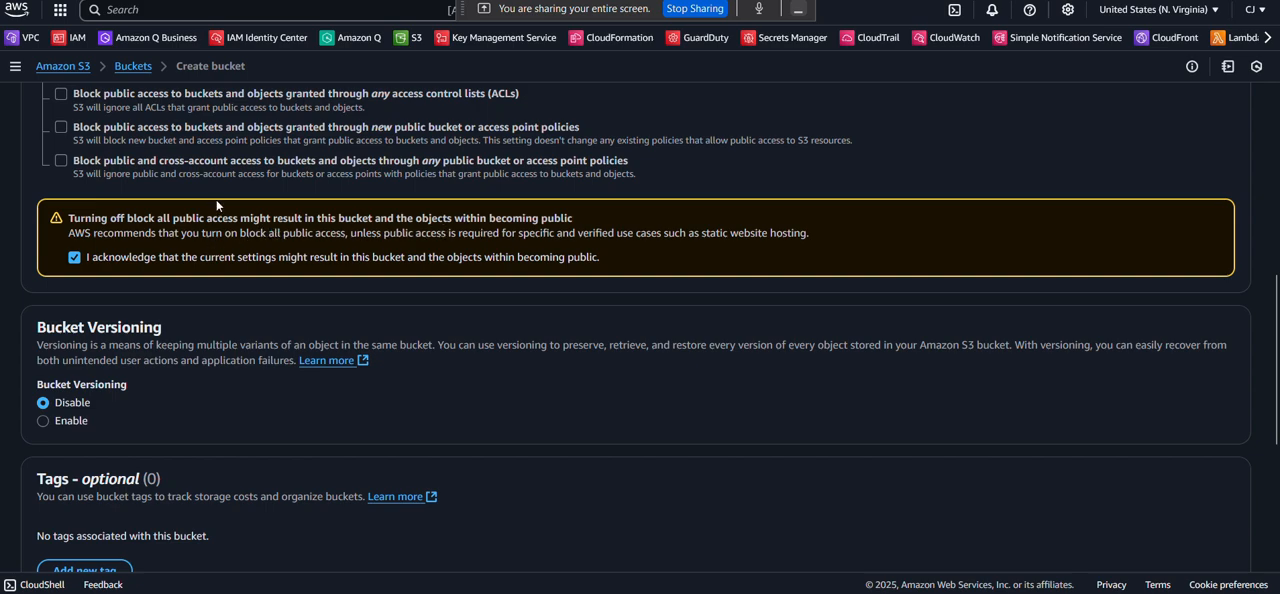
{"action": "scroll", "coordinate": [215, 201], "scroll_direction": "down", "scroll_amount": 1}
{"action": "scroll", "coordinate": [157, 192], "scroll_direction": "up", "scroll_amount": 1}
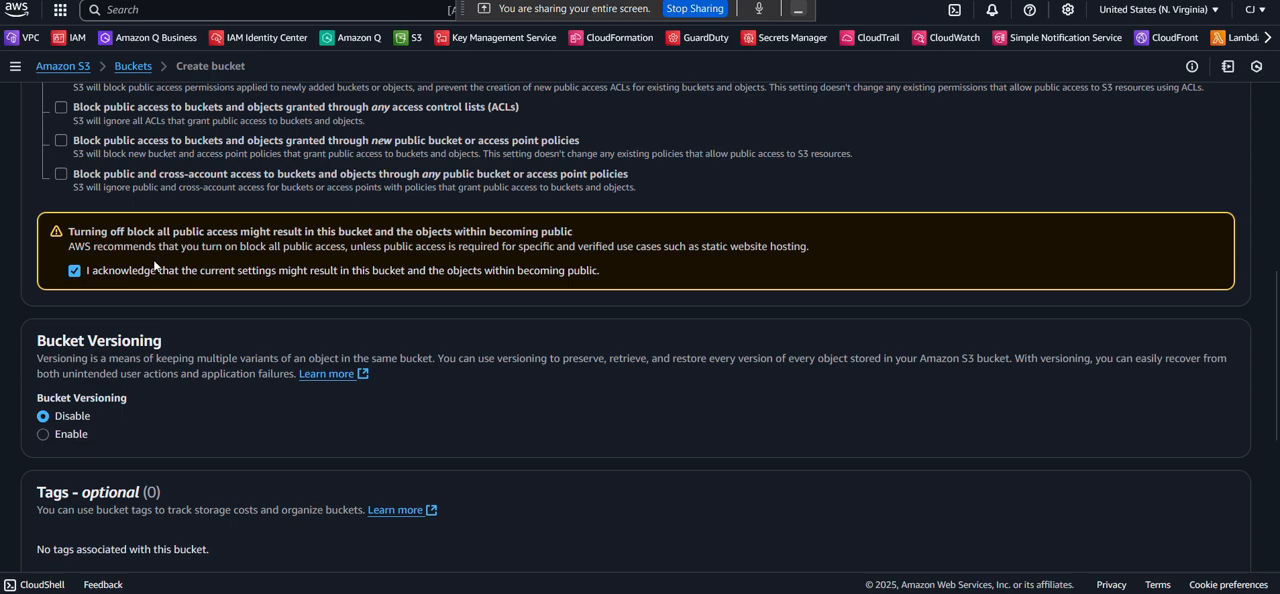
{"action": "scroll", "coordinate": [73, 285], "scroll_direction": "down", "scroll_amount": 2}
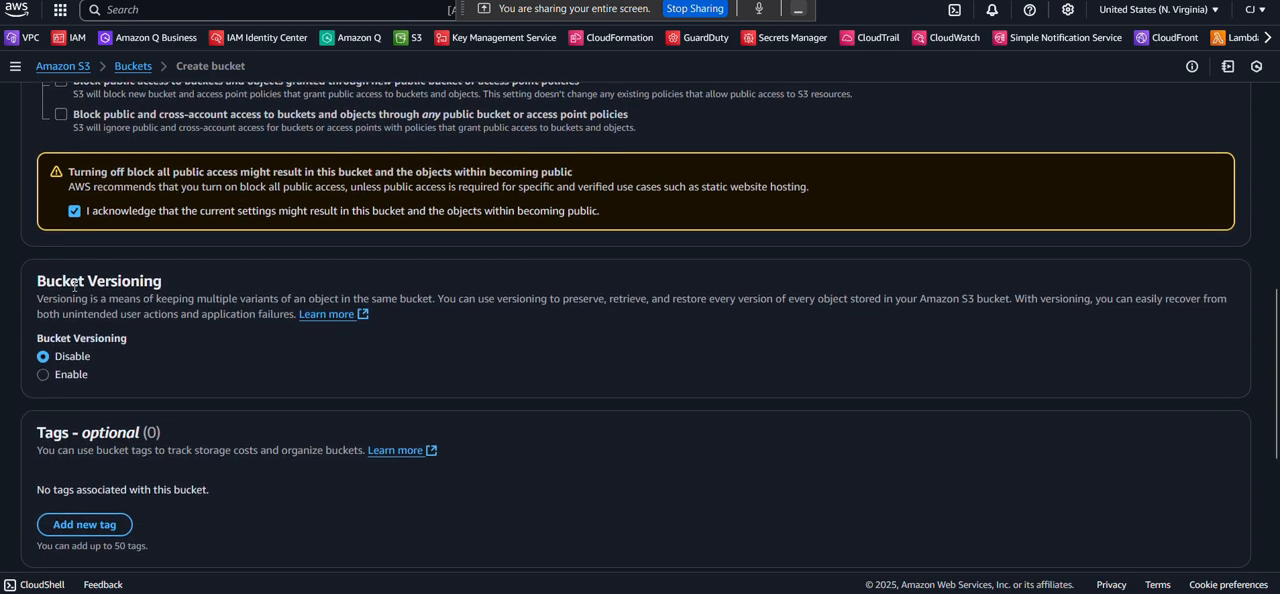
{"action": "scroll", "coordinate": [60, 250], "scroll_direction": "down", "scroll_amount": 2}
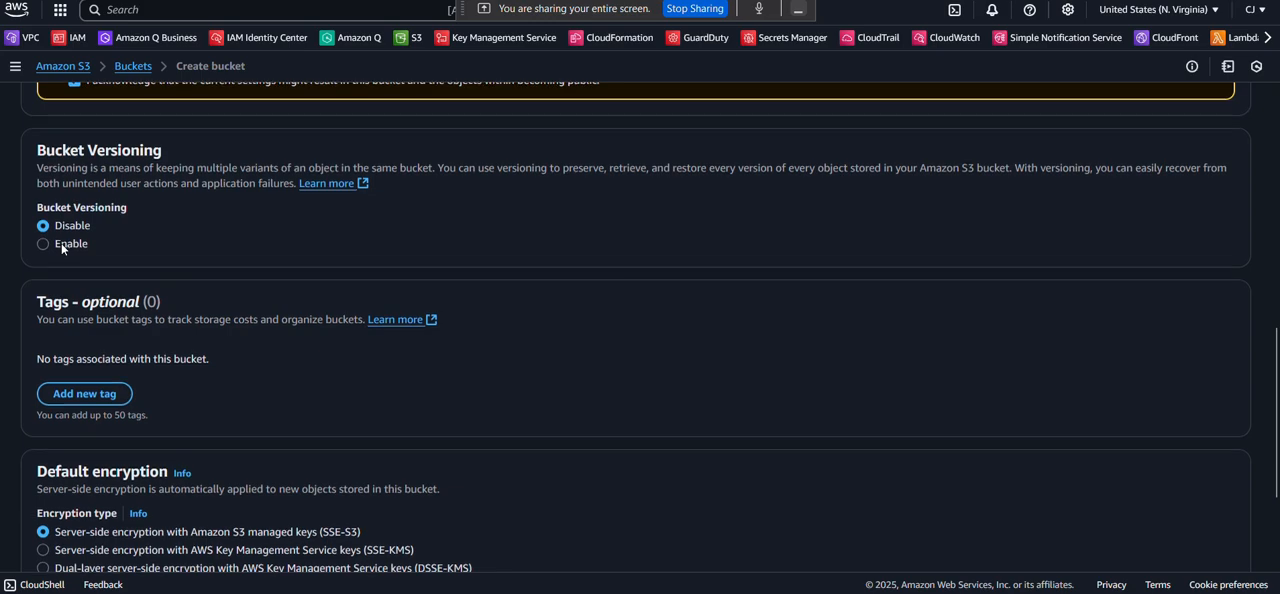
{"action": "scroll", "coordinate": [90, 290], "scroll_direction": "down", "scroll_amount": 2}
{"action": "scroll", "coordinate": [90, 290], "scroll_direction": "down", "scroll_amount": 2}
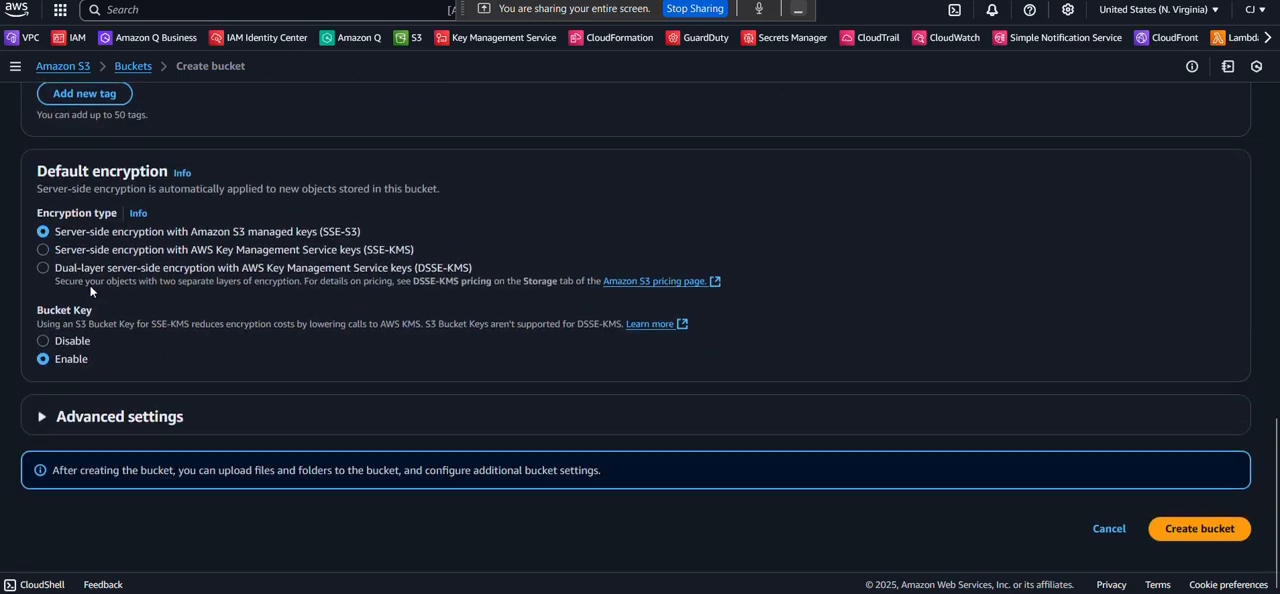
{"action": "left_click", "coordinate": [1171, 529]}
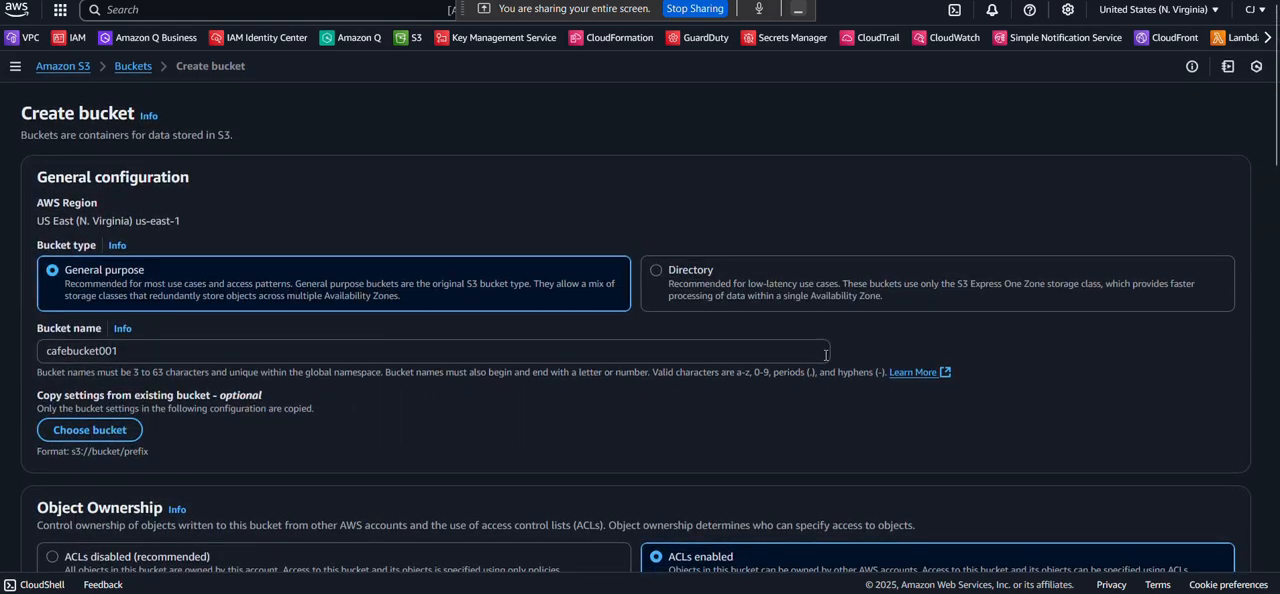
{"action": "scroll", "coordinate": [826, 355], "scroll_direction": "down", "scroll_amount": 15}
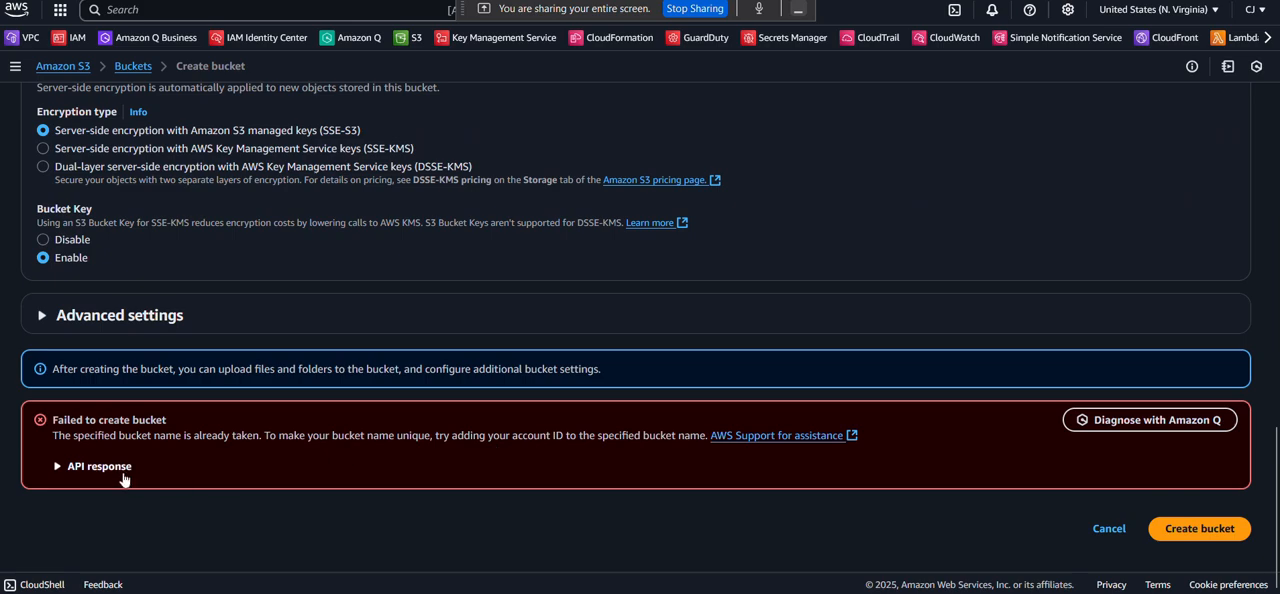
Change the bucket name to cafebucketworkshop001 and create the bucket.
{"action": "scroll", "coordinate": [139, 451], "scroll_direction": "up", "scroll_amount": 3}
{"action": "scroll", "coordinate": [181, 449], "scroll_direction": "up", "scroll_amount": 10}
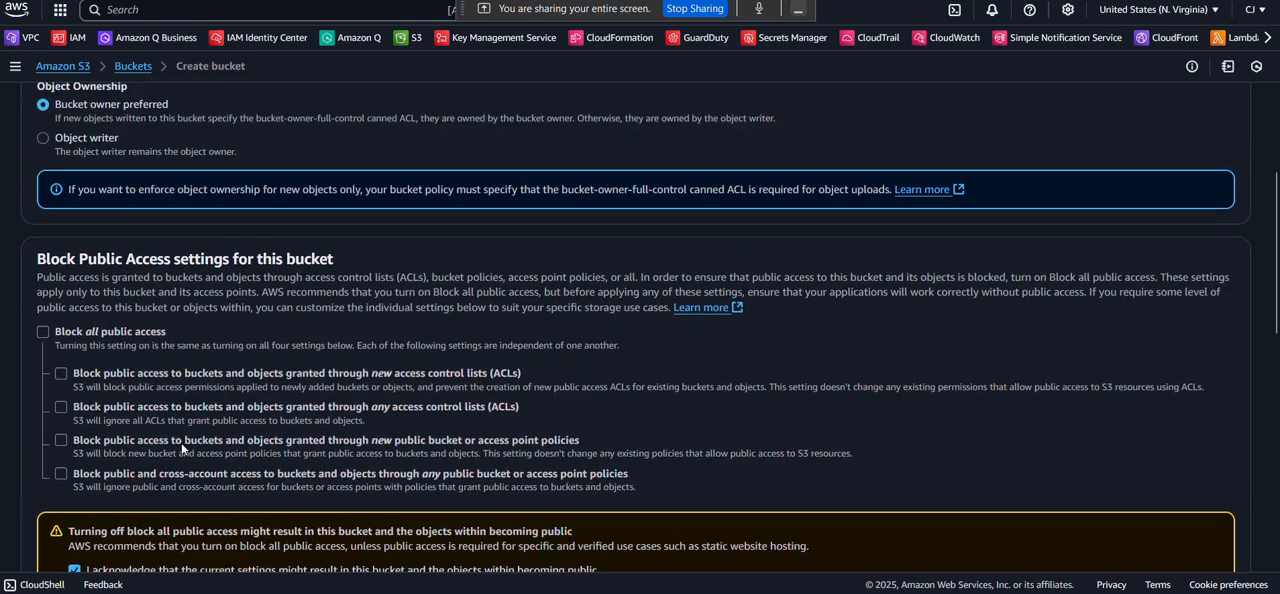
{"action": "scroll", "coordinate": [181, 442], "scroll_direction": "up", "scroll_amount": 5}
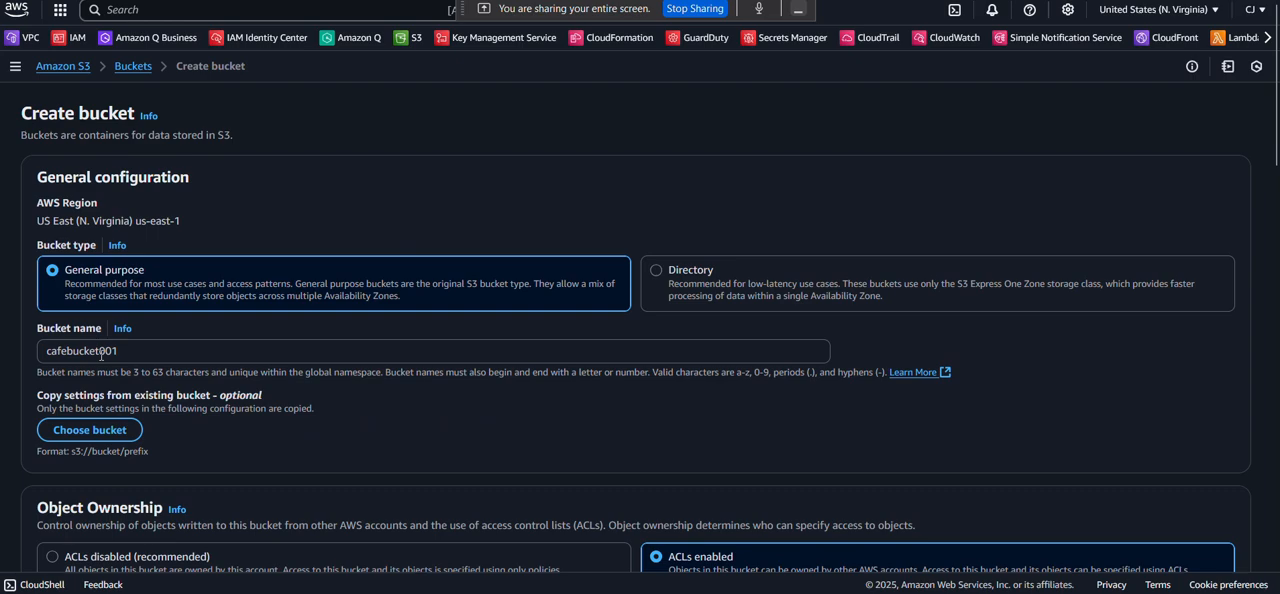
{"action": "left_click", "coordinate": [99, 354]}
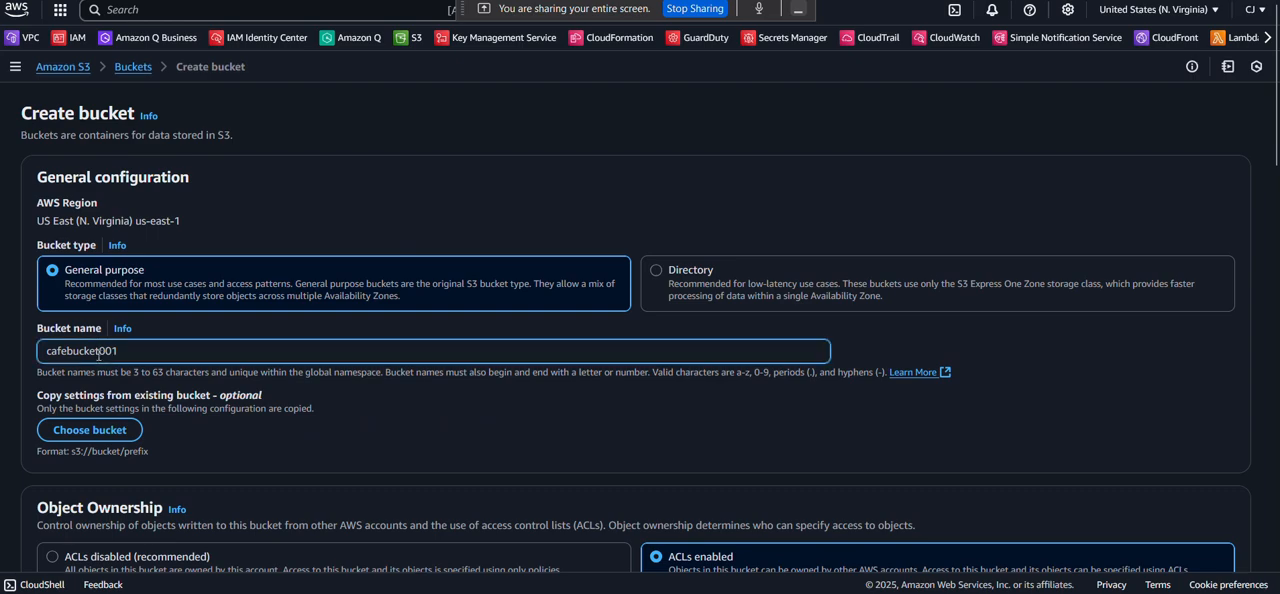
{"action": "type", "text": "workshop"}
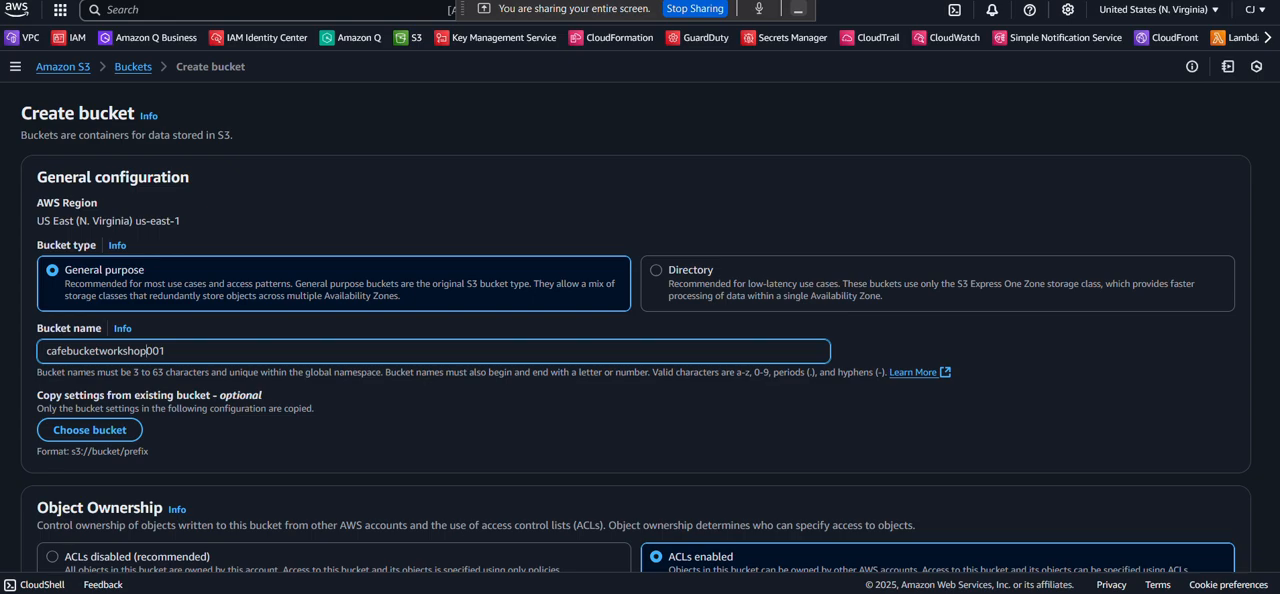
{"action": "scroll", "coordinate": [200, 310], "scroll_direction": "down", "scroll_amount": 15}
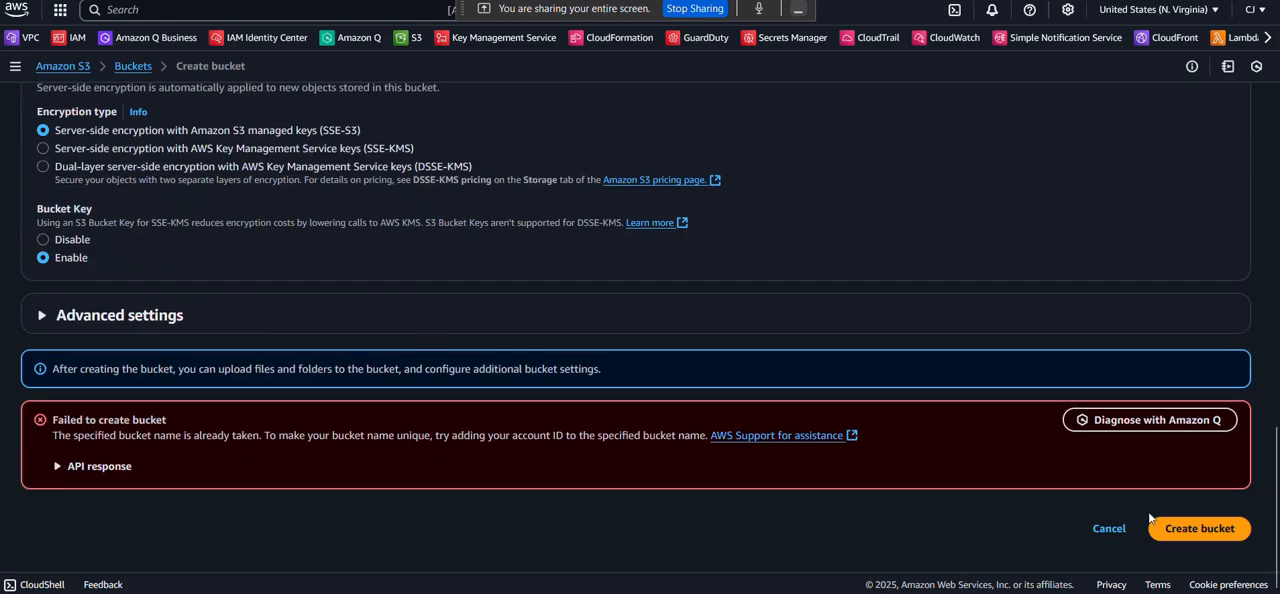
{"action": "left_click", "coordinate": [1205, 533]}
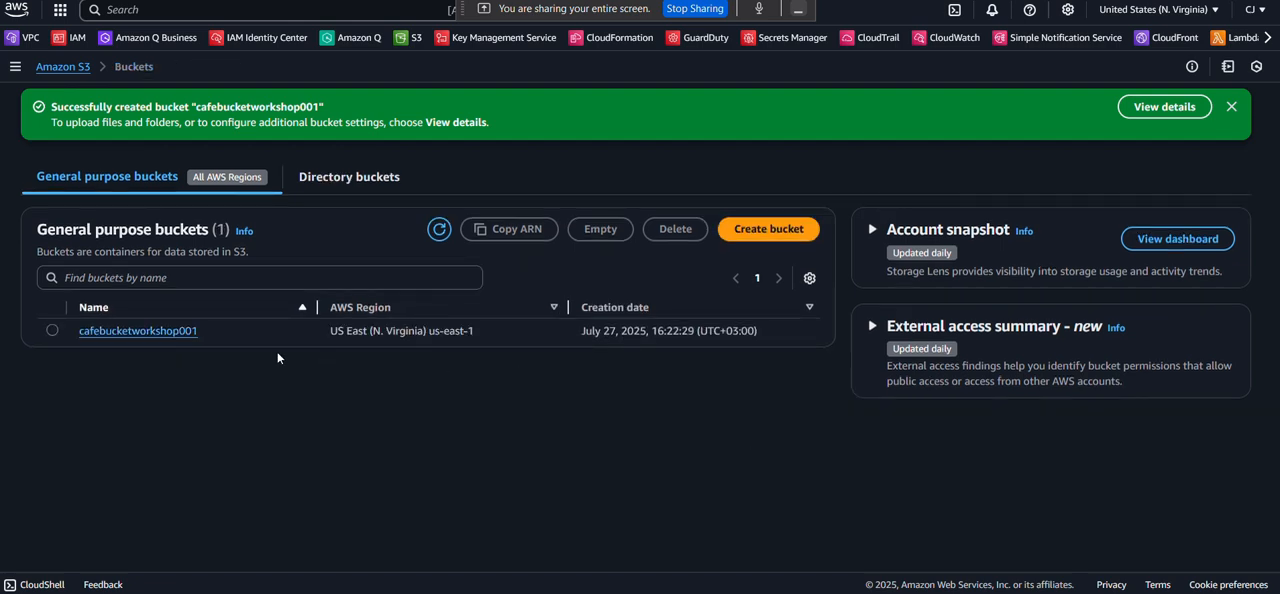
Open the cafebucketworkshop001 bucket and start an upload to it.
{"action": "left_click", "coordinate": [154, 332]}
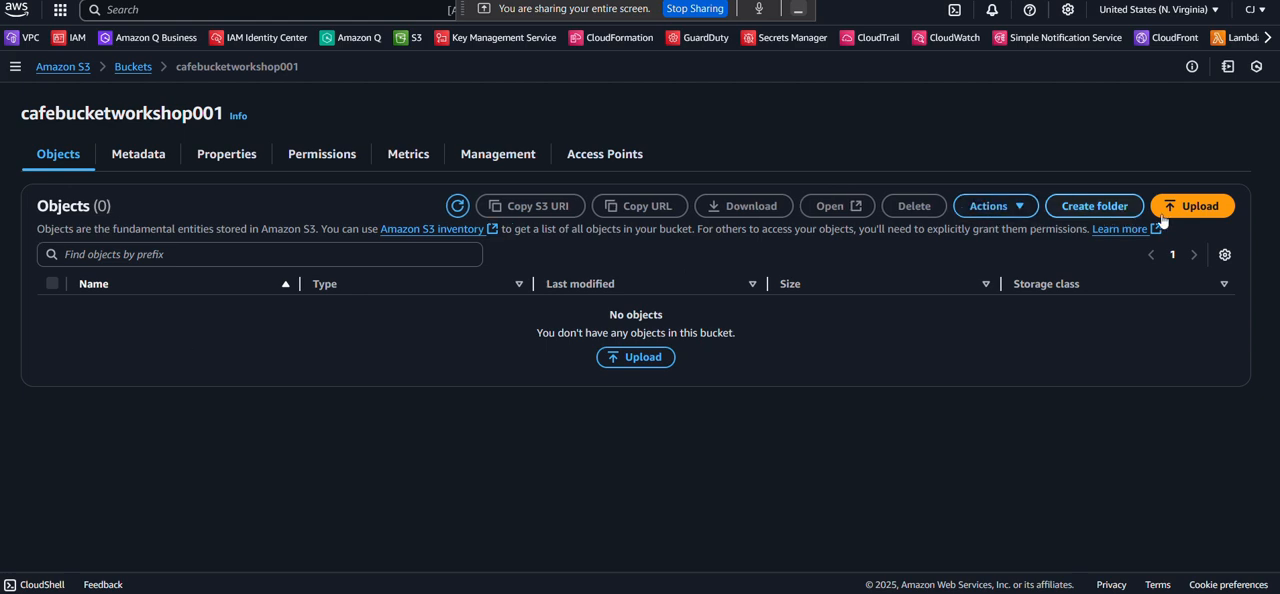
{"action": "left_click", "coordinate": [1210, 212]}
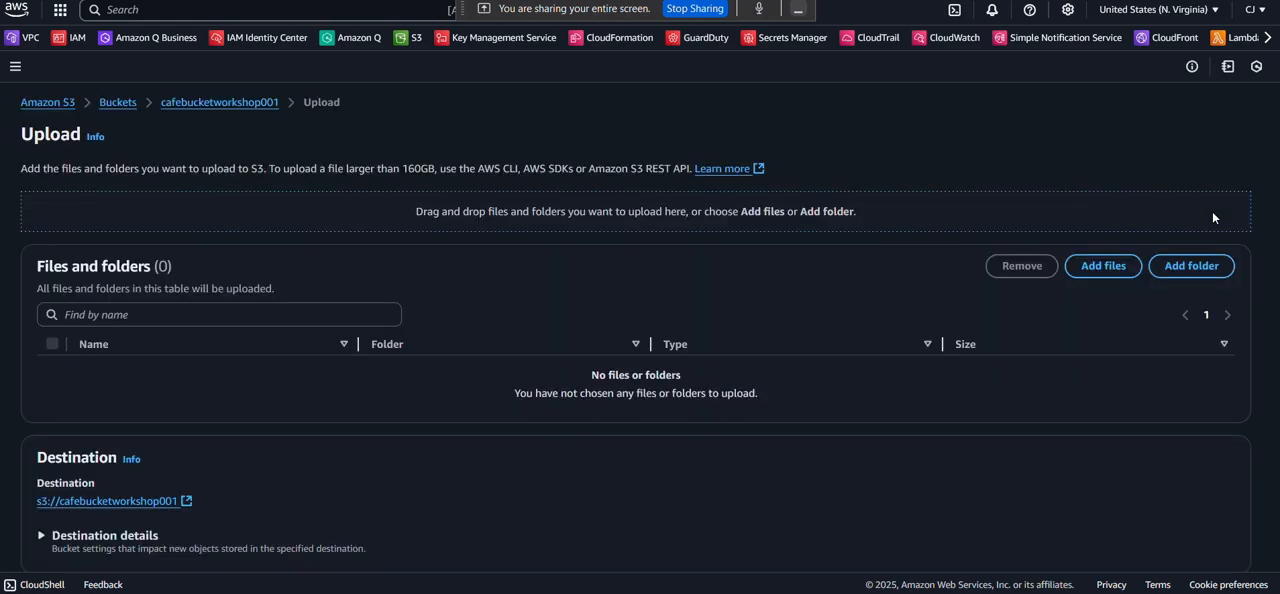
{"action": "scroll", "coordinate": [1050, 258], "scroll_direction": "down", "scroll_amount": 3}
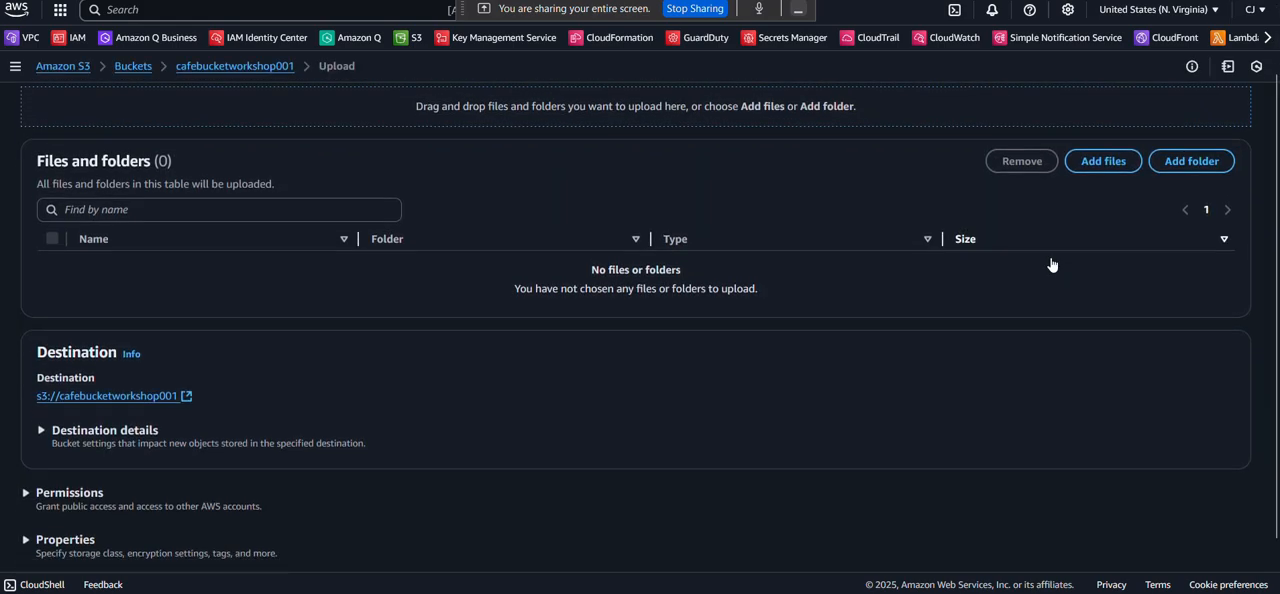
{"action": "scroll", "coordinate": [538, 302], "scroll_direction": "up", "scroll_amount": 3}
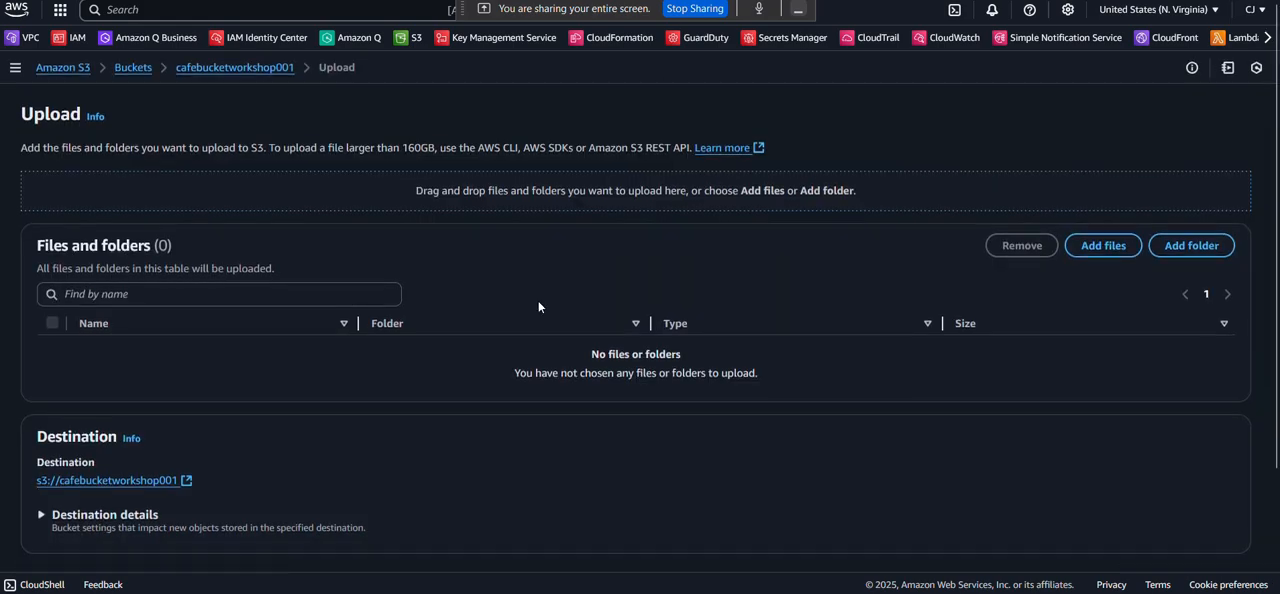
{"action": "scroll", "coordinate": [954, 218], "scroll_direction": "down", "scroll_amount": 2}
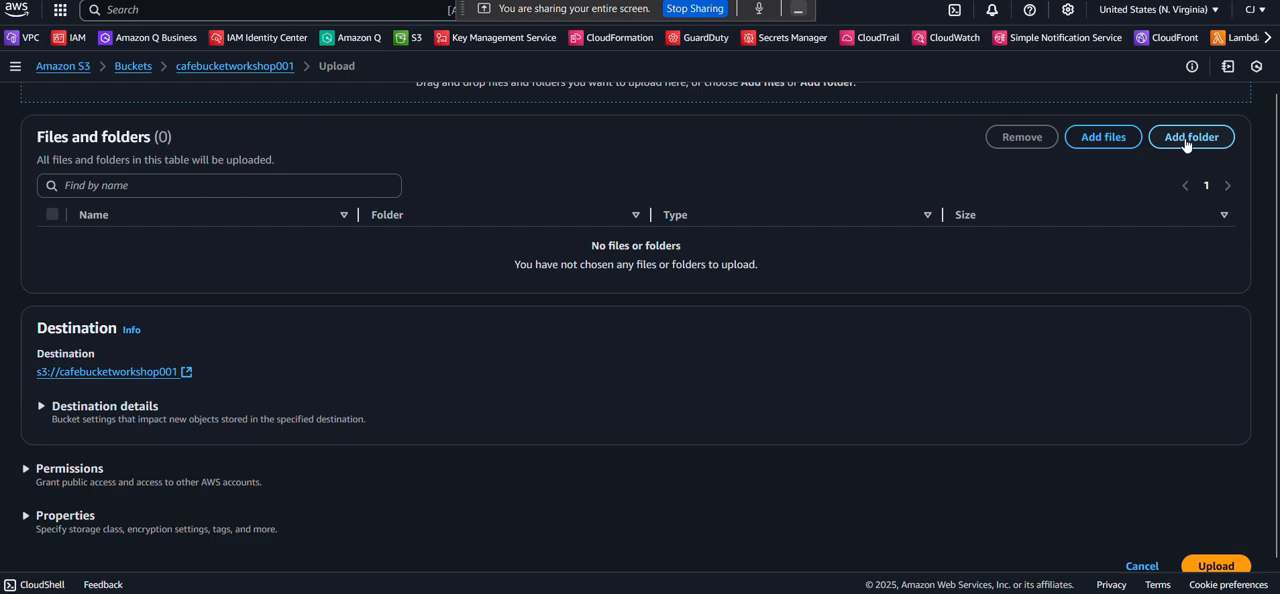
Add the index file from the static-website folder to the upload list.
{"action": "left_click", "coordinate": [1117, 140]}
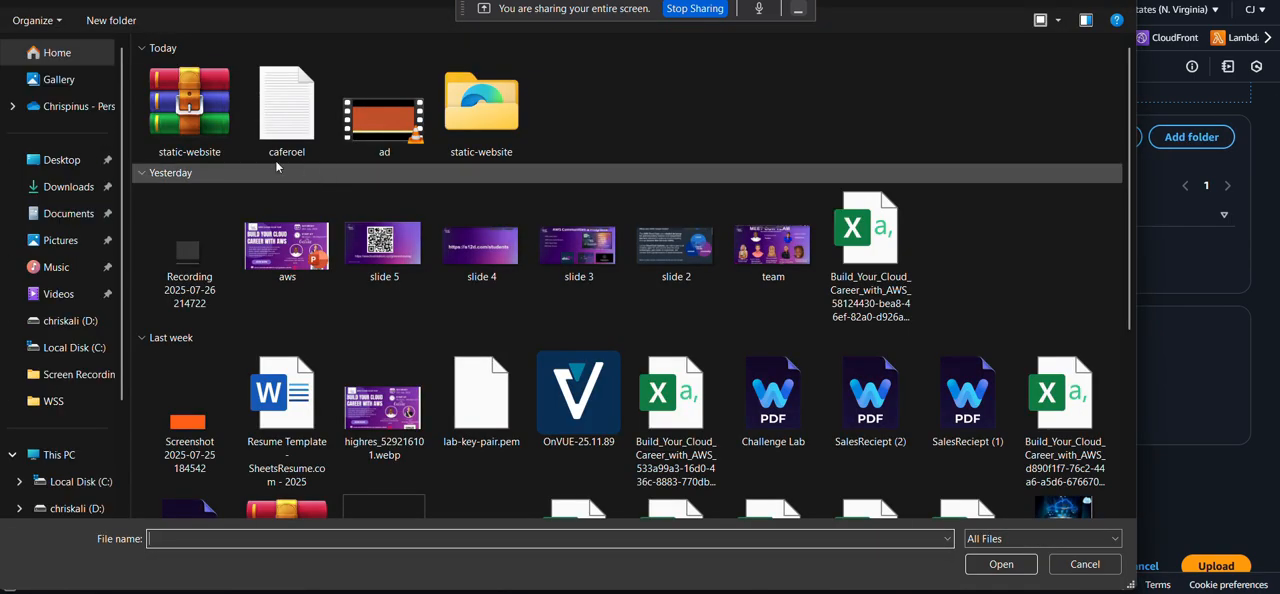
{"action": "double_click", "coordinate": [482, 127]}
{"action": "left_click", "coordinate": [181, 92]}
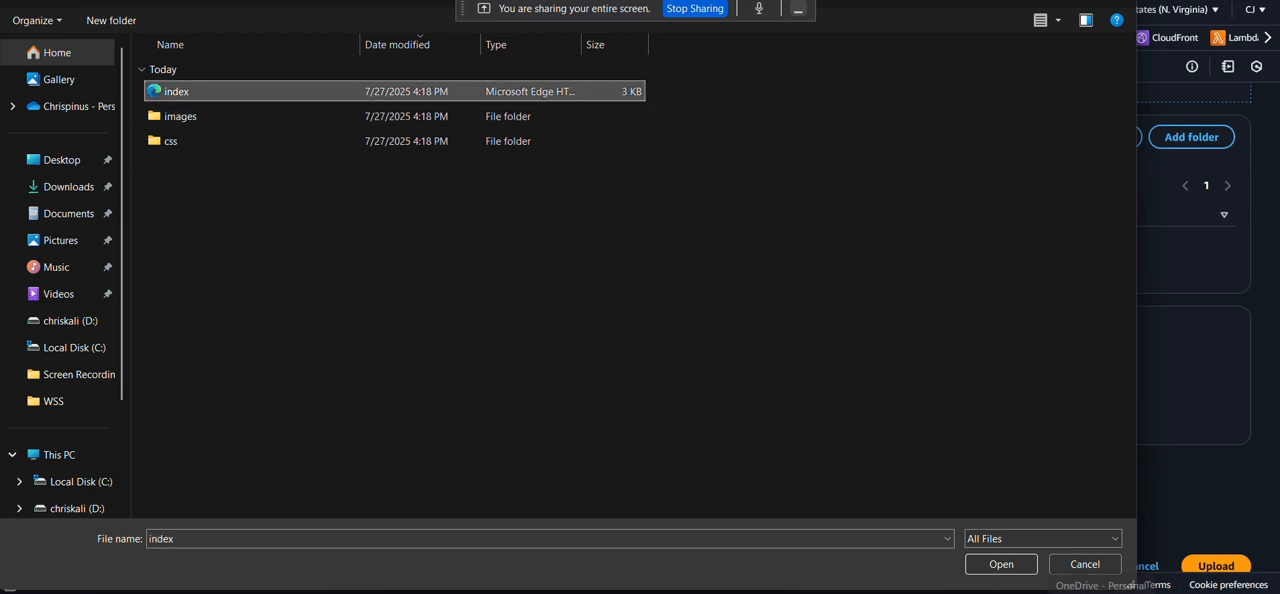
{"action": "left_click", "coordinate": [1001, 564]}
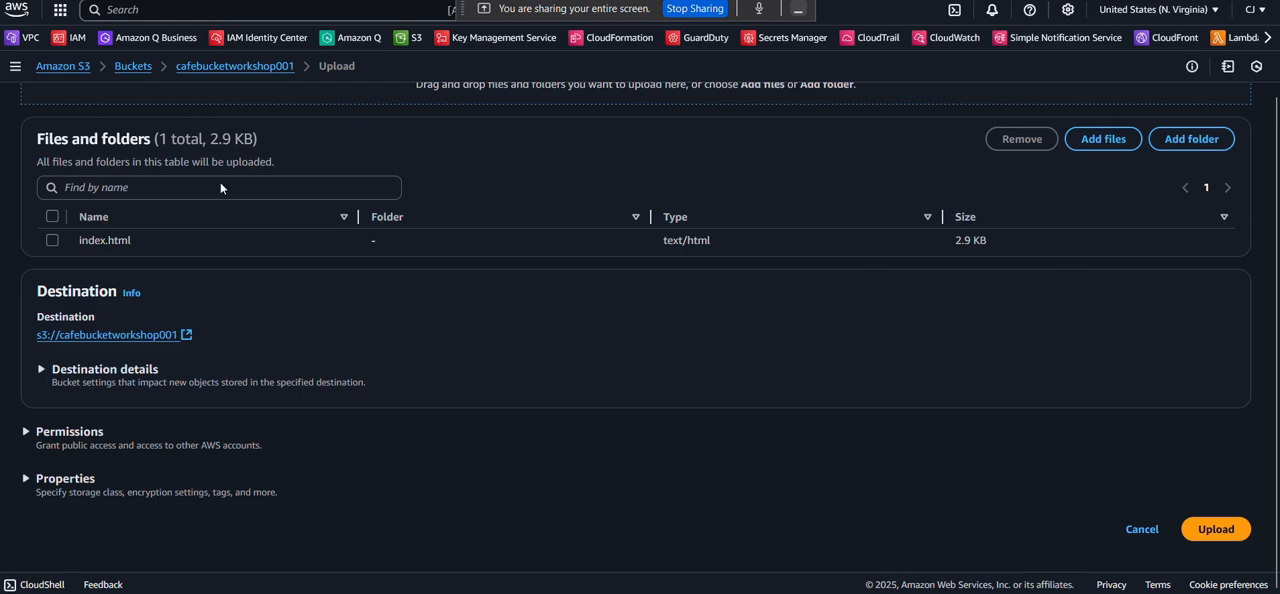
{"action": "left_click", "coordinate": [1202, 142]}
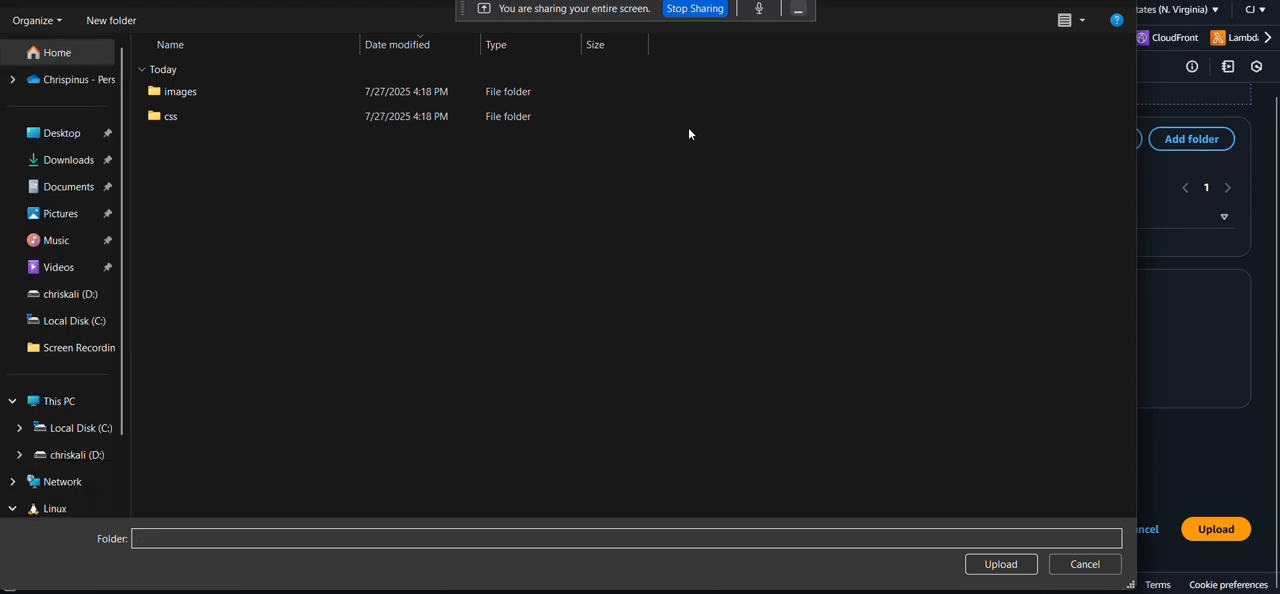
{"action": "double_click", "coordinate": [160, 115]}
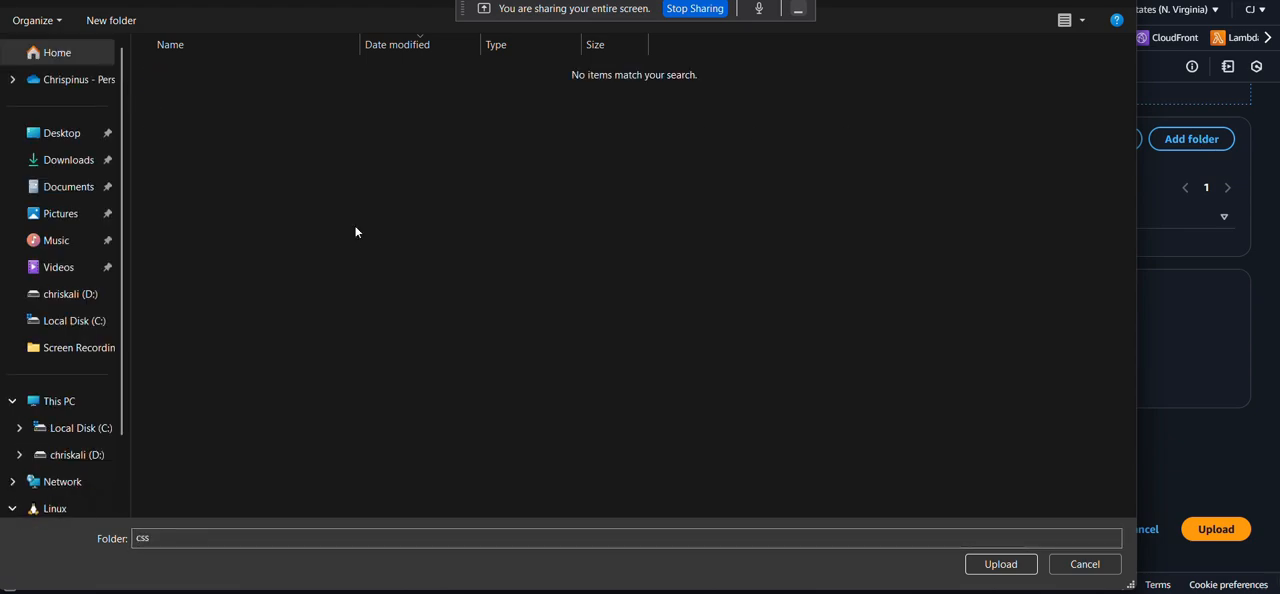
{"action": "left_click", "coordinate": [1084, 565]}
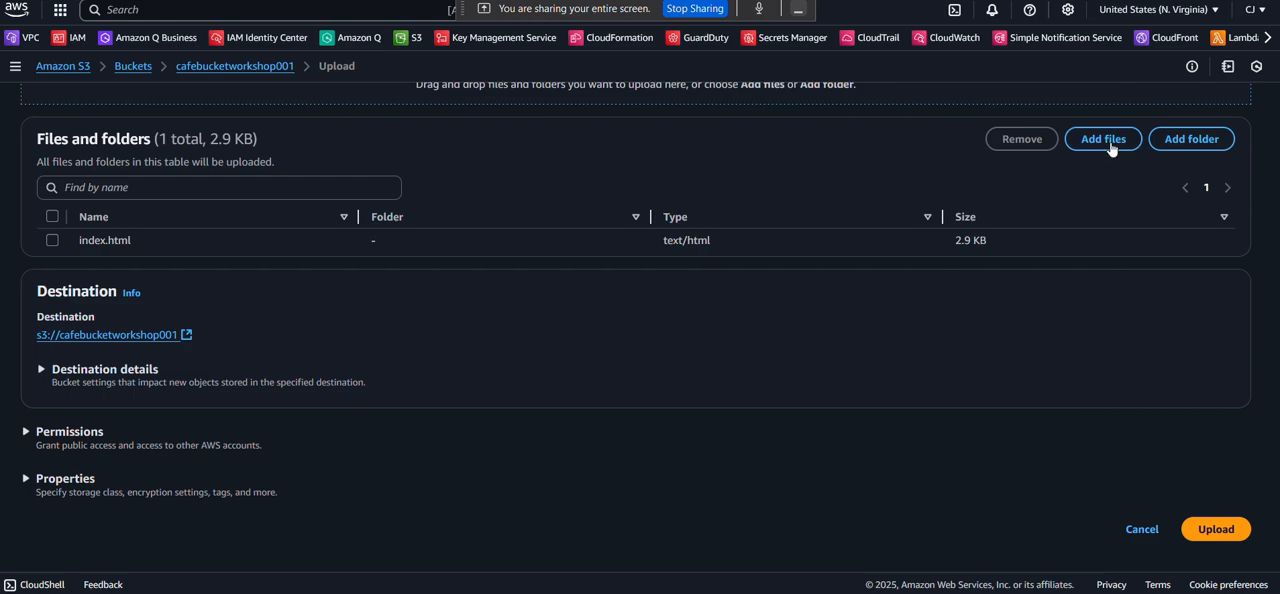
Add the css folder from static-website to the upload list and confirm uploading all its files.
{"action": "left_click", "coordinate": [1183, 145]}
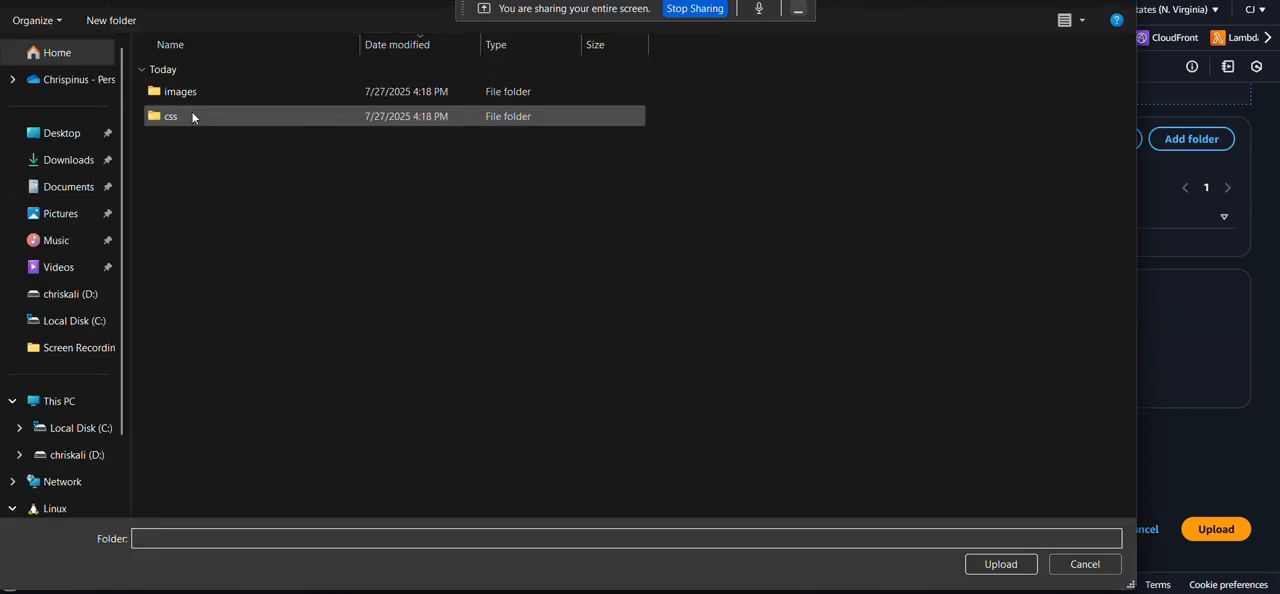
{"action": "left_click", "coordinate": [193, 117]}
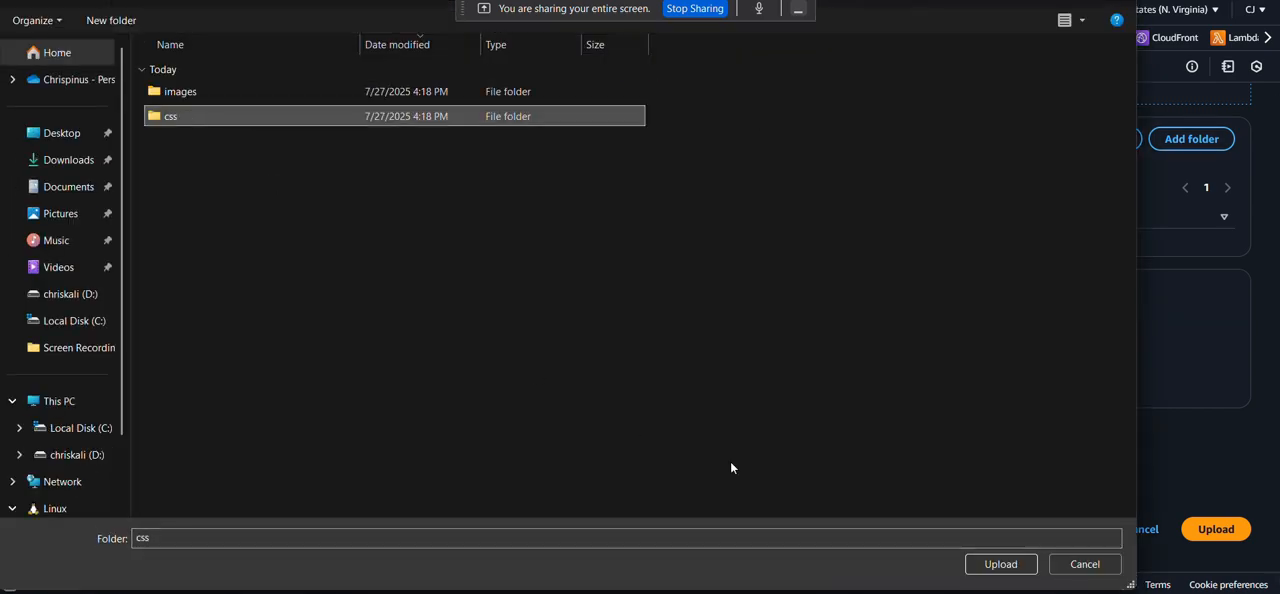
{"action": "left_click", "coordinate": [1000, 564]}
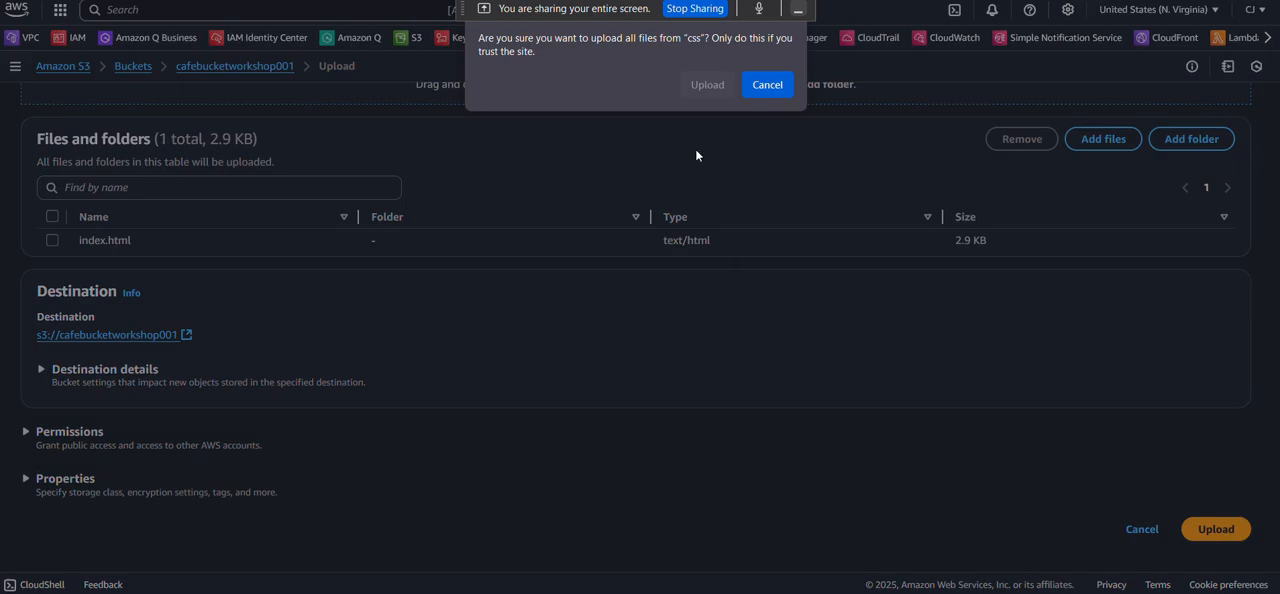
{"action": "left_click", "coordinate": [697, 88]}
Add the images folder from static-website to the upload list and confirm uploading all its files.
{"action": "left_click", "coordinate": [1181, 146]}
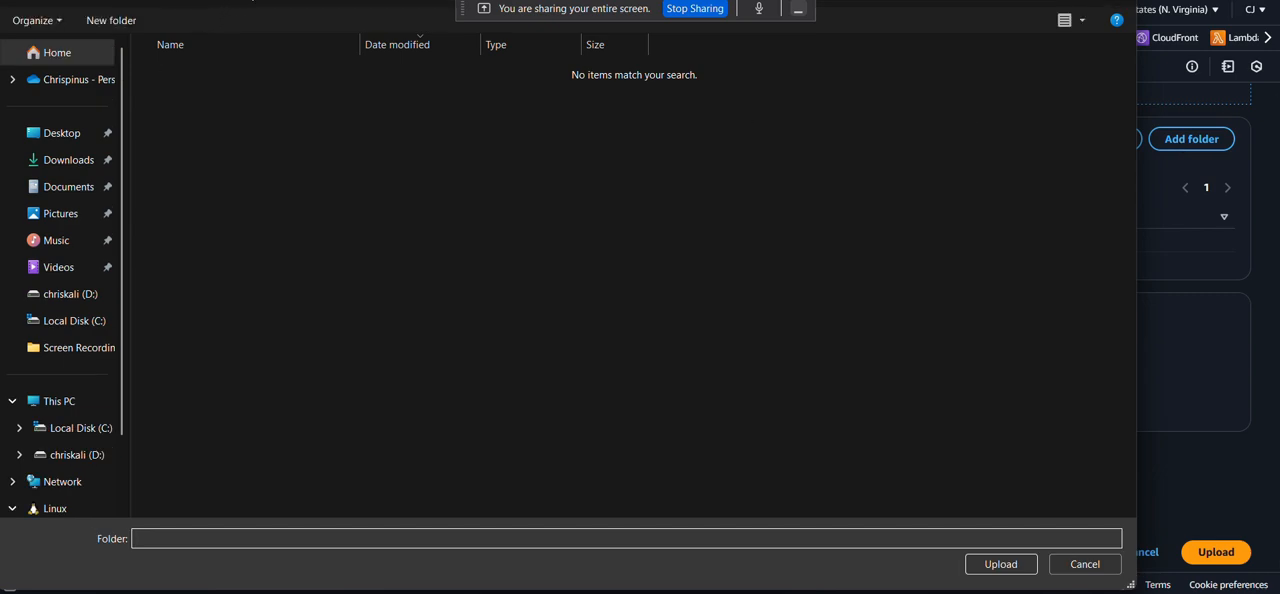
{"action": "left_click", "coordinate": [170, 96]}
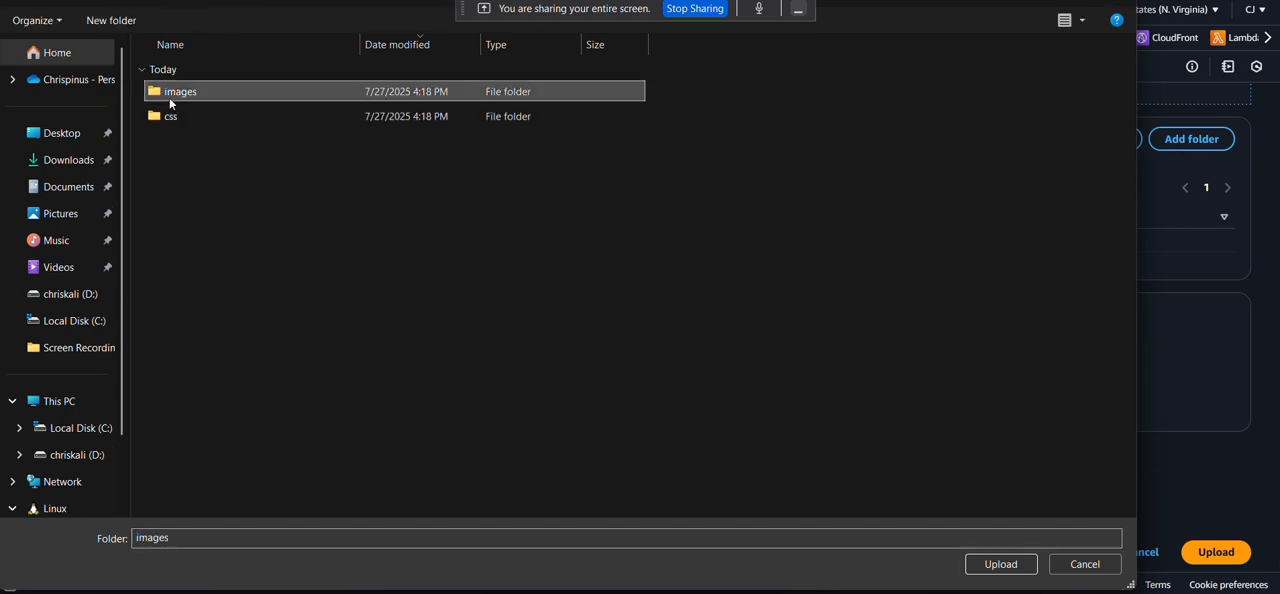
{"action": "left_click", "coordinate": [1000, 564]}
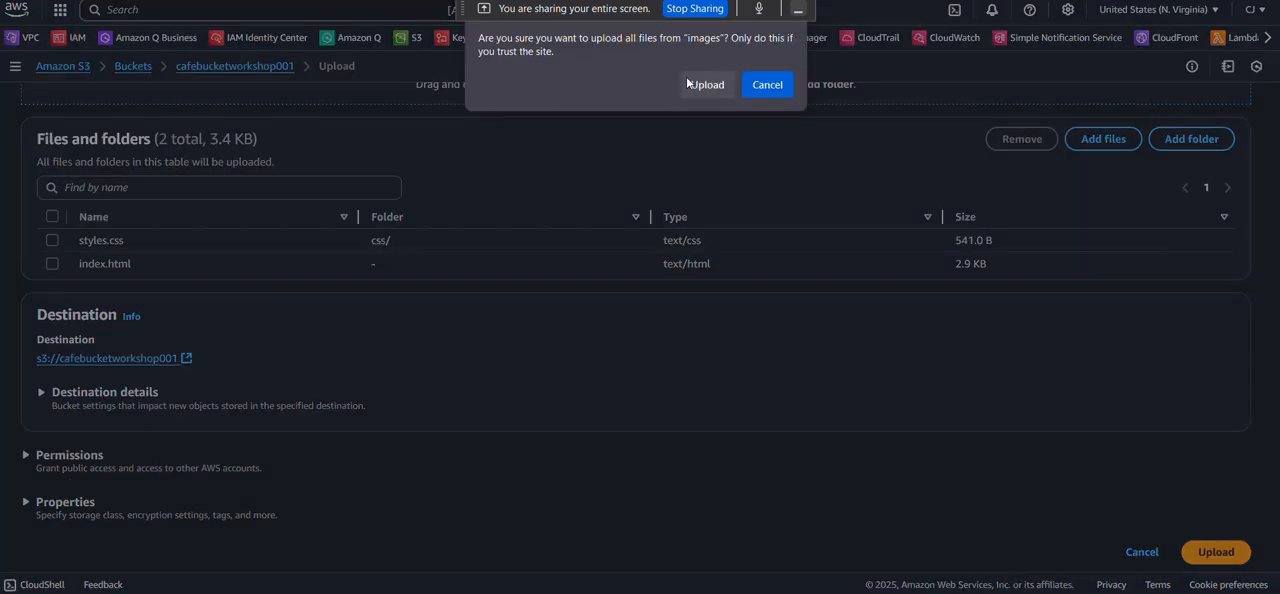
{"action": "left_click", "coordinate": [707, 84]}
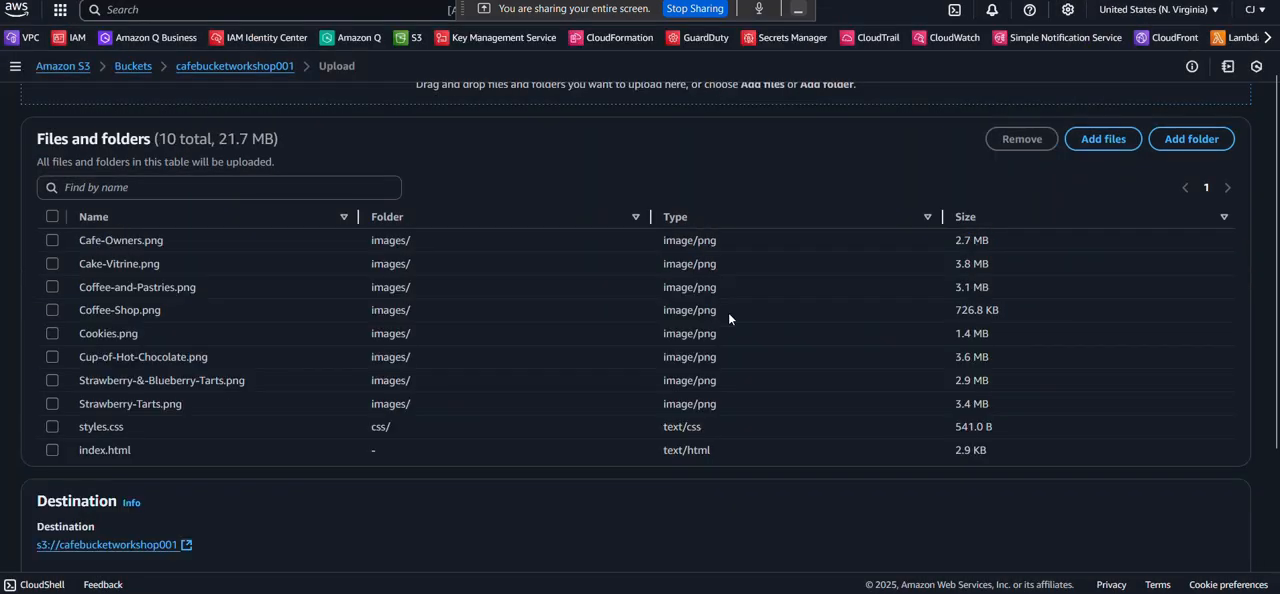
Upload the listed files and folders to the cafebucketworkshop001 bucket and close the upload status page.
{"action": "scroll", "coordinate": [728, 312], "scroll_direction": "down", "scroll_amount": 3}
{"action": "scroll", "coordinate": [728, 312], "scroll_direction": "up", "scroll_amount": 4}
{"action": "scroll", "coordinate": [728, 312], "scroll_direction": "down", "scroll_amount": 4}
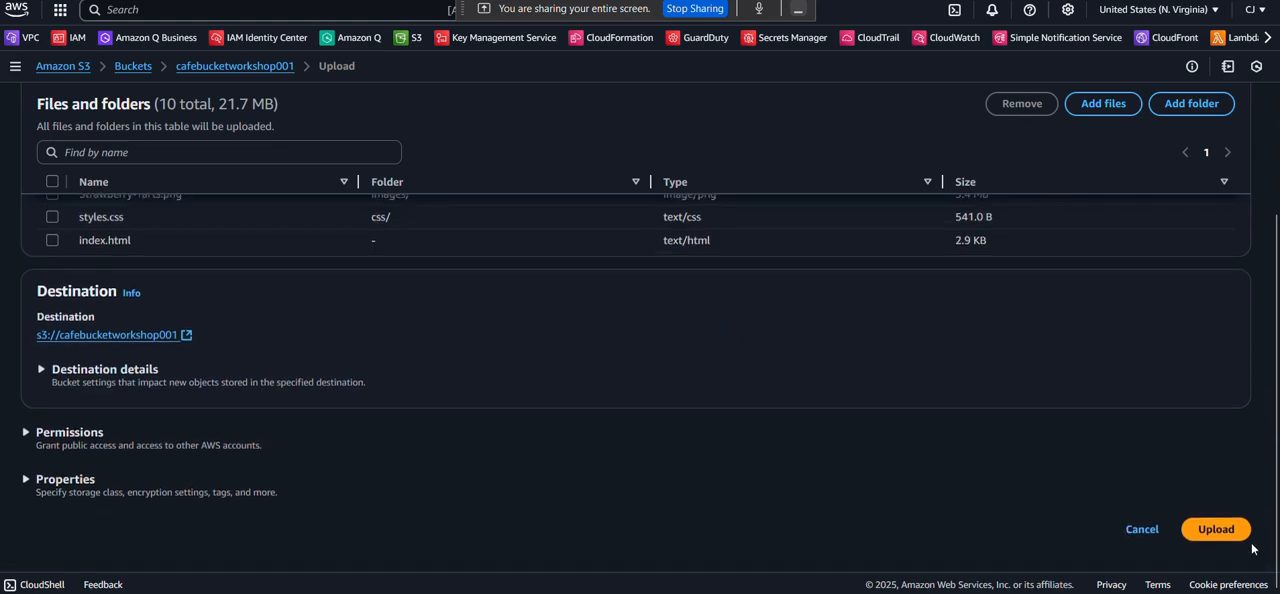
{"action": "left_click", "coordinate": [1210, 533]}
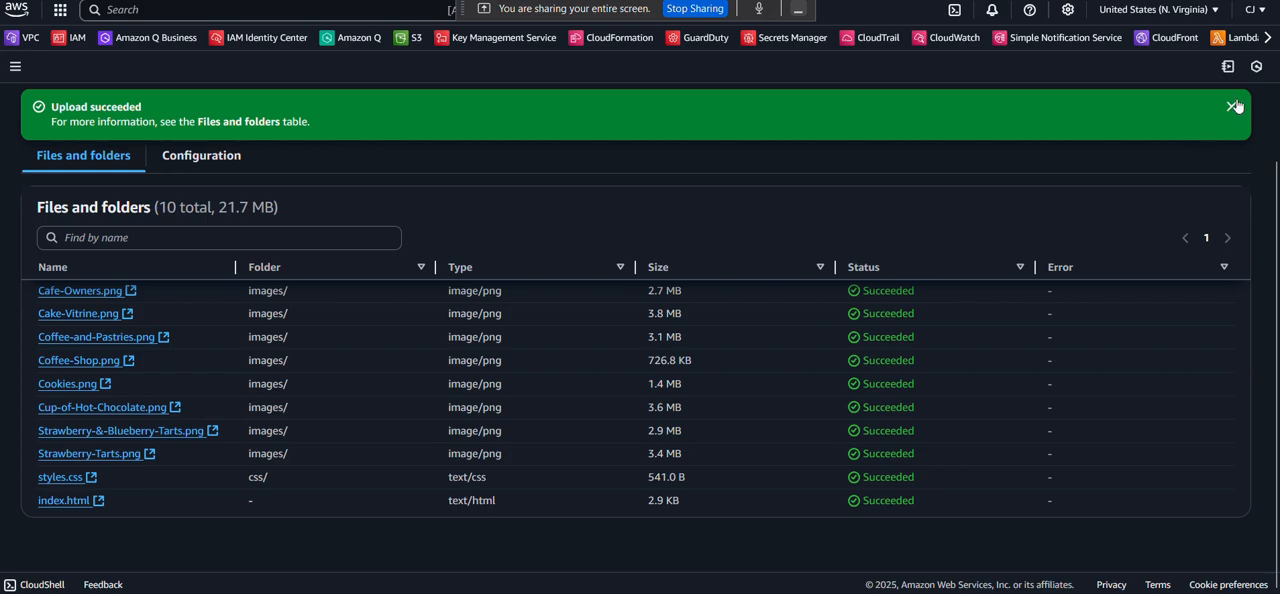
{"action": "left_click", "coordinate": [1233, 106]}
{"action": "scroll", "coordinate": [799, 258], "scroll_direction": "up", "scroll_amount": 2}
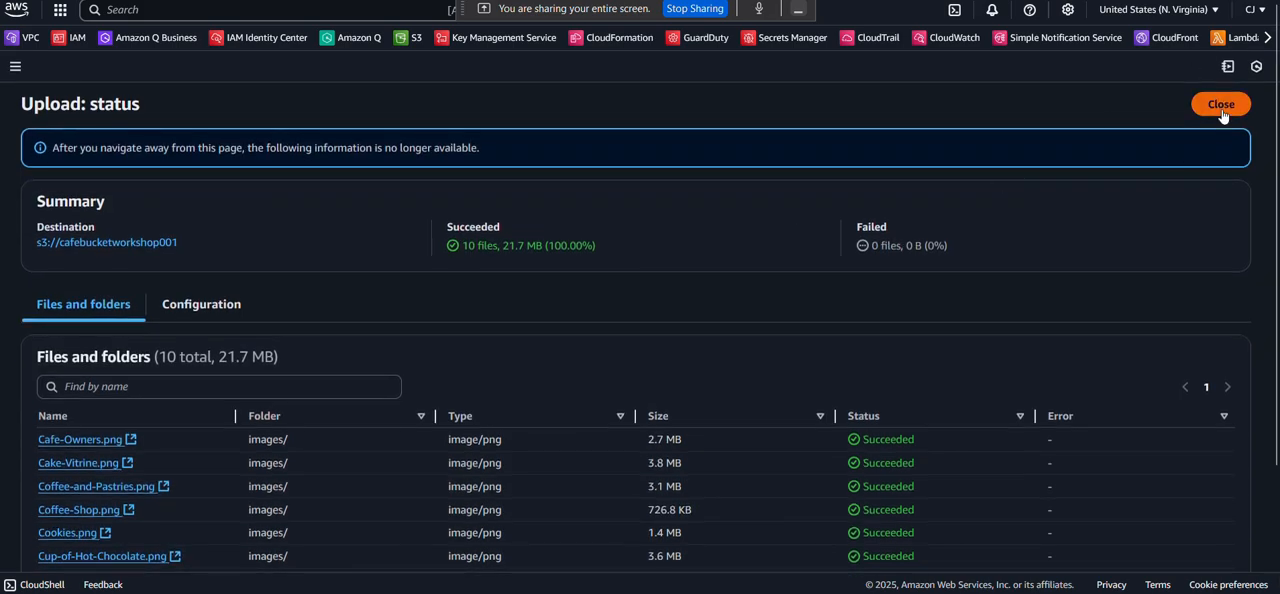
{"action": "left_click", "coordinate": [1221, 105]}
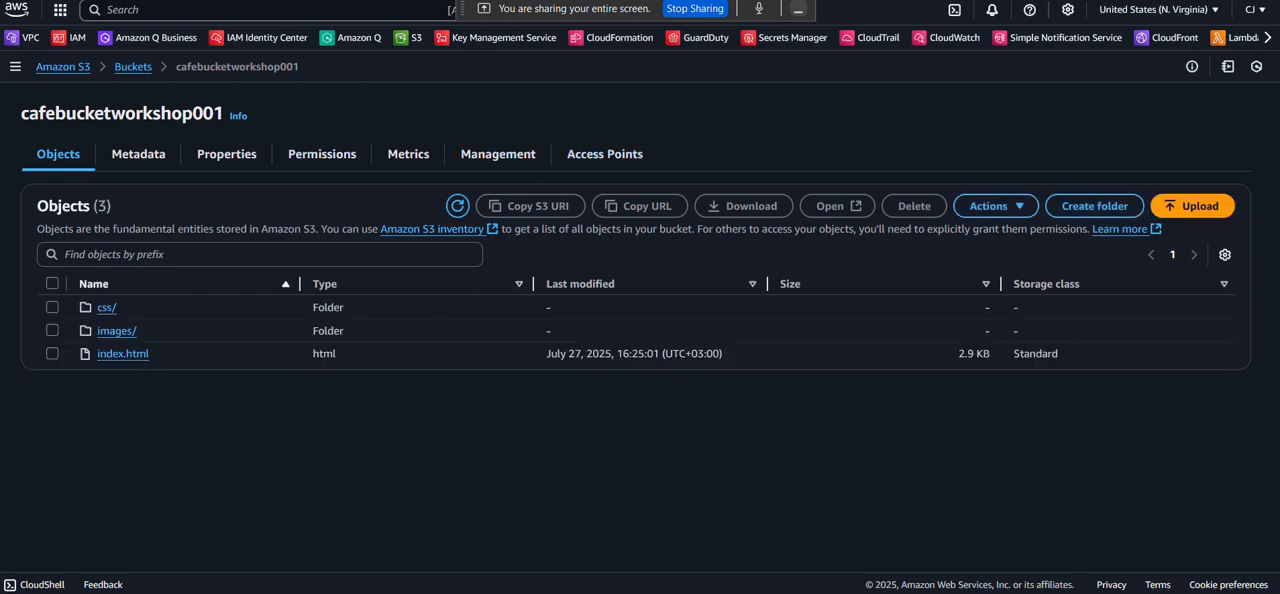
Check the lab document's Task 2 and Task 3 instructions on static website hosting and uploading content, and return to the bucket.
{"action": "left_click", "coordinate": [490, 0]}
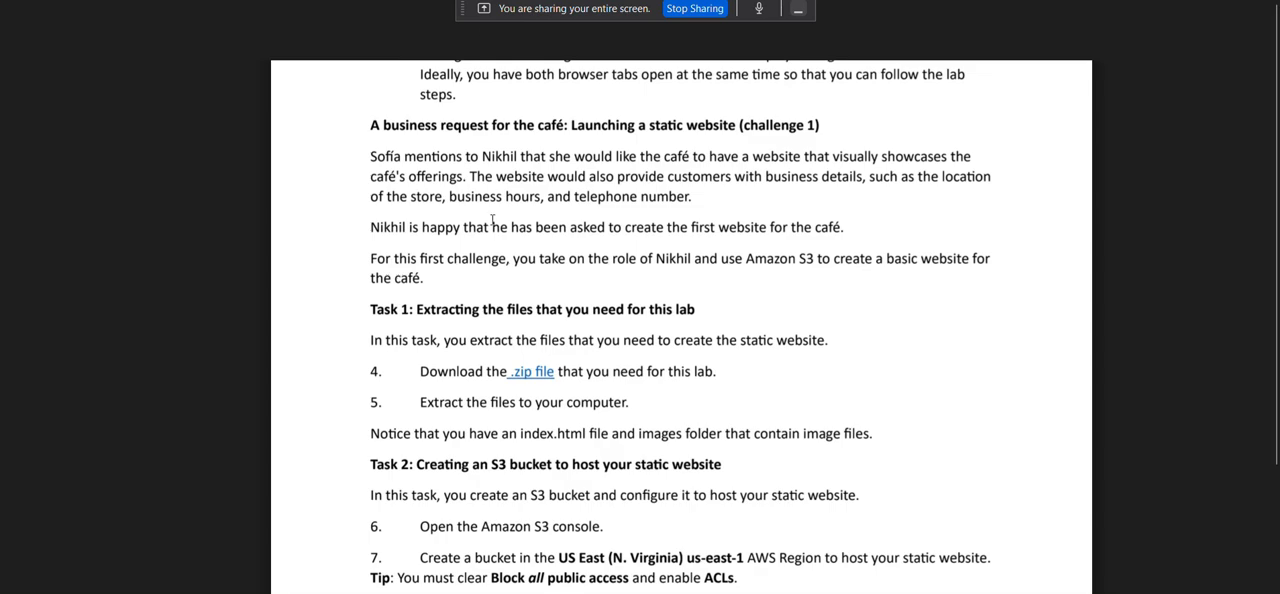
{"action": "scroll", "coordinate": [496, 335], "scroll_direction": "down", "scroll_amount": 1}
{"action": "scroll", "coordinate": [502, 418], "scroll_direction": "down", "scroll_amount": 4}
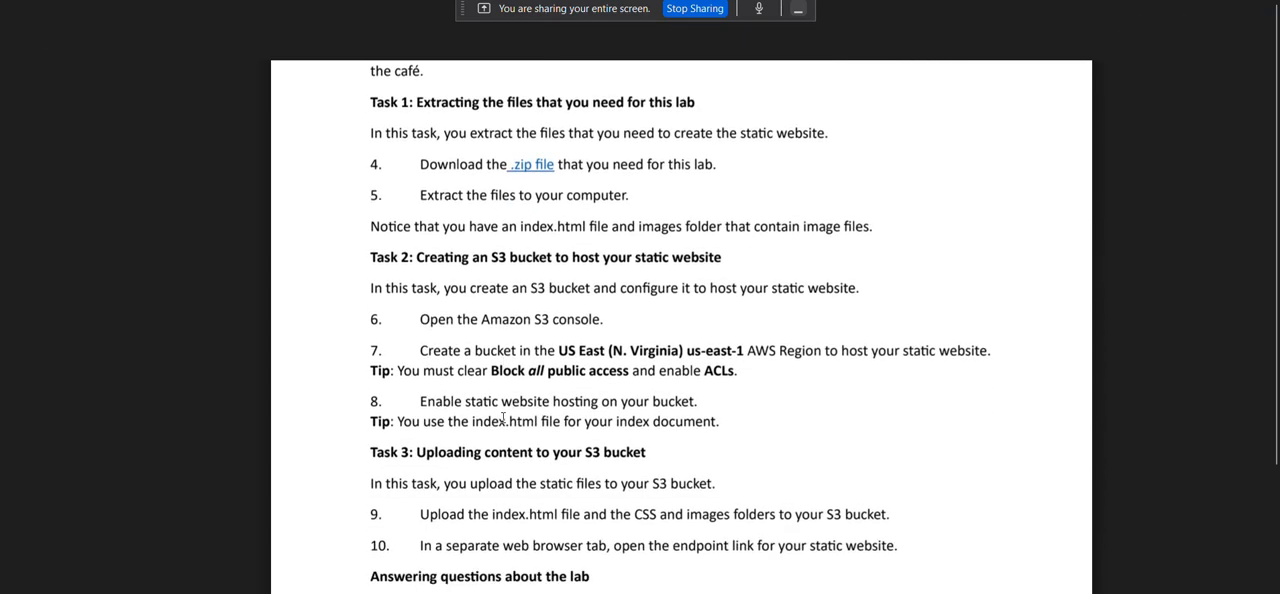
{"action": "scroll", "coordinate": [467, 376], "scroll_direction": "down", "scroll_amount": 3}
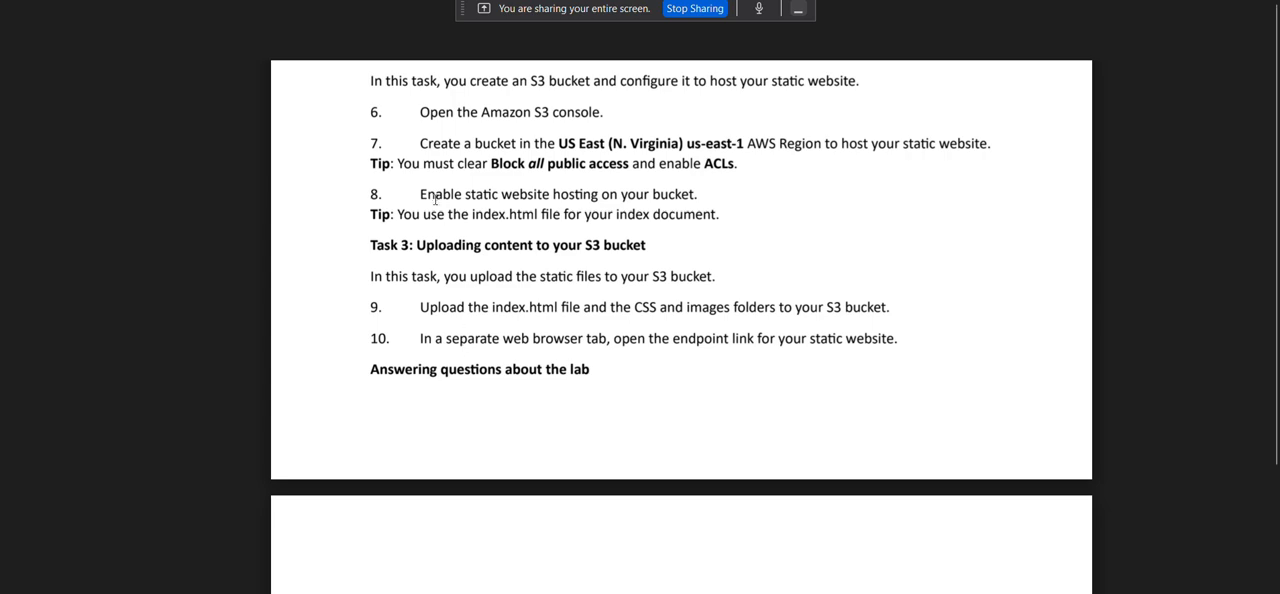
{"action": "left_click_drag", "start_coordinate": [422, 196], "coordinate": [630, 195]}
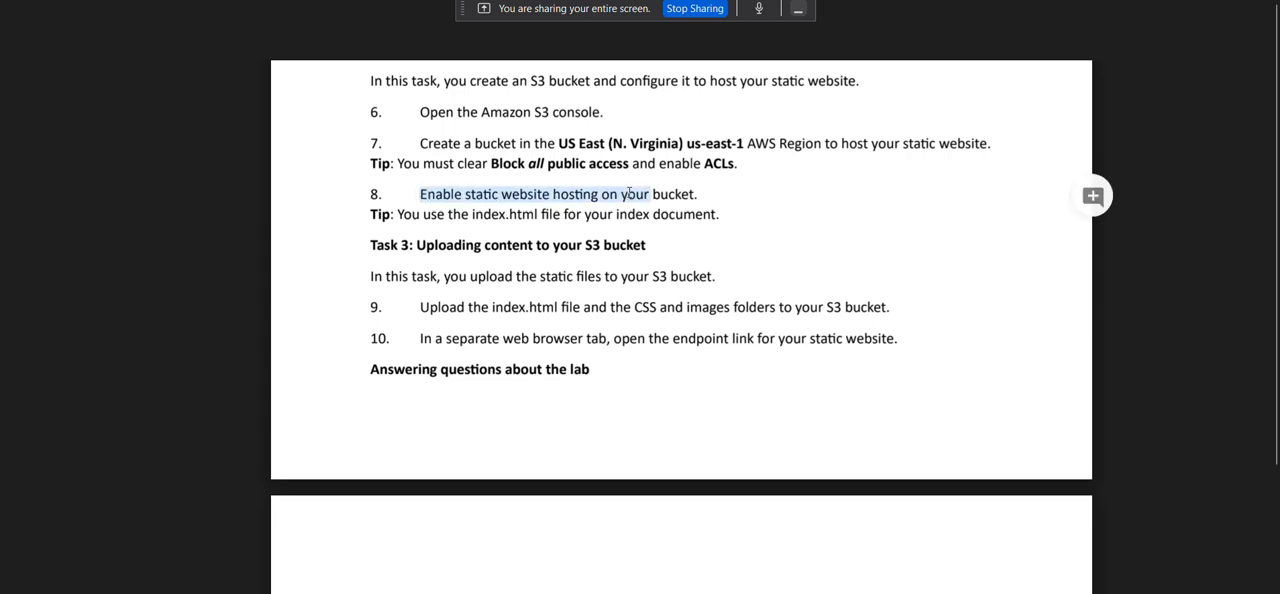
{"action": "scroll", "coordinate": [629, 195], "scroll_direction": "up", "scroll_amount": 1}
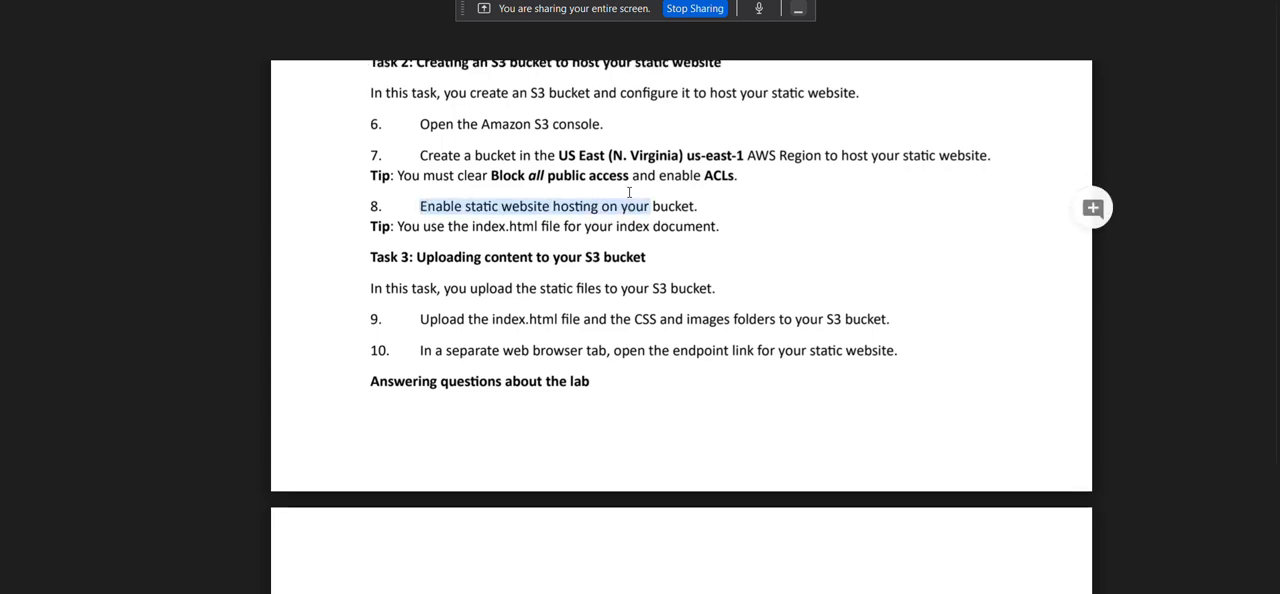
{"action": "key", "text": "ctrl+Tab"}
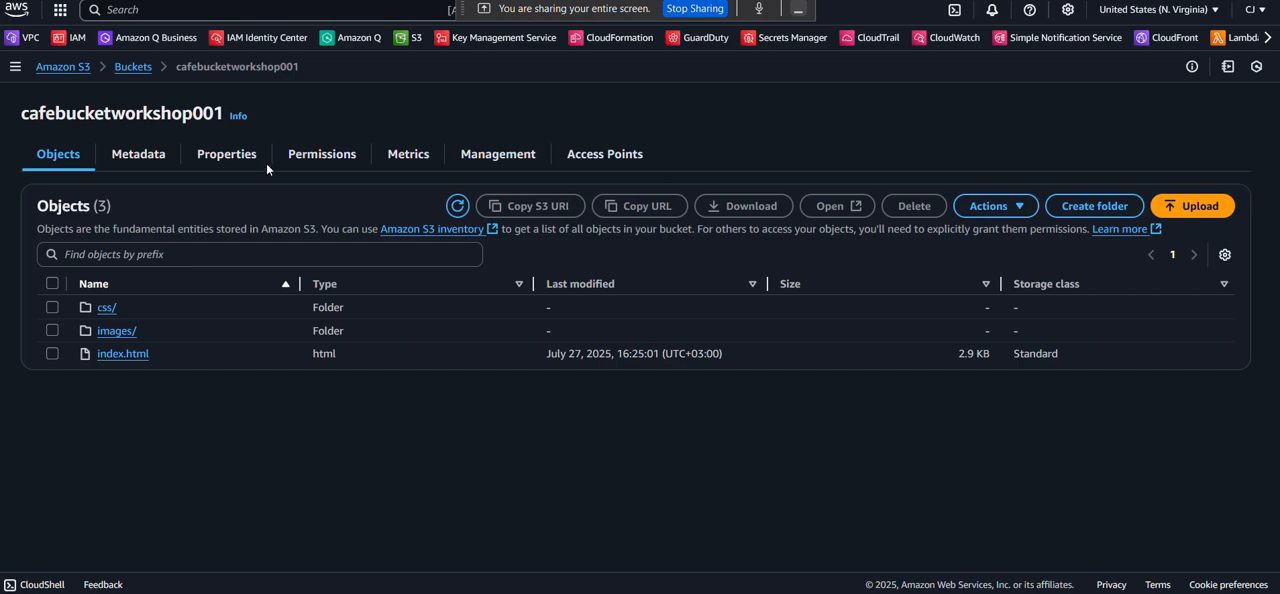
{"action": "left_click", "coordinate": [230, 155]}
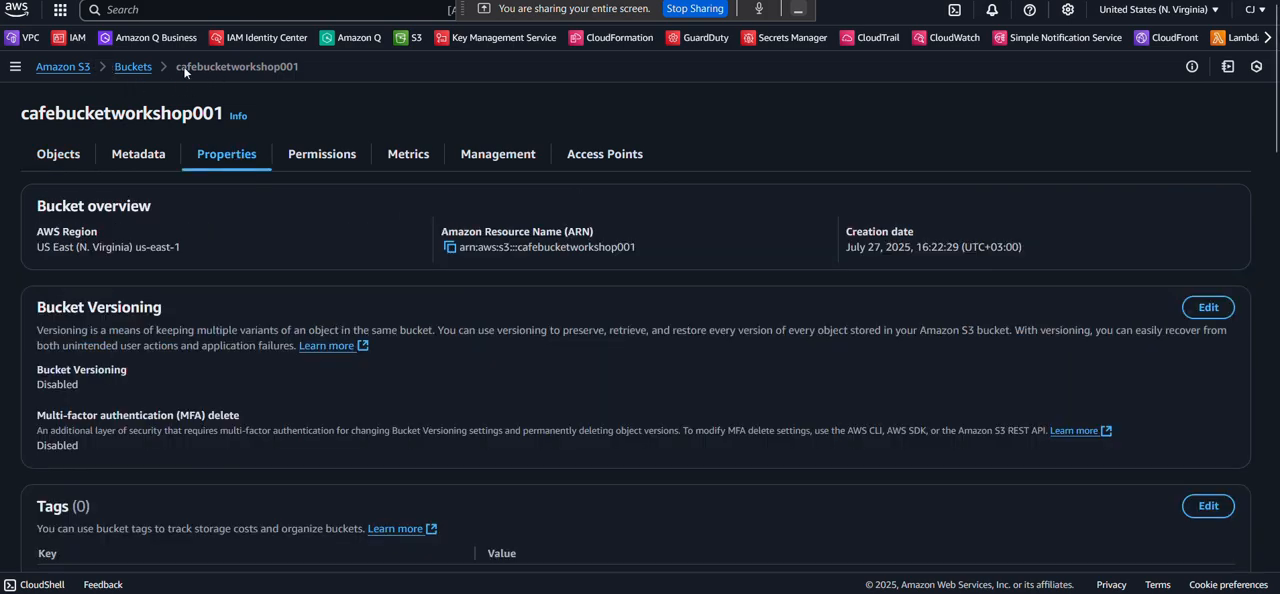
{"action": "left_click", "coordinate": [133, 67]}
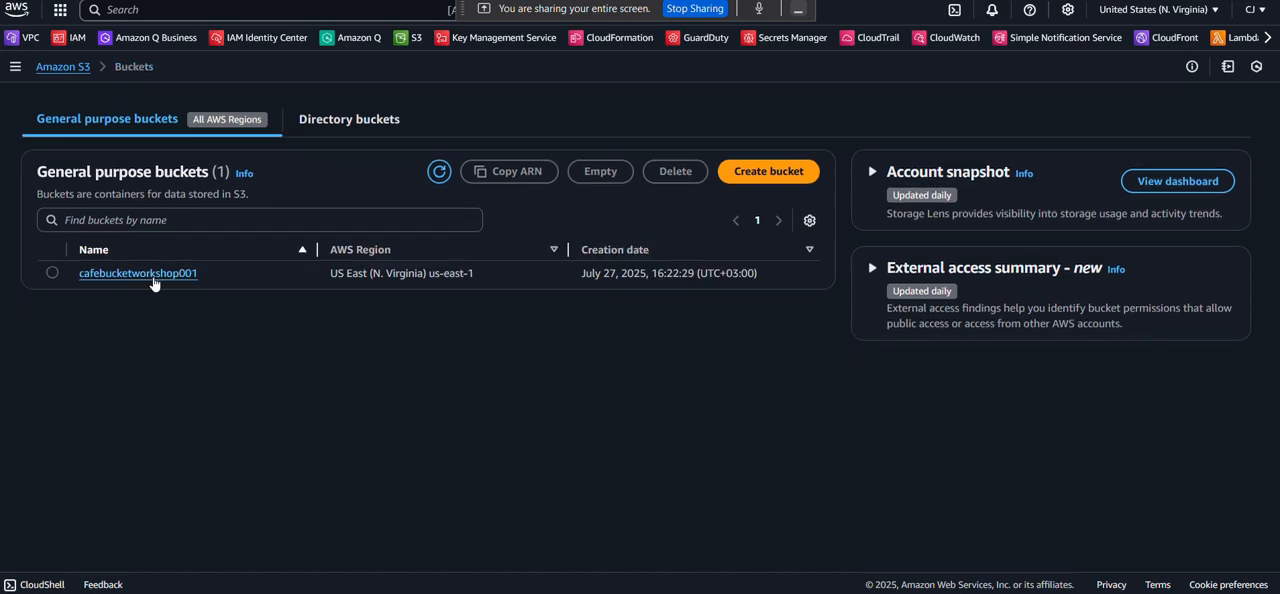
{"action": "left_click", "coordinate": [148, 273]}
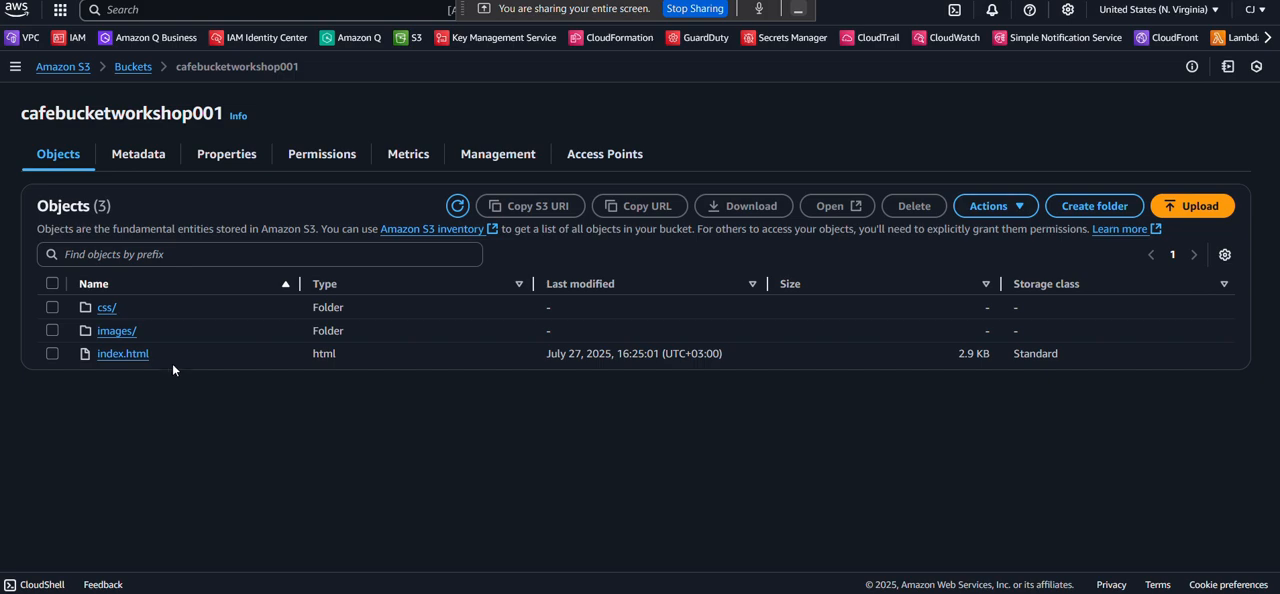
Open the static website hosting settings in the bucket's properties for editing and set hosting to Enable.
{"action": "left_click", "coordinate": [231, 158]}
{"action": "scroll", "coordinate": [237, 310], "scroll_direction": "down", "scroll_amount": 1}
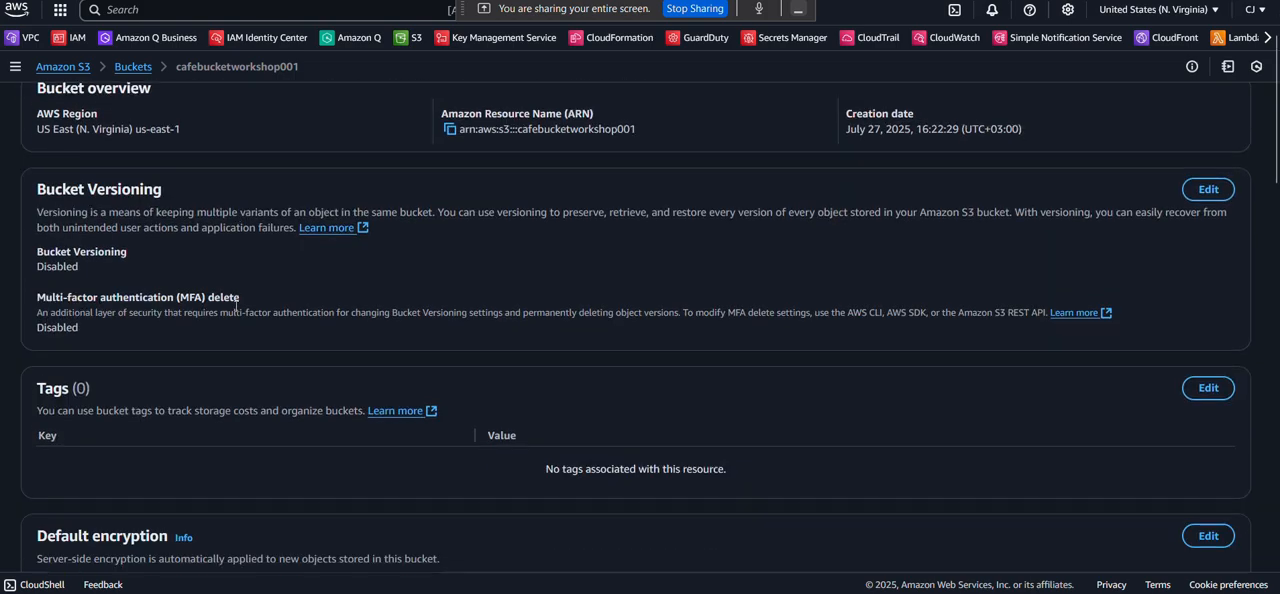
{"action": "scroll", "coordinate": [237, 307], "scroll_direction": "down", "scroll_amount": 7}
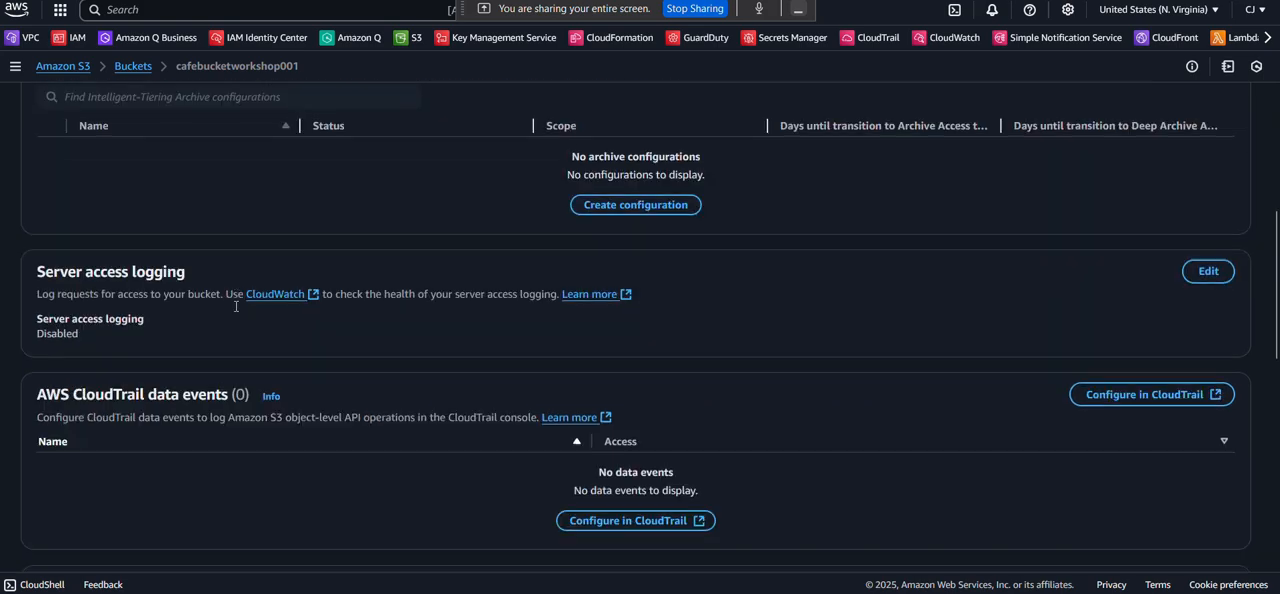
{"action": "scroll", "coordinate": [236, 306], "scroll_direction": "down", "scroll_amount": 5}
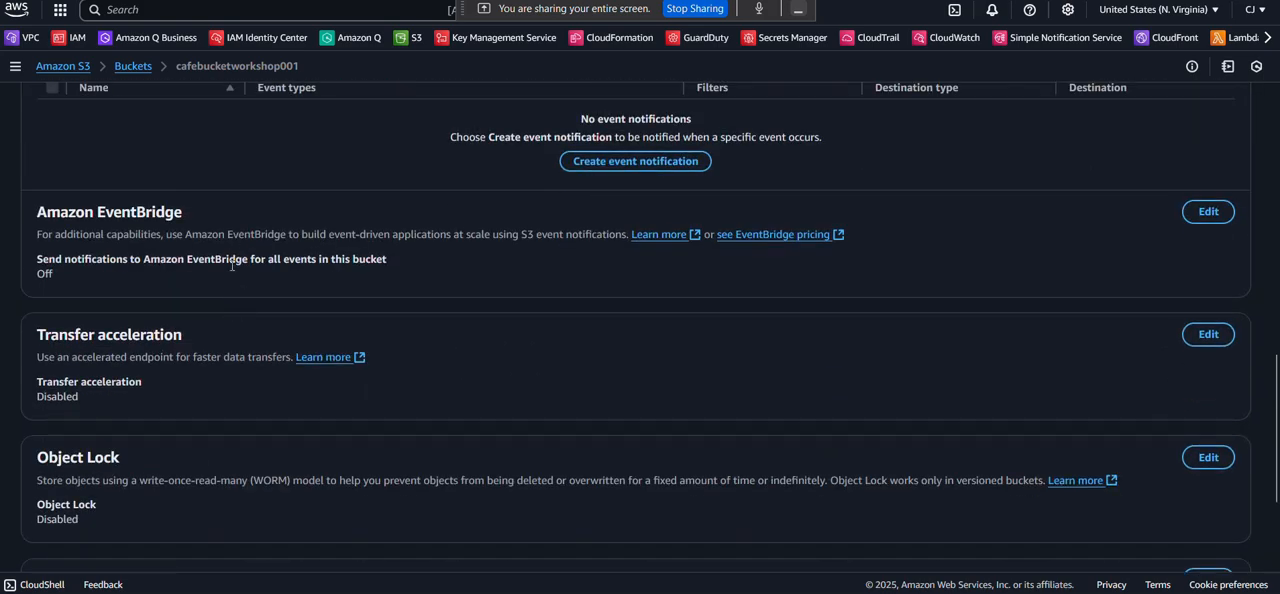
{"action": "scroll", "coordinate": [232, 266], "scroll_direction": "down", "scroll_amount": 3}
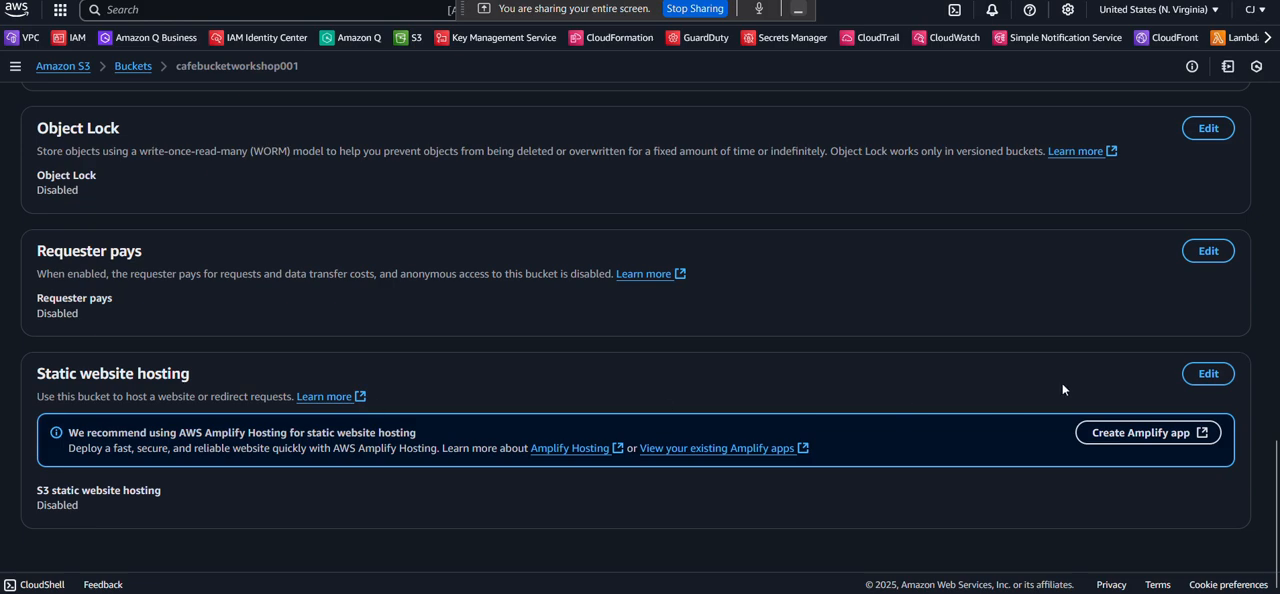
{"action": "left_click", "coordinate": [1207, 376]}
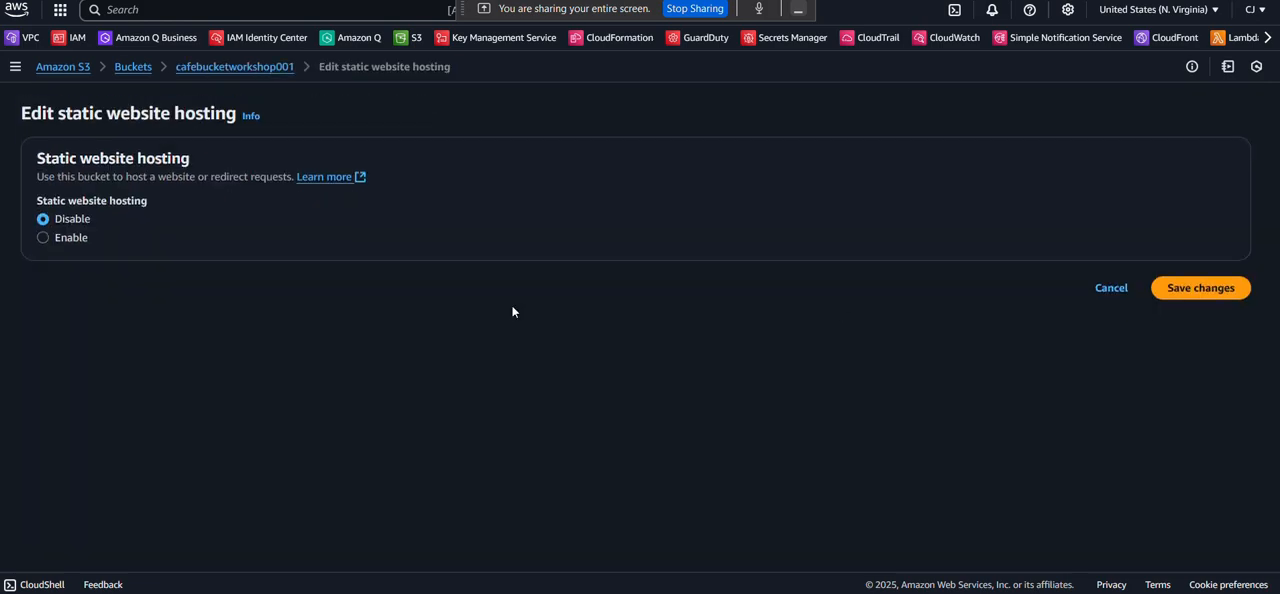
{"action": "left_click", "coordinate": [43, 238]}
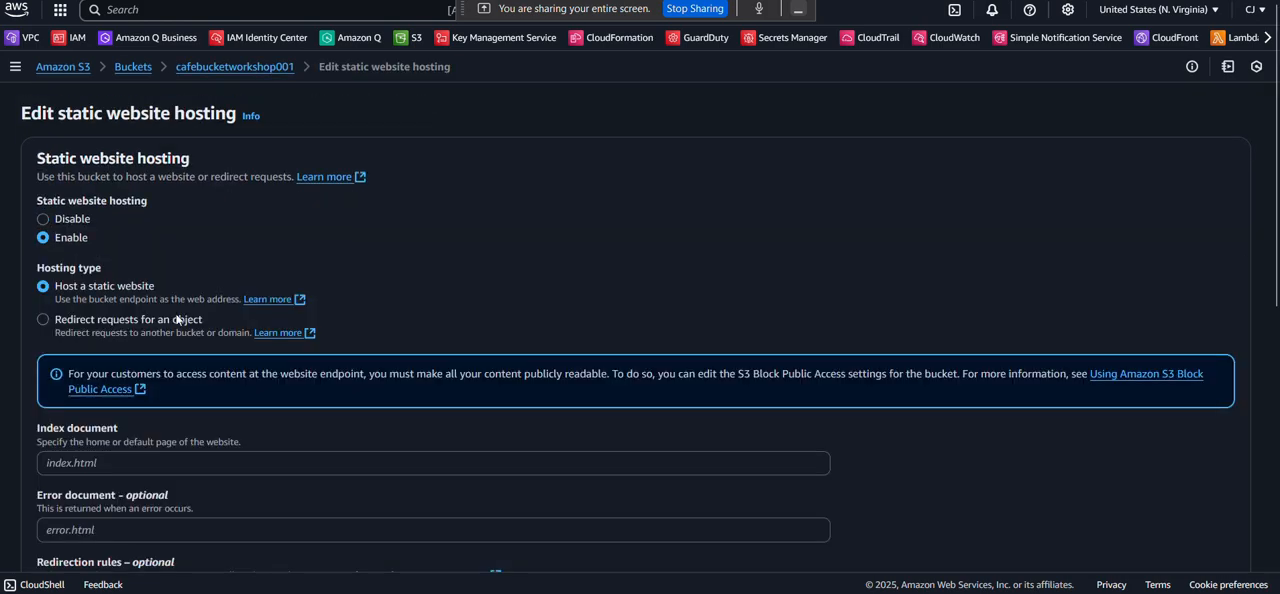
Set the index document to index.html and save the static website hosting changes.
{"action": "scroll", "coordinate": [207, 322], "scroll_direction": "down", "scroll_amount": 2}
{"action": "scroll", "coordinate": [207, 322], "scroll_direction": "down", "scroll_amount": 1}
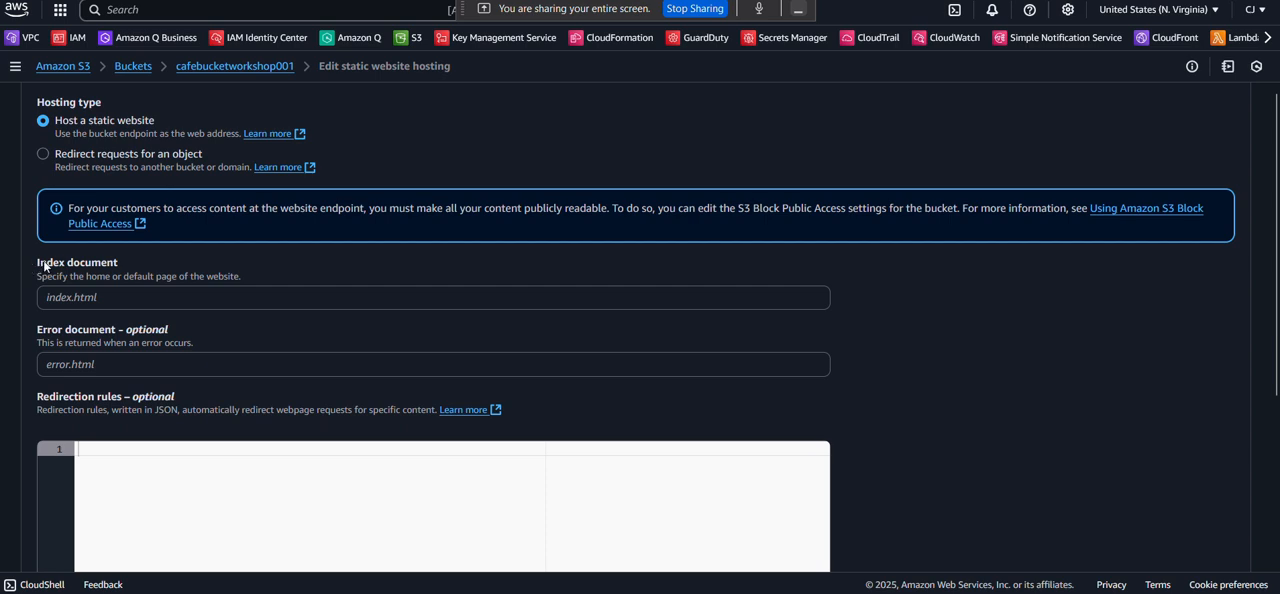
{"action": "left_click", "coordinate": [68, 267]}
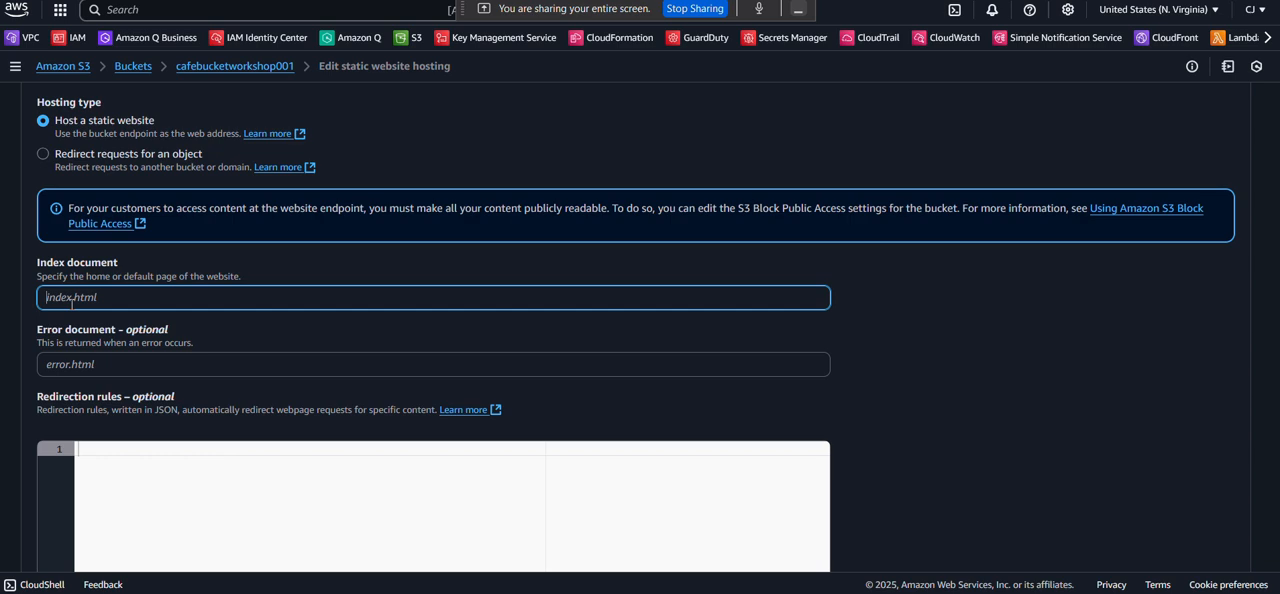
{"action": "type", "text": "index.html"}
{"action": "scroll", "coordinate": [104, 327], "scroll_direction": "down", "scroll_amount": 1}
{"action": "scroll", "coordinate": [104, 327], "scroll_direction": "down", "scroll_amount": 3}
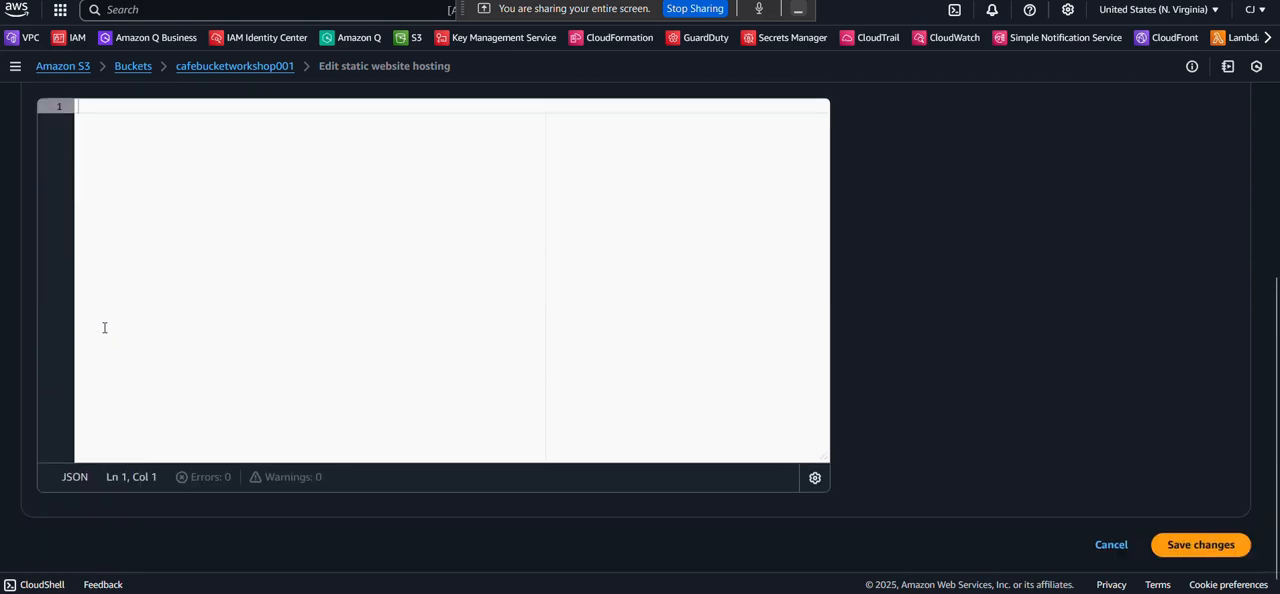
{"action": "scroll", "coordinate": [104, 328], "scroll_direction": "down", "scroll_amount": 1}
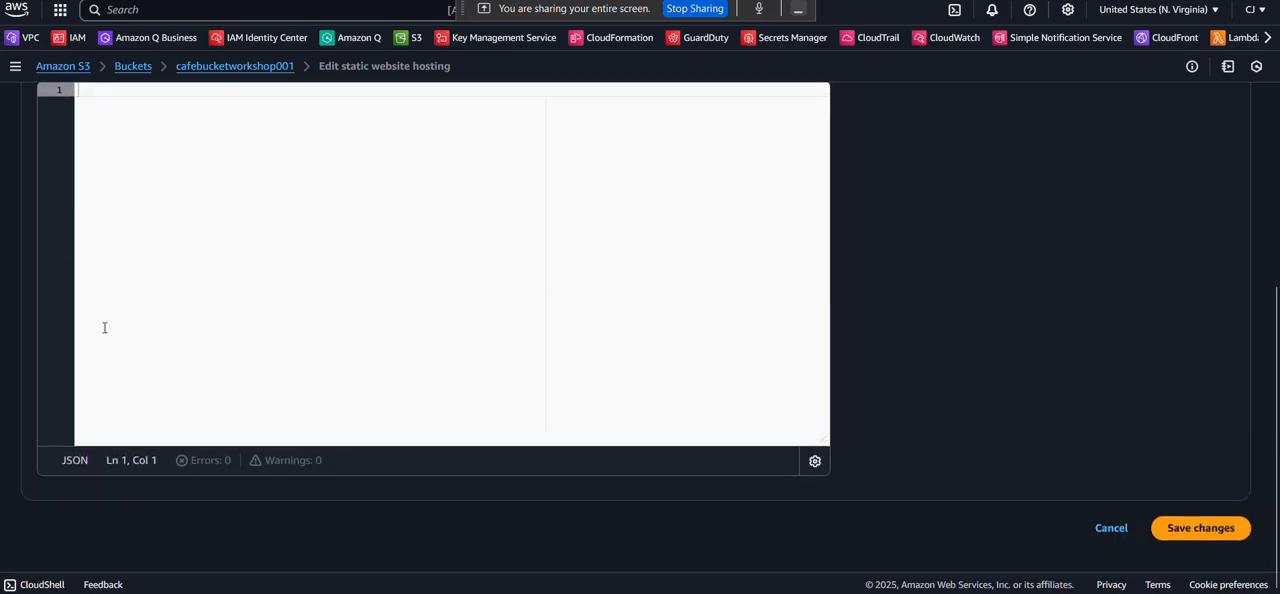
{"action": "left_click", "coordinate": [1208, 542]}
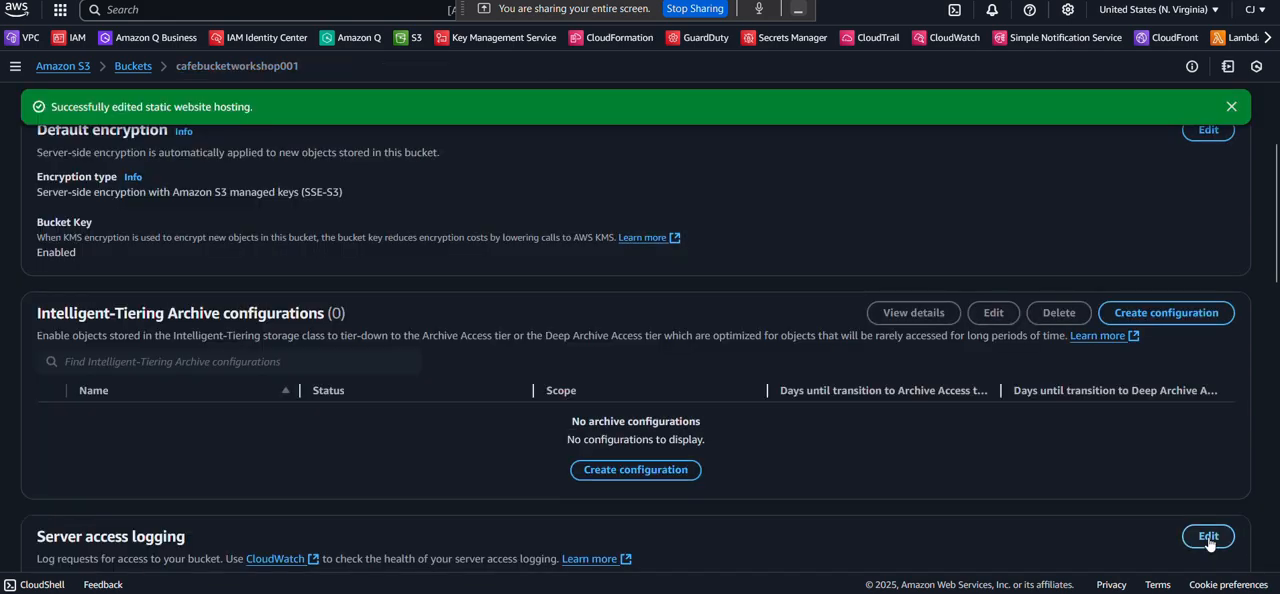
Open the bucket website endpoint from the static website hosting section in a new browser tab and view the page.
{"action": "scroll", "coordinate": [988, 436], "scroll_direction": "down", "scroll_amount": 8}
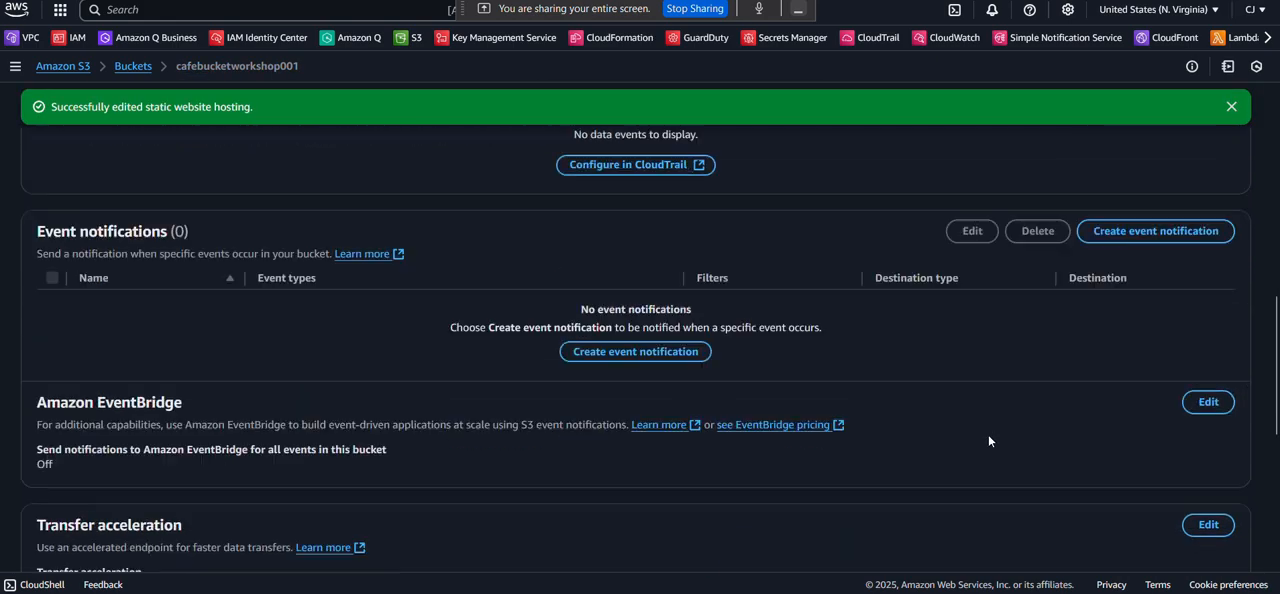
{"action": "scroll", "coordinate": [988, 441], "scroll_direction": "down", "scroll_amount": 8}
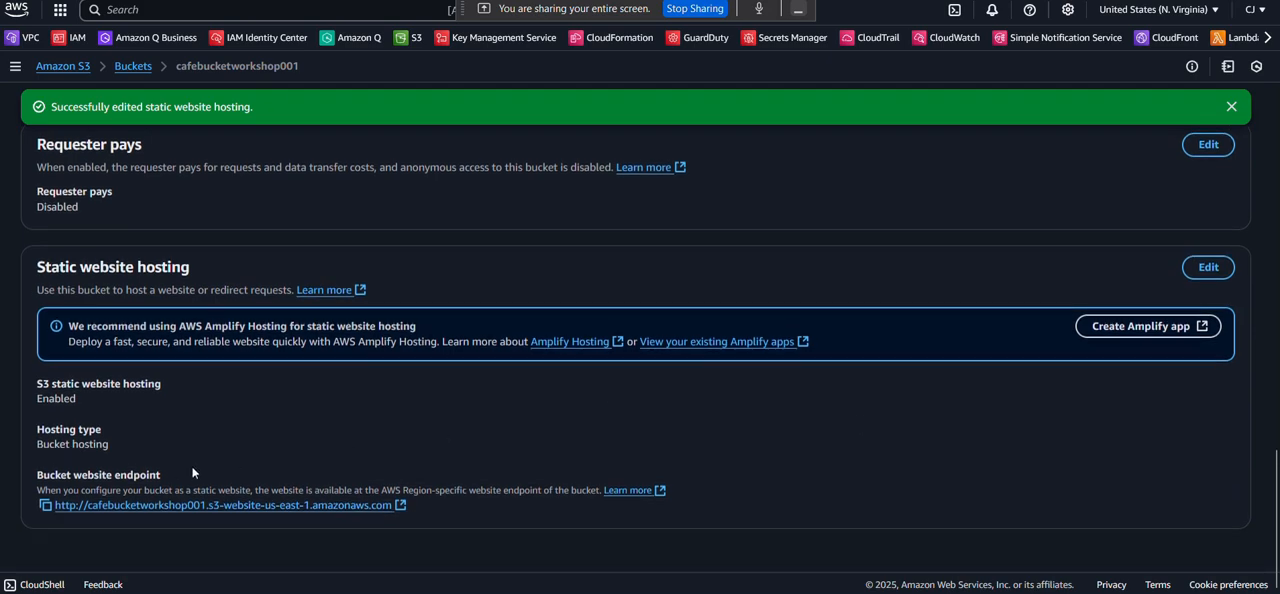
{"action": "right_click", "coordinate": [159, 511]}
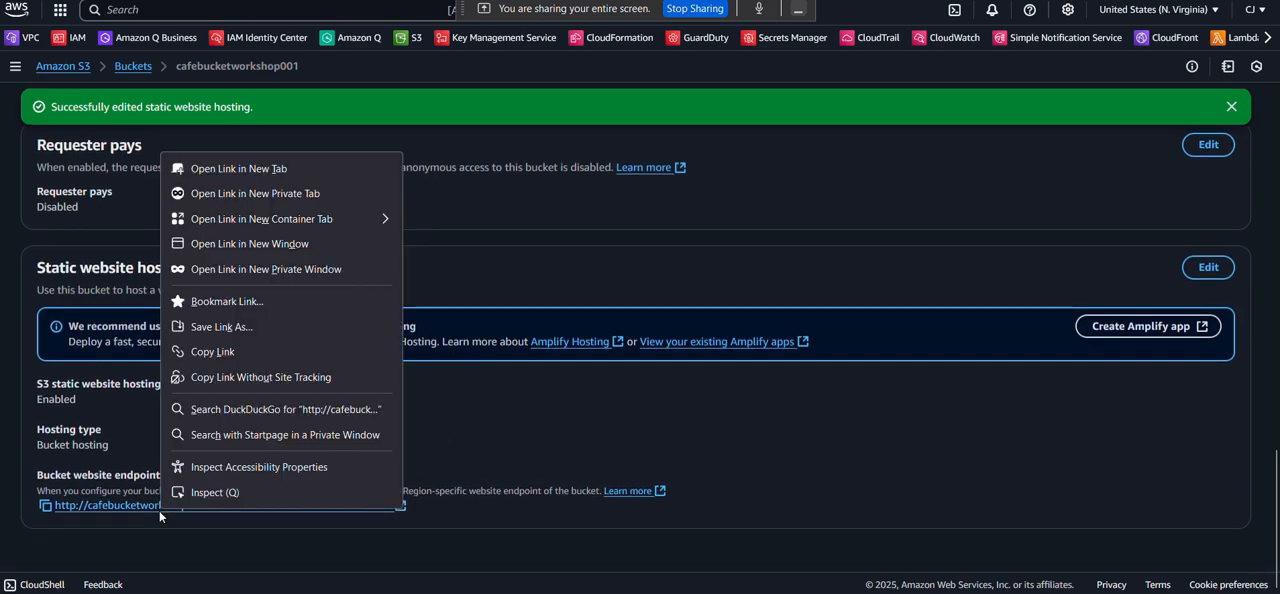
{"action": "left_click", "coordinate": [185, 171]}
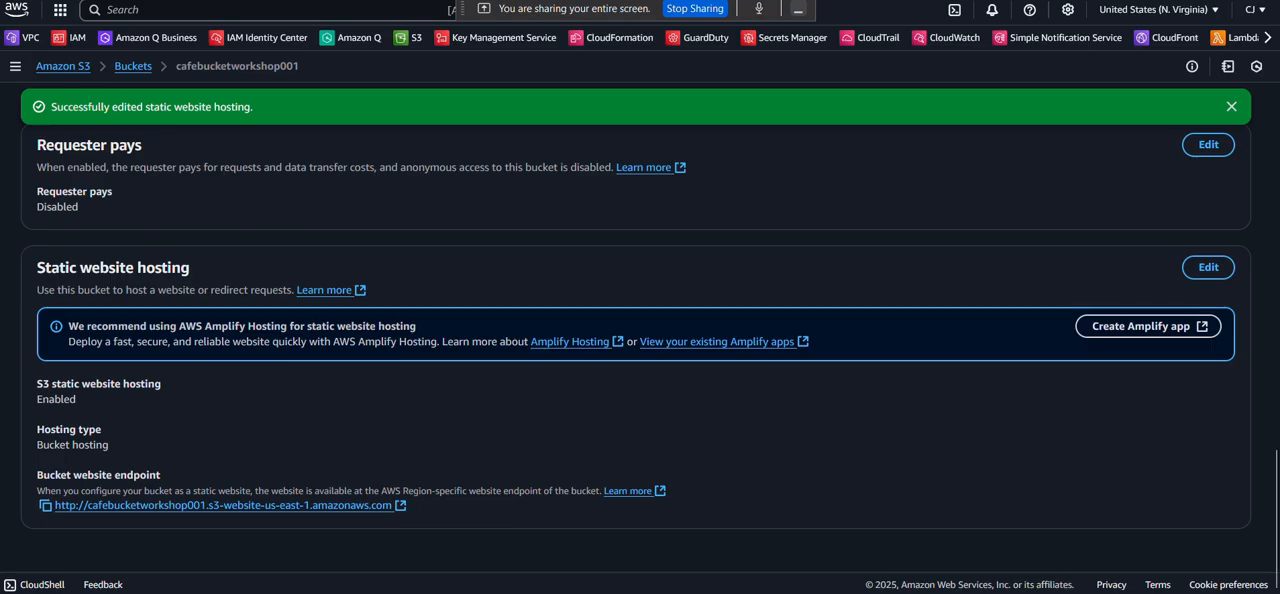
{"action": "key", "text": "ctrl+Tab"}
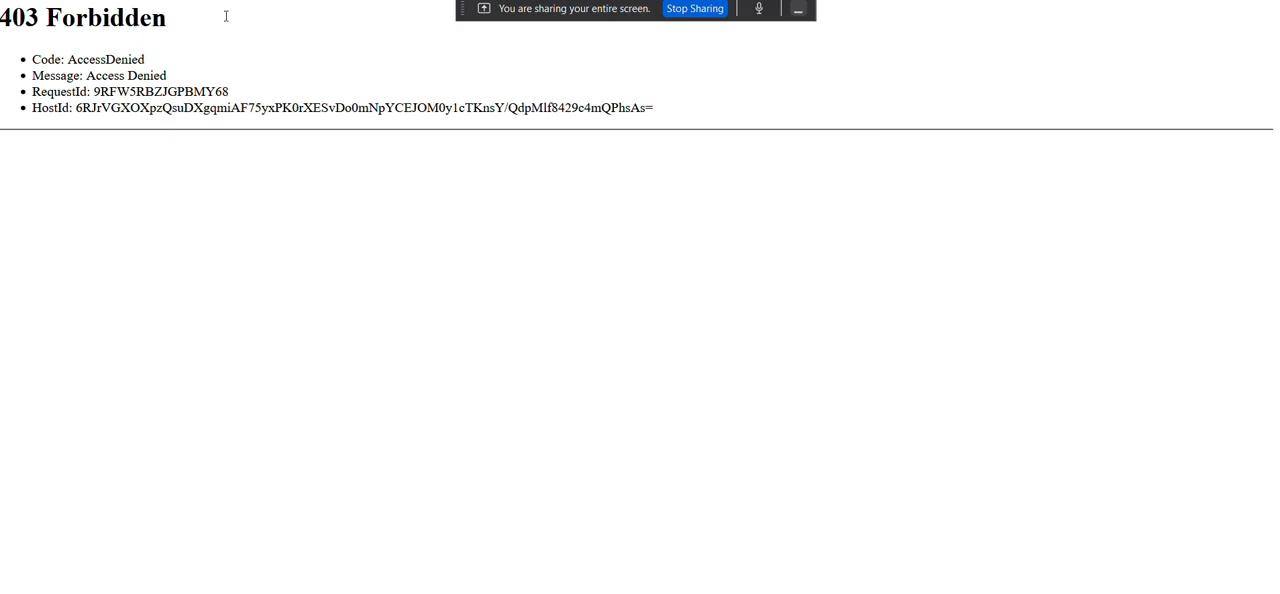
{"action": "left_click", "coordinate": [294, 0]}
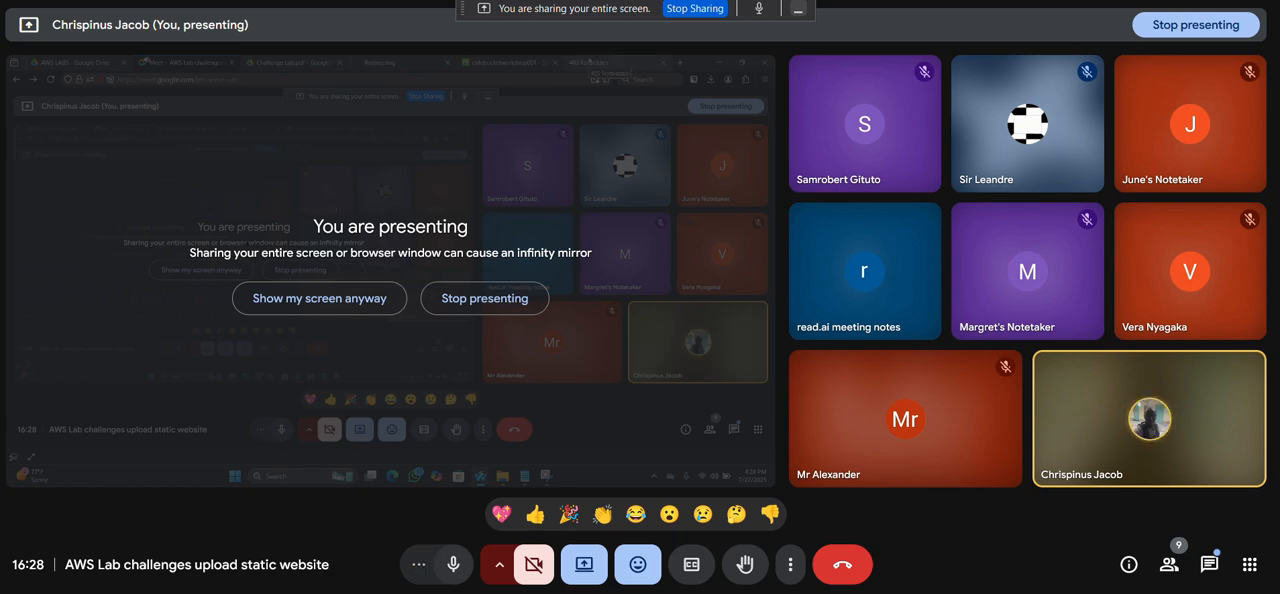
{"action": "left_click", "coordinate": [985, 0]}
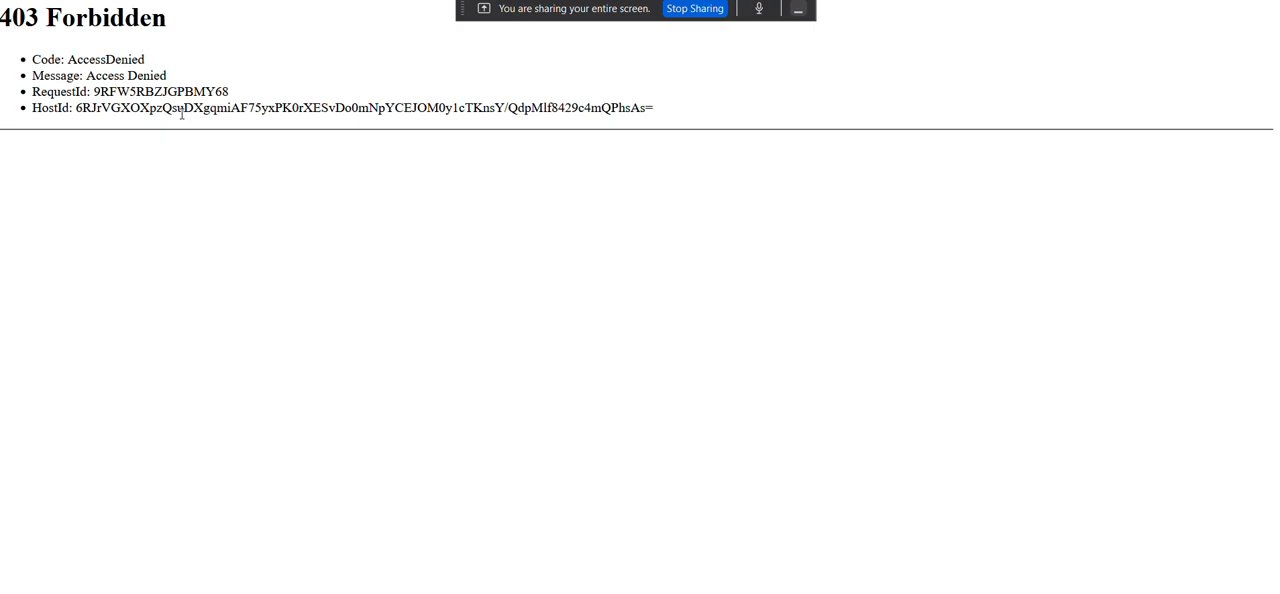
Make the css and images folders and index.html in cafebucketworkshop001 public using ACL, and close the status page.
{"action": "left_click", "coordinate": [470, 1]}
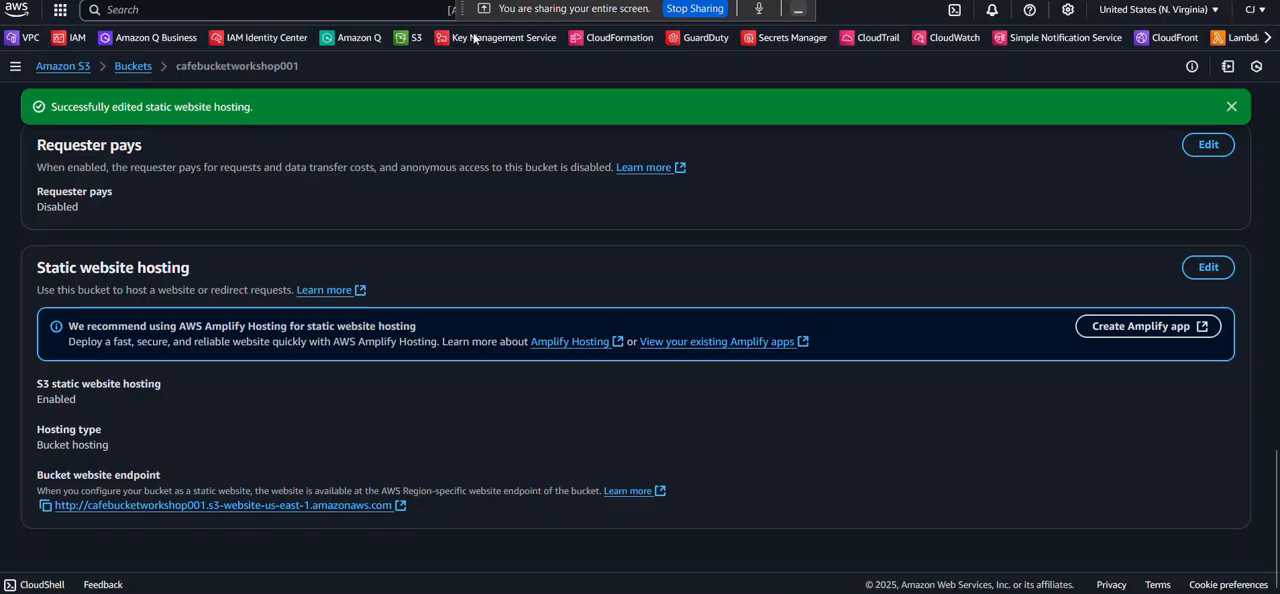
{"action": "scroll", "coordinate": [143, 354], "scroll_direction": "down", "scroll_amount": 2}
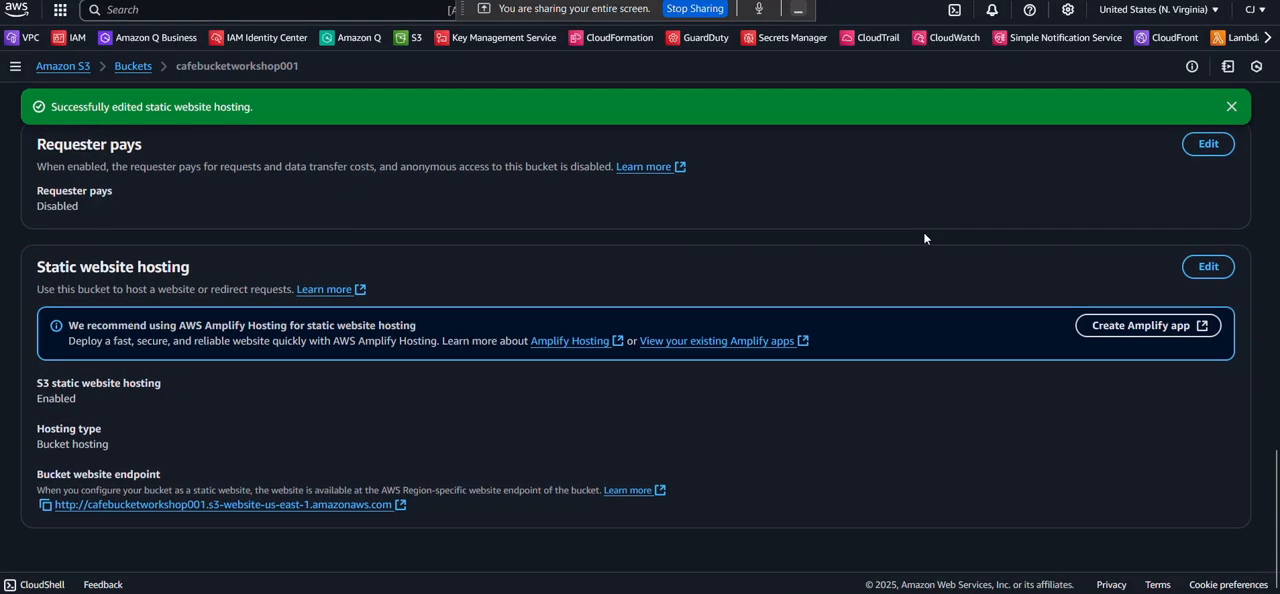
{"action": "scroll", "coordinate": [924, 238], "scroll_direction": "up", "scroll_amount": 15}
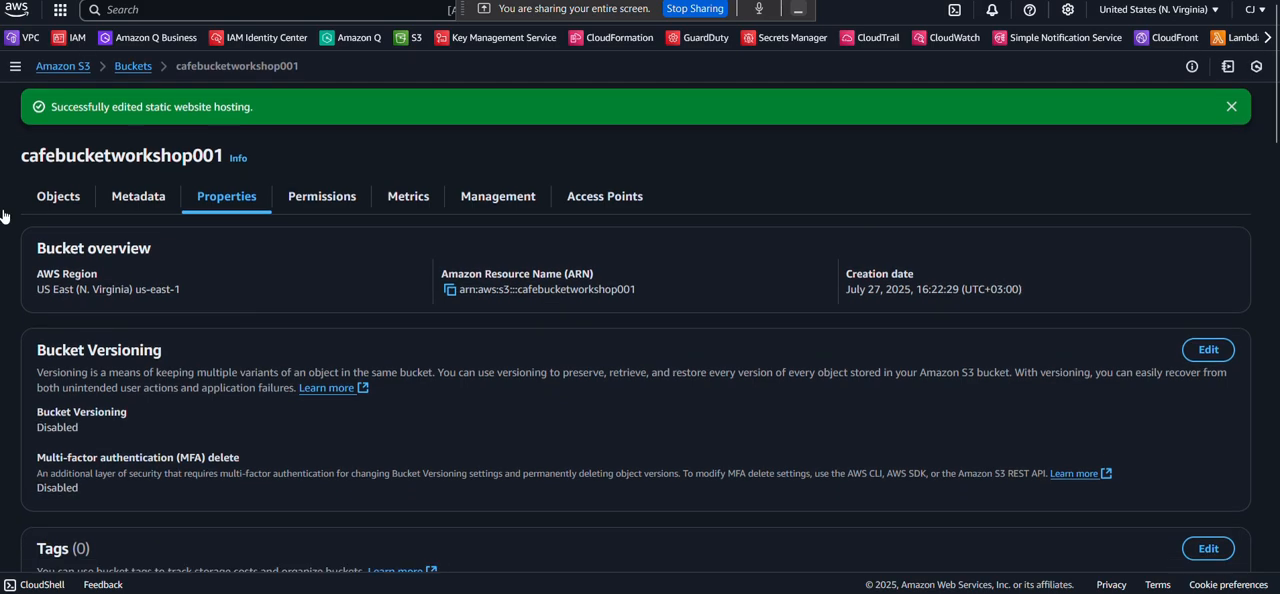
{"action": "left_click", "coordinate": [89, 195]}
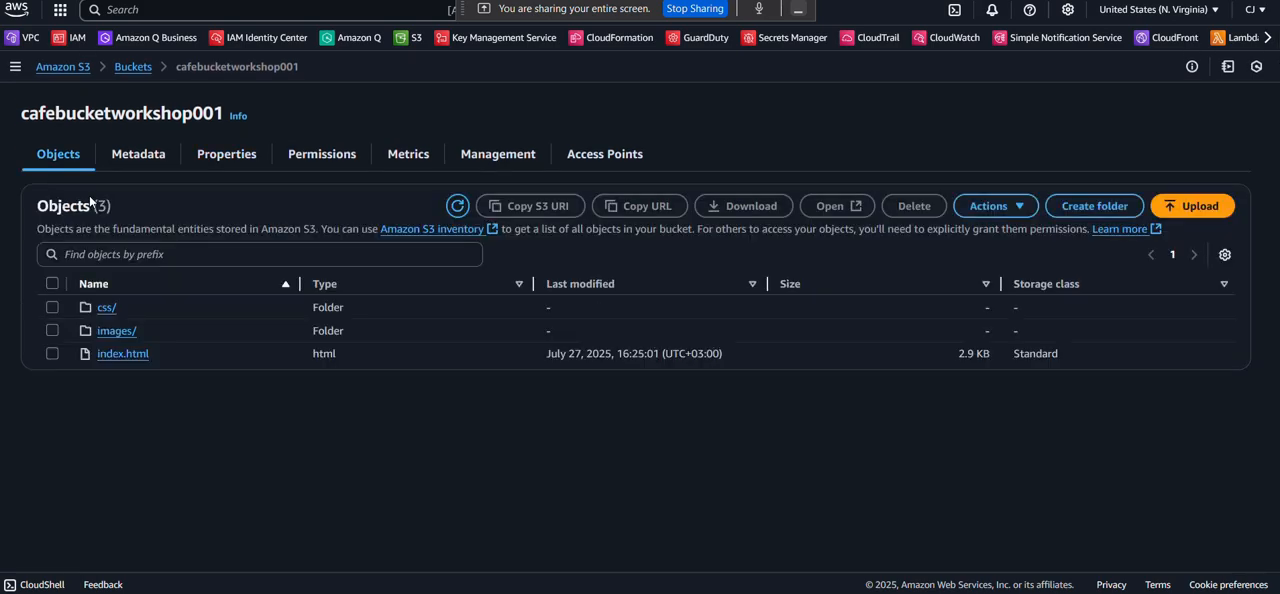
{"action": "left_click", "coordinate": [52, 283]}
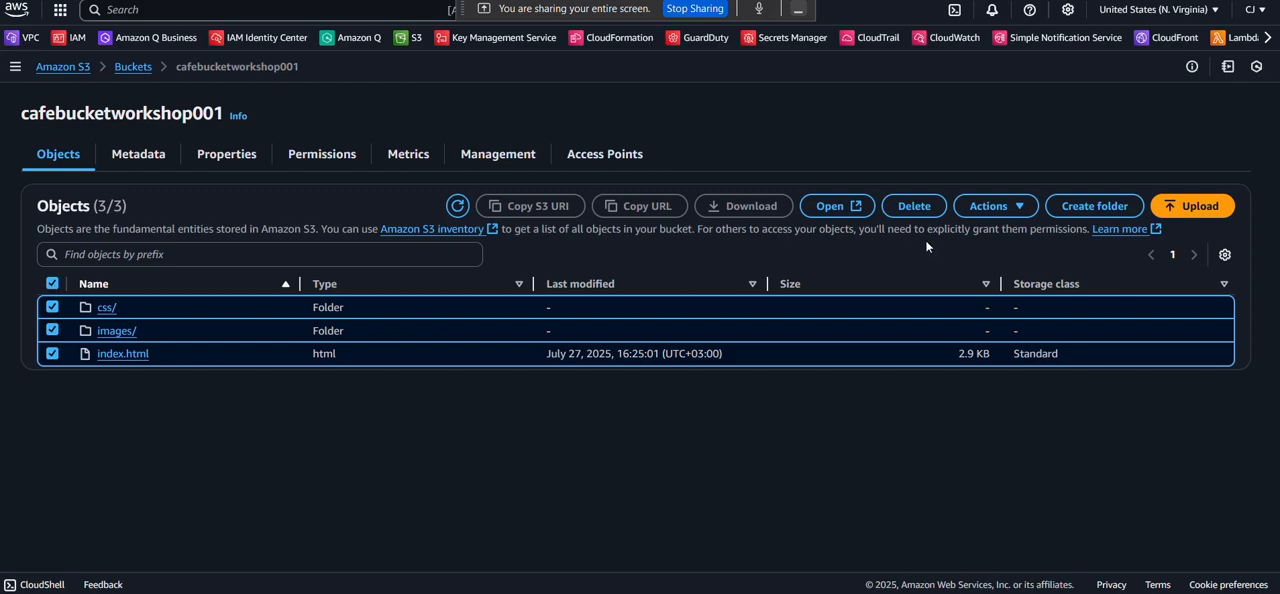
{"action": "left_click", "coordinate": [1030, 206]}
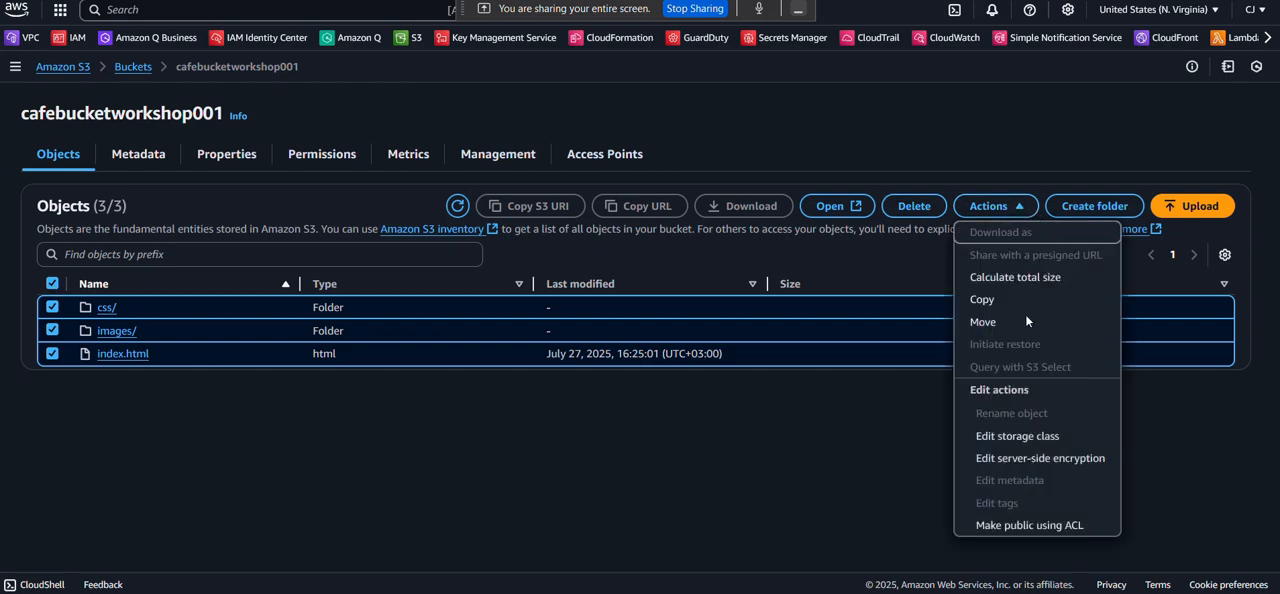
{"action": "left_click", "coordinate": [1043, 525]}
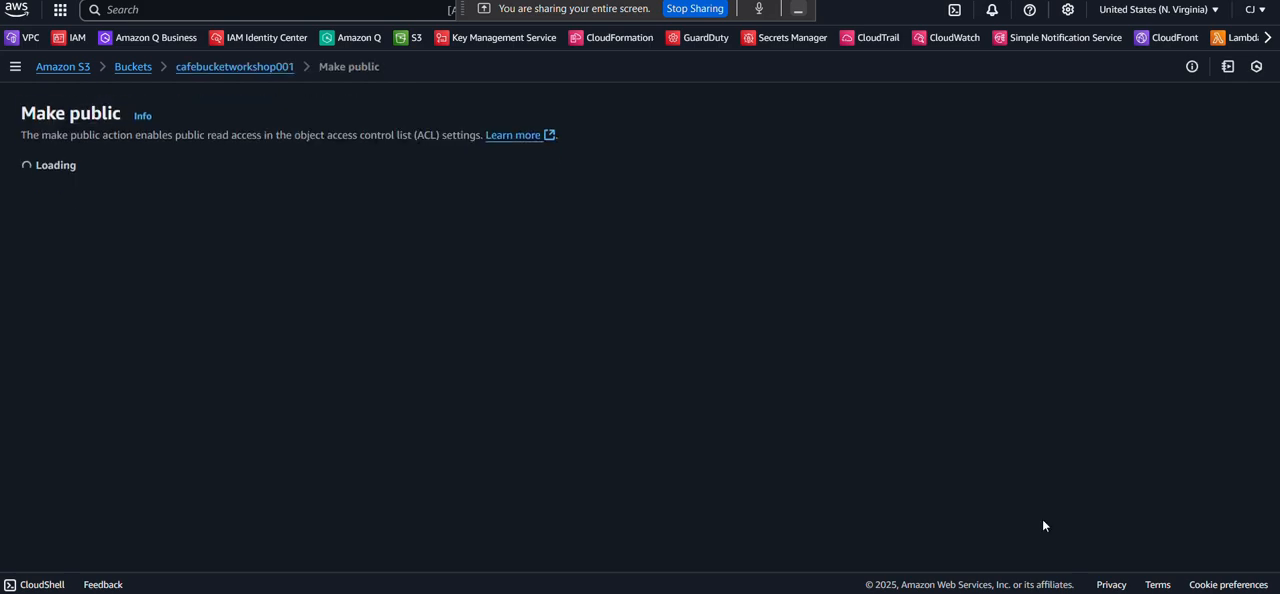
{"action": "left_click", "coordinate": [1231, 440]}
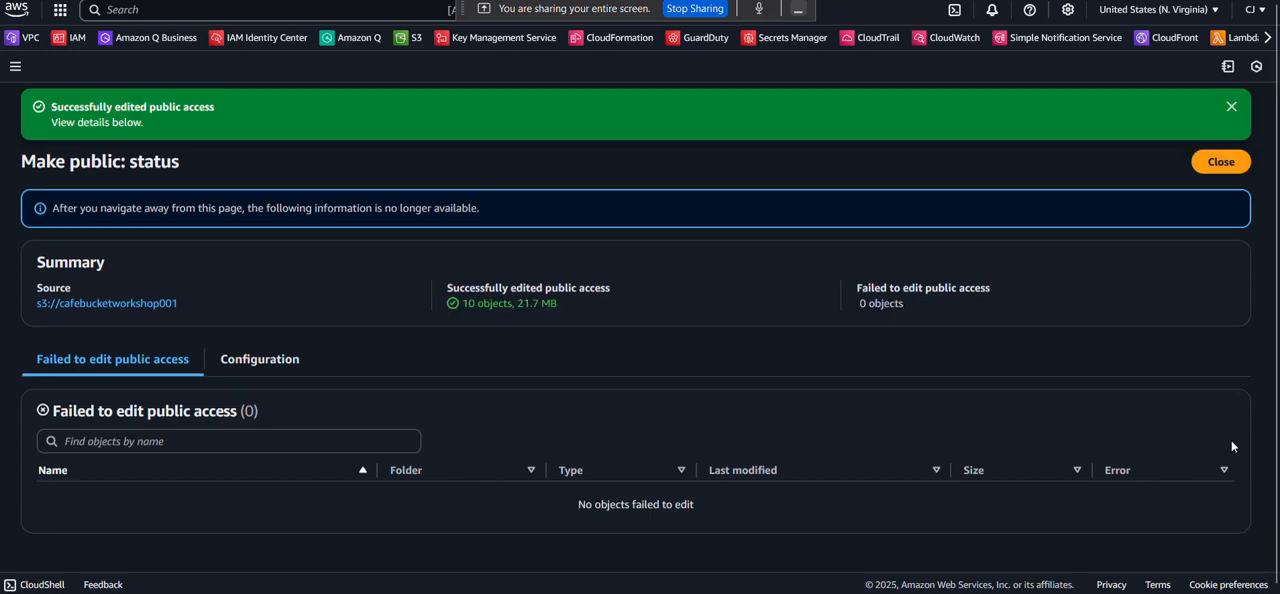
{"action": "left_click", "coordinate": [1230, 163]}
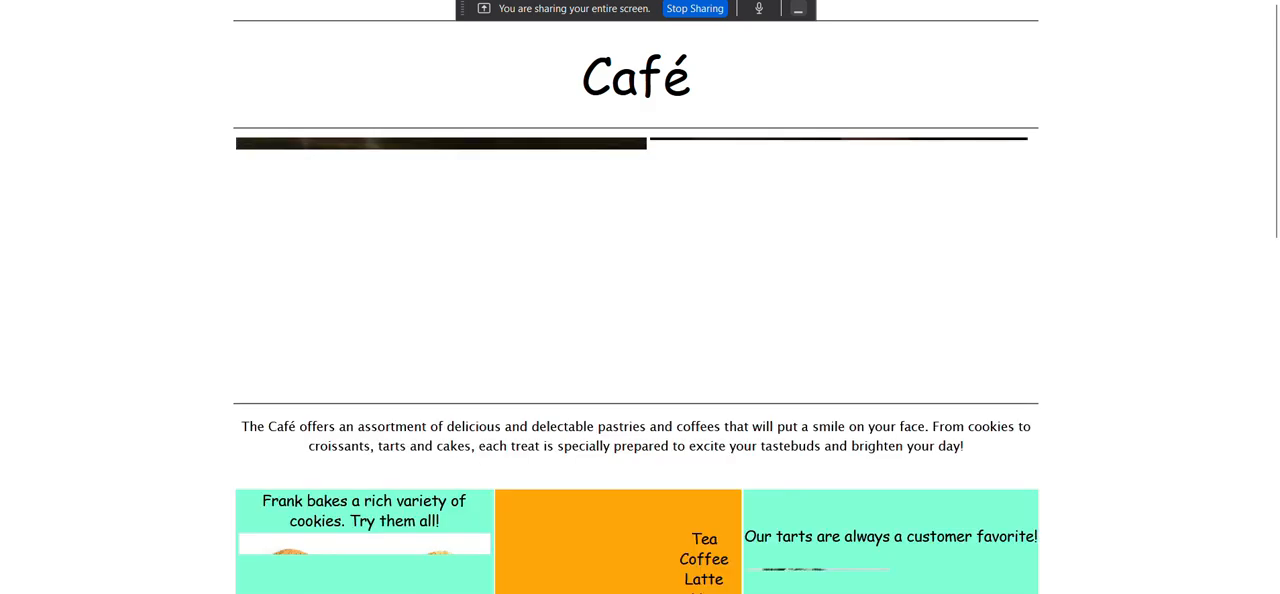
View the café website at the bucket's endpoint again, from its header images down to the About Us section.
{"action": "scroll", "coordinate": [211, 190], "scroll_direction": "down", "scroll_amount": 8}
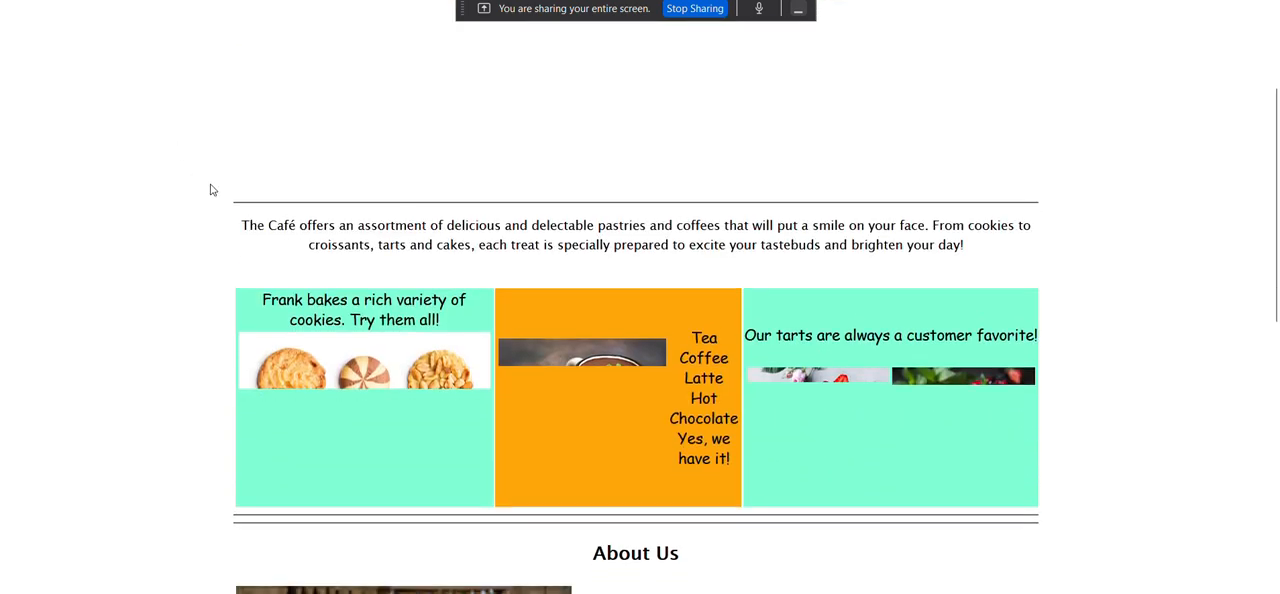
{"action": "scroll", "coordinate": [211, 190], "scroll_direction": "up", "scroll_amount": 10}
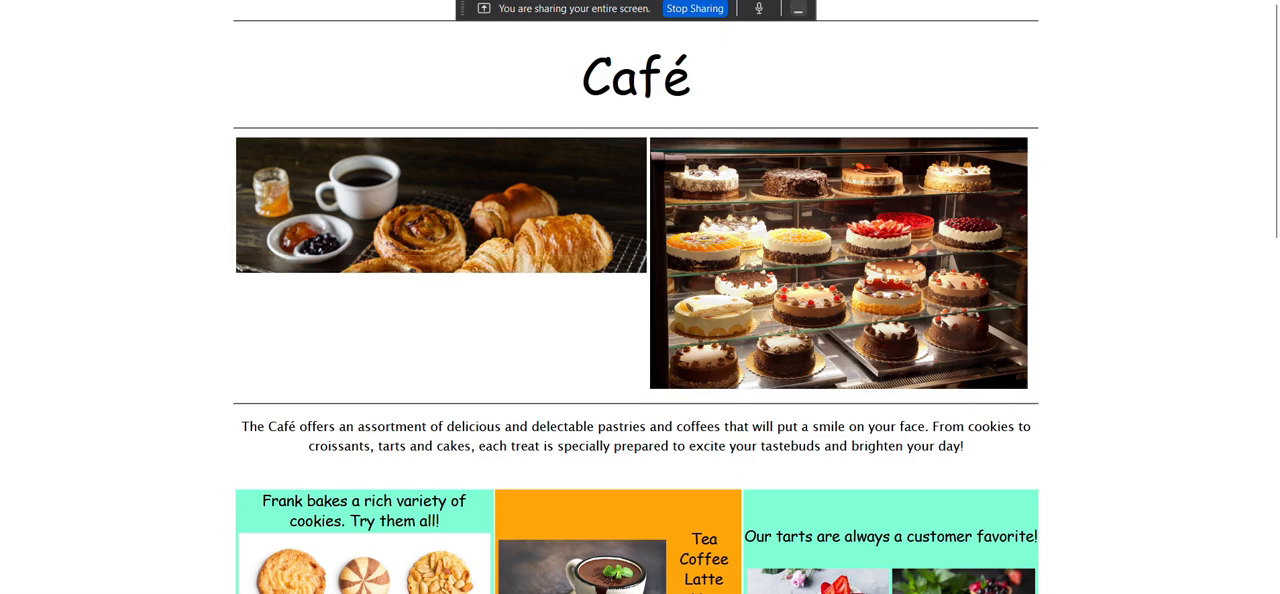
Switch to the lab document and read Task 3 and the instructions for answering Question 1.
{"action": "key", "text": "alt+Tab"}
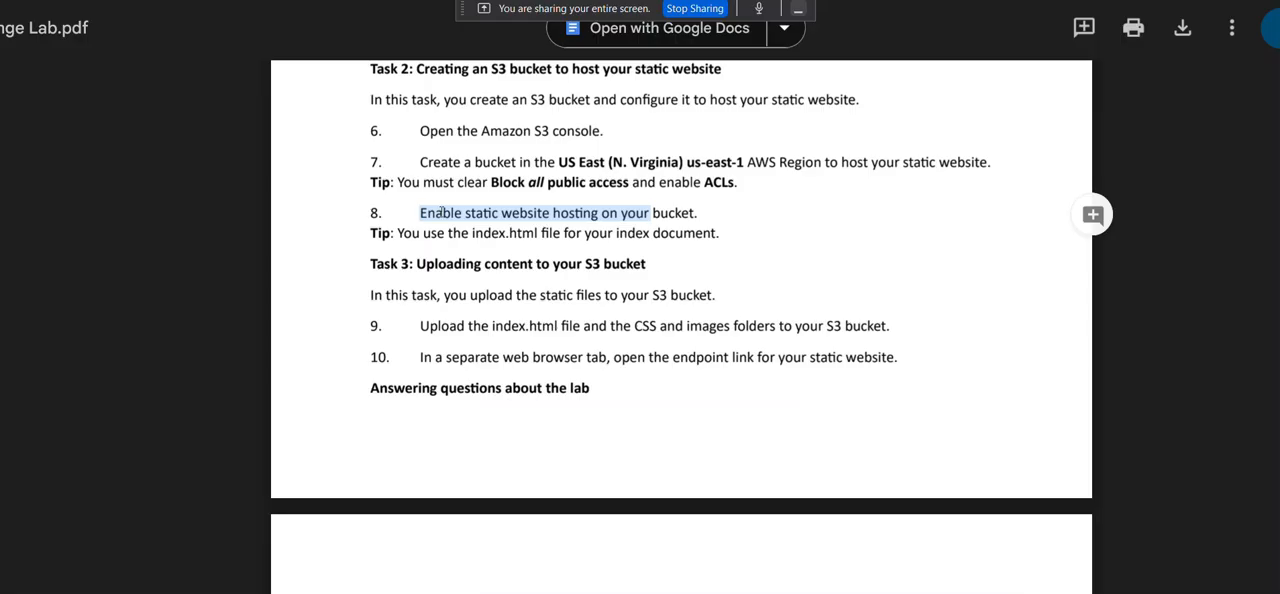
{"action": "scroll", "coordinate": [443, 214], "scroll_direction": "down", "scroll_amount": 1}
{"action": "scroll", "coordinate": [418, 260], "scroll_direction": "up", "scroll_amount": 2}
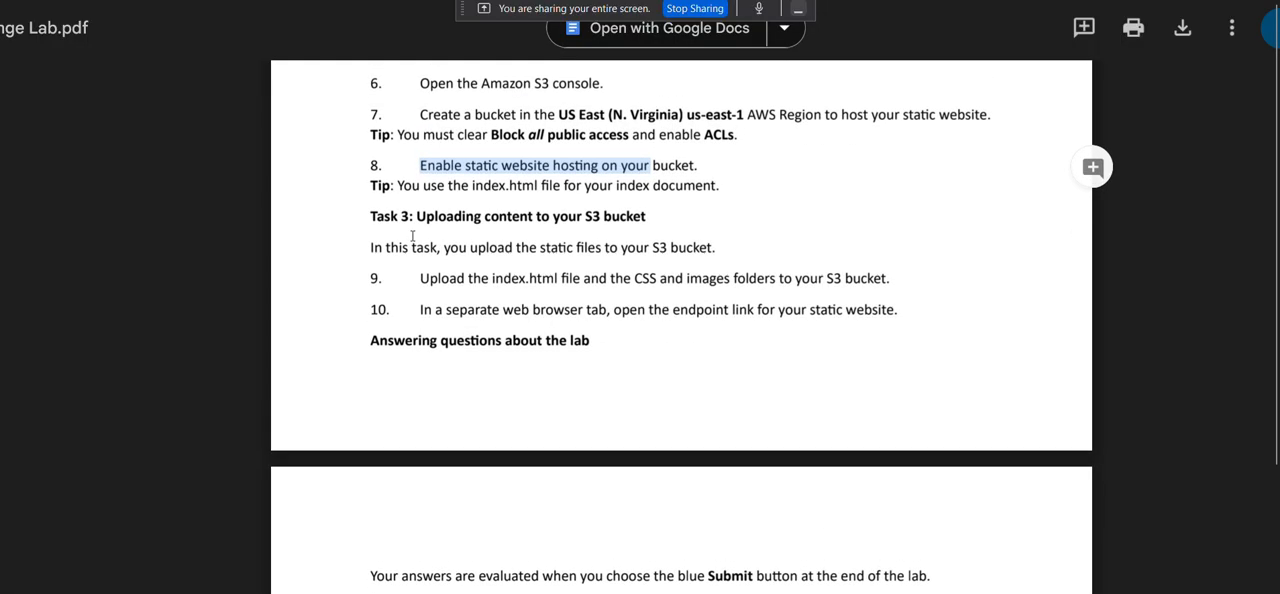
{"action": "scroll", "coordinate": [412, 234], "scroll_direction": "down", "scroll_amount": 1}
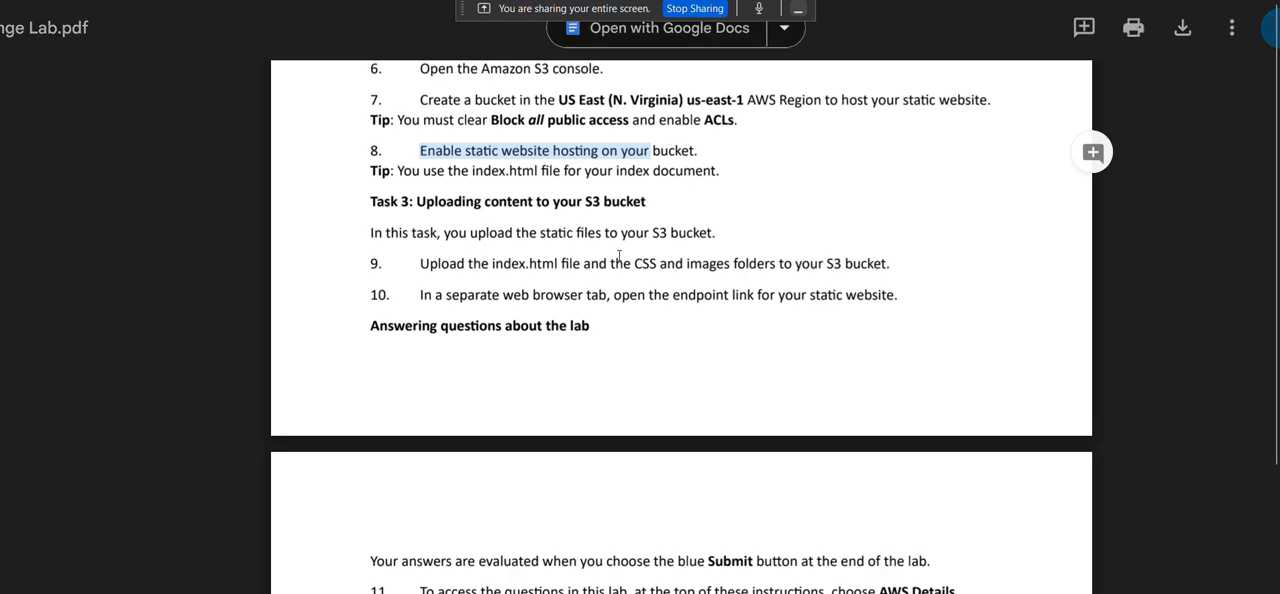
{"action": "scroll", "coordinate": [610, 256], "scroll_direction": "down", "scroll_amount": 1}
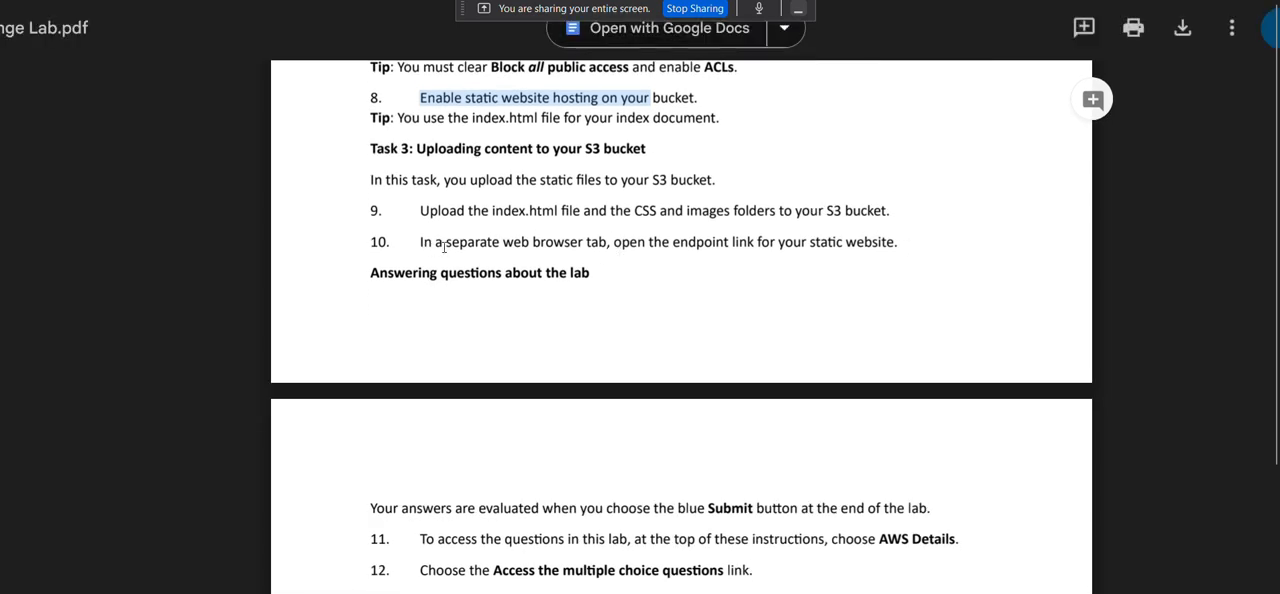
{"action": "scroll", "coordinate": [760, 248], "scroll_direction": "down", "scroll_amount": 4}
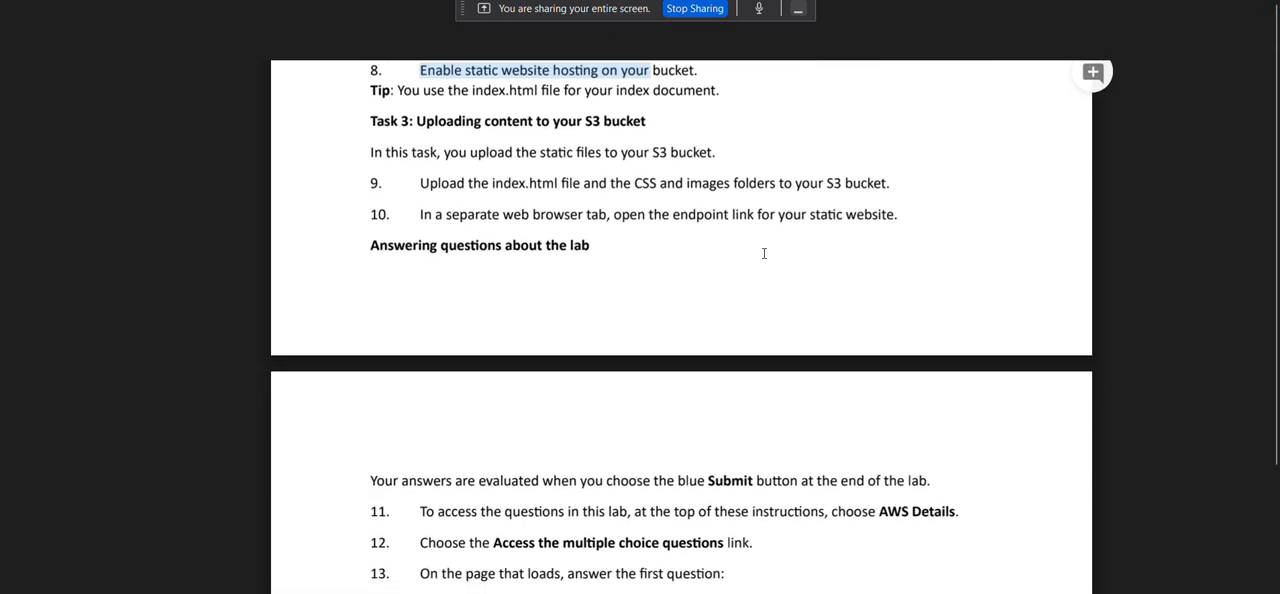
{"action": "scroll", "coordinate": [764, 253], "scroll_direction": "down", "scroll_amount": 2}
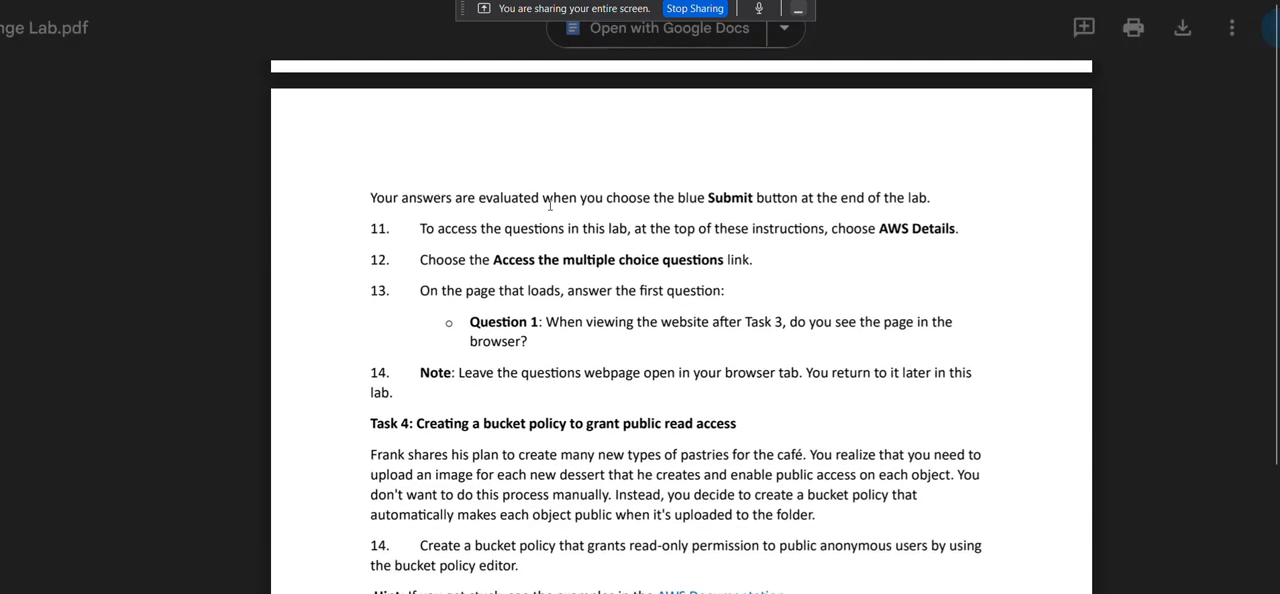
{"action": "scroll", "coordinate": [545, 204], "scroll_direction": "down", "scroll_amount": 1}
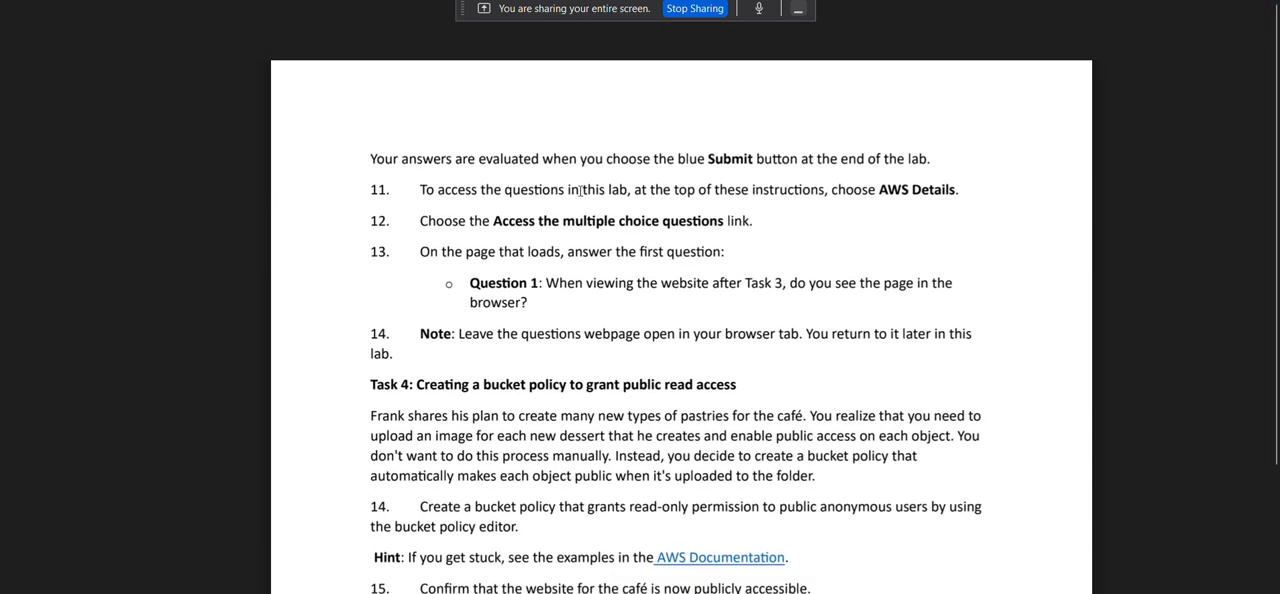
{"action": "scroll", "coordinate": [580, 192], "scroll_direction": "down", "scroll_amount": 1}
{"action": "scroll", "coordinate": [580, 191], "scroll_direction": "down", "scroll_amount": 1}
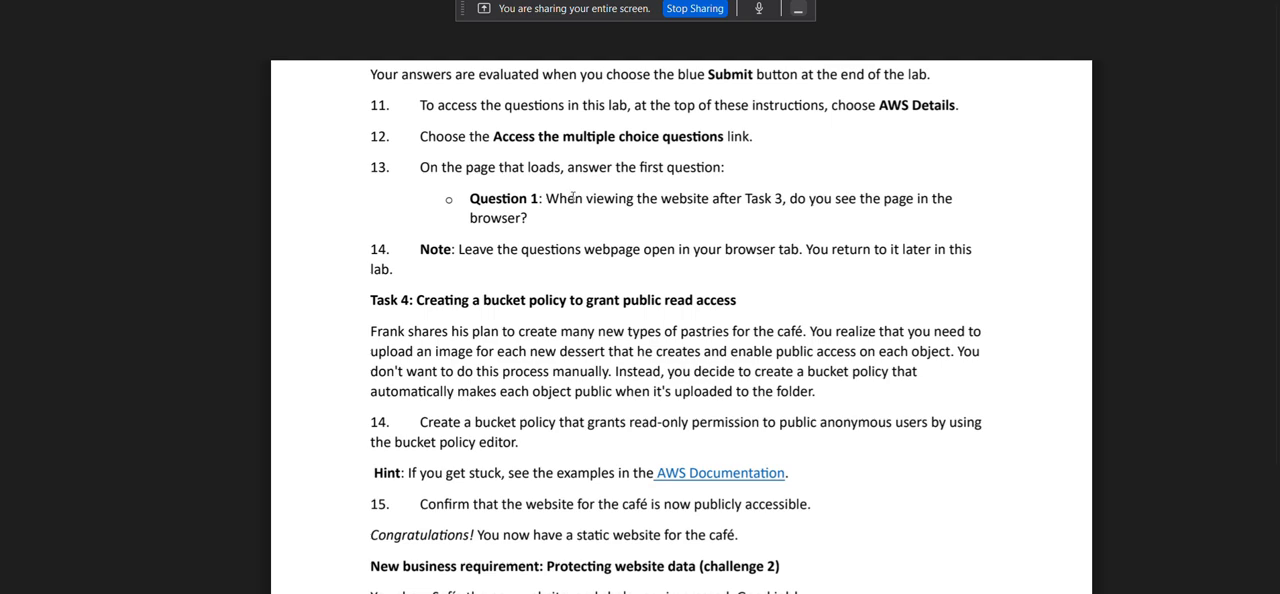
{"action": "scroll", "coordinate": [576, 194], "scroll_direction": "down", "scroll_amount": 1}
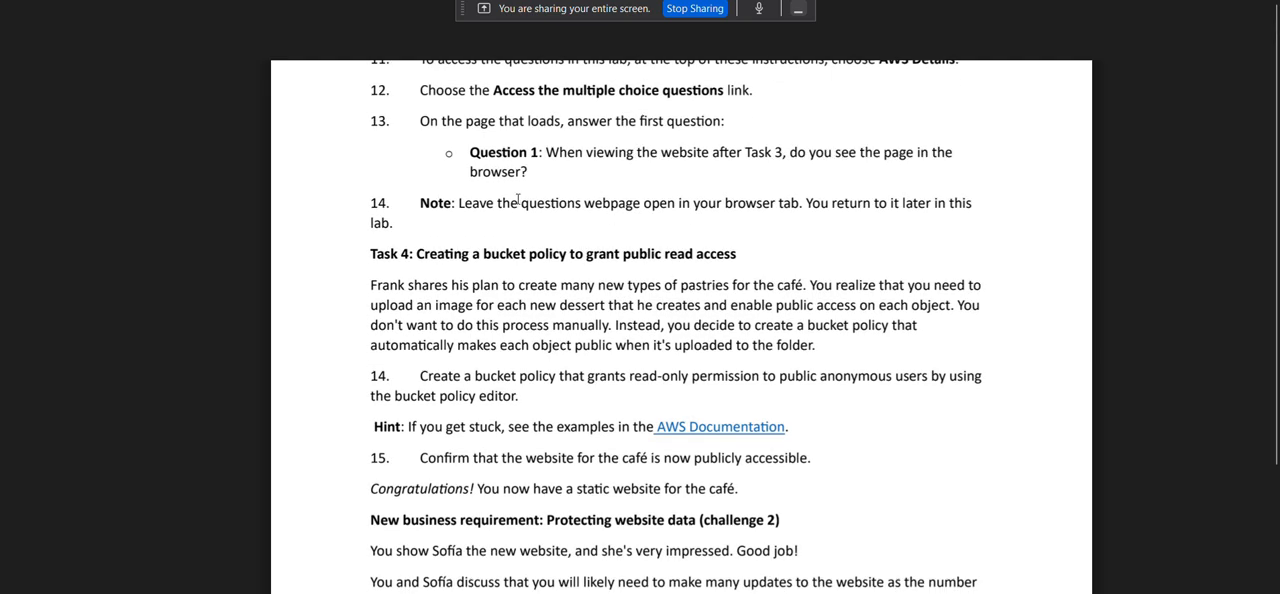
{"action": "scroll", "coordinate": [510, 203], "scroll_direction": "up", "scroll_amount": 1}
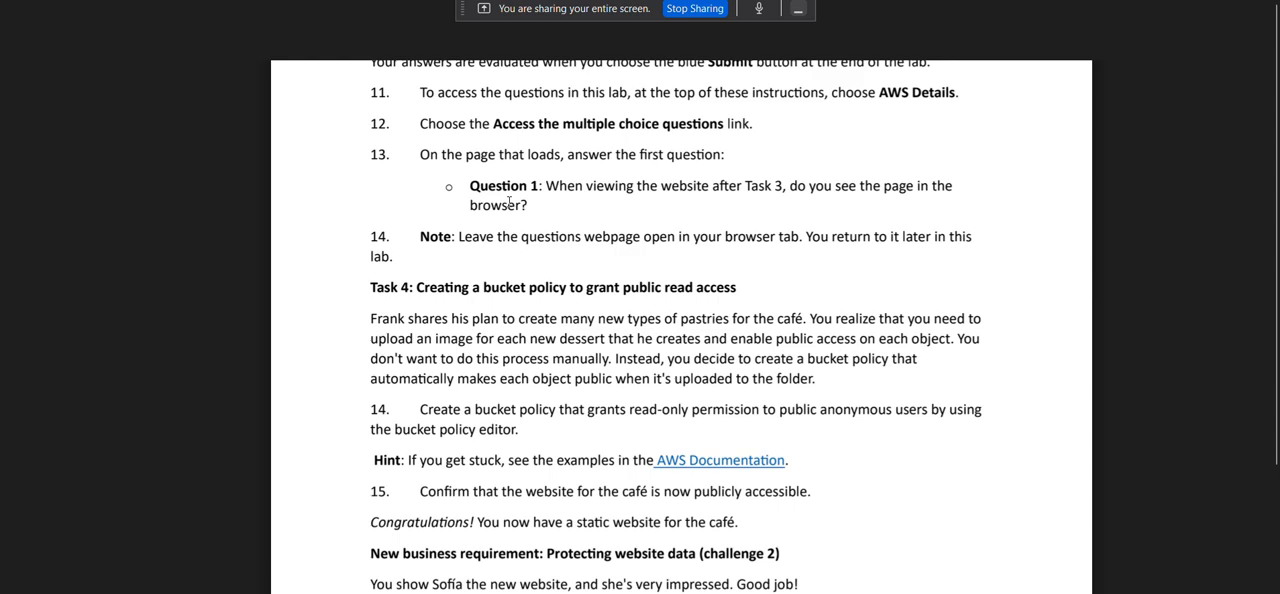
{"action": "scroll", "coordinate": [509, 203], "scroll_direction": "up", "scroll_amount": 2}
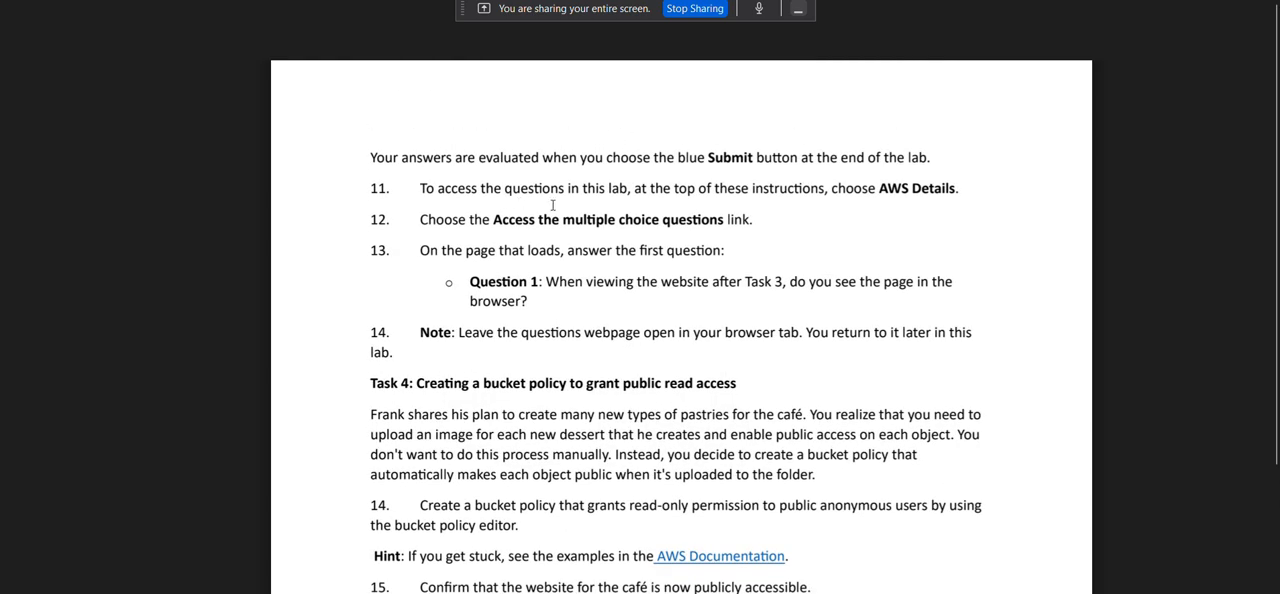
{"action": "scroll", "coordinate": [553, 205], "scroll_direction": "down", "scroll_amount": 1}
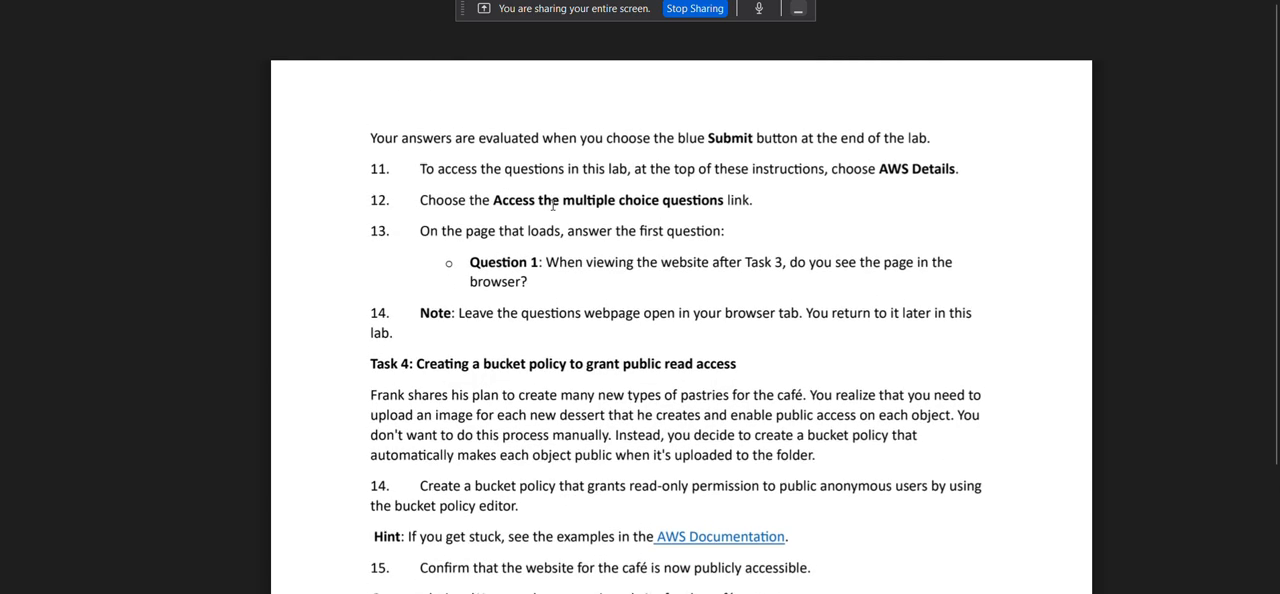
{"action": "scroll", "coordinate": [553, 205], "scroll_direction": "up", "scroll_amount": 1}
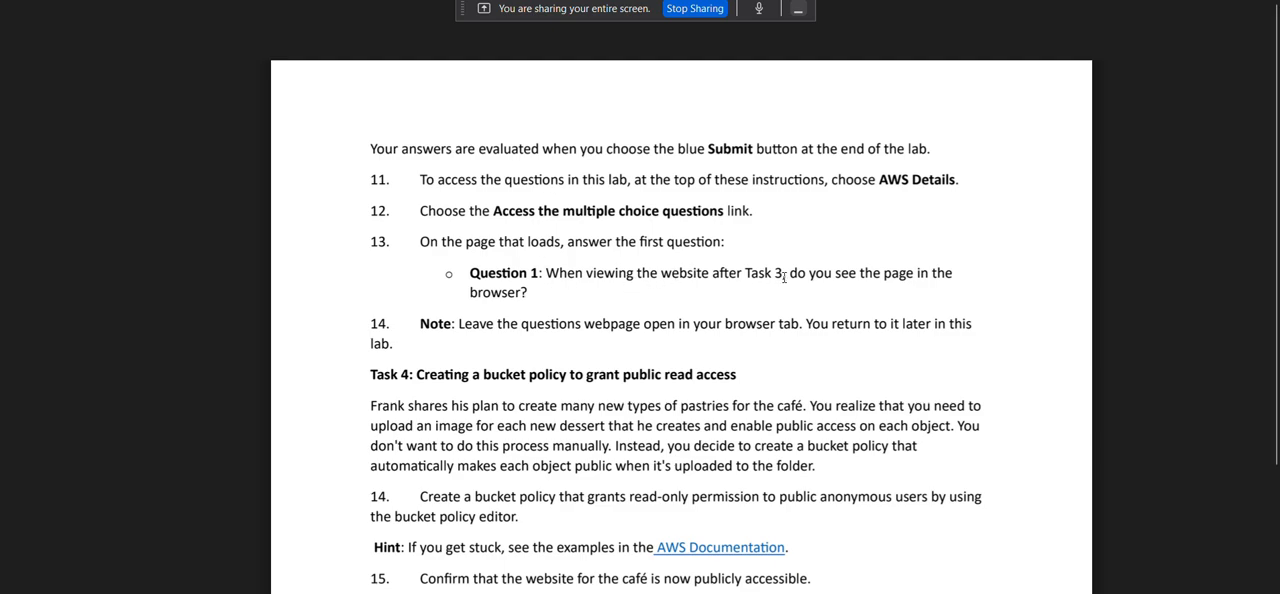
{"action": "scroll", "coordinate": [784, 277], "scroll_direction": "down", "scroll_amount": 1}
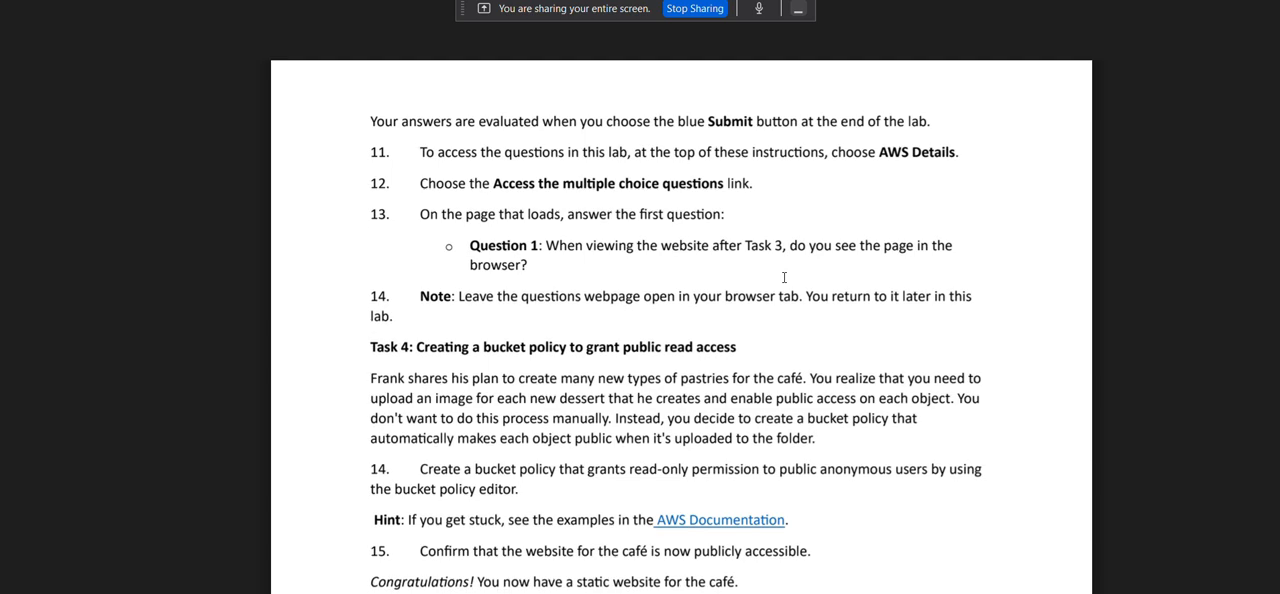
{"action": "scroll", "coordinate": [784, 277], "scroll_direction": "up", "scroll_amount": 5}
{"action": "scroll", "coordinate": [784, 277], "scroll_direction": "down", "scroll_amount": 6}
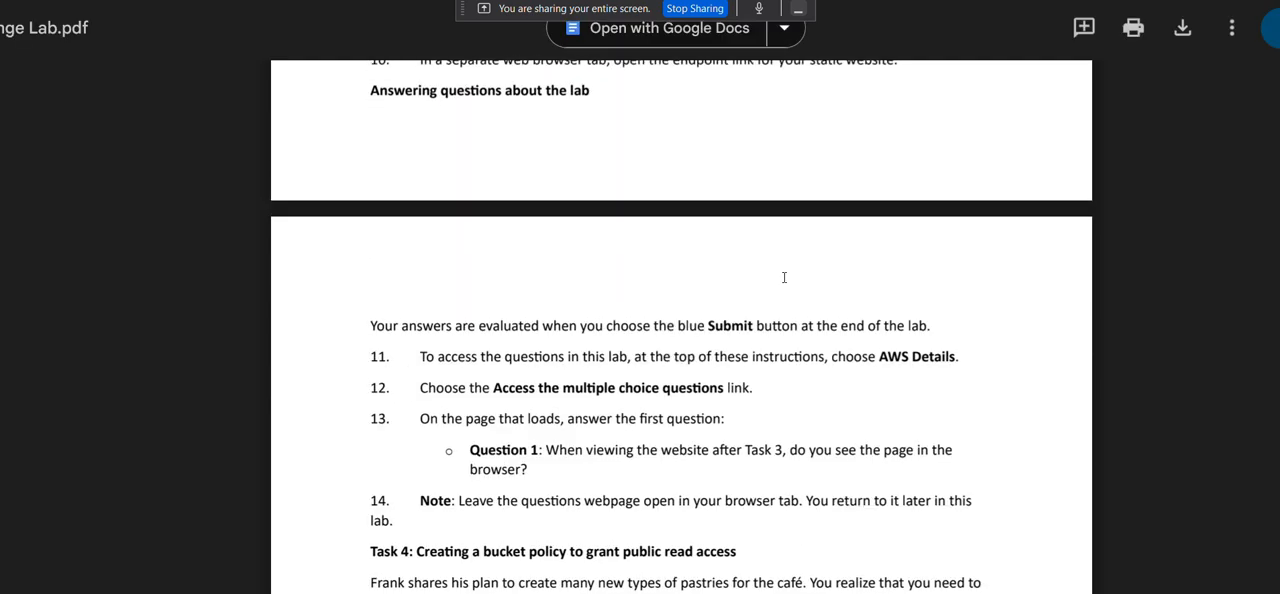
{"action": "scroll", "coordinate": [784, 277], "scroll_direction": "down", "scroll_amount": 1}
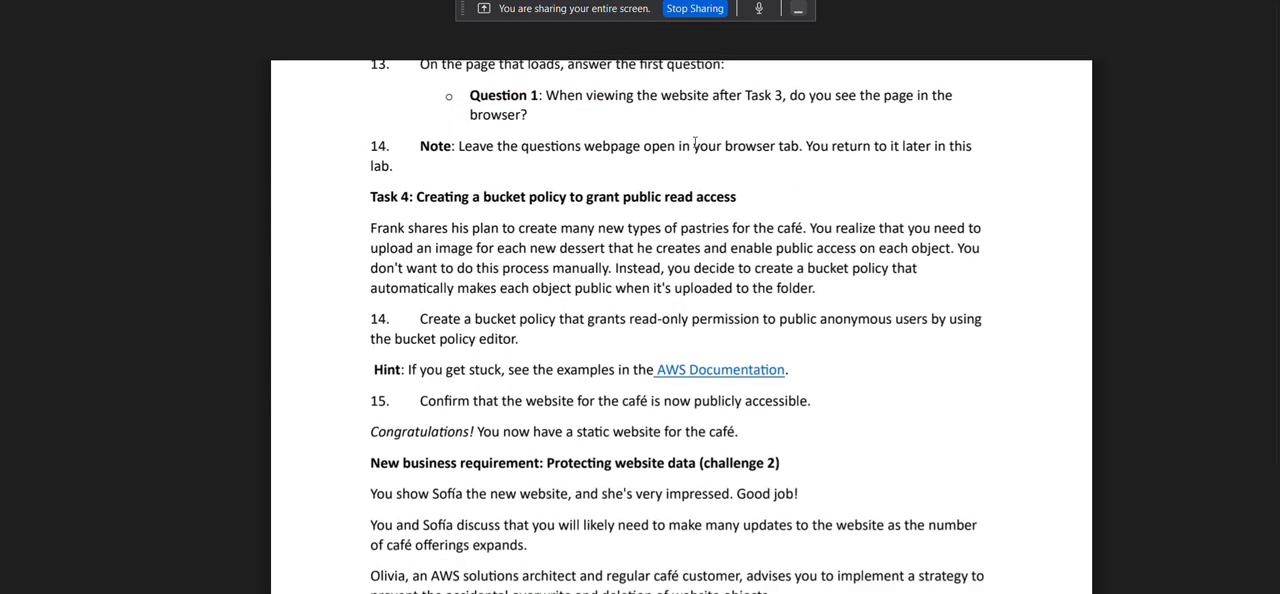
{"action": "scroll", "coordinate": [680, 134], "scroll_direction": "up", "scroll_amount": 6}
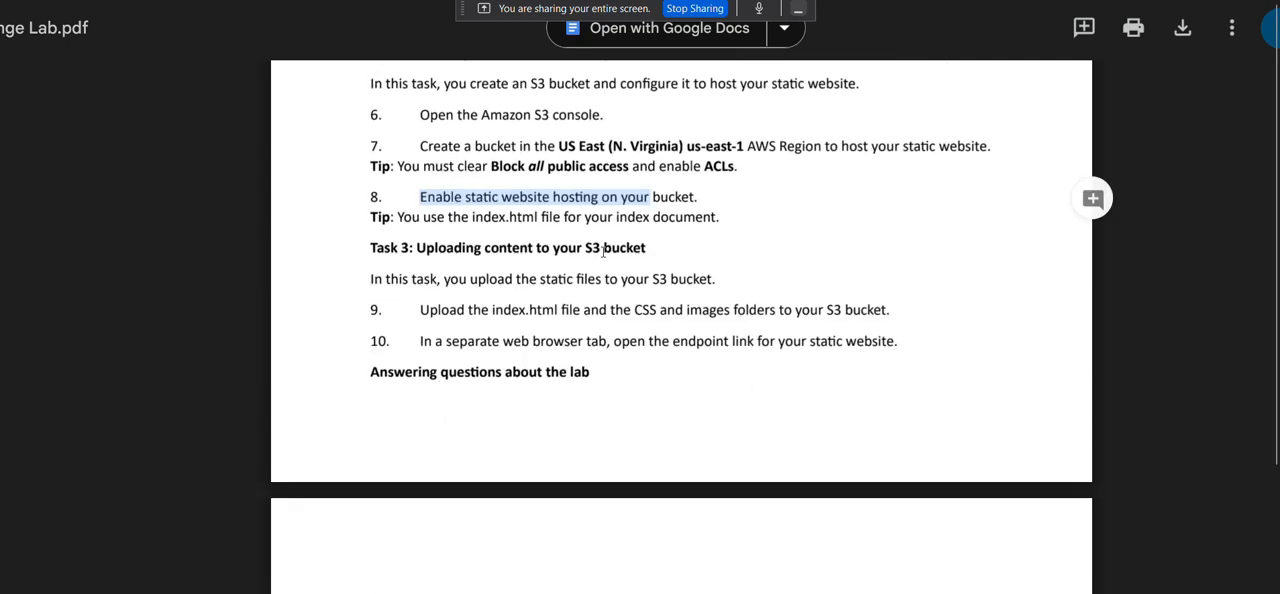
{"action": "scroll", "coordinate": [485, 233], "scroll_direction": "down", "scroll_amount": 1}
{"action": "scroll", "coordinate": [525, 205], "scroll_direction": "down", "scroll_amount": 1}
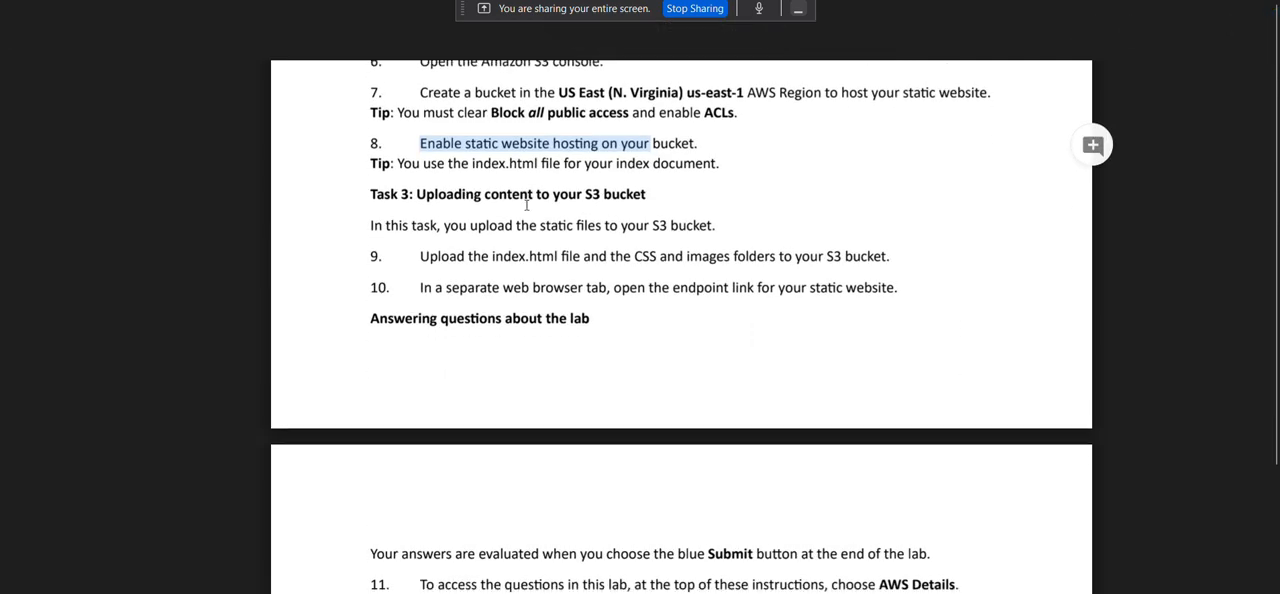
{"action": "scroll", "coordinate": [526, 205], "scroll_direction": "down", "scroll_amount": 1}
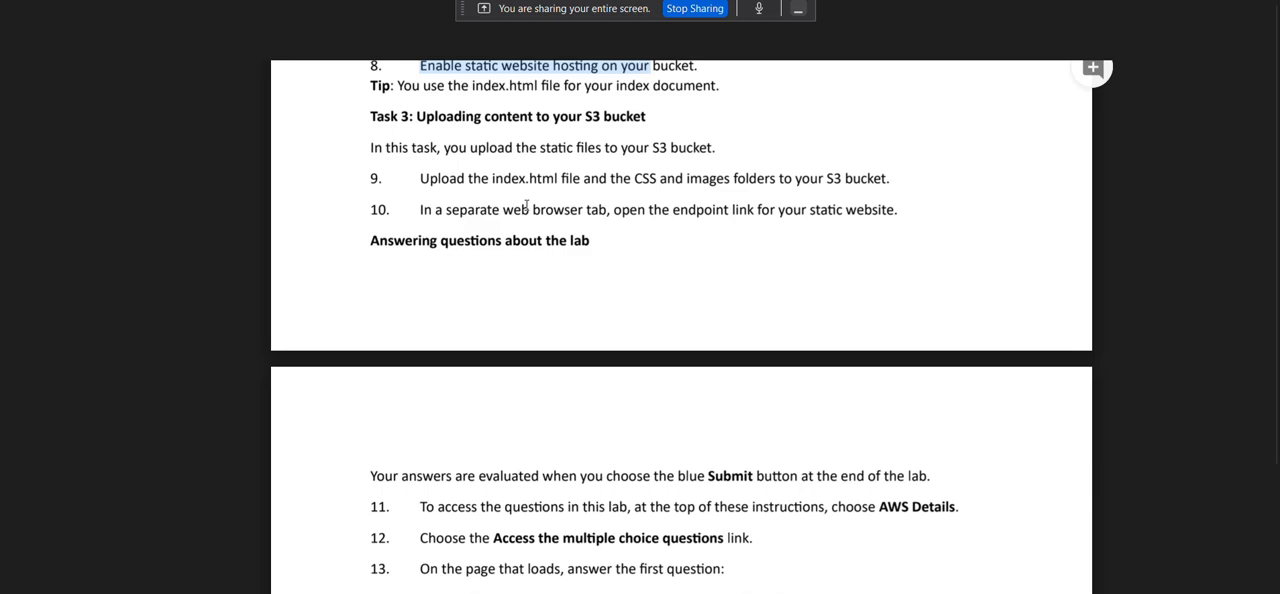
{"action": "scroll", "coordinate": [526, 205], "scroll_direction": "up", "scroll_amount": 1}
{"action": "scroll", "coordinate": [526, 205], "scroll_direction": "down", "scroll_amount": 3}
{"action": "scroll", "coordinate": [526, 205], "scroll_direction": "down", "scroll_amount": 2}
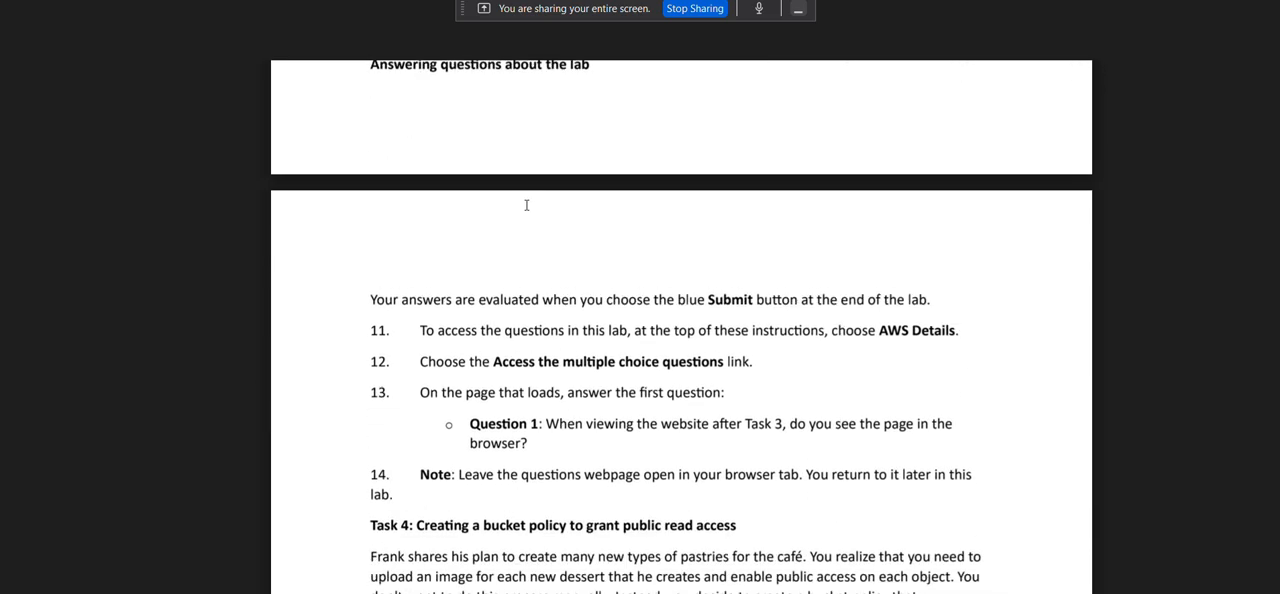
{"action": "scroll", "coordinate": [526, 205], "scroll_direction": "down", "scroll_amount": 2}
{"action": "scroll", "coordinate": [526, 205], "scroll_direction": "up", "scroll_amount": 1}
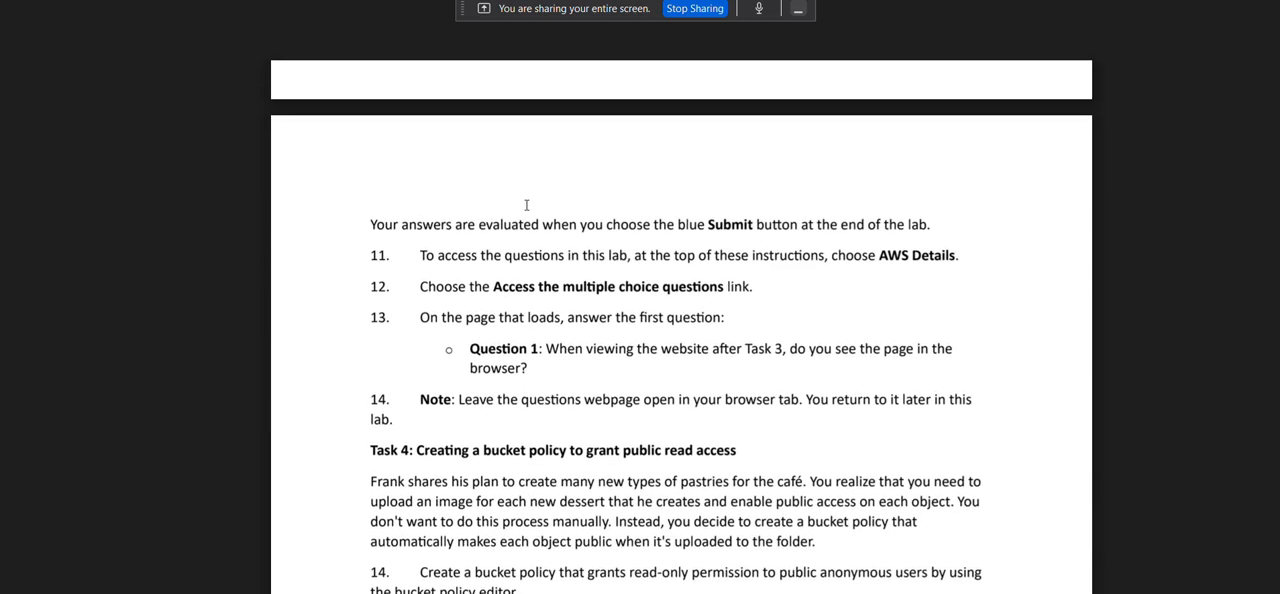
Read the lab document's Task 4 instructions on creating a bucket policy that grants public read access.
{"action": "scroll", "coordinate": [526, 205], "scroll_direction": "down", "scroll_amount": 5}
{"action": "scroll", "coordinate": [526, 205], "scroll_direction": "down", "scroll_amount": 2}
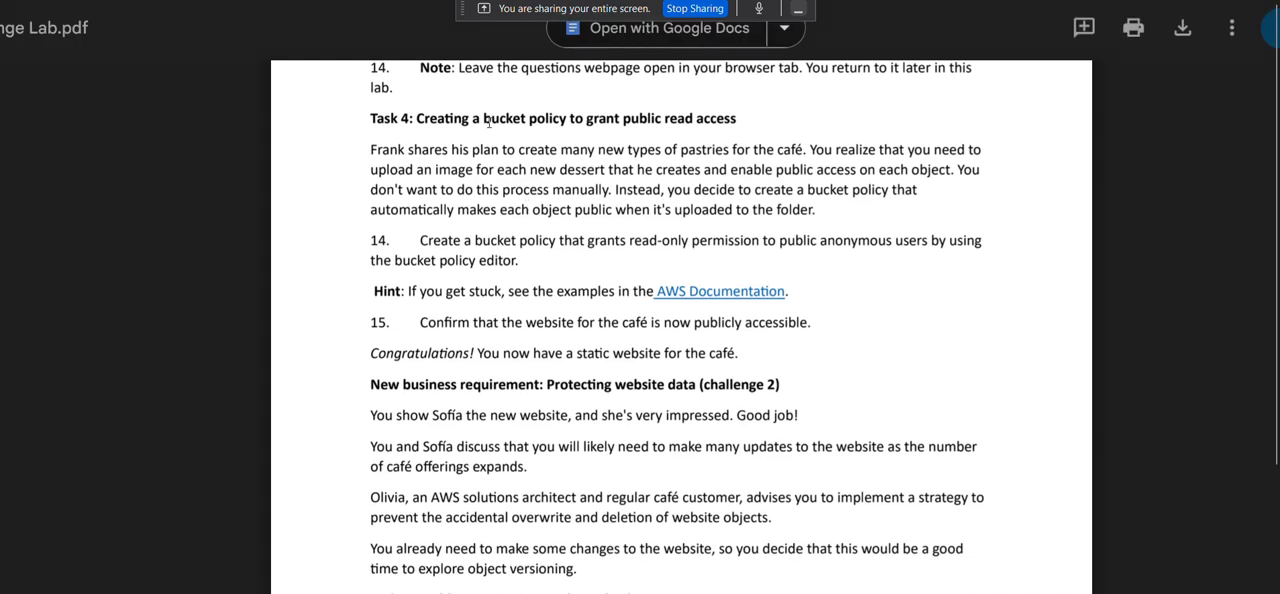
{"action": "scroll", "coordinate": [489, 124], "scroll_direction": "down", "scroll_amount": 1}
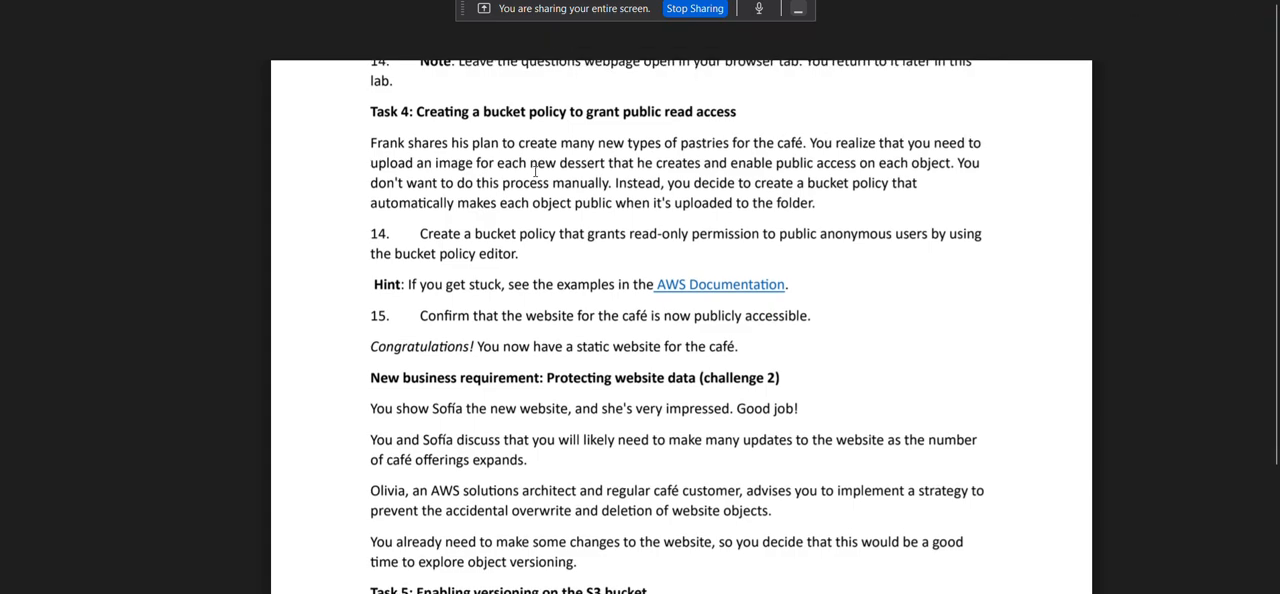
{"action": "scroll", "coordinate": [535, 173], "scroll_direction": "down", "scroll_amount": 1}
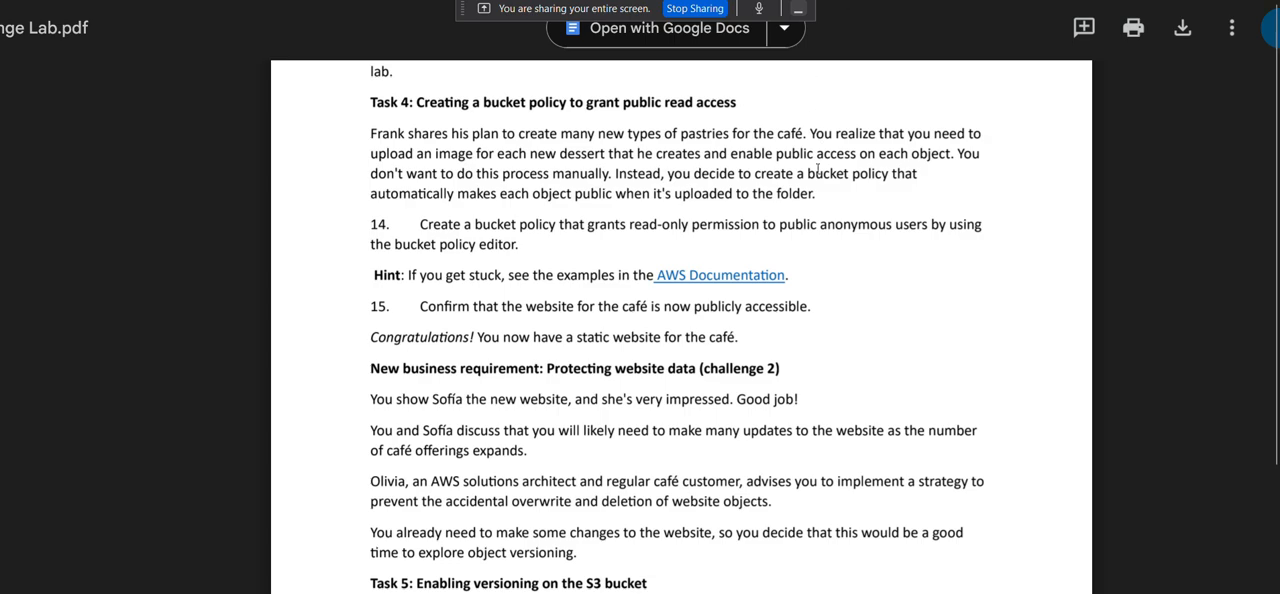
Read the rest of Task 4 in the lab document and open the AWS Documentation examples linked in its hint.
{"action": "scroll", "coordinate": [818, 160], "scroll_direction": "down", "scroll_amount": 1}
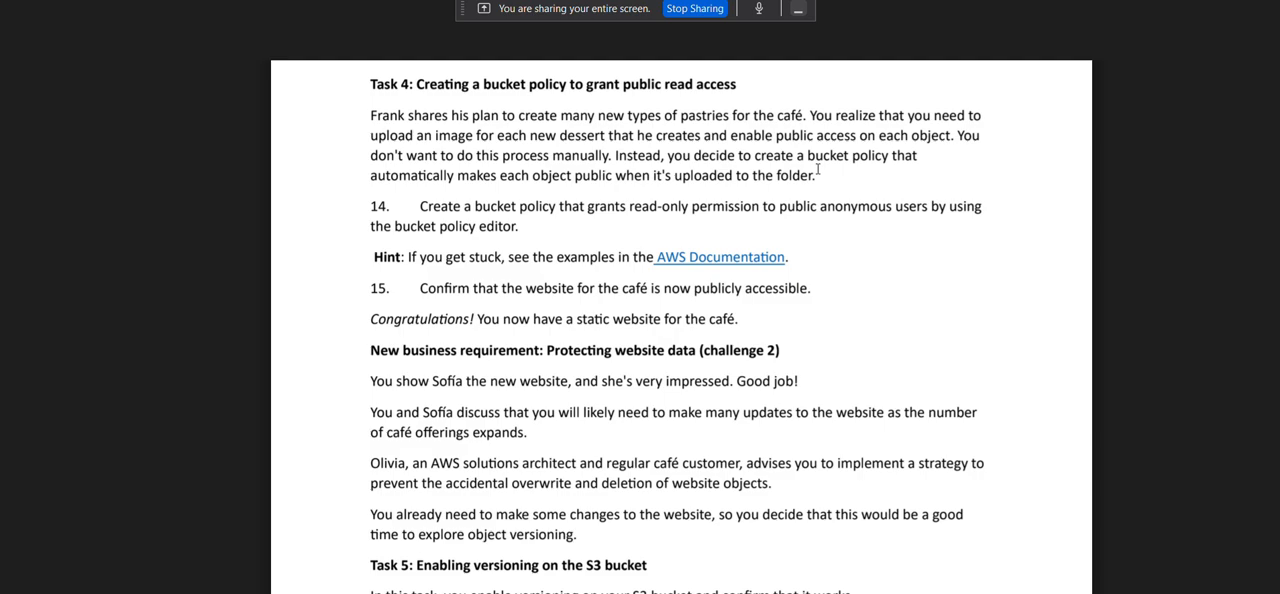
{"action": "scroll", "coordinate": [600, 190], "scroll_direction": "down", "scroll_amount": 1}
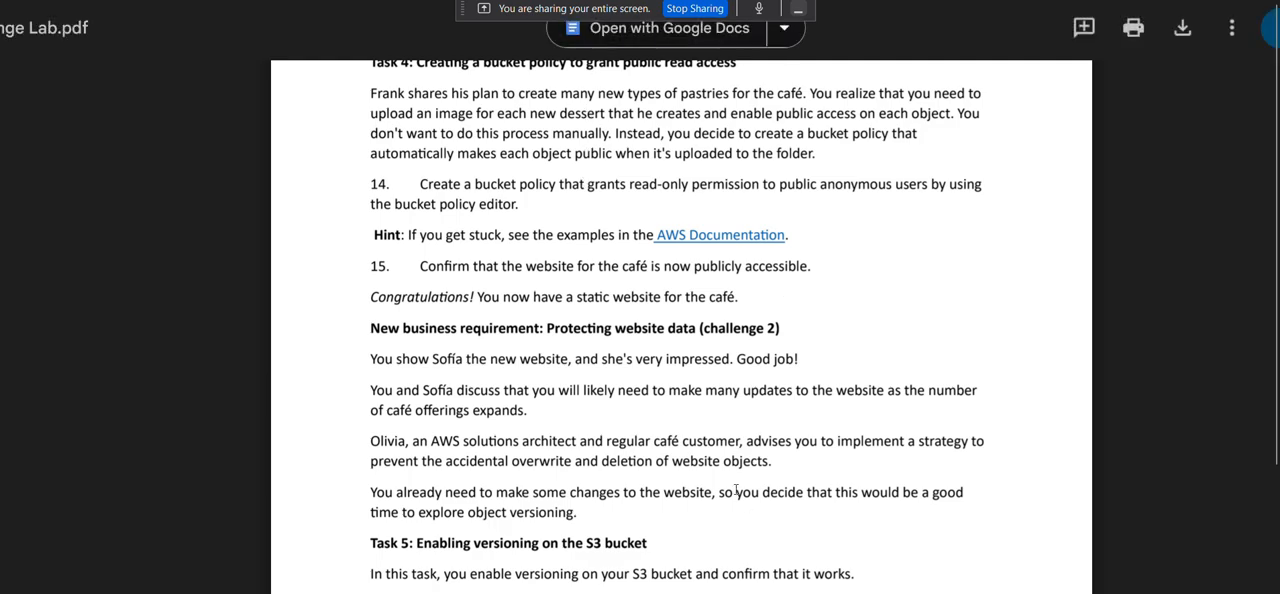
{"action": "scroll", "coordinate": [727, 474], "scroll_direction": "down", "scroll_amount": 1}
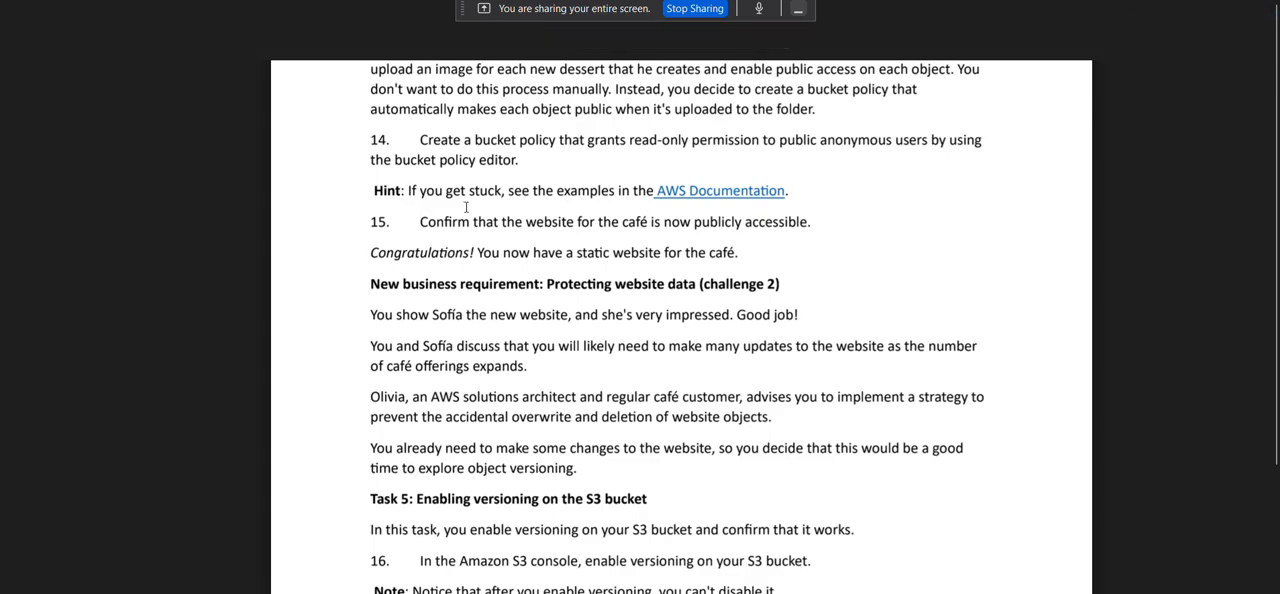
{"action": "right_click", "coordinate": [709, 195]}
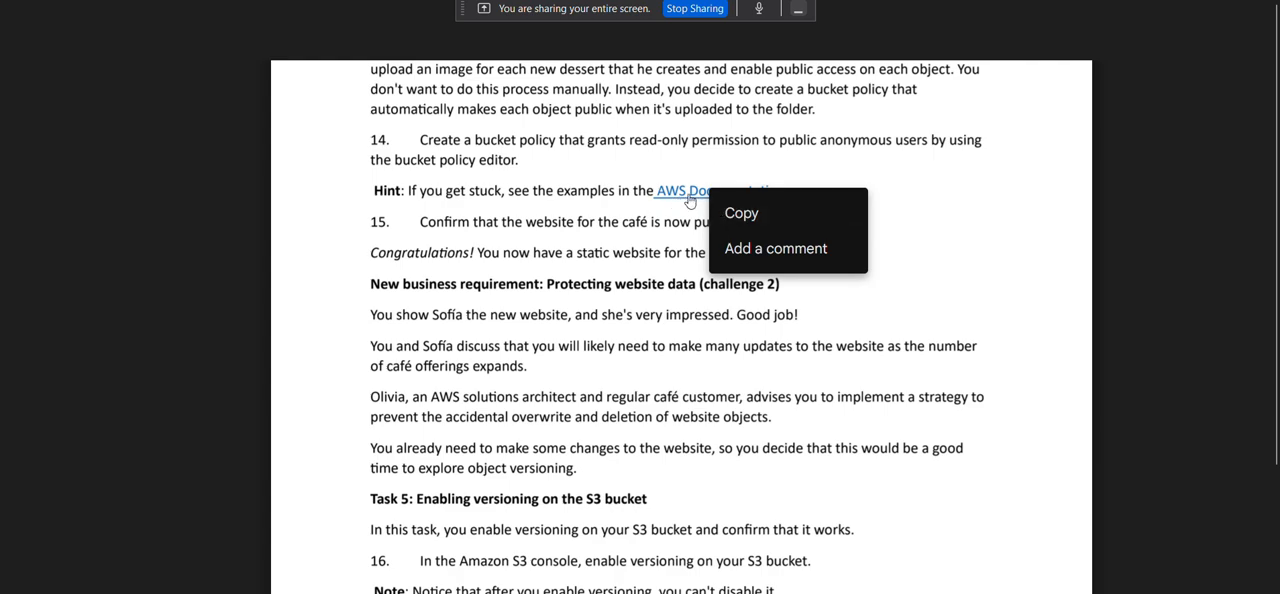
{"action": "left_click", "coordinate": [690, 193]}
{"action": "left_click", "coordinate": [690, 193]}
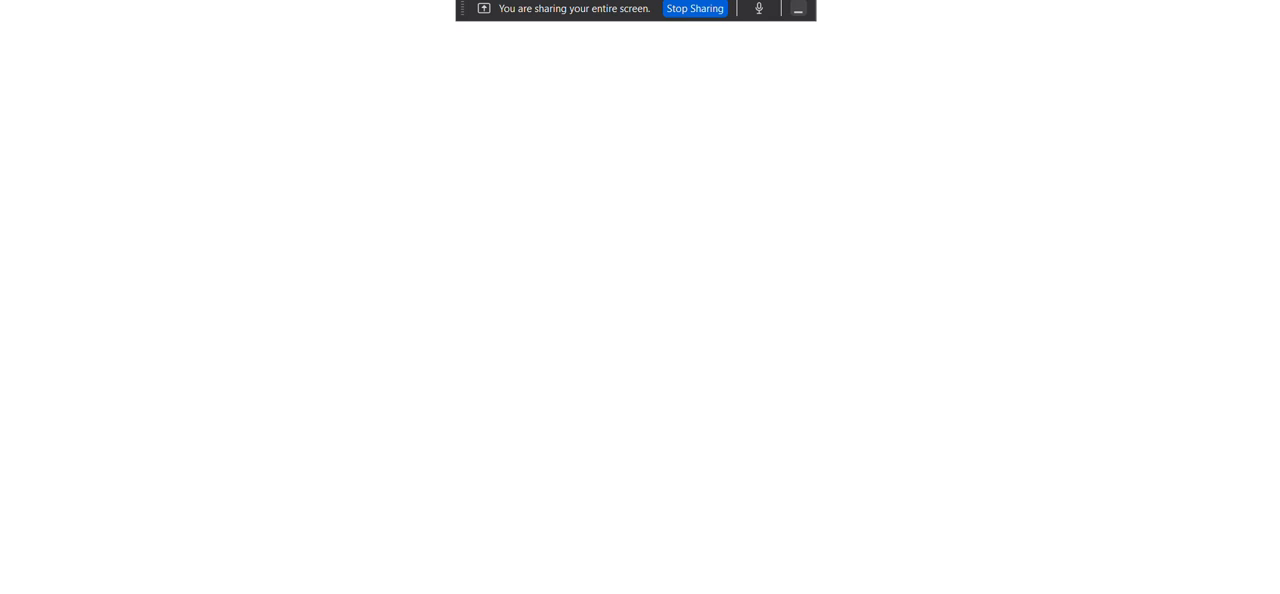
{"action": "key", "text": "alt+Tab"}
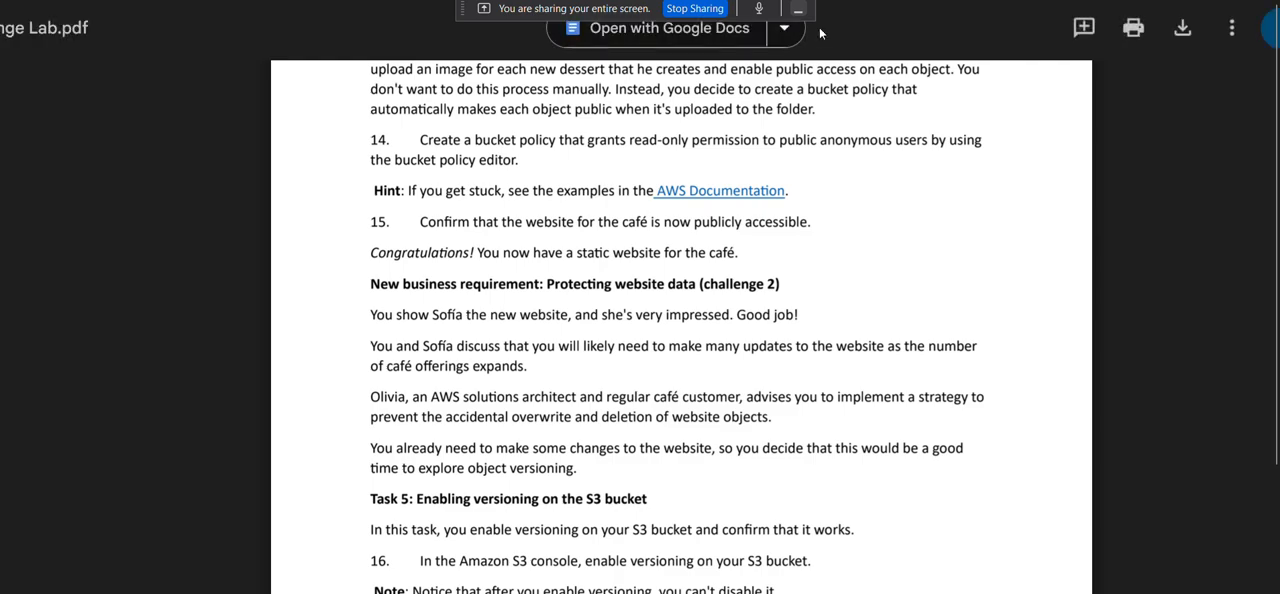
Switch to the S3 console and open the bucket policy of cafebucketworkshop001 for editing.
{"action": "left_click", "coordinate": [885, 1]}
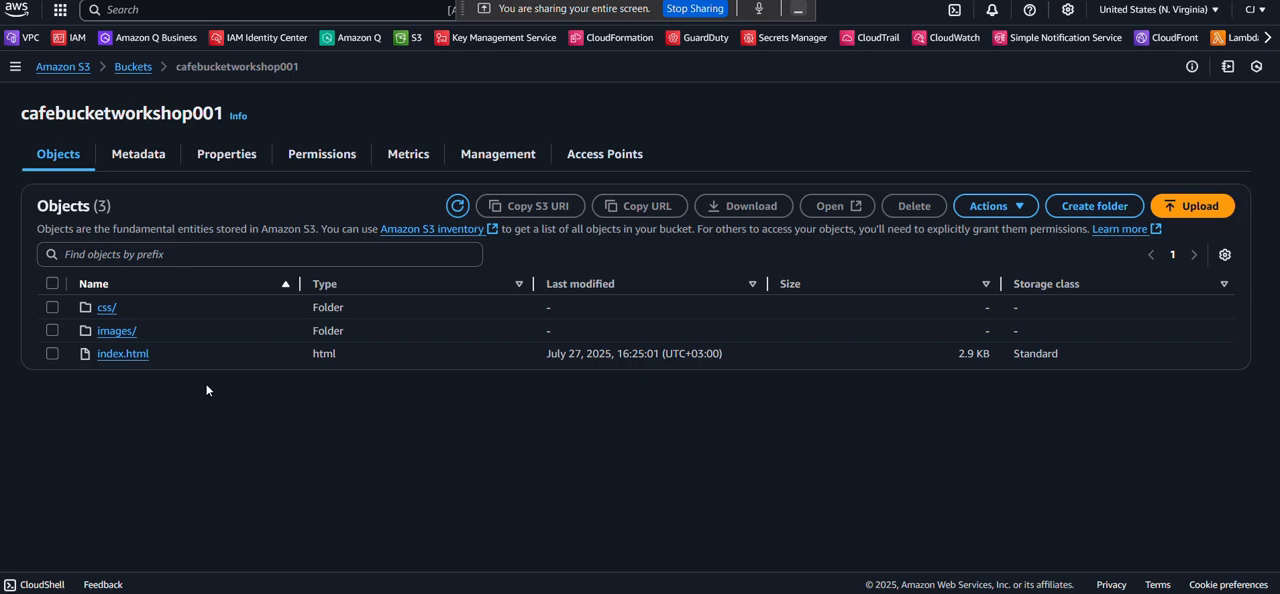
{"action": "left_click", "coordinate": [314, 164]}
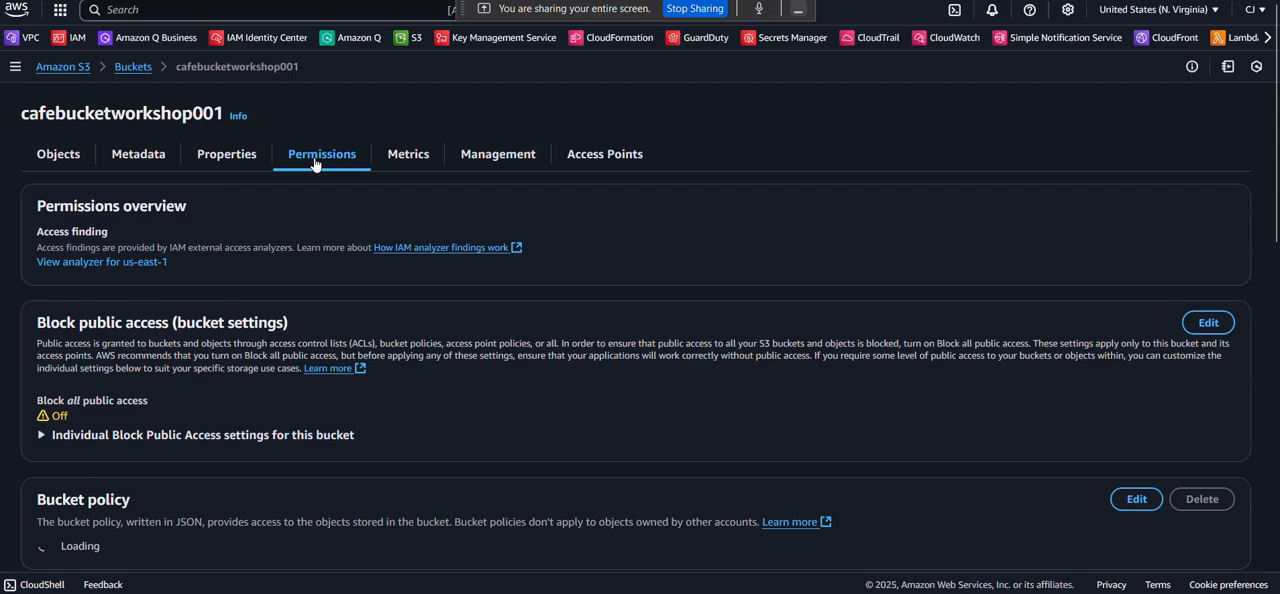
{"action": "scroll", "coordinate": [334, 256], "scroll_direction": "down", "scroll_amount": 3}
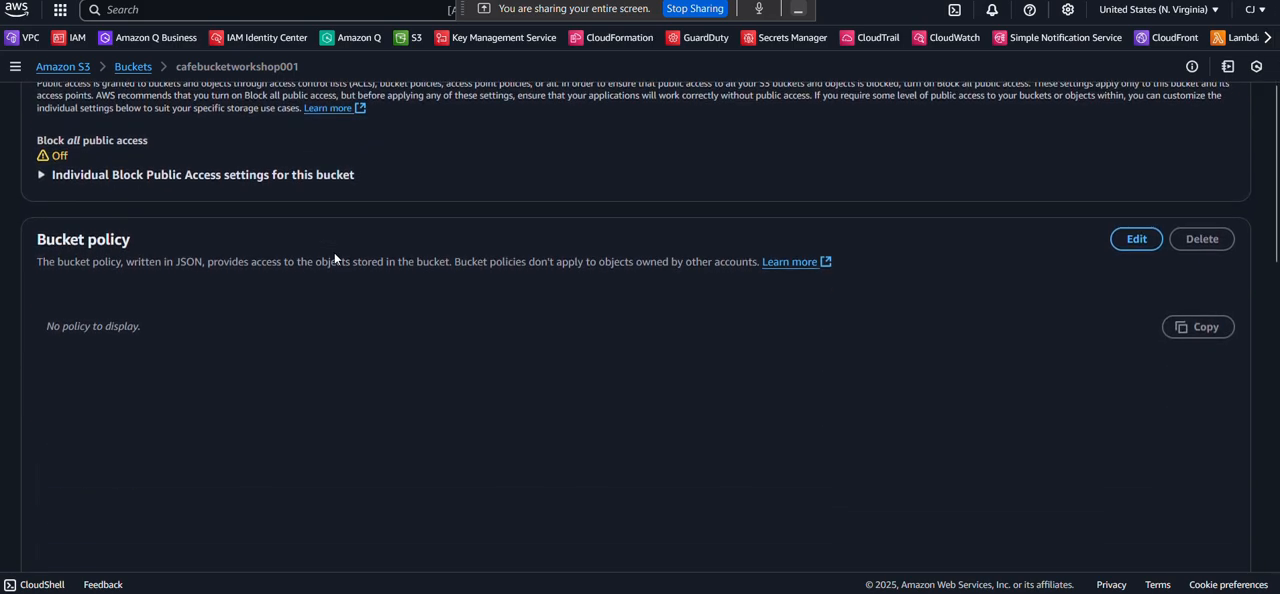
{"action": "scroll", "coordinate": [220, 236], "scroll_direction": "down", "scroll_amount": 1}
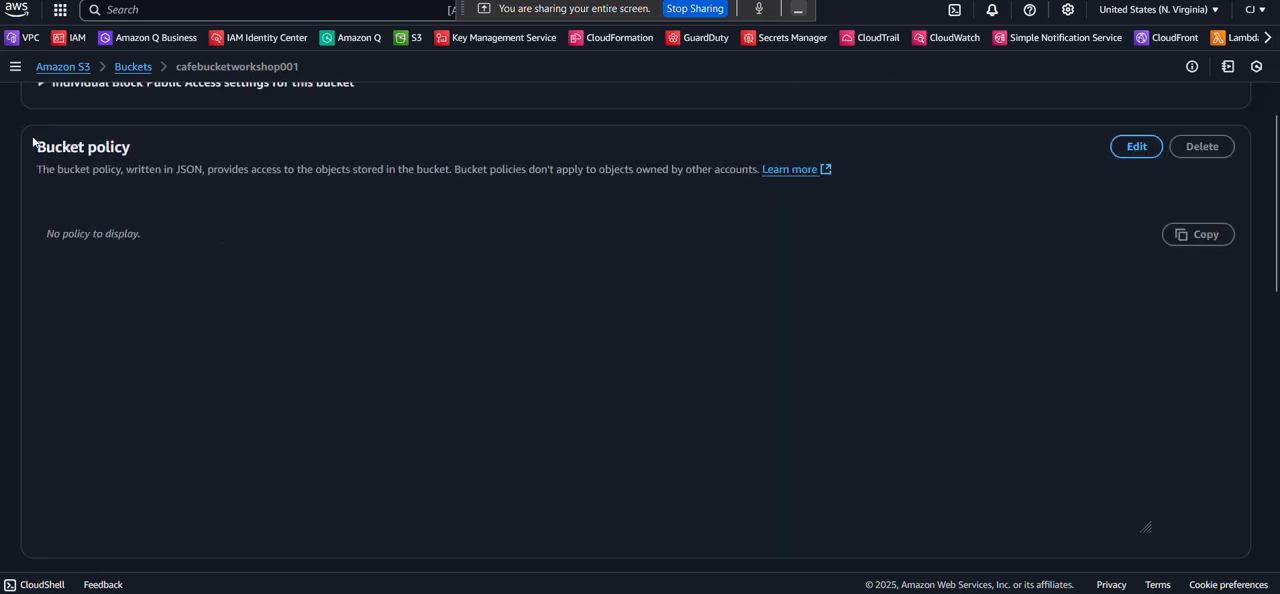
{"action": "left_click", "coordinate": [1136, 147]}
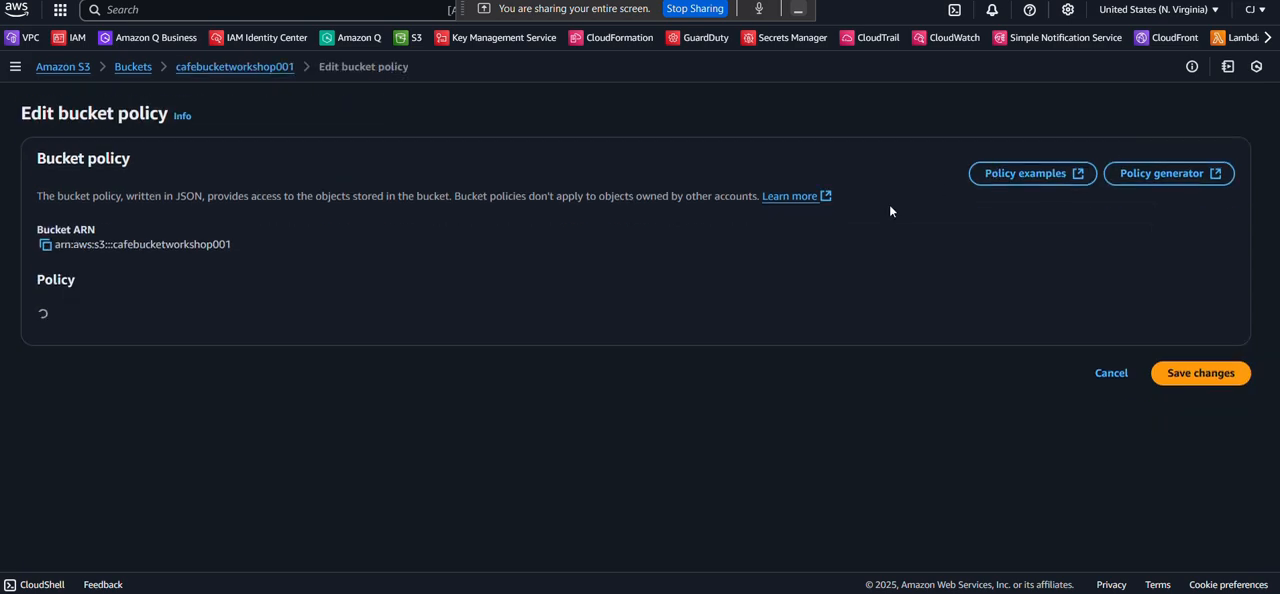
{"action": "scroll", "coordinate": [705, 264], "scroll_direction": "down", "scroll_amount": 1}
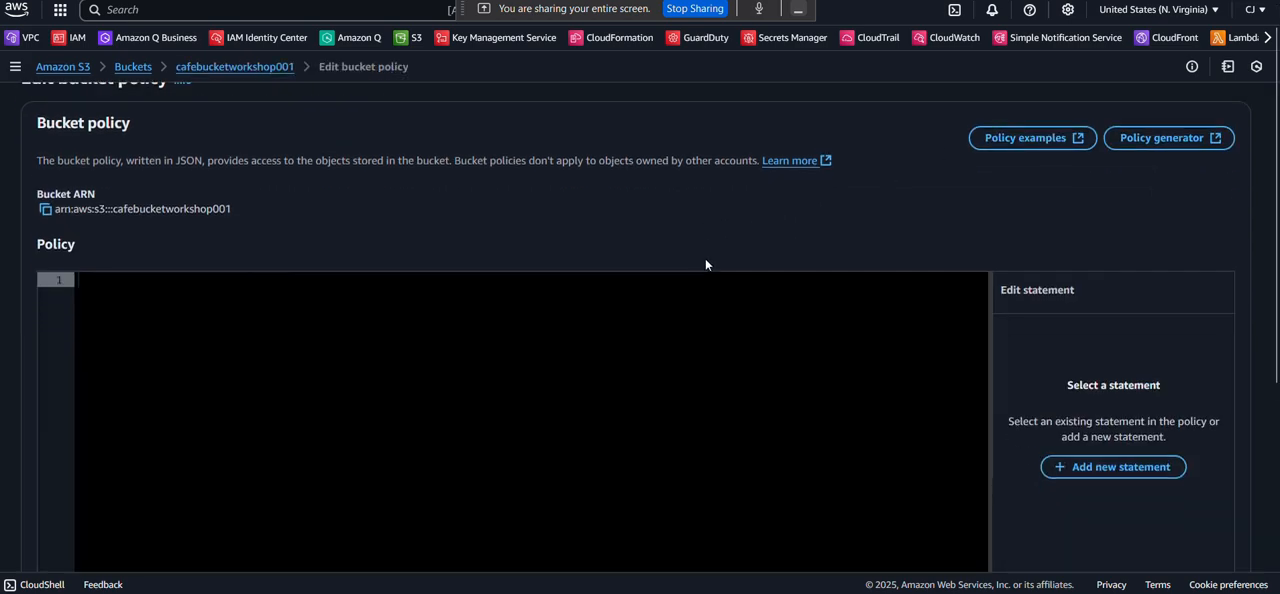
{"action": "left_click", "coordinate": [401, 284]}
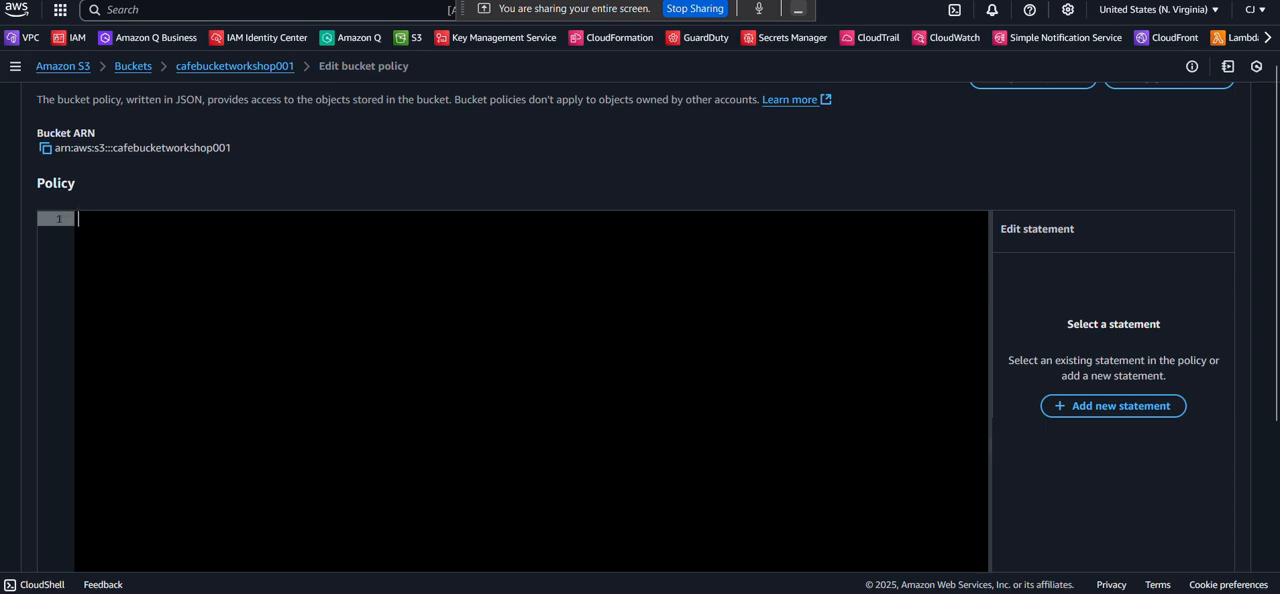
Copy the PublicReadGetObject example policy from Step 4 of the AWS documentation and paste it into the bucket's policy editor.
{"action": "key", "text": "alt+Tab"}
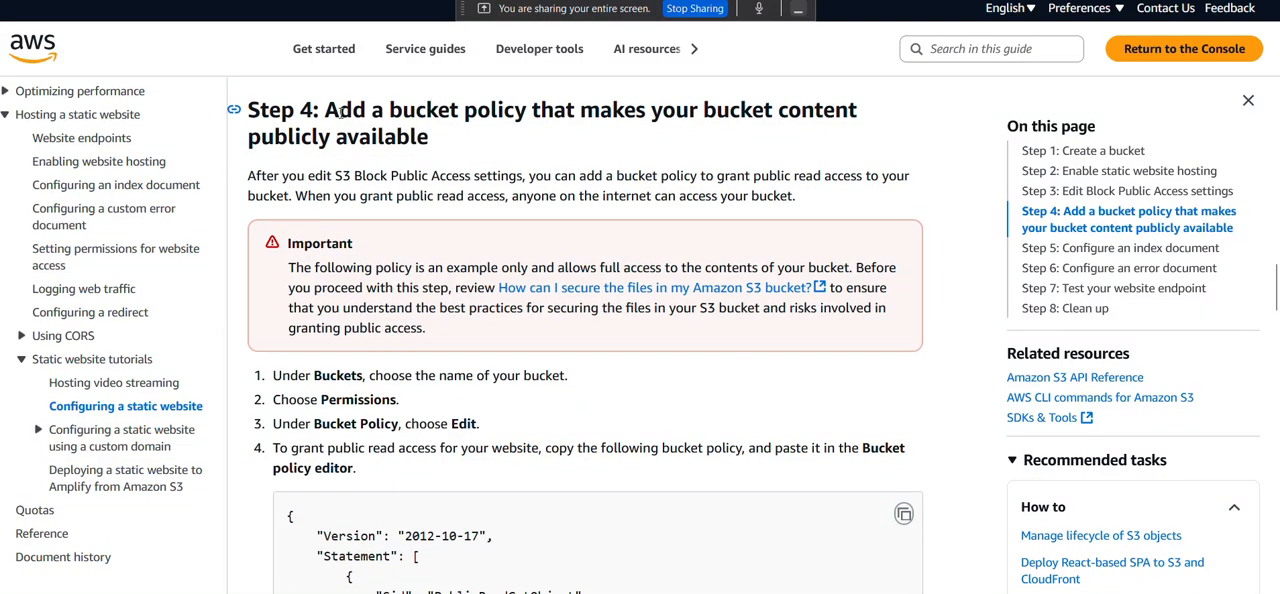
{"action": "scroll", "coordinate": [340, 114], "scroll_direction": "up", "scroll_amount": 1}
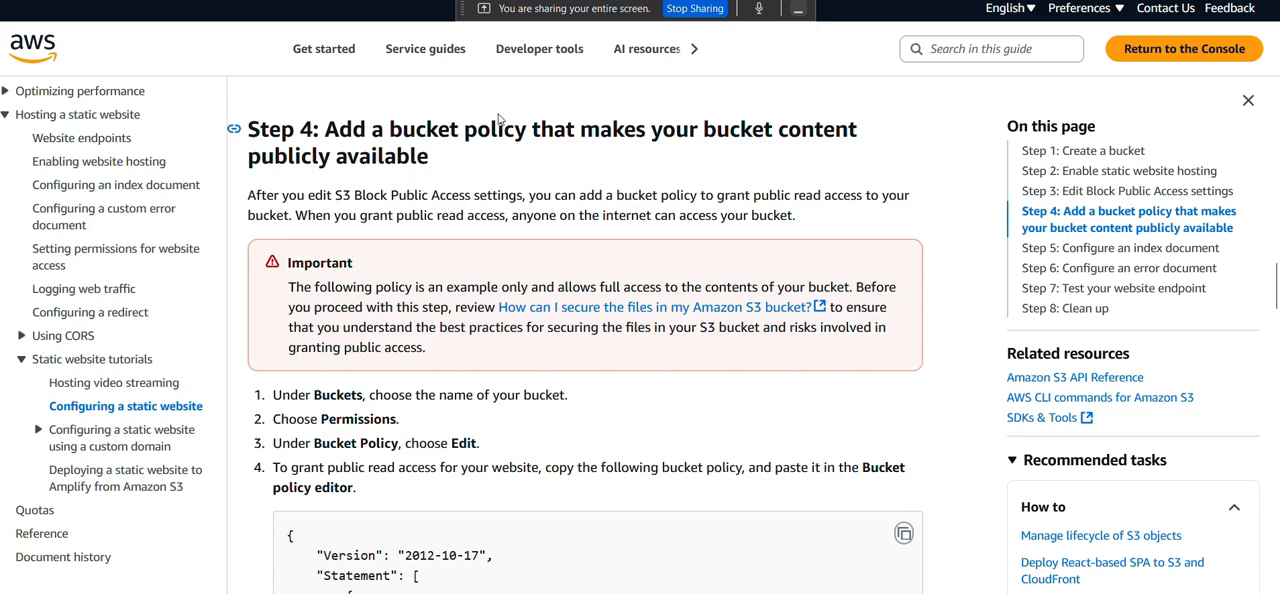
{"action": "scroll", "coordinate": [486, 150], "scroll_direction": "down", "scroll_amount": 1}
{"action": "scroll", "coordinate": [481, 254], "scroll_direction": "down", "scroll_amount": 3}
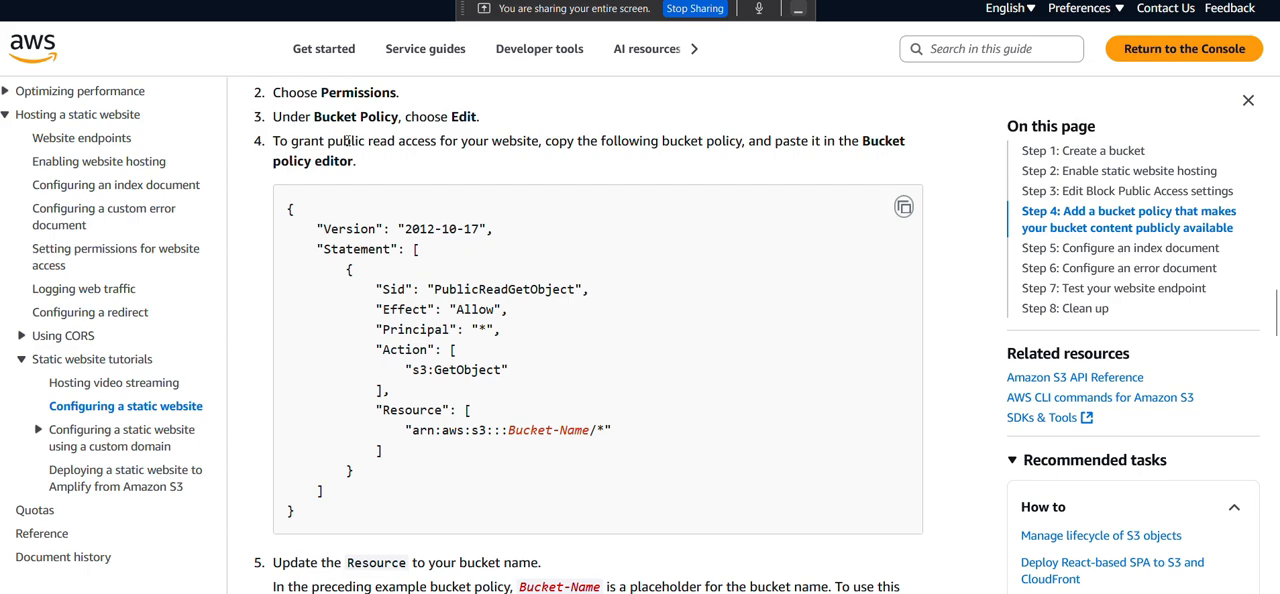
{"action": "scroll", "coordinate": [515, 203], "scroll_direction": "down", "scroll_amount": 1}
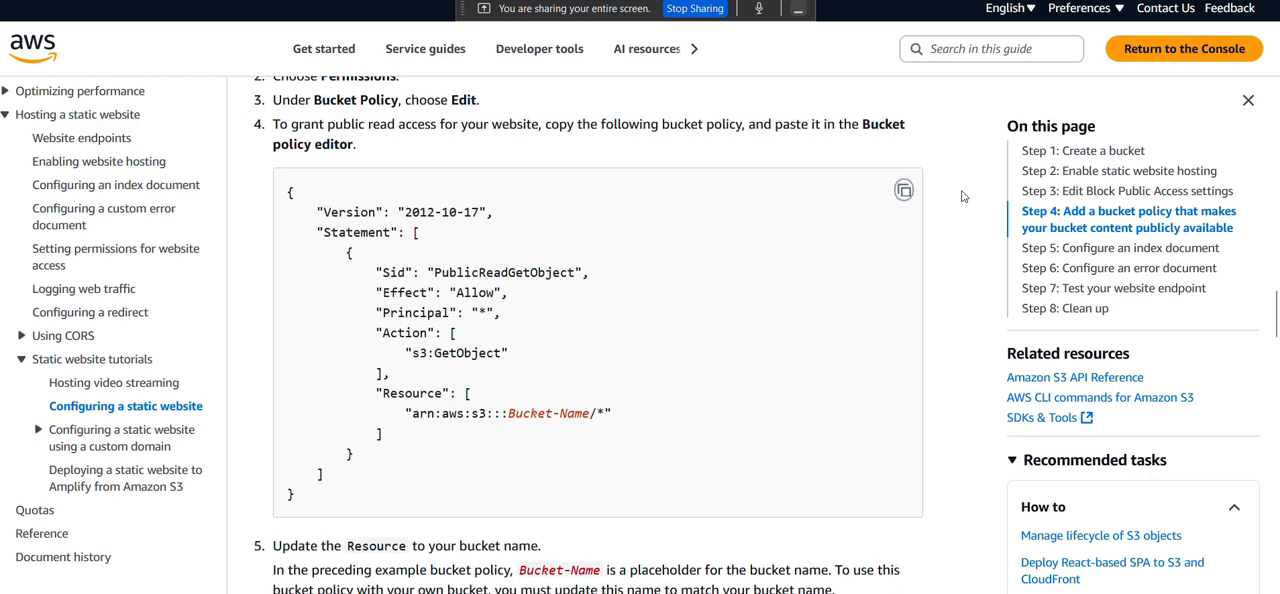
{"action": "left_click", "coordinate": [911, 192]}
{"action": "left_click", "coordinate": [907, 191]}
{"action": "left_click", "coordinate": [400, 2]}
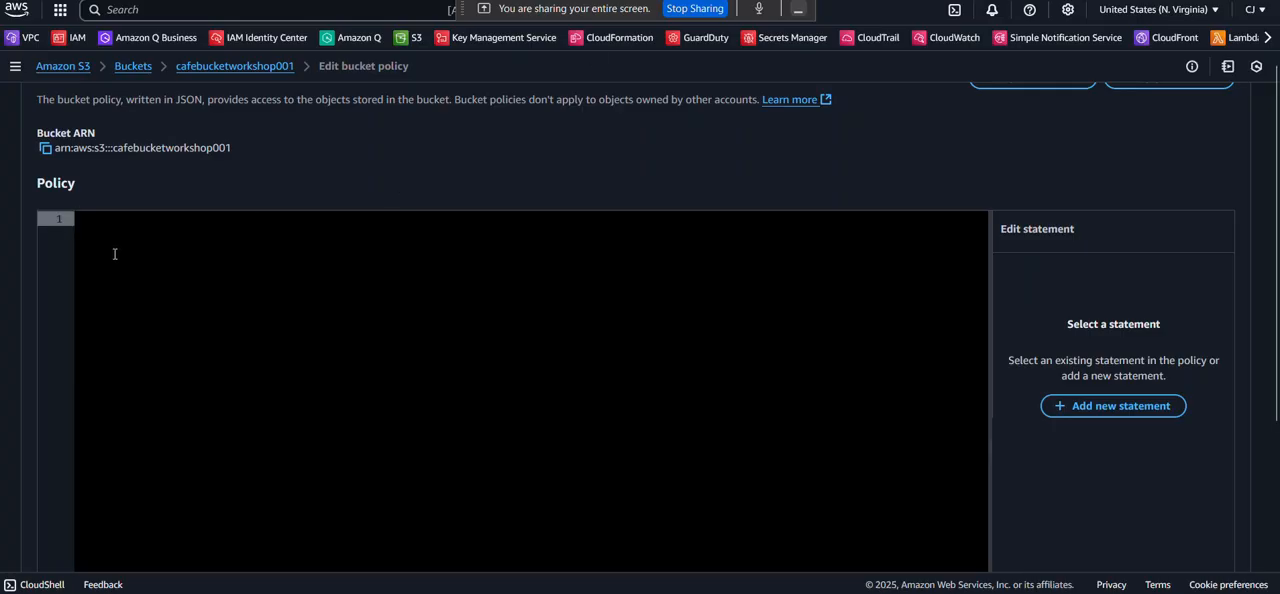
{"action": "key", "text": "ctrl+v"}
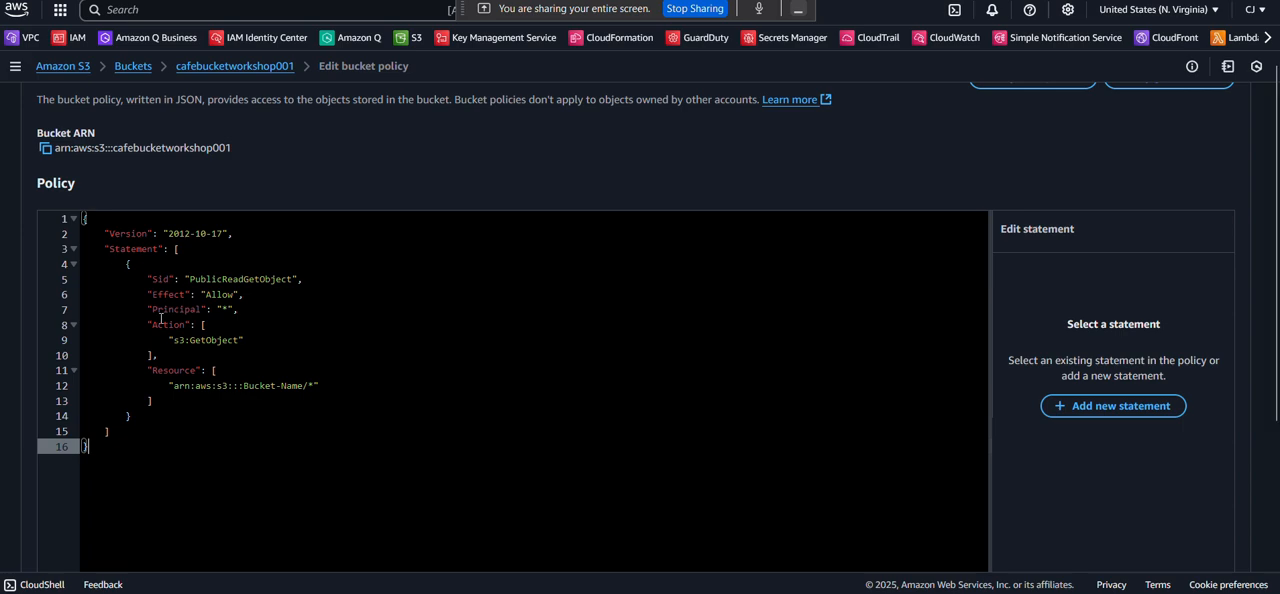
Replace the placeholder ARN in the policy's Resource with the copied bucket ARN, giving arn:aws:s3:::cafebucketworkshop001/*.
{"action": "scroll", "coordinate": [229, 345], "scroll_direction": "down", "scroll_amount": 1}
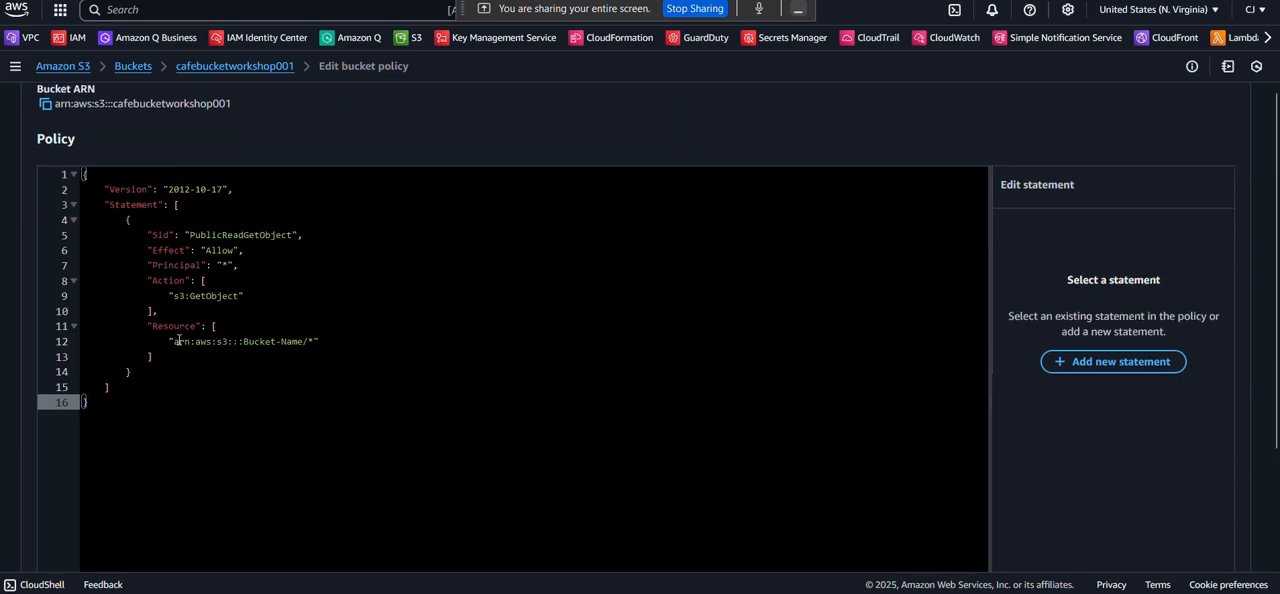
{"action": "scroll", "coordinate": [289, 344], "scroll_direction": "up", "scroll_amount": 3}
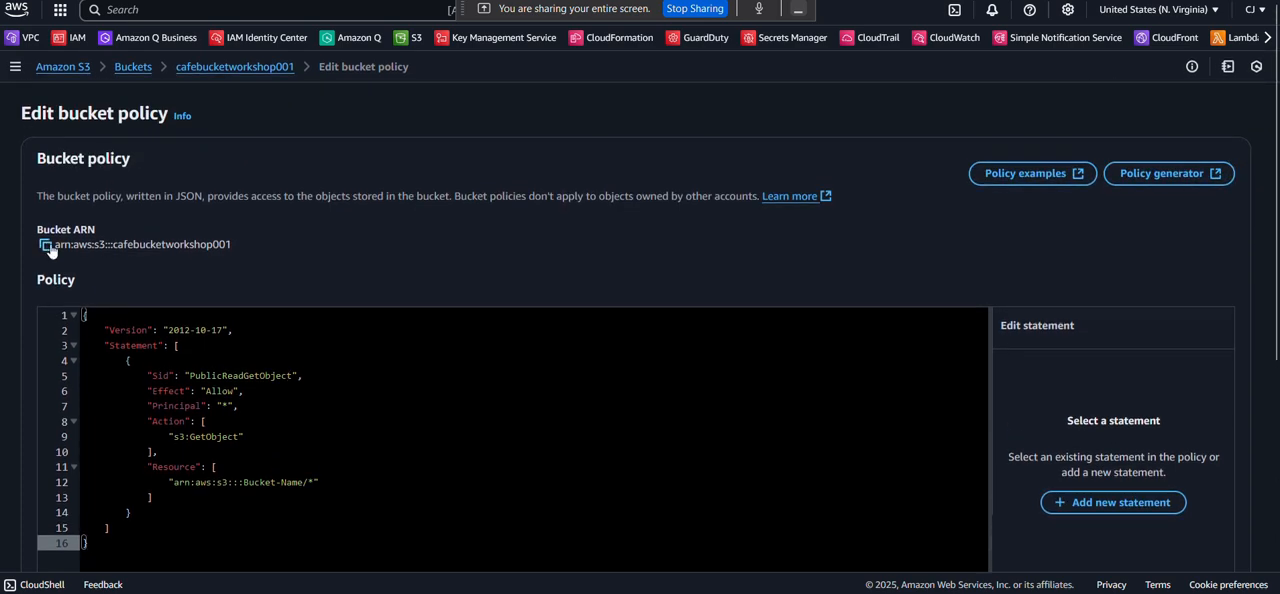
{"action": "left_click", "coordinate": [45, 244]}
{"action": "scroll", "coordinate": [140, 330], "scroll_direction": "down", "scroll_amount": 3}
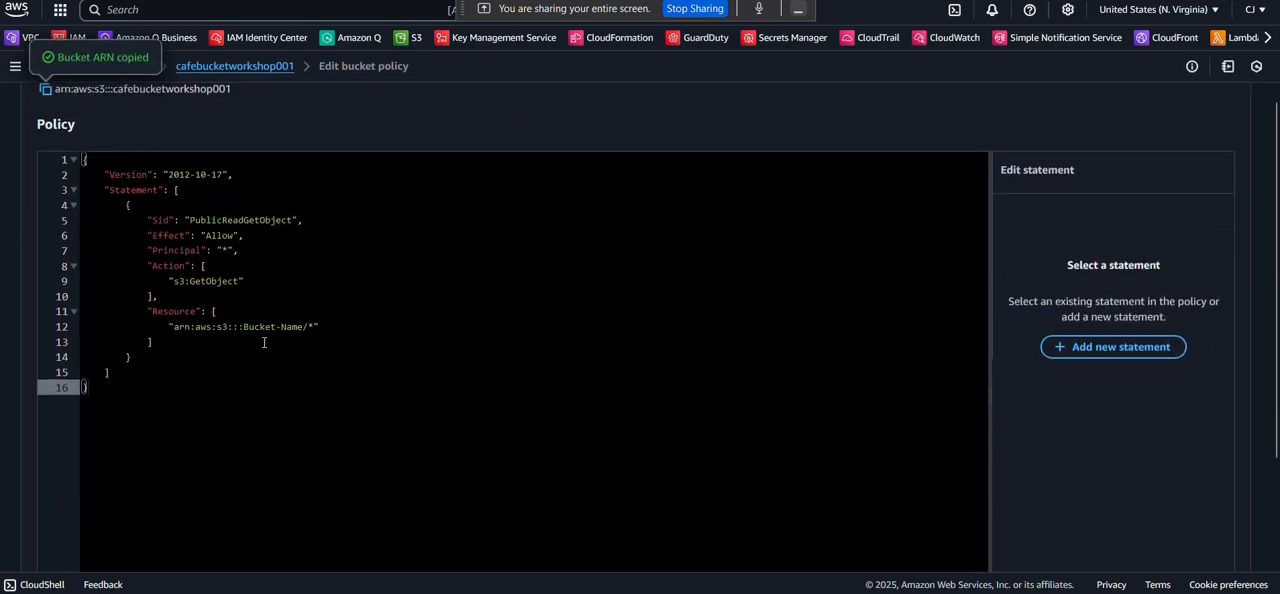
{"action": "left_click", "coordinate": [303, 327]}
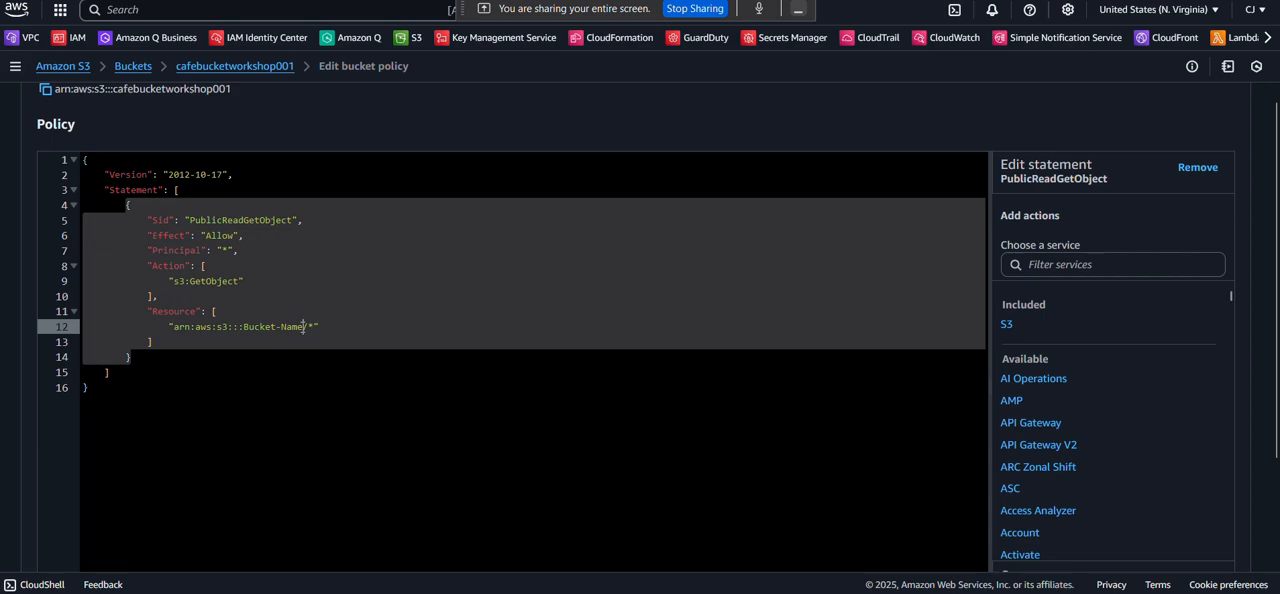
{"action": "double_click", "coordinate": [300, 327]}
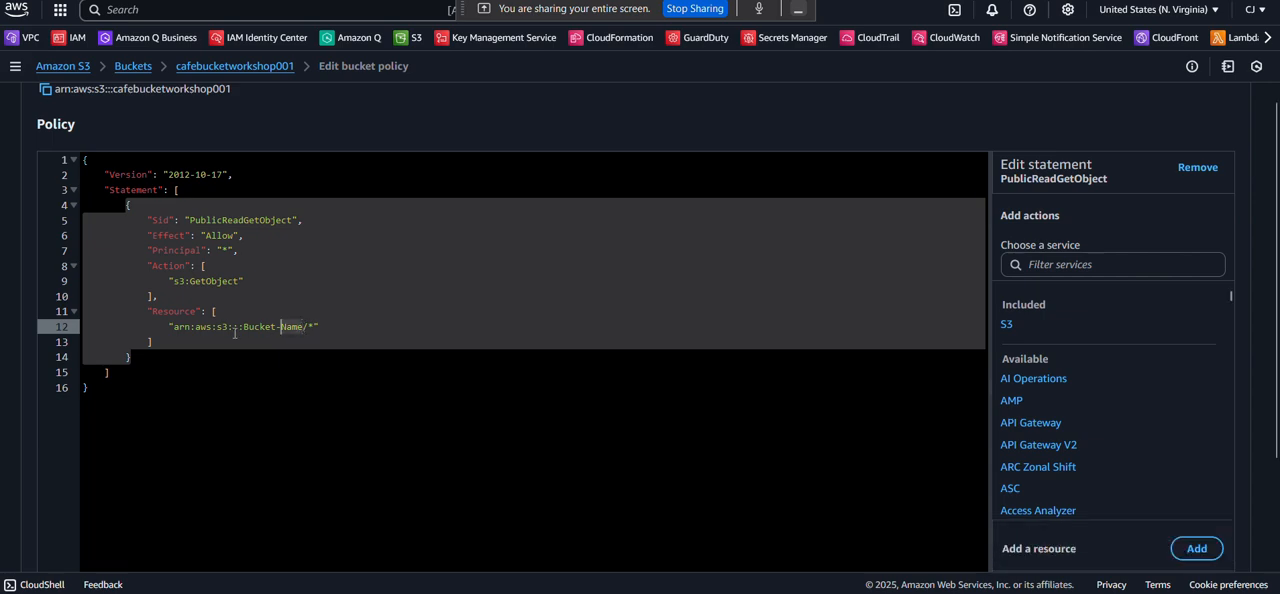
{"action": "left_click_drag", "start_coordinate": [235, 333], "coordinate": [173, 328]}
{"action": "key", "text": "ctrl+v"}
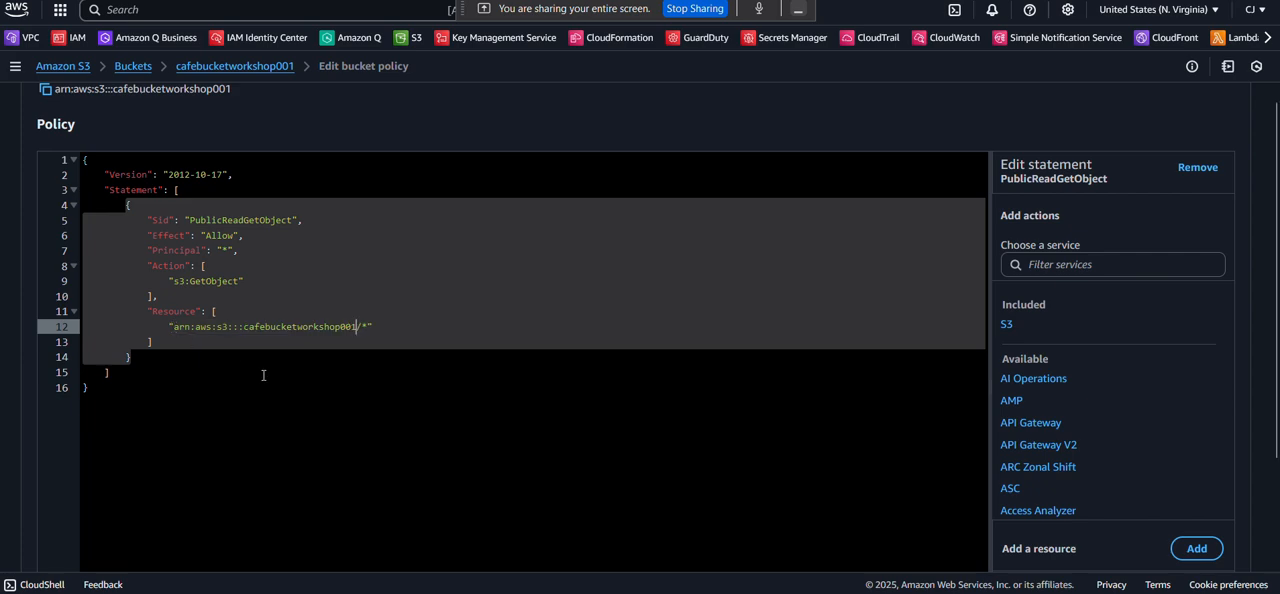
Review the completed public-read policy, save it to cafebucketworkshop001, and dismiss the notification.
{"action": "scroll", "coordinate": [264, 376], "scroll_direction": "up", "scroll_amount": 1}
{"action": "scroll", "coordinate": [264, 376], "scroll_direction": "up", "scroll_amount": 2}
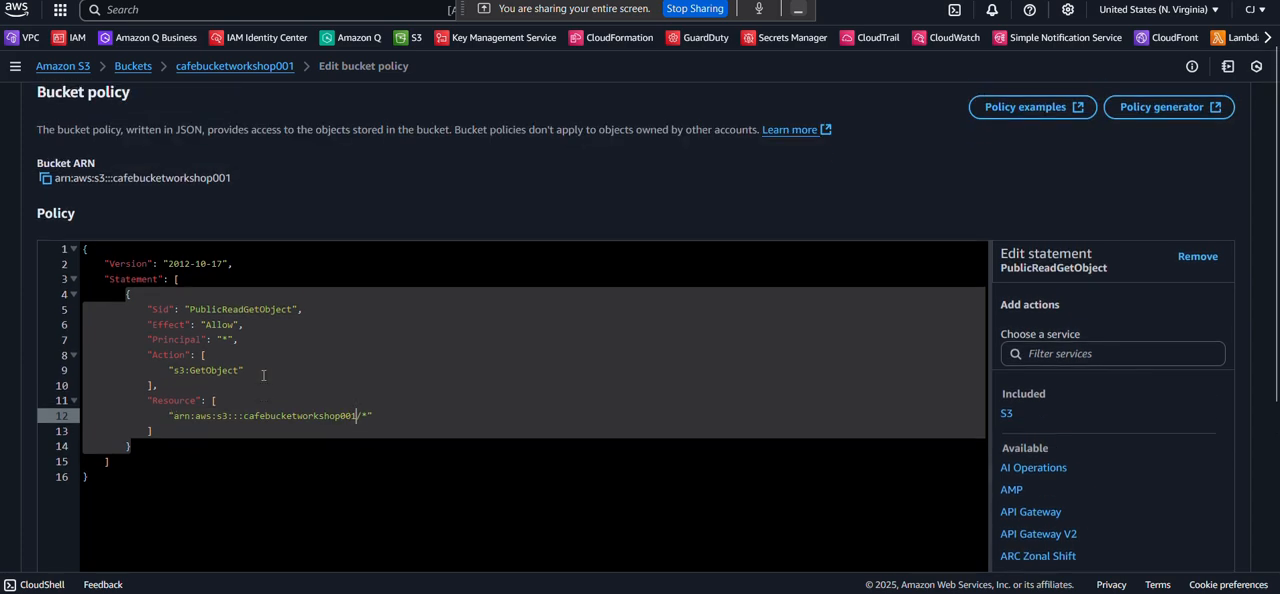
{"action": "scroll", "coordinate": [264, 376], "scroll_direction": "down", "scroll_amount": 1}
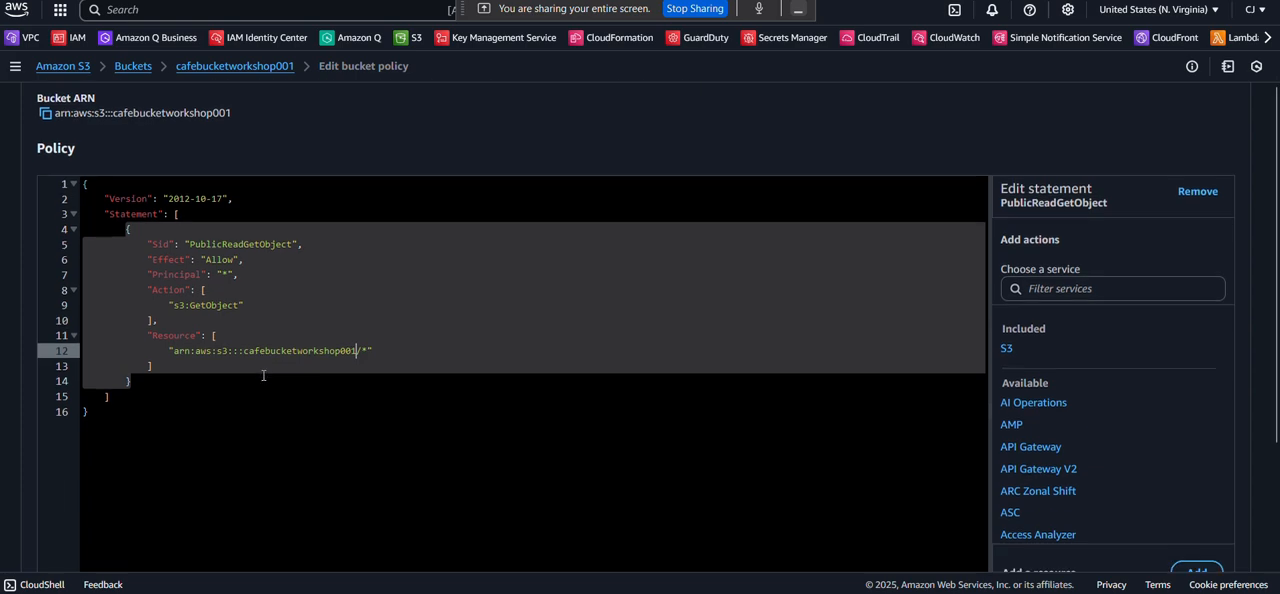
{"action": "right_click", "coordinate": [264, 376]}
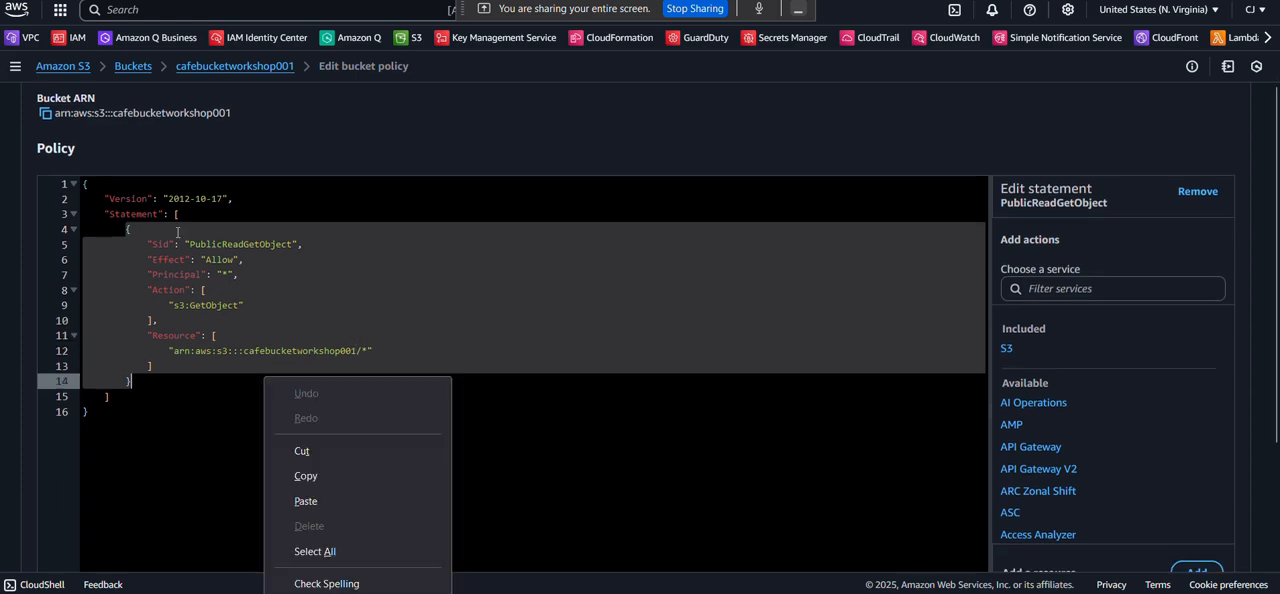
{"action": "left_click", "coordinate": [190, 305]}
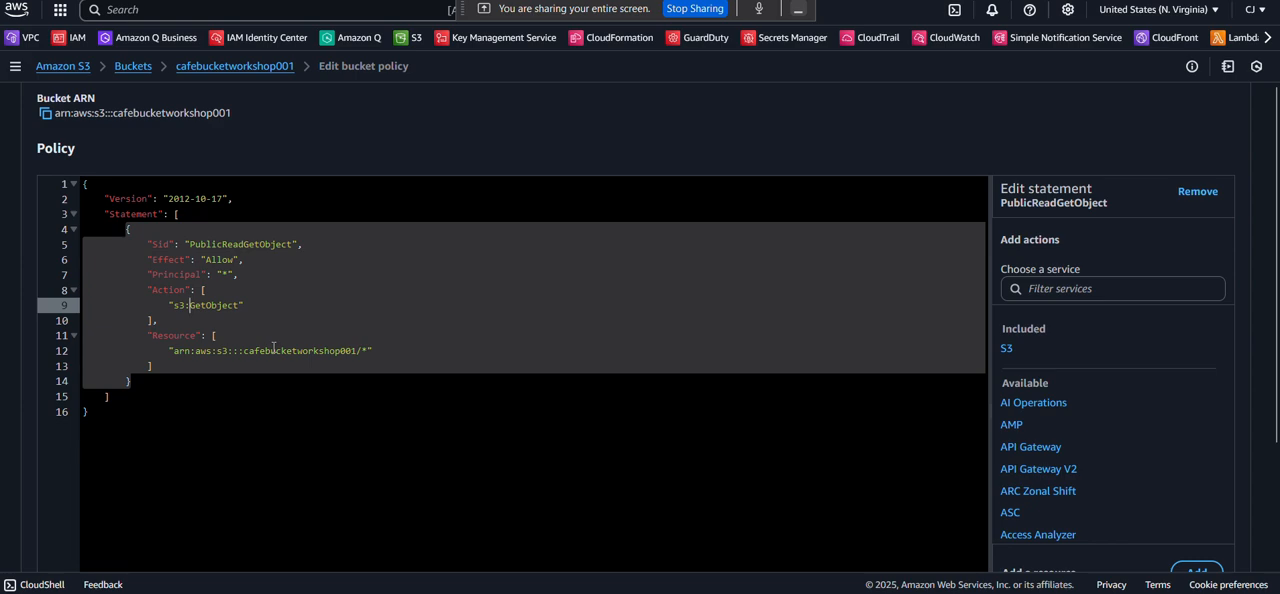
{"action": "scroll", "coordinate": [273, 347], "scroll_direction": "down", "scroll_amount": 1}
{"action": "scroll", "coordinate": [273, 347], "scroll_direction": "down", "scroll_amount": 3}
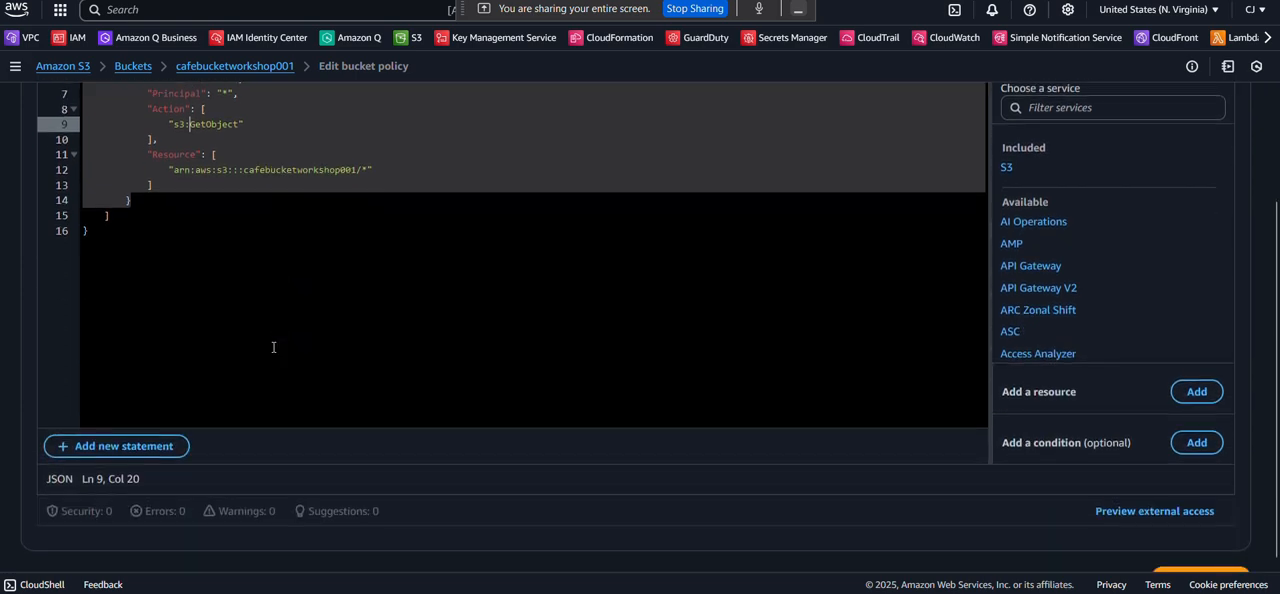
{"action": "scroll", "coordinate": [273, 347], "scroll_direction": "up", "scroll_amount": 2}
{"action": "scroll", "coordinate": [273, 347], "scroll_direction": "down", "scroll_amount": 2}
{"action": "scroll", "coordinate": [273, 347], "scroll_direction": "up", "scroll_amount": 3}
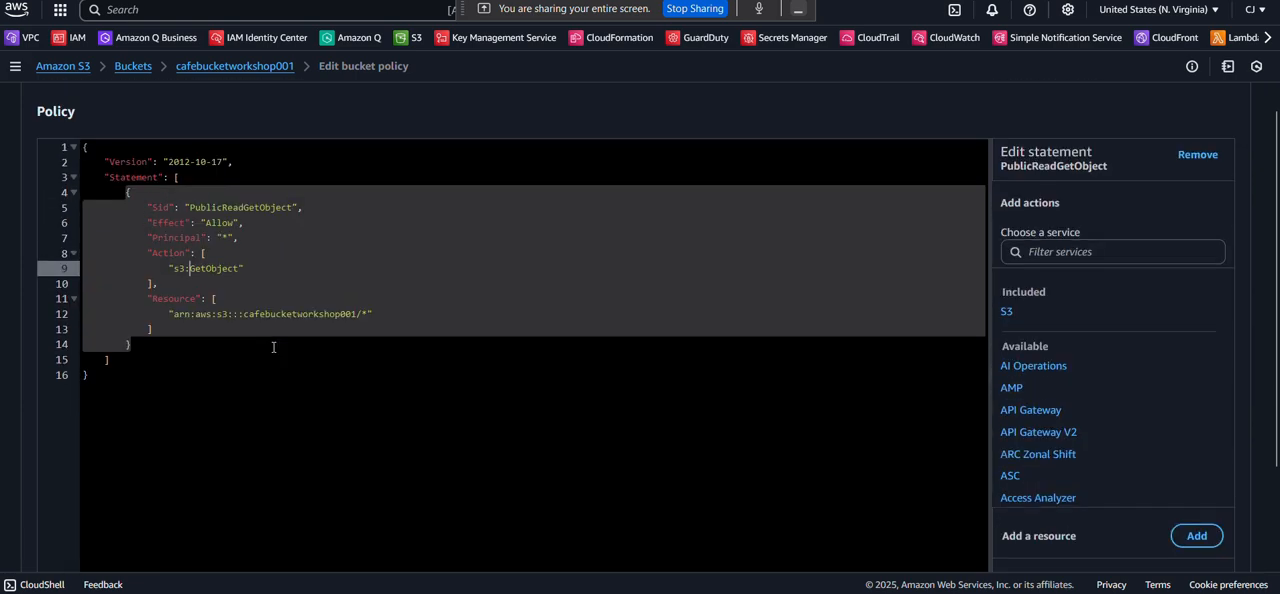
{"action": "scroll", "coordinate": [273, 347], "scroll_direction": "down", "scroll_amount": 5}
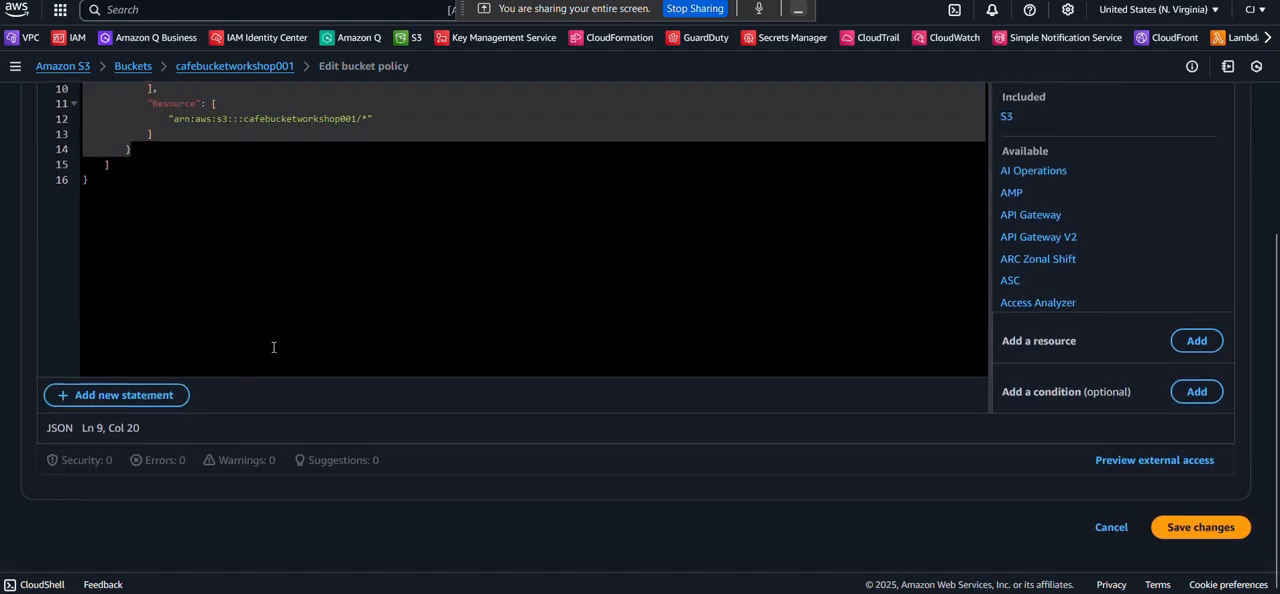
{"action": "left_click", "coordinate": [1201, 539]}
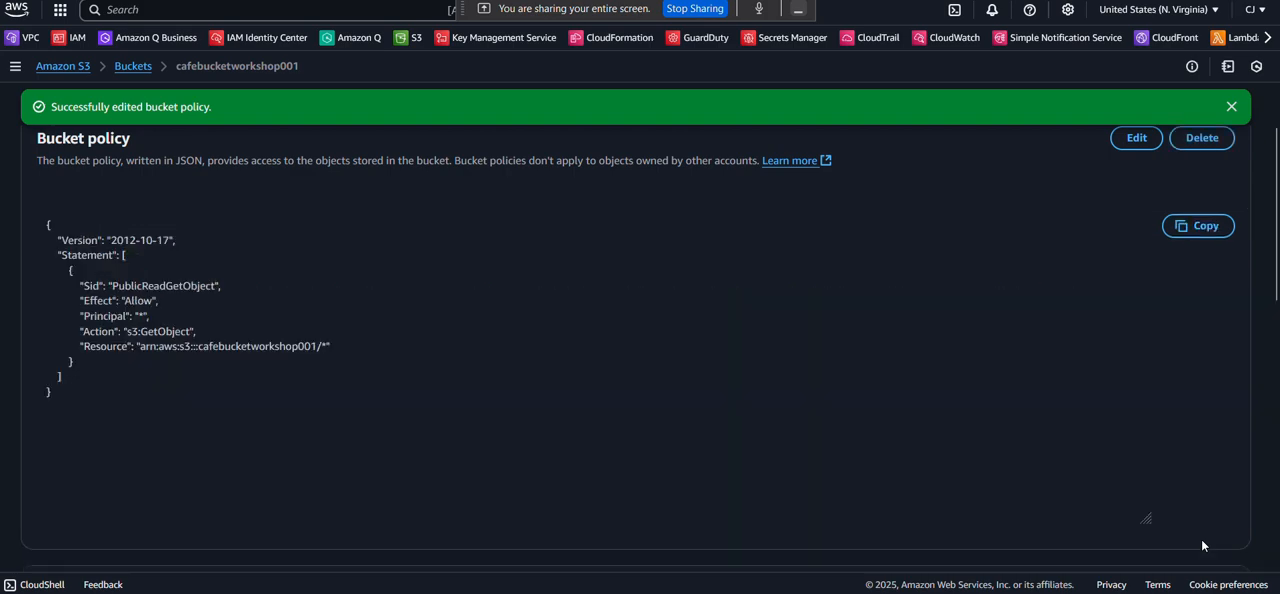
{"action": "left_click", "coordinate": [1231, 106]}
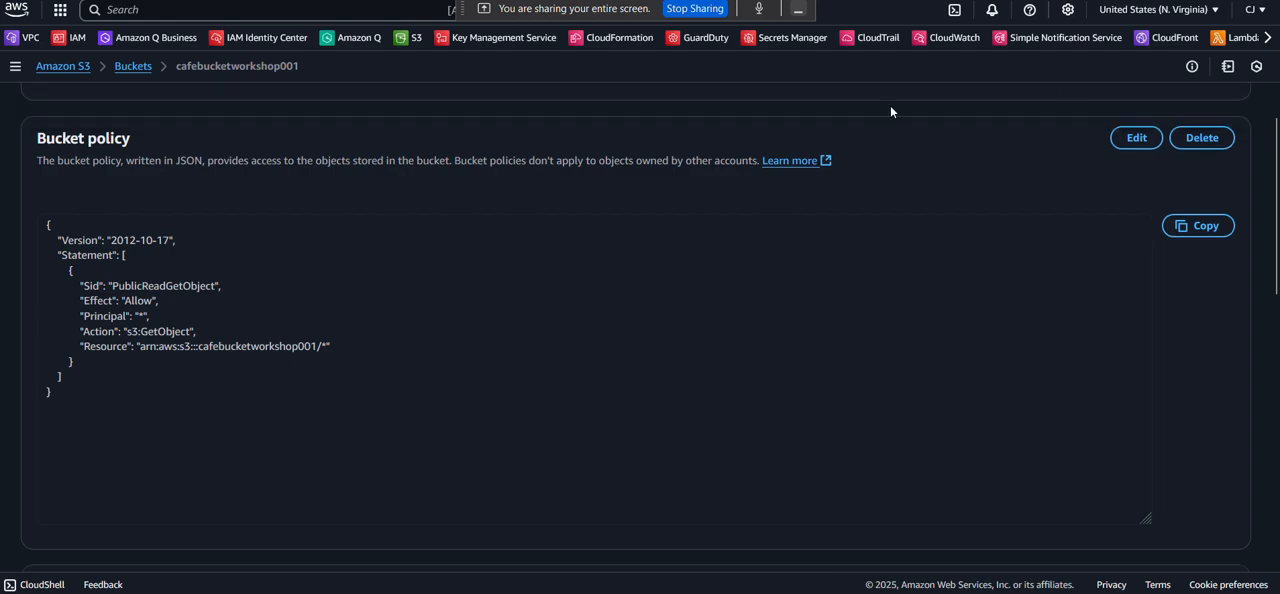
{"action": "scroll", "coordinate": [520, 100], "scroll_direction": "up", "scroll_amount": 4}
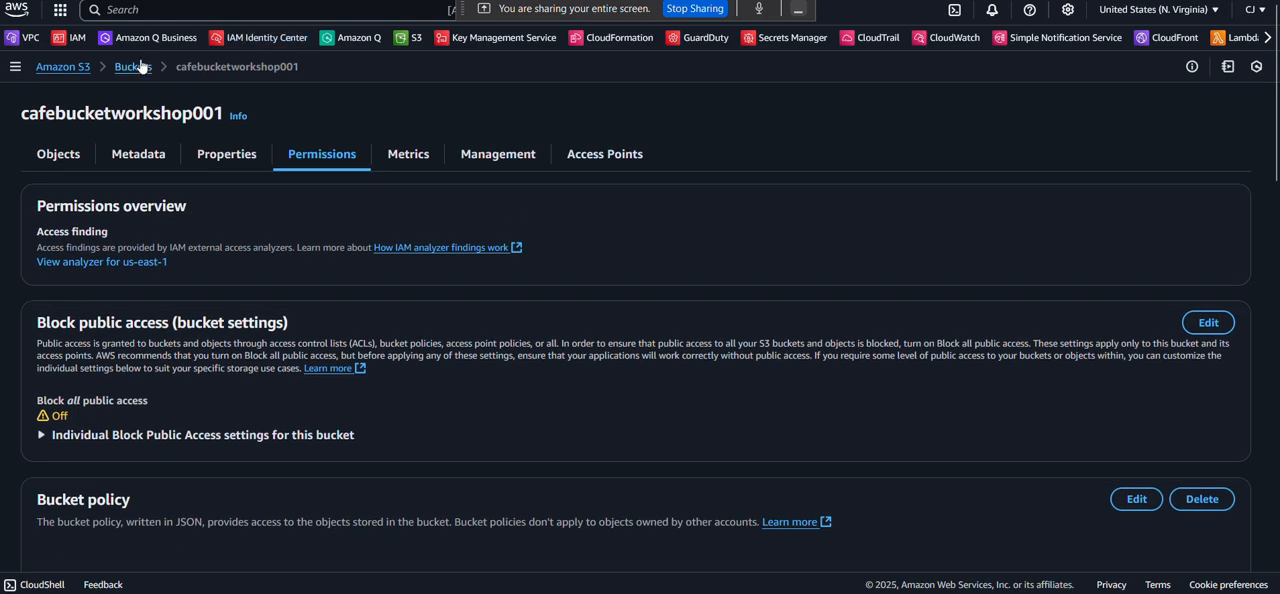
Go back to the bucket list and open the images/ folder of cafebucketworkshop001.
{"action": "left_click", "coordinate": [140, 66]}
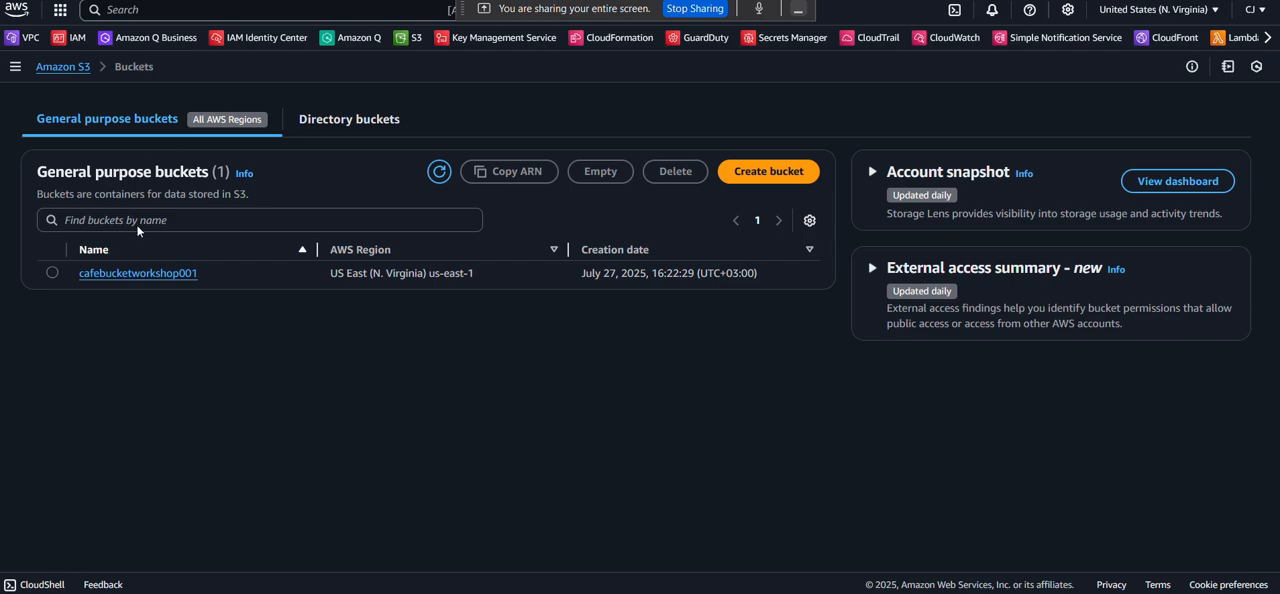
{"action": "left_click", "coordinate": [158, 274]}
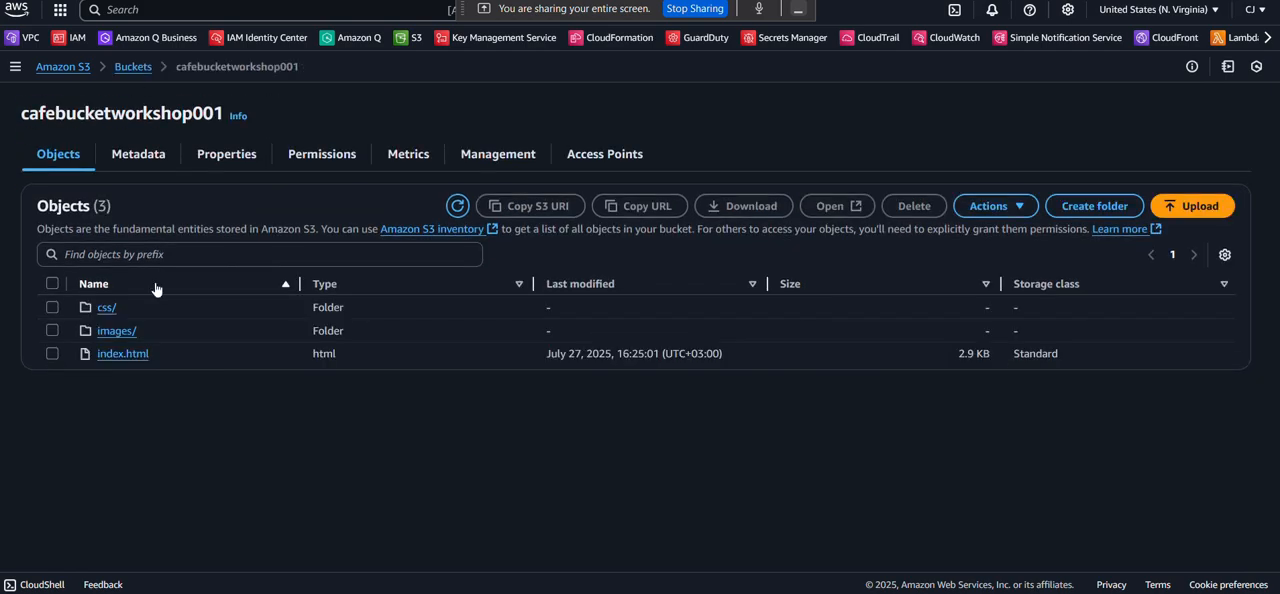
{"action": "left_click", "coordinate": [122, 332]}
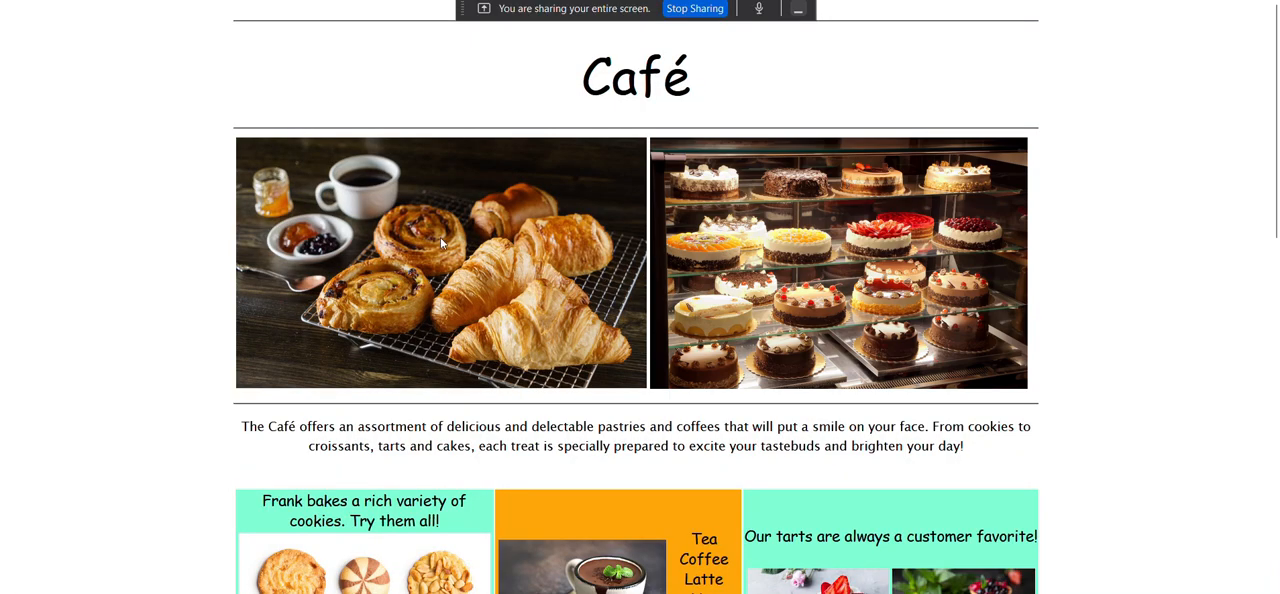
Open the café site's pastries and coffee image in a new tab, check its file name in the address, and return to the café page.
{"action": "right_click", "coordinate": [433, 246]}
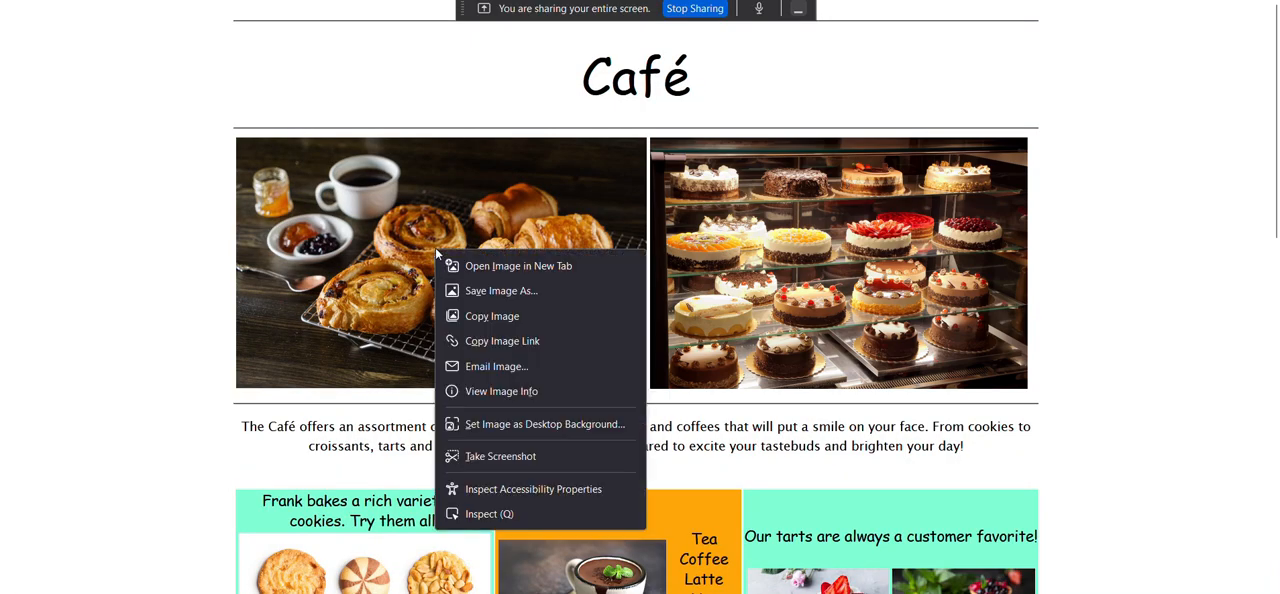
{"action": "left_click", "coordinate": [492, 265]}
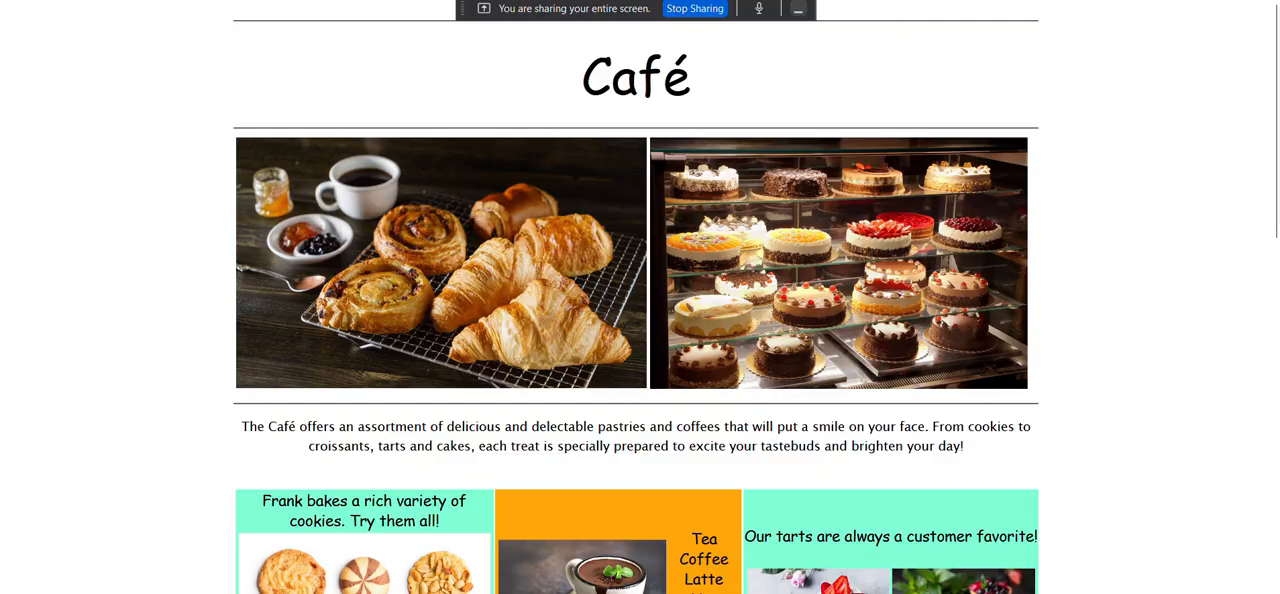
{"action": "left_click", "coordinate": [890, 1]}
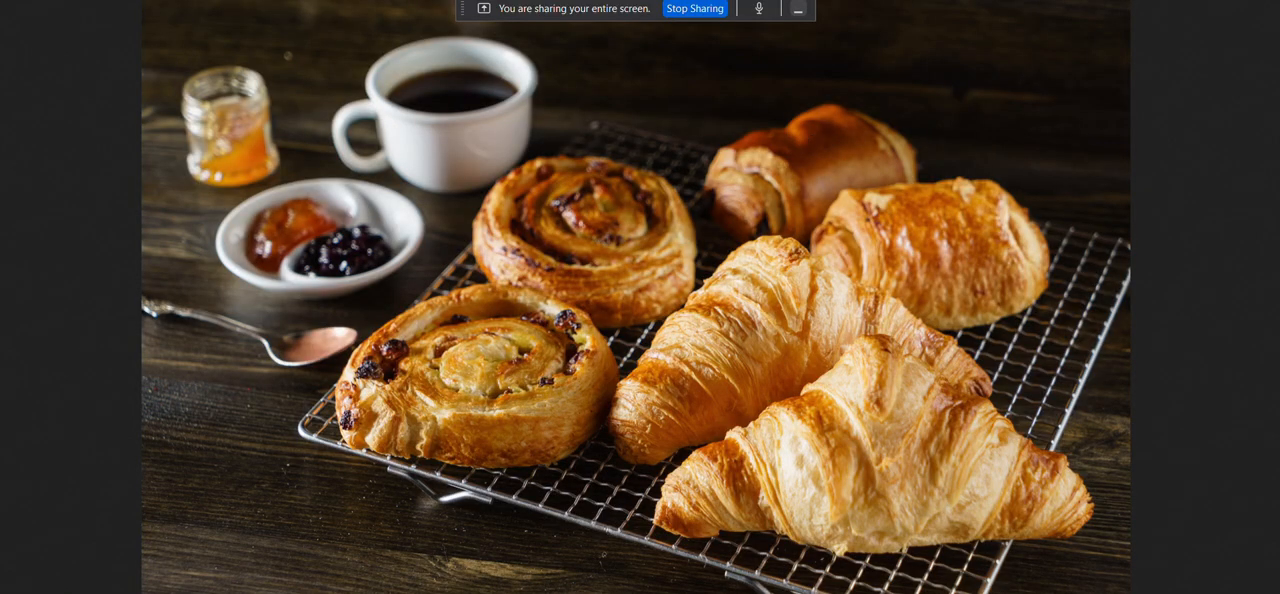
{"action": "mouse_move", "coordinate": [1147, 1]}
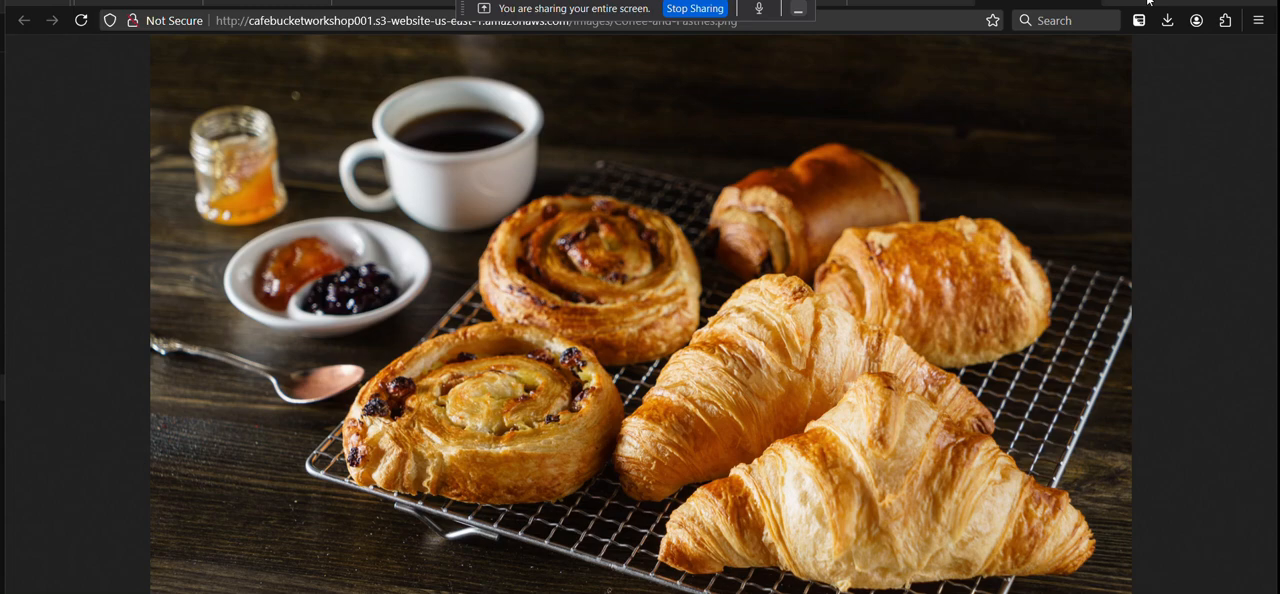
{"action": "key", "text": "F11"}
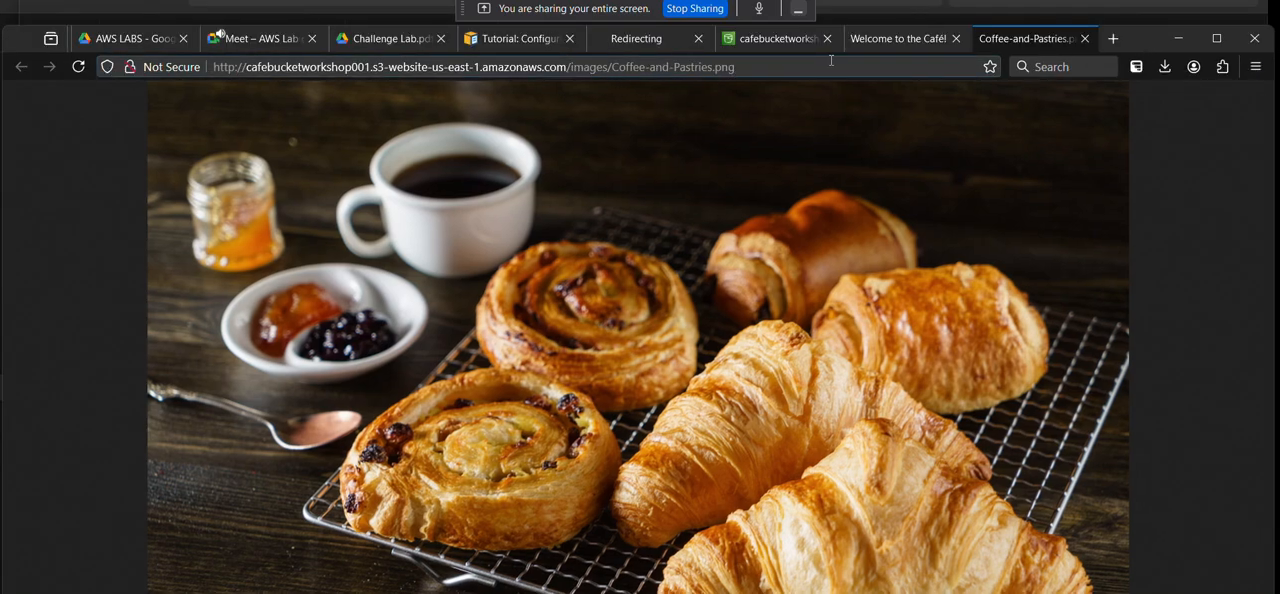
{"action": "left_click", "coordinate": [1216, 38]}
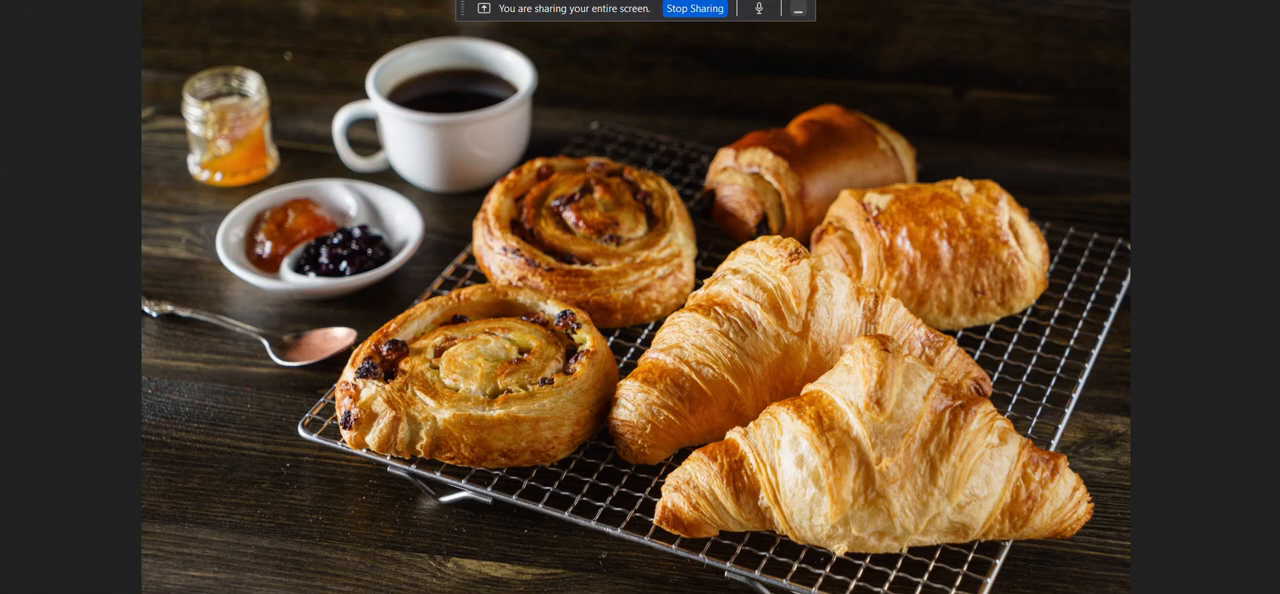
{"action": "key", "text": "alt+Left"}
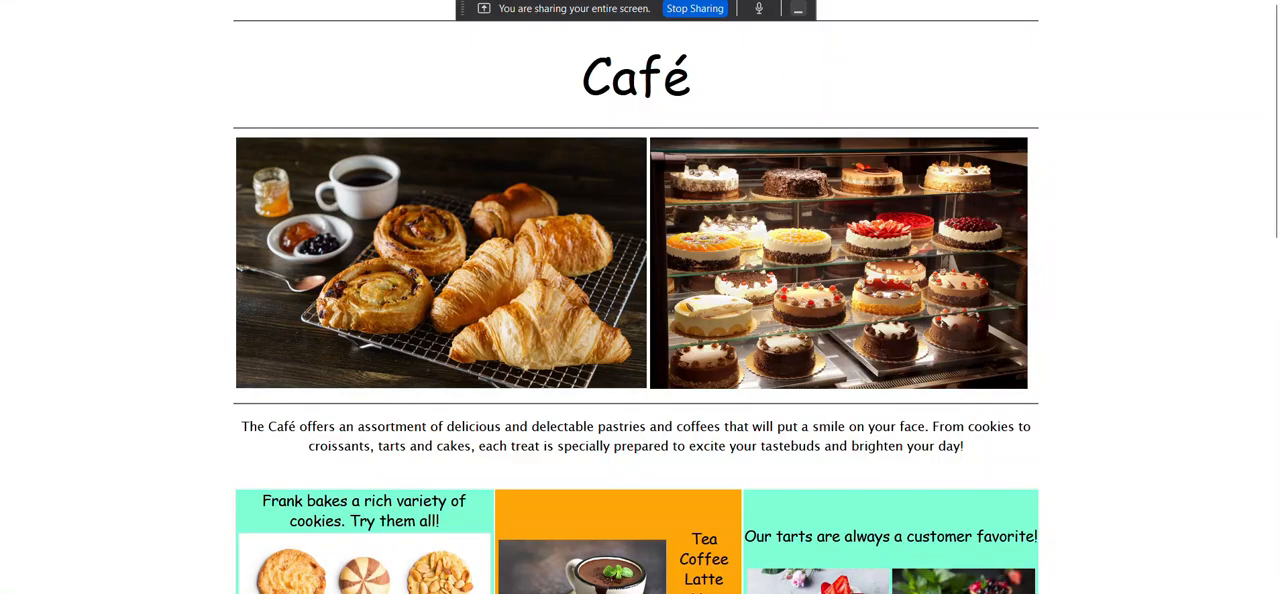
Return to the S3 images/ folder, select Coffee-and-Pastries.png and start deleting it.
{"action": "key", "text": "ctrl+Tab"}
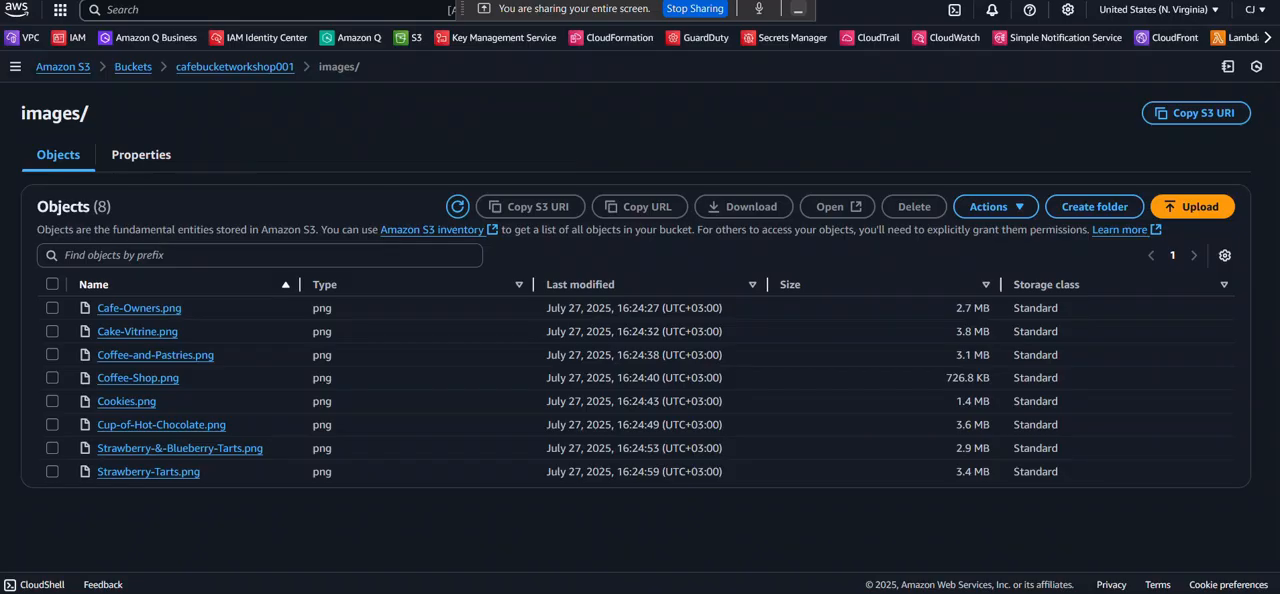
{"action": "left_click", "coordinate": [53, 354]}
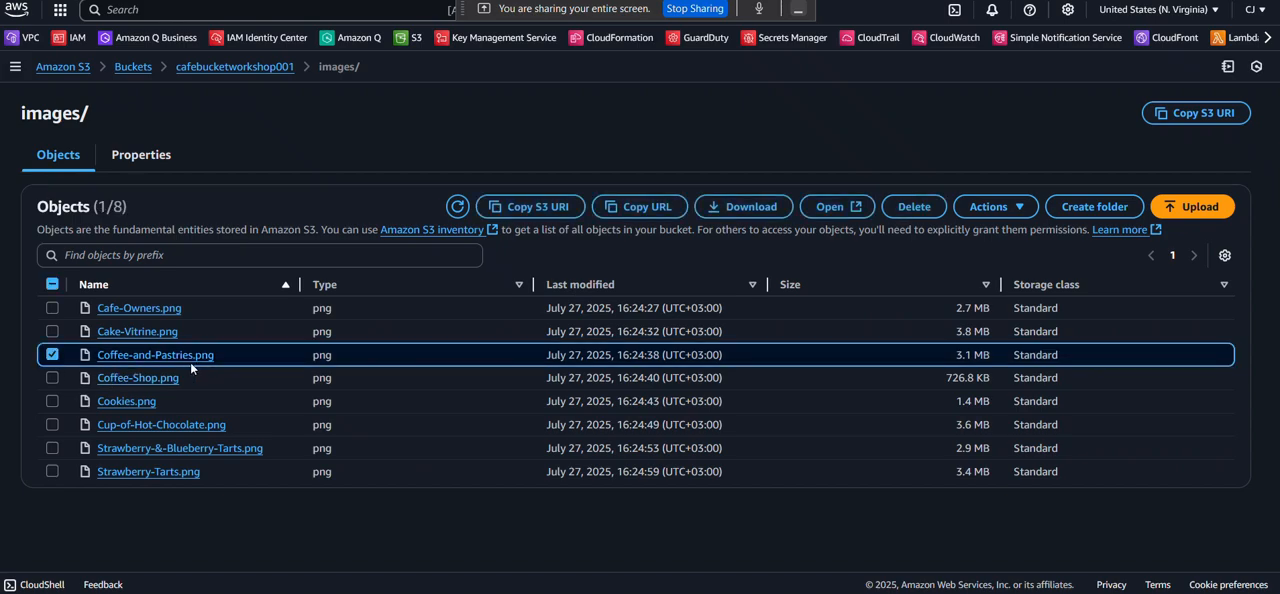
{"action": "left_click", "coordinate": [908, 207]}
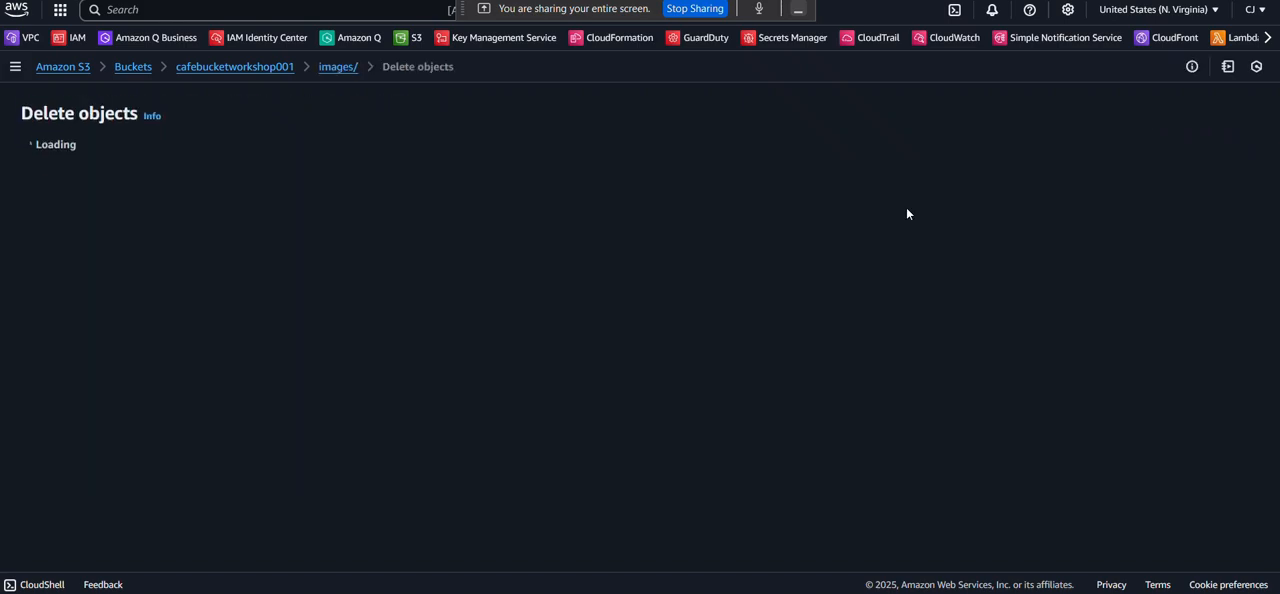
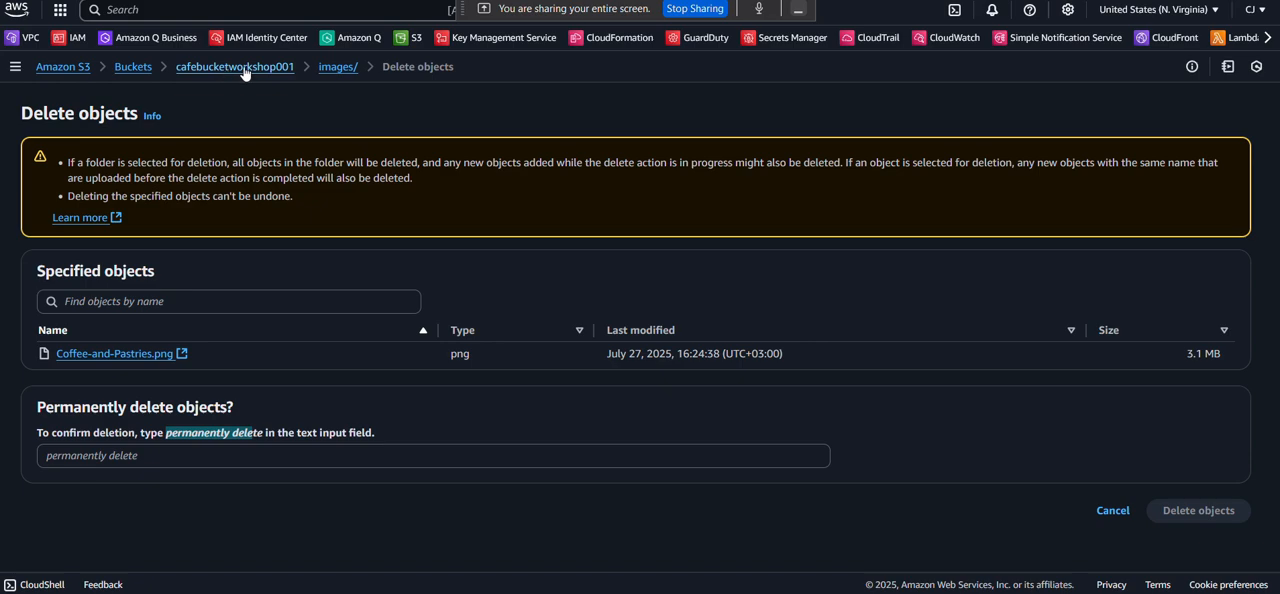
Abandon the pending object deletion, go back through the bucket list and open the permissions of cafebucketworkshop001.
{"action": "left_click", "coordinate": [127, 67]}
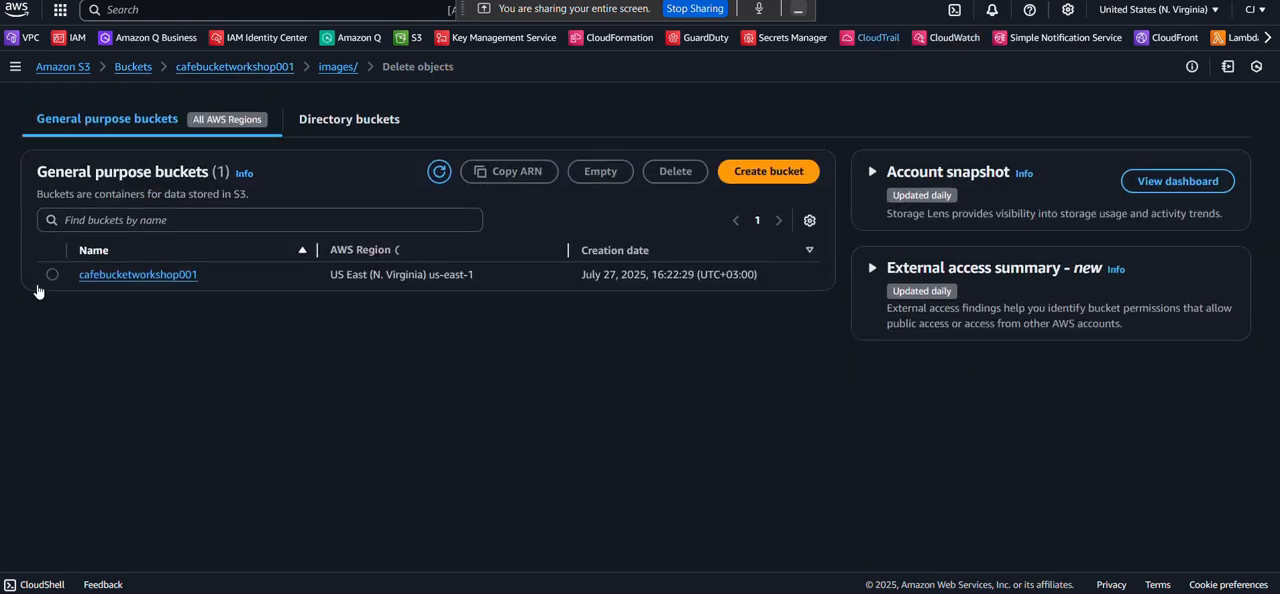
{"action": "left_click", "coordinate": [52, 272]}
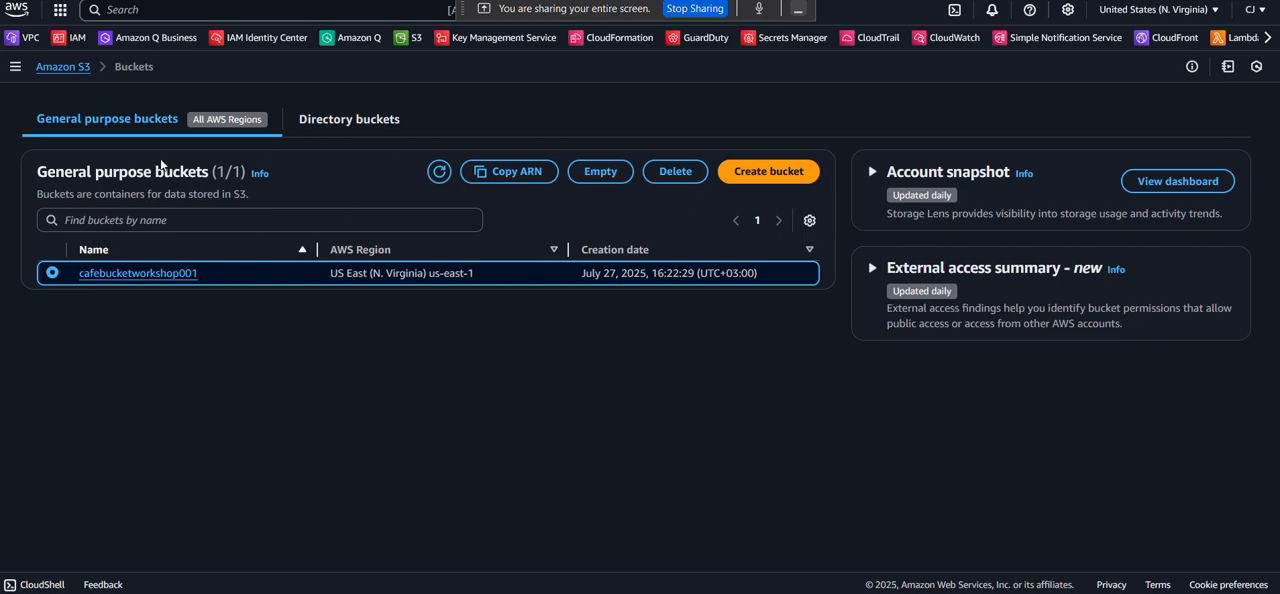
{"action": "left_click", "coordinate": [146, 272]}
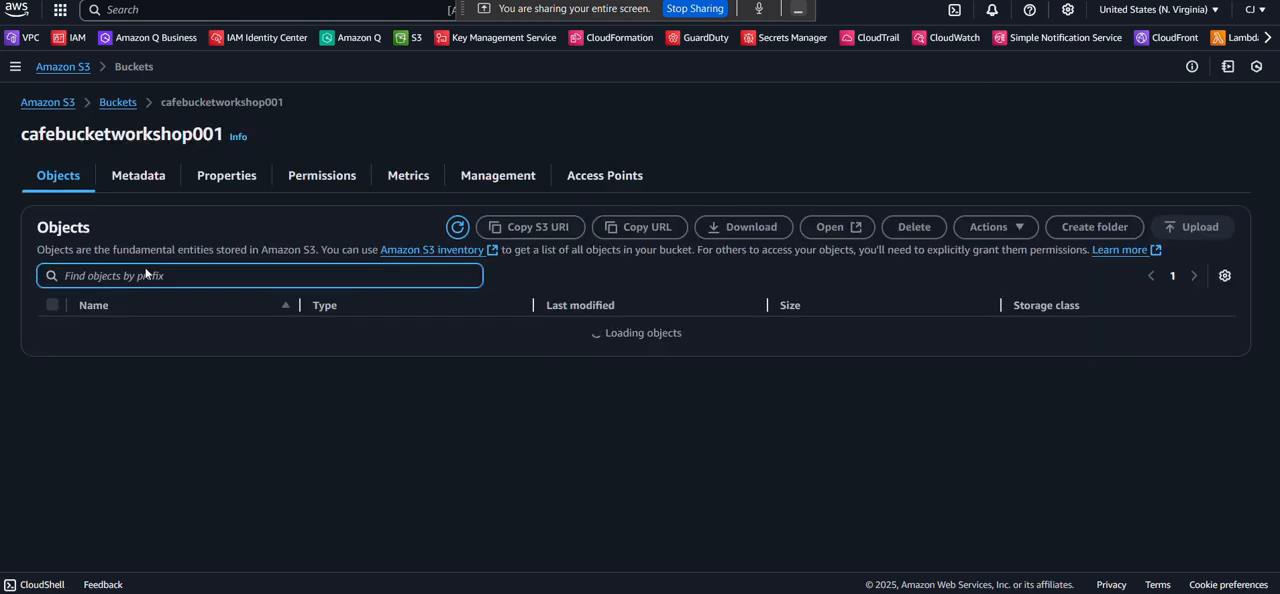
{"action": "left_click", "coordinate": [326, 167]}
{"action": "scroll", "coordinate": [598, 413], "scroll_direction": "down", "scroll_amount": 3}
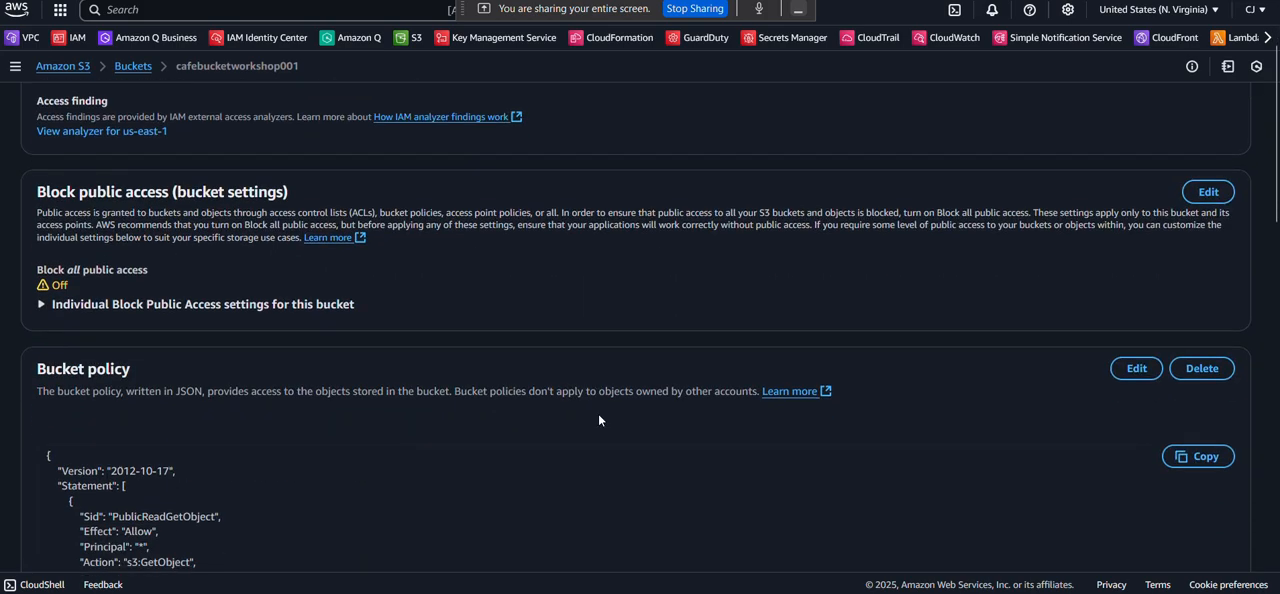
Delete the bucket policy of cafebucketworkshop001, confirming with "delete", and dismiss the notification.
{"action": "left_click", "coordinate": [1204, 174]}
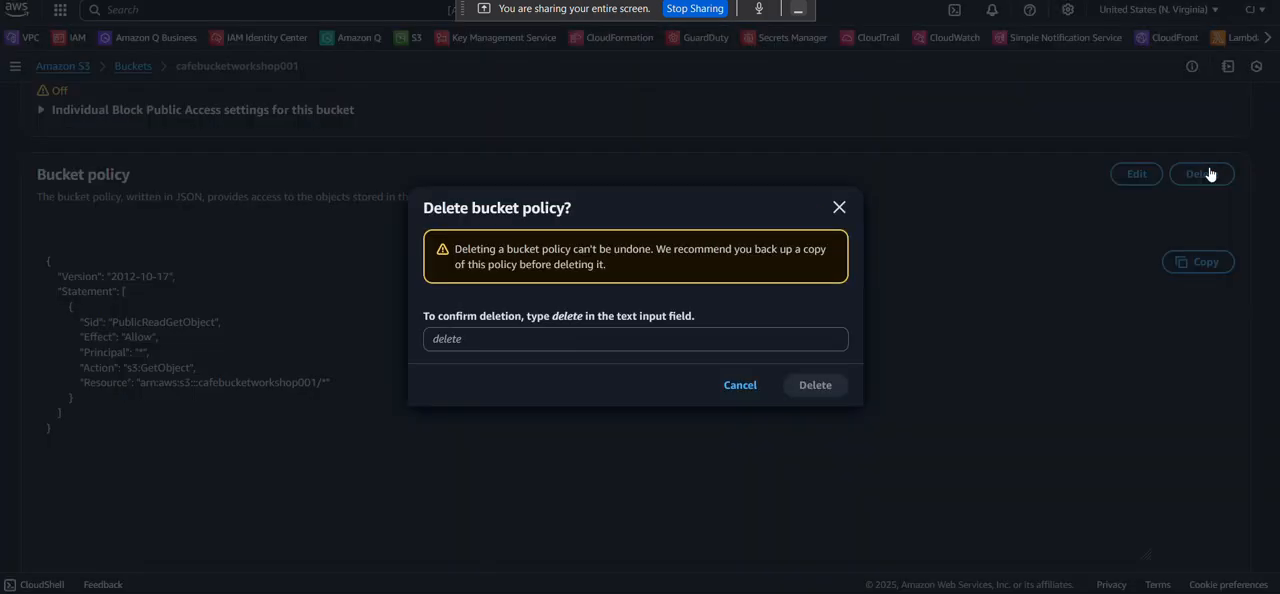
{"action": "left_click", "coordinate": [571, 338]}
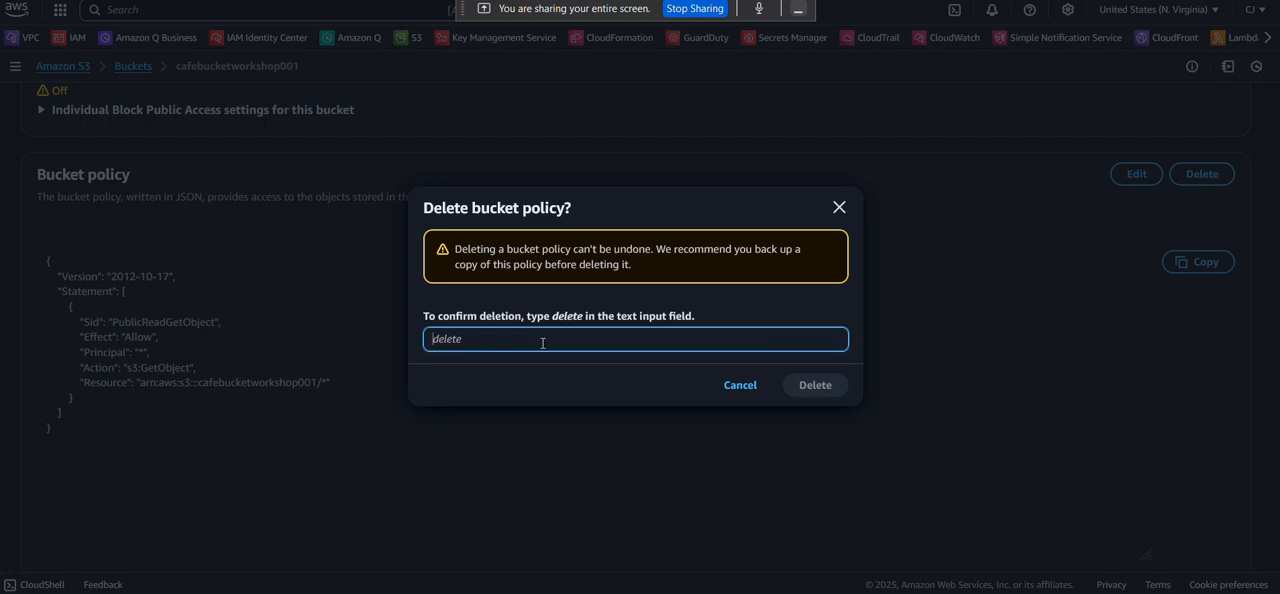
{"action": "type", "text": "delete"}
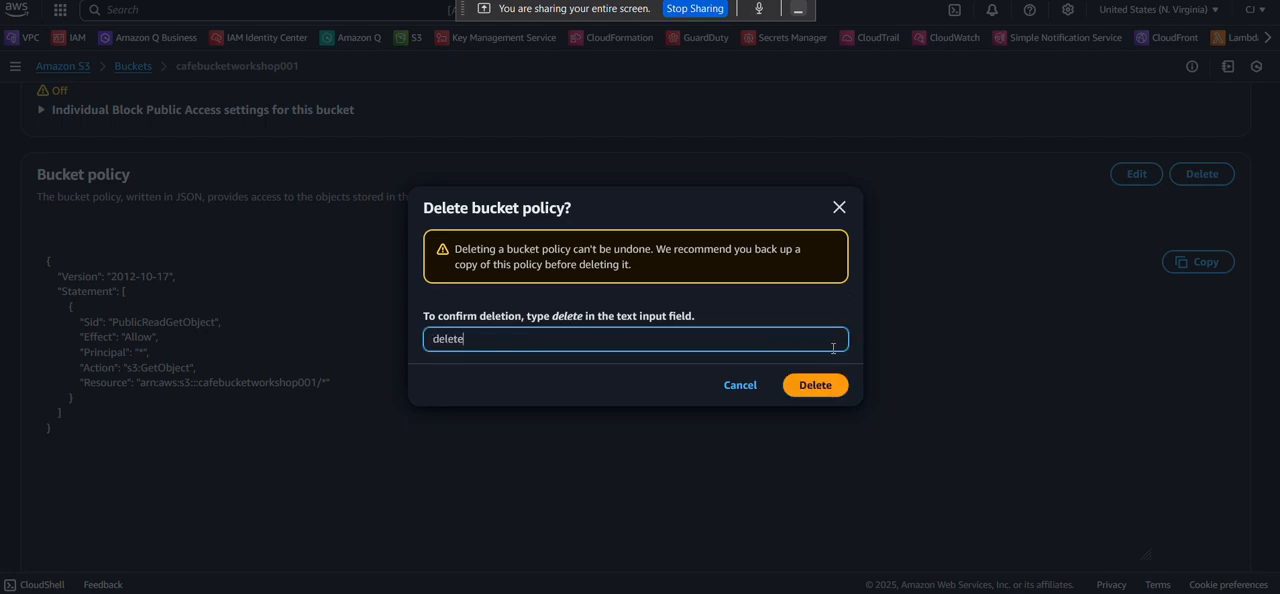
{"action": "left_click", "coordinate": [821, 384]}
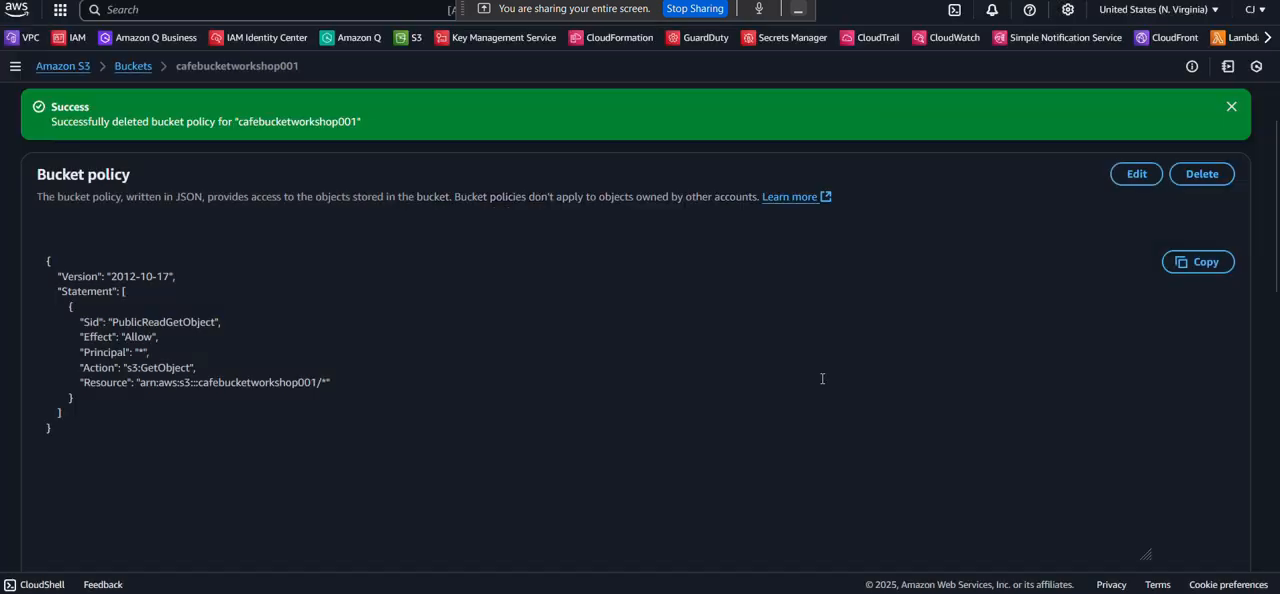
{"action": "left_click", "coordinate": [1231, 107]}
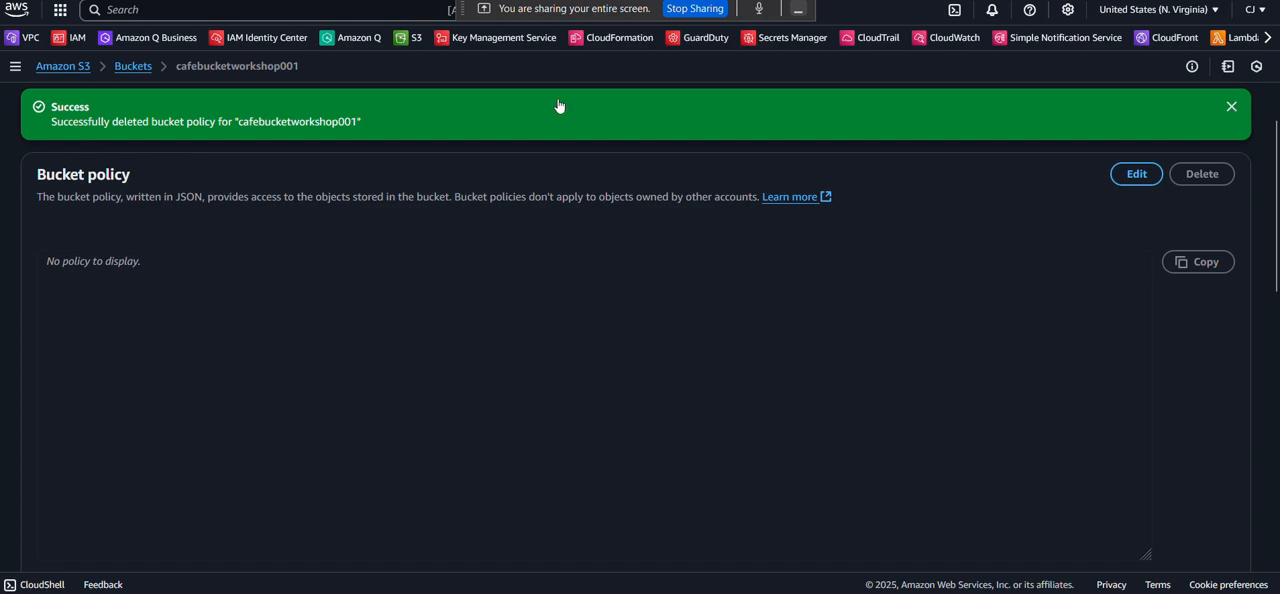
Return to the bucket list and reopen the images/ folder of cafebucketworkshop001.
{"action": "scroll", "coordinate": [91, 147], "scroll_direction": "up", "scroll_amount": 3}
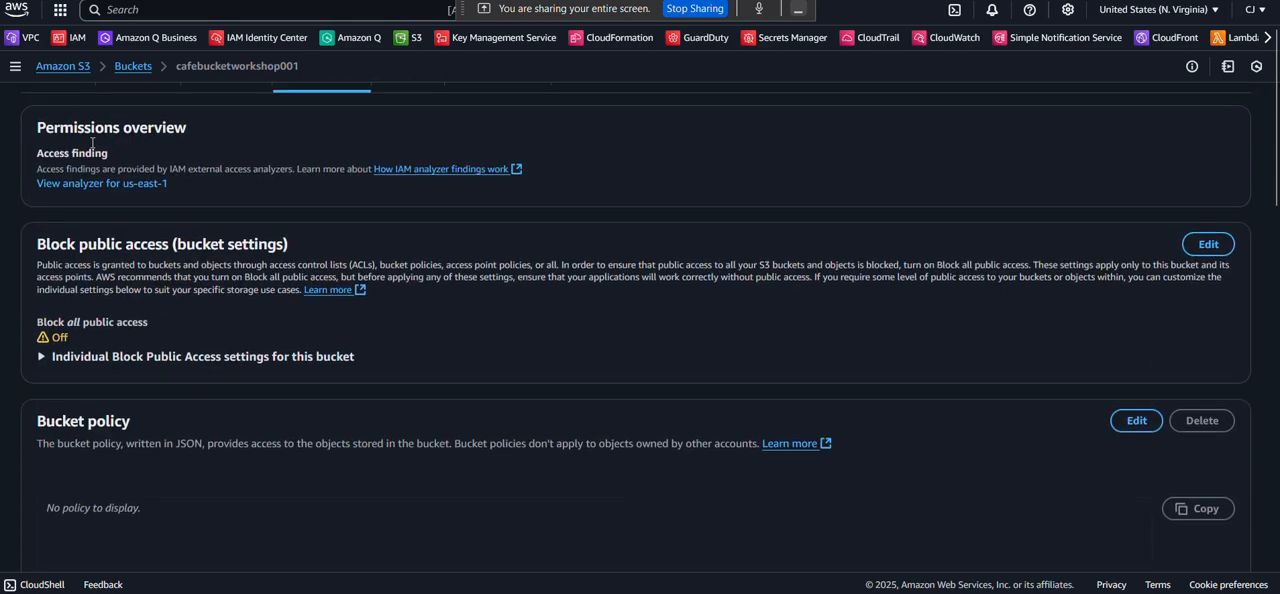
{"action": "scroll", "coordinate": [152, 165], "scroll_direction": "up", "scroll_amount": 1}
{"action": "left_click", "coordinate": [133, 69]}
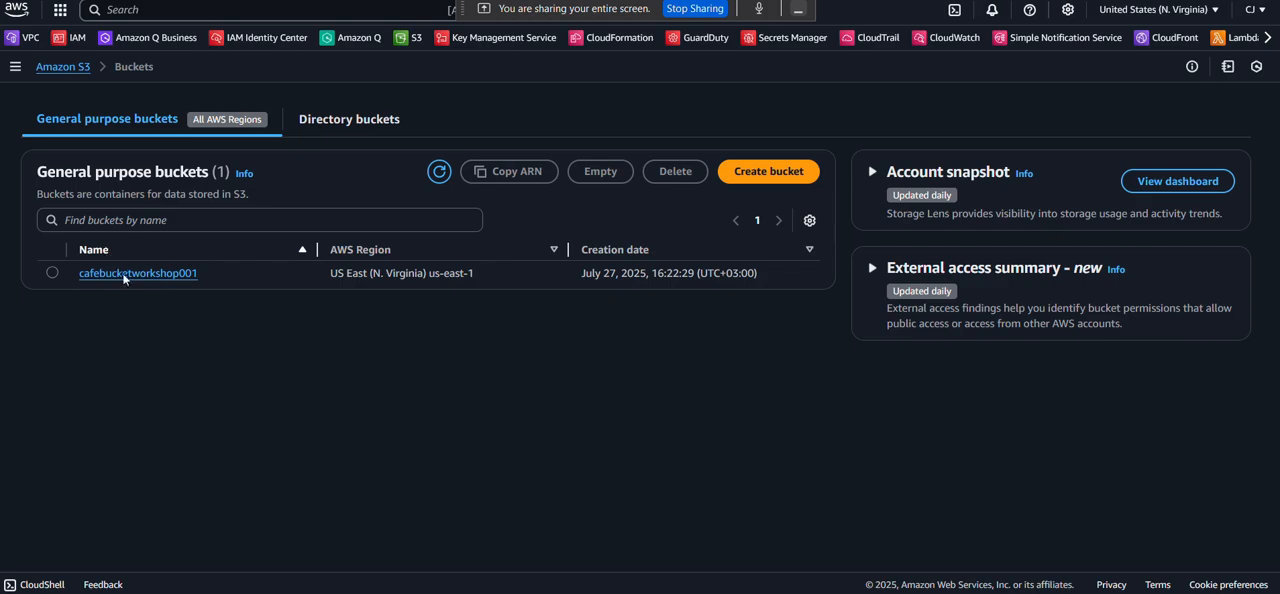
{"action": "left_click", "coordinate": [126, 277]}
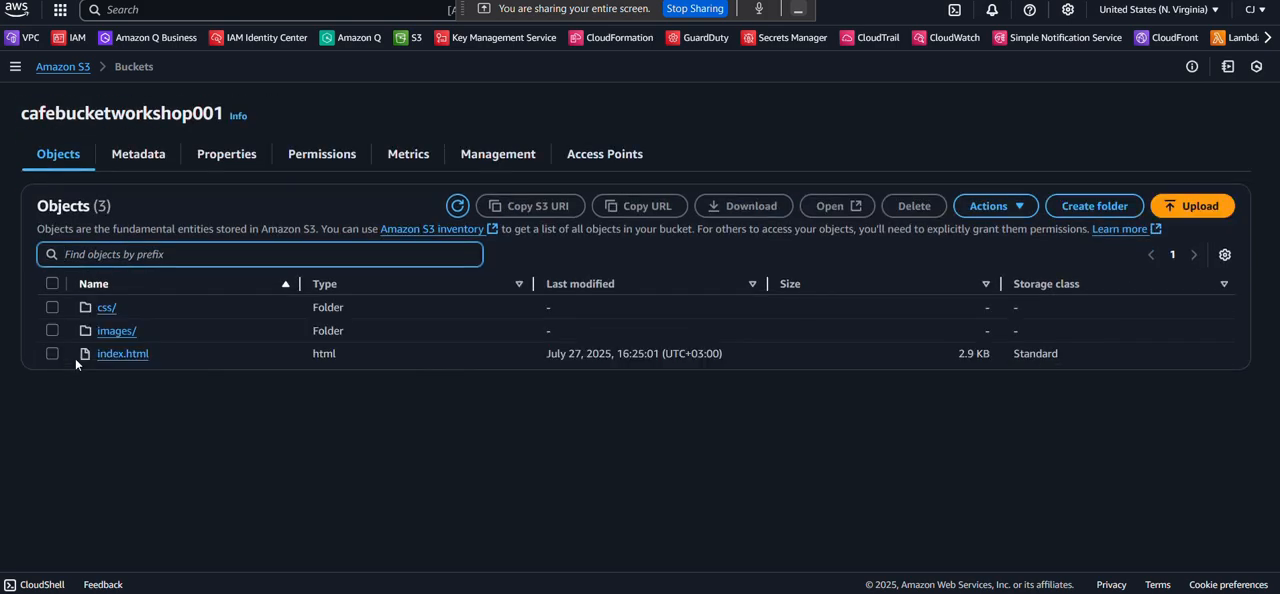
{"action": "left_click", "coordinate": [113, 331]}
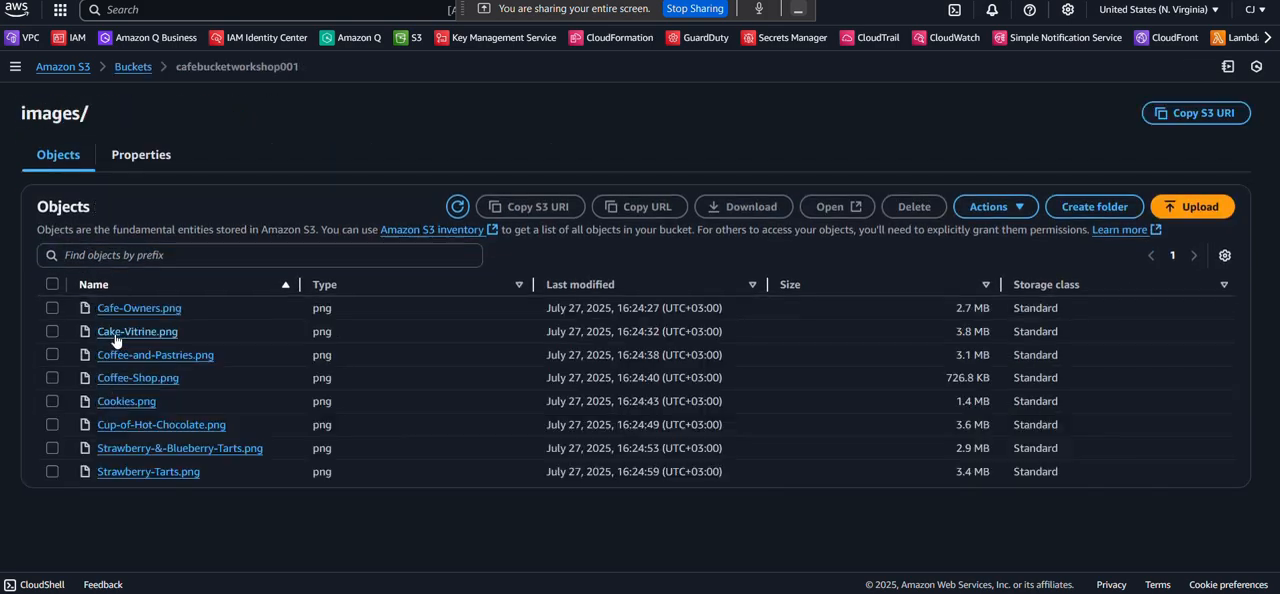
{"action": "left_click", "coordinate": [112, 331]}
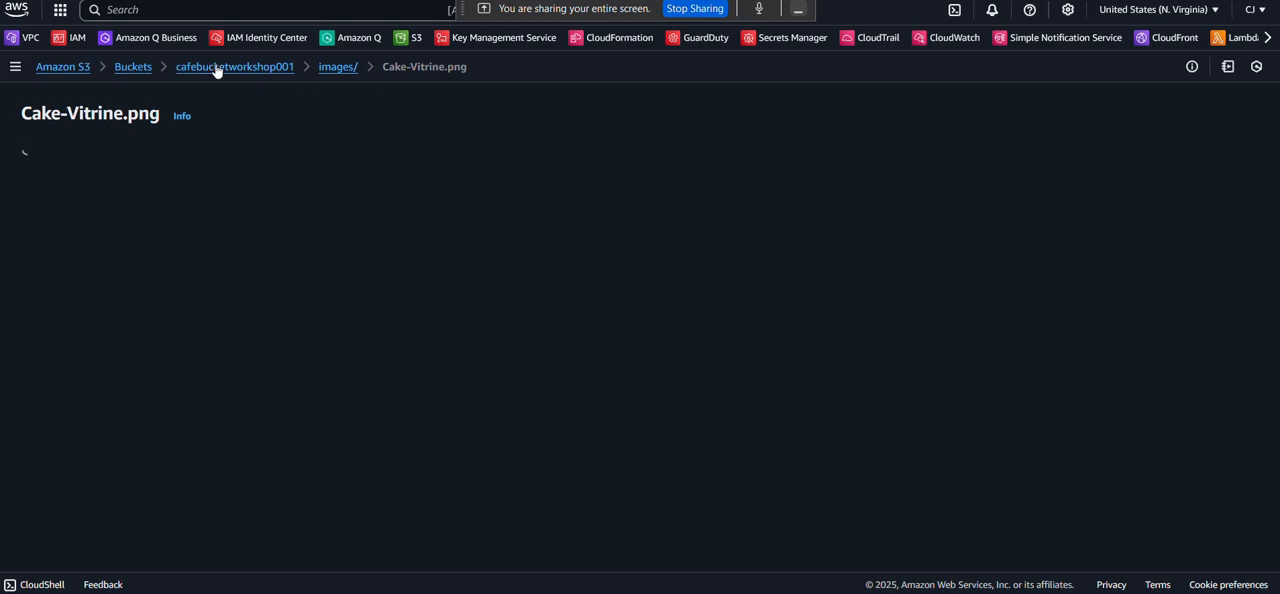
{"action": "left_click", "coordinate": [338, 70]}
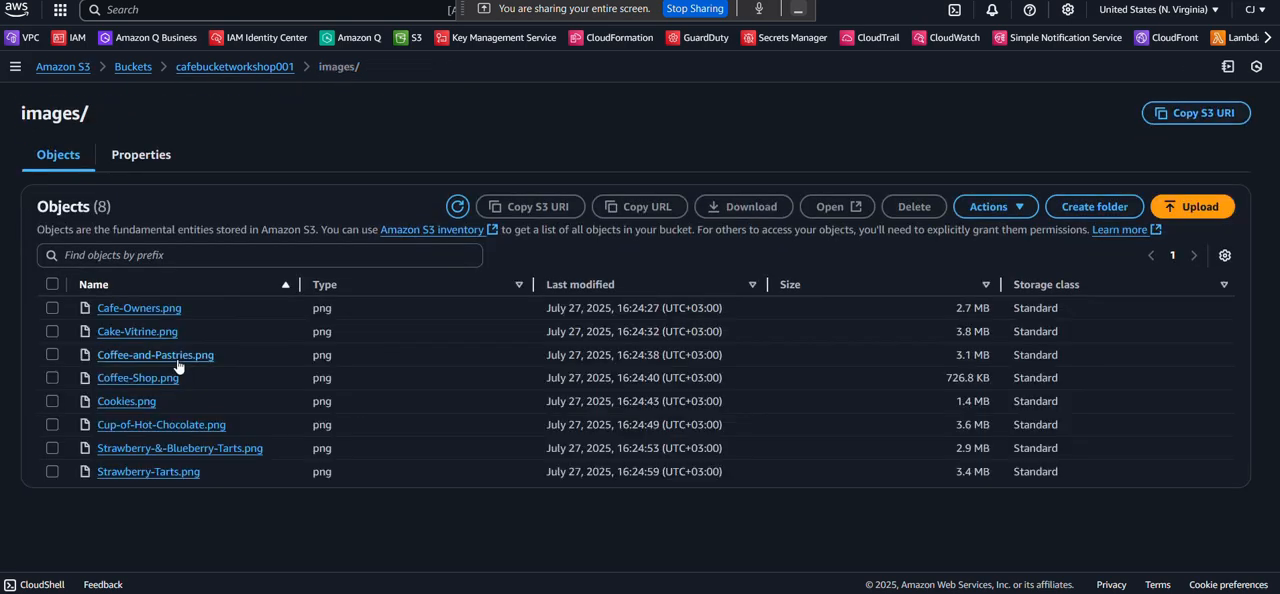
Delete Coffee-and-Pastries.png from the images/ folder, confirming with "permanently delete".
{"action": "left_click", "coordinate": [53, 354]}
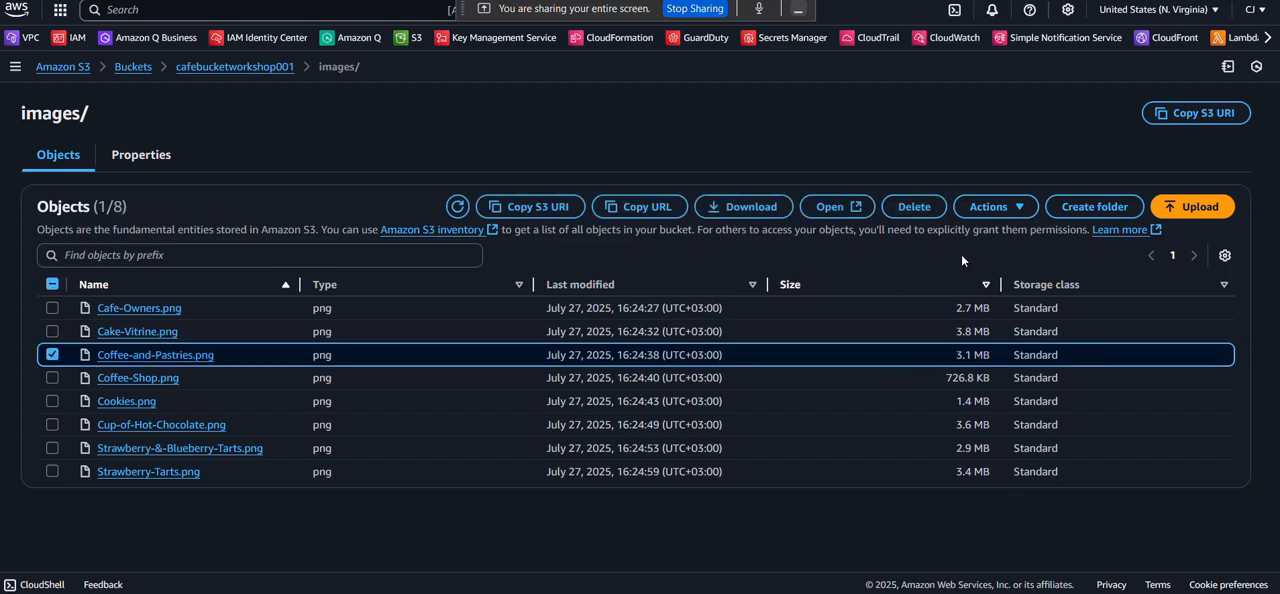
{"action": "left_click", "coordinate": [912, 207]}
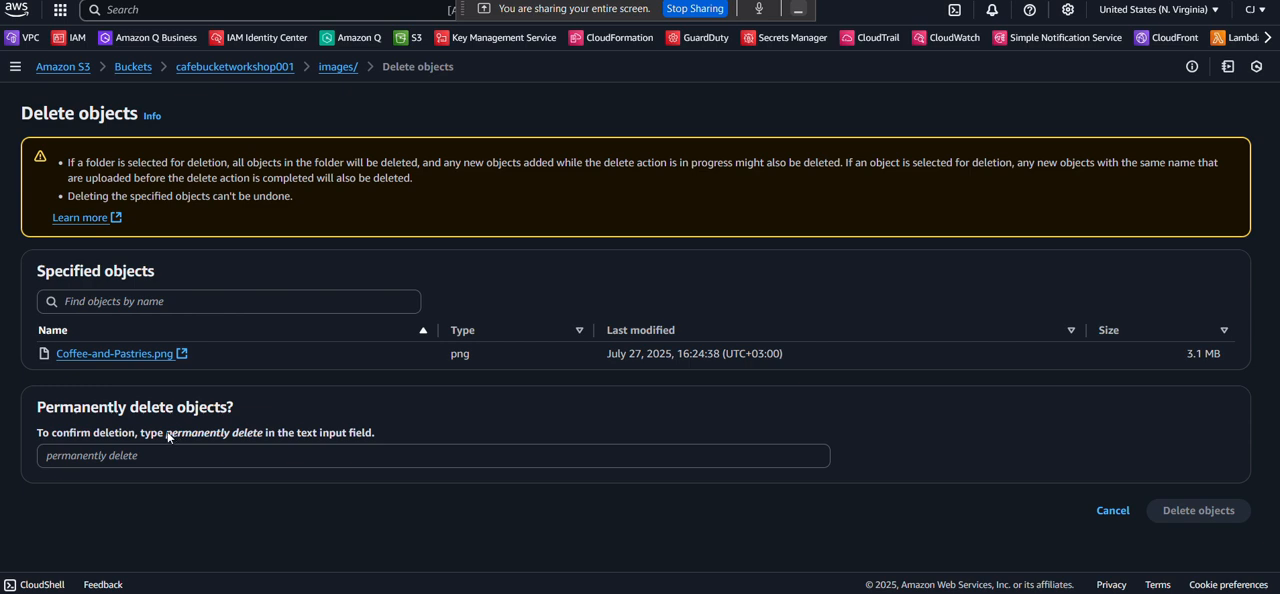
{"action": "left_click_drag", "start_coordinate": [166, 433], "coordinate": [268, 438]}
{"action": "key", "text": "ctrl+c"}
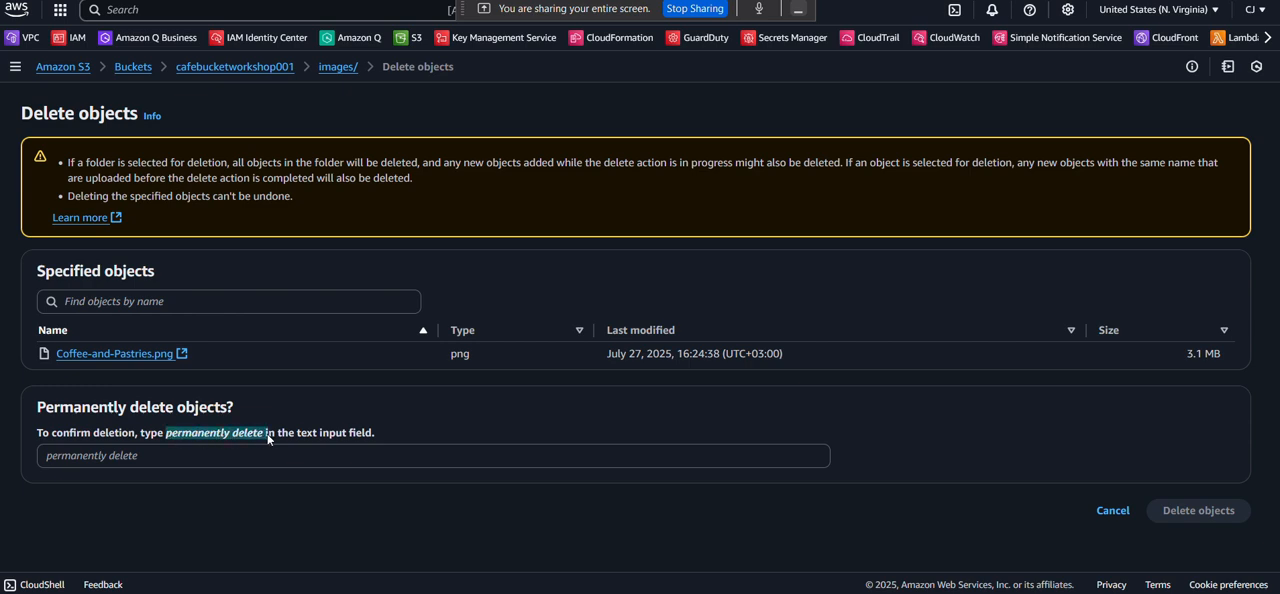
{"action": "left_click", "coordinate": [155, 457]}
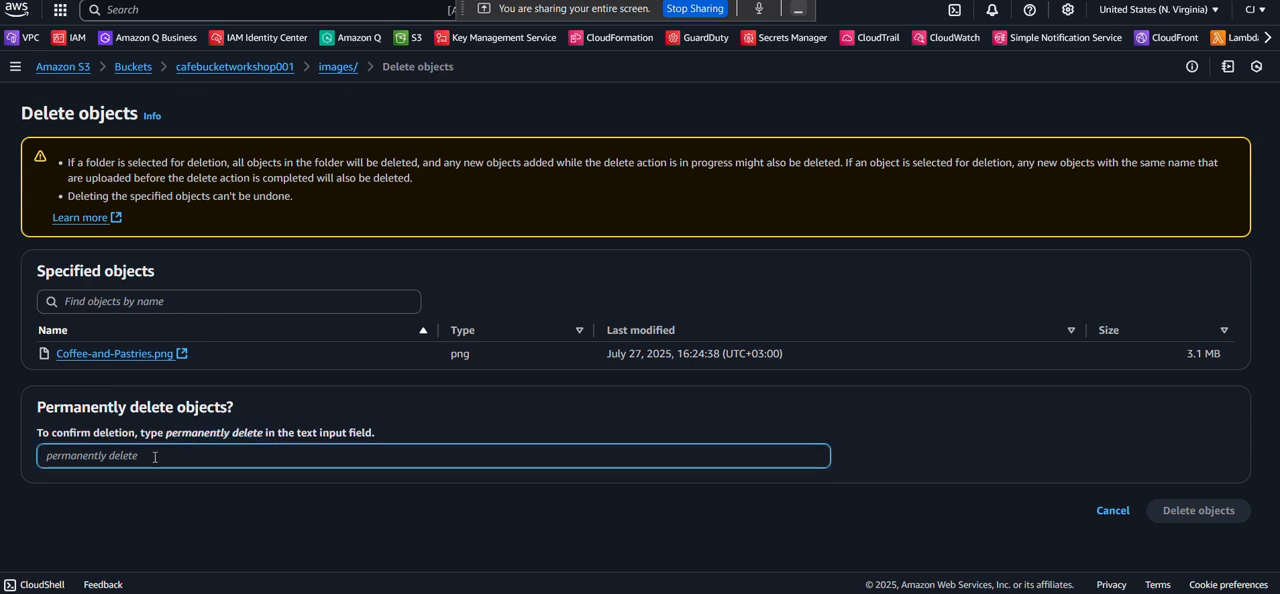
{"action": "key", "text": "ctrl+v"}
{"action": "left_click", "coordinate": [1229, 512]}
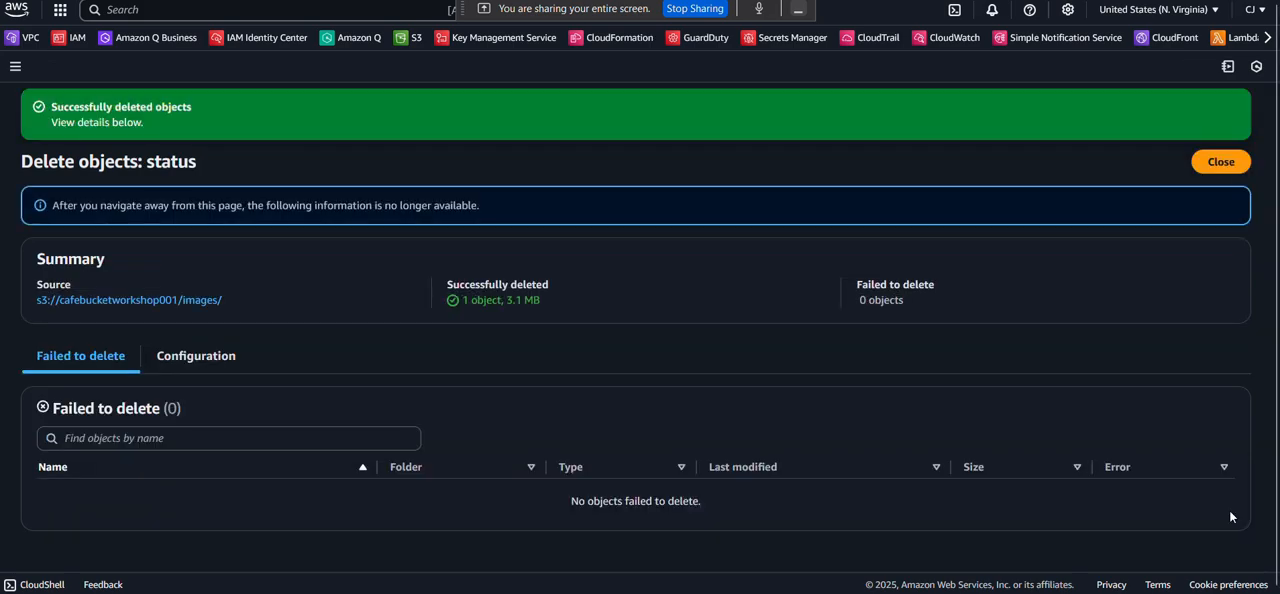
Reload the café page to check the pastries and coffee image, and close the deletion status back in S3.
{"action": "left_click", "coordinate": [850, 1]}
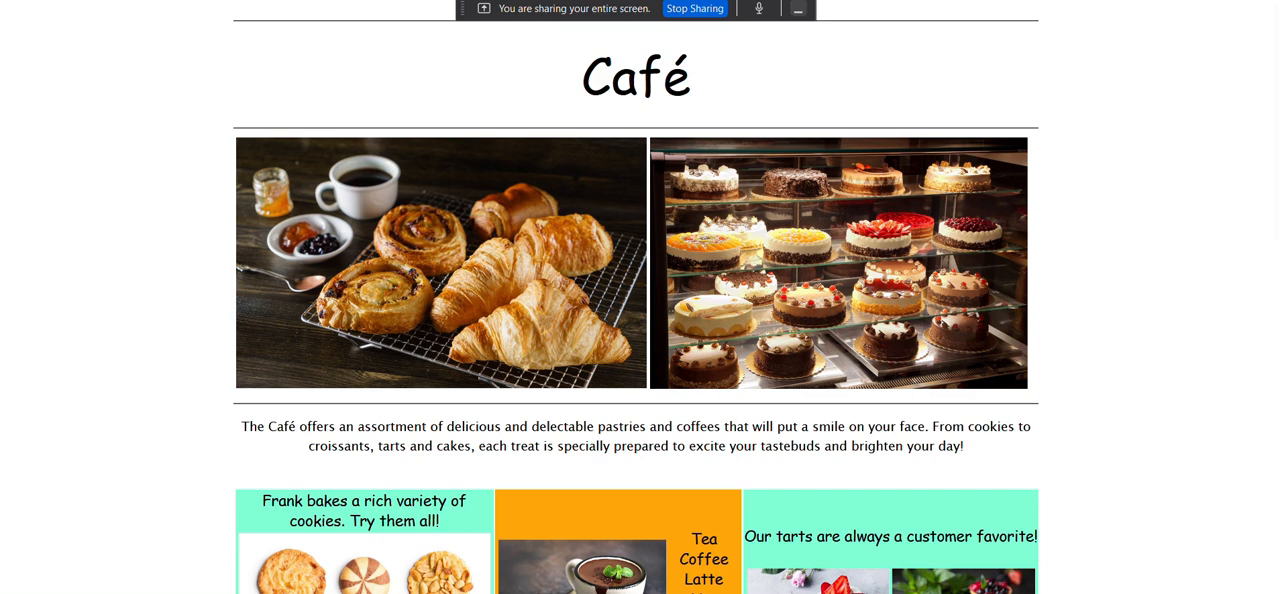
{"action": "left_click", "coordinate": [60, 1]}
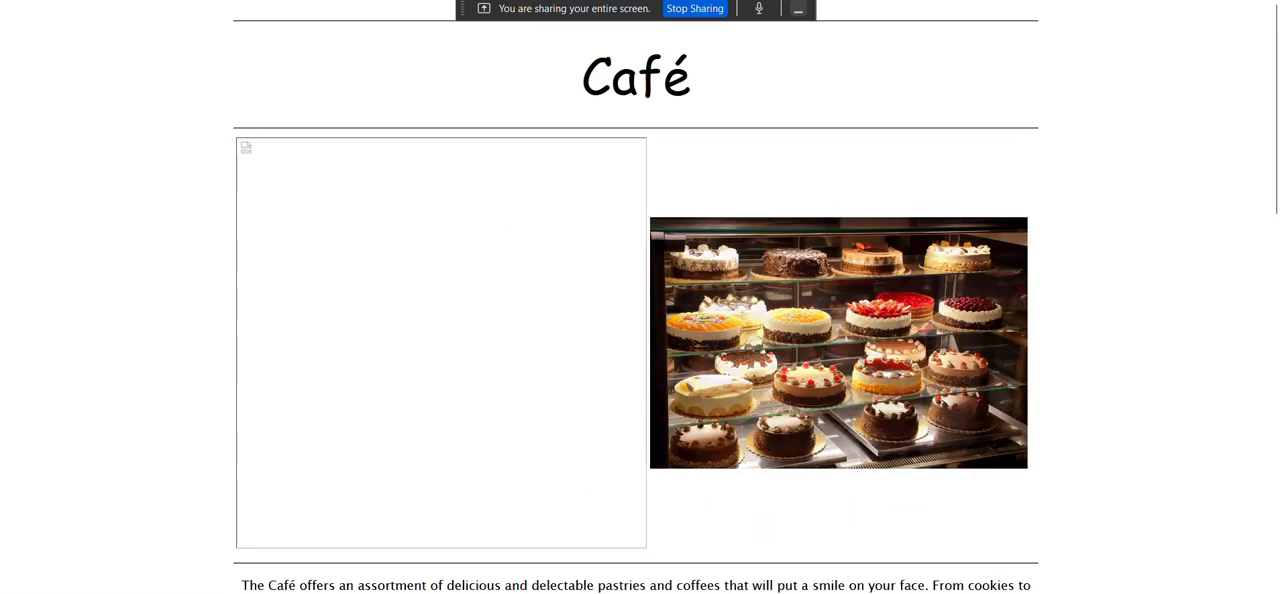
{"action": "left_click", "coordinate": [757, 1]}
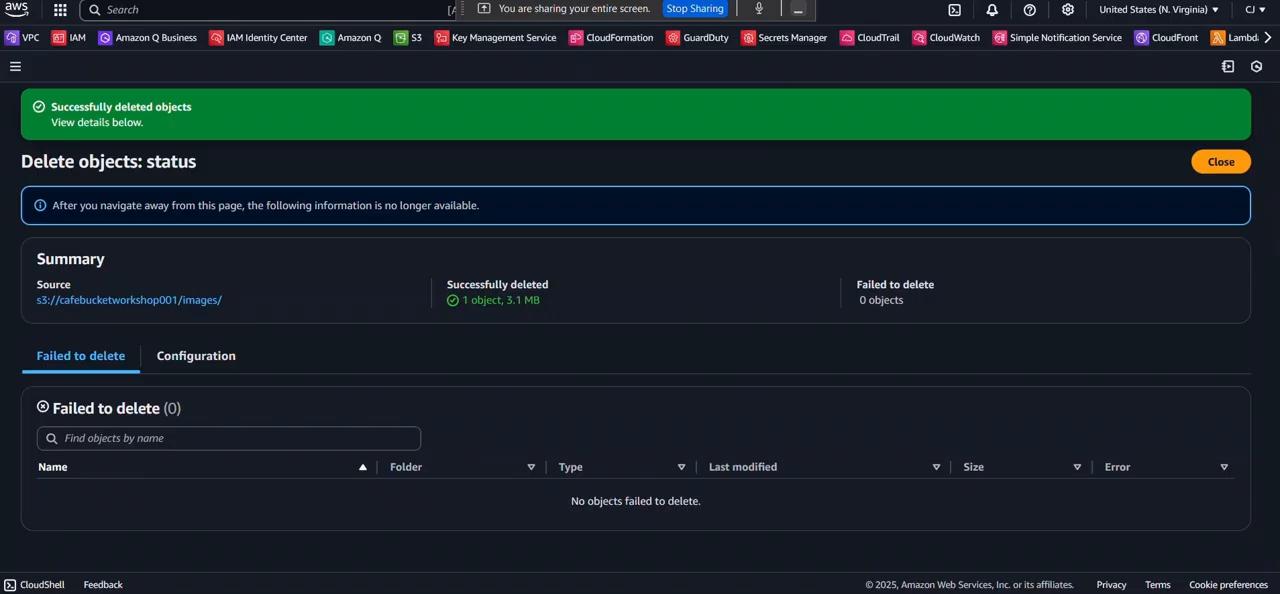
{"action": "left_click", "coordinate": [1221, 161]}
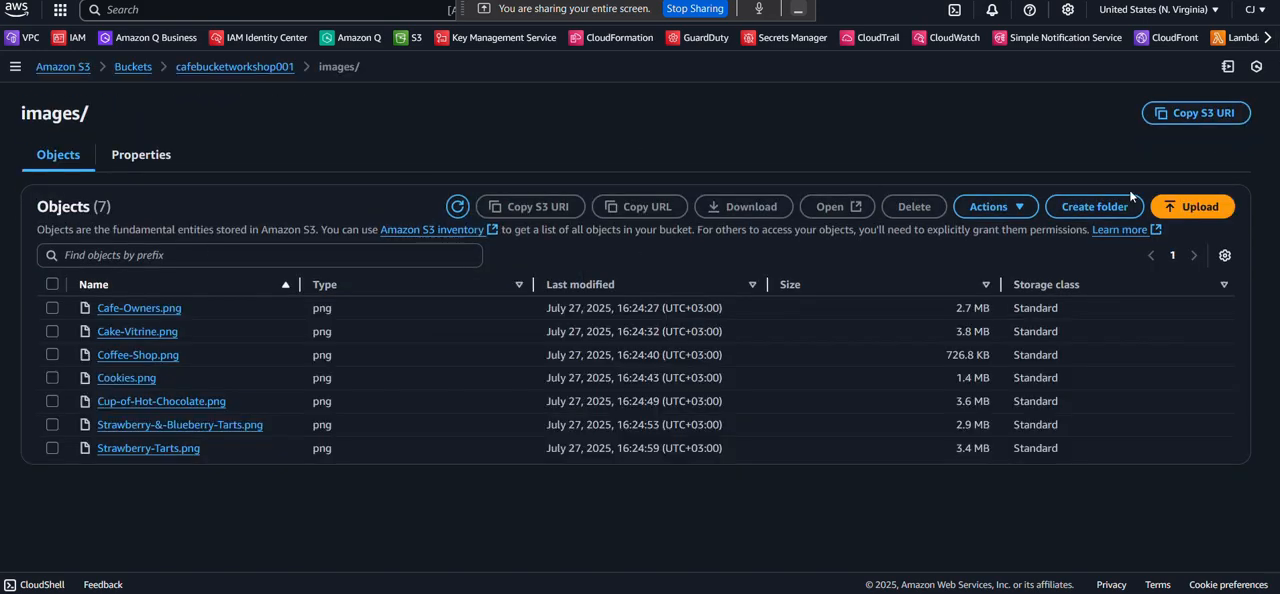
Upload Coffee-and-Pastries.png from the computer to the images/ folder and close the upload status.
{"action": "left_click", "coordinate": [1180, 203]}
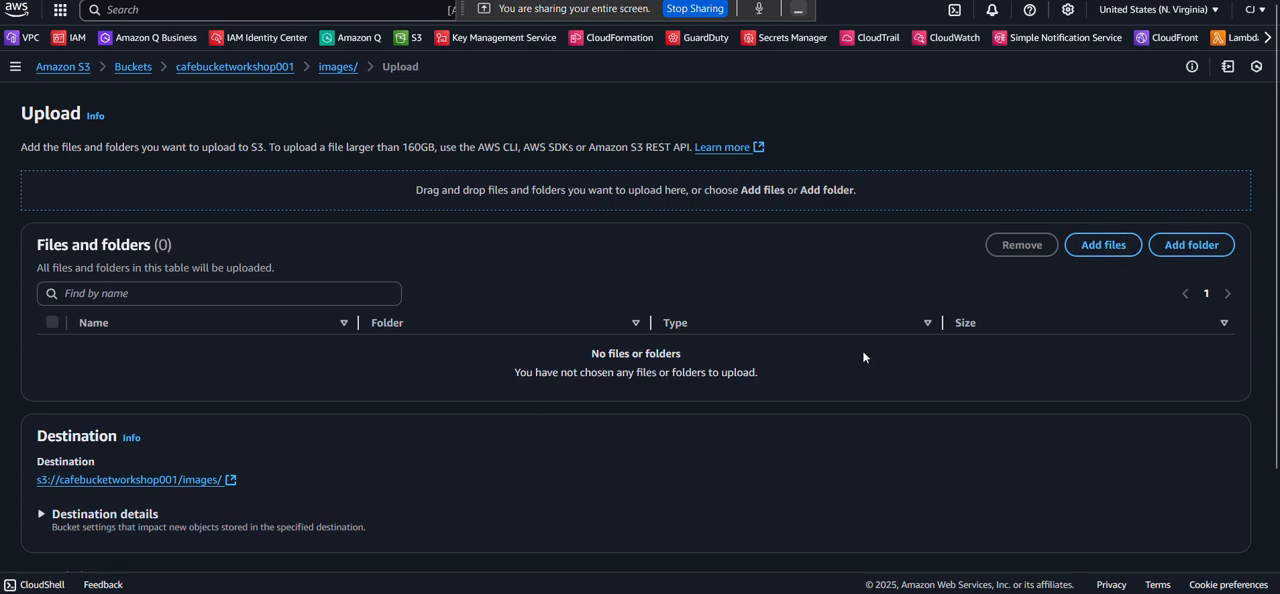
{"action": "scroll", "coordinate": [864, 357], "scroll_direction": "down", "scroll_amount": 1}
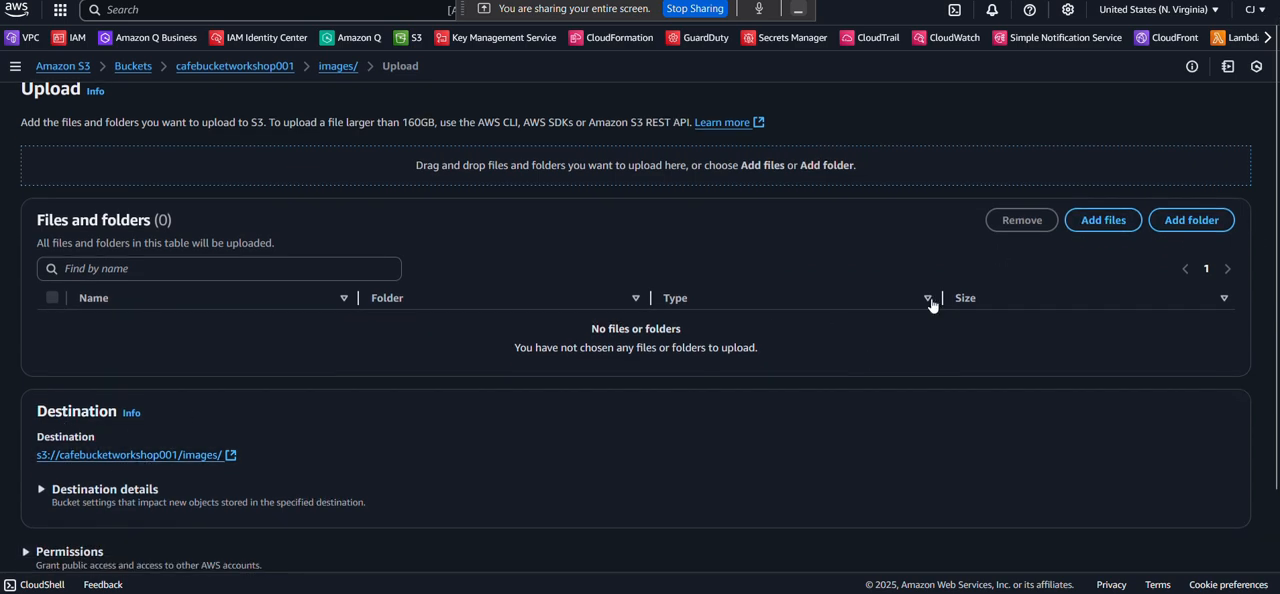
{"action": "left_click", "coordinate": [1098, 225]}
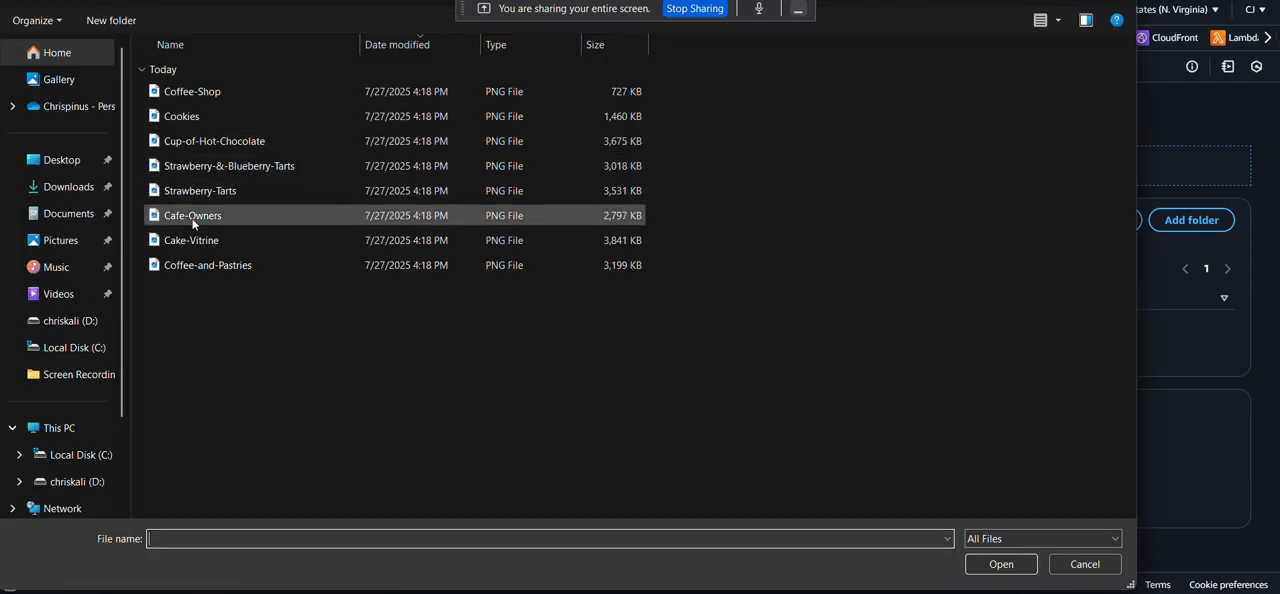
{"action": "double_click", "coordinate": [208, 265]}
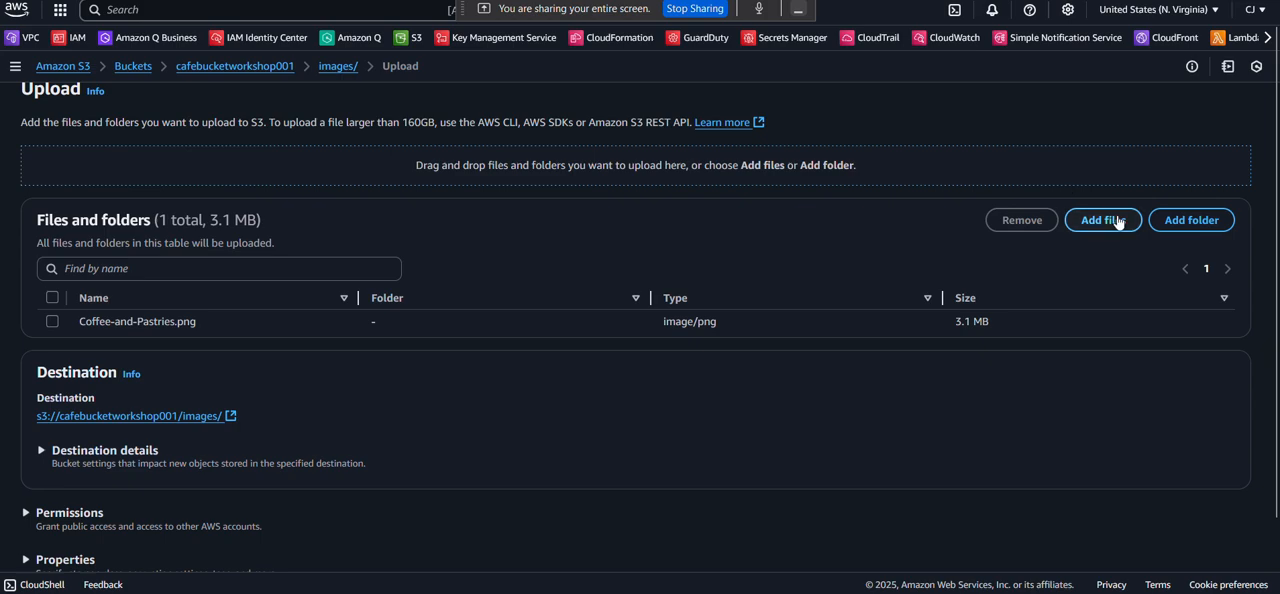
{"action": "scroll", "coordinate": [929, 300], "scroll_direction": "down", "scroll_amount": 2}
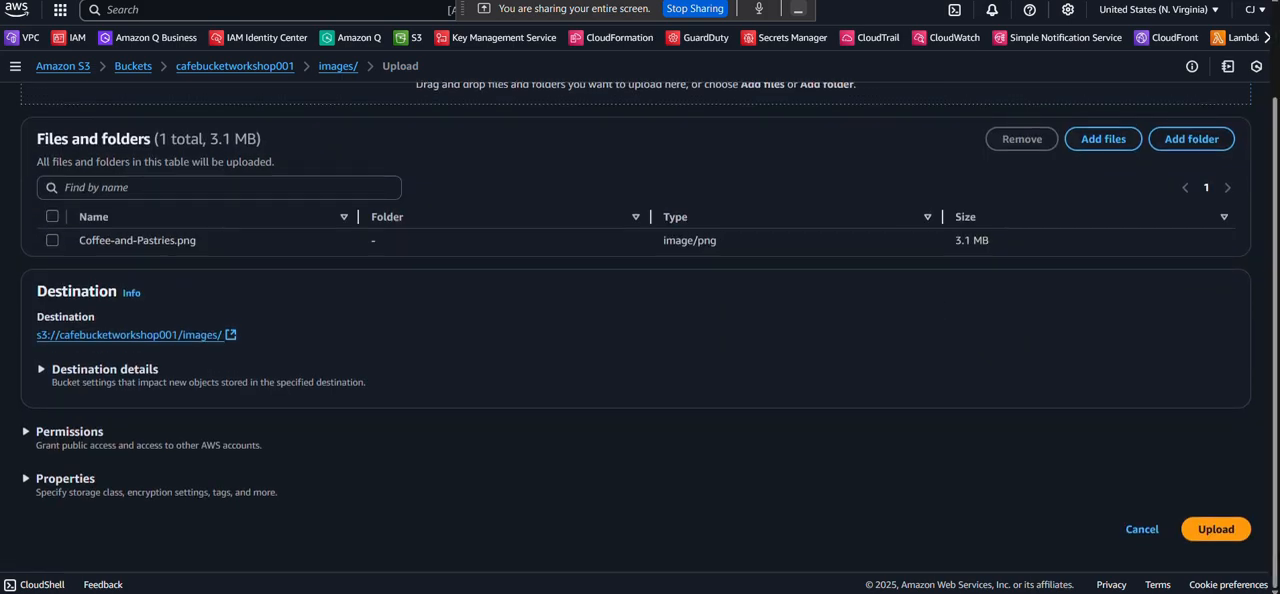
{"action": "left_click", "coordinate": [1208, 533]}
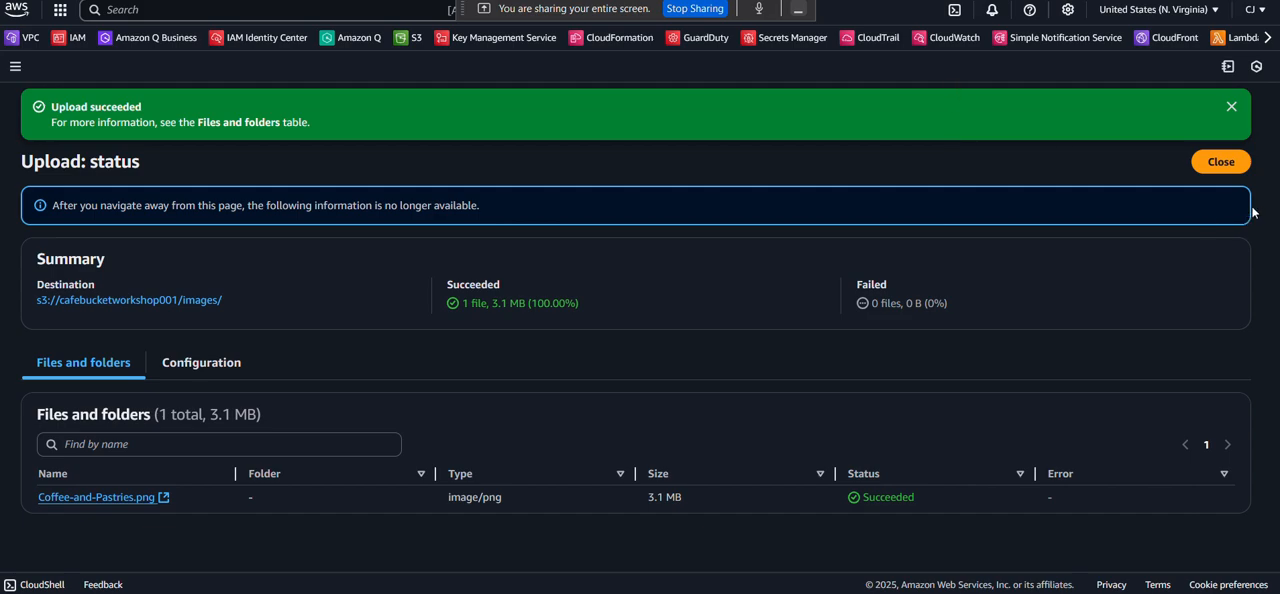
{"action": "left_click", "coordinate": [1225, 163]}
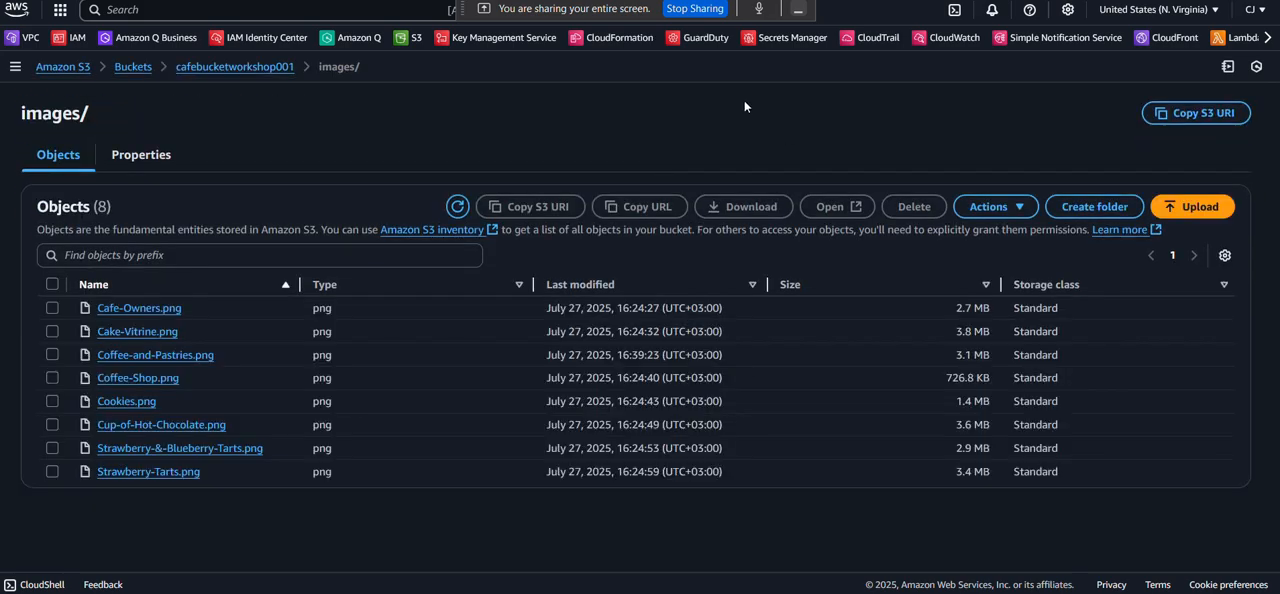
Reload the café page to check the re-uploaded pastries and coffee image, and return to the S3 images/ folder.
{"action": "left_click", "coordinate": [905, 1]}
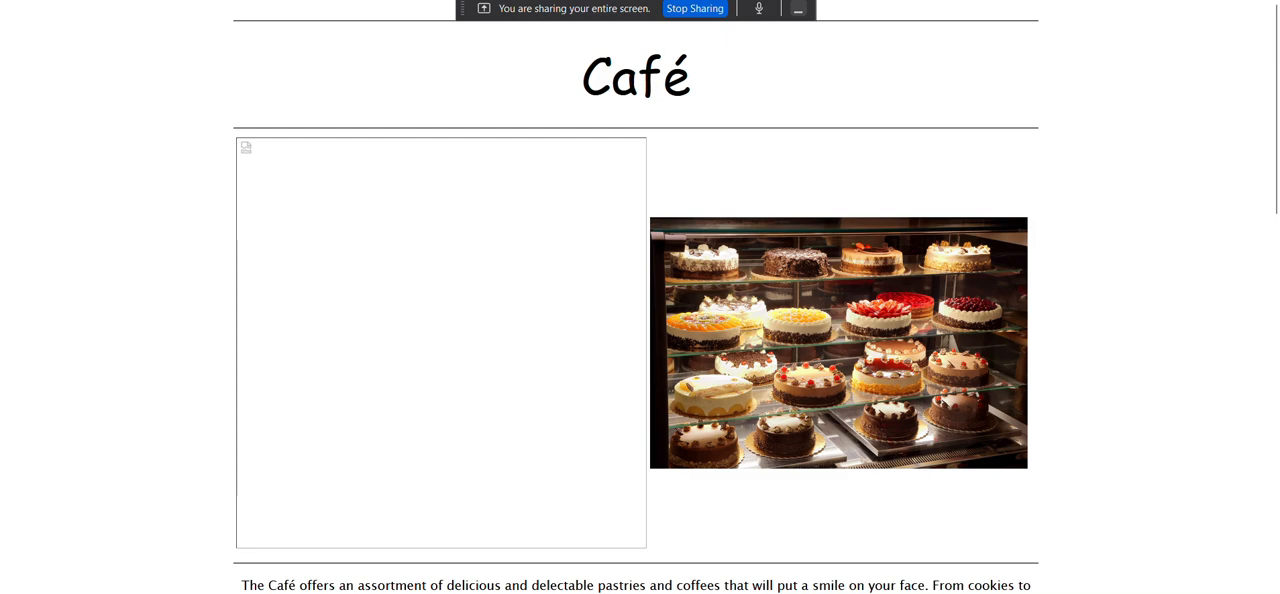
{"action": "key", "text": "F5"}
{"action": "key", "text": "ctrl+shift+Tab"}
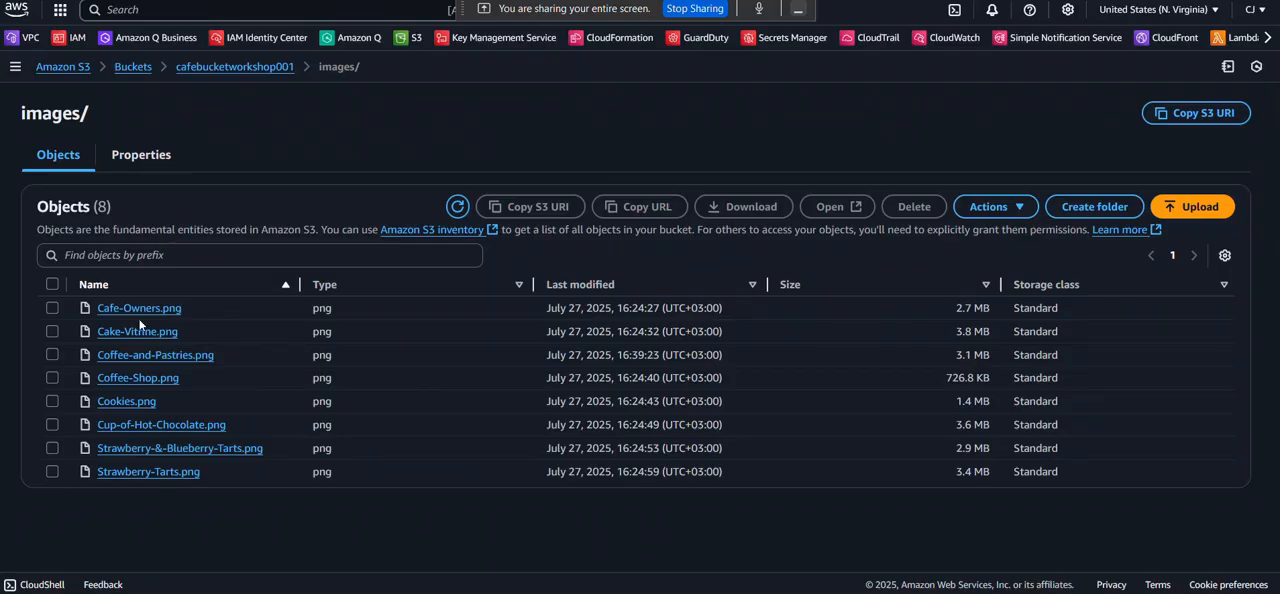
Delete Coffee-and-Pastries.png from the images/ folder, confirming with "permanently delete", and close the deletion status.
{"action": "left_click", "coordinate": [46, 355]}
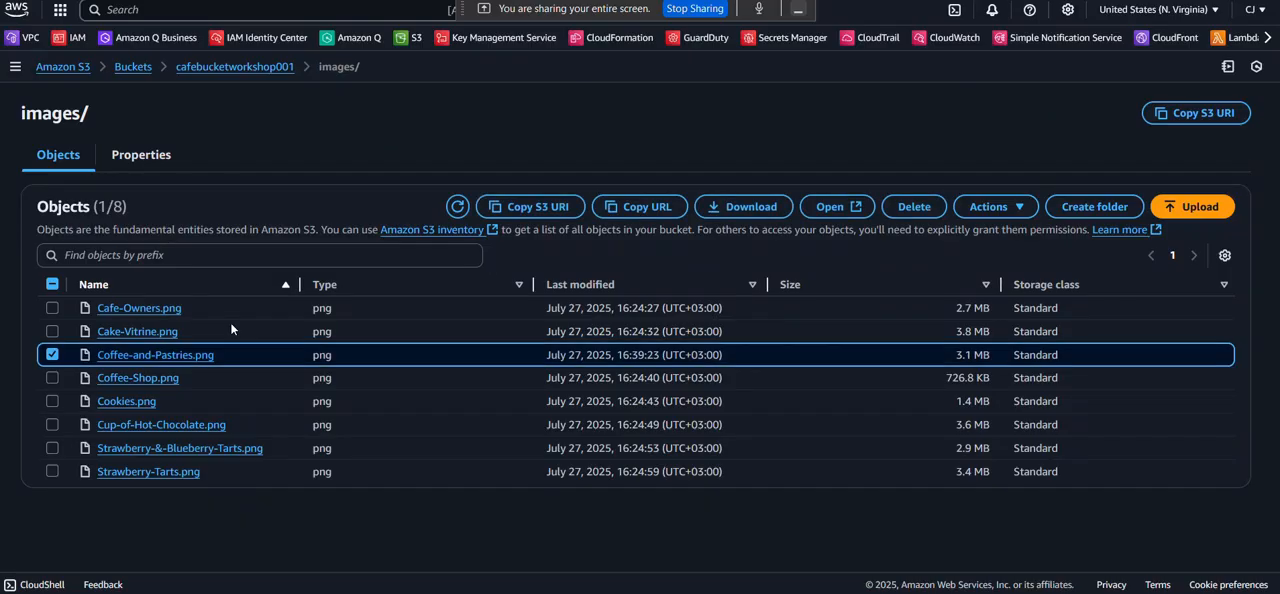
{"action": "left_click", "coordinate": [919, 205]}
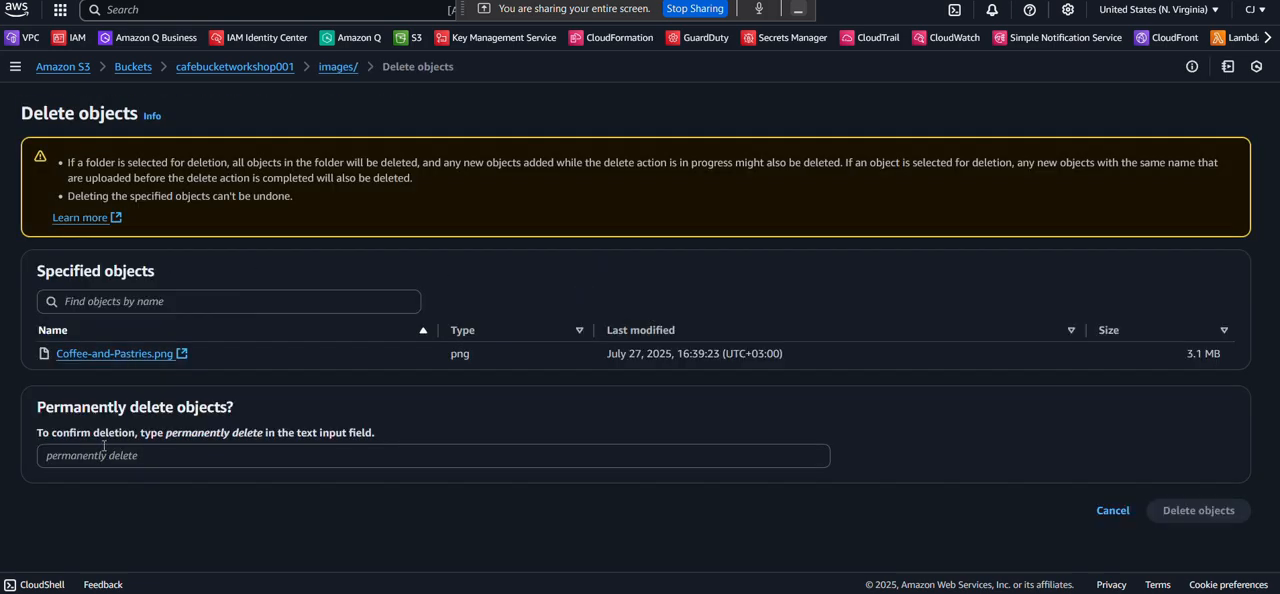
{"action": "left_click", "coordinate": [104, 452]}
{"action": "key", "text": "ctrl+v"}
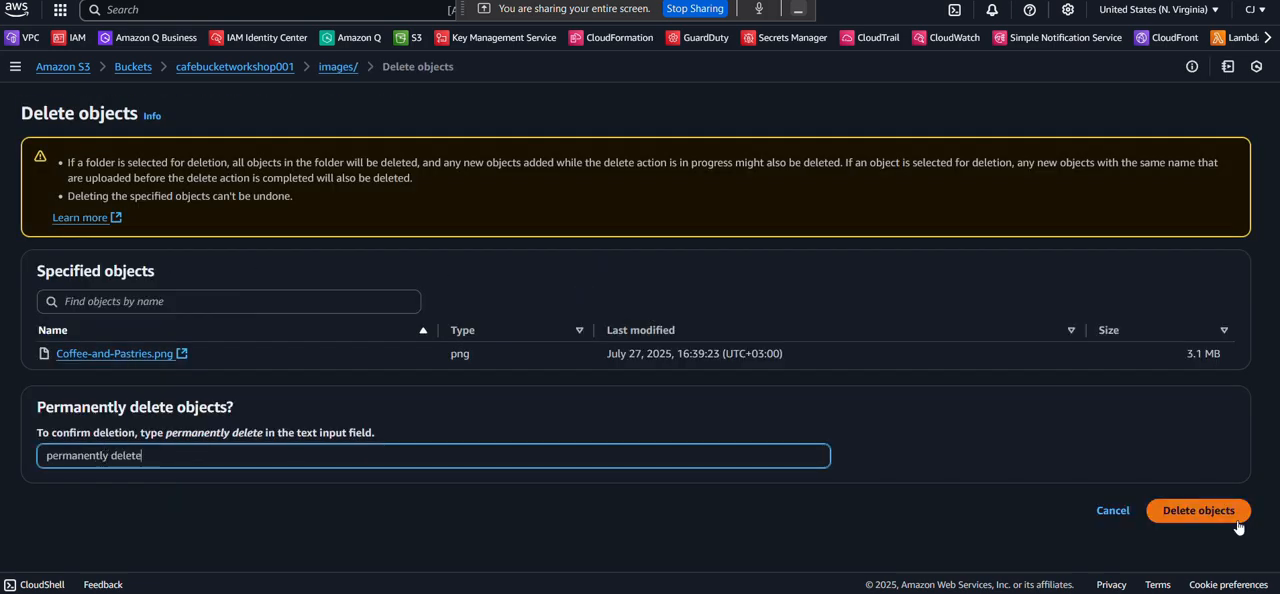
{"action": "left_click", "coordinate": [1236, 518]}
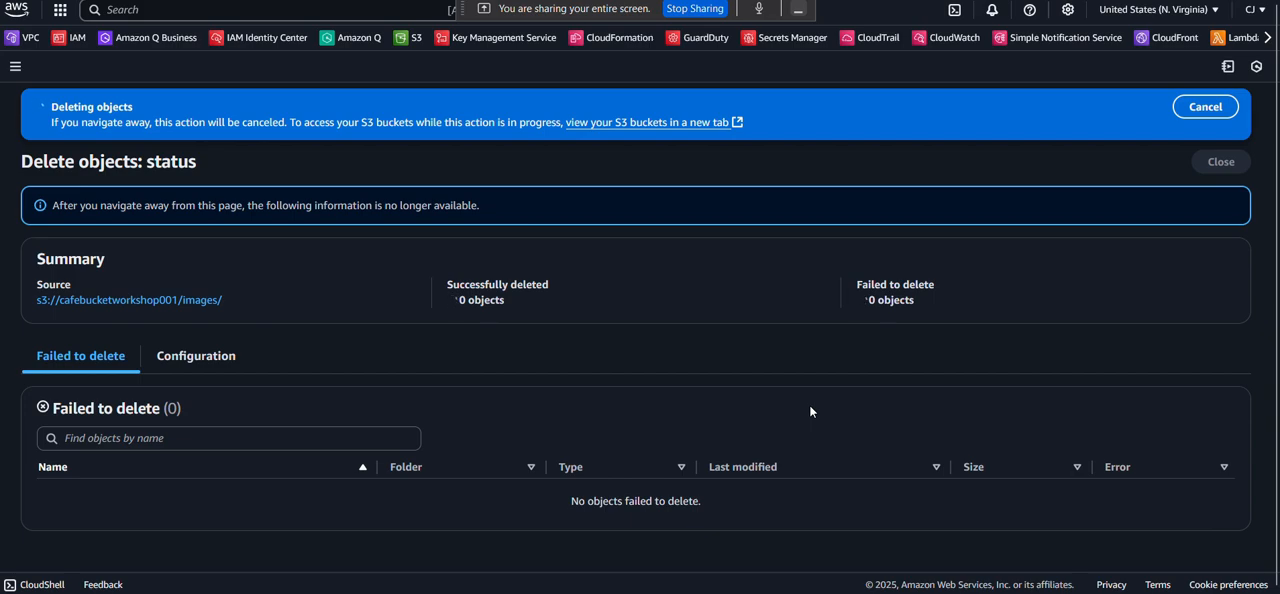
{"action": "left_click", "coordinate": [1221, 162]}
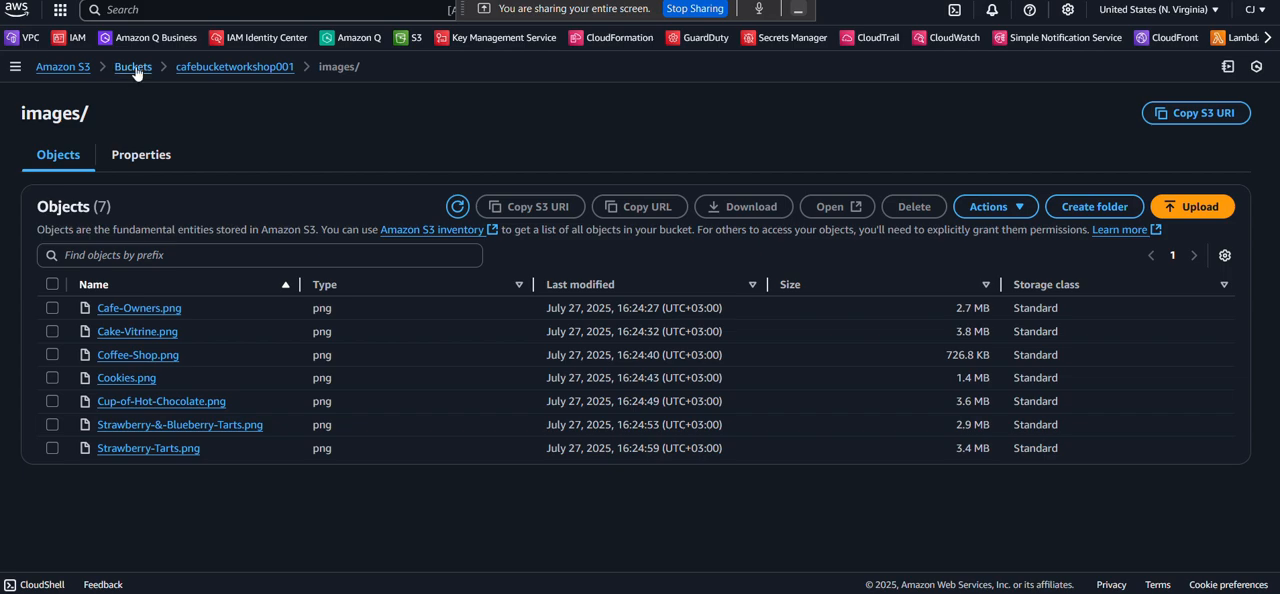
Open cafebucketworkshop001's bucket policy for editing and paste in the PublicReadGetObject example policy from the AWS documentation.
{"action": "left_click", "coordinate": [134, 68]}
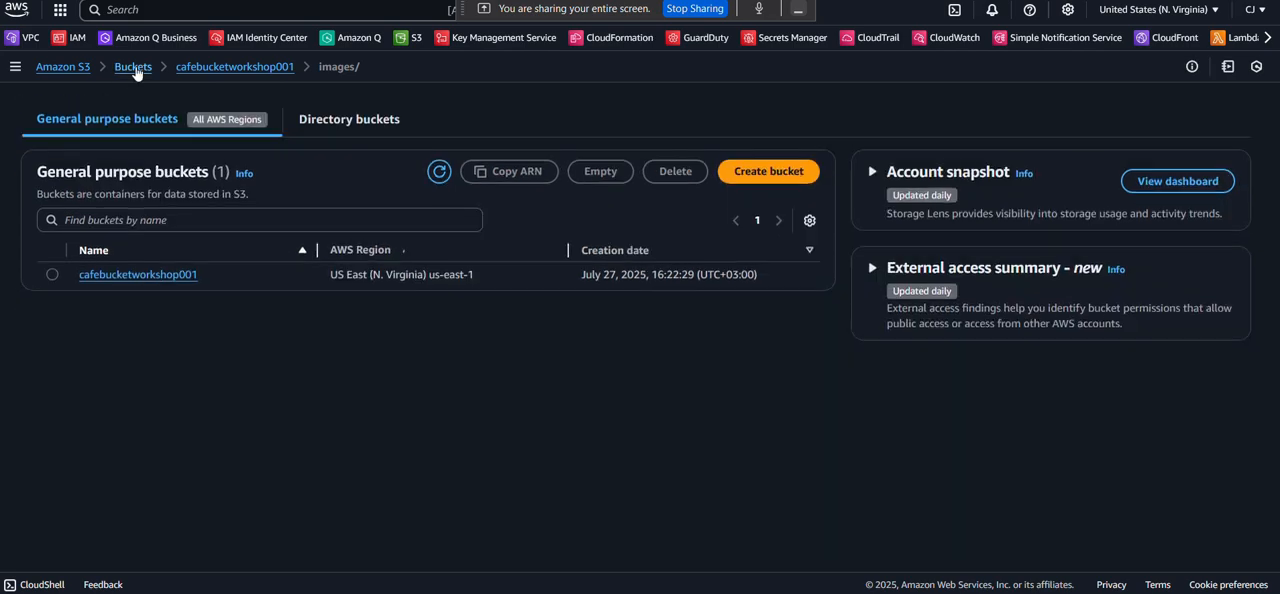
{"action": "left_click", "coordinate": [116, 273]}
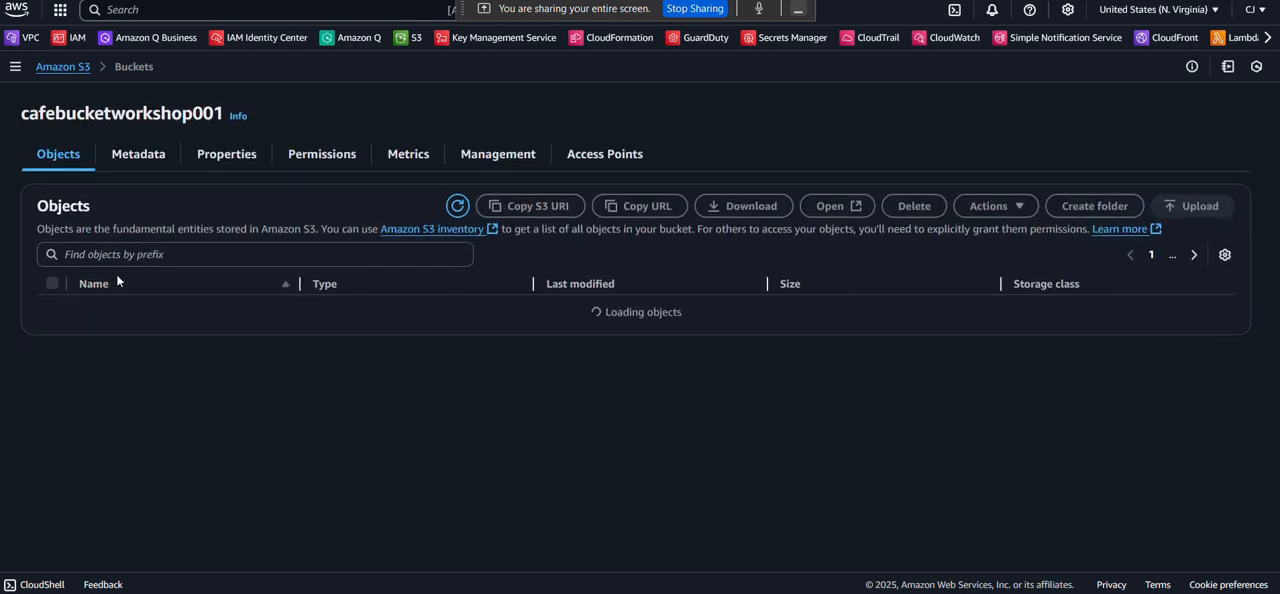
{"action": "left_click", "coordinate": [310, 158]}
{"action": "scroll", "coordinate": [462, 306], "scroll_direction": "down", "scroll_amount": 3}
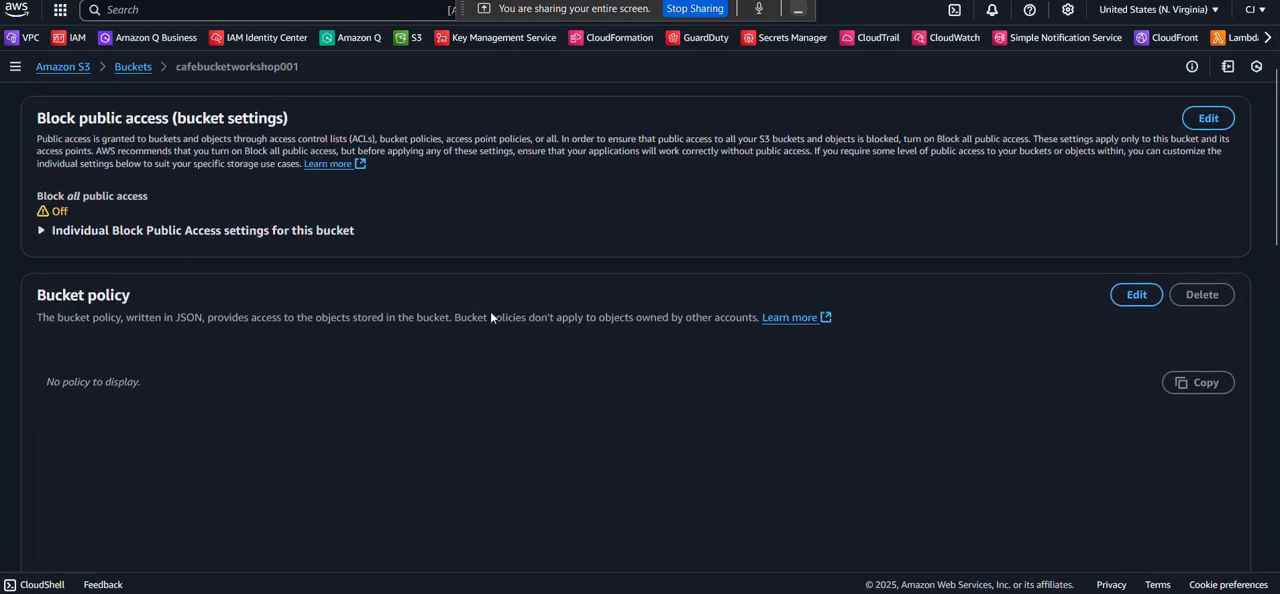
{"action": "left_click", "coordinate": [1136, 295]}
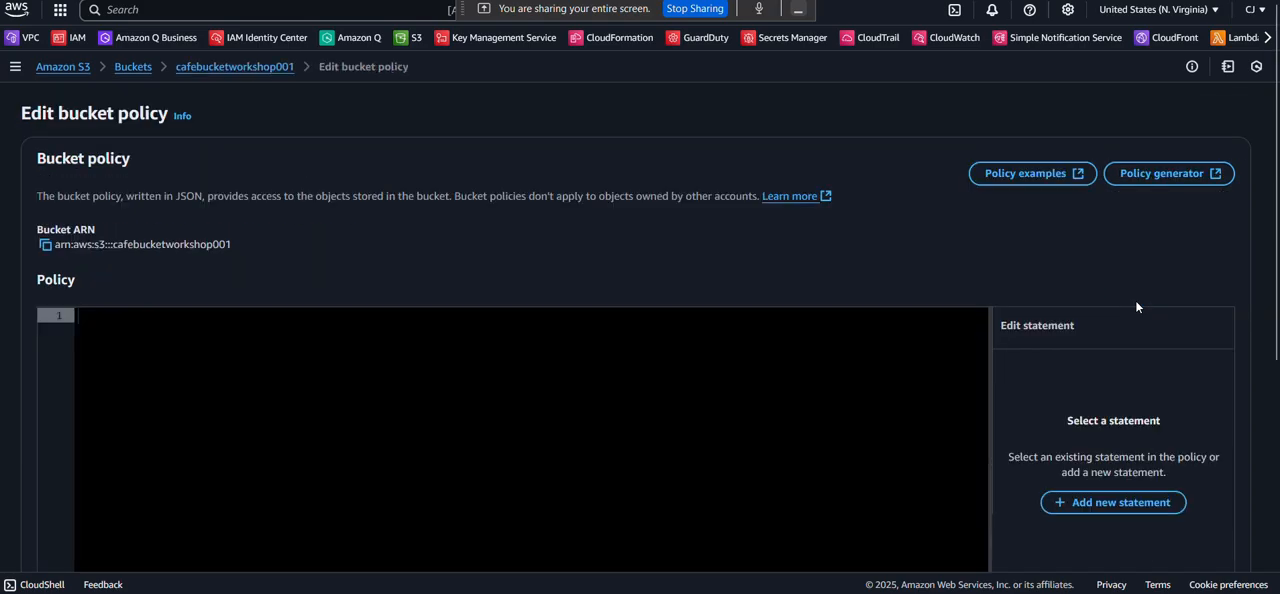
{"action": "left_click", "coordinate": [545, 1]}
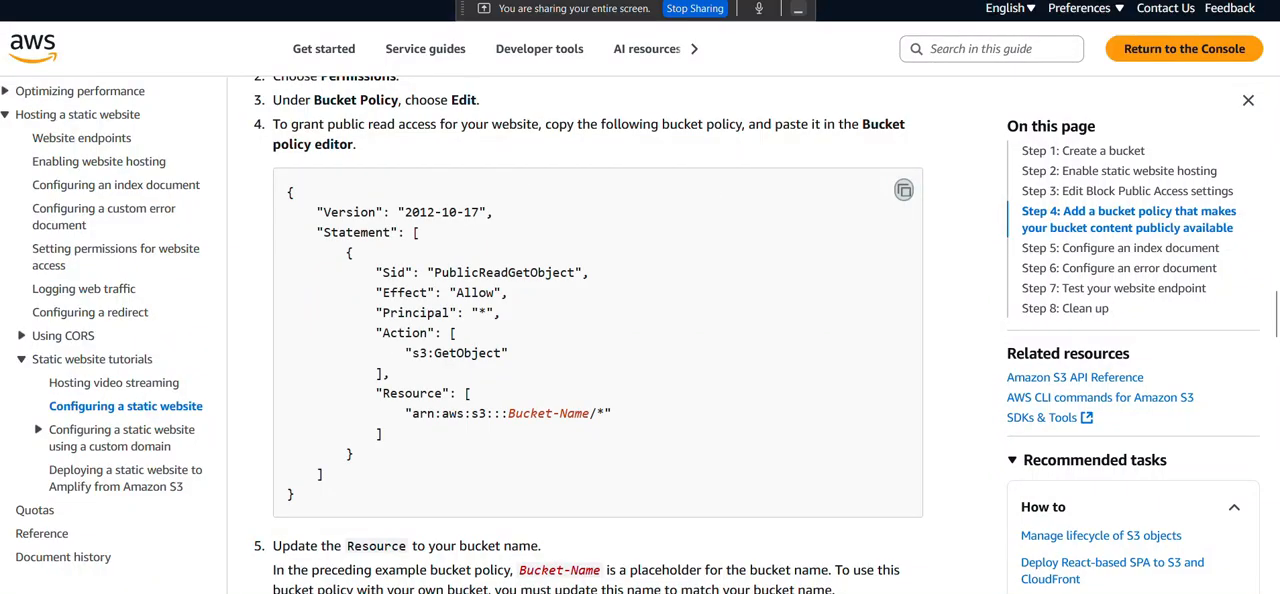
{"action": "left_click", "coordinate": [400, 1]}
{"action": "left_click", "coordinate": [291, 354]}
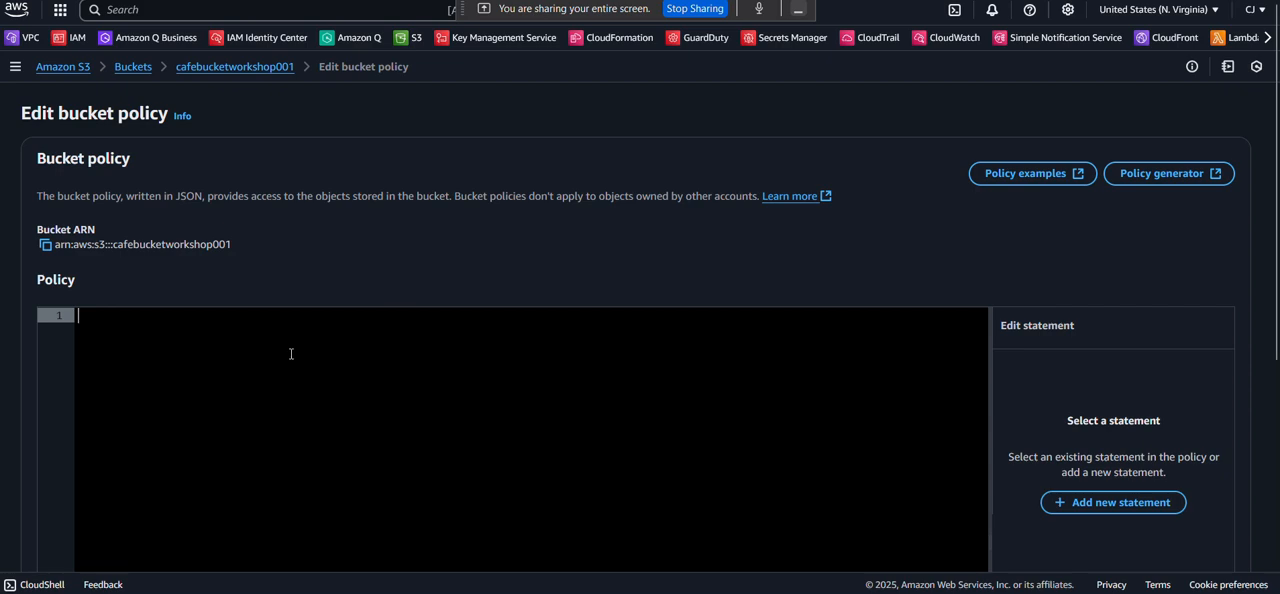
{"action": "key", "text": "ctrl+v"}
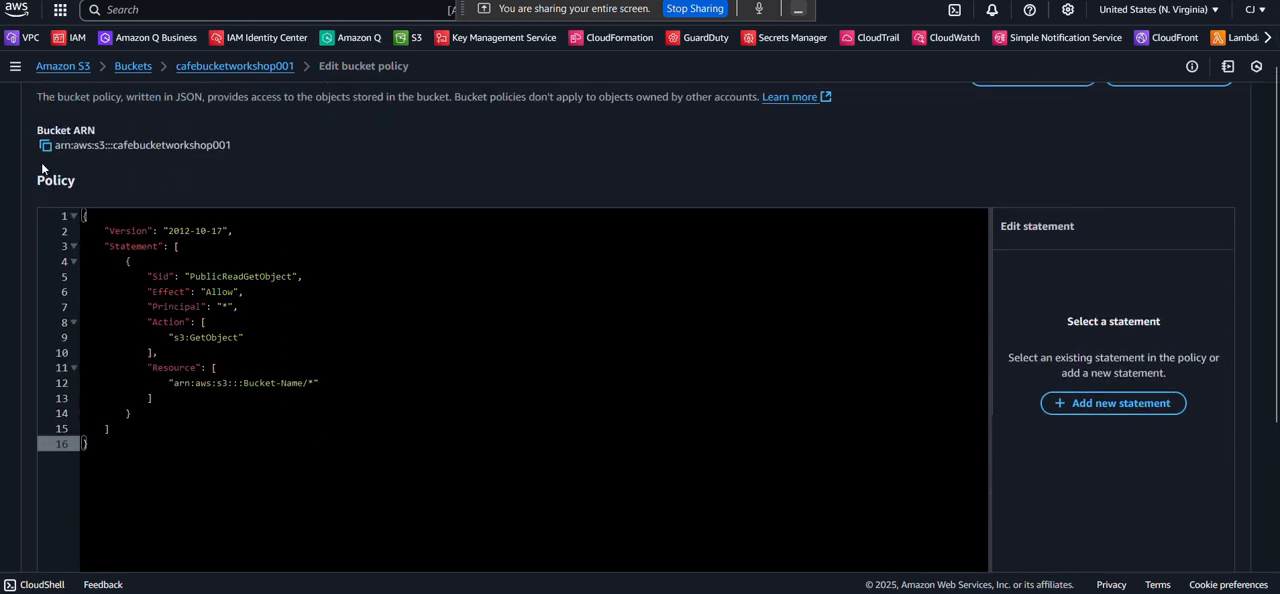
Set the policy's Resource to "arn:aws:s3:::cafebucketworkshop001/*" using the copied bucket ARN, and save the bucket policy.
{"action": "left_click", "coordinate": [45, 145]}
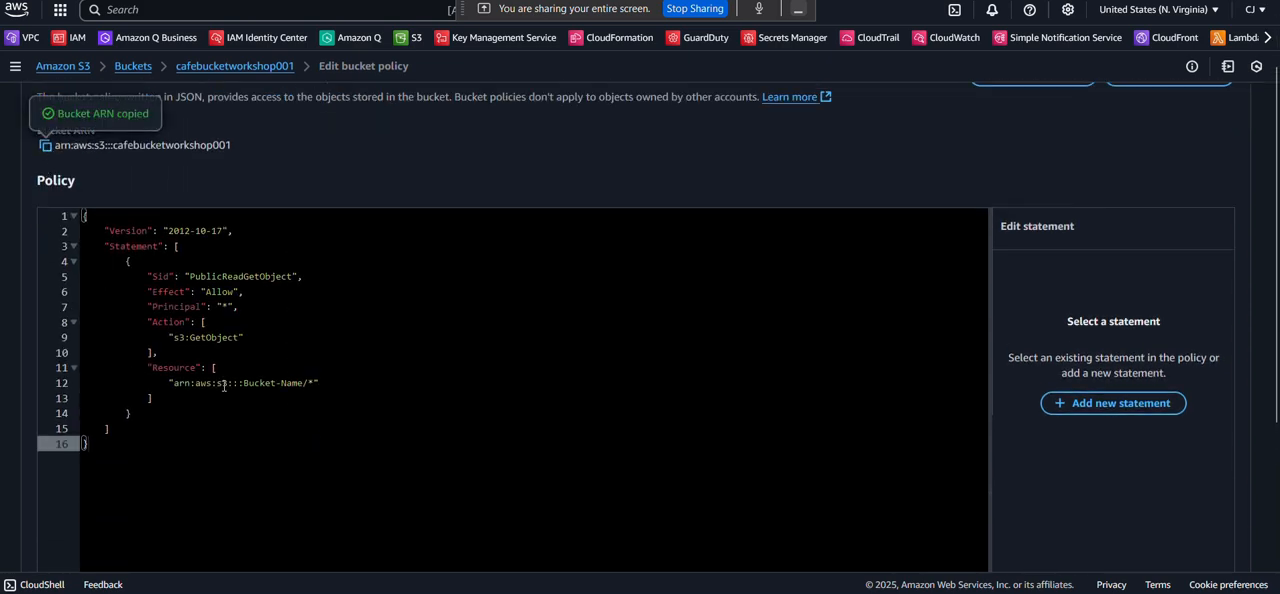
{"action": "left_click", "coordinate": [306, 384]}
{"action": "left_click_drag", "start_coordinate": [218, 384], "coordinate": [174, 384]}
{"action": "key", "text": "ctrl+v"}
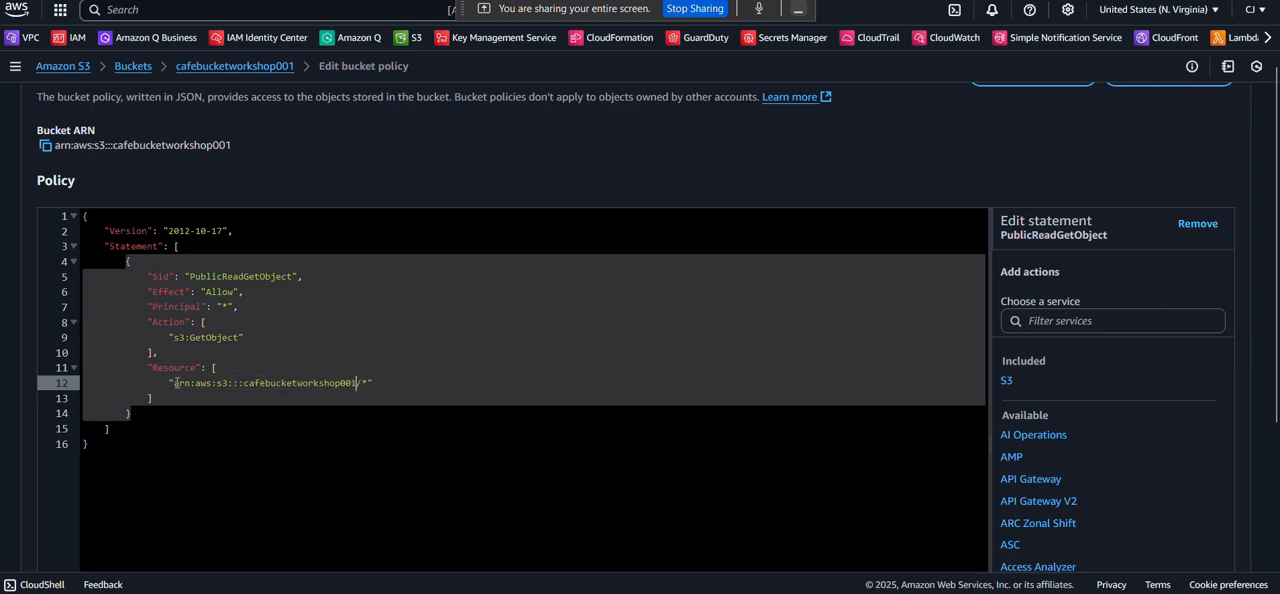
{"action": "left_click", "coordinate": [340, 434]}
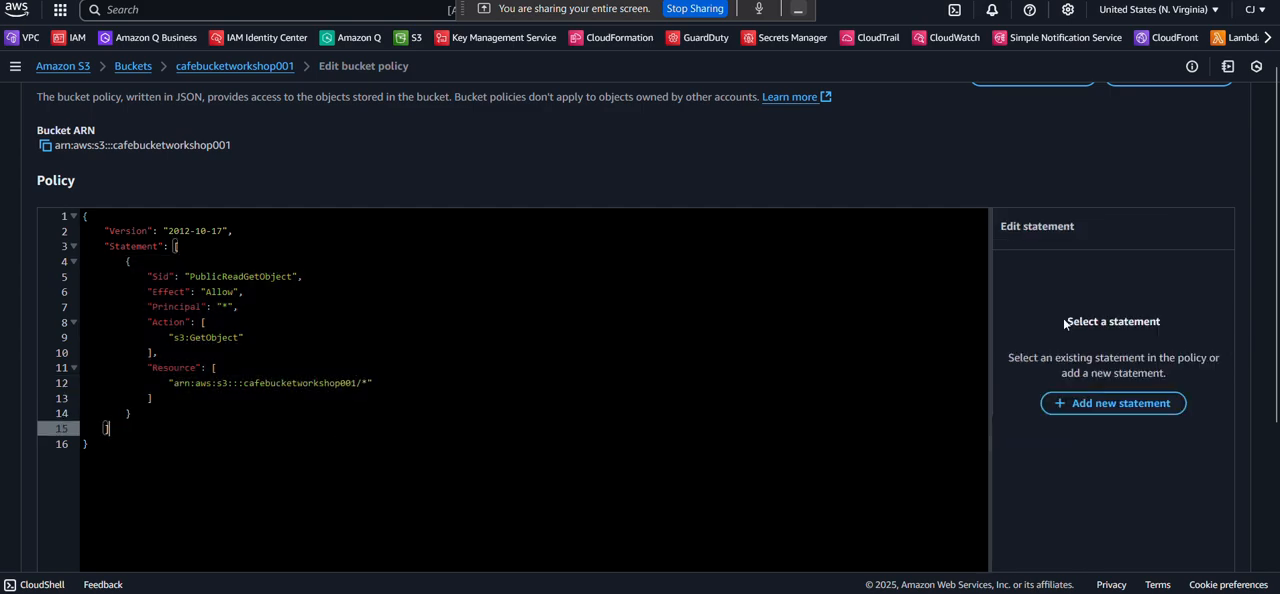
{"action": "scroll", "coordinate": [1066, 323], "scroll_direction": "down", "scroll_amount": 3}
{"action": "left_click", "coordinate": [1181, 540]}
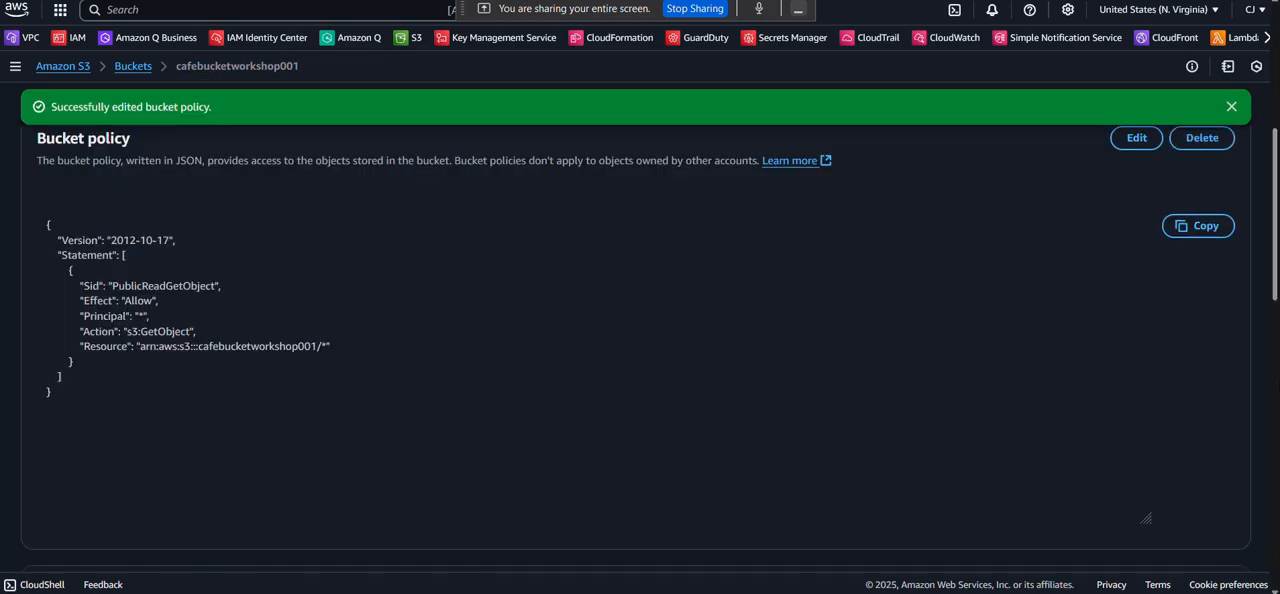
{"action": "left_click", "coordinate": [1231, 106]}
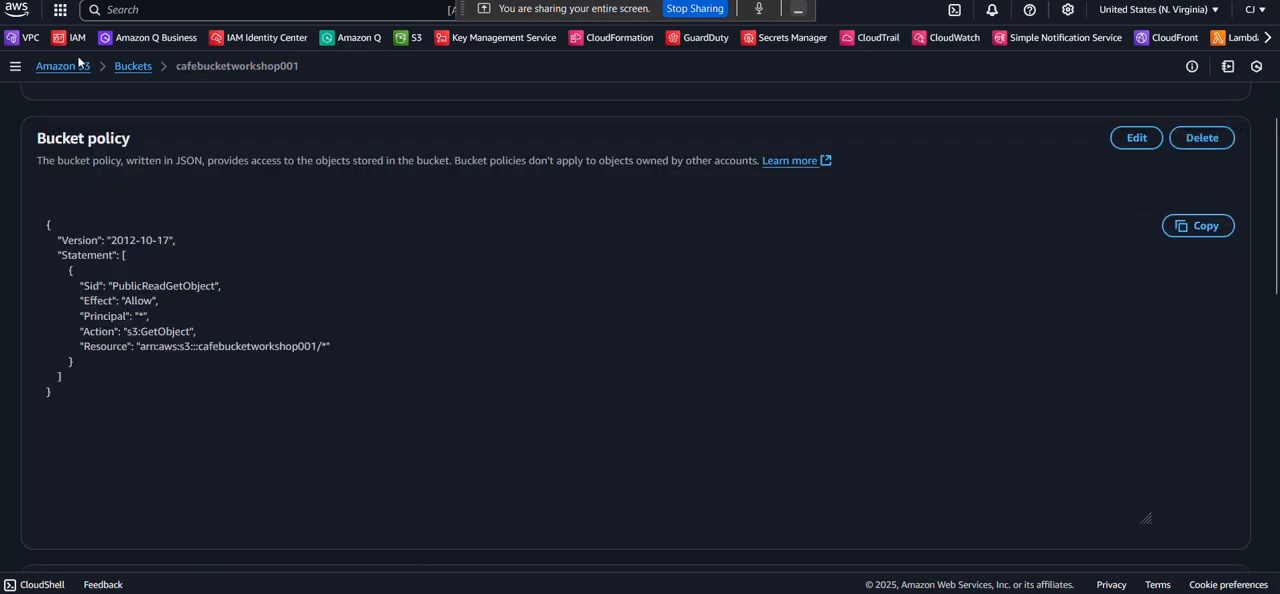
Upload Coffee-and-Pastries.png from the computer to the images/ folder of cafebucketworkshop001.
{"action": "left_click", "coordinate": [135, 68]}
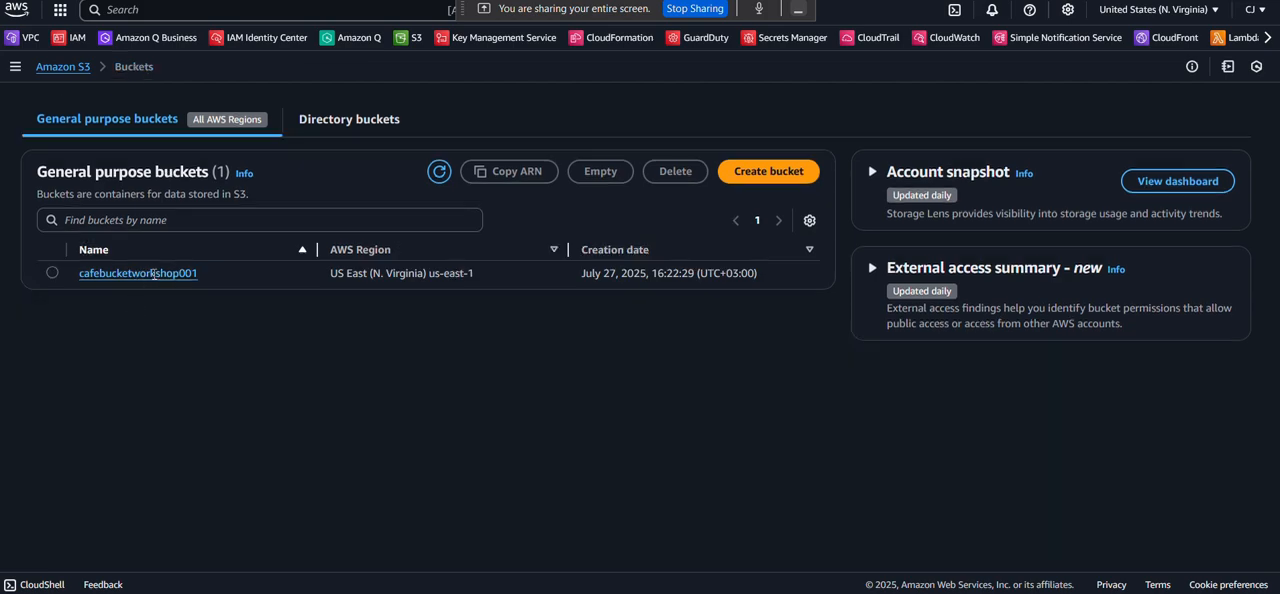
{"action": "left_click", "coordinate": [153, 273]}
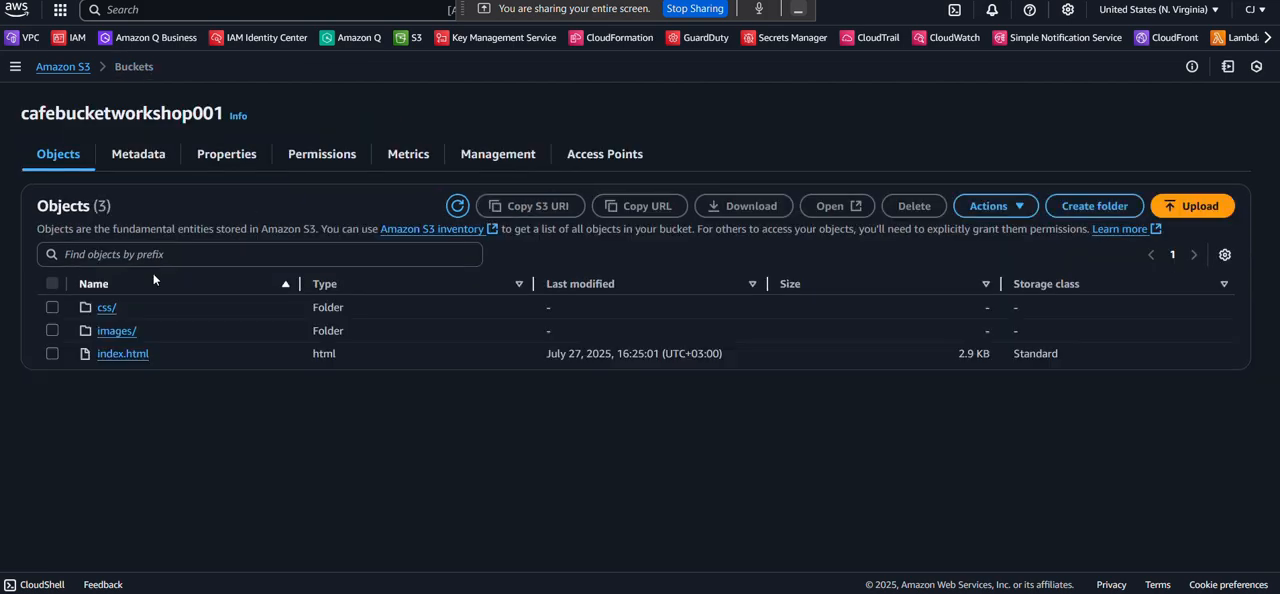
{"action": "left_click", "coordinate": [108, 332]}
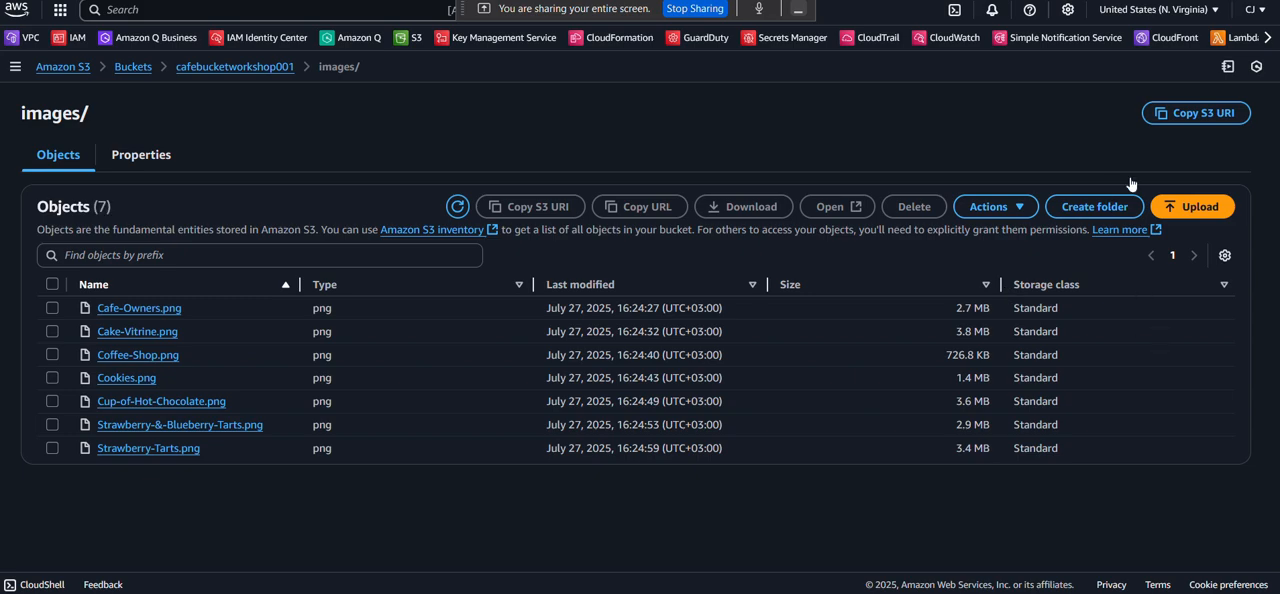
{"action": "left_click", "coordinate": [1195, 207]}
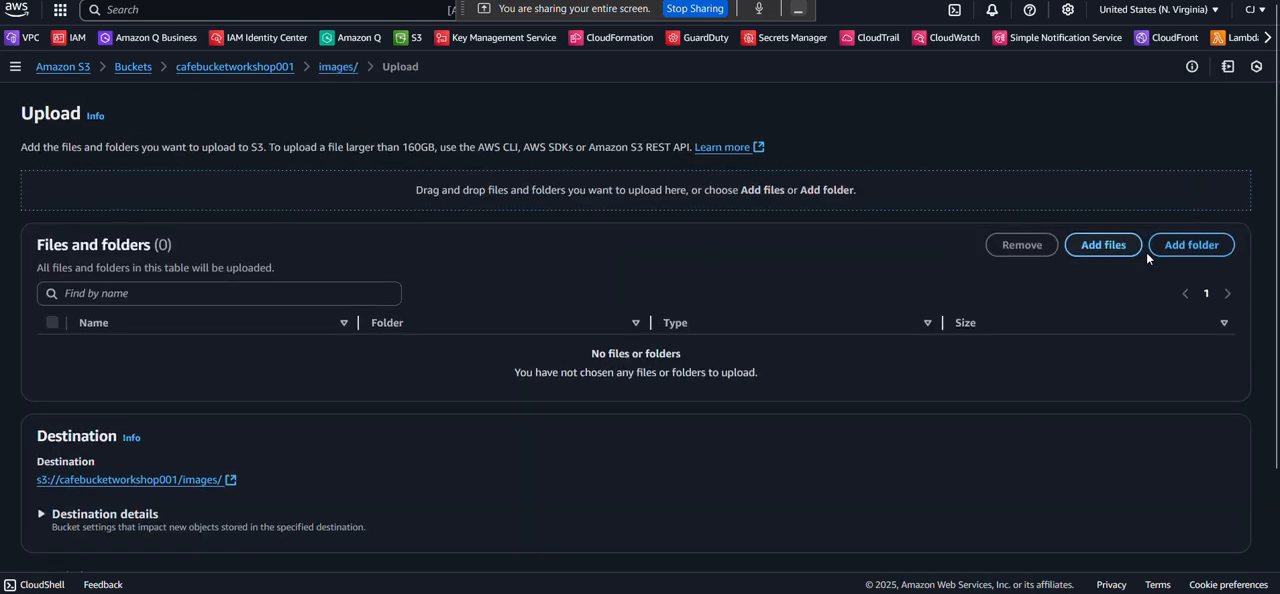
{"action": "left_click", "coordinate": [1096, 241]}
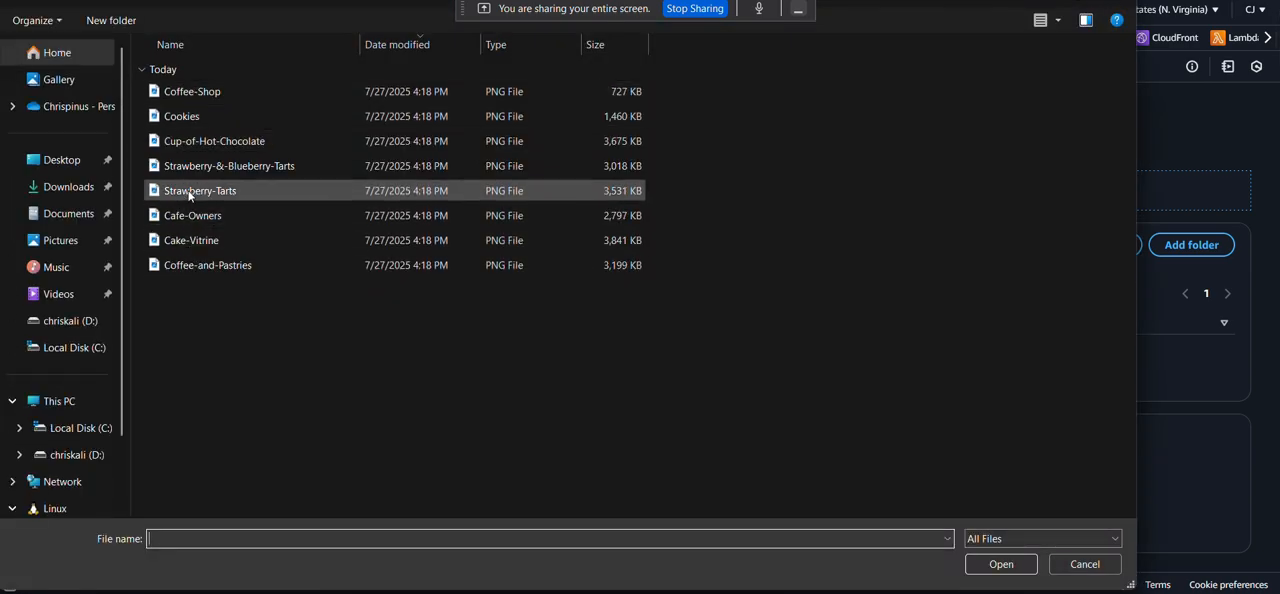
{"action": "left_click", "coordinate": [207, 266]}
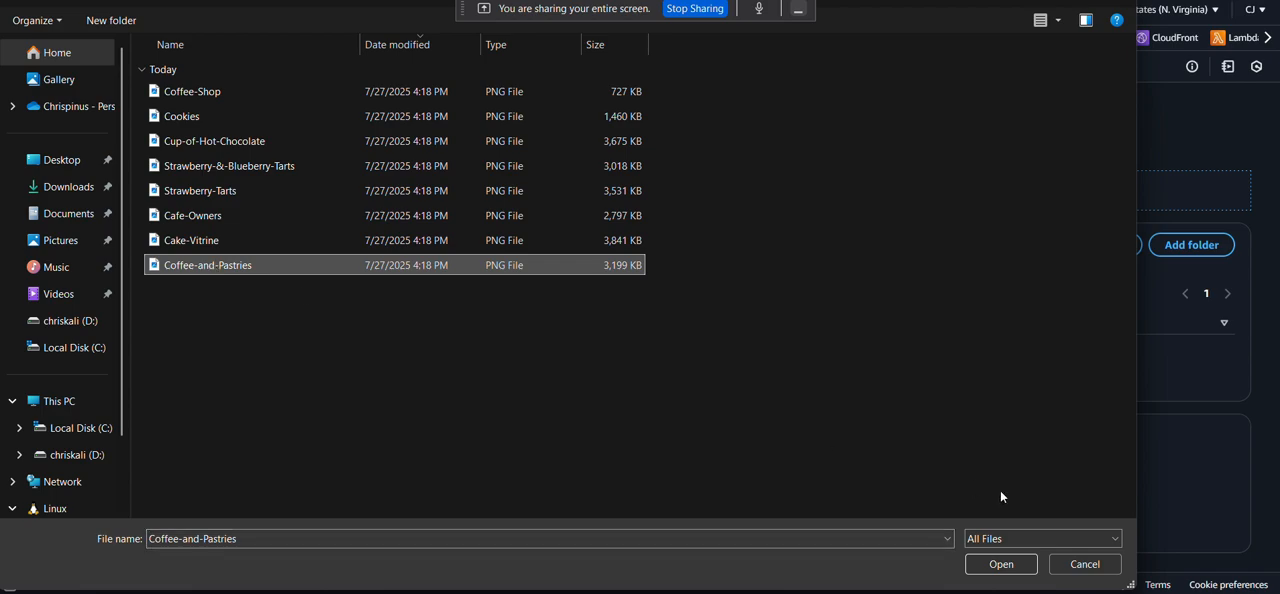
{"action": "left_click", "coordinate": [1001, 564]}
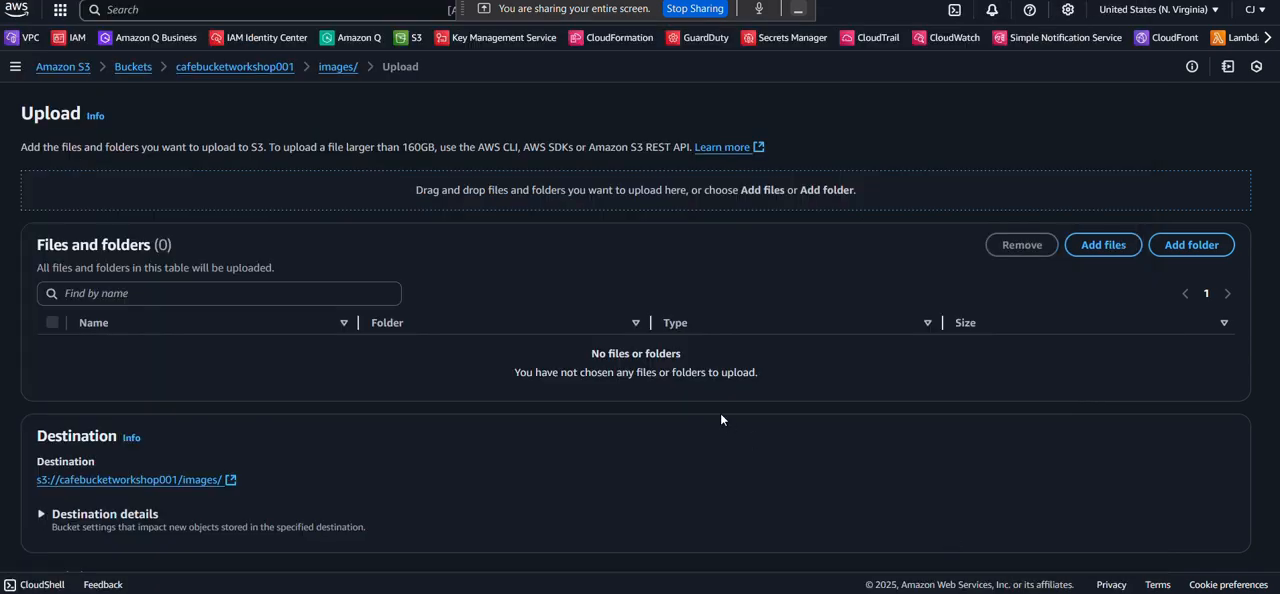
{"action": "scroll", "coordinate": [720, 413], "scroll_direction": "down", "scroll_amount": 2}
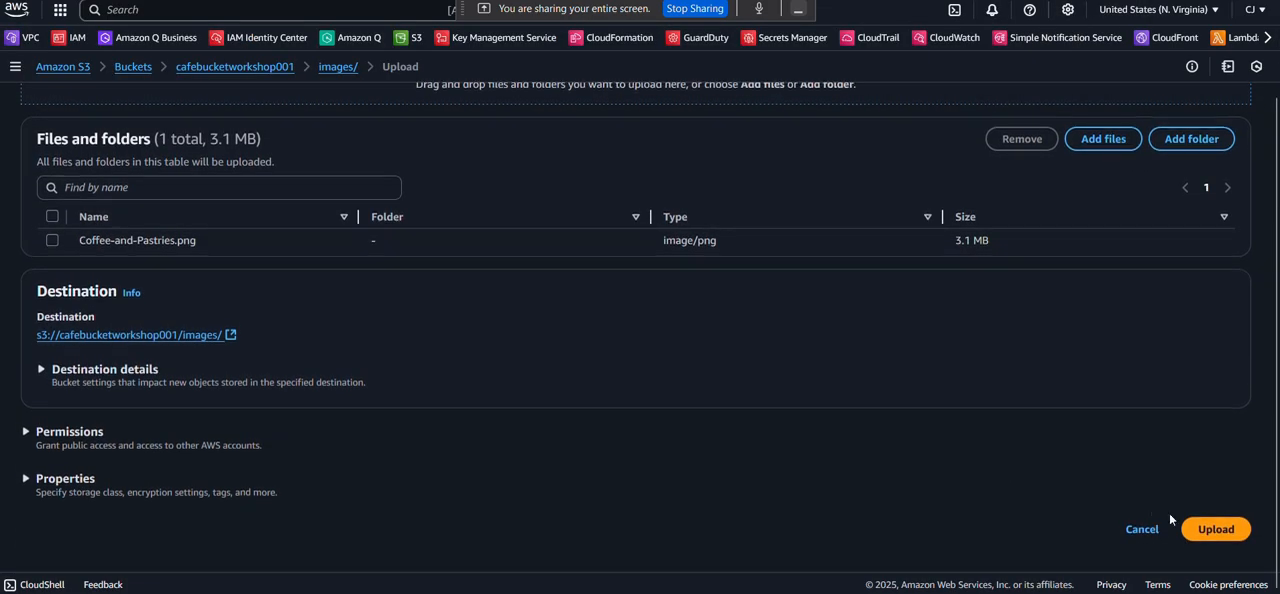
{"action": "left_click", "coordinate": [1216, 529]}
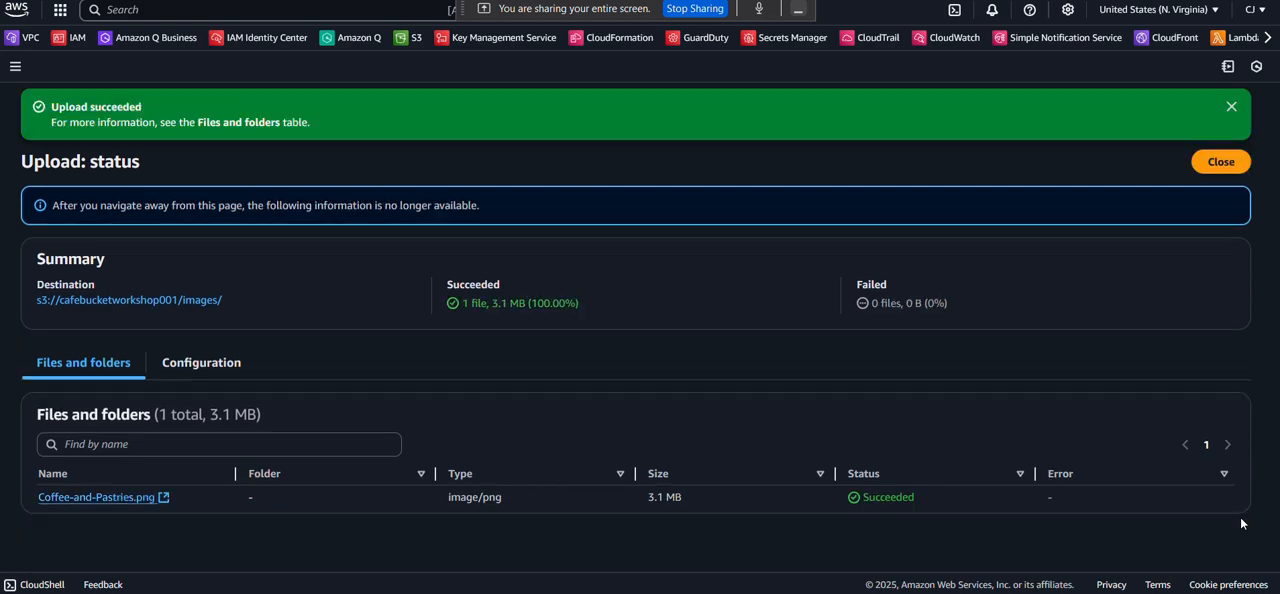
Reload the café page to check the pastries and coffee image under the new bucket policy.
{"action": "key", "text": "ctrl+Tab"}
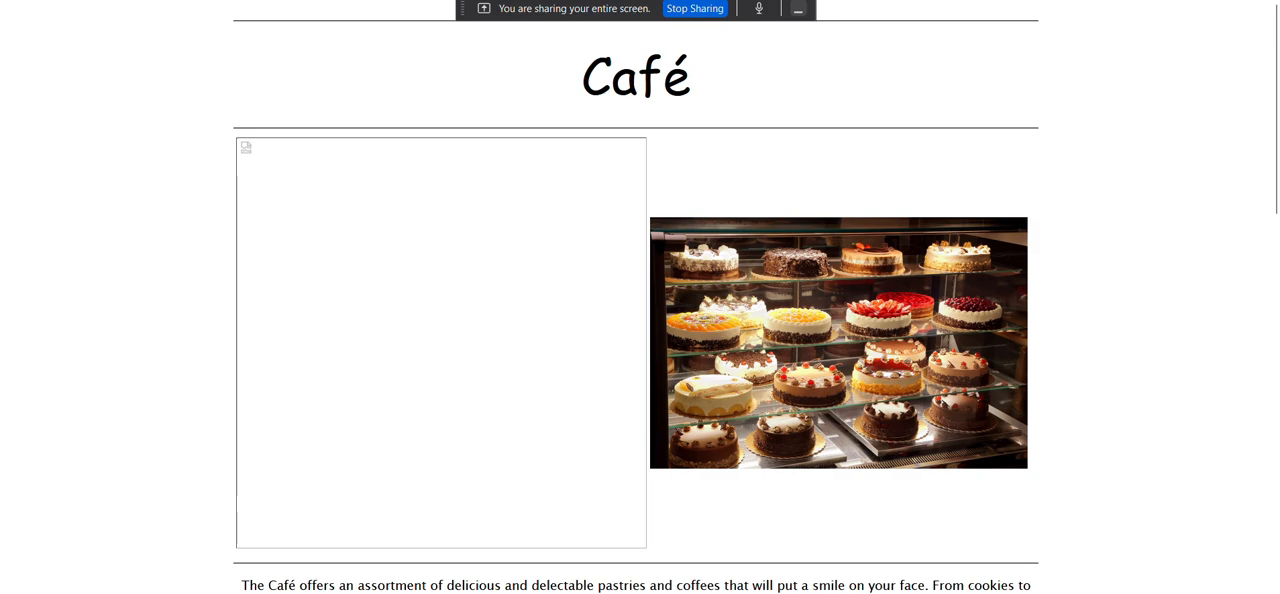
{"action": "key", "text": "F5"}
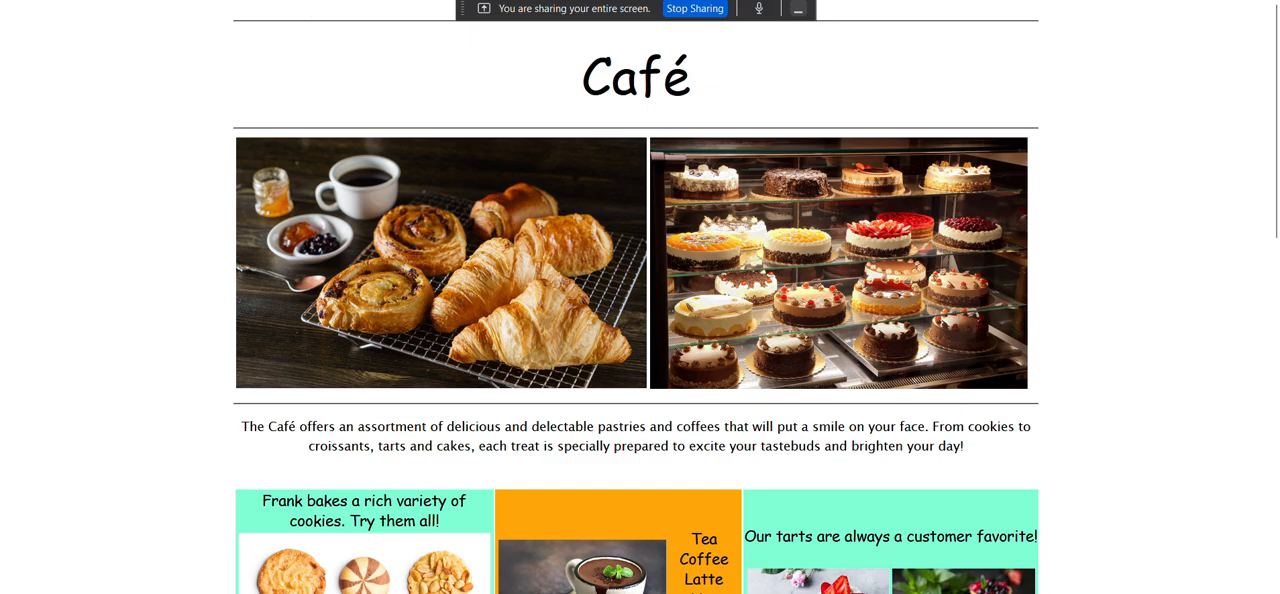
Switch to the challenge lab PDF and read the challenge 2 requirement on protecting website data and Task 5 on enabling versioning.
{"action": "left_click", "coordinate": [243, 0]}
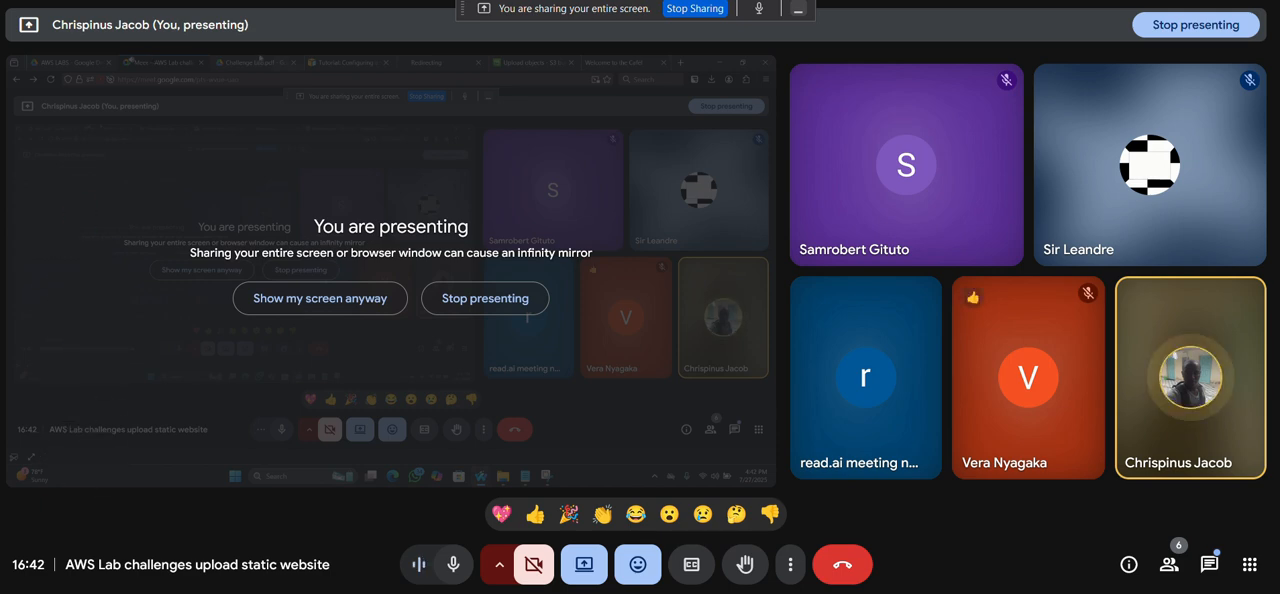
{"action": "left_click", "coordinate": [408, 0]}
{"action": "scroll", "coordinate": [418, 180], "scroll_direction": "down", "scroll_amount": 1}
{"action": "scroll", "coordinate": [428, 230], "scroll_direction": "down", "scroll_amount": 1}
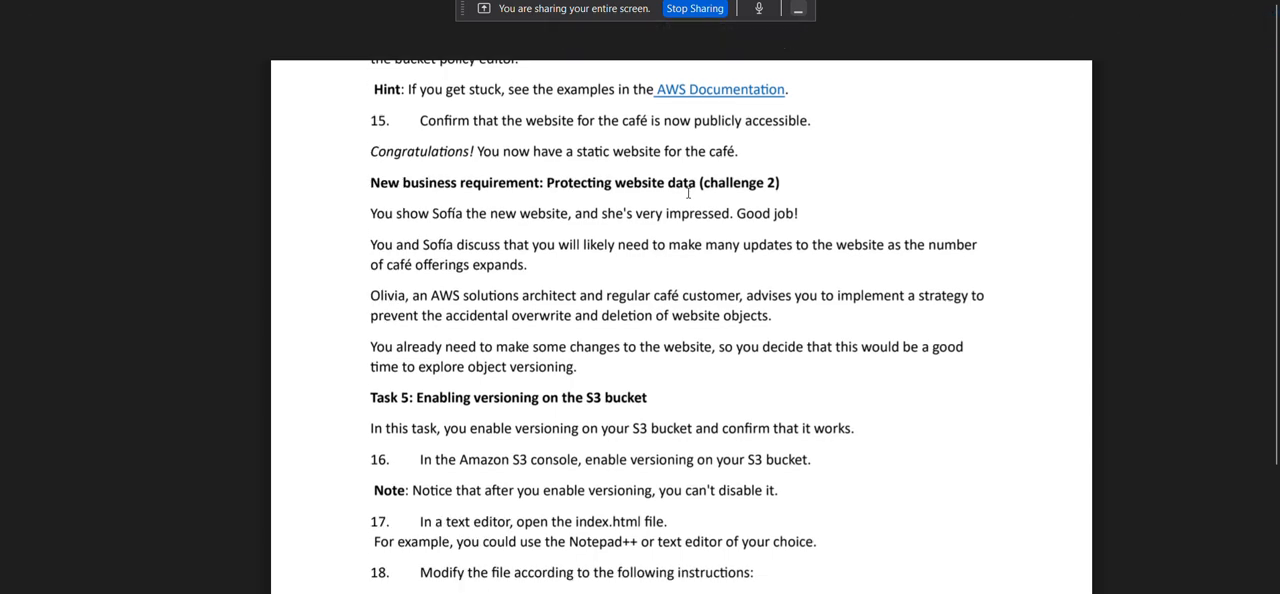
{"action": "scroll", "coordinate": [688, 193], "scroll_direction": "down", "scroll_amount": 1}
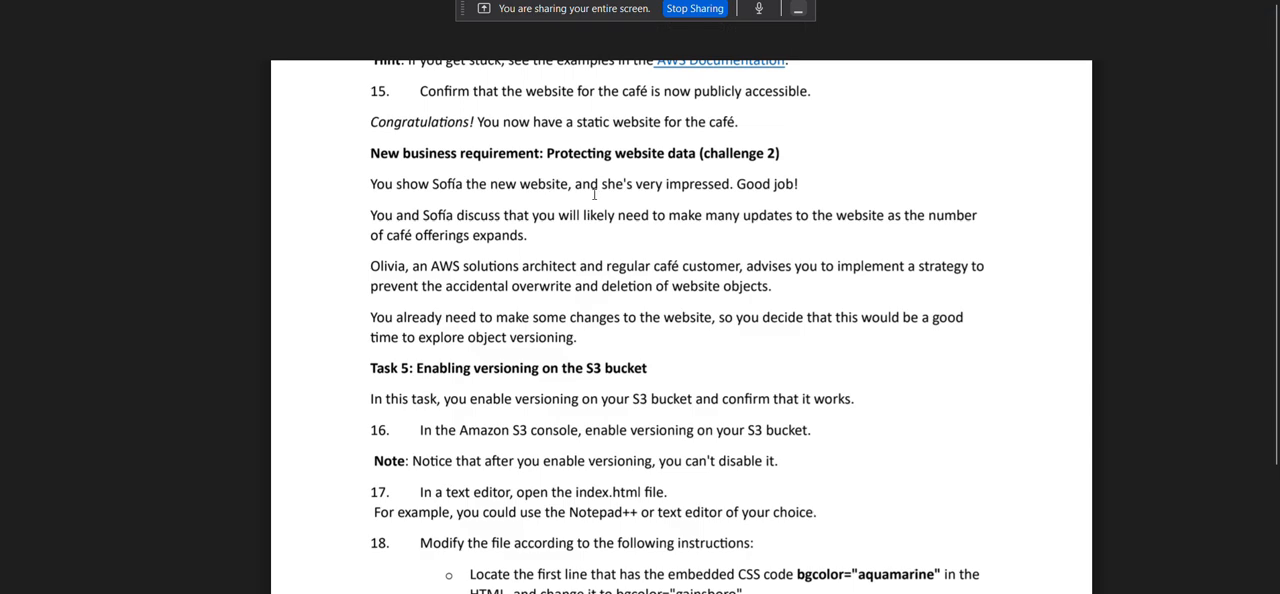
{"action": "scroll", "coordinate": [627, 193], "scroll_direction": "down", "scroll_amount": 1}
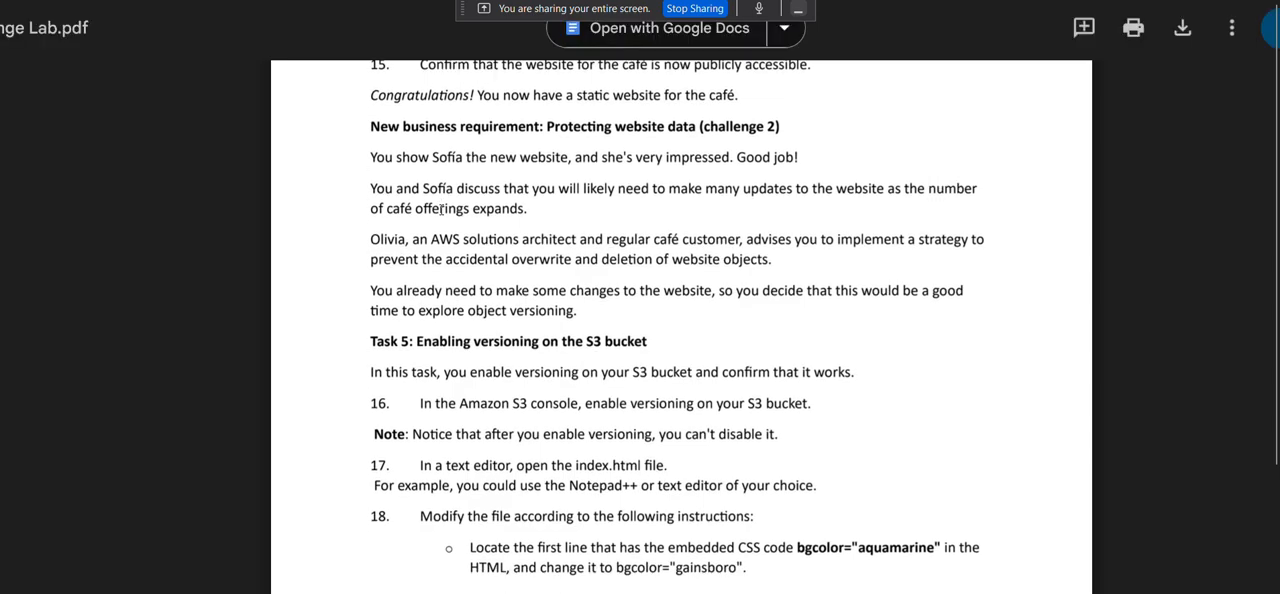
{"action": "scroll", "coordinate": [530, 187], "scroll_direction": "down", "scroll_amount": 1}
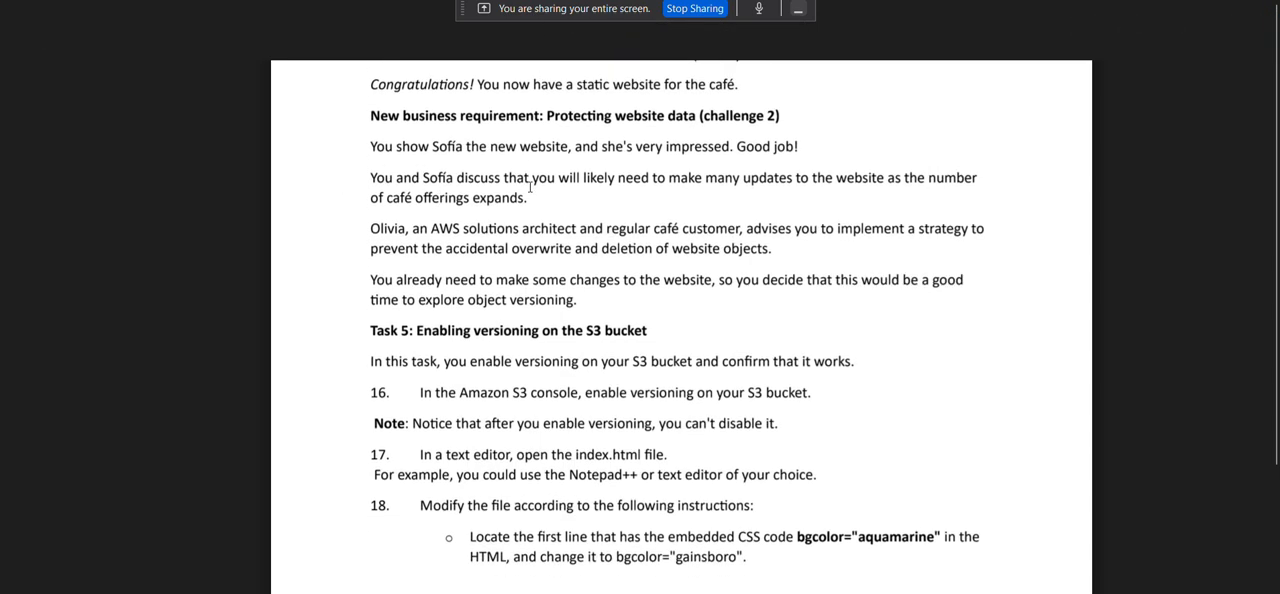
{"action": "scroll", "coordinate": [778, 183], "scroll_direction": "down", "scroll_amount": 1}
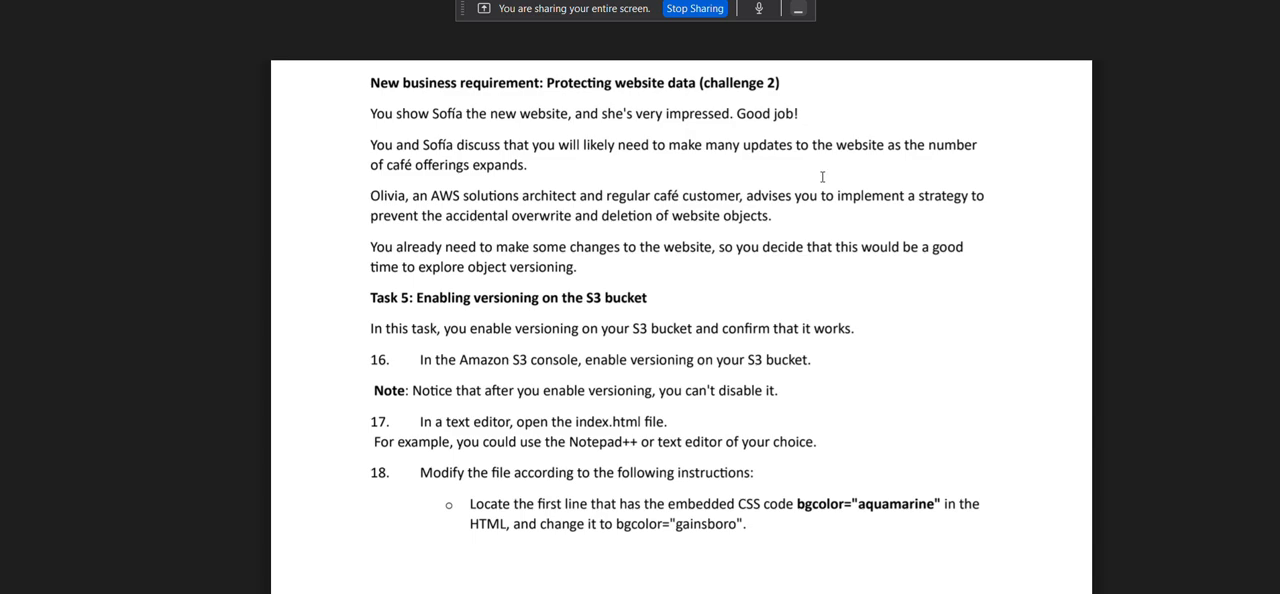
{"action": "scroll", "coordinate": [760, 200], "scroll_direction": "down", "scroll_amount": 1}
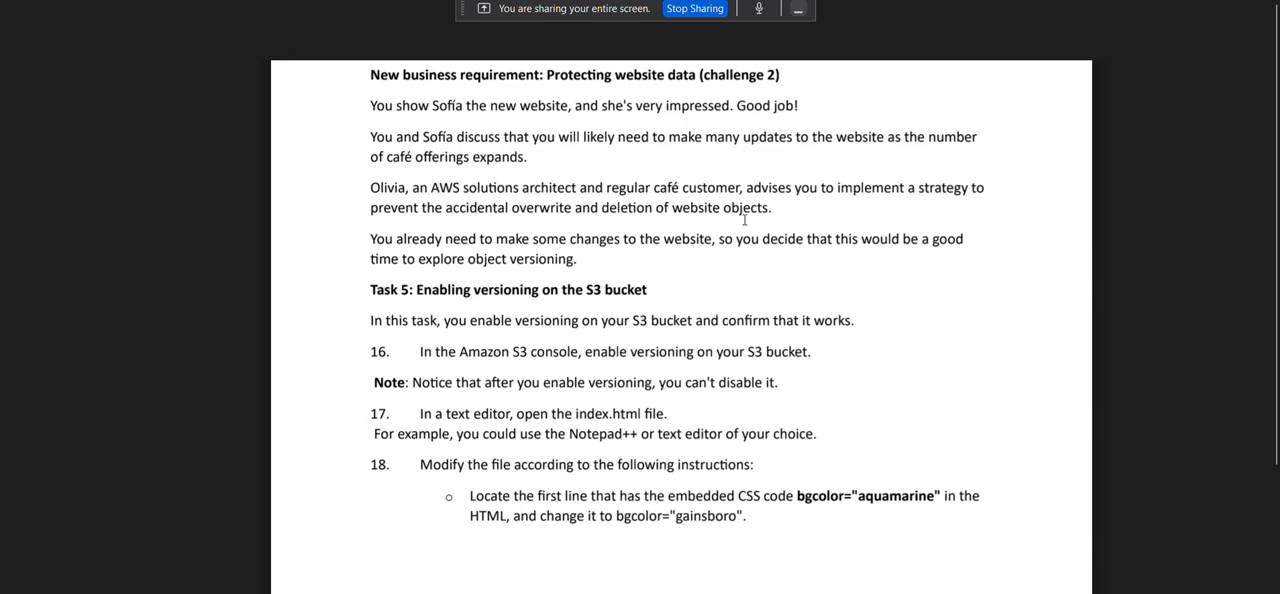
Read Task 5 in the lab PDF on enabling S3 versioning and changing the background colors in index.html.
{"action": "scroll", "coordinate": [744, 219], "scroll_direction": "down", "scroll_amount": 2}
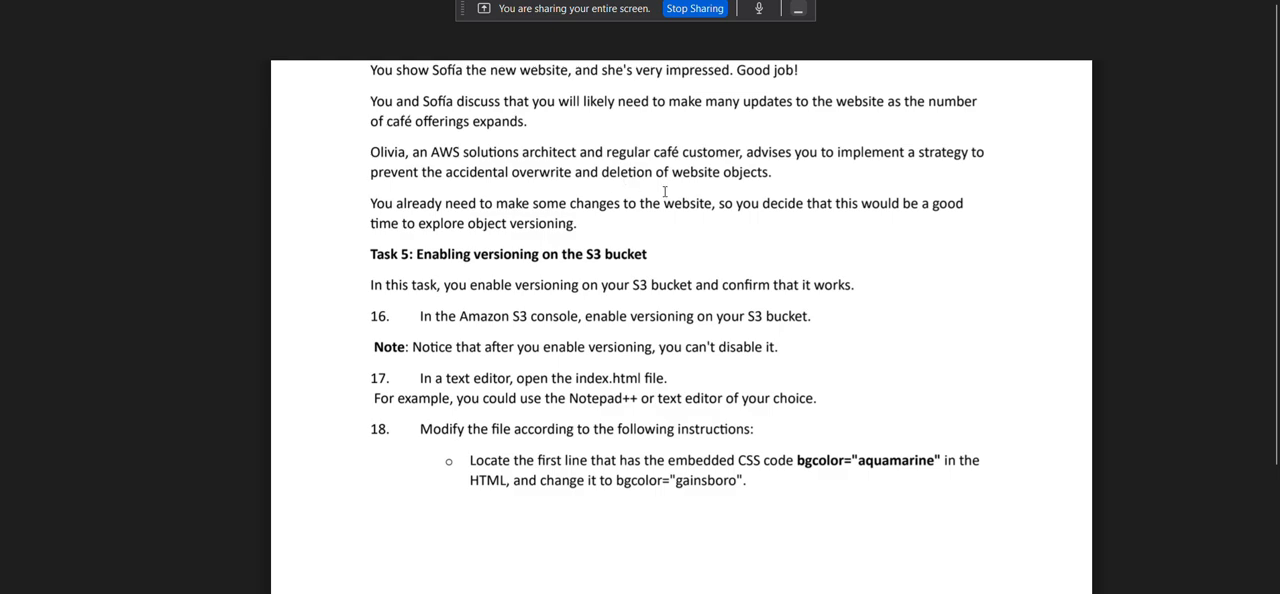
{"action": "scroll", "coordinate": [615, 194], "scroll_direction": "down", "scroll_amount": 2}
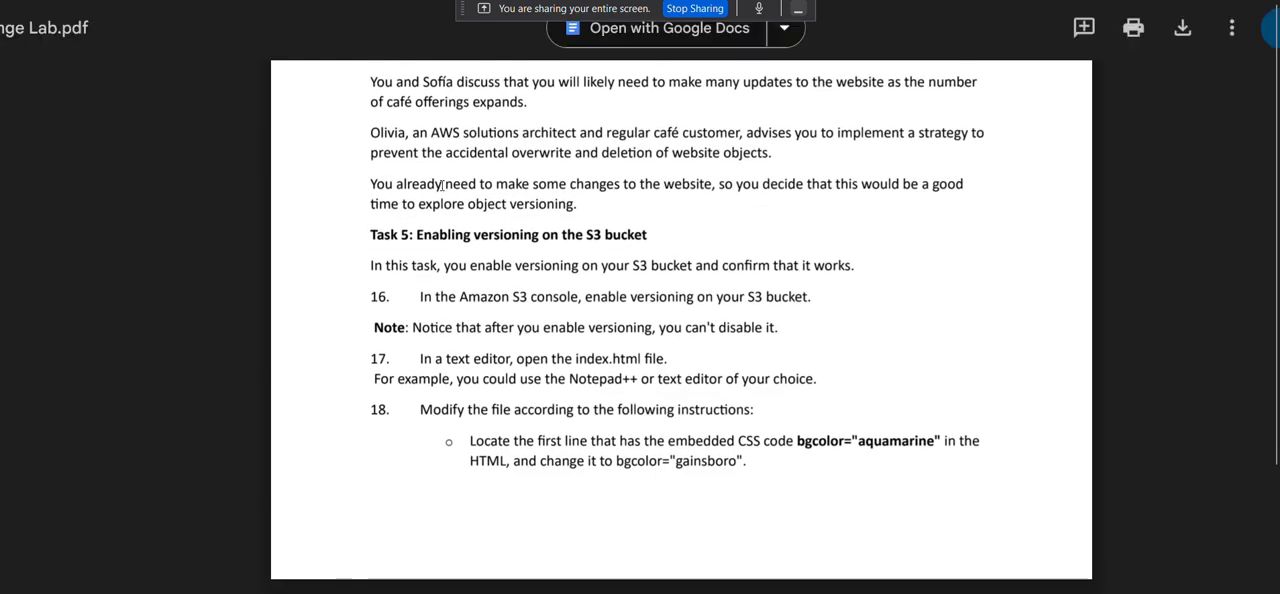
{"action": "scroll", "coordinate": [583, 184], "scroll_direction": "down", "scroll_amount": 2}
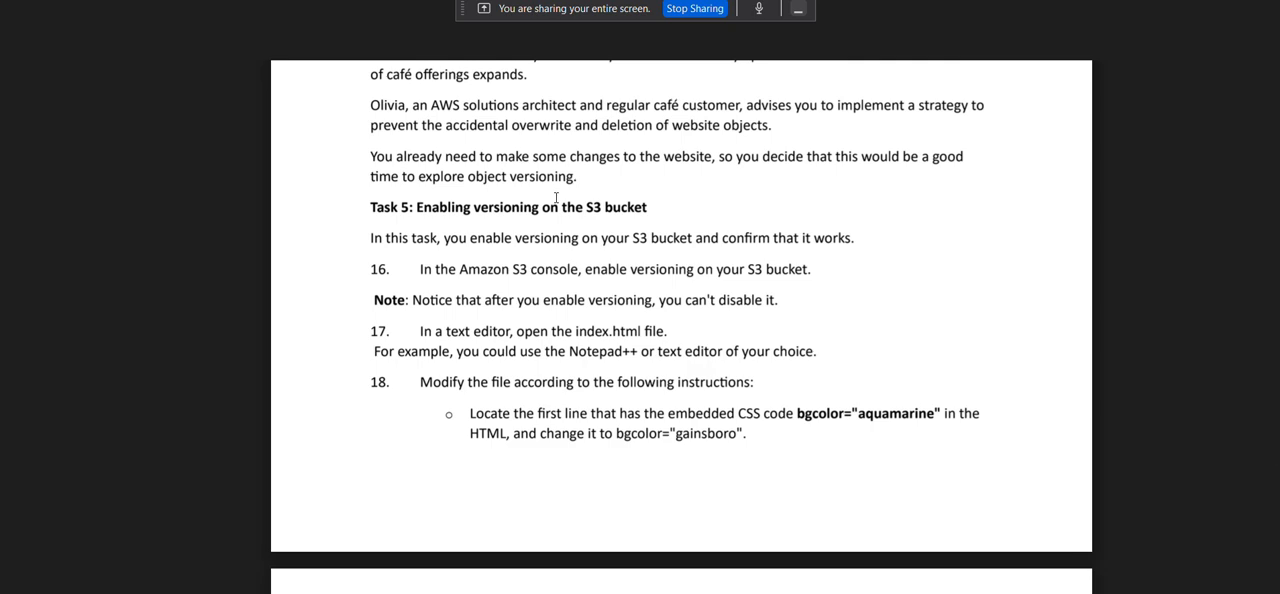
{"action": "scroll", "coordinate": [556, 198], "scroll_direction": "down", "scroll_amount": 2}
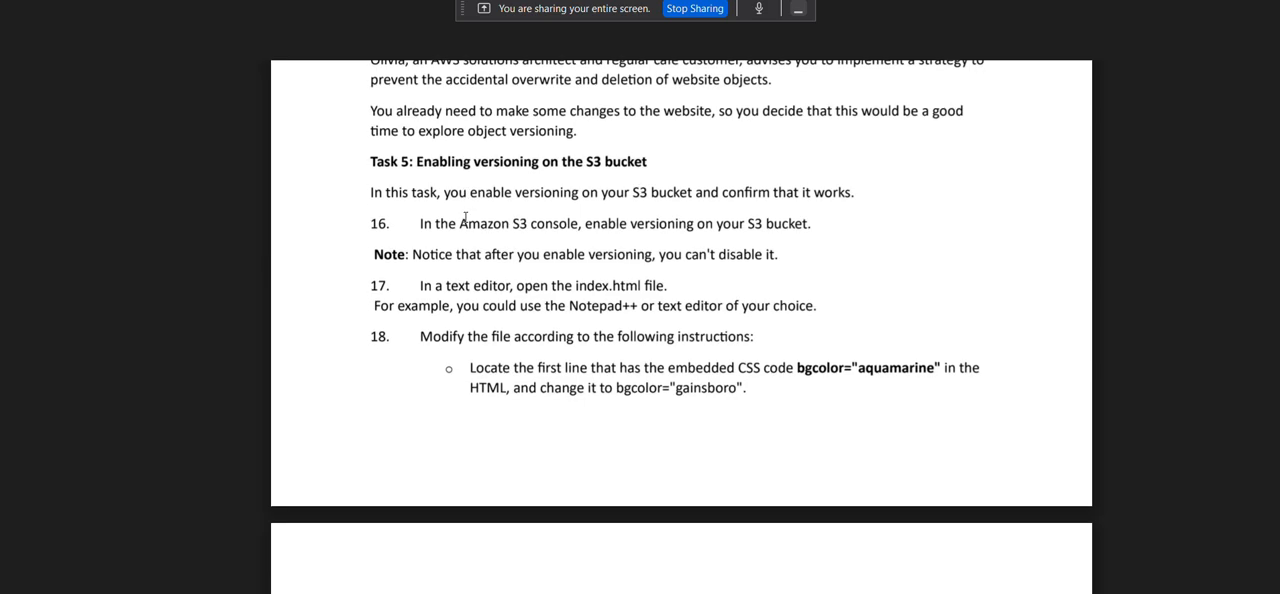
{"action": "scroll", "coordinate": [465, 217], "scroll_direction": "down", "scroll_amount": 1}
{"action": "scroll", "coordinate": [462, 208], "scroll_direction": "down", "scroll_amount": 1}
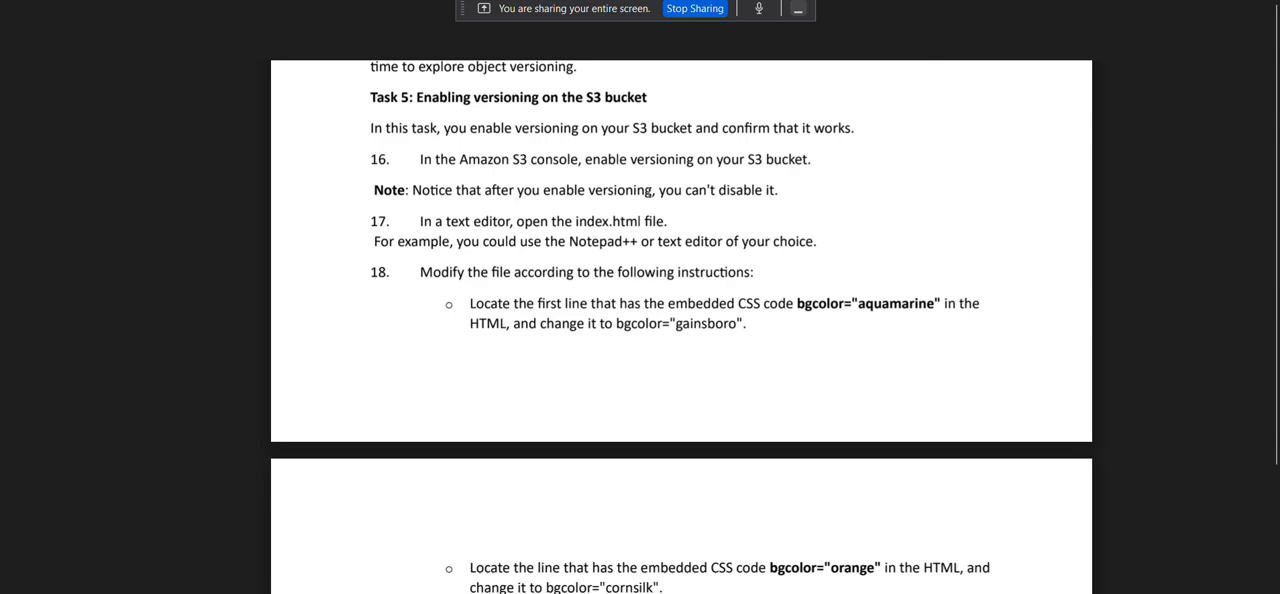
{"action": "scroll", "coordinate": [780, 194], "scroll_direction": "down", "scroll_amount": 1}
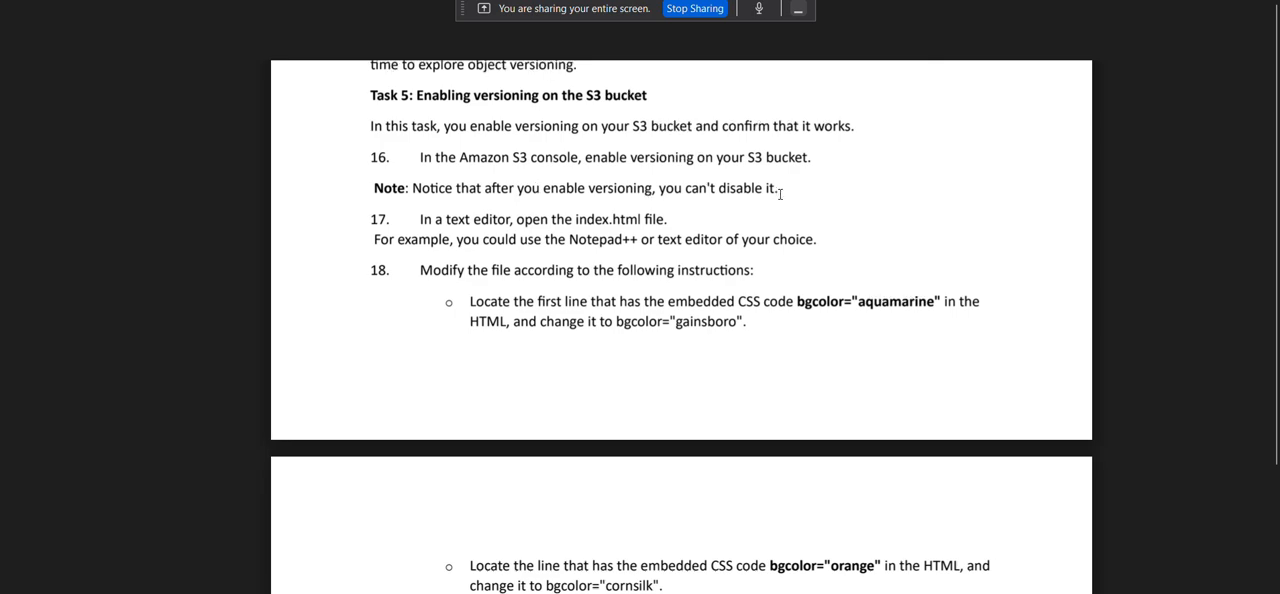
{"action": "scroll", "coordinate": [700, 190], "scroll_direction": "down", "scroll_amount": 1}
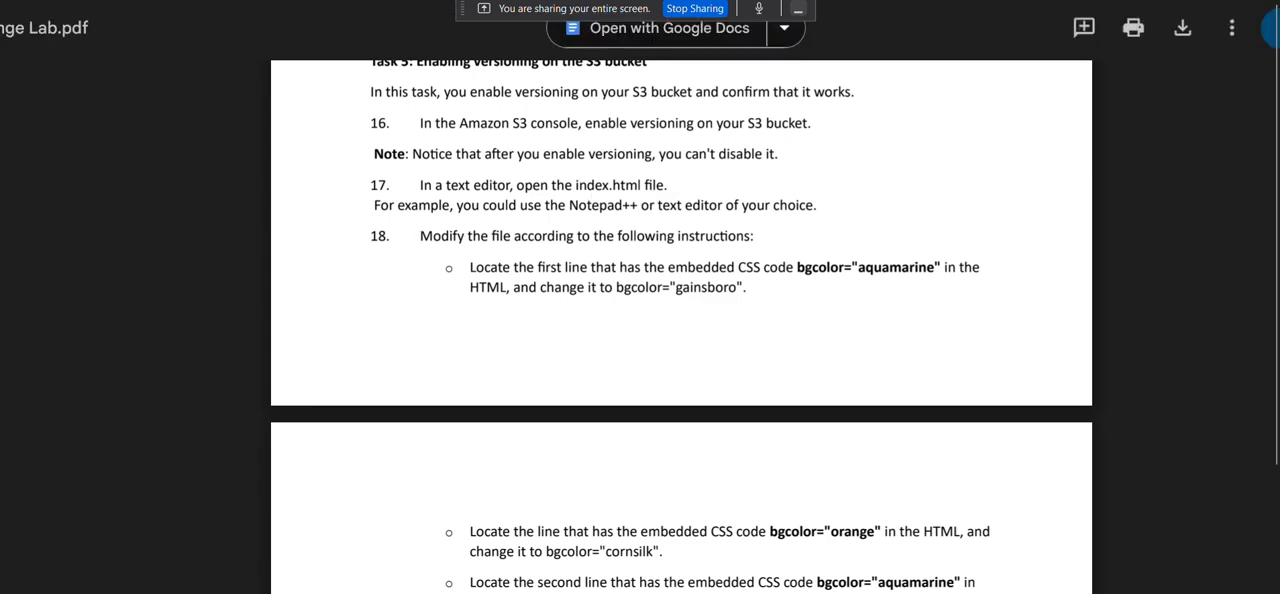
Switch to the S3 console, close the upload status, and open the properties of cafebucketworkshop001.
{"action": "left_click", "coordinate": [820, 2]}
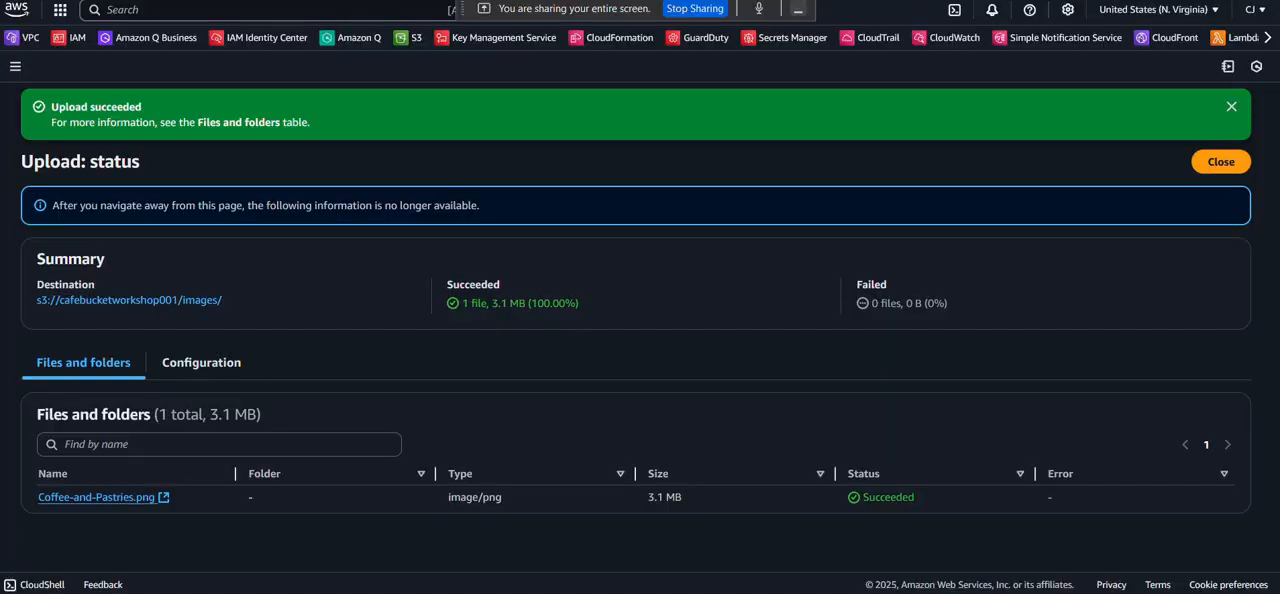
{"action": "left_click", "coordinate": [1221, 162]}
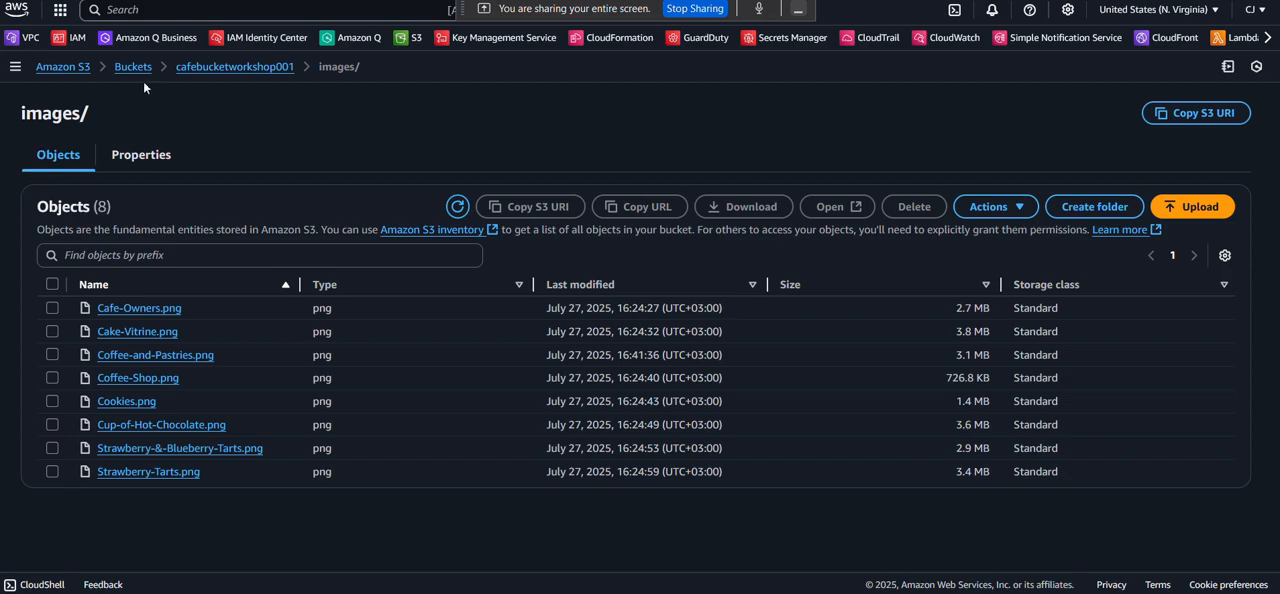
{"action": "left_click", "coordinate": [208, 67]}
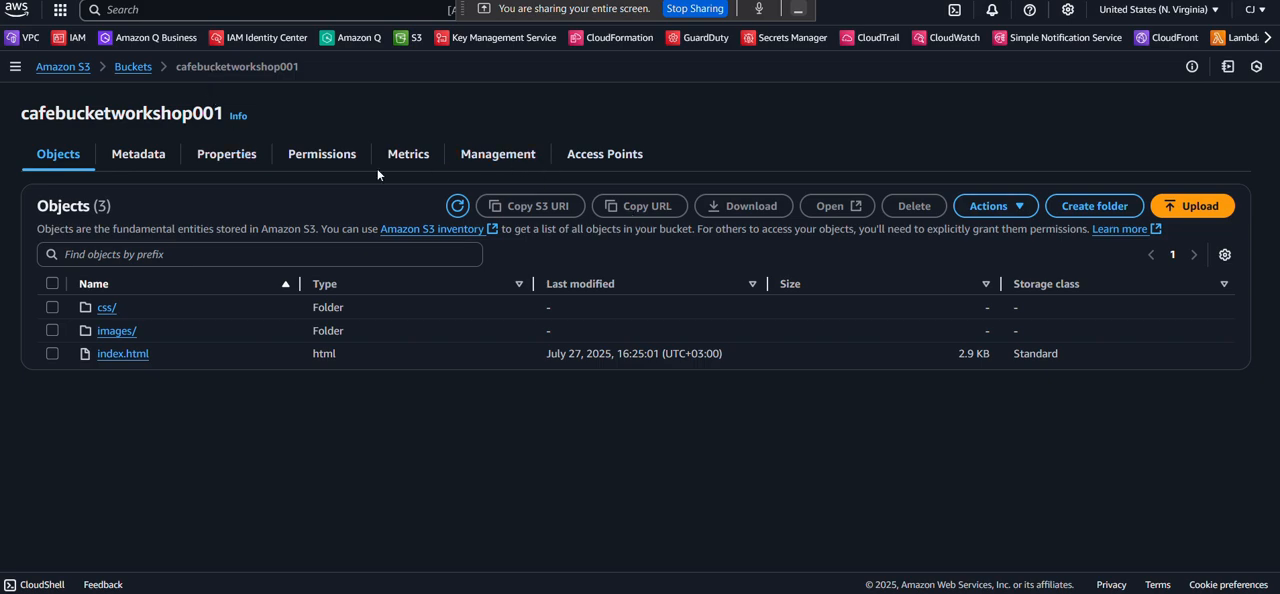
{"action": "left_click", "coordinate": [237, 172]}
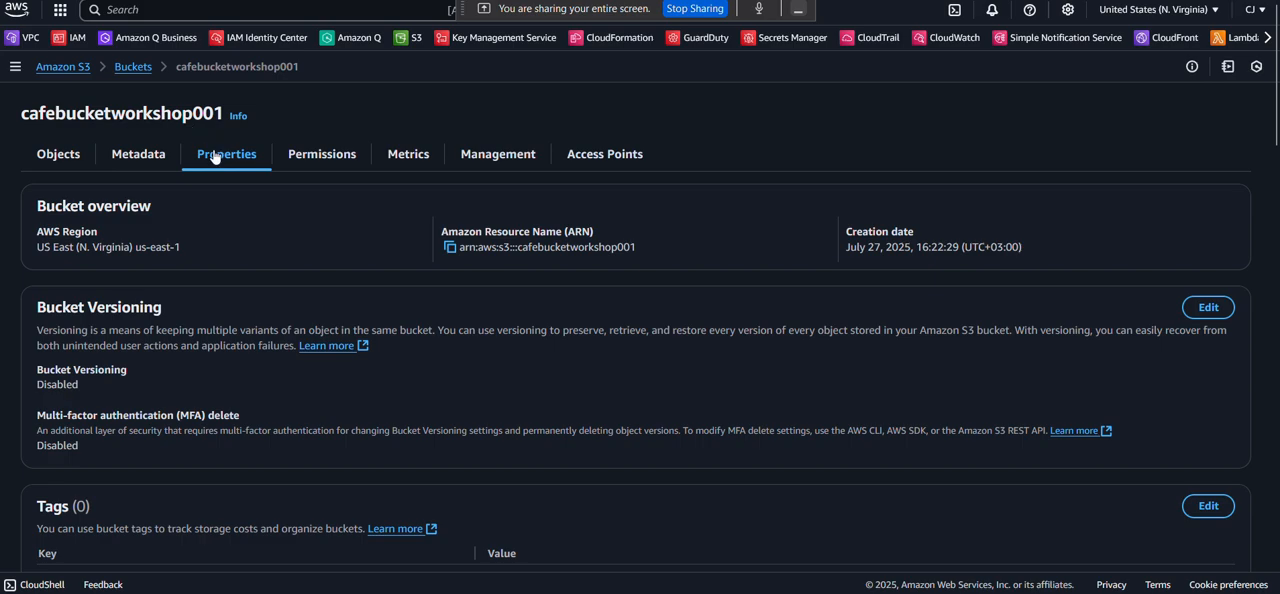
Set Bucket Versioning to Enable for cafebucketworkshop001 and save the changes.
{"action": "left_click_drag", "start_coordinate": [47, 309], "coordinate": [156, 331]}
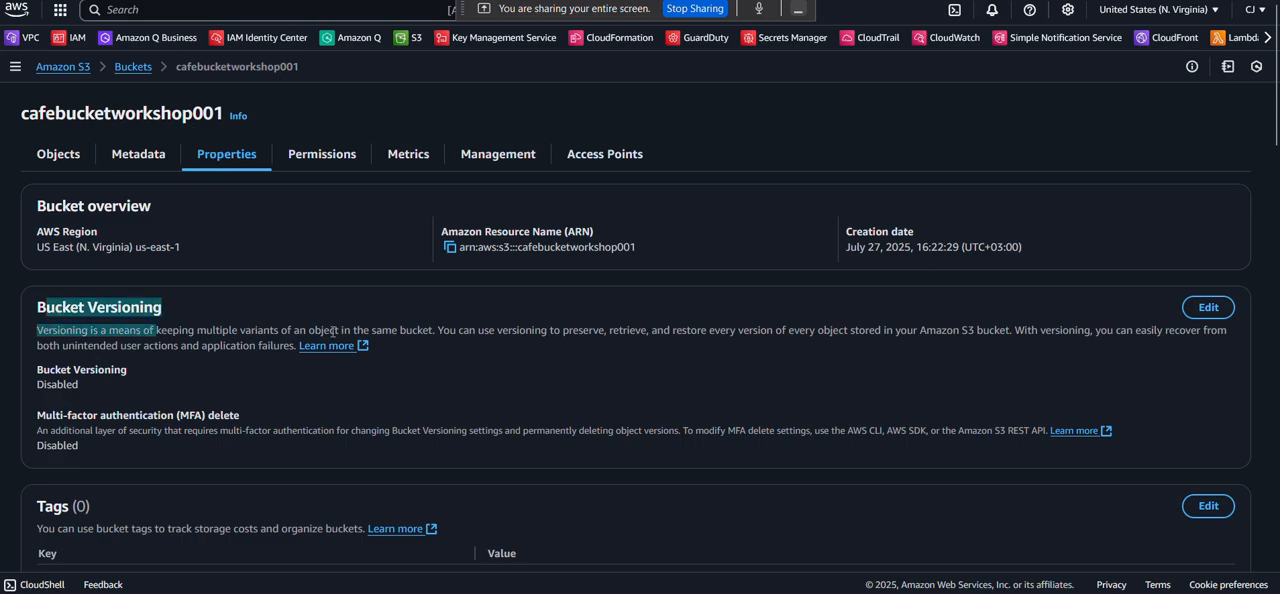
{"action": "left_click", "coordinate": [1207, 308]}
{"action": "left_click", "coordinate": [65, 267]}
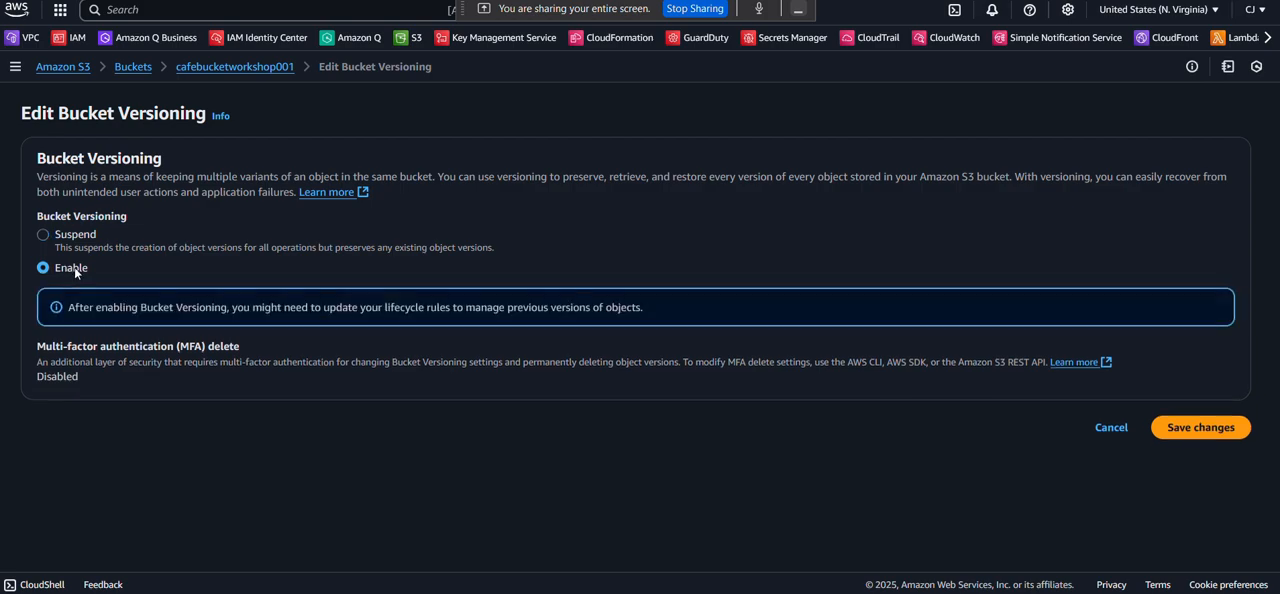
{"action": "left_click", "coordinate": [1212, 426]}
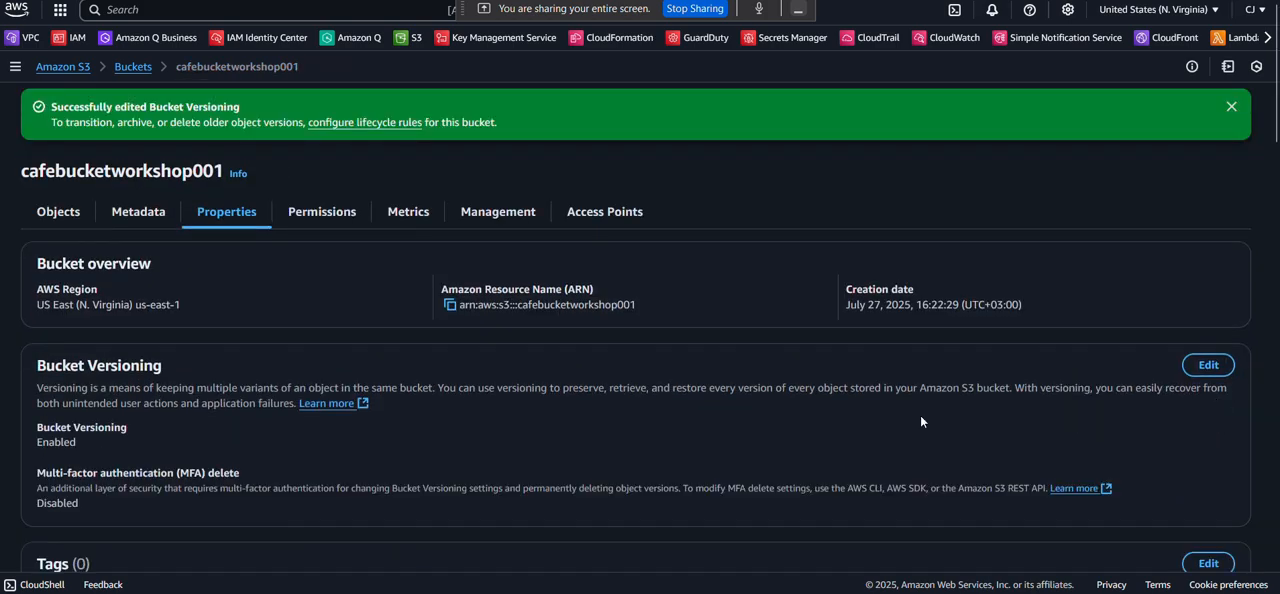
{"action": "scroll", "coordinate": [808, 430], "scroll_direction": "down", "scroll_amount": 1}
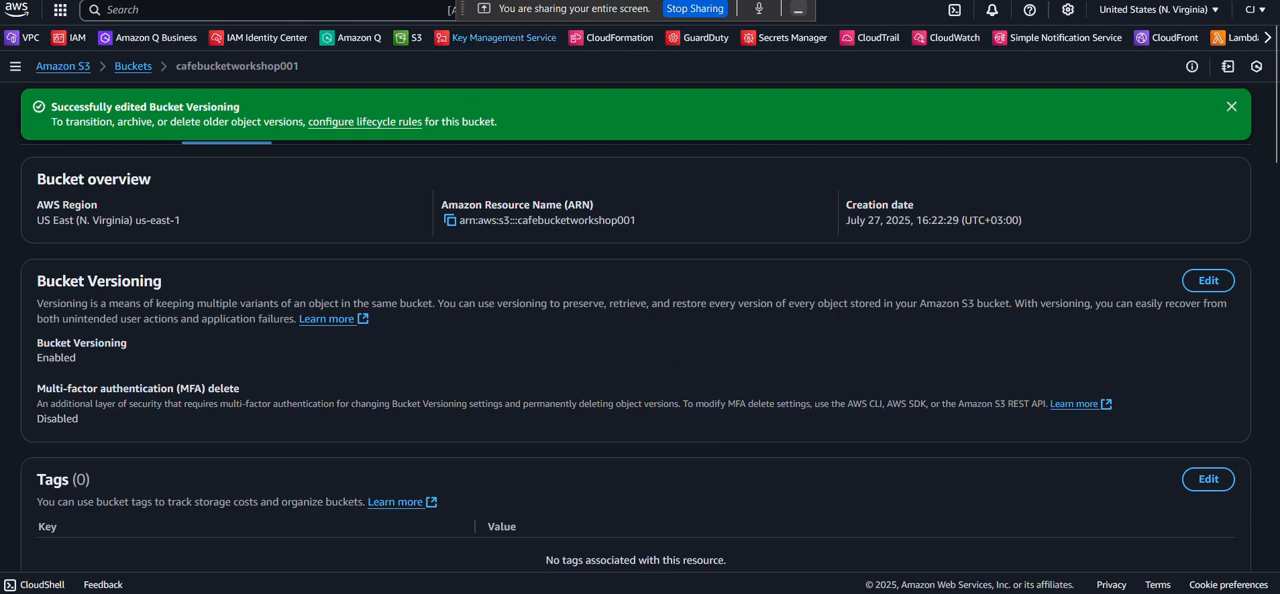
Switch back to the lab PDF and read steps 17 to 22 on editing index.html, uploading it and showing its versions.
{"action": "key", "text": "alt+Tab"}
{"action": "scroll", "coordinate": [450, 285], "scroll_direction": "down", "scroll_amount": 3}
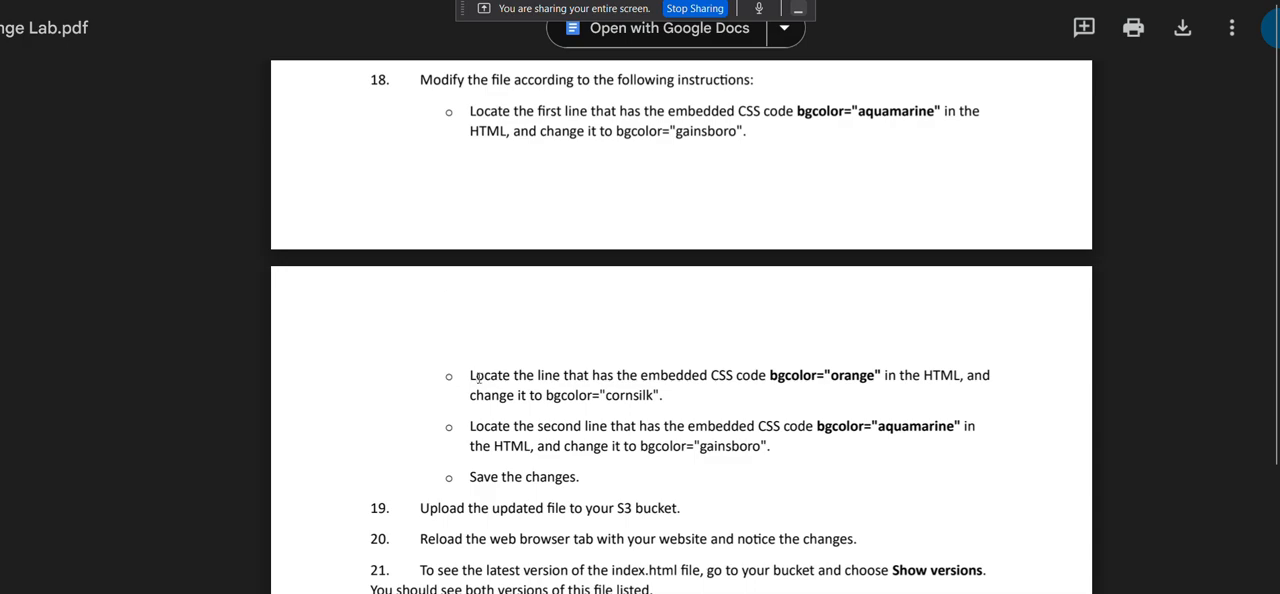
{"action": "scroll", "coordinate": [617, 116], "scroll_direction": "up", "scroll_amount": 1}
{"action": "scroll", "coordinate": [617, 116], "scroll_direction": "up", "scroll_amount": 1}
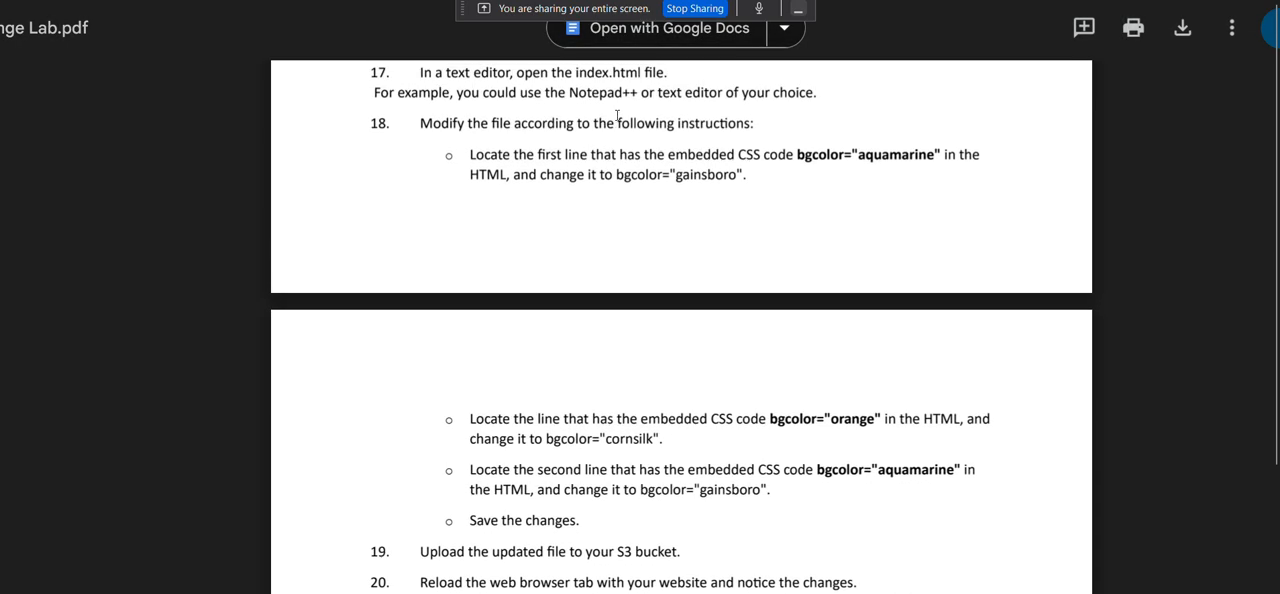
{"action": "scroll", "coordinate": [617, 116], "scroll_direction": "up", "scroll_amount": 1}
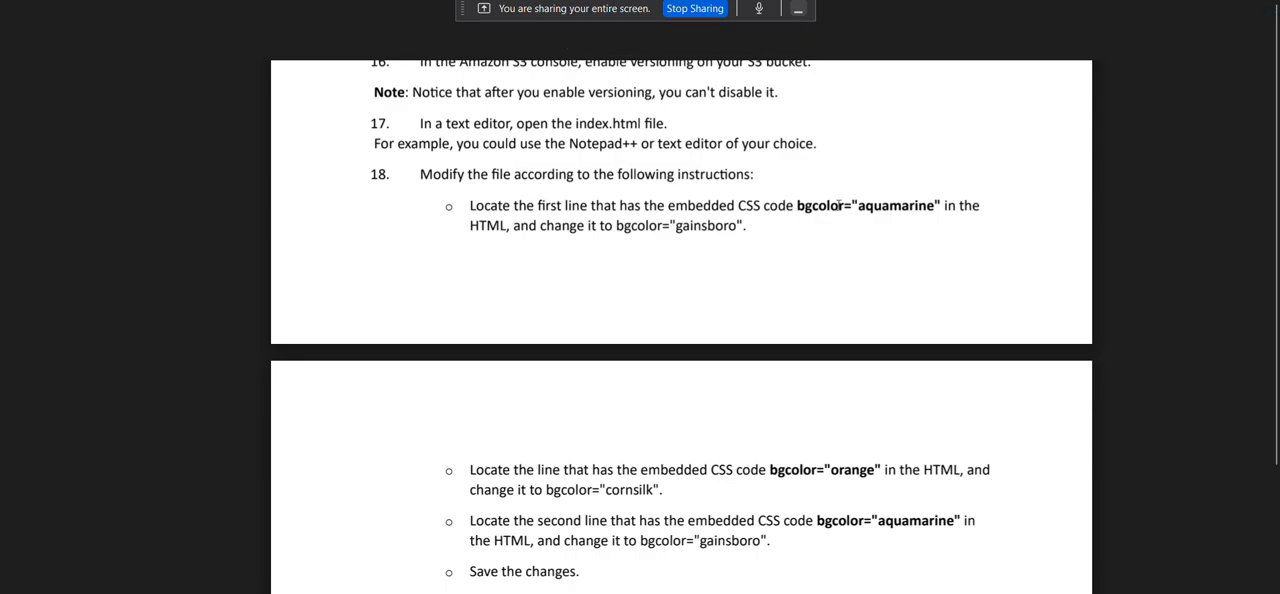
{"action": "scroll", "coordinate": [824, 263], "scroll_direction": "down", "scroll_amount": 2}
{"action": "scroll", "coordinate": [824, 263], "scroll_direction": "down", "scroll_amount": 3}
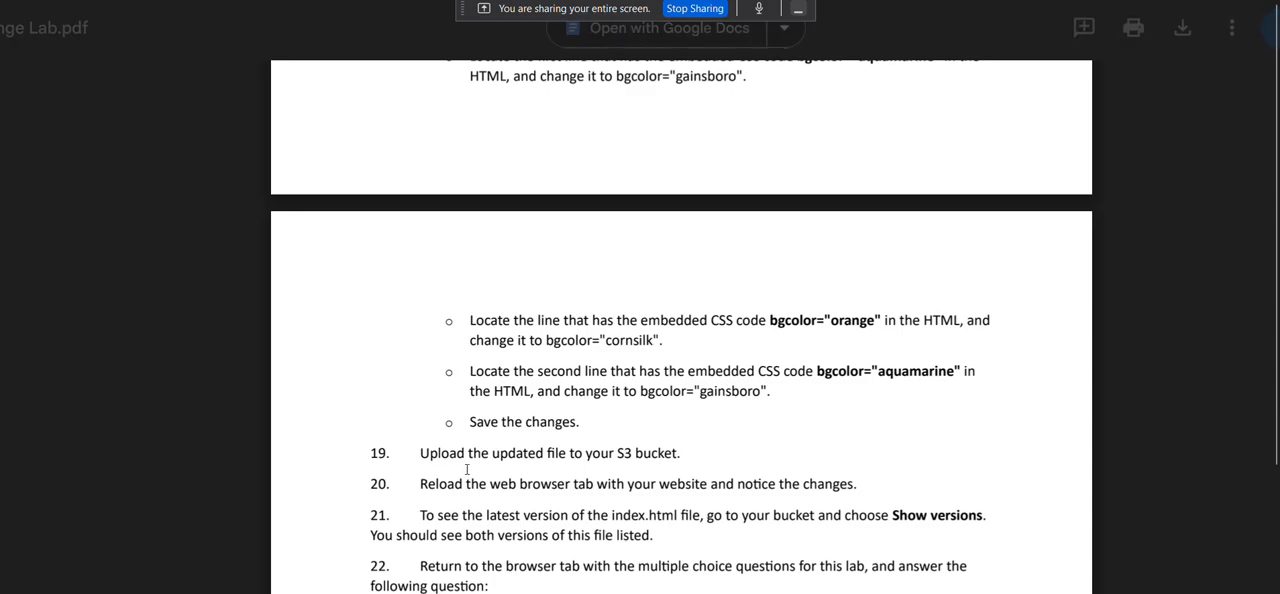
{"action": "scroll", "coordinate": [579, 465], "scroll_direction": "down", "scroll_amount": 1}
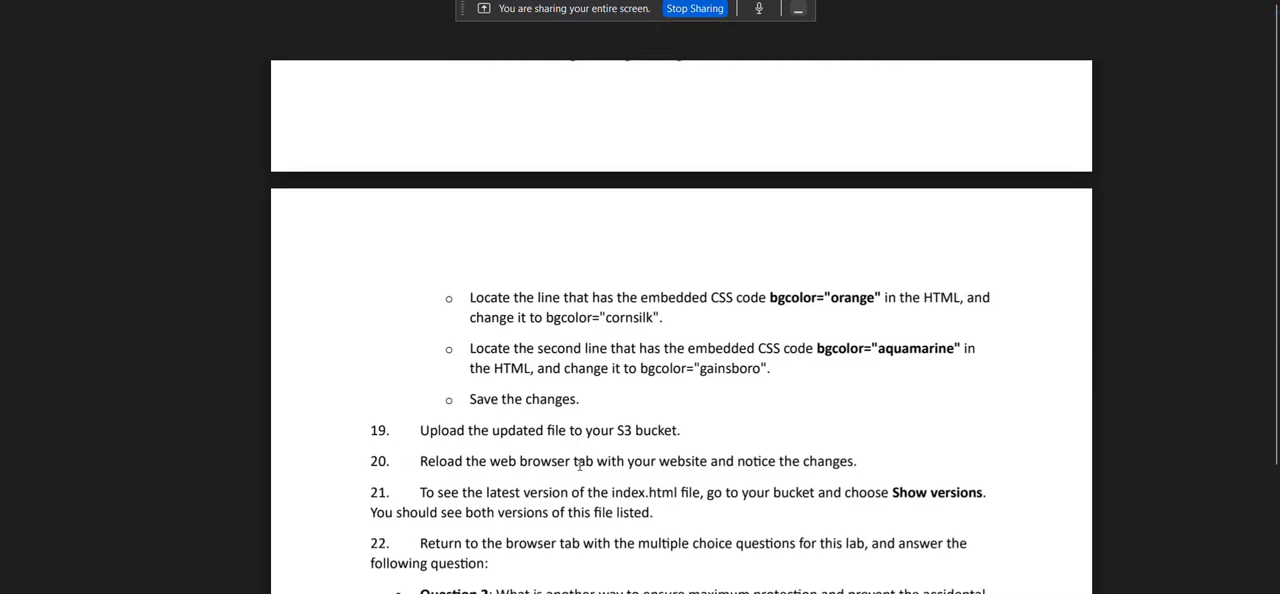
{"action": "scroll", "coordinate": [579, 465], "scroll_direction": "up", "scroll_amount": 3}
Open the index file from the static-website folder in Kiro and maximize the editor window.
{"action": "mouse_move", "coordinate": [822, 592]}
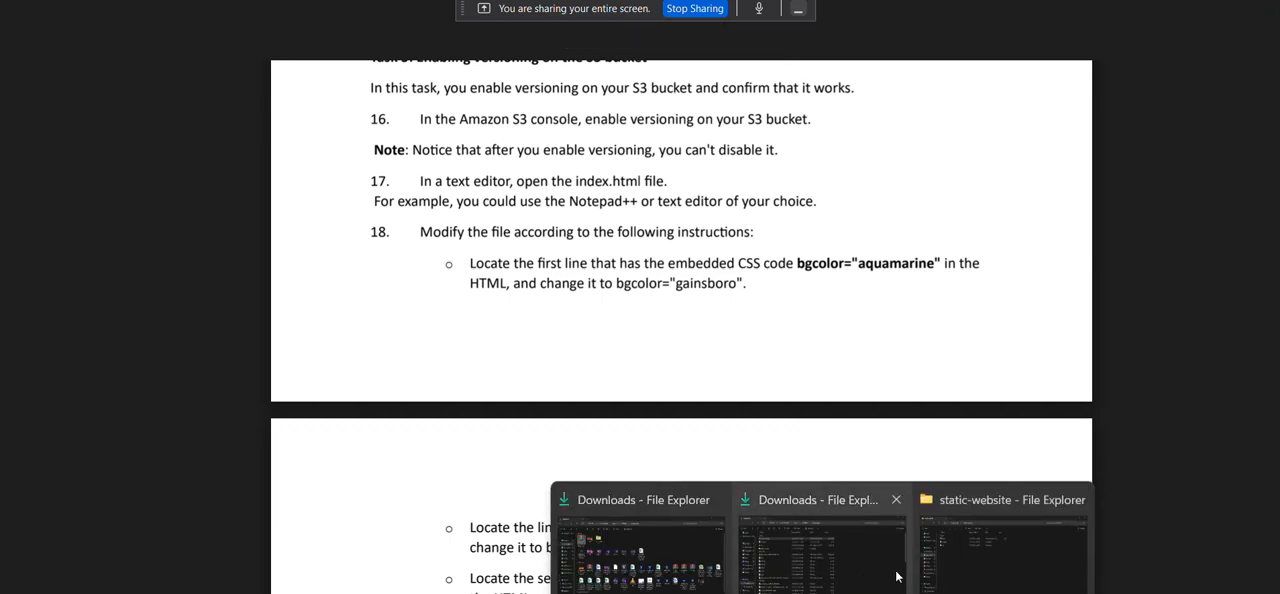
{"action": "left_click", "coordinate": [960, 557]}
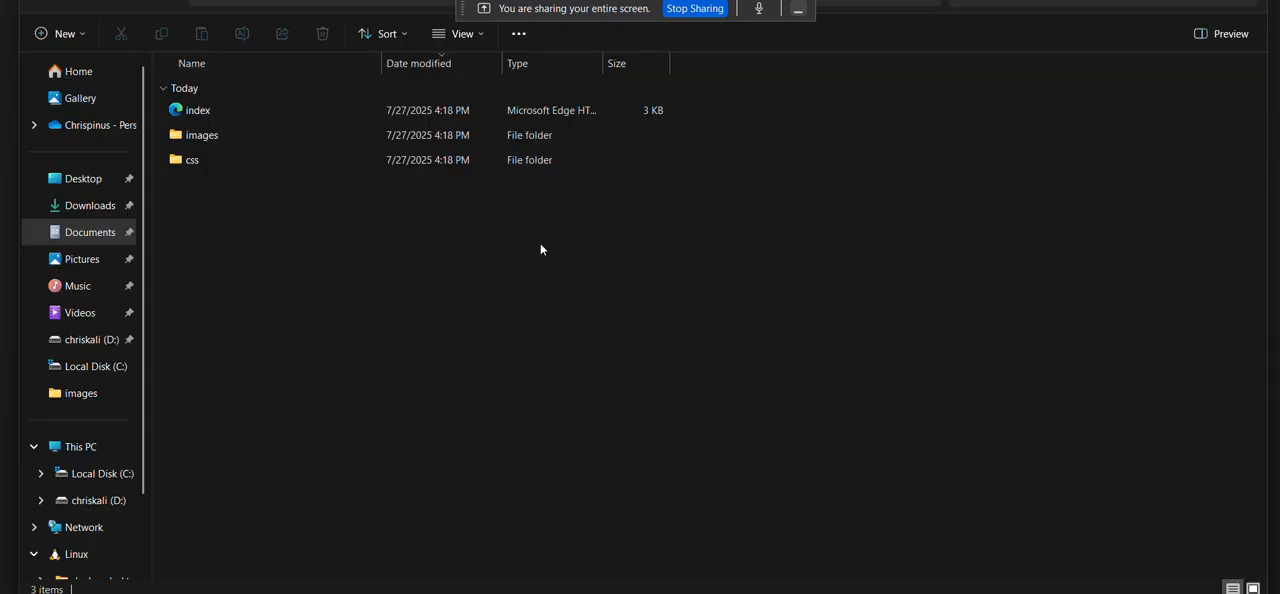
{"action": "left_click", "coordinate": [194, 113]}
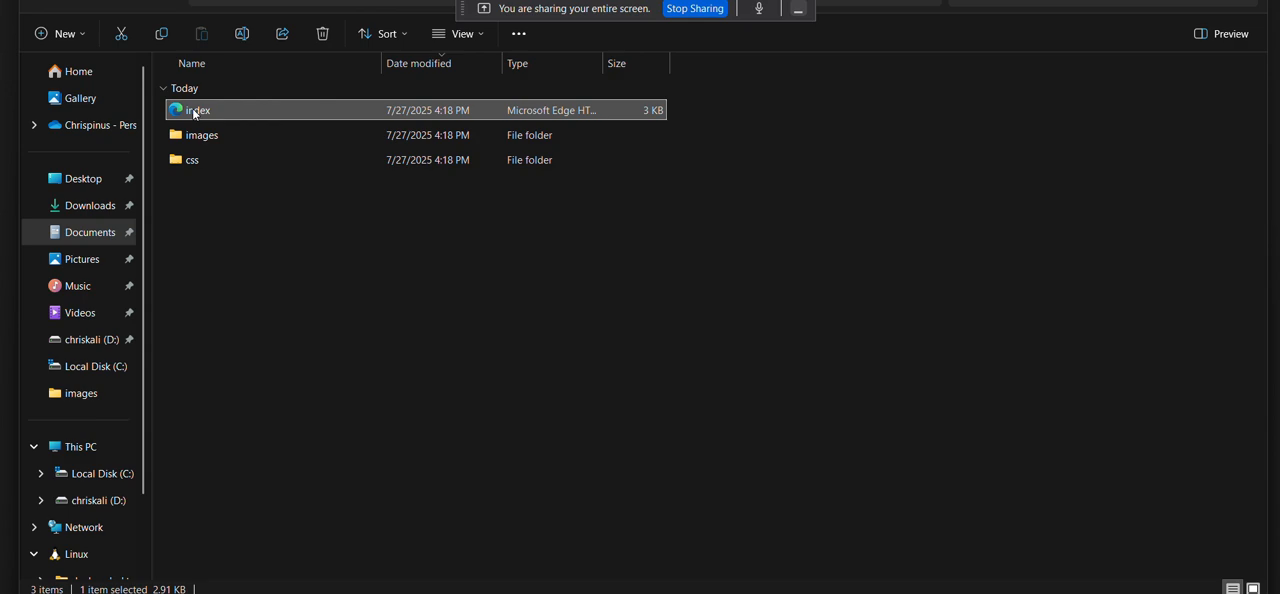
{"action": "right_click", "coordinate": [194, 113]}
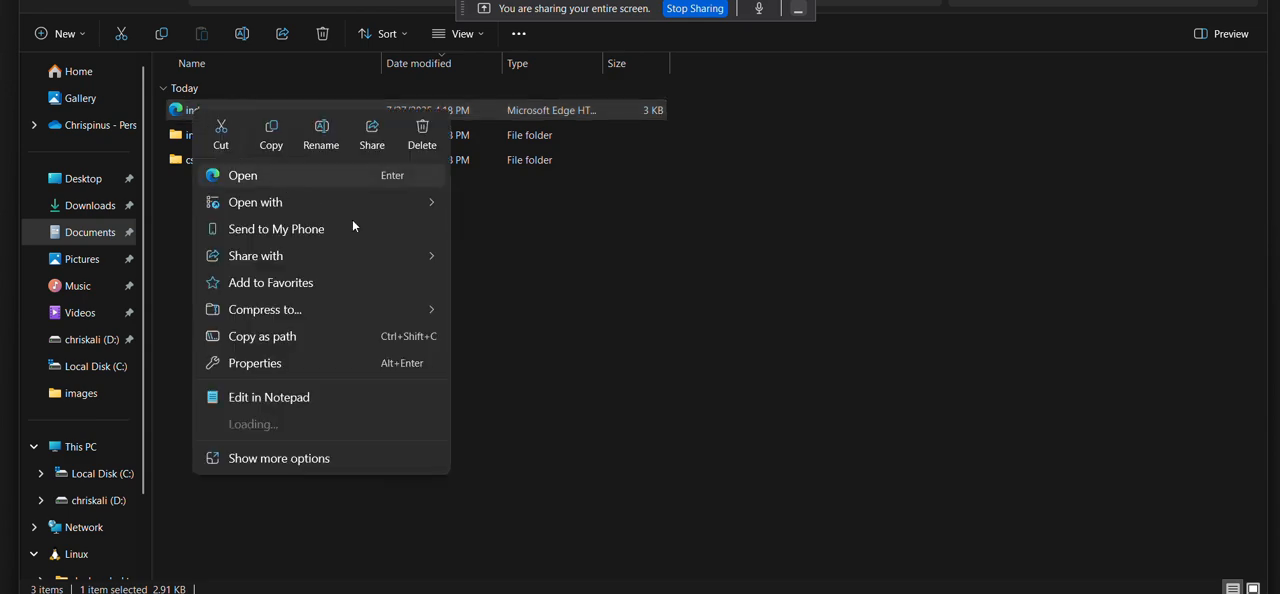
{"action": "mouse_move", "coordinate": [415, 209]}
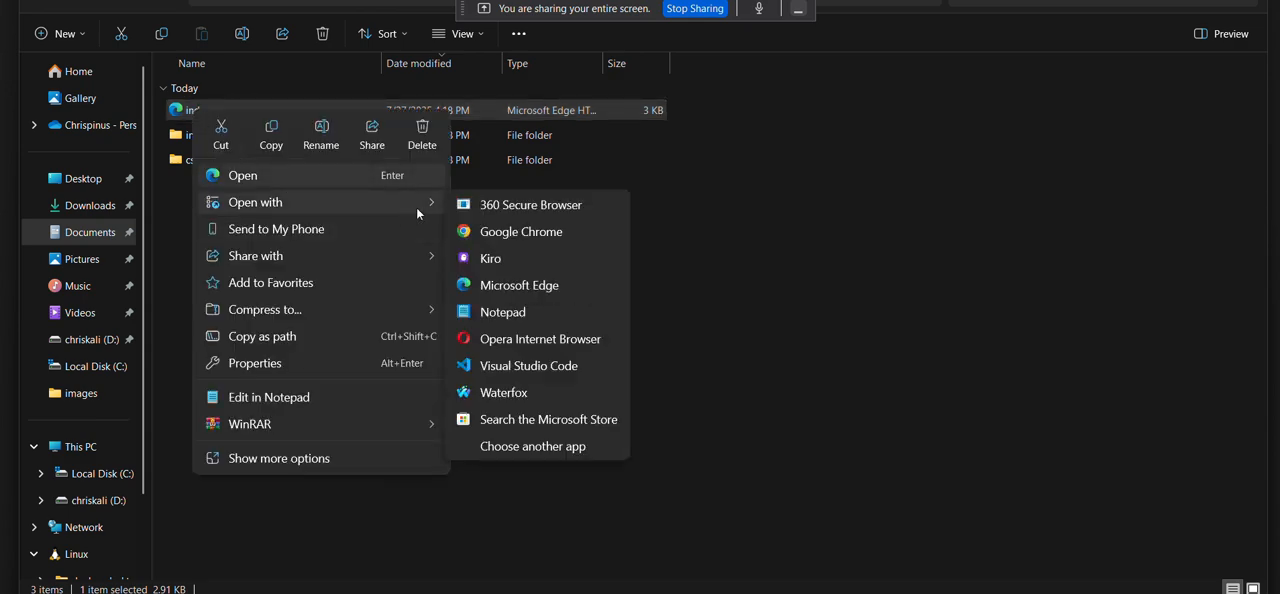
{"action": "left_click", "coordinate": [491, 256]}
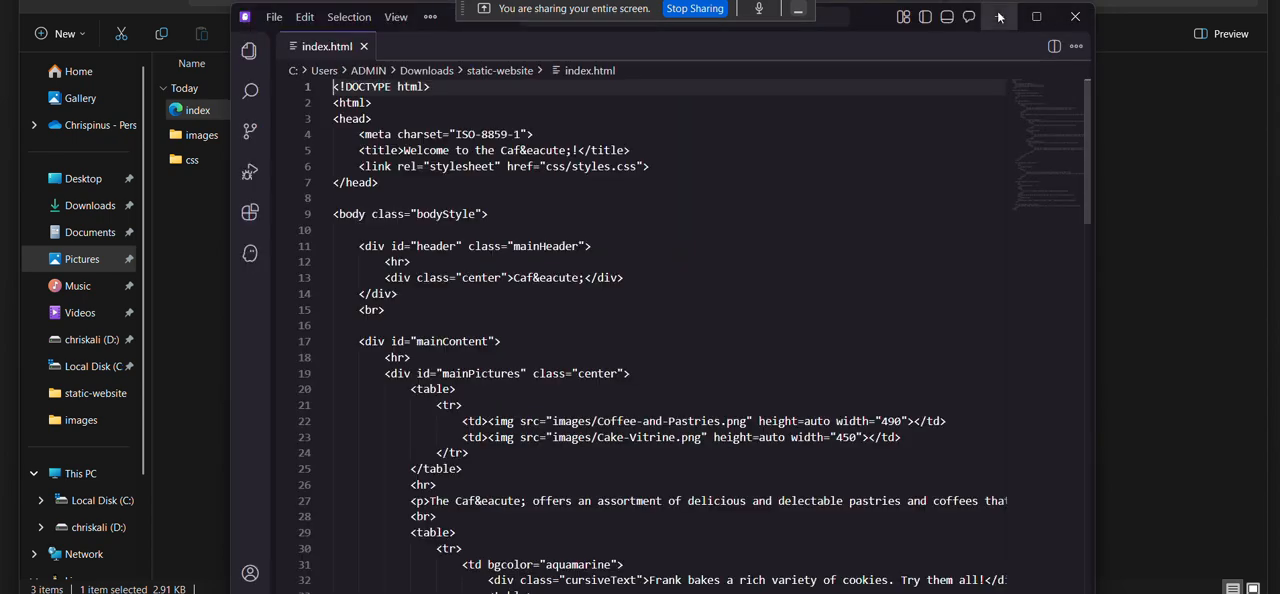
{"action": "left_click", "coordinate": [1039, 17]}
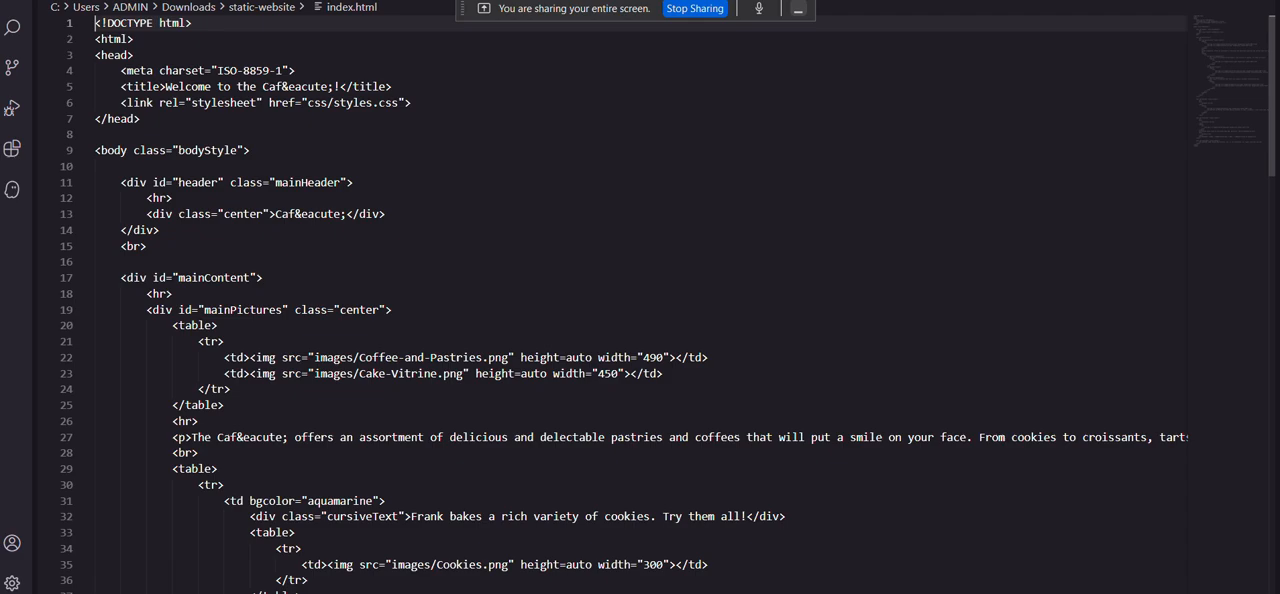
Return to the lab PDF and copy the replacement code bgcolor="gainsboro" from step 18.
{"action": "left_click", "coordinate": [676, 550]}
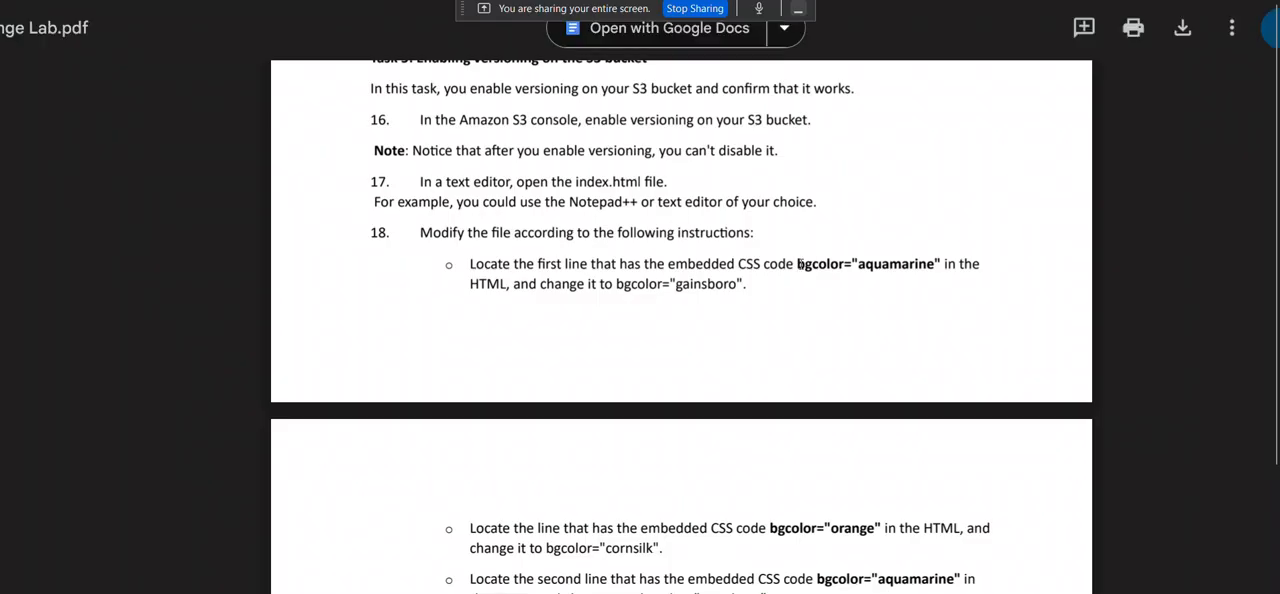
{"action": "double_click", "coordinate": [846, 266]}
{"action": "scroll", "coordinate": [750, 290], "scroll_direction": "down", "scroll_amount": 1}
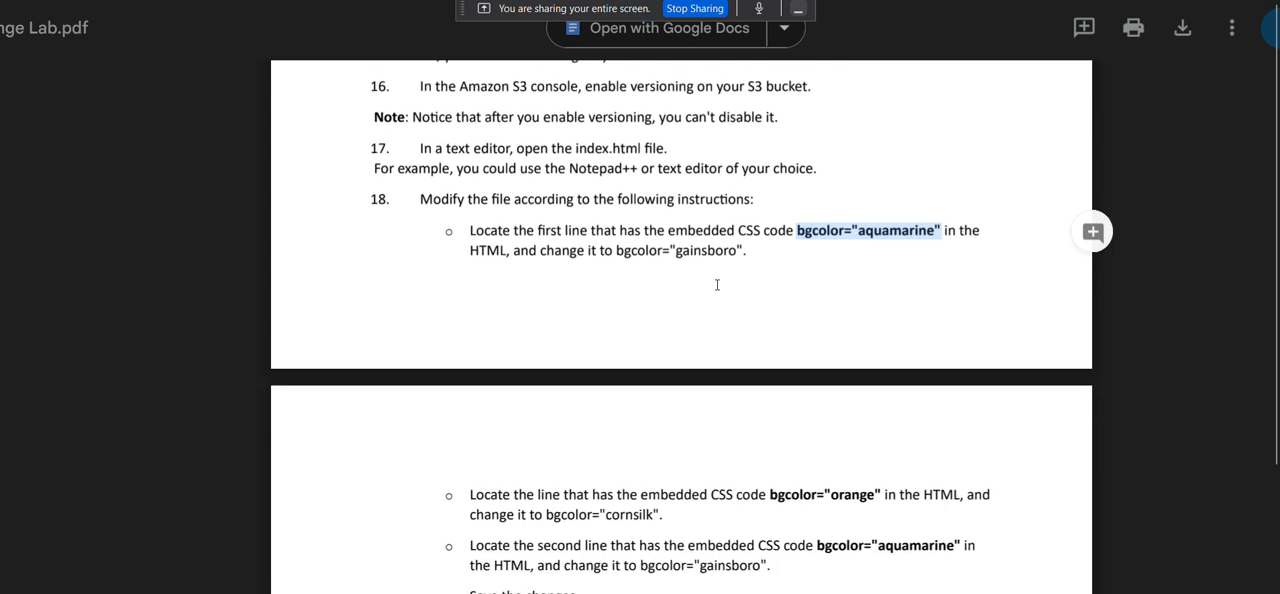
{"action": "left_click", "coordinate": [619, 250]}
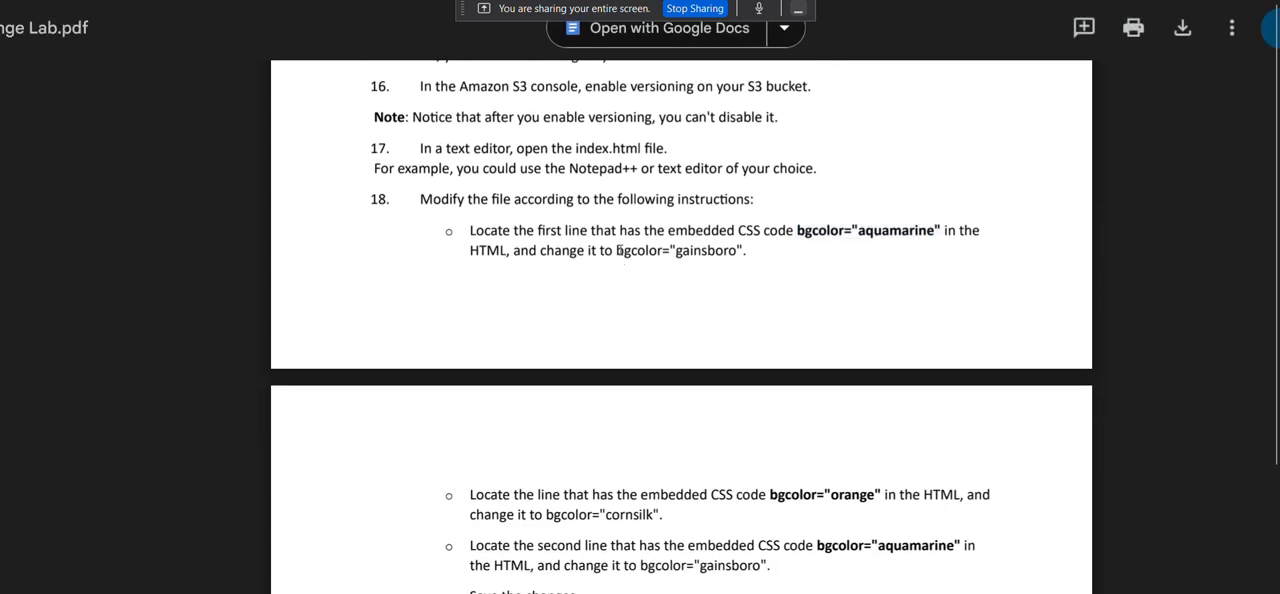
{"action": "double_click", "coordinate": [619, 250]}
{"action": "right_click", "coordinate": [686, 256]}
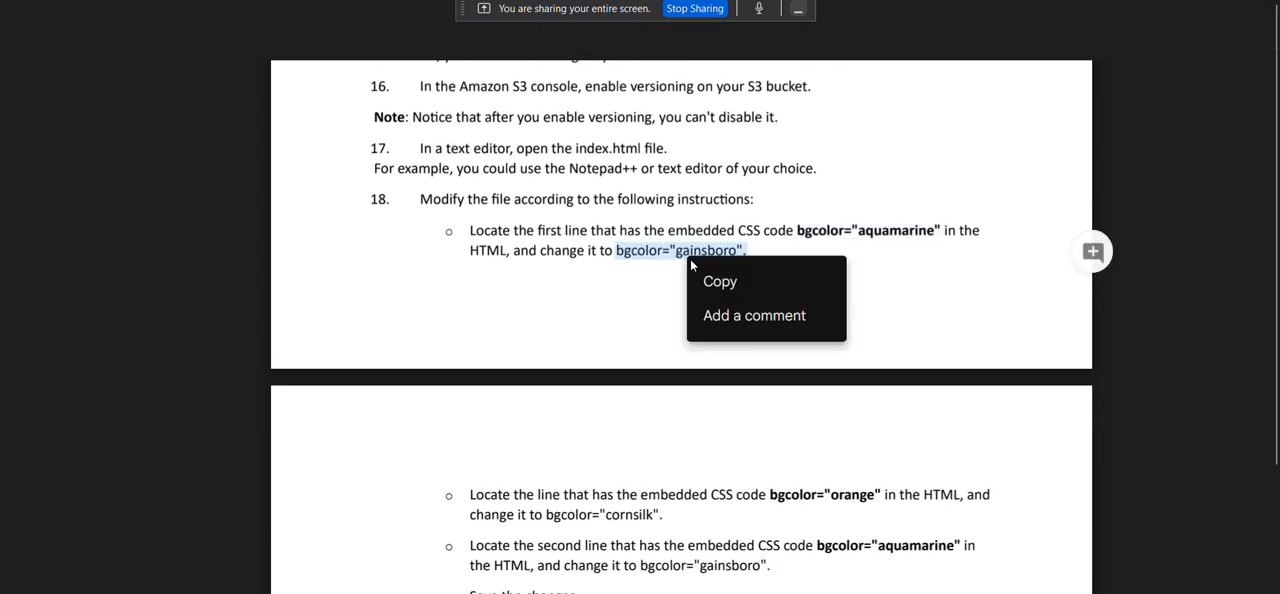
{"action": "left_click", "coordinate": [719, 281]}
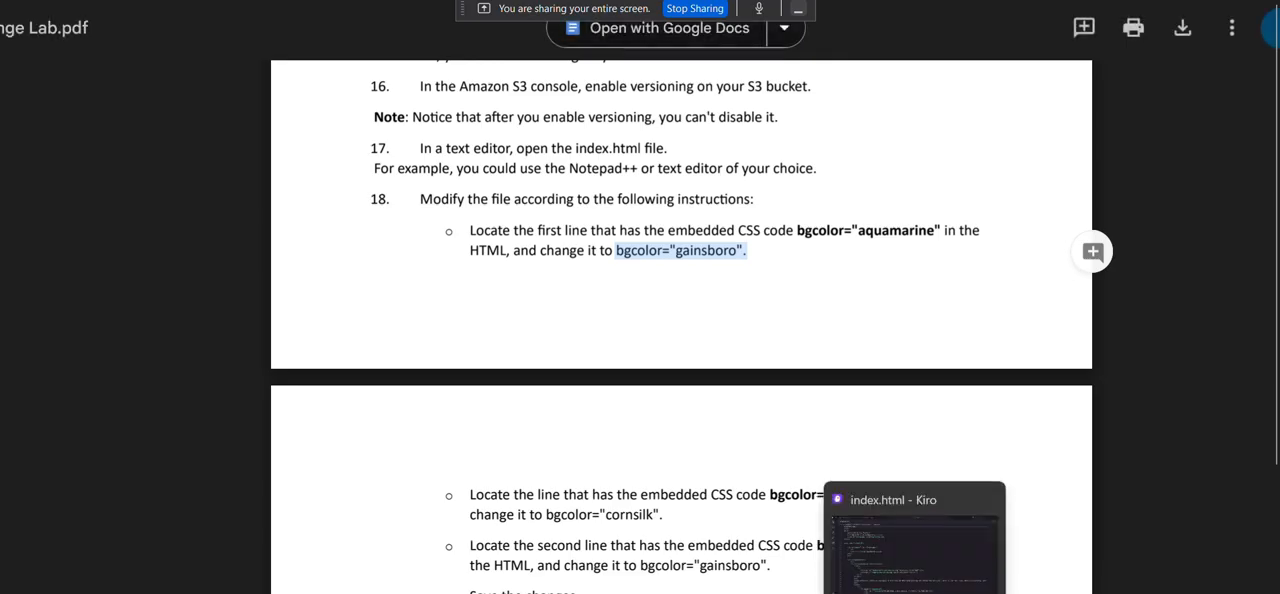
Switch to index.html in Kiro, enlarge the code view at the first bgcolor="aquamarine" line, and postpone the Kiro update.
{"action": "left_click", "coordinate": [918, 579]}
{"action": "scroll", "coordinate": [379, 353], "scroll_direction": "down", "scroll_amount": 2}
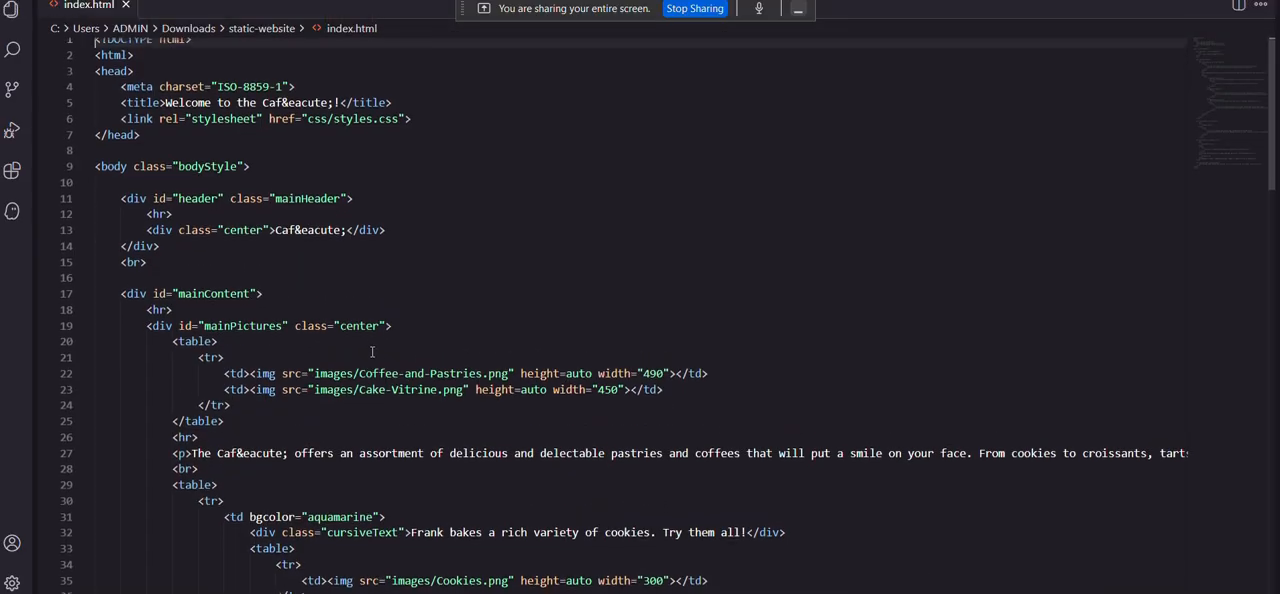
{"action": "scroll", "coordinate": [372, 352], "scroll_direction": "down", "scroll_amount": 4}
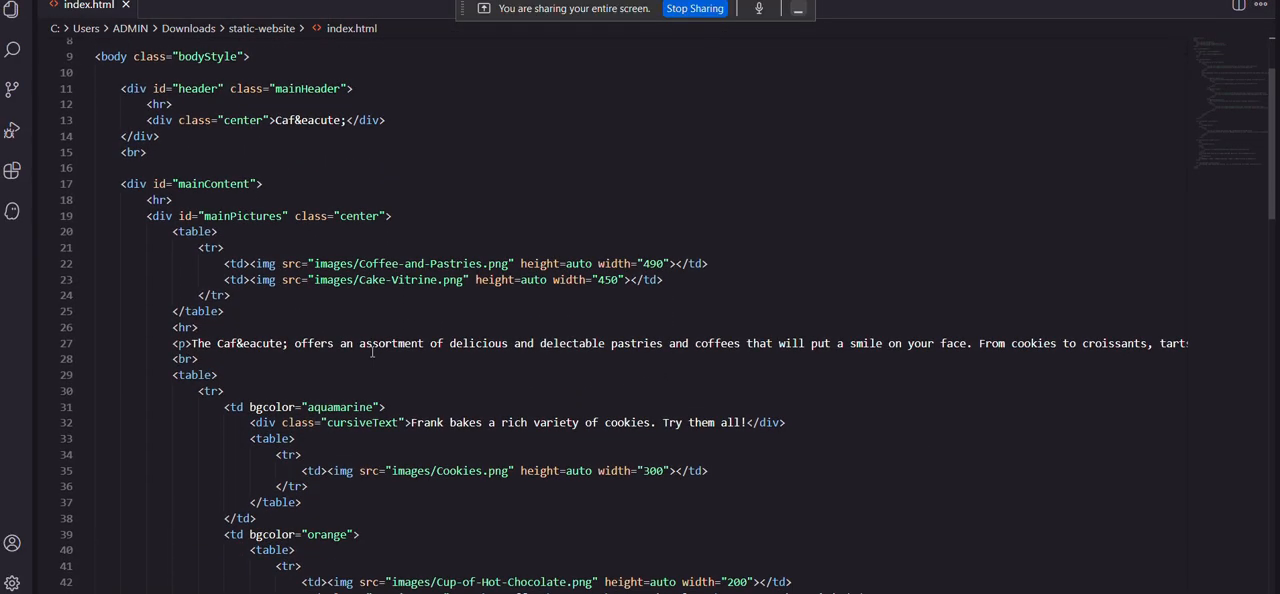
{"action": "left_click", "coordinate": [247, 293]}
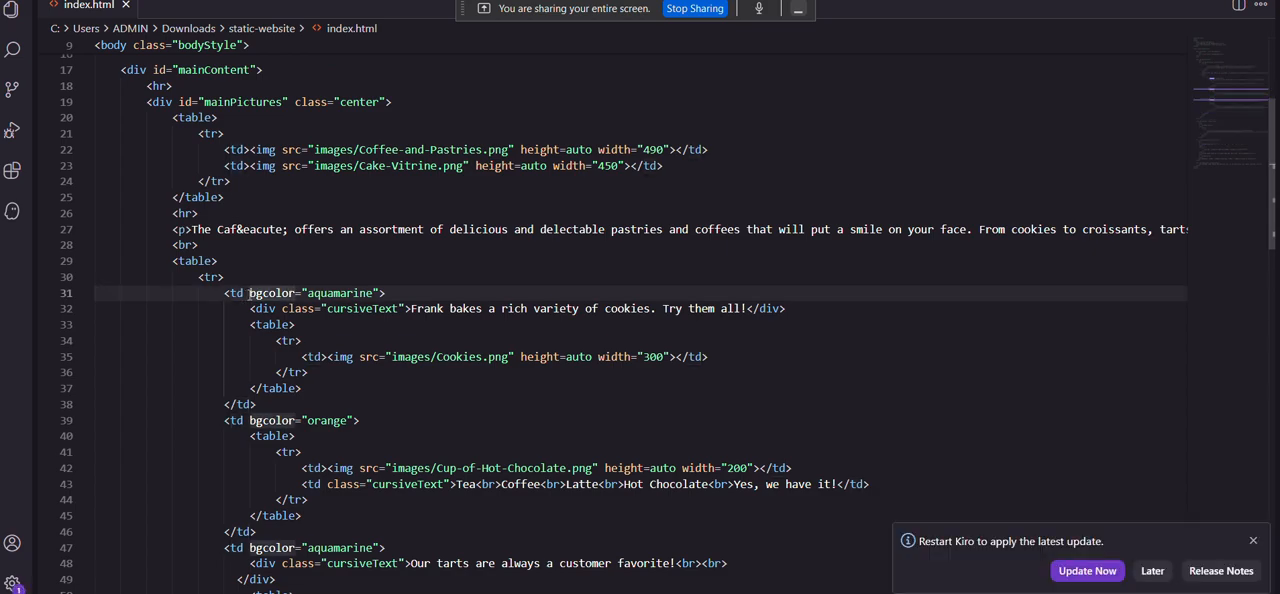
{"action": "key", "text": "ctrl+equal"}
{"action": "key", "text": "ctrl+equal"}
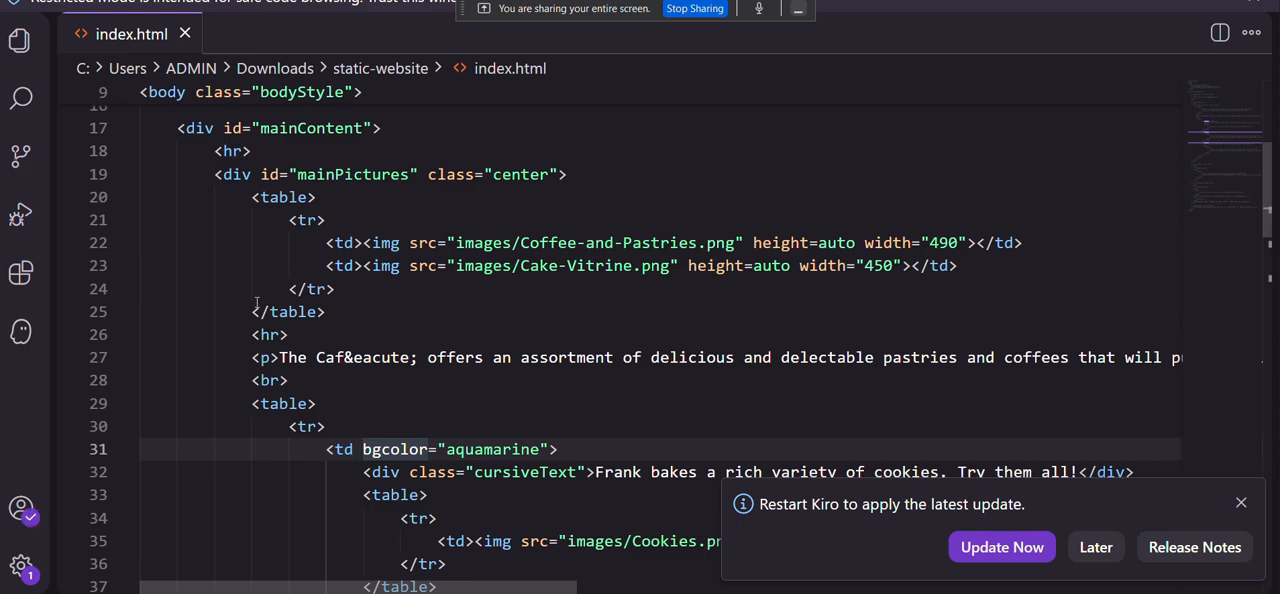
{"action": "scroll", "coordinate": [311, 355], "scroll_direction": "down", "scroll_amount": 2}
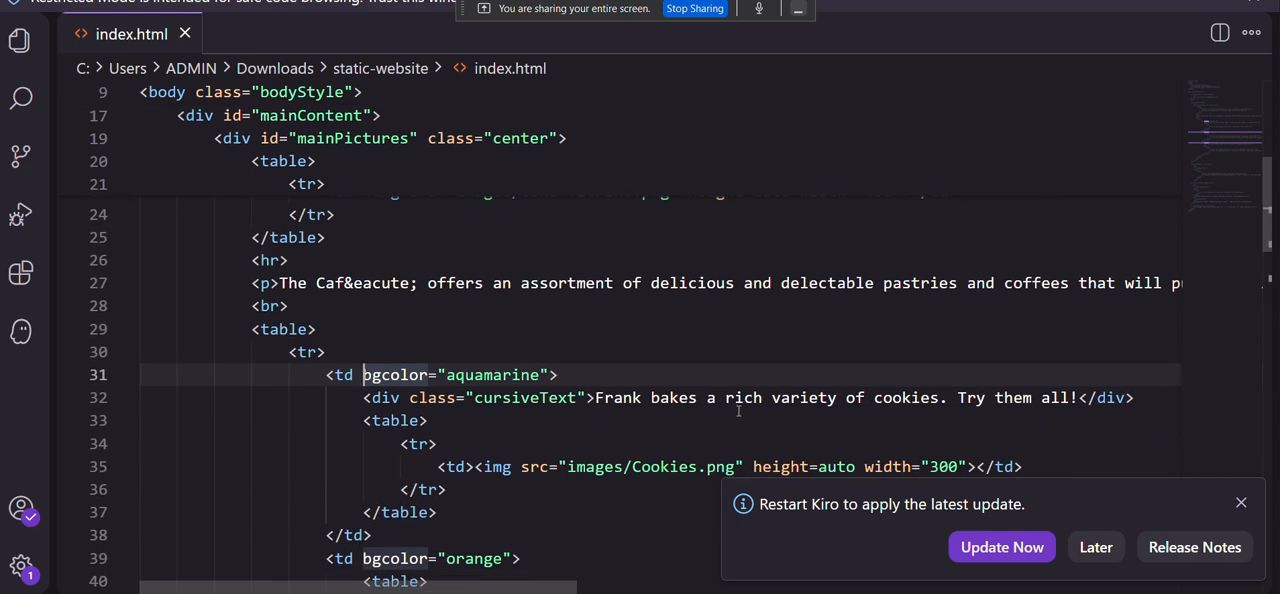
{"action": "left_click", "coordinate": [1096, 547]}
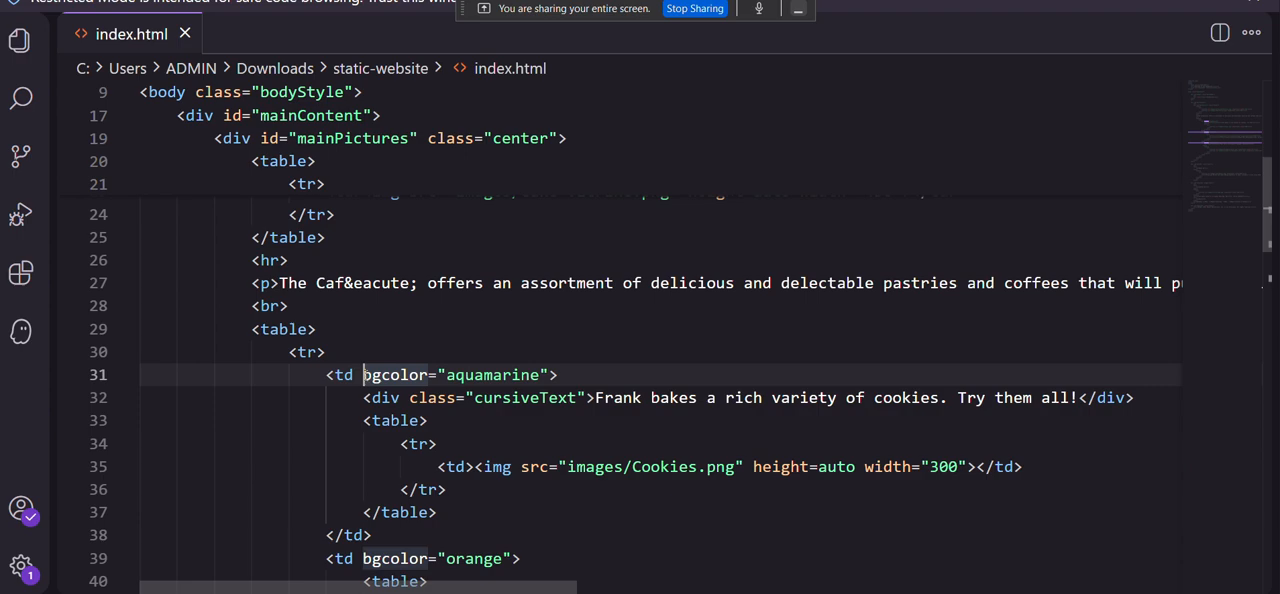
Replace bgcolor="aquamarine" on line 31 with the copied bgcolor="gainsboro", leaving out the trailing period.
{"action": "left_click", "coordinate": [514, 375]}
{"action": "left_click", "coordinate": [542, 375]}
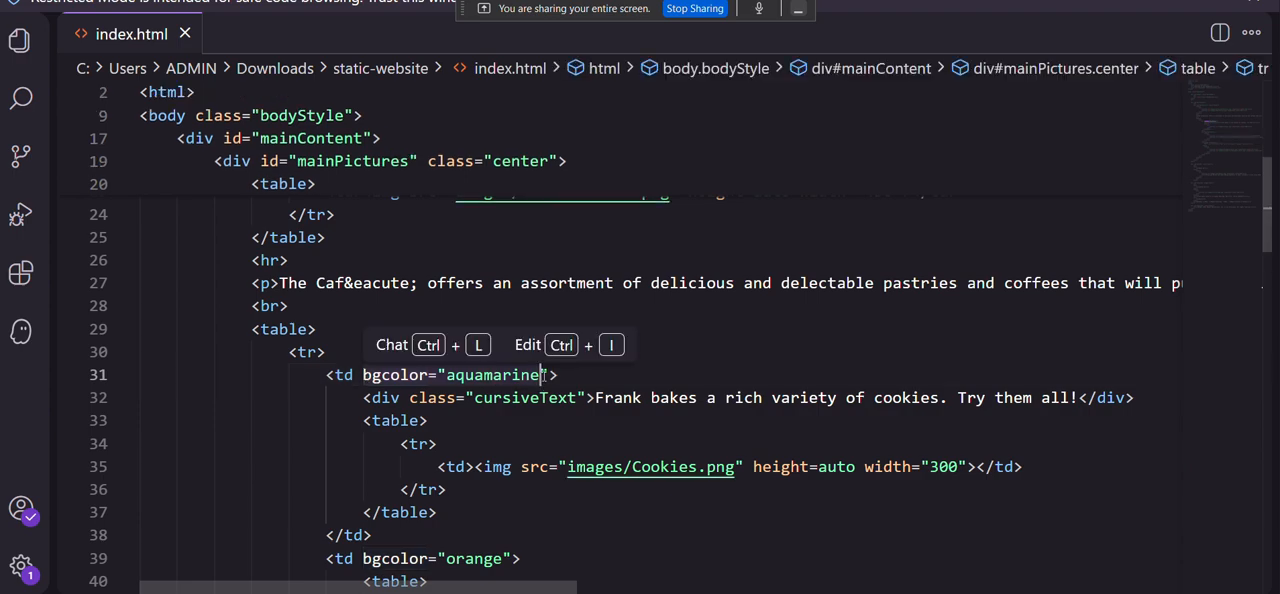
{"action": "left_click", "coordinate": [548, 375]}
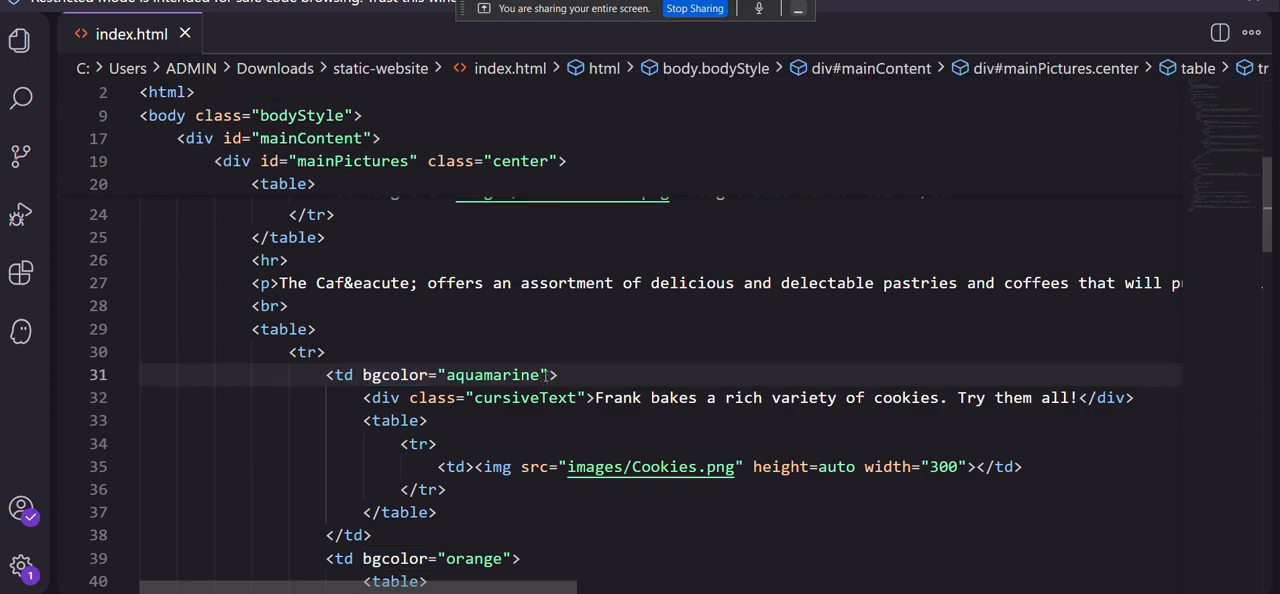
{"action": "left_click_drag", "start_coordinate": [548, 375], "coordinate": [372, 376]}
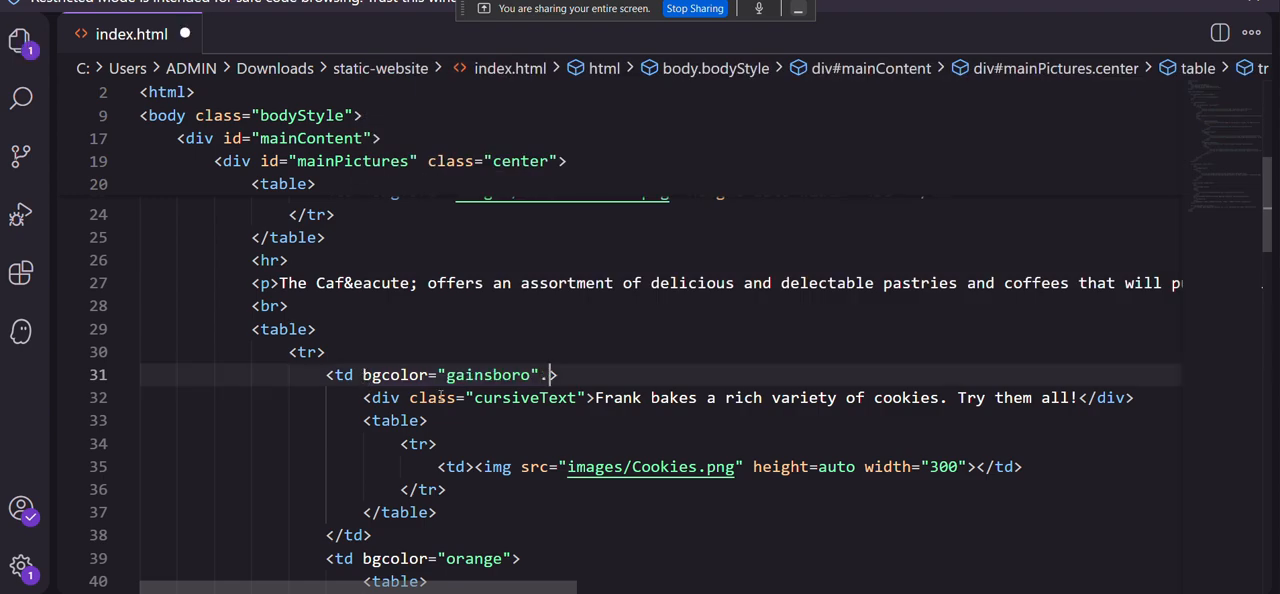
{"action": "scroll", "coordinate": [440, 395], "scroll_direction": "down", "scroll_amount": 1}
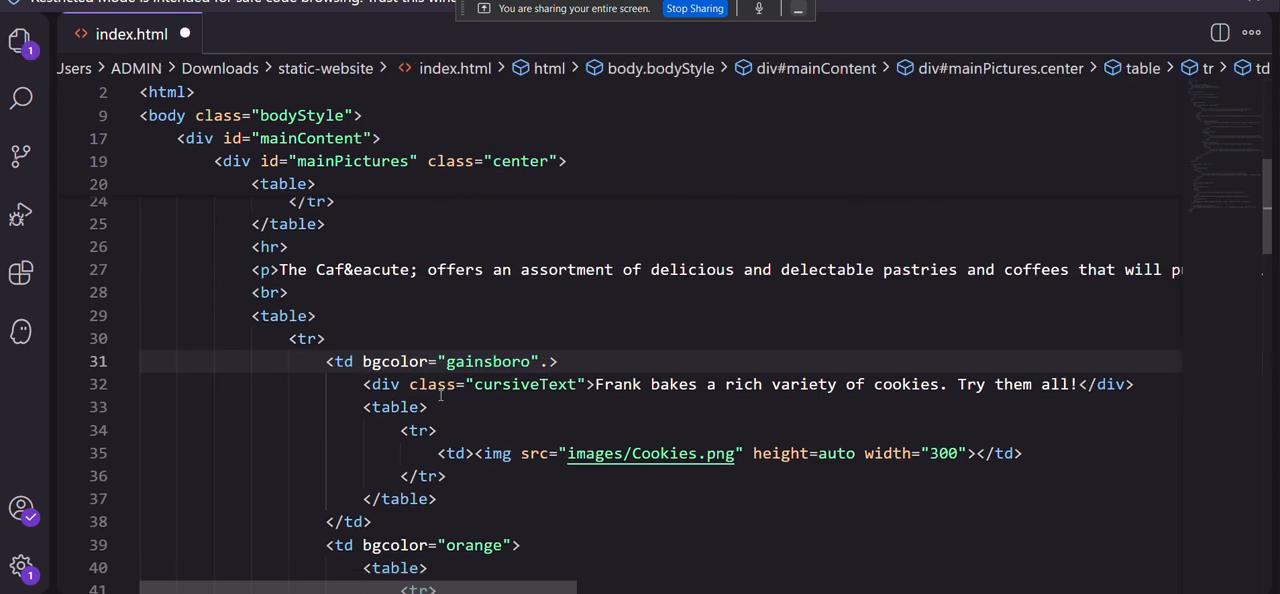
{"action": "key", "text": "ctrl+z"}
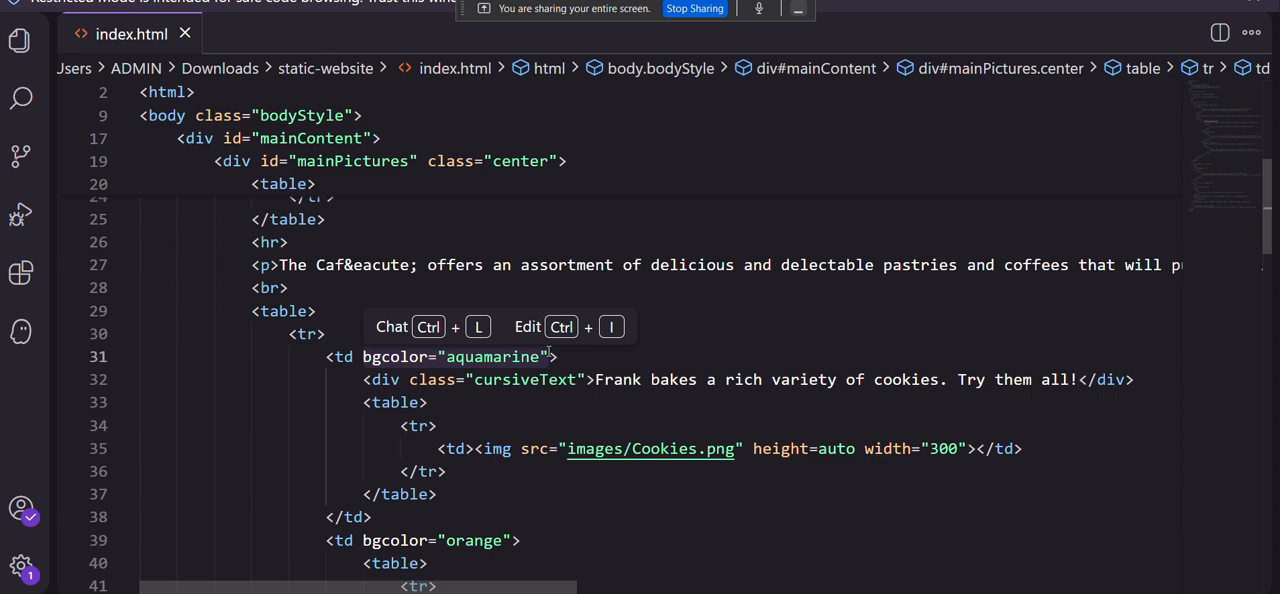
{"action": "key", "text": "ctrl+y"}
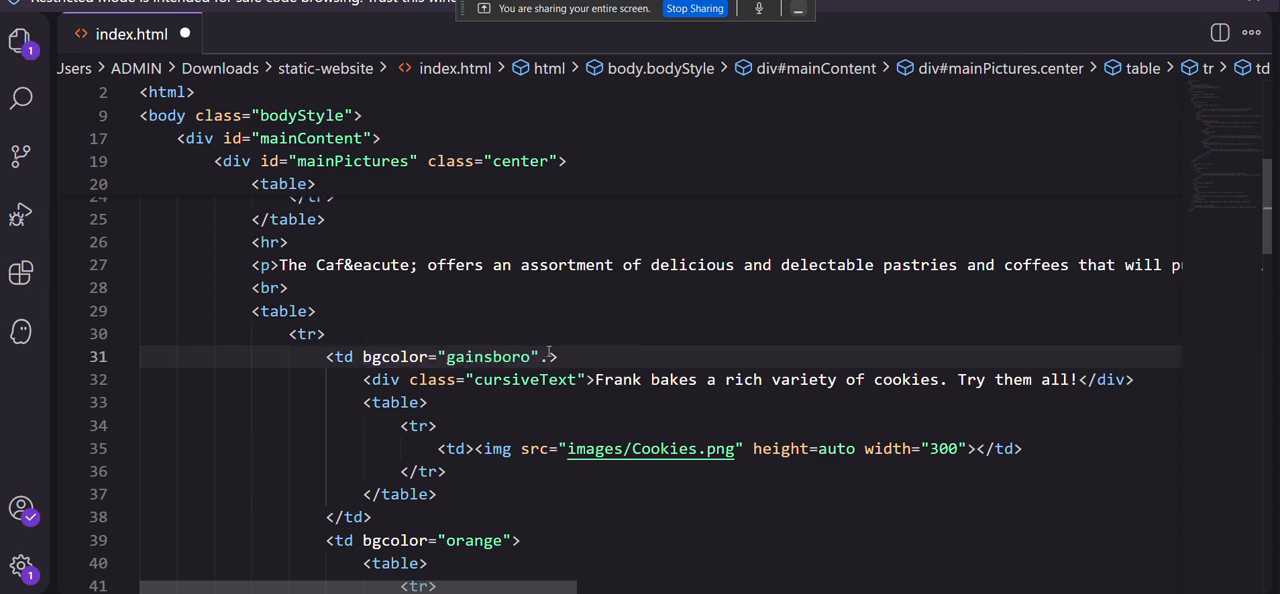
{"action": "key", "text": "BackSpace"}
{"action": "scroll", "coordinate": [532, 378], "scroll_direction": "down", "scroll_amount": 1}
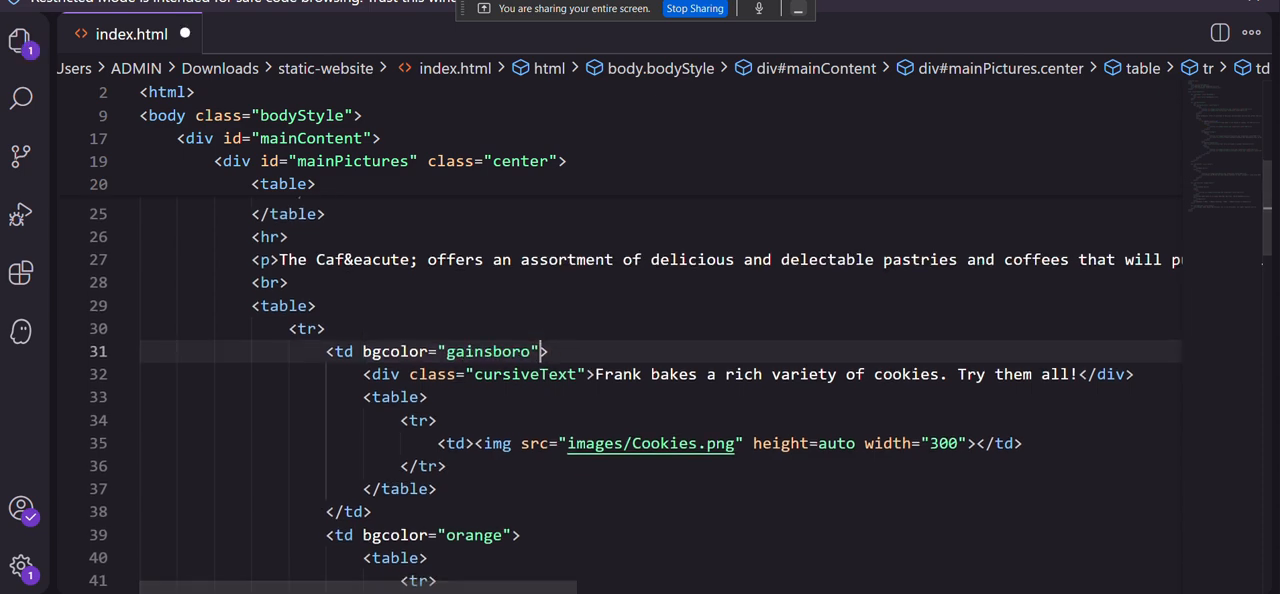
Return to the lab PDF in the browser and copy the replacement code bgcolor="cornsilk" from step 18.
{"action": "mouse_move", "coordinate": [767, 593]}
{"action": "left_click", "coordinate": [676, 545]}
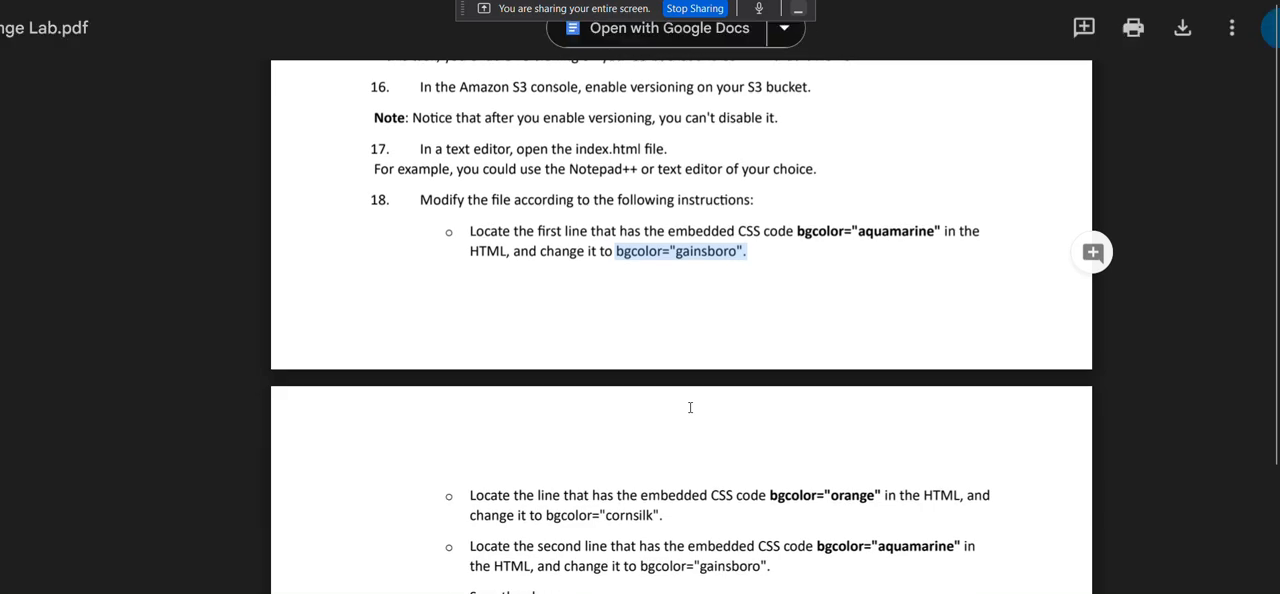
{"action": "scroll", "coordinate": [690, 407], "scroll_direction": "down", "scroll_amount": 1}
{"action": "scroll", "coordinate": [690, 407], "scroll_direction": "down", "scroll_amount": 3}
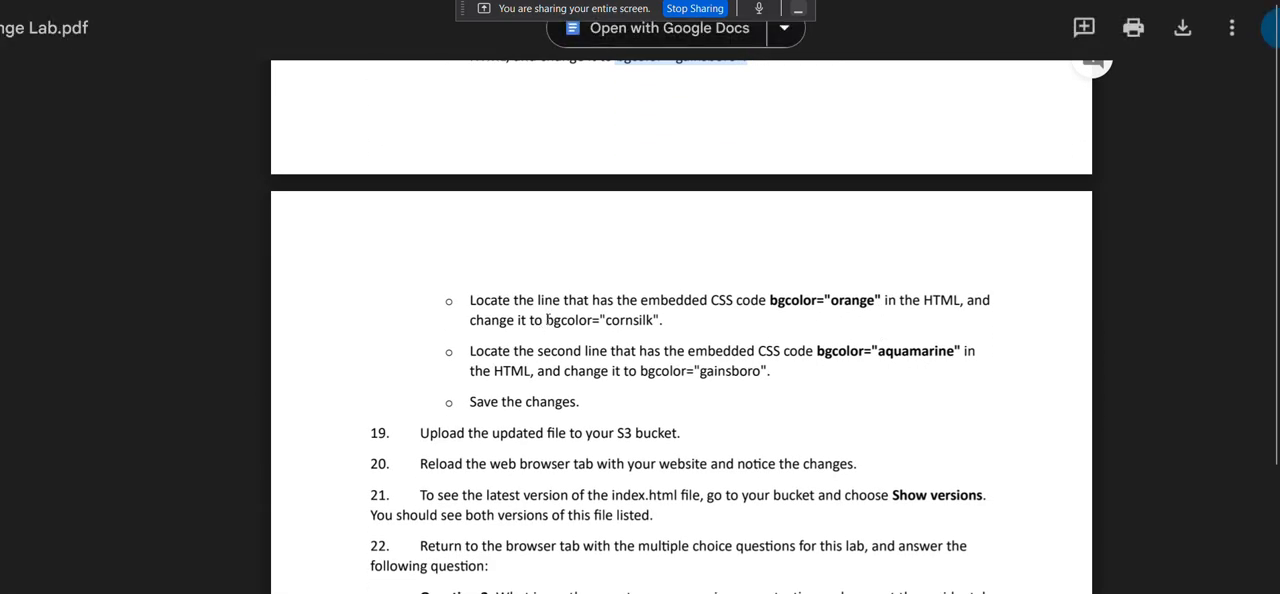
{"action": "left_click_drag", "start_coordinate": [547, 319], "coordinate": [660, 320]}
{"action": "left_click", "coordinate": [657, 319]}
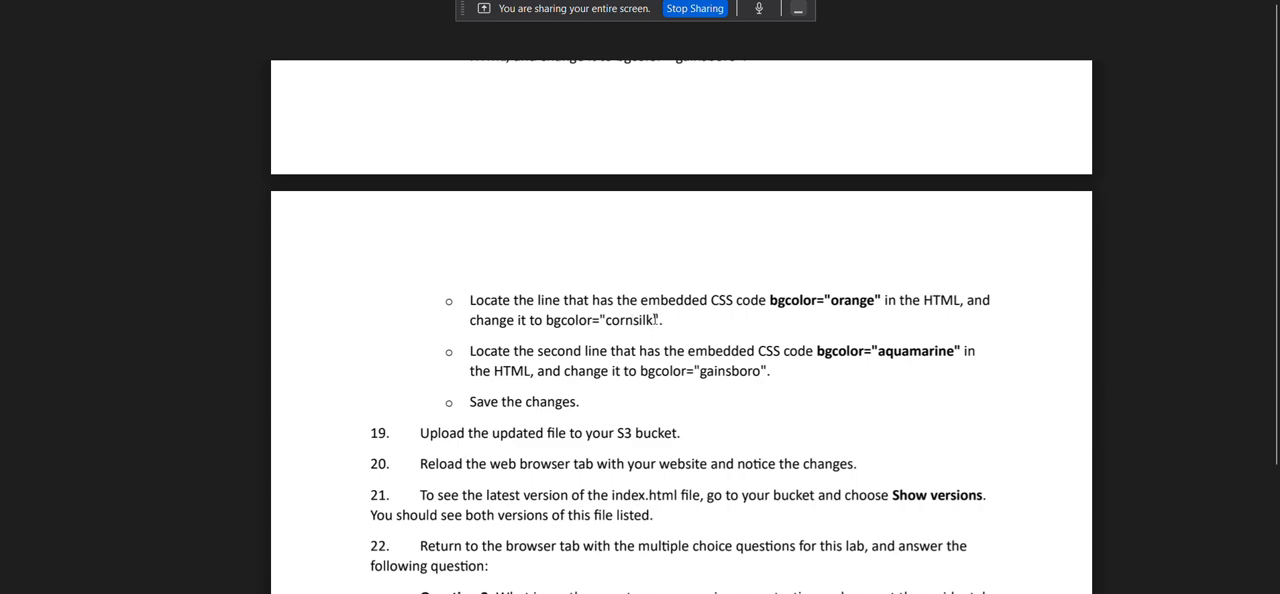
{"action": "left_click_drag", "start_coordinate": [662, 320], "coordinate": [546, 320]}
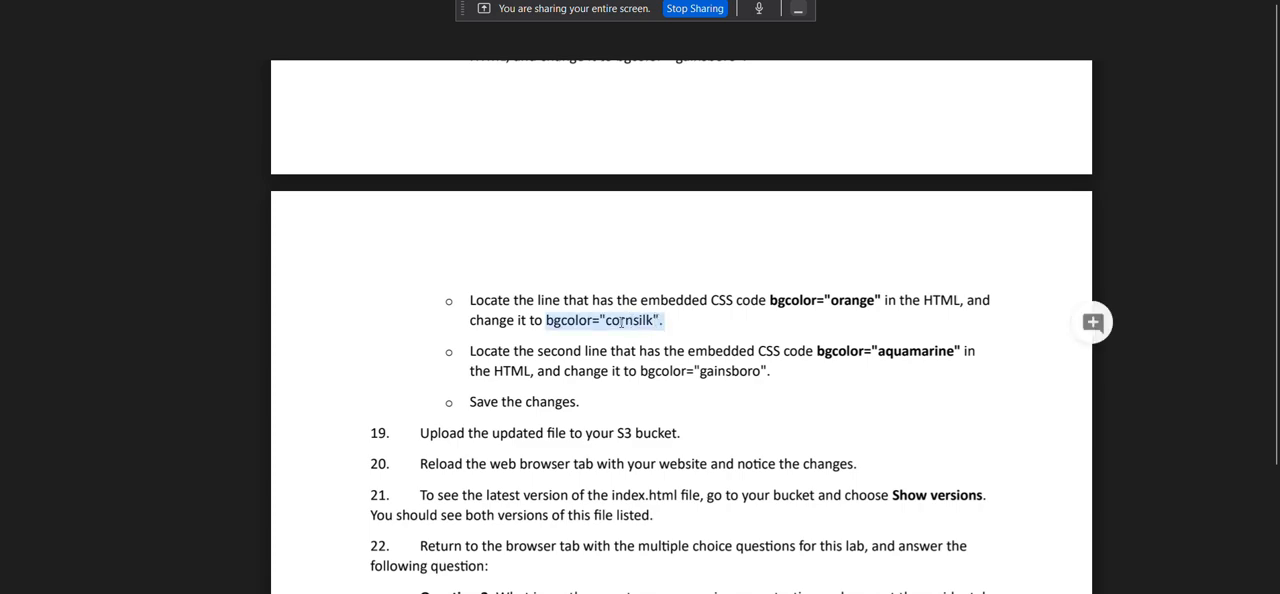
{"action": "right_click", "coordinate": [621, 320]}
{"action": "left_click", "coordinate": [643, 343]}
{"action": "left_click", "coordinate": [889, 508]}
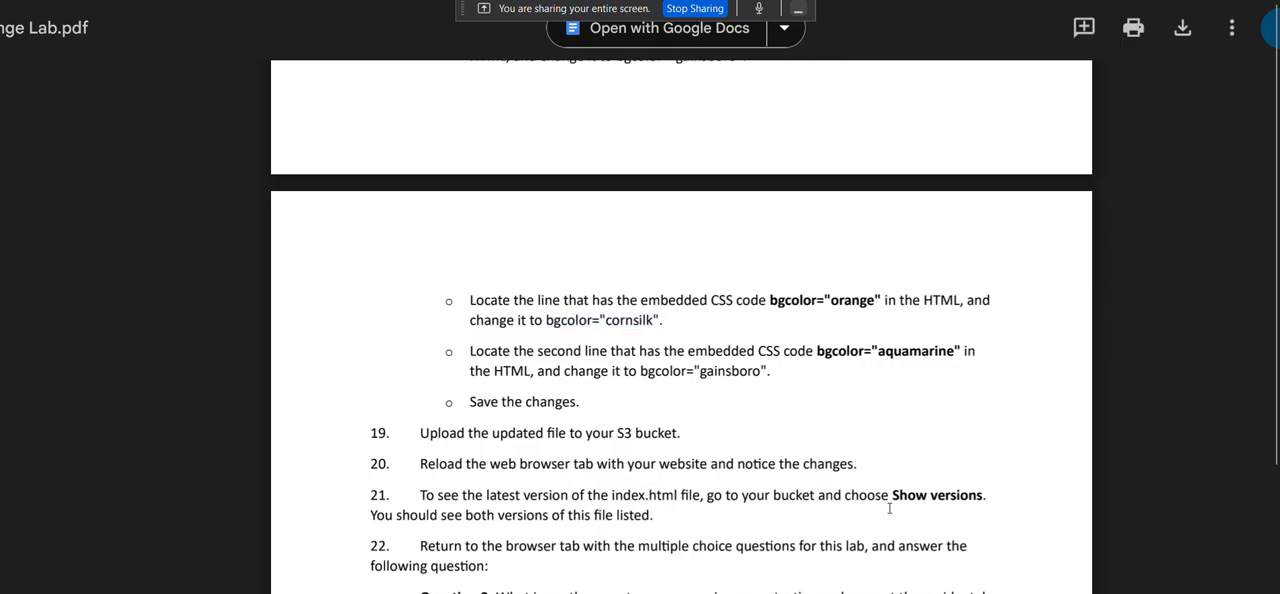
Switch back to Kiro and replace bgcolor="orange" on line 39 with bgcolor="cornsilk", without the trailing period.
{"action": "left_click", "coordinate": [868, 548]}
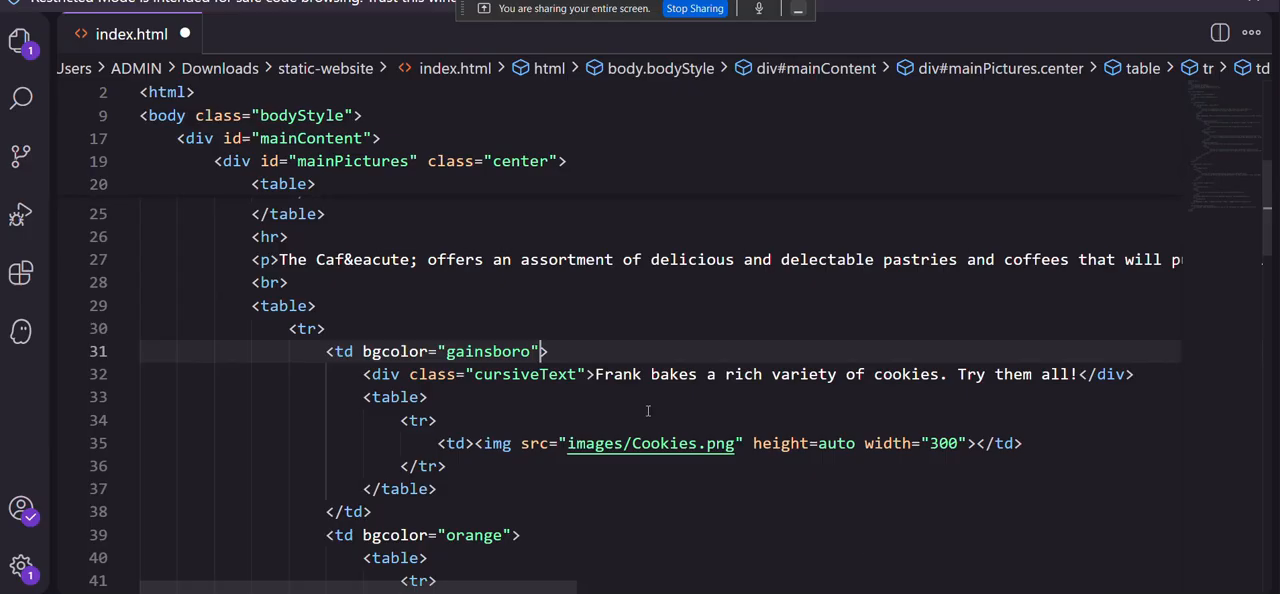
{"action": "scroll", "coordinate": [607, 387], "scroll_direction": "down", "scroll_amount": 3}
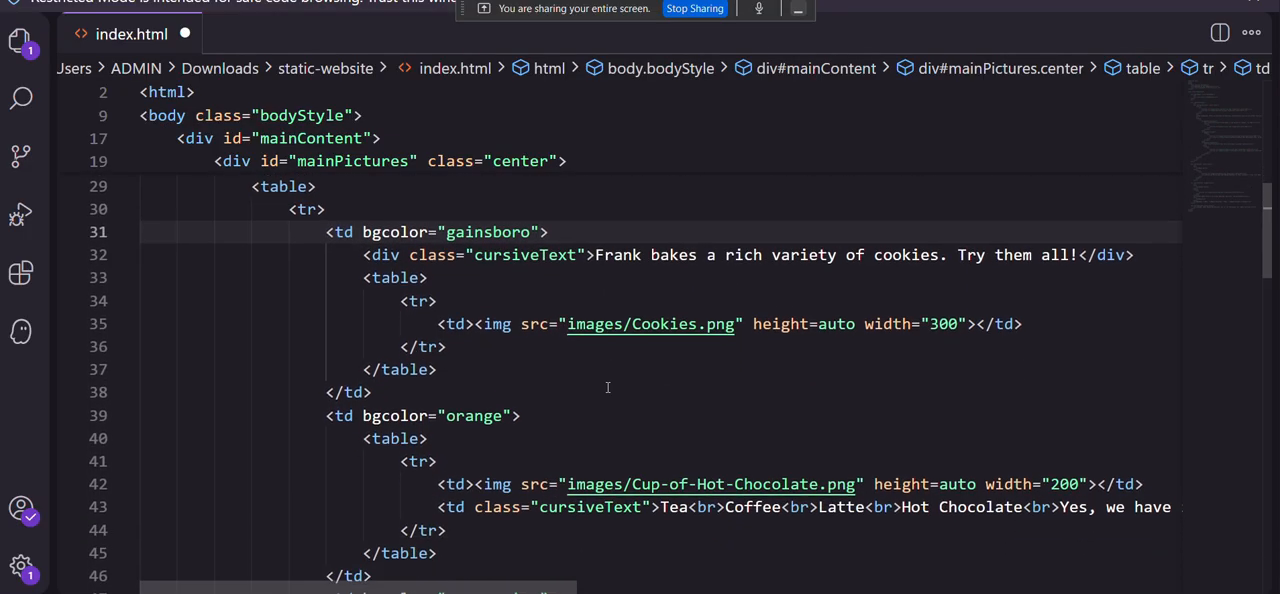
{"action": "left_click", "coordinate": [508, 395]}
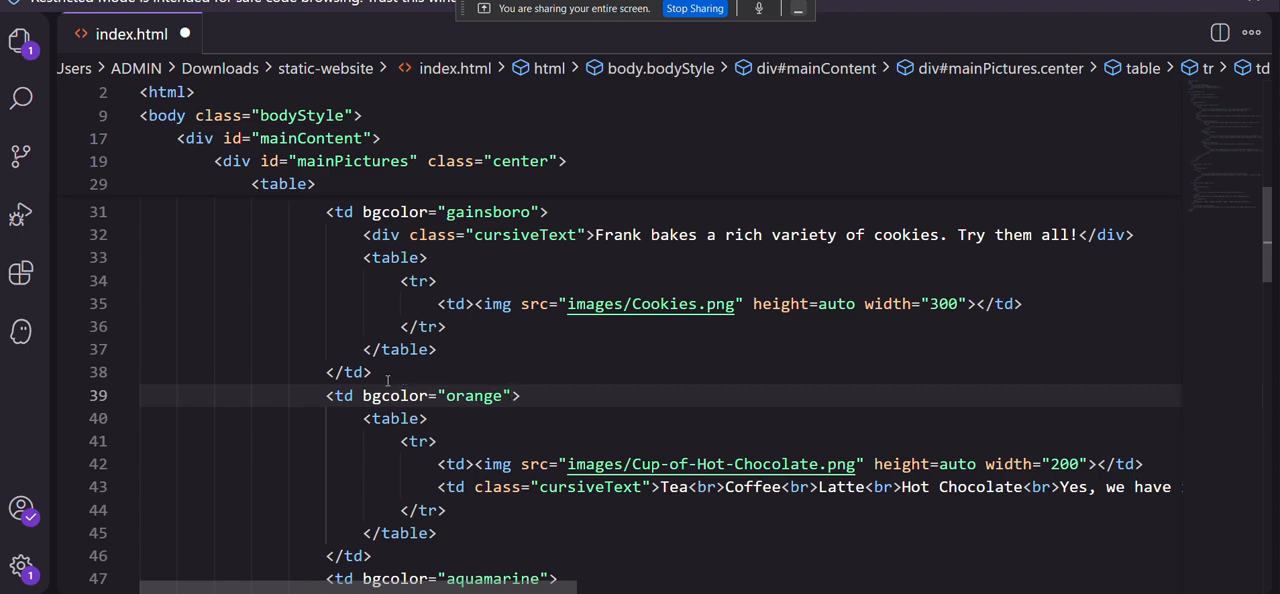
{"action": "mouse_move", "coordinate": [352, 396]}
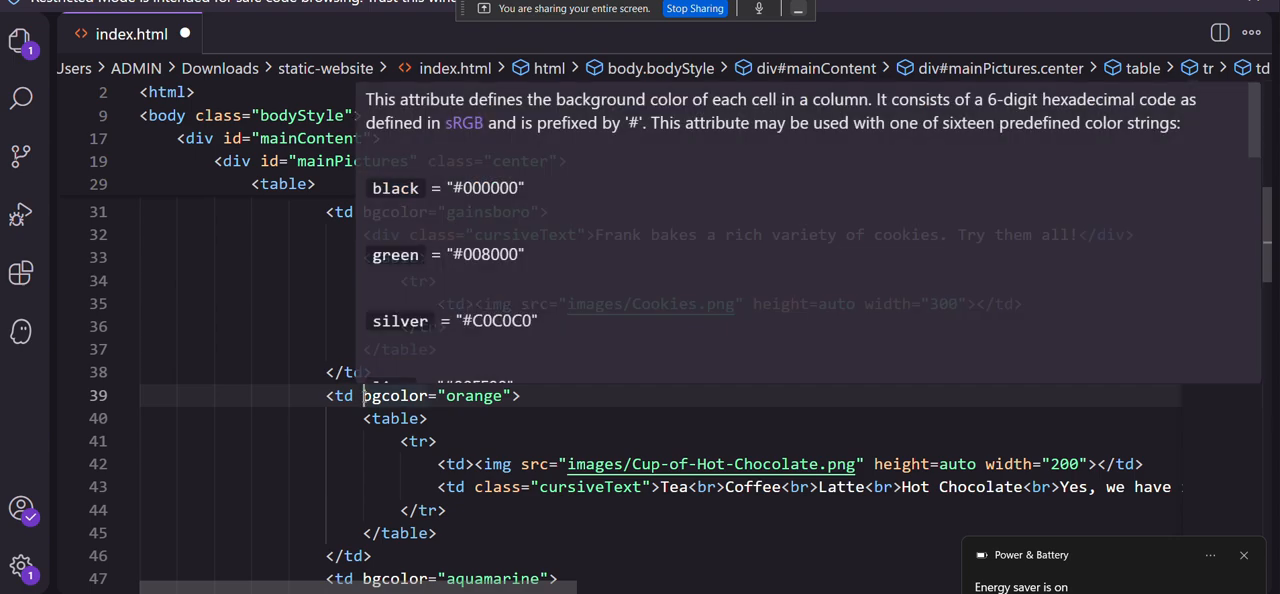
{"action": "left_click_drag", "start_coordinate": [362, 396], "coordinate": [512, 396]}
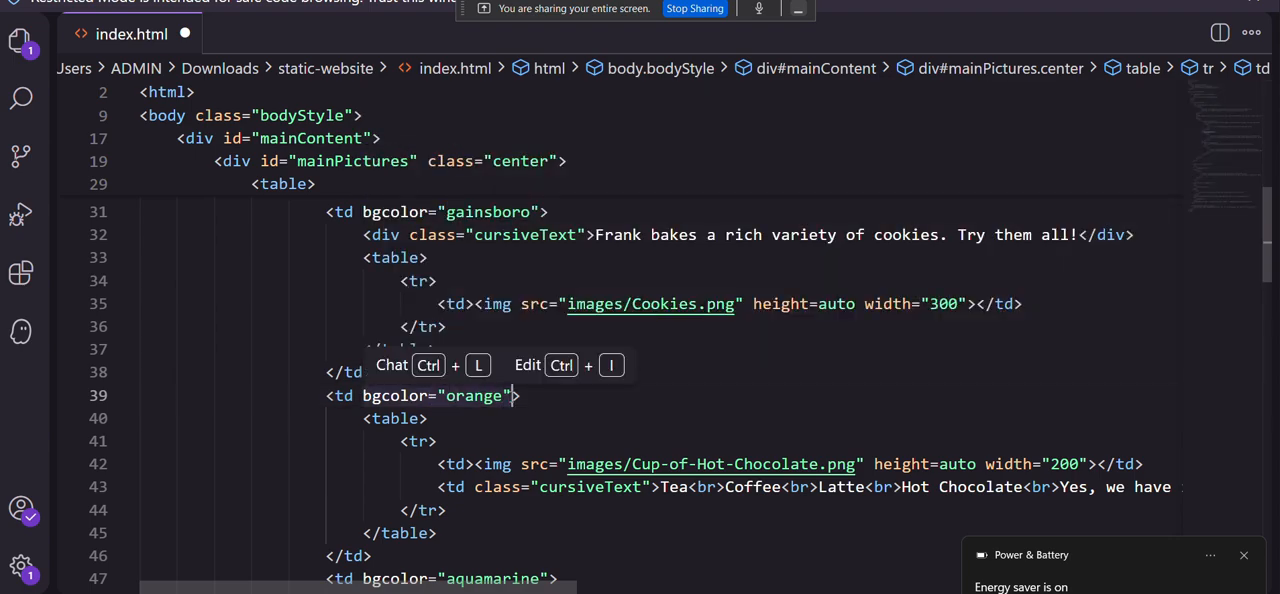
{"action": "left_click", "coordinate": [512, 396]}
{"action": "left_click_drag", "start_coordinate": [493, 360], "coordinate": [366, 397]}
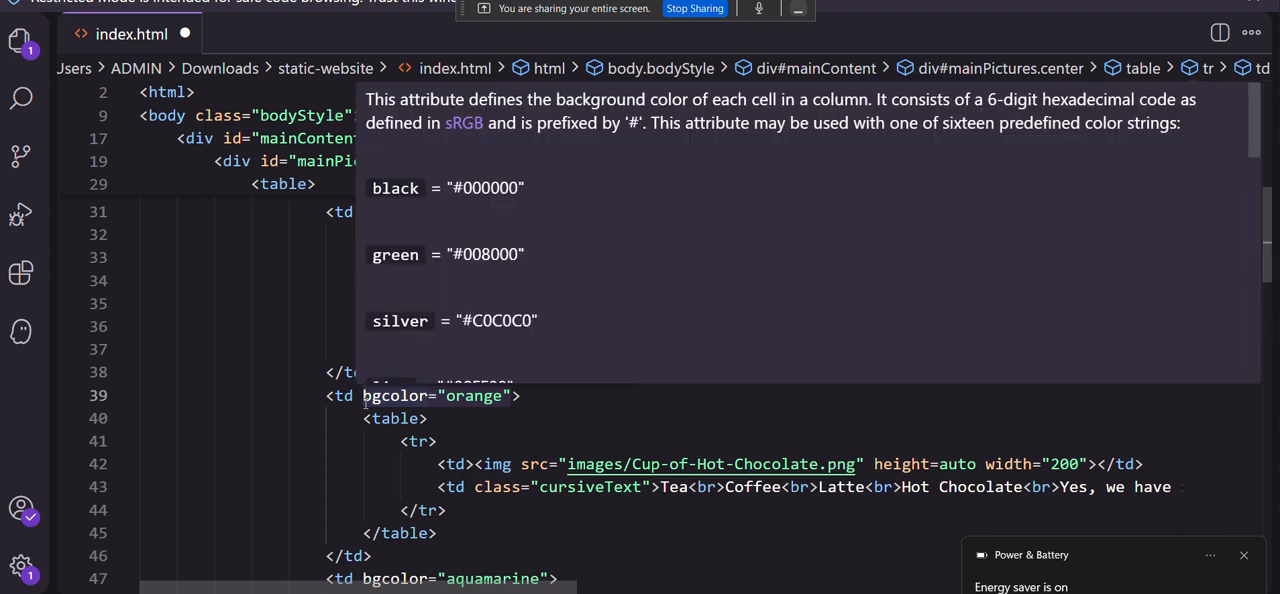
{"action": "key", "text": "ctrl+v"}
{"action": "key", "text": "BackSpace"}
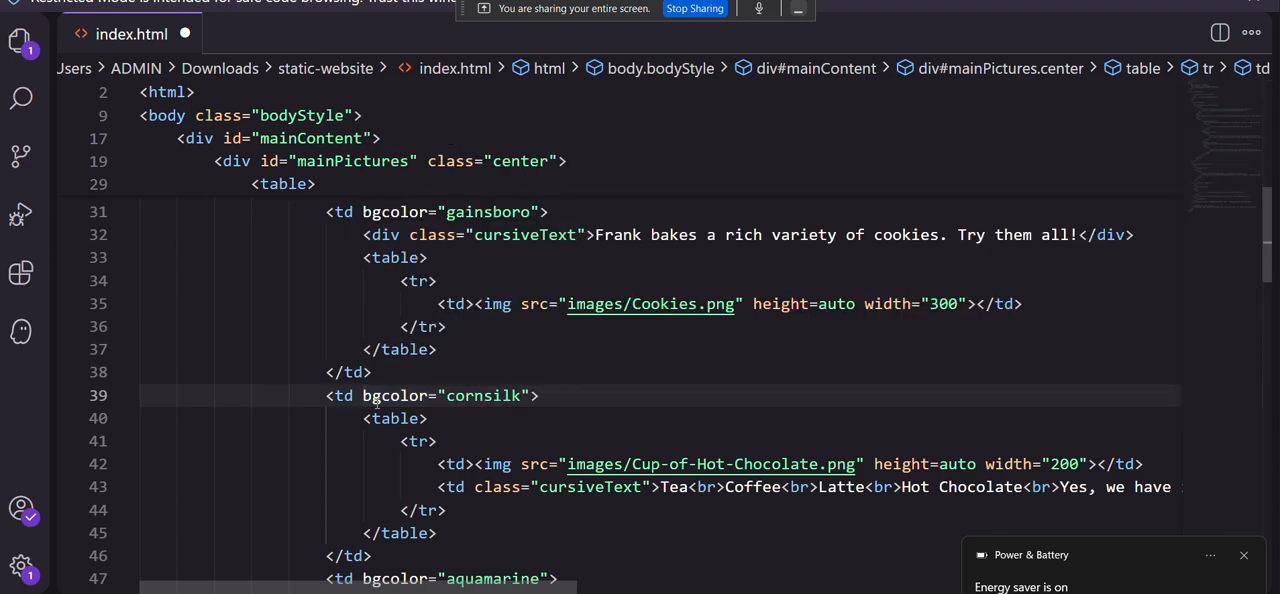
{"action": "scroll", "coordinate": [497, 415], "scroll_direction": "down", "scroll_amount": 1}
Go back to the lab PDF and copy bgcolor="gainsboro" from the instruction for the second aquamarine line.
{"action": "mouse_move", "coordinate": [766, 592]}
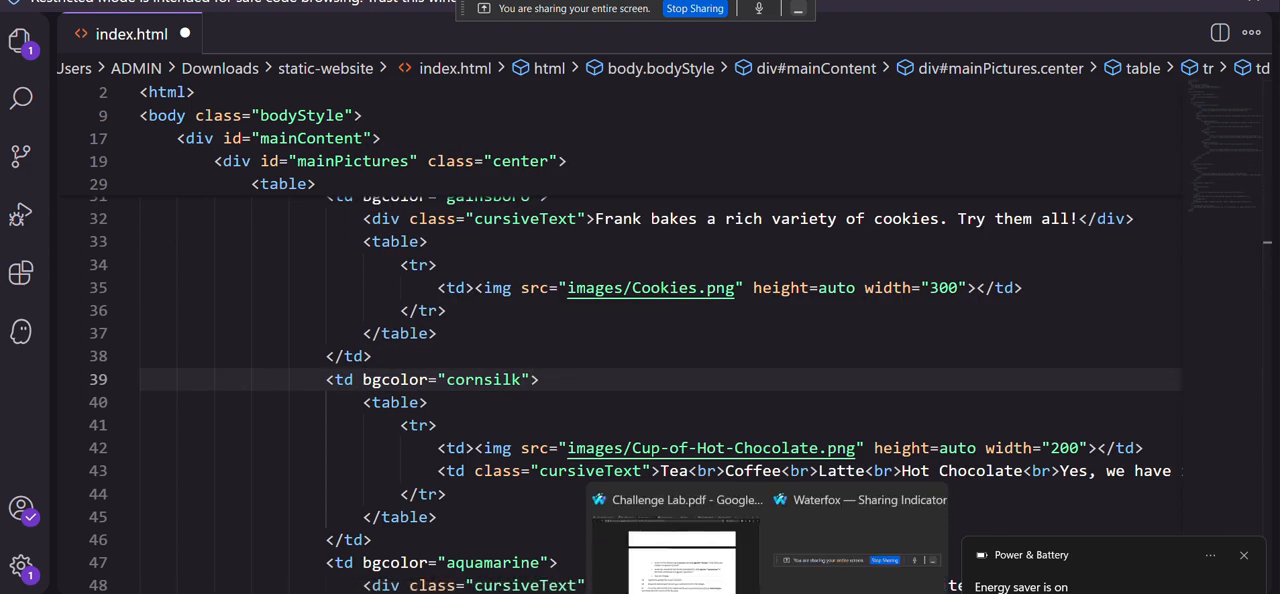
{"action": "left_click", "coordinate": [672, 548]}
{"action": "scroll", "coordinate": [637, 369], "scroll_direction": "down", "scroll_amount": 1}
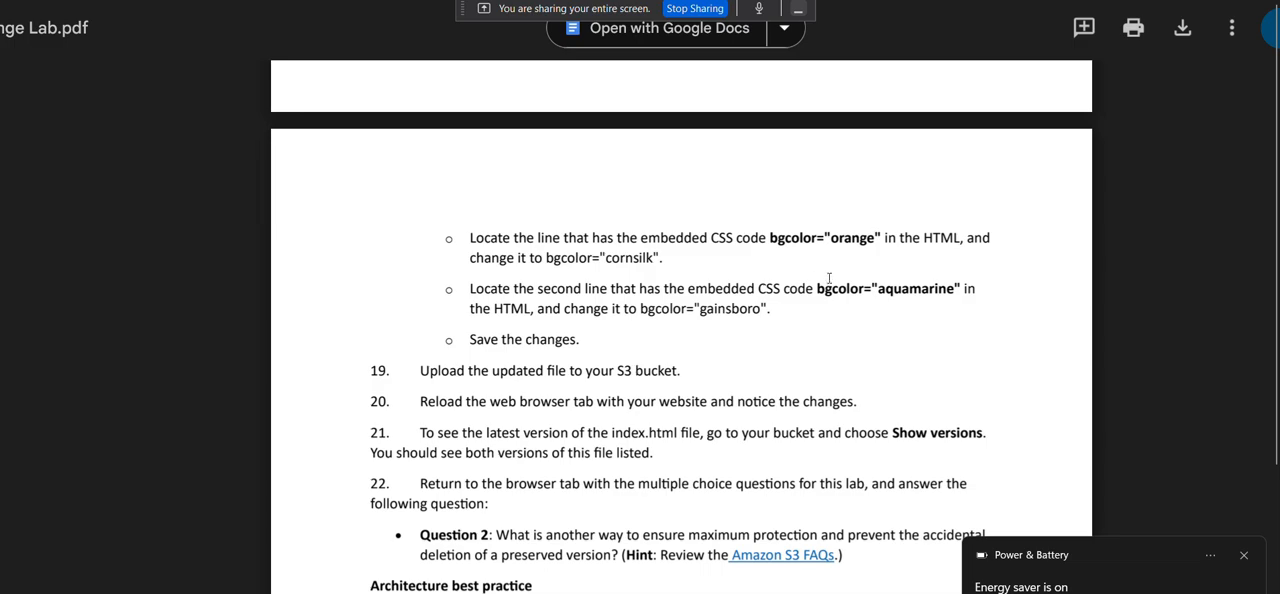
{"action": "scroll", "coordinate": [818, 288], "scroll_direction": "down", "scroll_amount": 1}
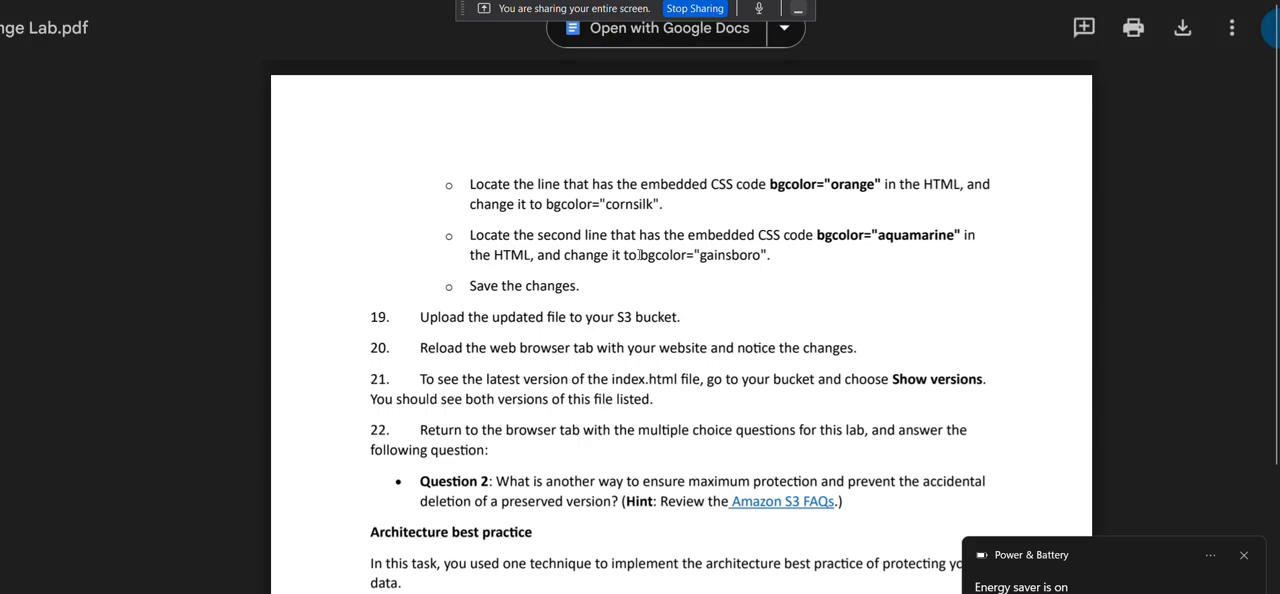
{"action": "left_click_drag", "start_coordinate": [641, 256], "coordinate": [770, 255]}
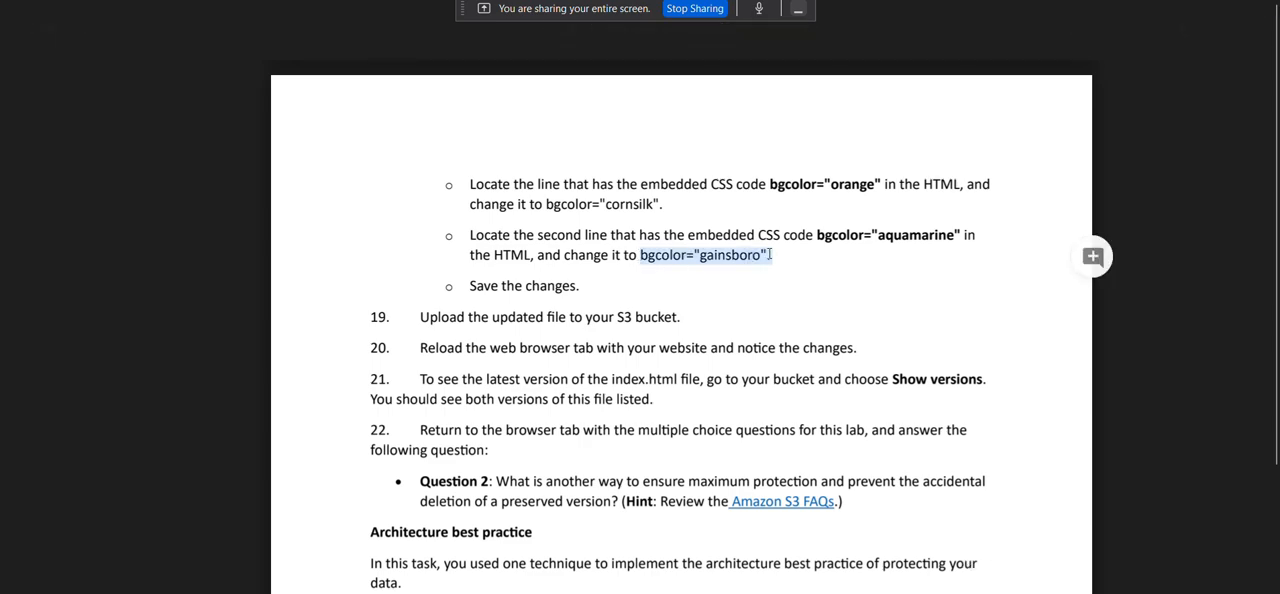
{"action": "right_click", "coordinate": [756, 256]}
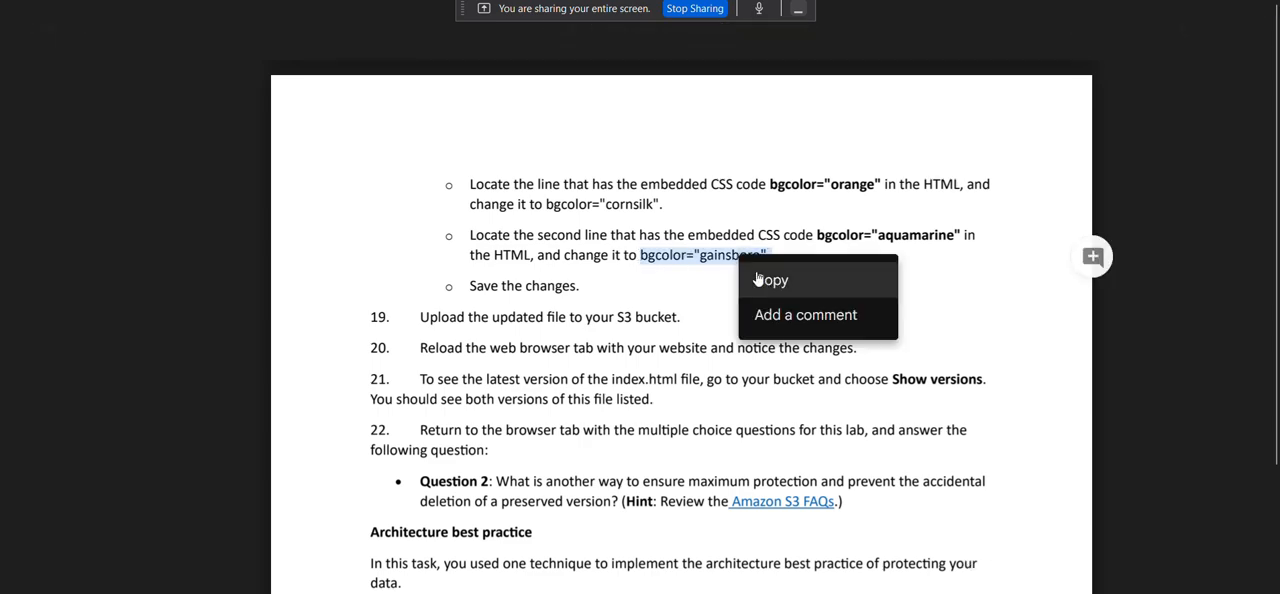
{"action": "left_click", "coordinate": [766, 280]}
Switch to Kiro and replace the second bgcolor="aquamarine", on line 47, with bgcolor="gainsboro", without the trailing period.
{"action": "key", "text": "alt+Tab"}
{"action": "scroll", "coordinate": [541, 412], "scroll_direction": "down", "scroll_amount": 2}
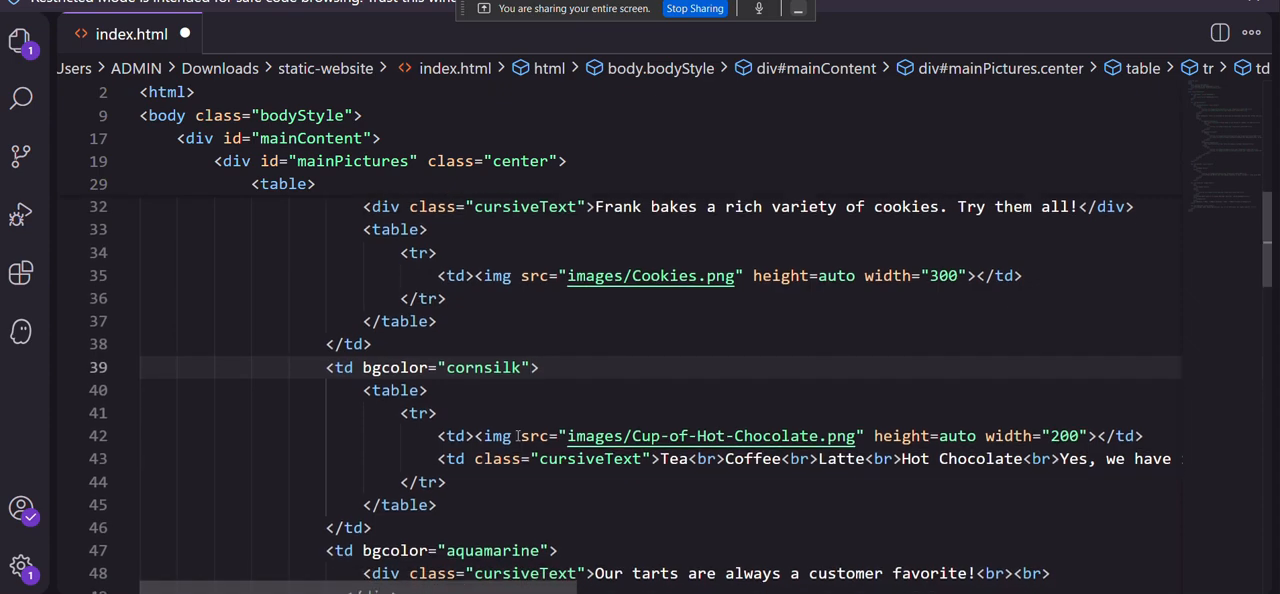
{"action": "left_click", "coordinate": [545, 411]}
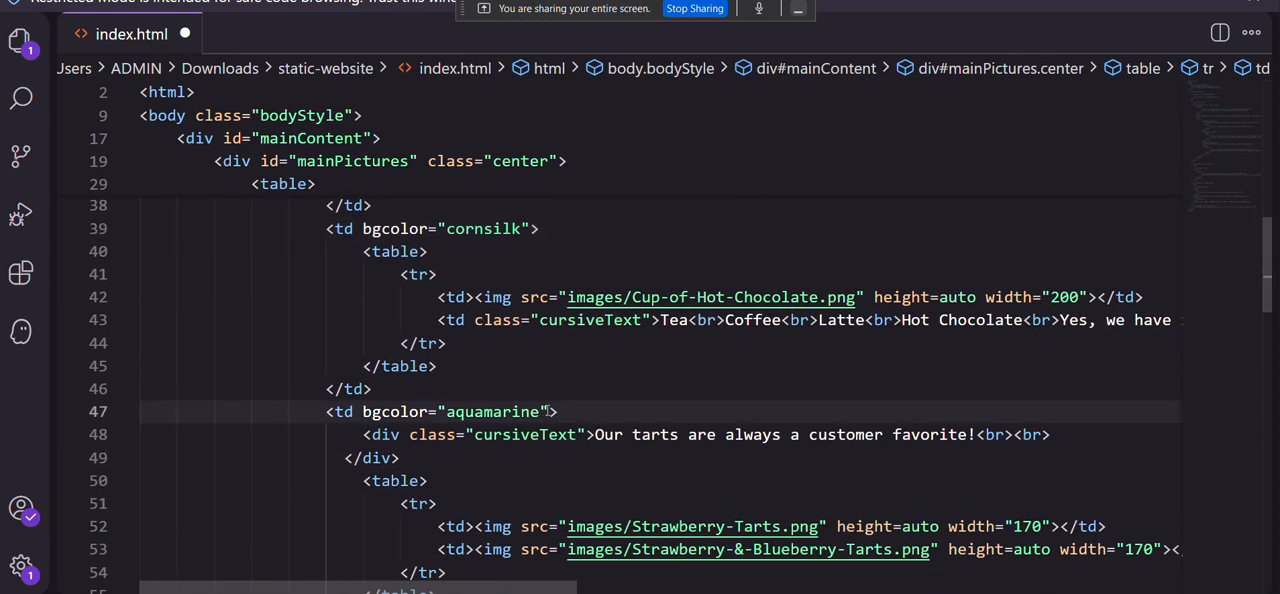
{"action": "left_click_drag", "start_coordinate": [547, 411], "coordinate": [364, 409]}
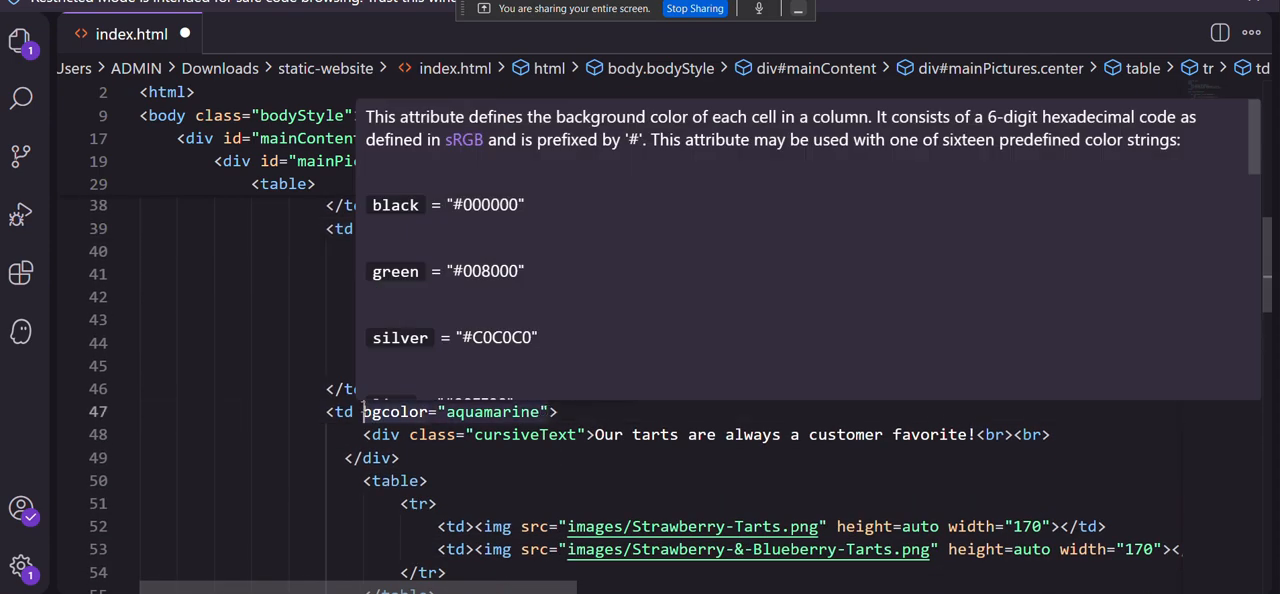
{"action": "key", "text": "ctrl+v"}
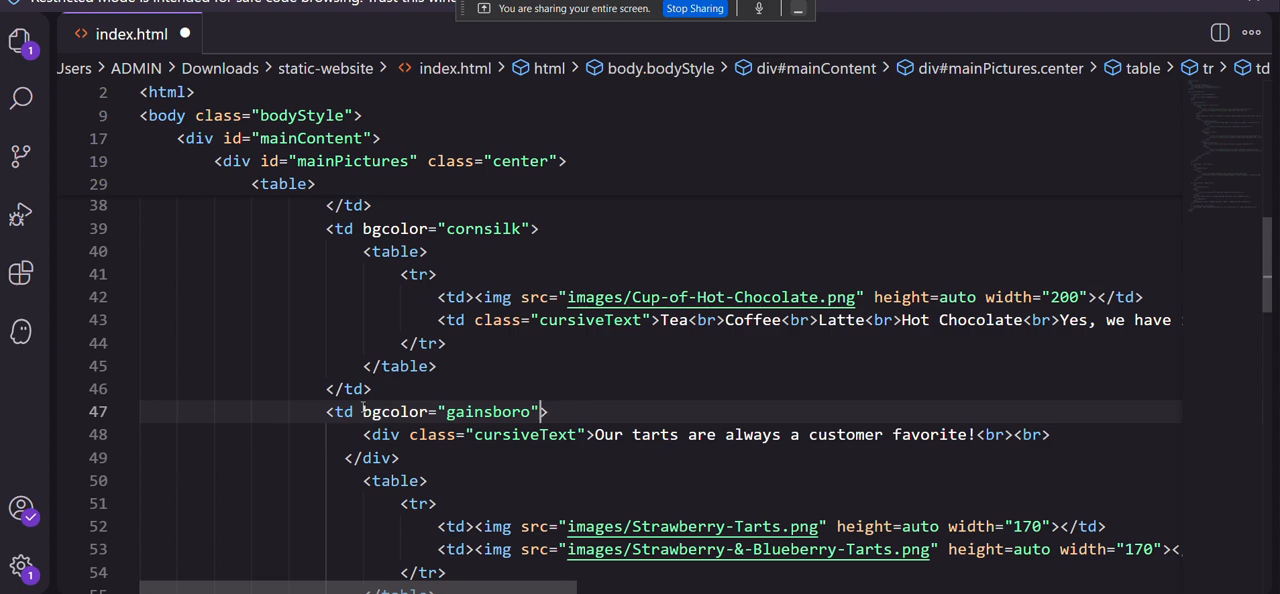
{"action": "scroll", "coordinate": [433, 459], "scroll_direction": "down", "scroll_amount": 1}
{"action": "left_click", "coordinate": [445, 418]}
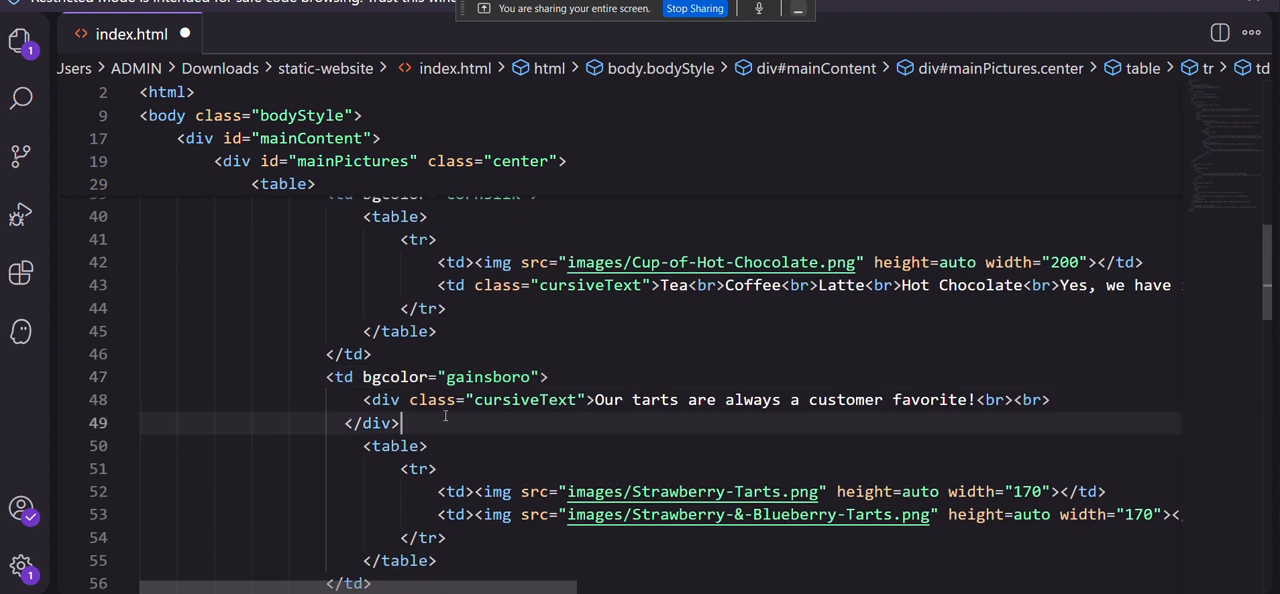
Save the edited index.html and switch from Kiro back to the lab PDF in the browser.
{"action": "left_click", "coordinate": [52, 2]}
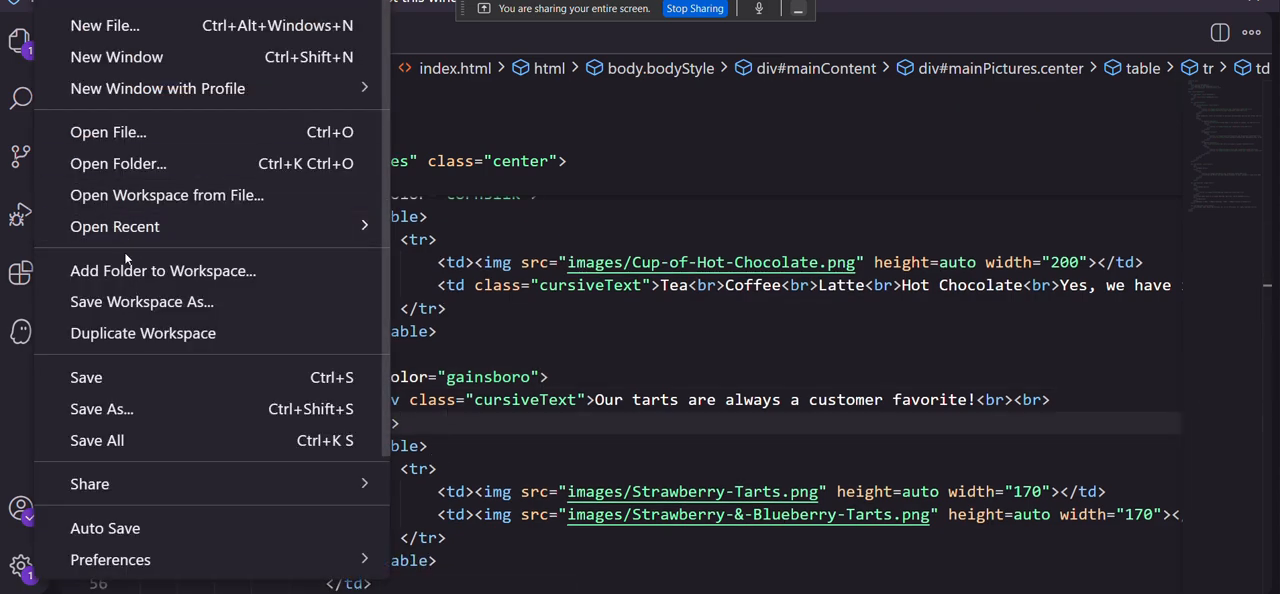
{"action": "left_click", "coordinate": [155, 376]}
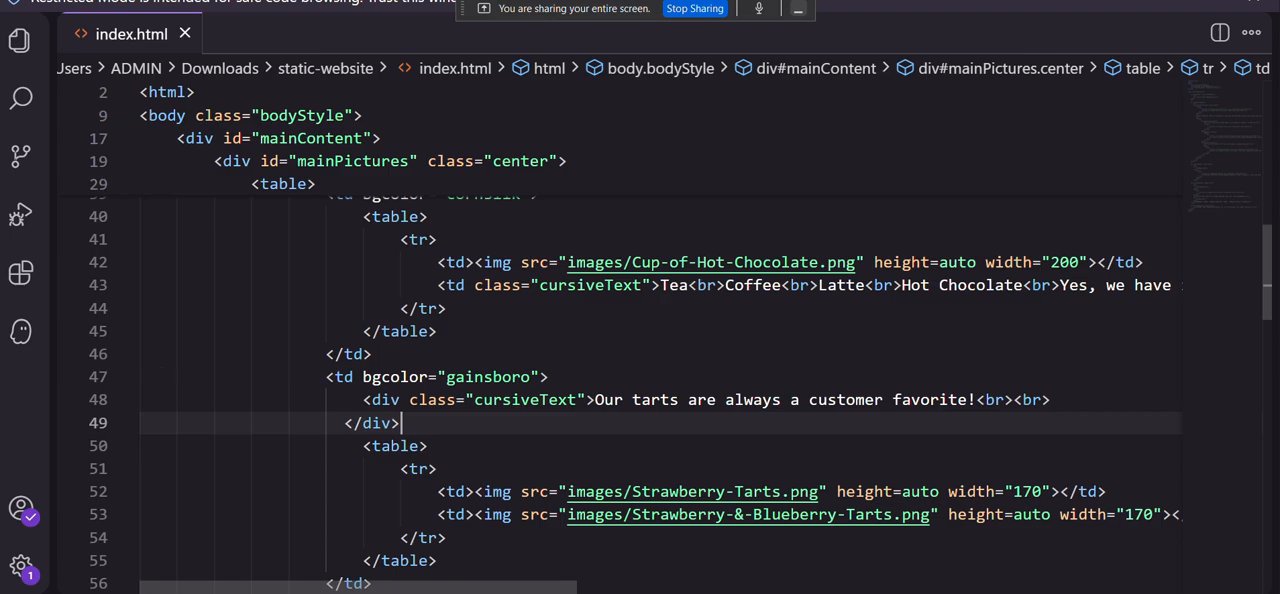
{"action": "left_click", "coordinate": [690, 575]}
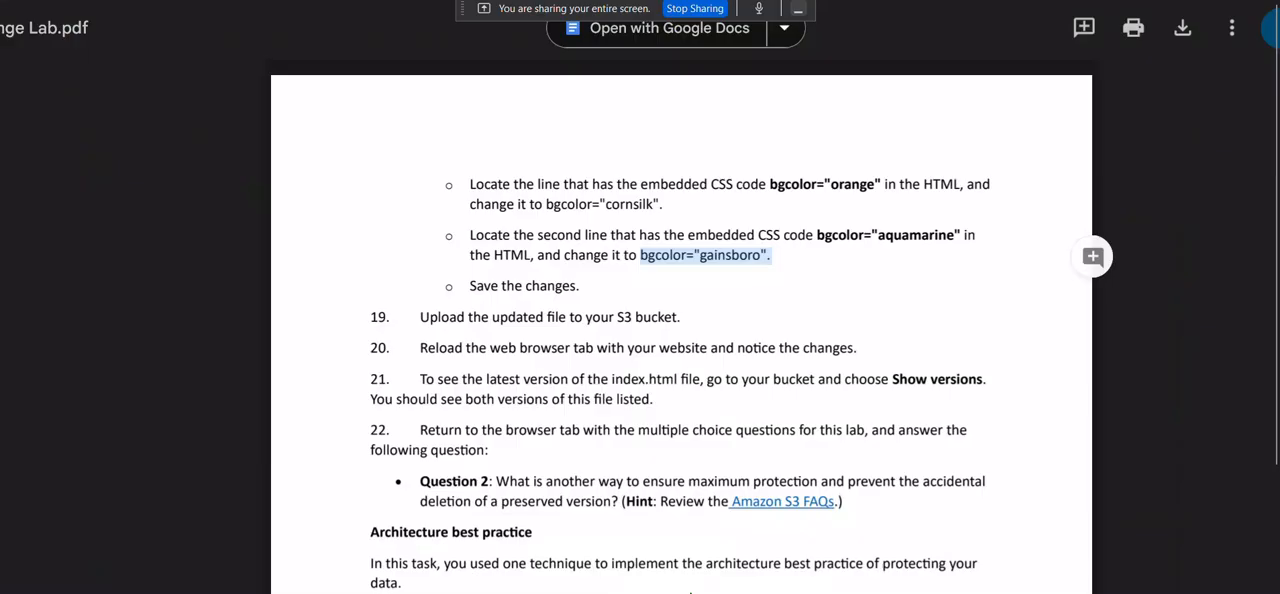
Switch to the Amazon S3 console and open the object list of the cafebucketworkshop001 bucket.
{"action": "left_click", "coordinate": [640, 2]}
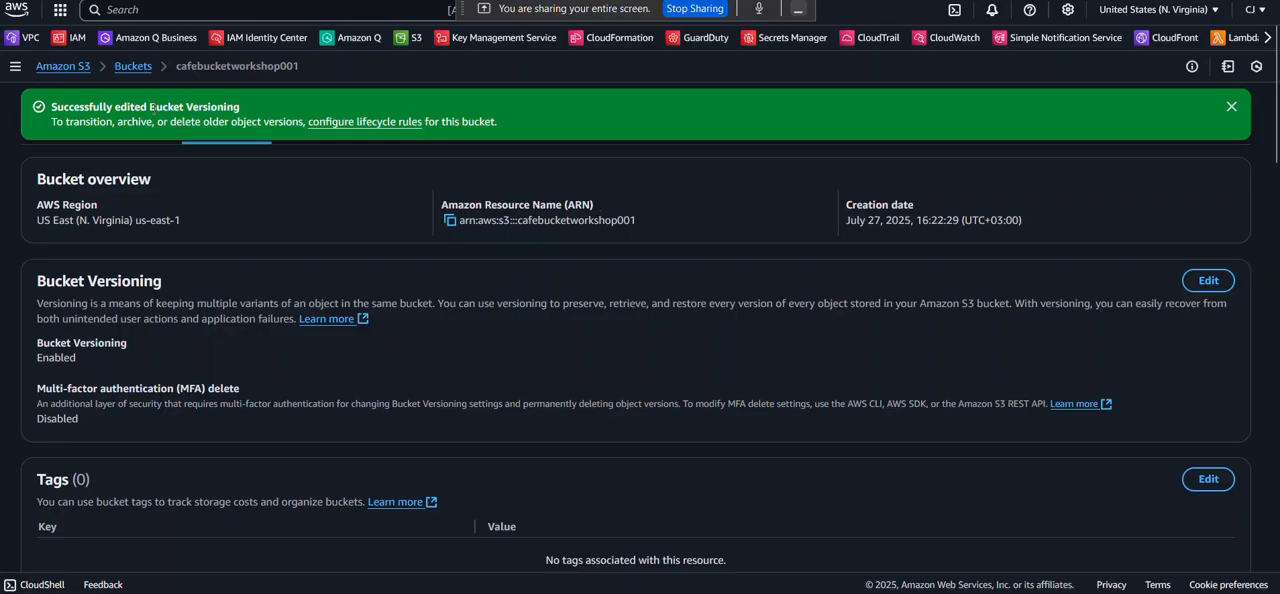
{"action": "left_click", "coordinate": [134, 67]}
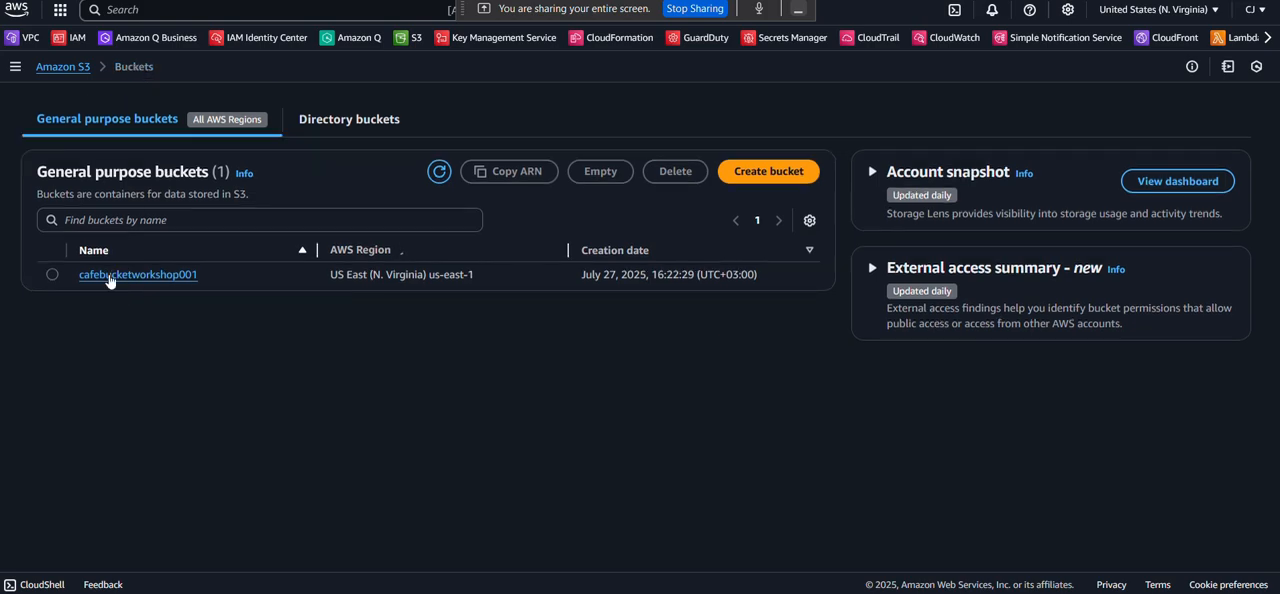
{"action": "left_click", "coordinate": [109, 279]}
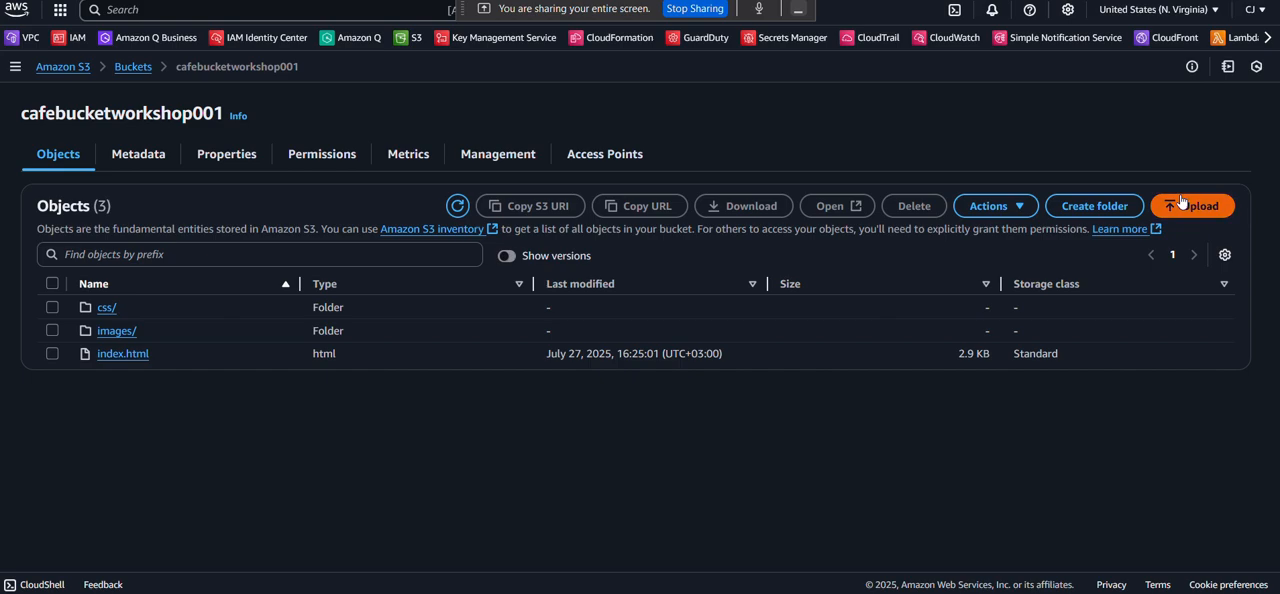
Upload the updated index file from the static-website folder to cafebucketworkshop001 and close the upload status page.
{"action": "left_click", "coordinate": [1180, 194]}
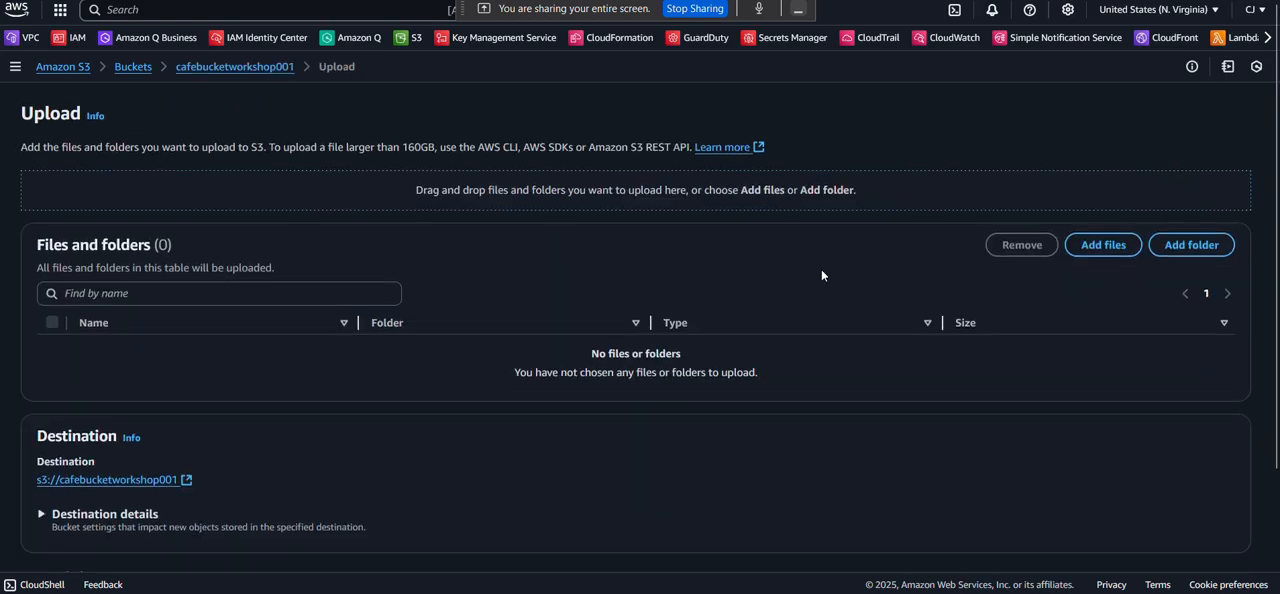
{"action": "left_click", "coordinate": [1127, 245]}
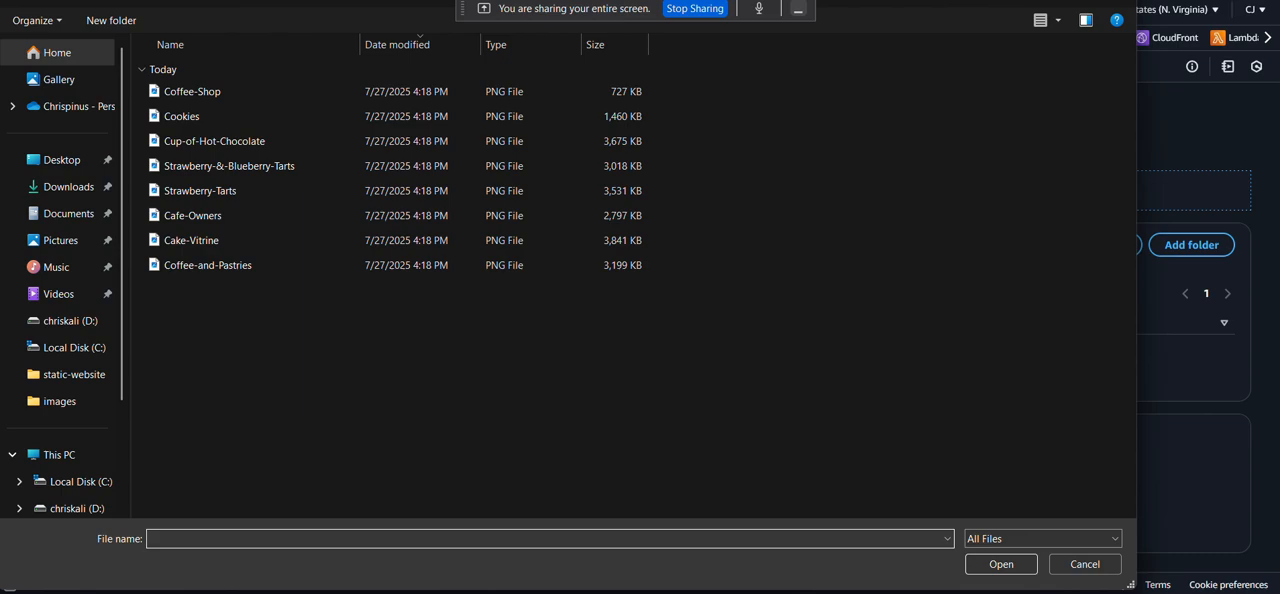
{"action": "left_click", "coordinate": [106, 1]}
{"action": "left_click", "coordinate": [158, 88]}
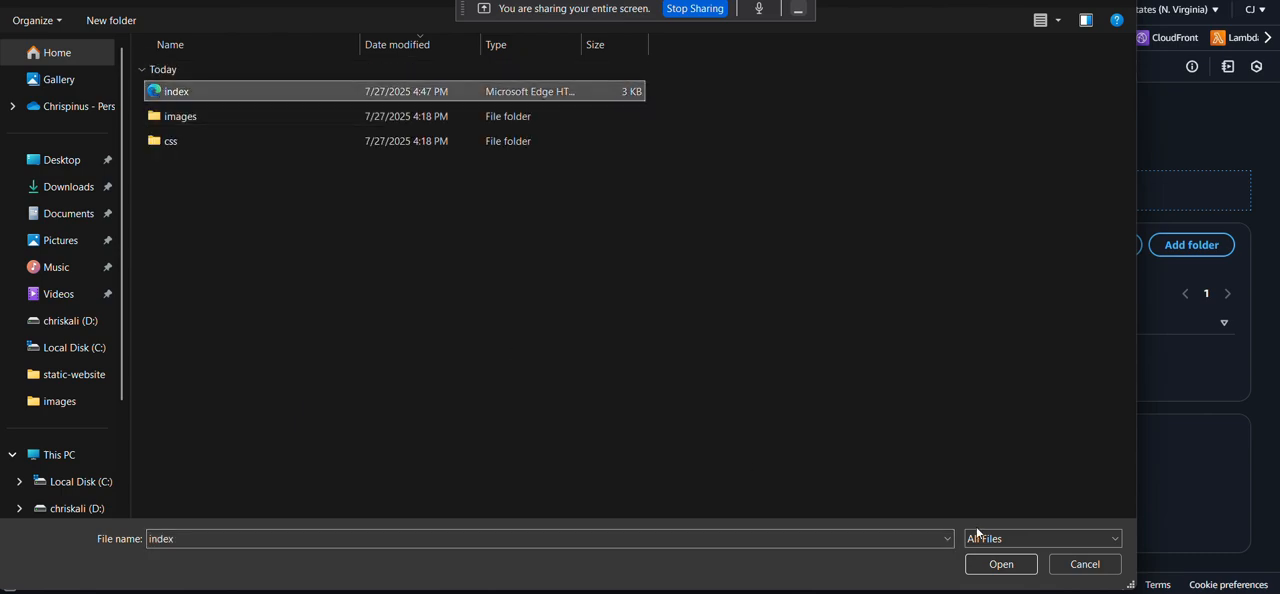
{"action": "left_click", "coordinate": [1001, 565]}
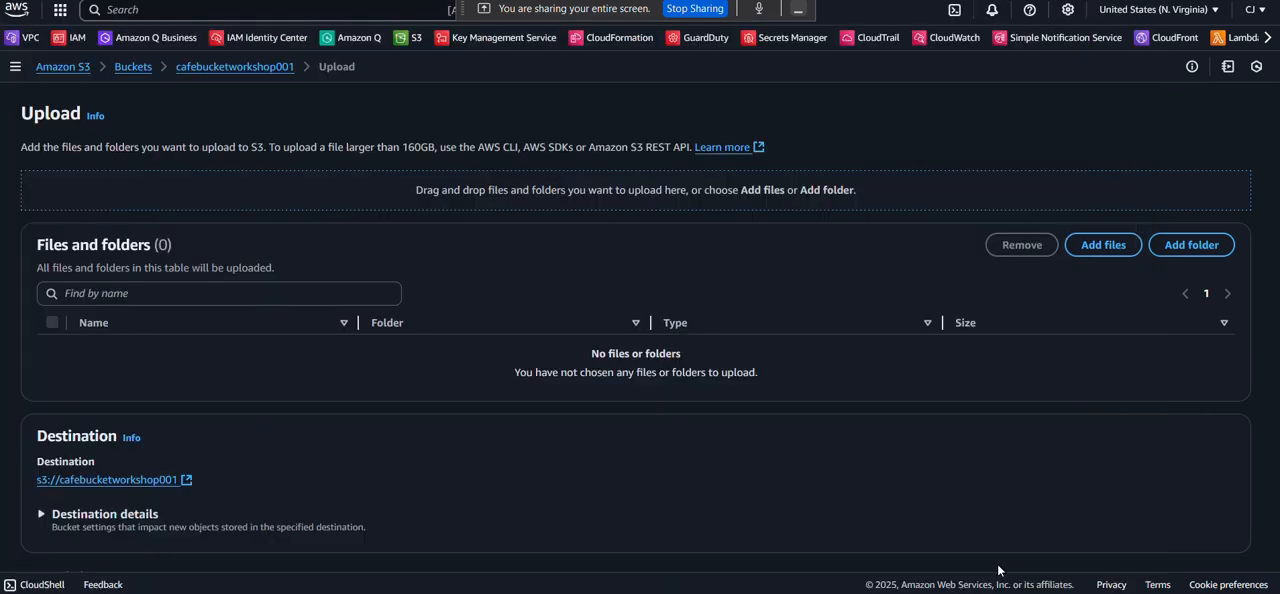
{"action": "scroll", "coordinate": [744, 377], "scroll_direction": "down", "scroll_amount": 2}
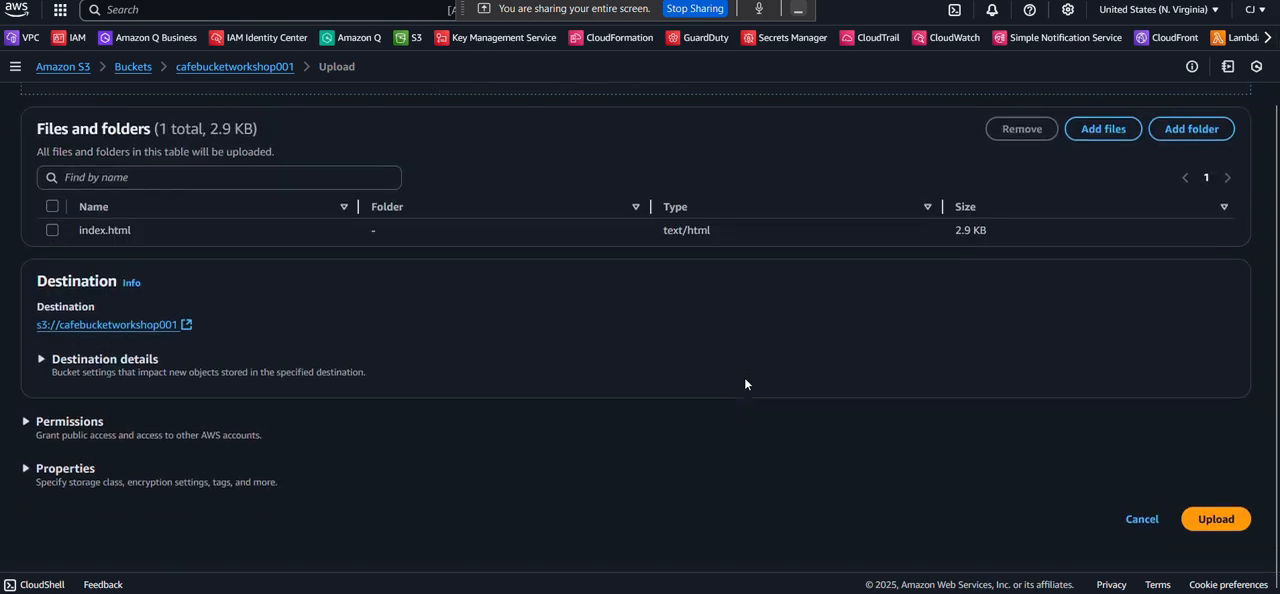
{"action": "left_click", "coordinate": [1200, 522]}
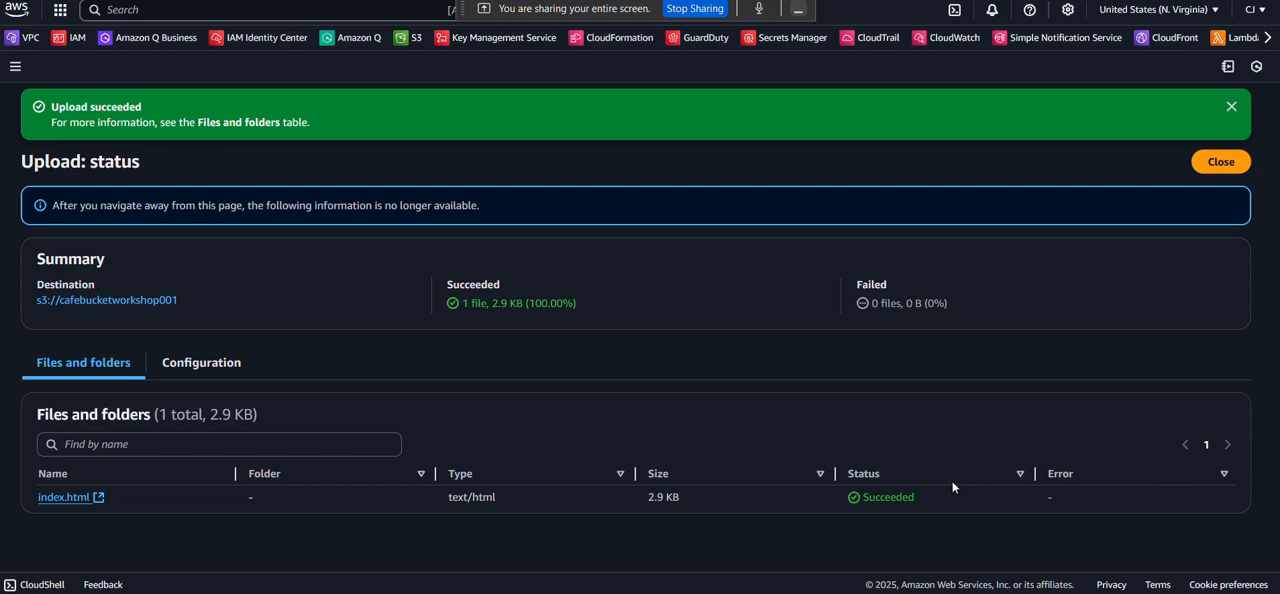
{"action": "left_click", "coordinate": [1208, 158]}
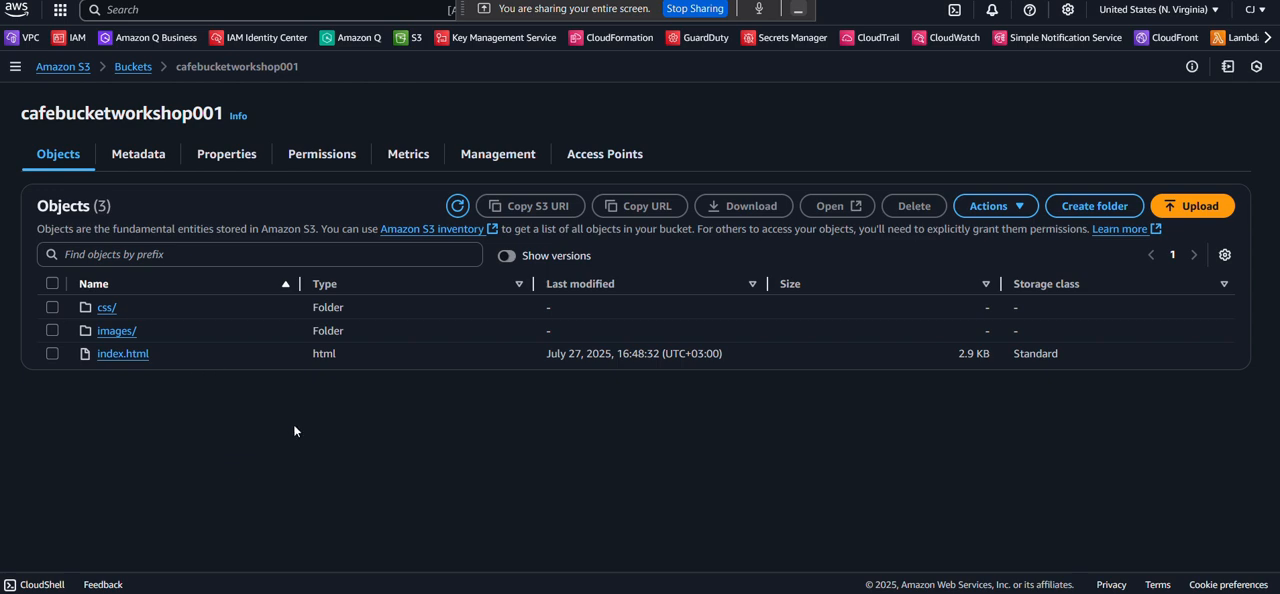
Open the uploaded index.html object in the bucket and display its list of versions.
{"action": "left_click", "coordinate": [49, 360]}
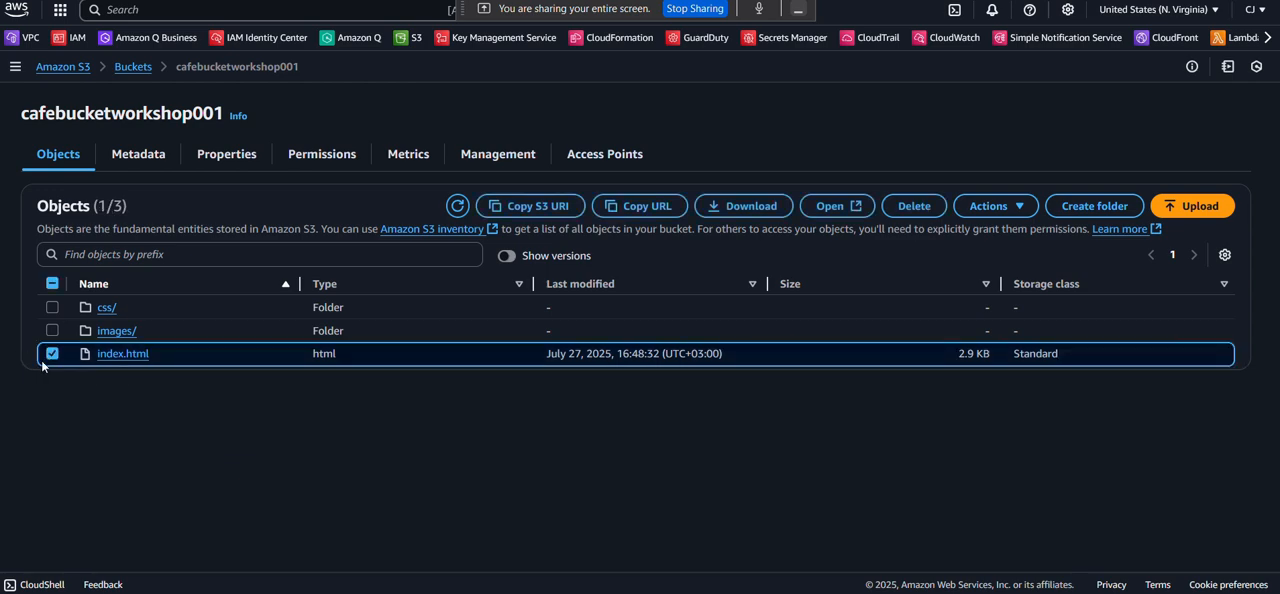
{"action": "left_click", "coordinate": [49, 362]}
{"action": "left_click", "coordinate": [108, 357]}
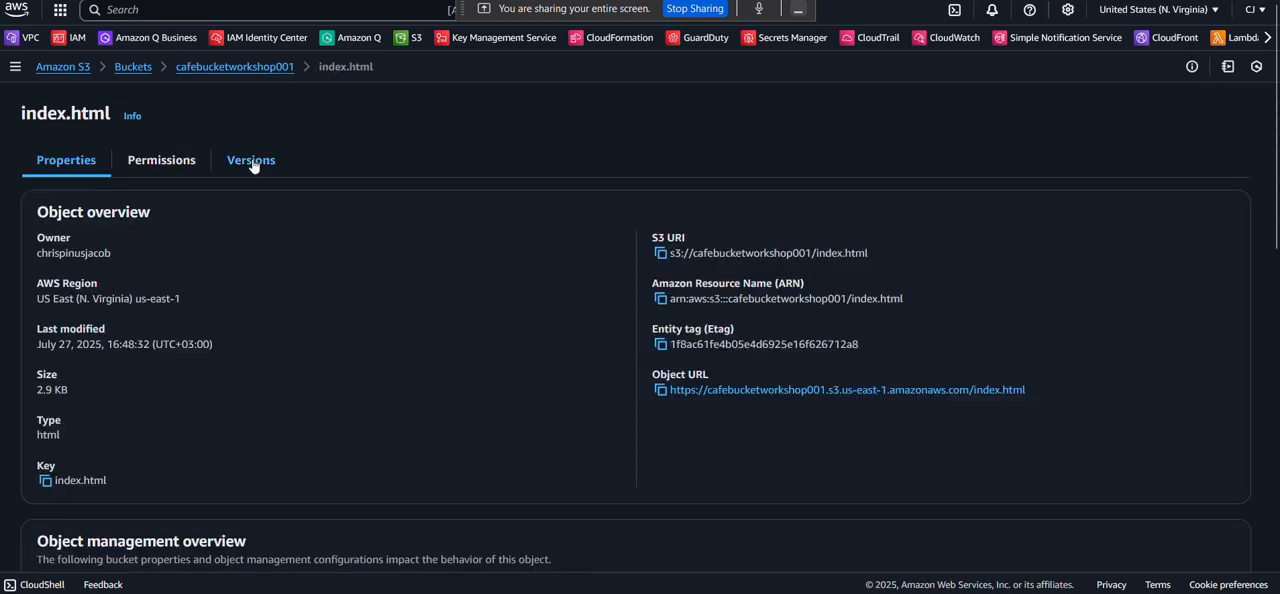
{"action": "left_click", "coordinate": [251, 162]}
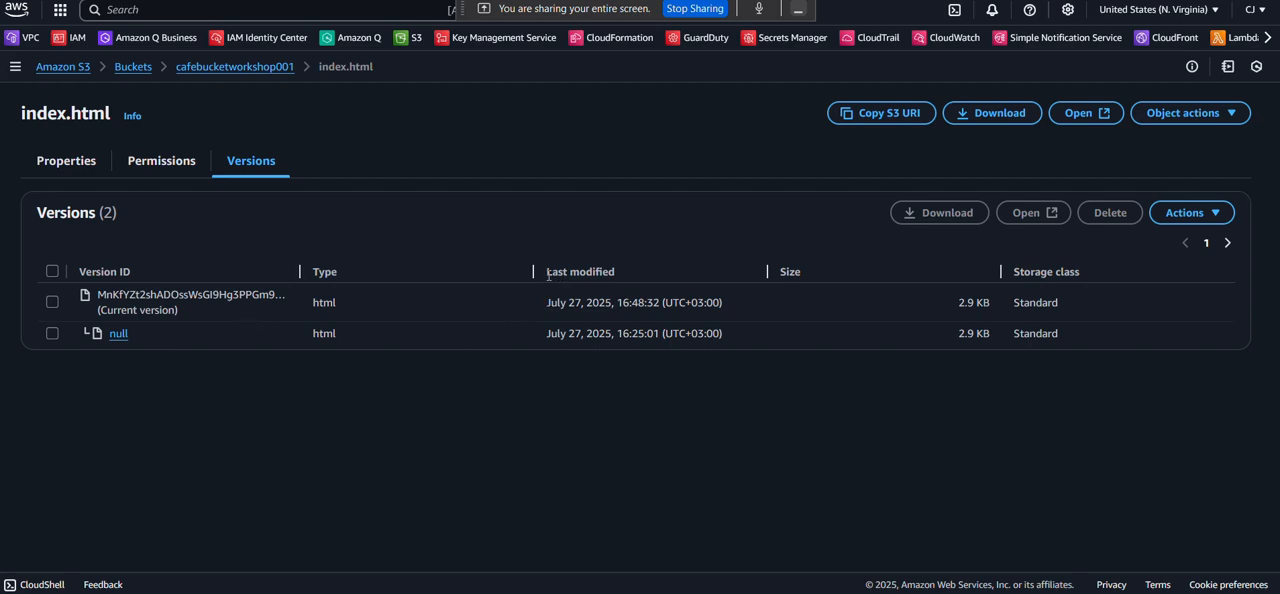
Compare the last modified times of the current and previous versions of index.html.
{"action": "left_click_drag", "start_coordinate": [548, 276], "coordinate": [614, 274]}
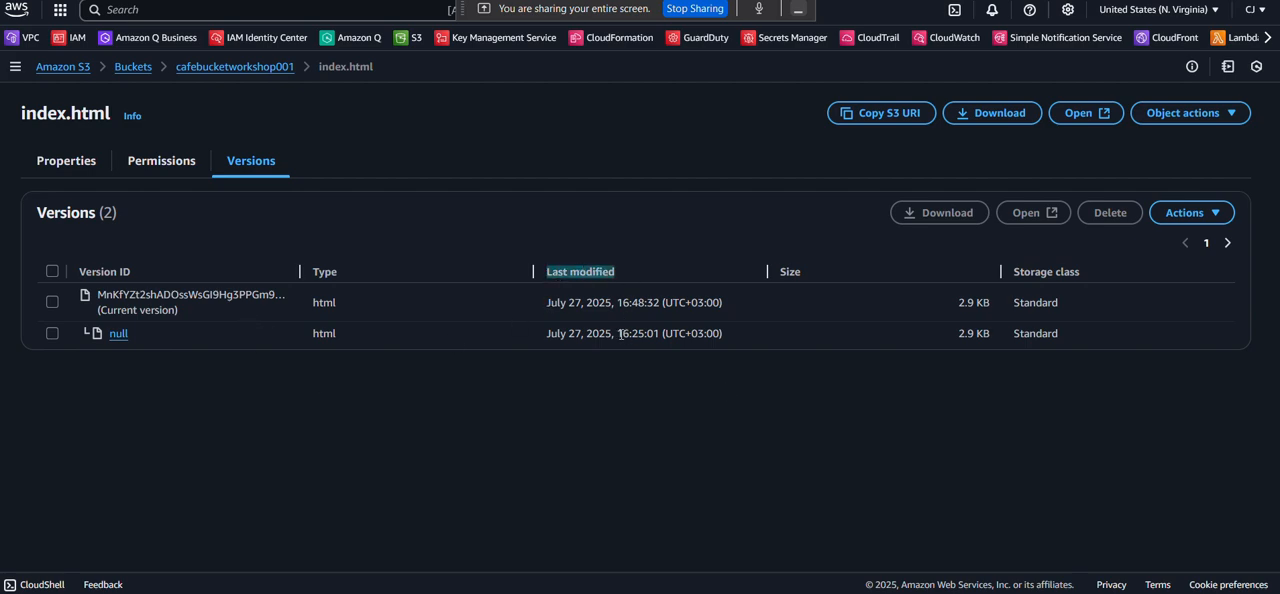
{"action": "left_click_drag", "start_coordinate": [619, 333], "coordinate": [651, 333]}
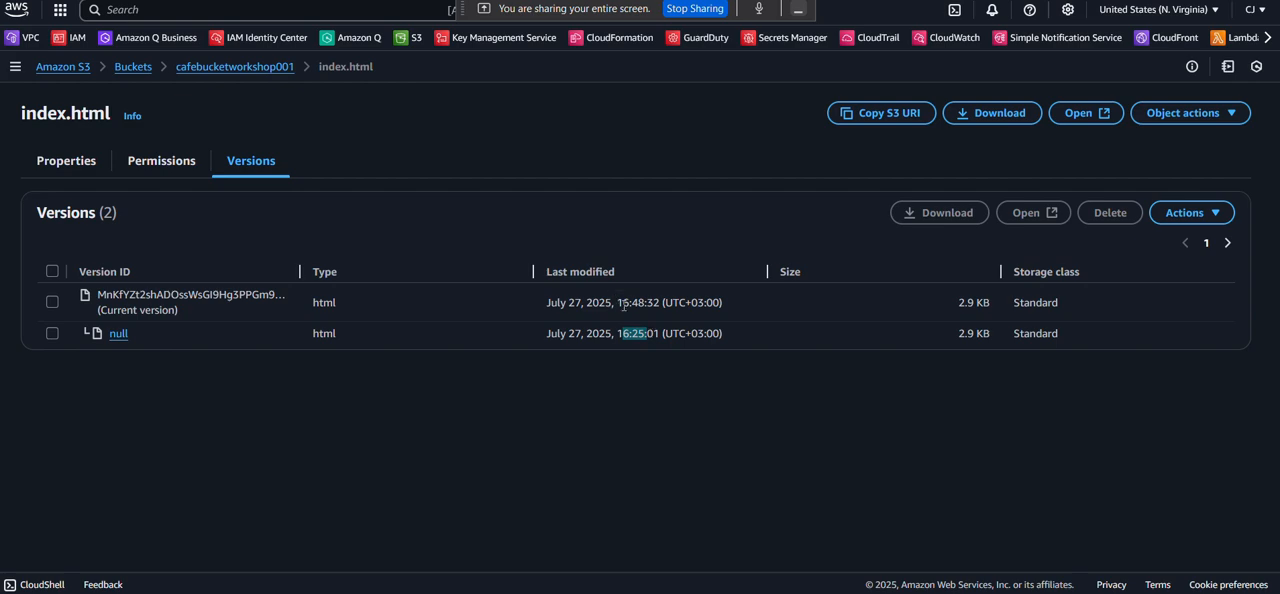
{"action": "left_click_drag", "start_coordinate": [617, 302], "coordinate": [651, 303]}
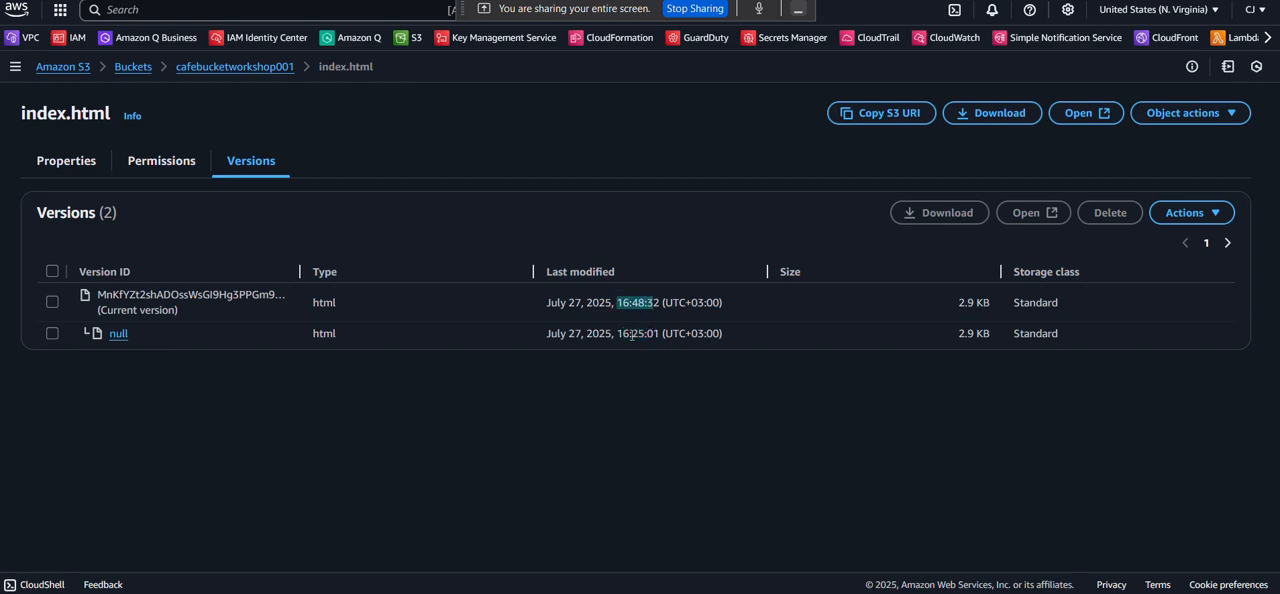
{"action": "left_click", "coordinate": [612, 419]}
Return to the lab PDF, read on to Question 2 in step 22 and open its Amazon S3 FAQs link.
{"action": "key", "text": "ctrl+Tab"}
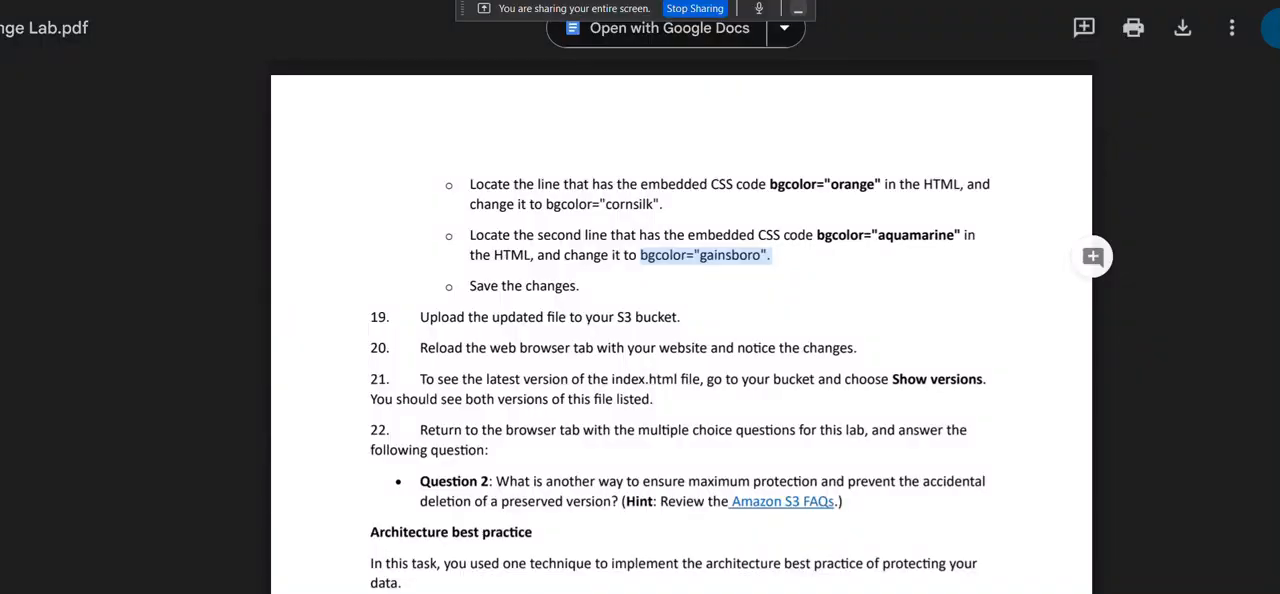
{"action": "scroll", "coordinate": [440, 230], "scroll_direction": "down", "scroll_amount": 3}
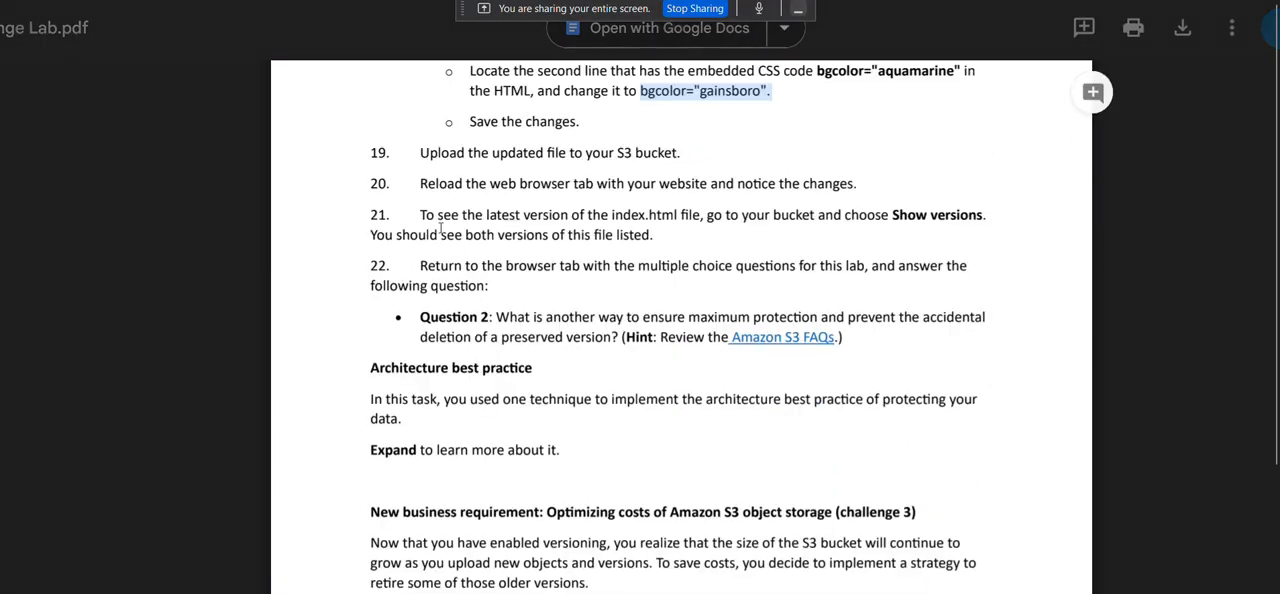
{"action": "scroll", "coordinate": [585, 241], "scroll_direction": "down", "scroll_amount": 2}
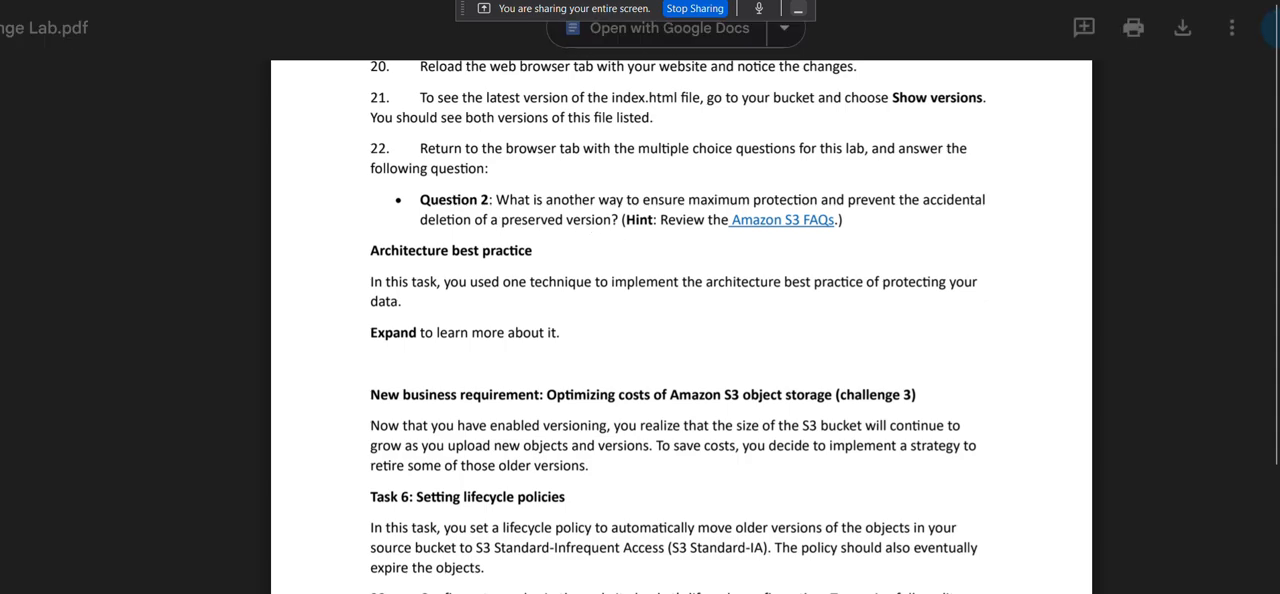
{"action": "left_click", "coordinate": [271, 0]}
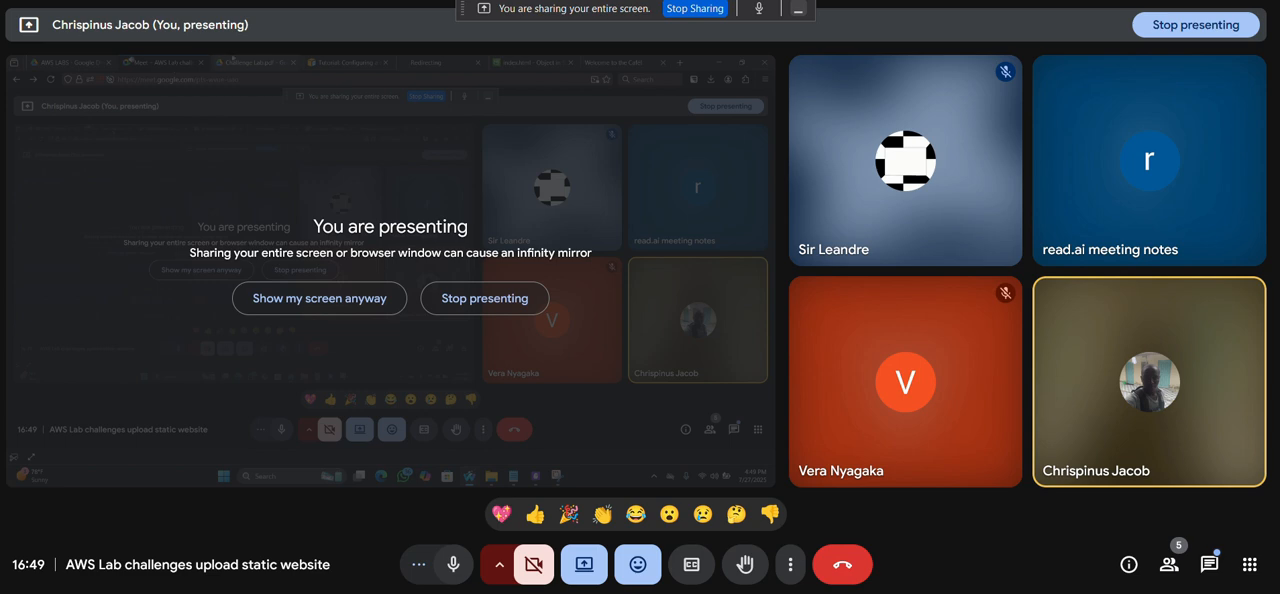
{"action": "left_click", "coordinate": [375, 0]}
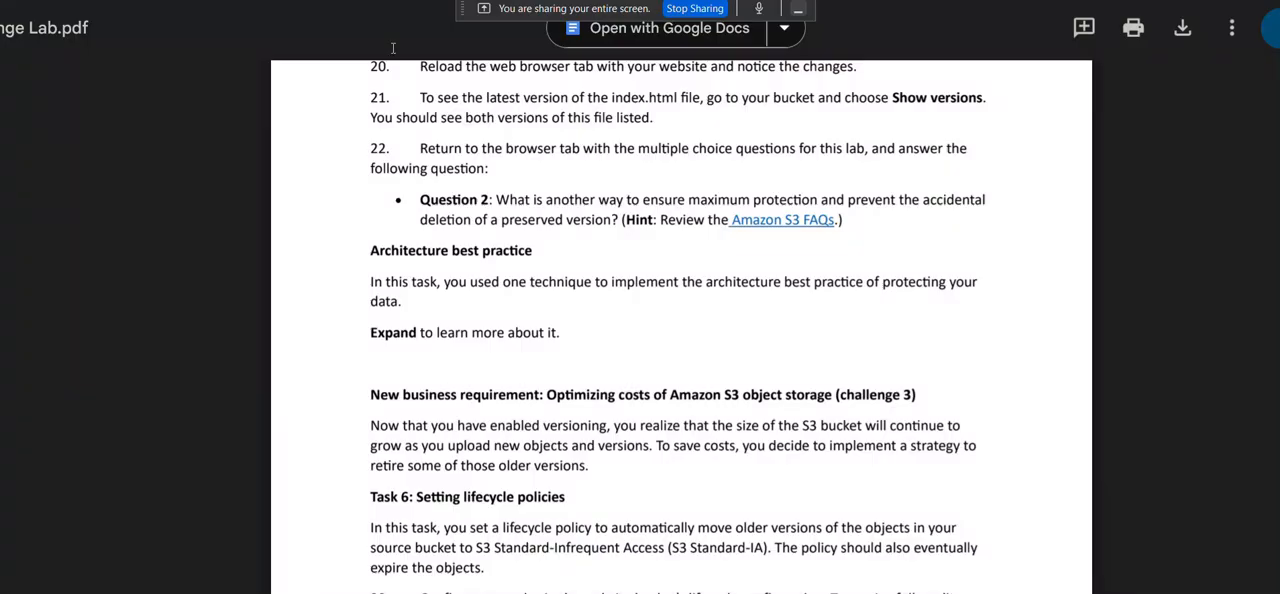
{"action": "left_click", "coordinate": [763, 229]}
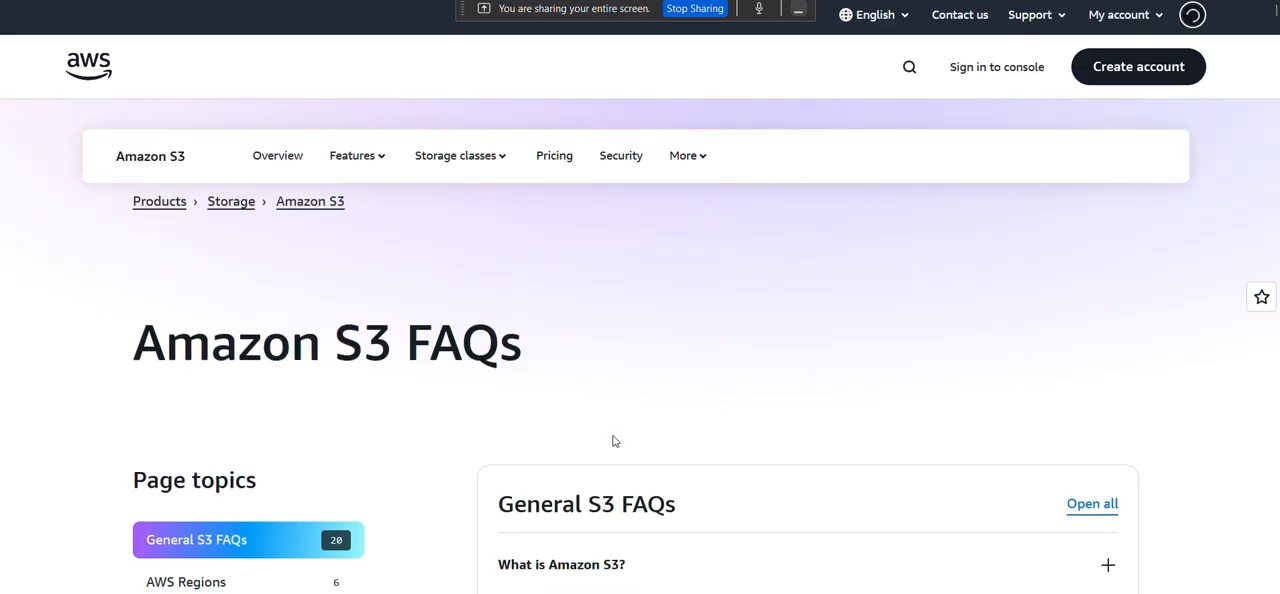
In the Security section of the S3 FAQs, expand the answers on how secure data is and how to control access to it.
{"action": "scroll", "coordinate": [614, 441], "scroll_direction": "down", "scroll_amount": 5}
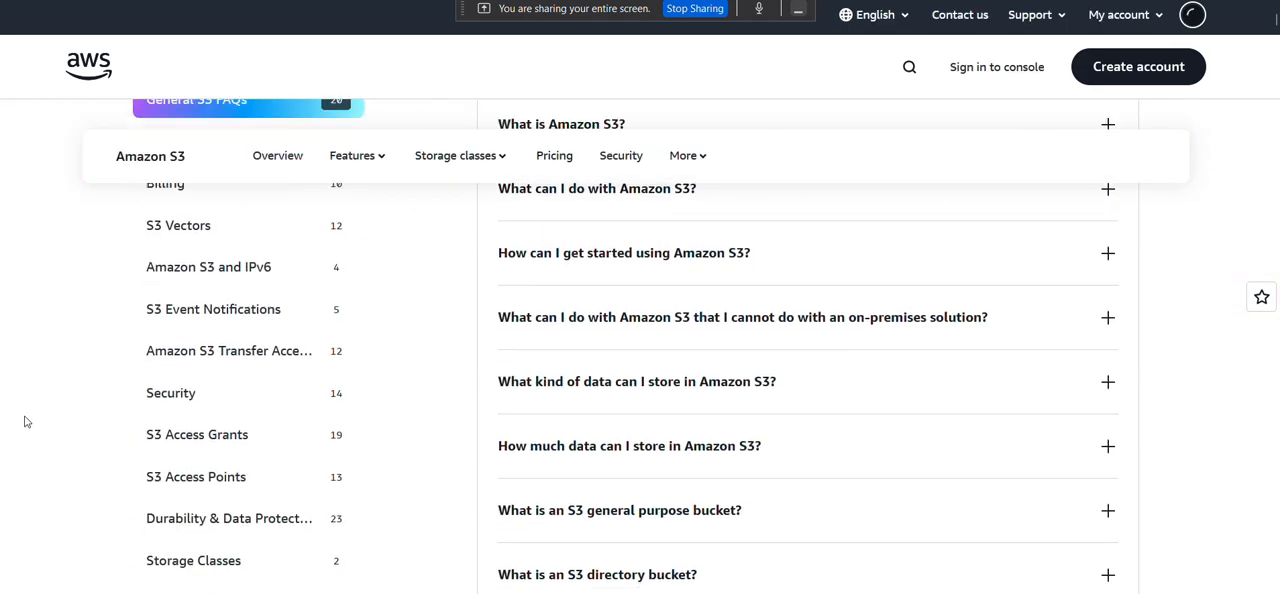
{"action": "left_click", "coordinate": [183, 378]}
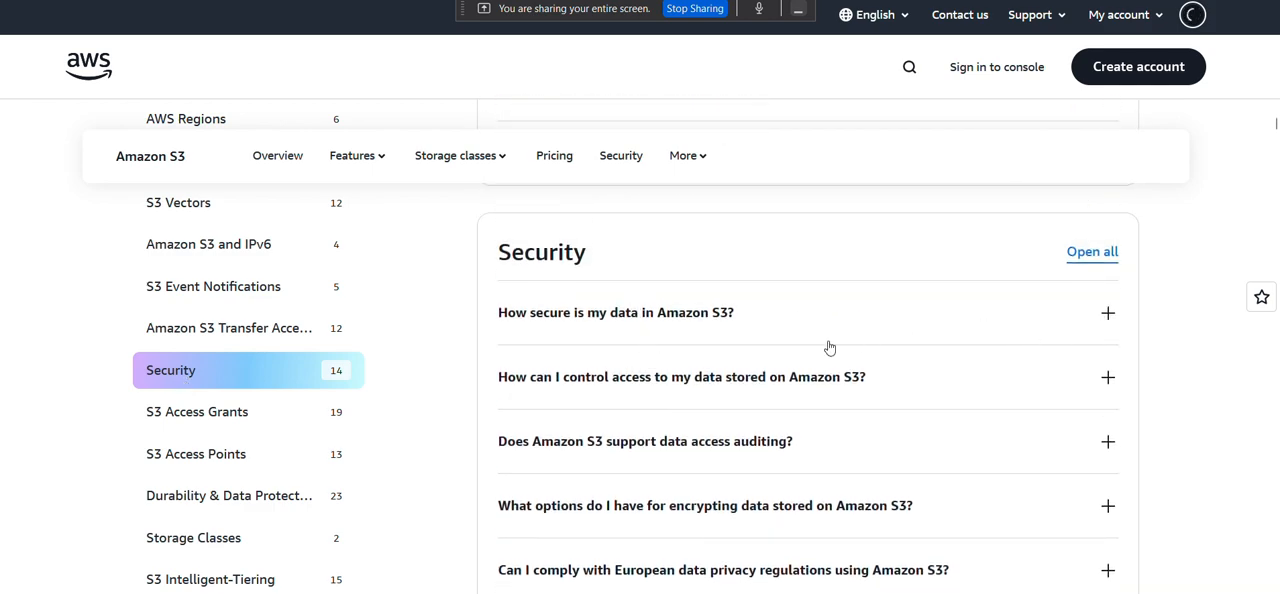
{"action": "left_click", "coordinate": [767, 323]}
{"action": "scroll", "coordinate": [766, 335], "scroll_direction": "down", "scroll_amount": 3}
{"action": "scroll", "coordinate": [766, 335], "scroll_direction": "up", "scroll_amount": 1}
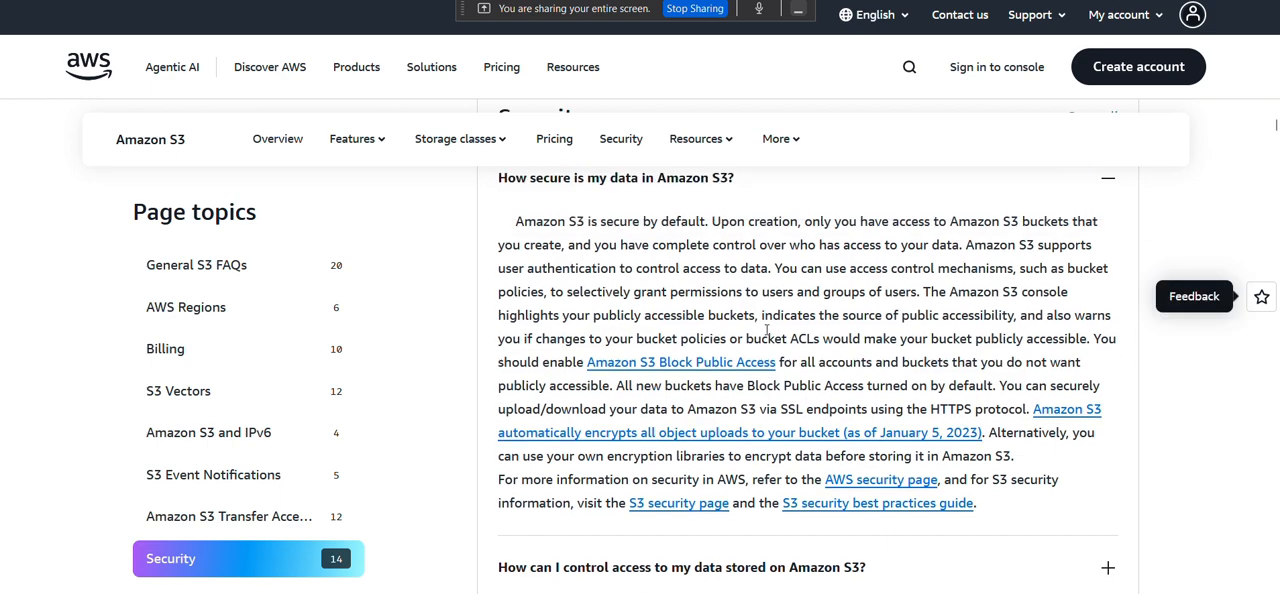
{"action": "scroll", "coordinate": [767, 333], "scroll_direction": "down", "scroll_amount": 3}
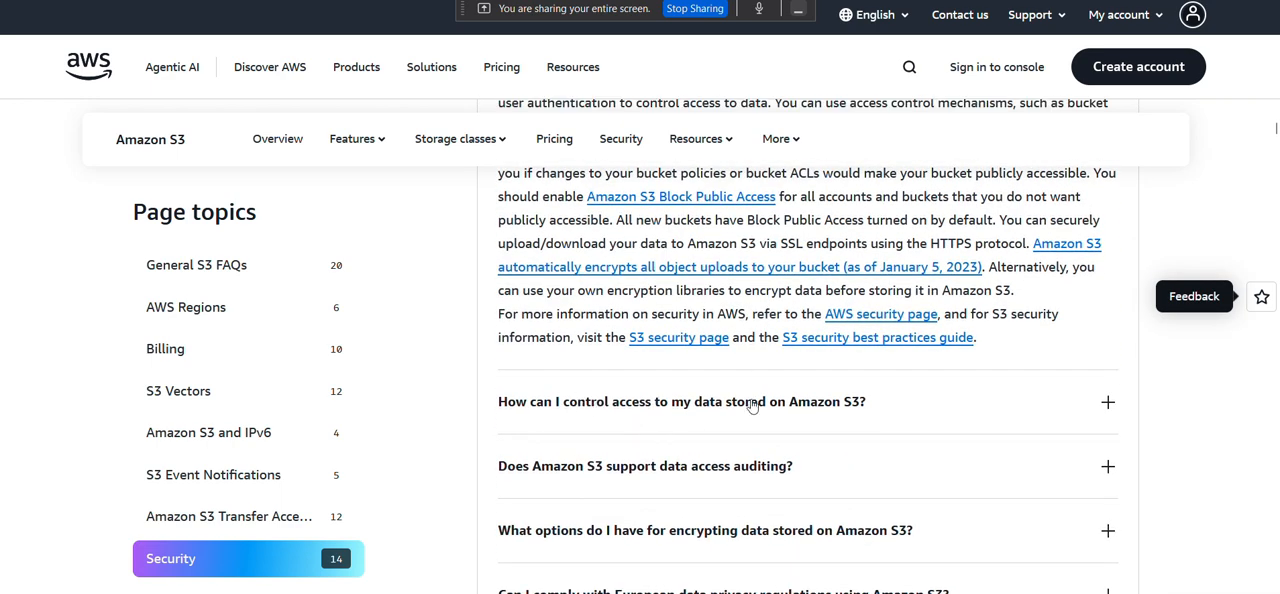
{"action": "left_click", "coordinate": [830, 414]}
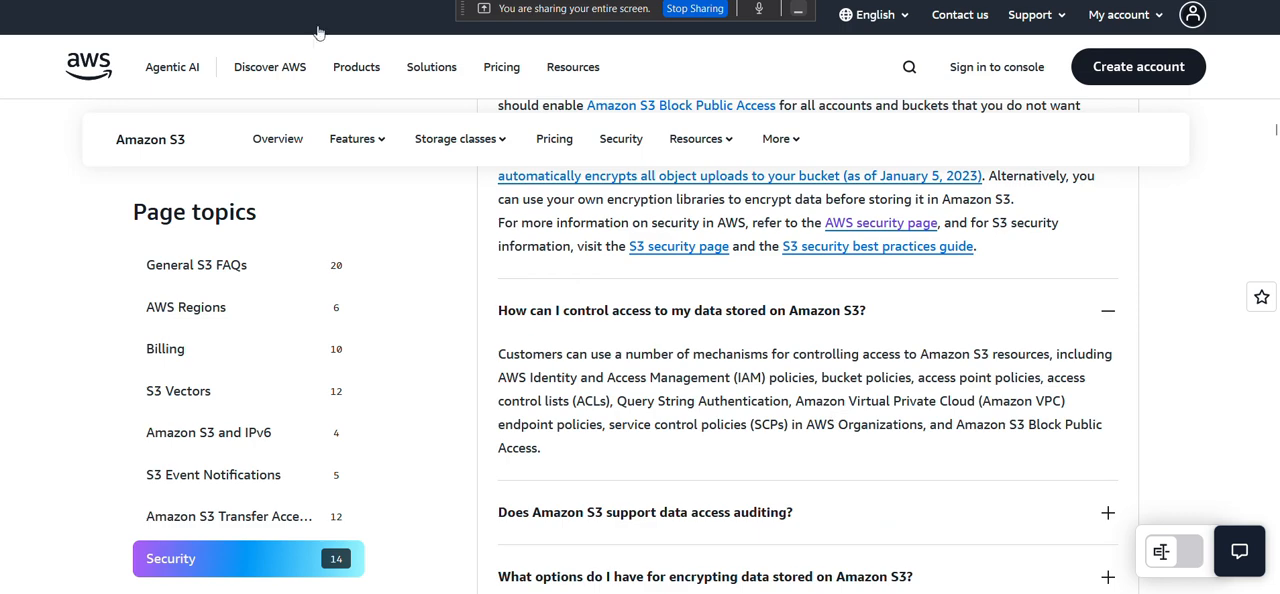
{"action": "key", "text": "ctrl+l"}
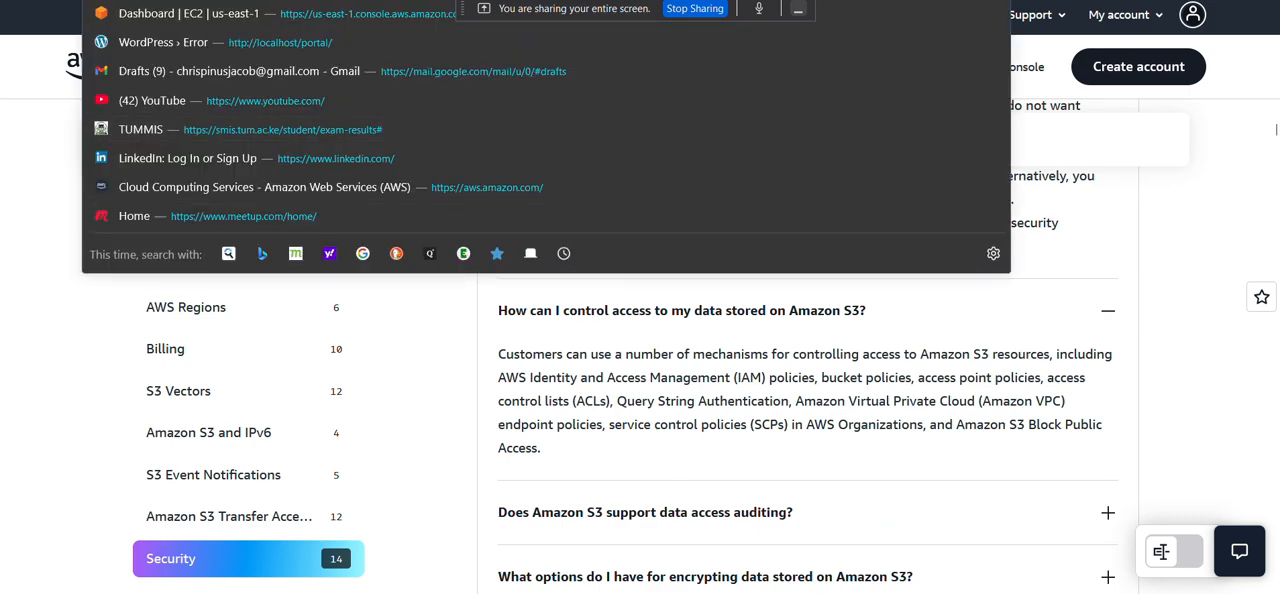
{"action": "key", "text": "alt+Tab"}
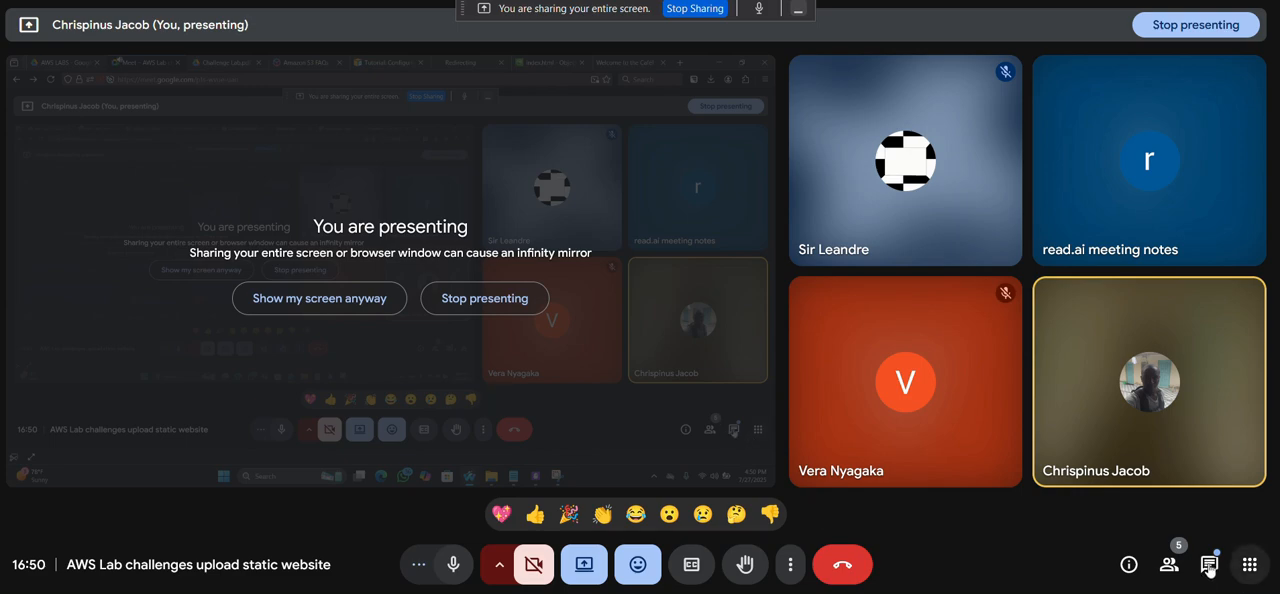
{"action": "left_click", "coordinate": [1209, 568]}
{"action": "left_click", "coordinate": [1209, 568]}
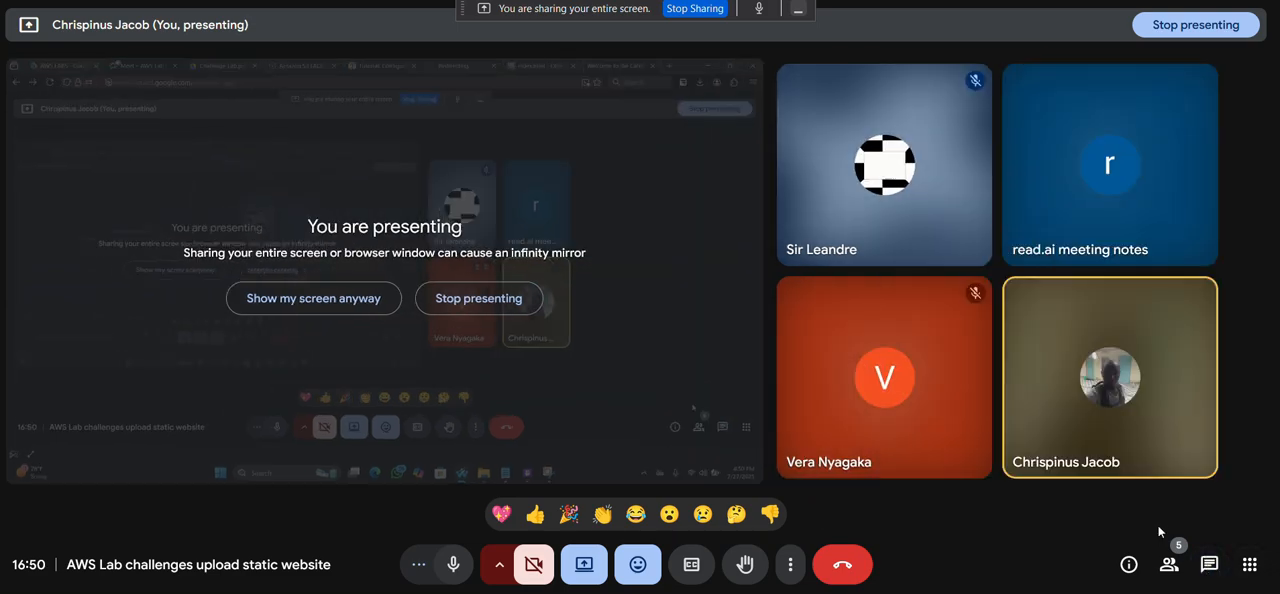
{"action": "left_click", "coordinate": [1209, 566]}
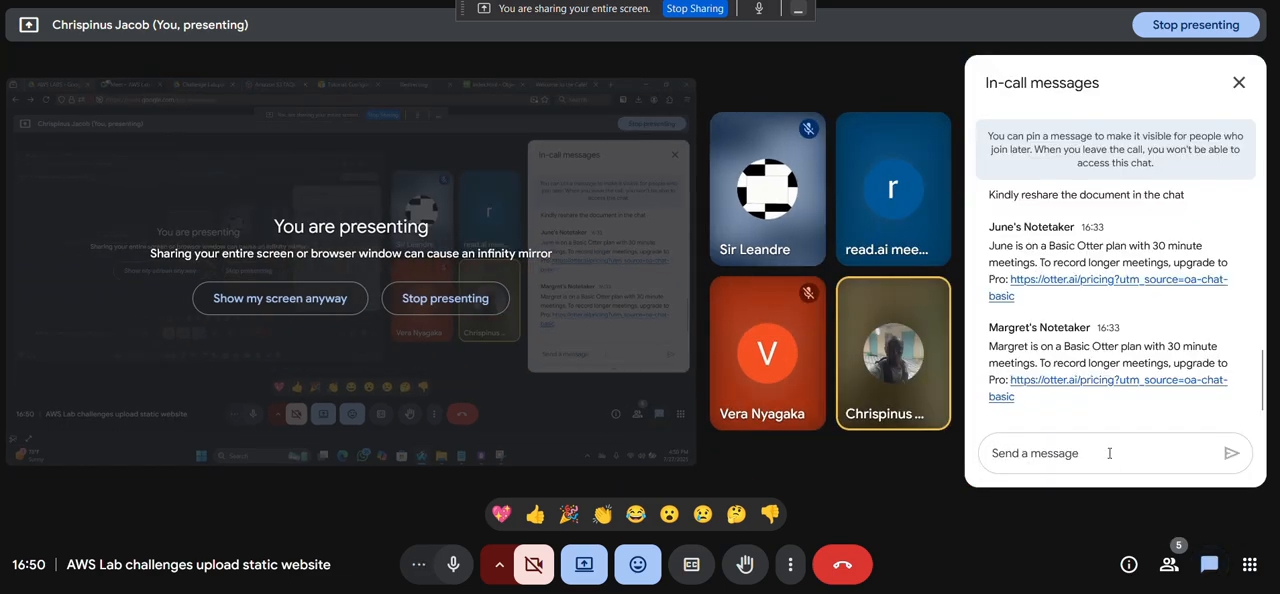
{"action": "type", "text": "https://aws.amazon.com/s3/faqs/#topic-7"}
{"action": "key", "text": "Return"}
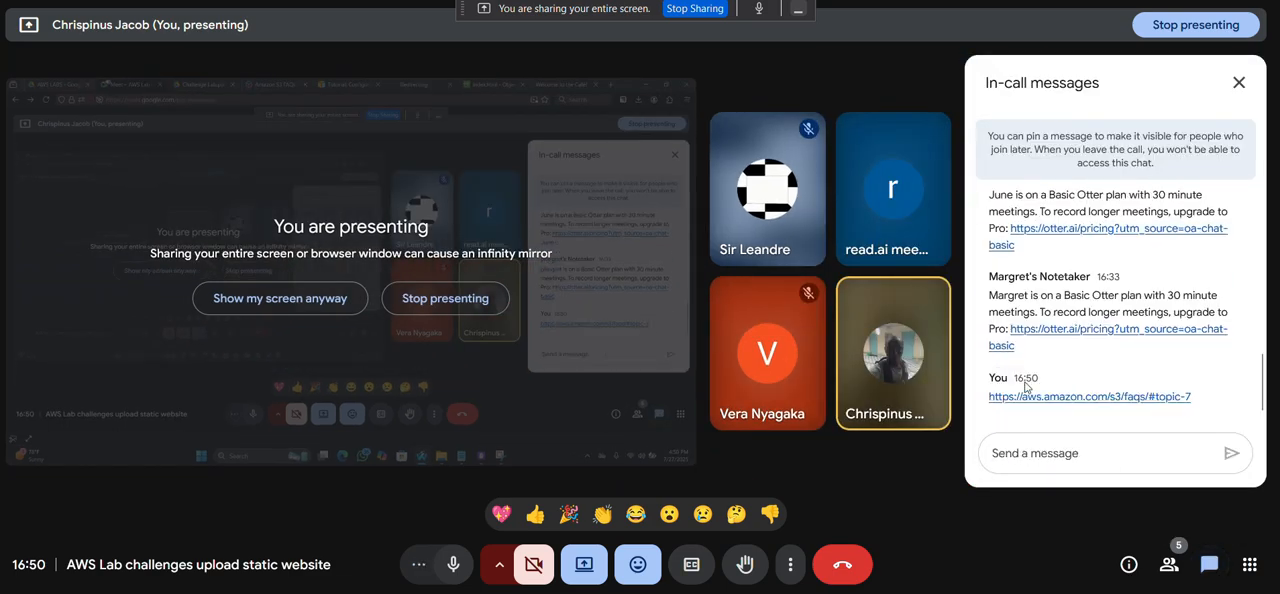
Return to the lab PDF and read on from Question 2 through the challenge 3 cost-optimization requirement and Task 6 on lifecycle policies.
{"action": "left_click", "coordinate": [390, 1]}
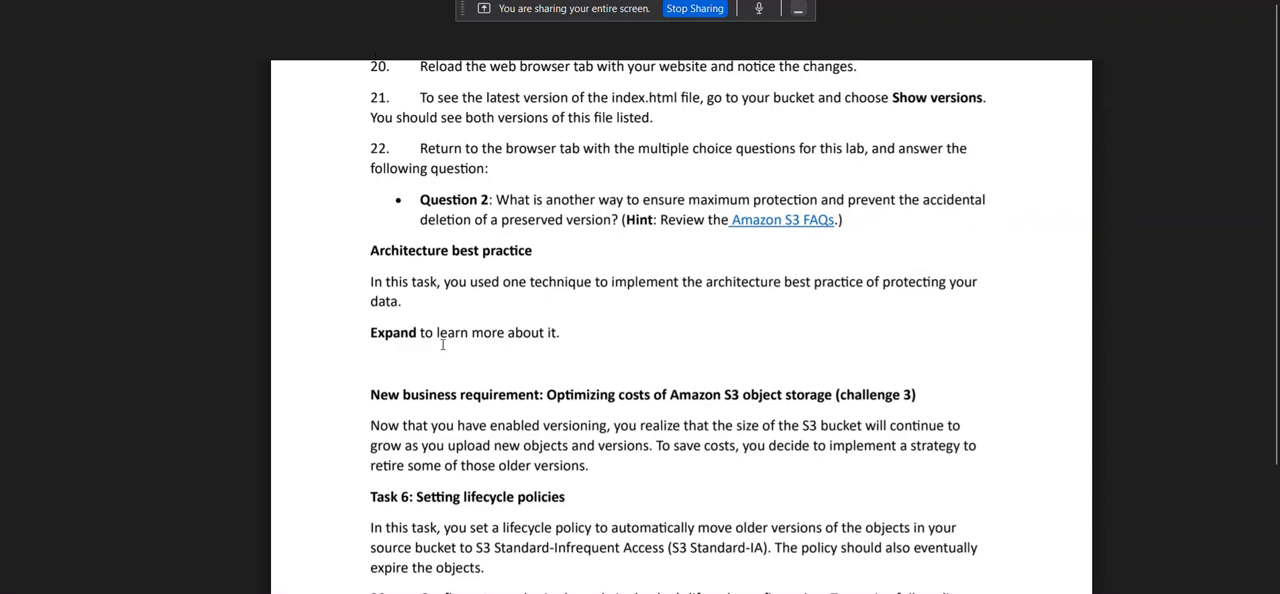
{"action": "scroll", "coordinate": [412, 280], "scroll_direction": "down", "scroll_amount": 1}
{"action": "scroll", "coordinate": [371, 218], "scroll_direction": "down", "scroll_amount": 1}
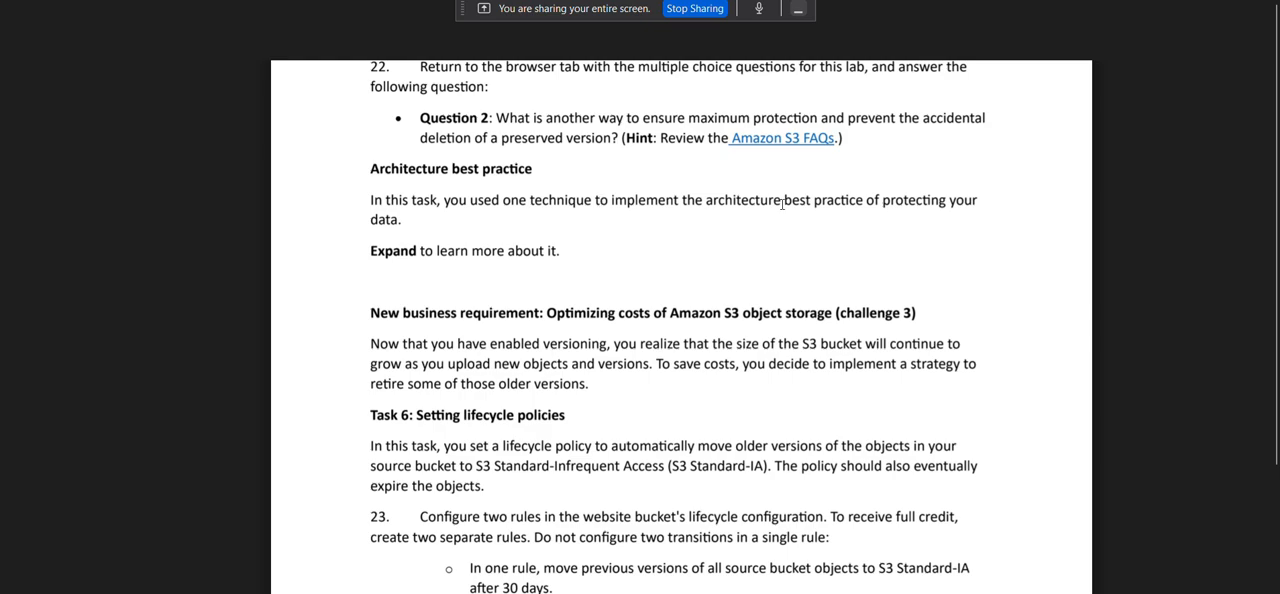
{"action": "scroll", "coordinate": [790, 205], "scroll_direction": "down", "scroll_amount": 1}
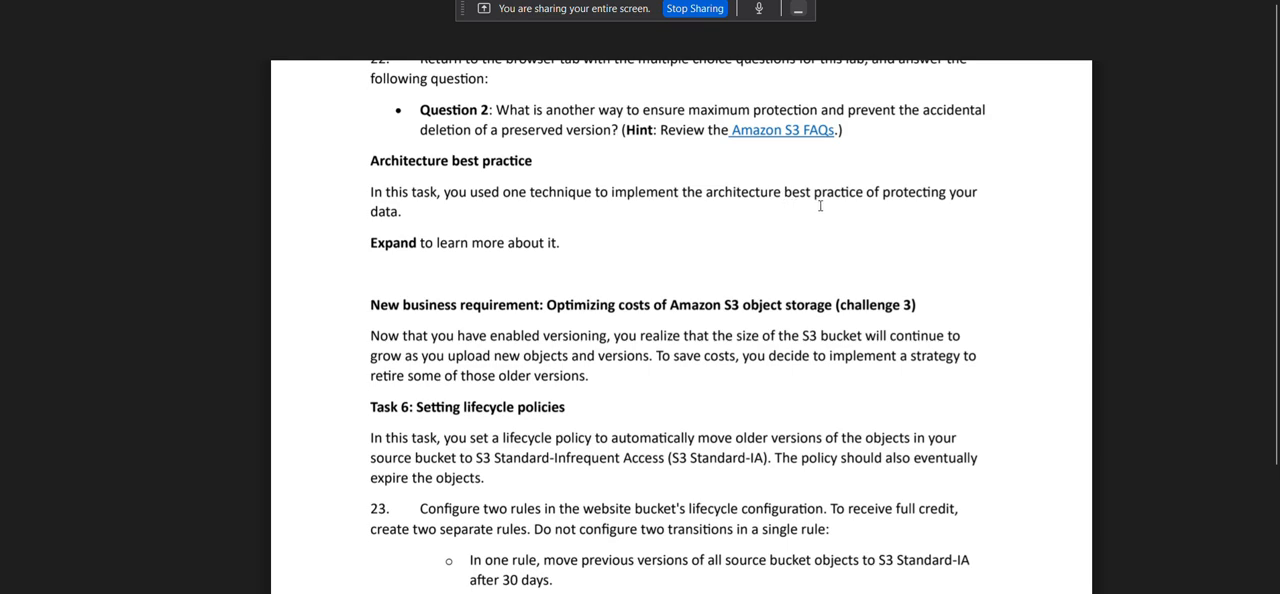
{"action": "scroll", "coordinate": [820, 205], "scroll_direction": "down", "scroll_amount": 3}
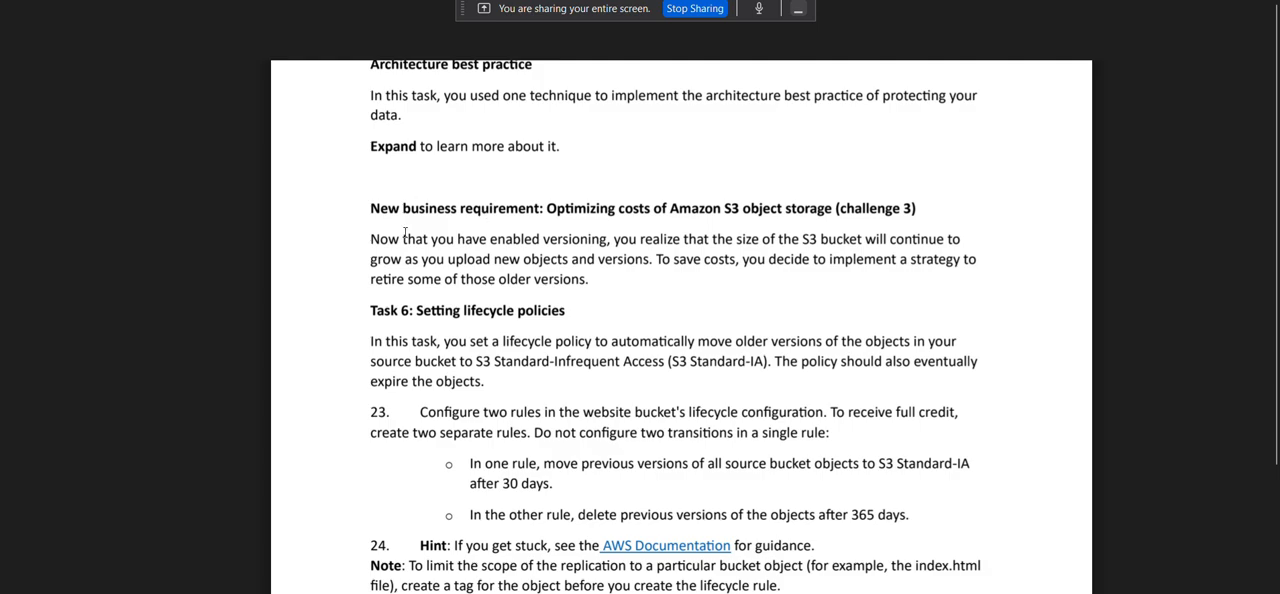
{"action": "scroll", "coordinate": [641, 222], "scroll_direction": "down", "scroll_amount": 1}
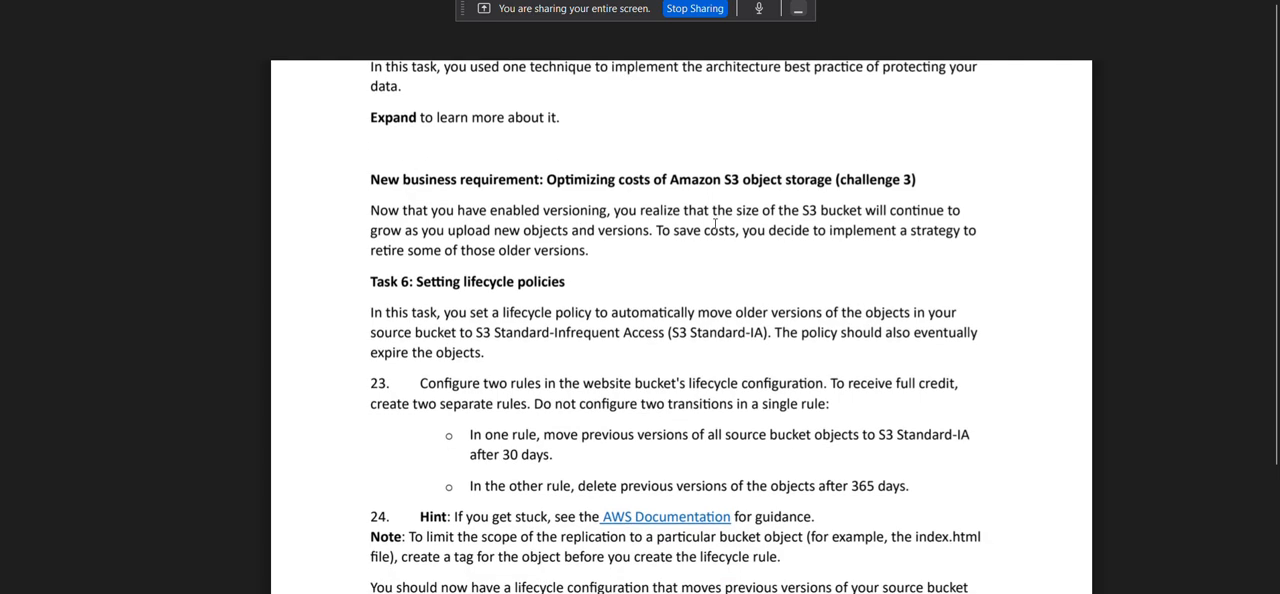
{"action": "scroll", "coordinate": [715, 224], "scroll_direction": "down", "scroll_amount": 1}
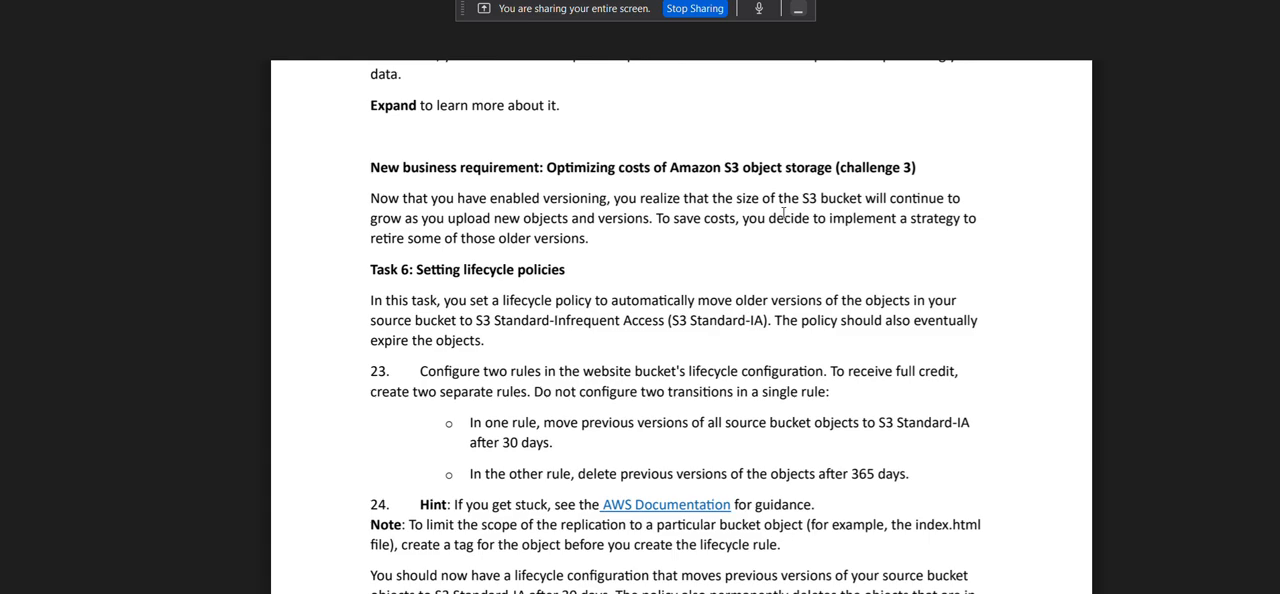
{"action": "scroll", "coordinate": [783, 212], "scroll_direction": "down", "scroll_amount": 2}
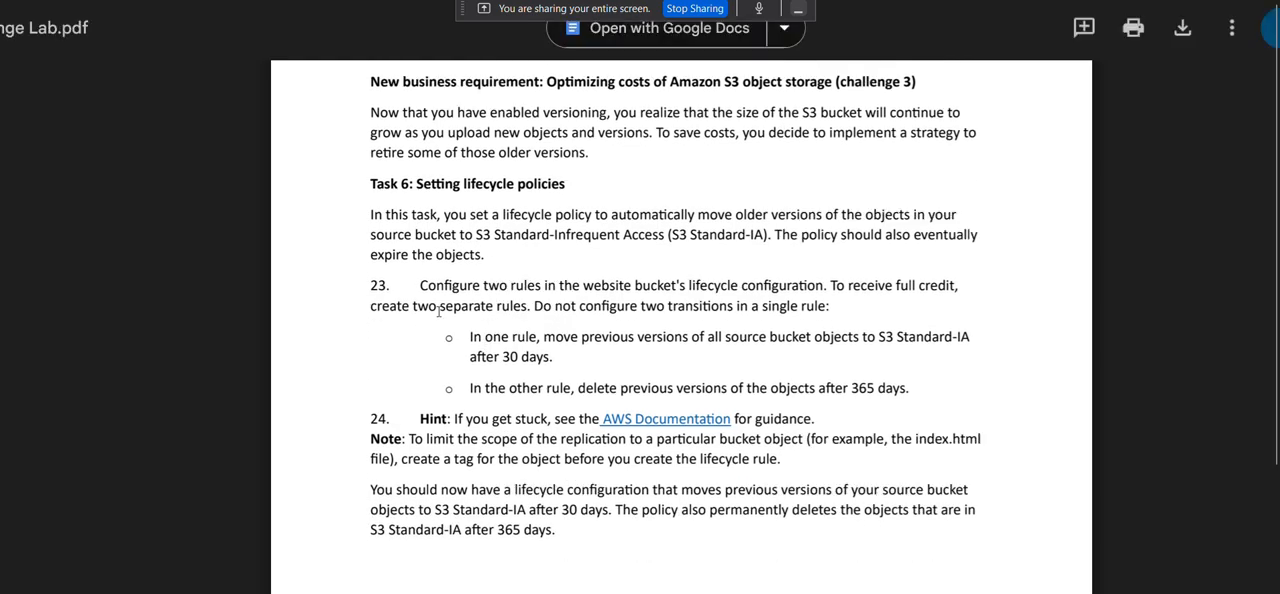
{"action": "scroll", "coordinate": [438, 311], "scroll_direction": "down", "scroll_amount": 1}
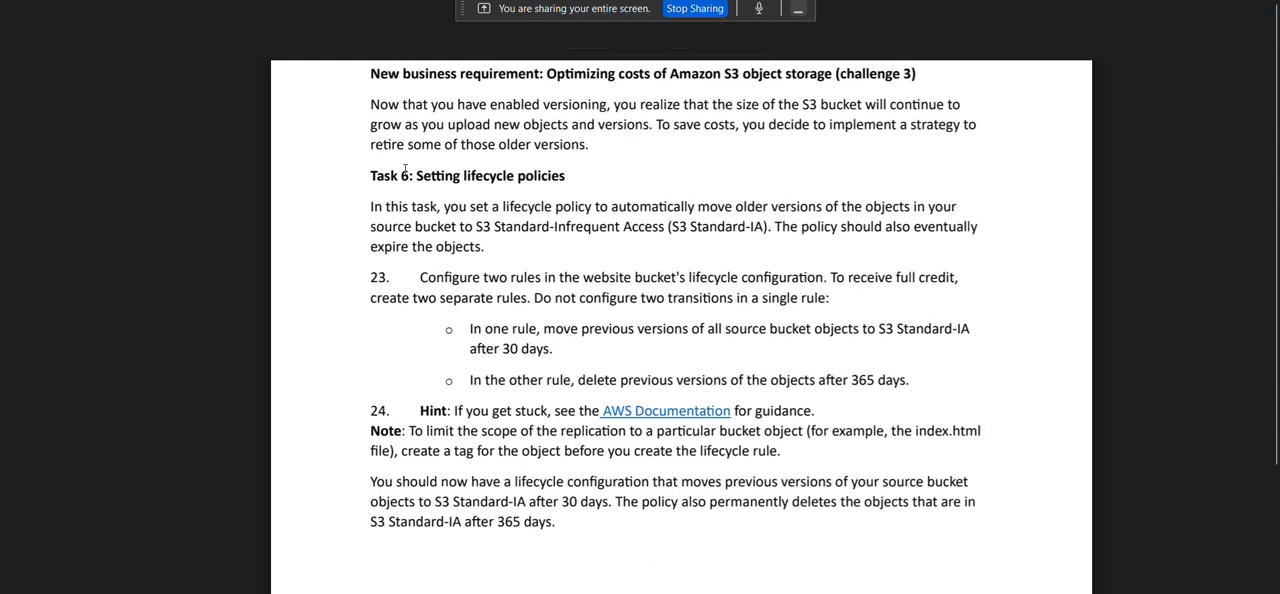
{"action": "scroll", "coordinate": [405, 169], "scroll_direction": "down", "scroll_amount": 1}
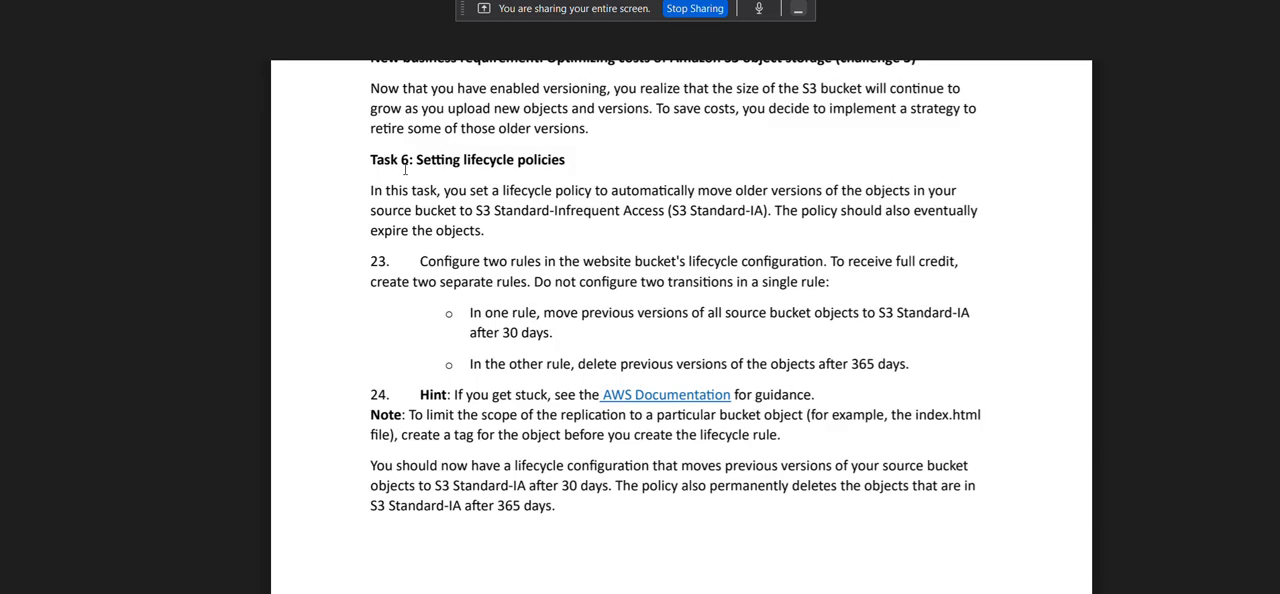
Check the Google Meet call, then reread the two lifecycle rules required in step 23 of the lab PDF.
{"action": "key", "text": "alt+Tab"}
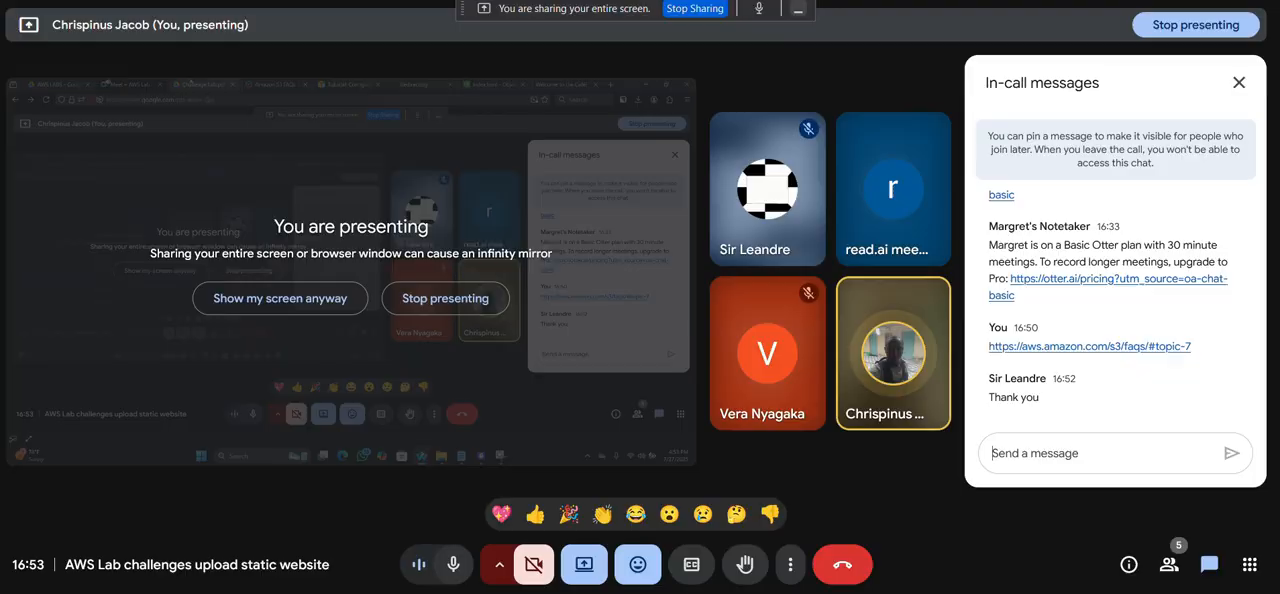
{"action": "left_click", "coordinate": [343, 0]}
{"action": "scroll", "coordinate": [470, 397], "scroll_direction": "down", "scroll_amount": 1}
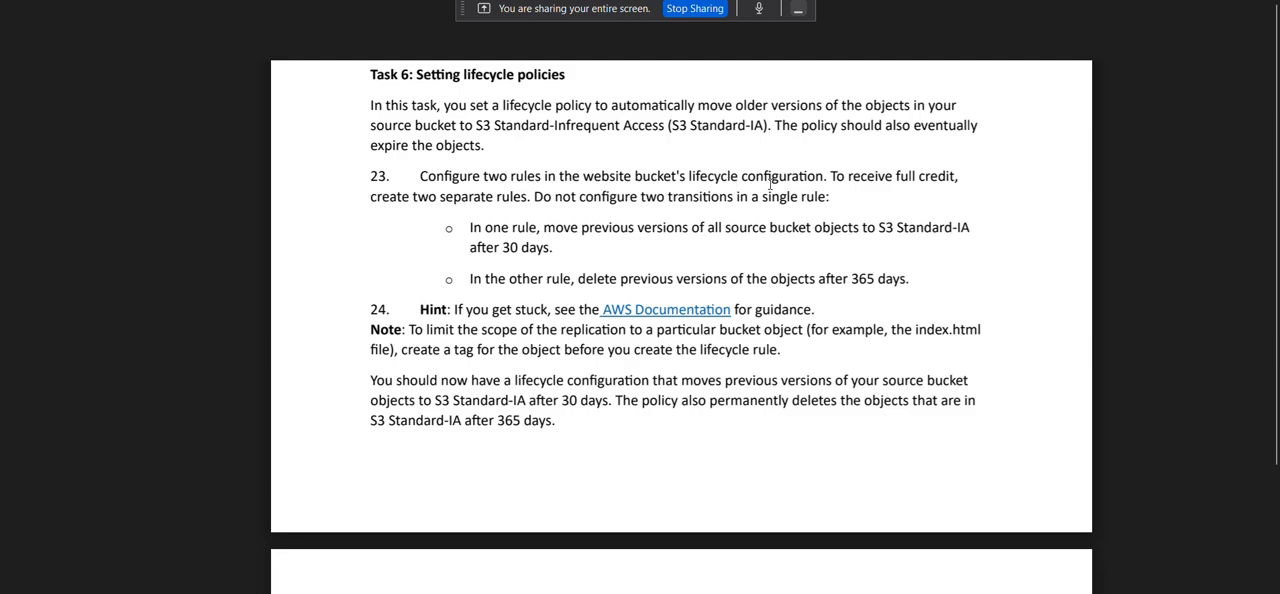
{"action": "scroll", "coordinate": [757, 229], "scroll_direction": "down", "scroll_amount": 1}
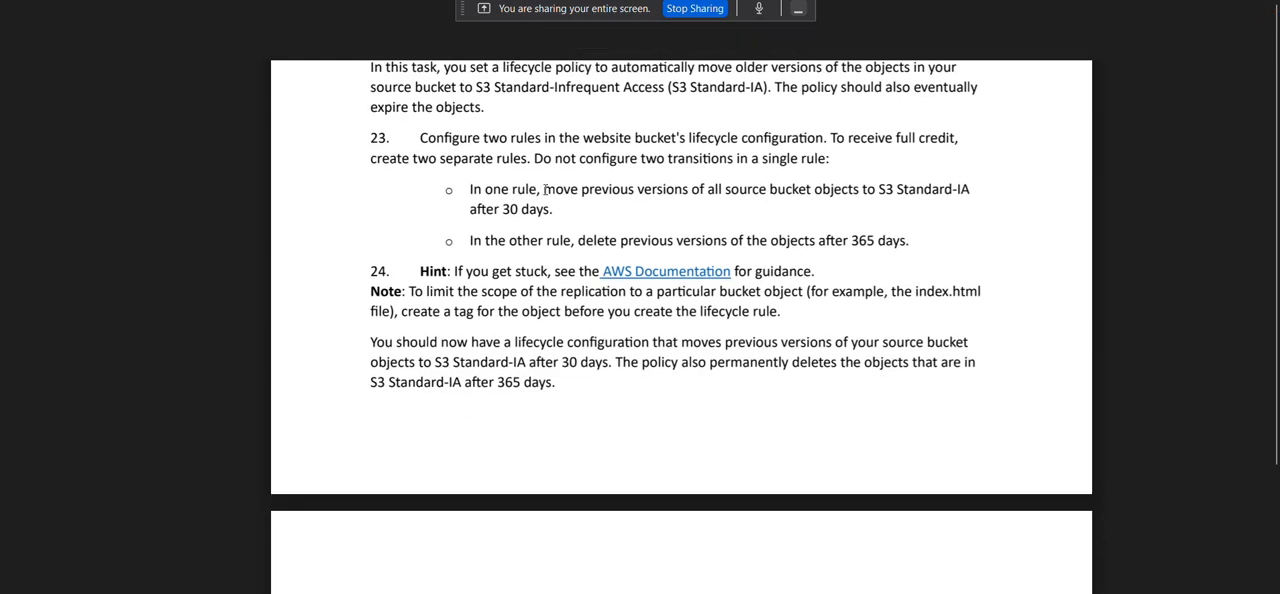
{"action": "left_click_drag", "start_coordinate": [469, 189], "coordinate": [545, 189]}
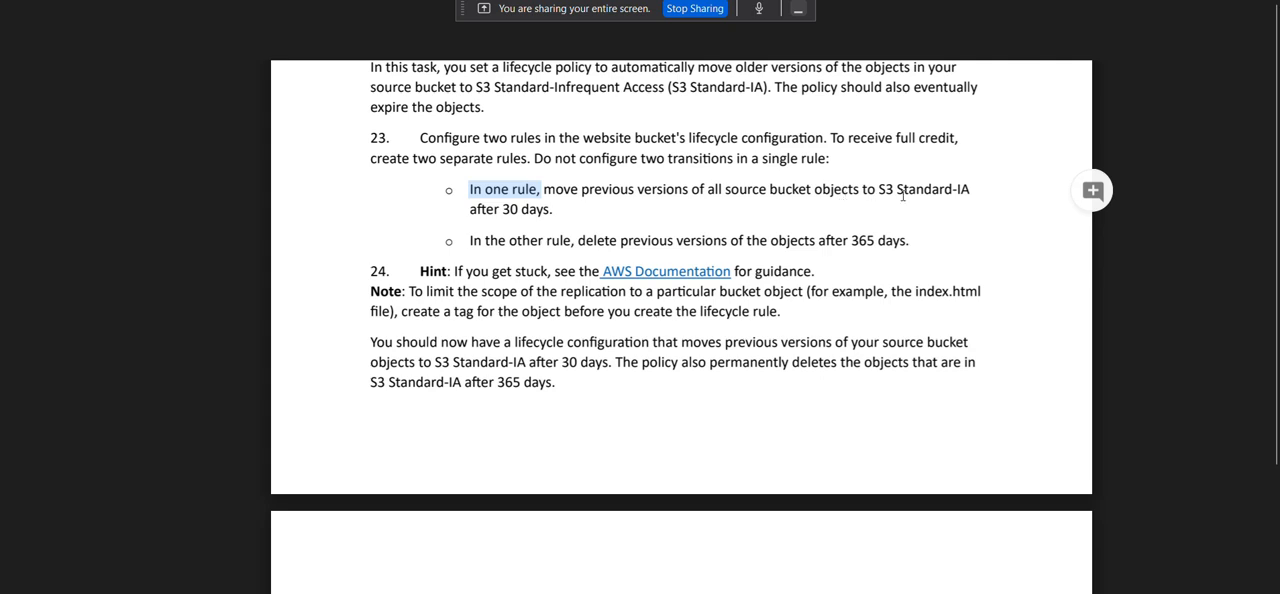
{"action": "scroll", "coordinate": [600, 205], "scroll_direction": "down", "scroll_amount": 1}
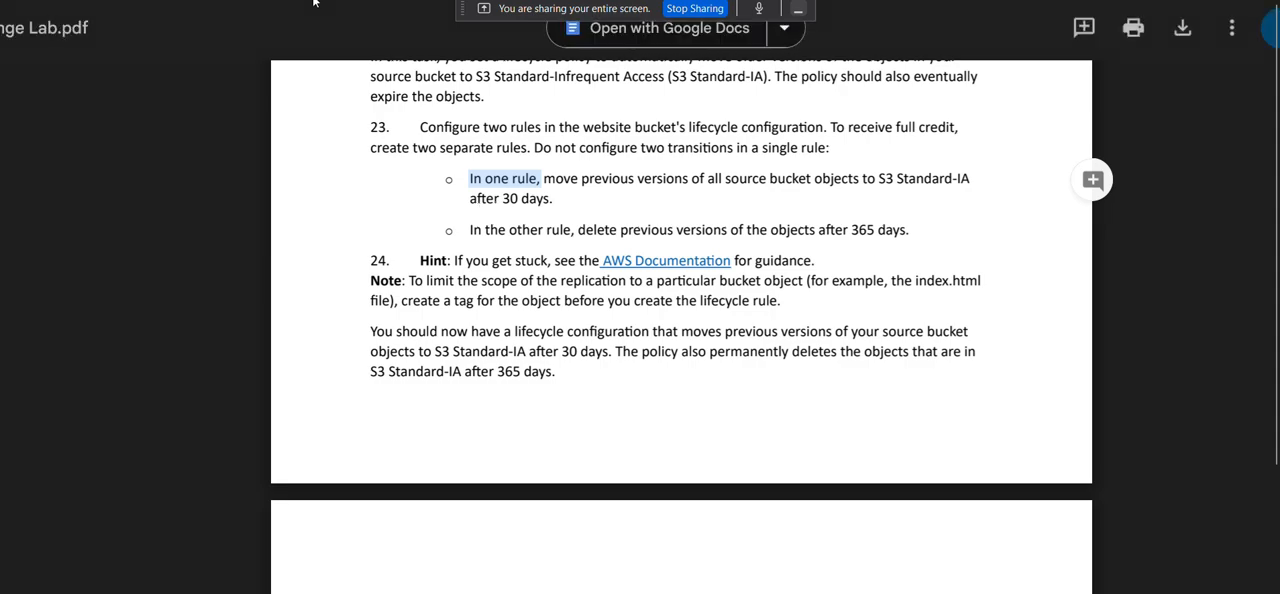
Switch to the S3 console and start a new lifecycle rule for the cafebucketworkshop001 bucket.
{"action": "key", "text": "ctrl+Tab"}
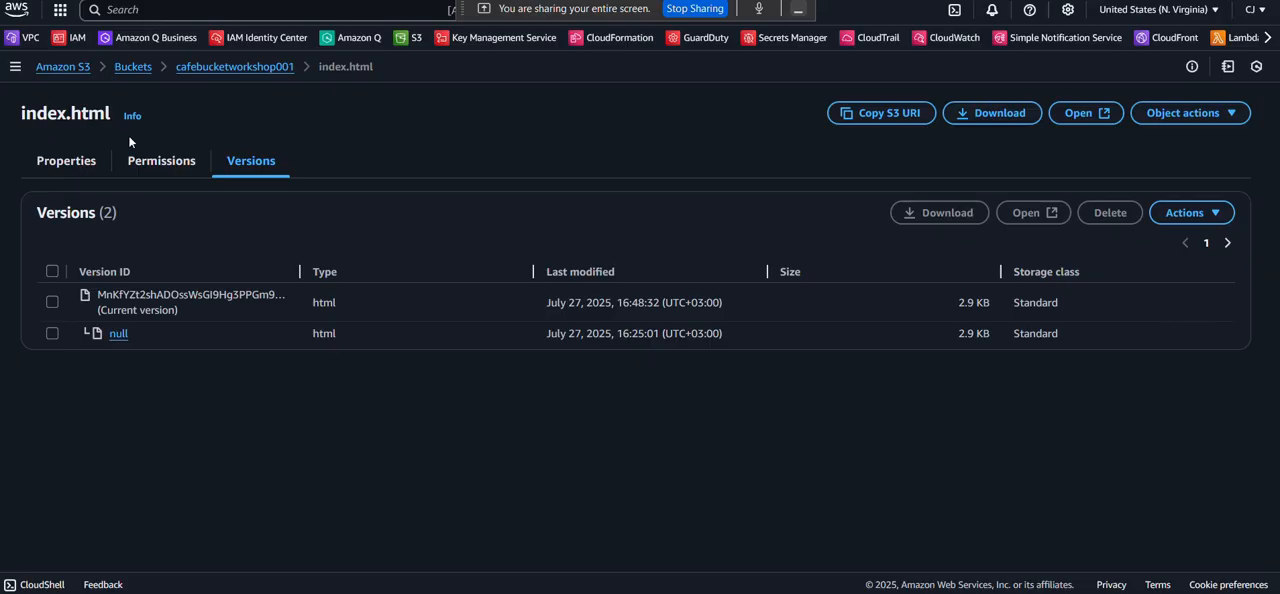
{"action": "left_click", "coordinate": [209, 68]}
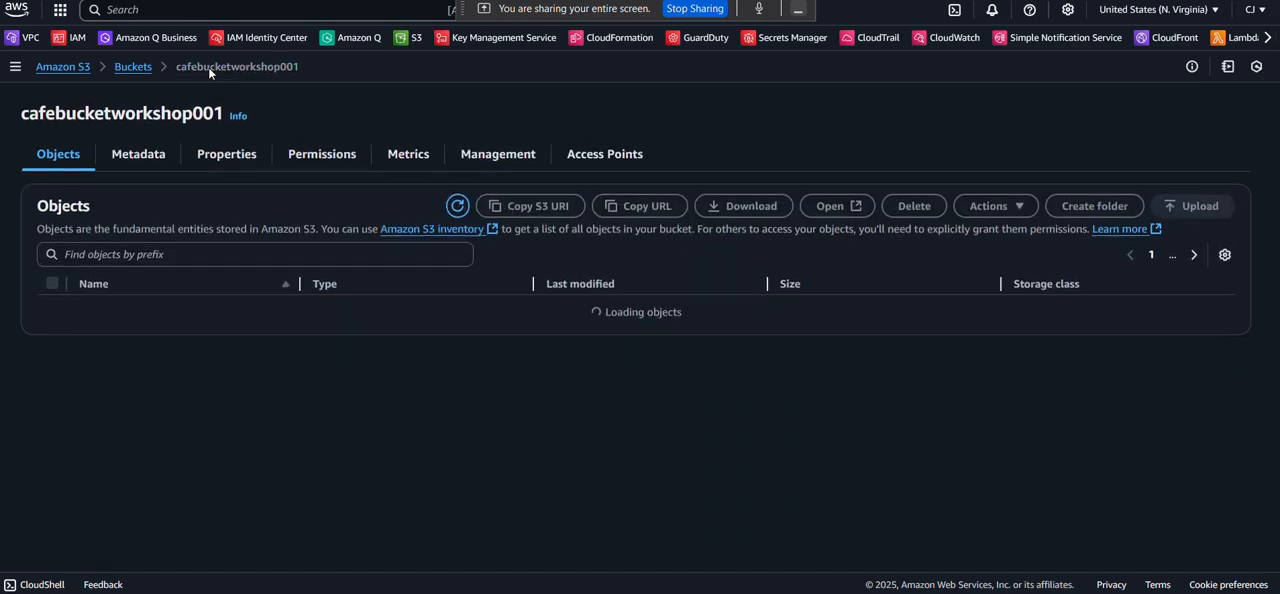
{"action": "left_click", "coordinate": [479, 155]}
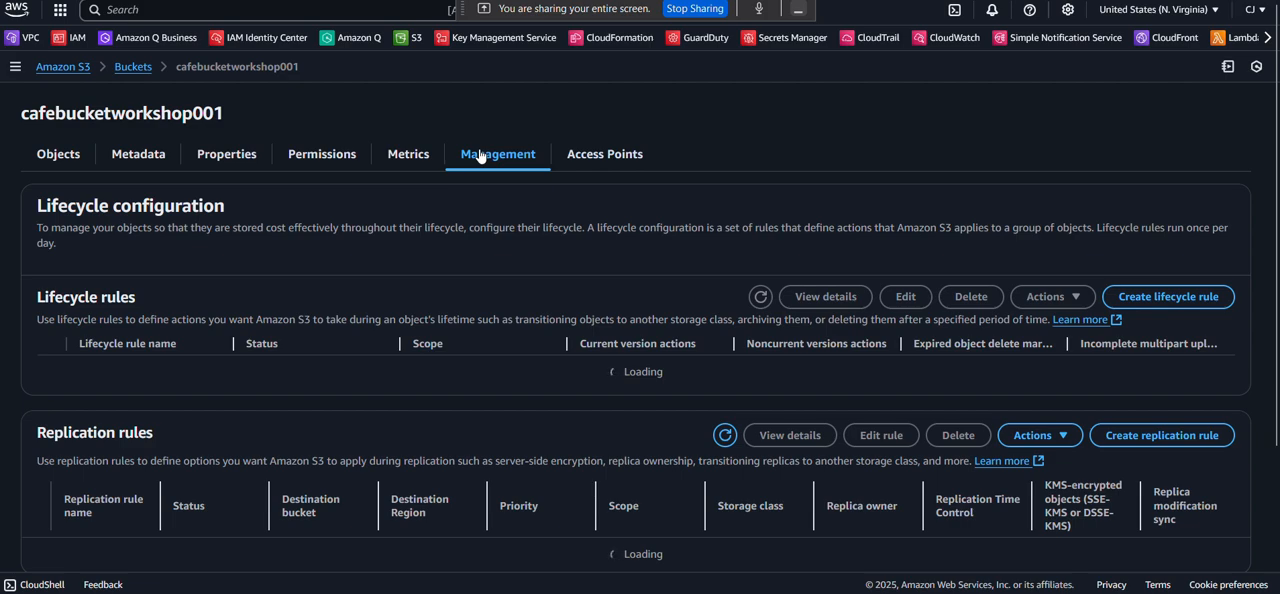
{"action": "left_click", "coordinate": [1165, 302]}
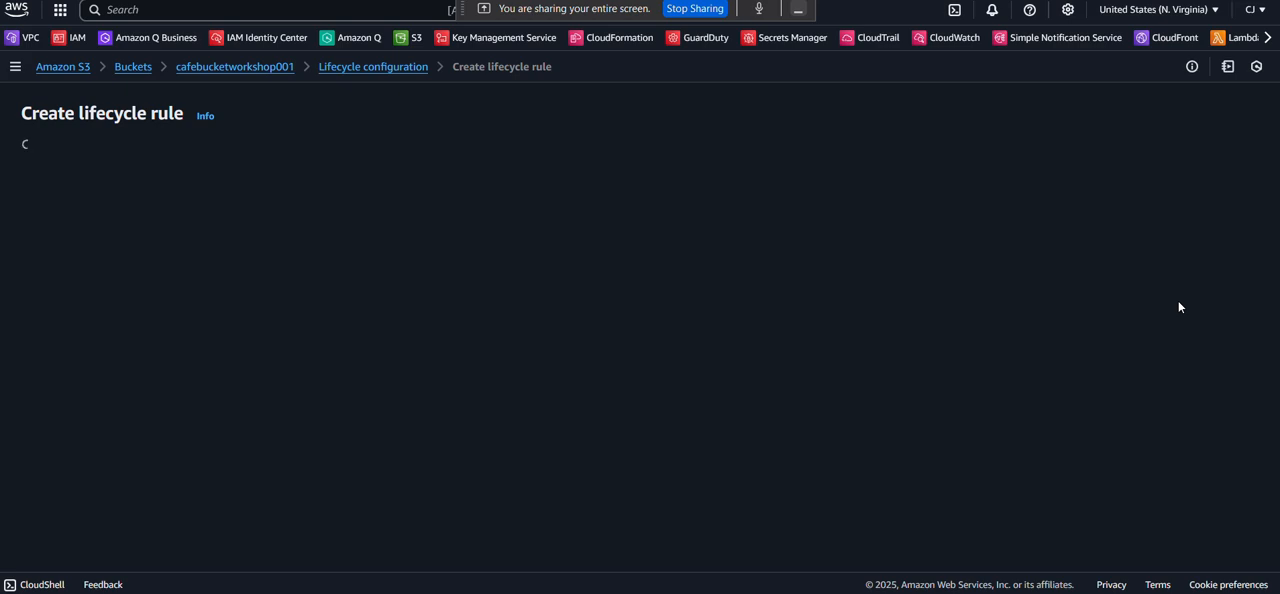
Name the lifecycle rule ruletomoveobjects.
{"action": "left_click", "coordinate": [91, 205]}
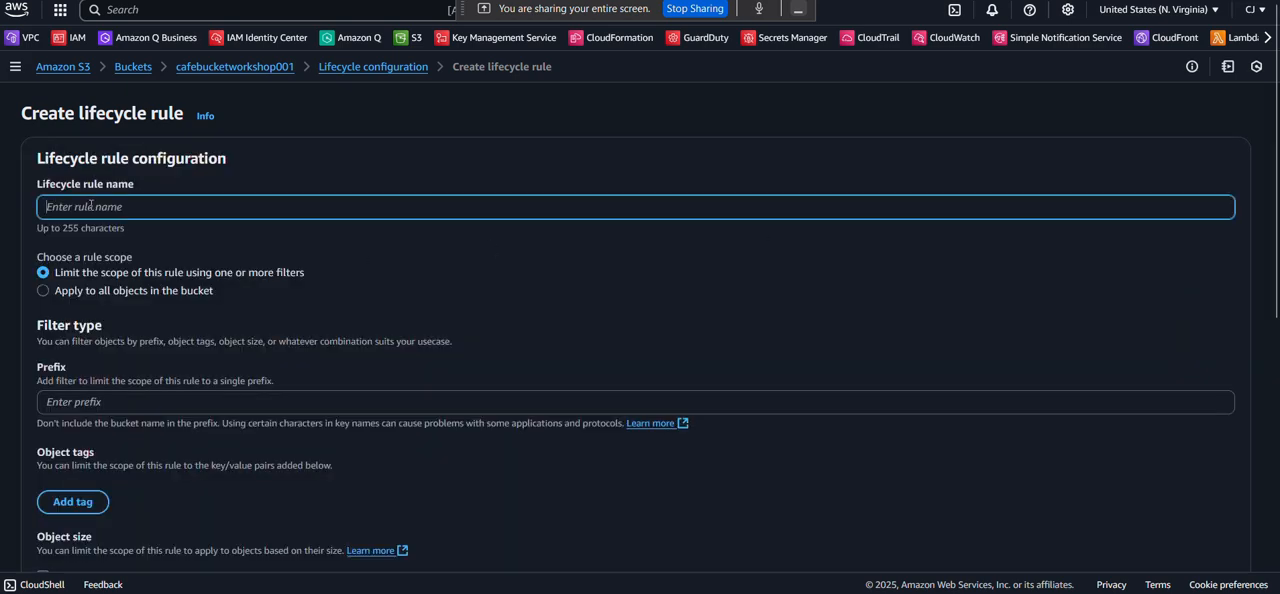
{"action": "type", "text": "mo"}
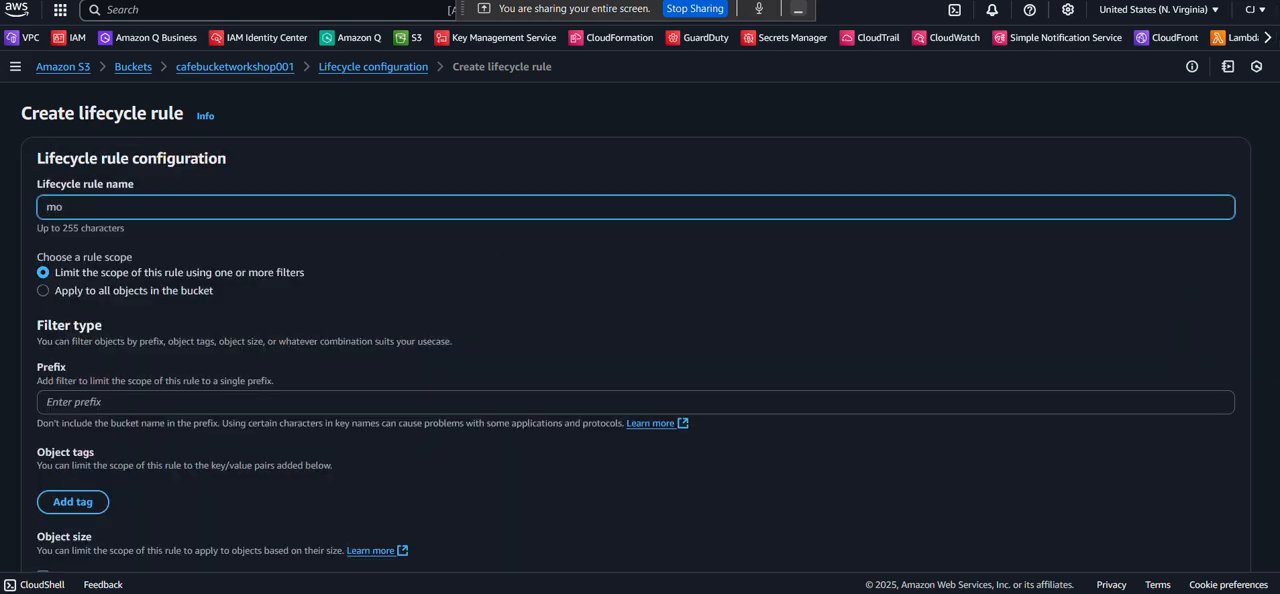
{"action": "type", "text": "veto"}
{"action": "key", "text": "BackSpace"}
{"action": "key", "text": "BackSpace"}
{"action": "key", "text": "BackSpace"}
{"action": "key", "text": "BackSpace"}
{"action": "key", "text": "BackSpace"}
{"action": "key", "text": "BackSpace"}
{"action": "type", "text": "rule"}
{"action": "key", "text": "BackSpace"}
{"action": "key", "text": "BackSpace"}
{"action": "key", "text": "BackSpace"}
{"action": "key", "text": "BackSpace"}
{"action": "key", "text": "BackSpace"}
{"action": "type", "text": "rule"}
{"action": "type", "text": "to"}
{"action": "type", "text": "other"}
{"action": "type", "text": "sto"}
{"action": "key", "text": "BackSpace"}
{"action": "type", "text": "tro"}
{"action": "key", "text": "BackSpace"}
{"action": "key", "text": "BackSpace"}
{"action": "key", "text": "BackSpace"}
{"action": "key", "text": "BackSpace"}
{"action": "key", "text": "BackSpace"}
{"action": "key", "text": "BackSpace"}
{"action": "key", "text": "BackSpace"}
{"action": "key", "text": "BackSpace"}
{"action": "key", "text": "BackSpace"}
{"action": "key", "text": "BackSpace"}
{"action": "type", "text": "chea"}
{"action": "key", "text": "BackSpace"}
{"action": "key", "text": "BackSpace"}
{"action": "key", "text": "BackSpace"}
{"action": "key", "text": "BackSpace"}
{"action": "type", "text": "moveon"}
{"action": "key", "text": "BackSpace"}
{"action": "type", "text": "bjectttocheach"}
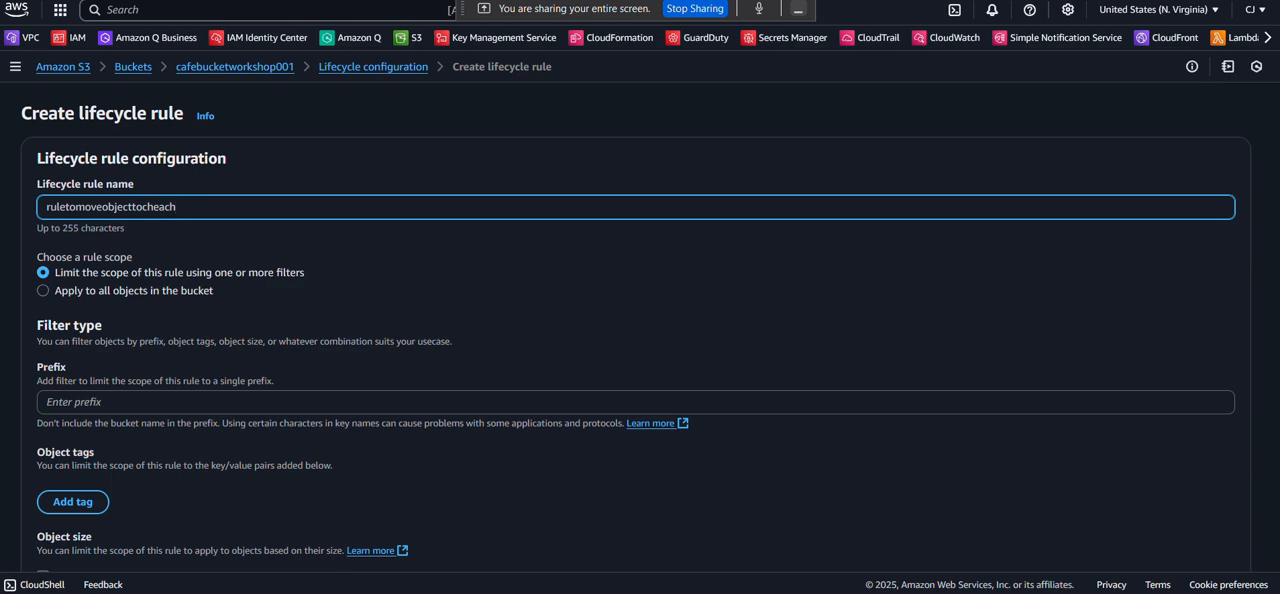
{"action": "key", "text": "BackSpace"}
{"action": "key", "text": "BackSpace"}
{"action": "key", "text": "BackSpace"}
{"action": "key", "text": "BackSpace"}
{"action": "key", "text": "BackSpace"}
{"action": "key", "text": "BackSpace"}
{"action": "key", "text": "BackSpace"}
{"action": "key", "text": "BackSpace"}
{"action": "type", "text": "s"}
{"action": "type", "text": "to"}
{"action": "type", "text": "archvi"}
{"action": "key", "text": "BackSpace"}
{"action": "key", "text": "BackSpace"}
{"action": "key", "text": "BackSpace"}
{"action": "key", "text": "BackSpace"}
{"action": "key", "text": "BackSpace"}
{"action": "key", "text": "BackSpace"}
{"action": "key", "text": "BackSpace"}
{"action": "key", "text": "BackSpace"}
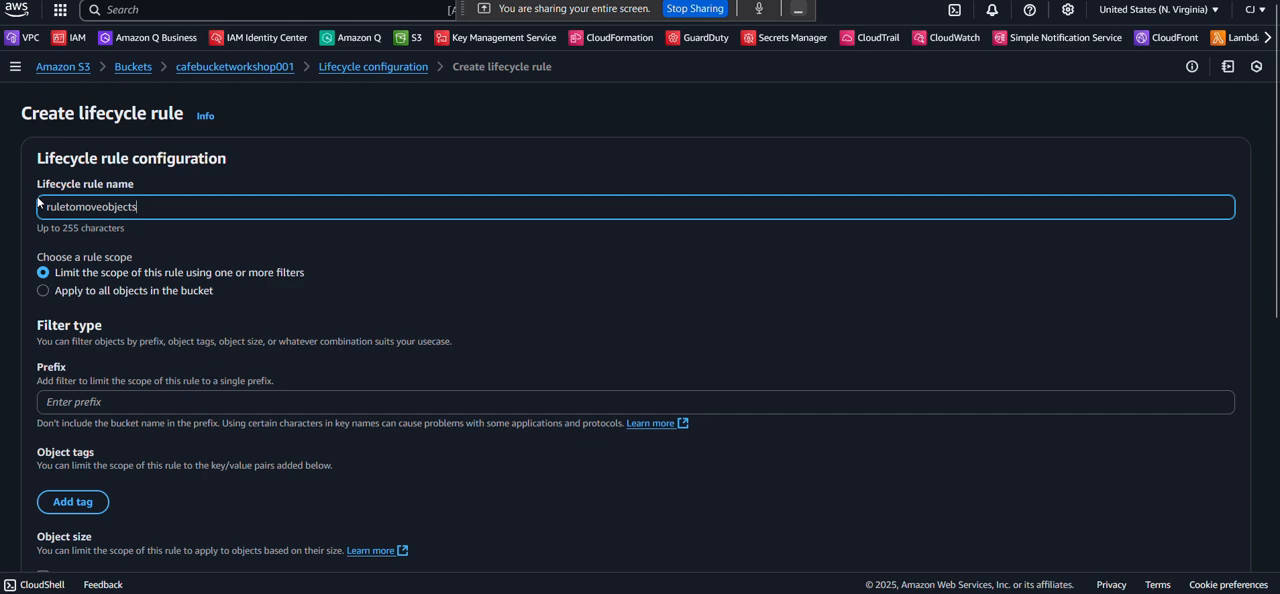
Set the rule scope to all objects in the bucket and acknowledge that it applies to all of them.
{"action": "scroll", "coordinate": [38, 203], "scroll_direction": "down", "scroll_amount": 1}
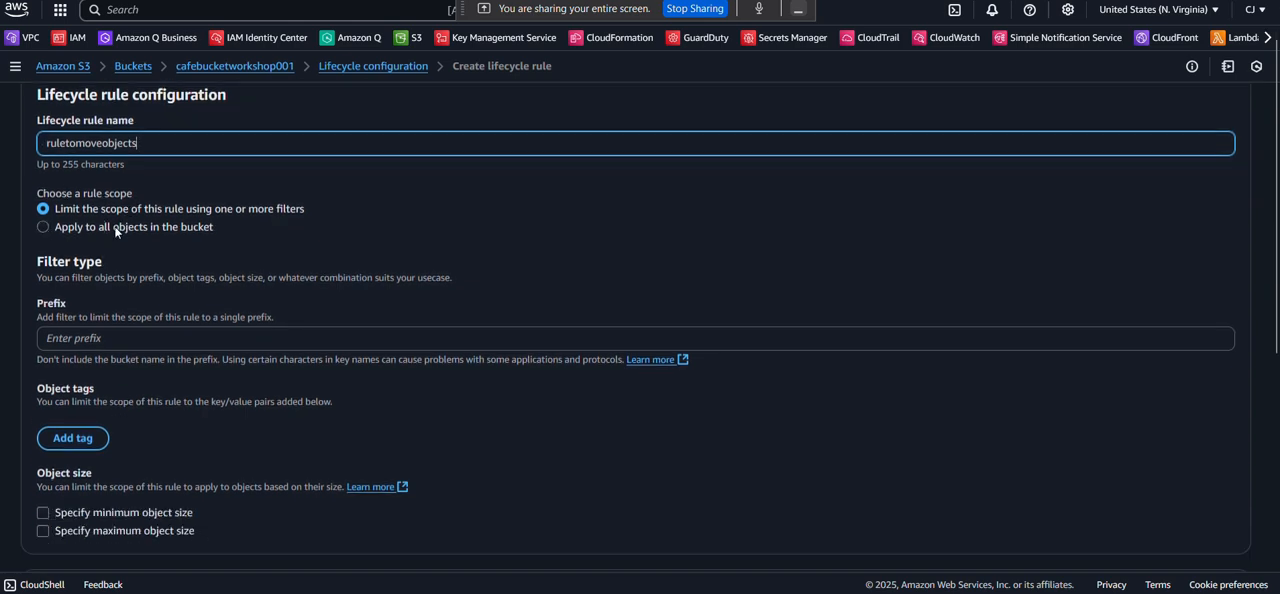
{"action": "left_click", "coordinate": [40, 219]}
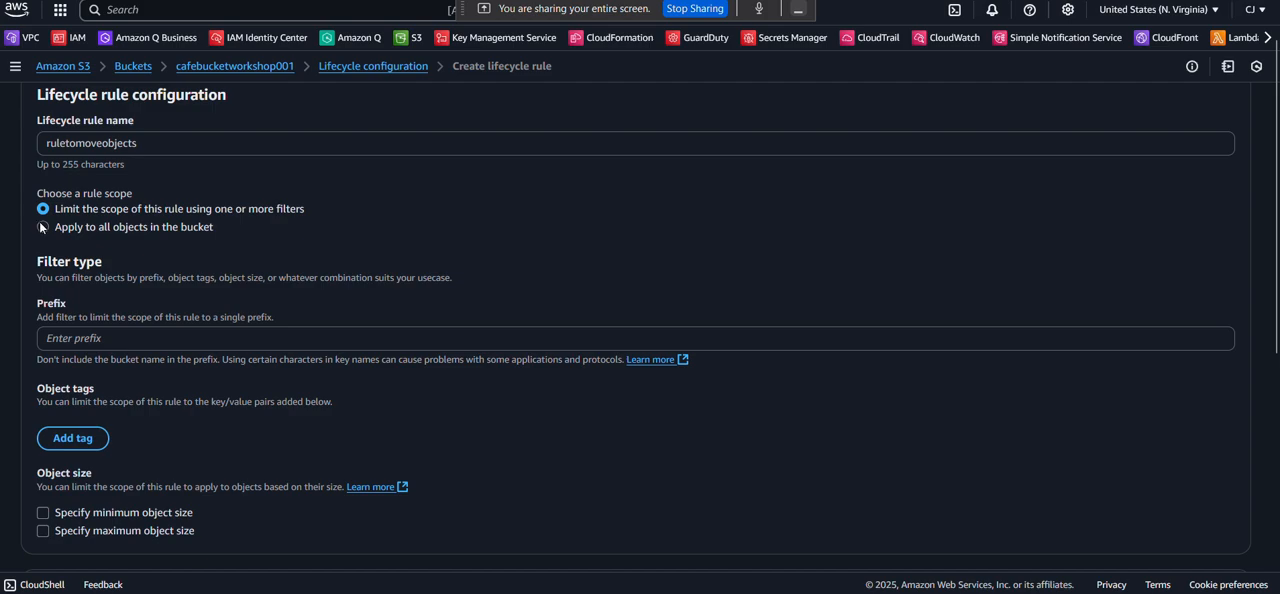
{"action": "left_click", "coordinate": [42, 227]}
{"action": "scroll", "coordinate": [80, 286], "scroll_direction": "down", "scroll_amount": 1}
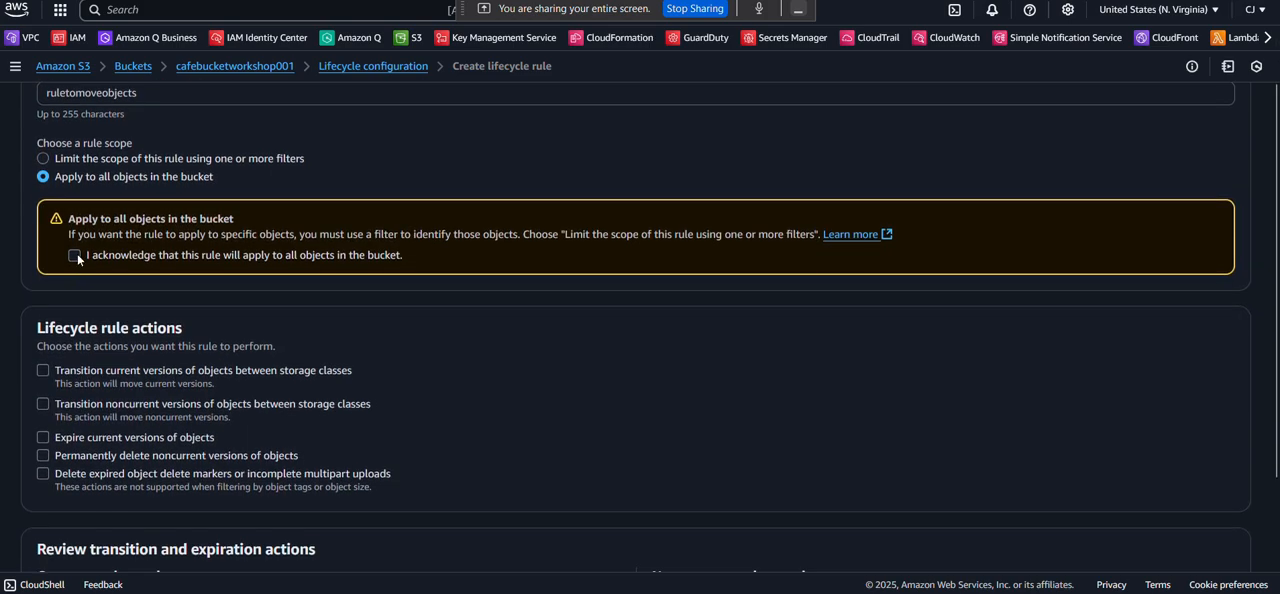
{"action": "left_click", "coordinate": [76, 255]}
Enable transitioning noncurrent versions of objects between storage classes and acknowledge the transition cost per request.
{"action": "scroll", "coordinate": [136, 344], "scroll_direction": "down", "scroll_amount": 3}
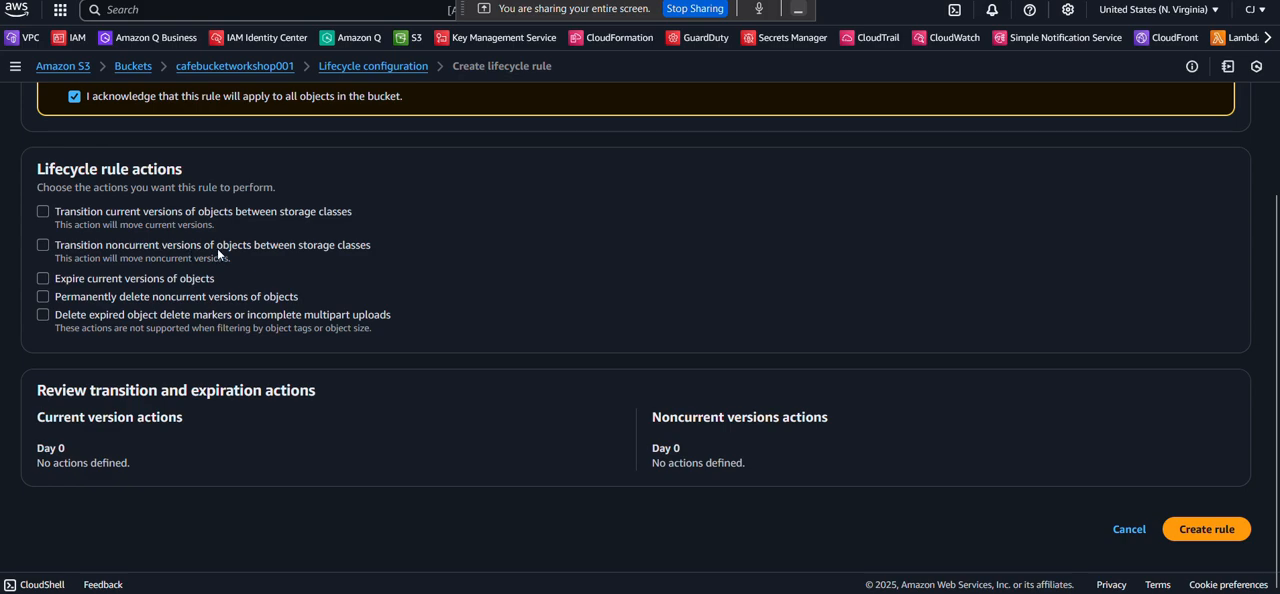
{"action": "left_click", "coordinate": [40, 248]}
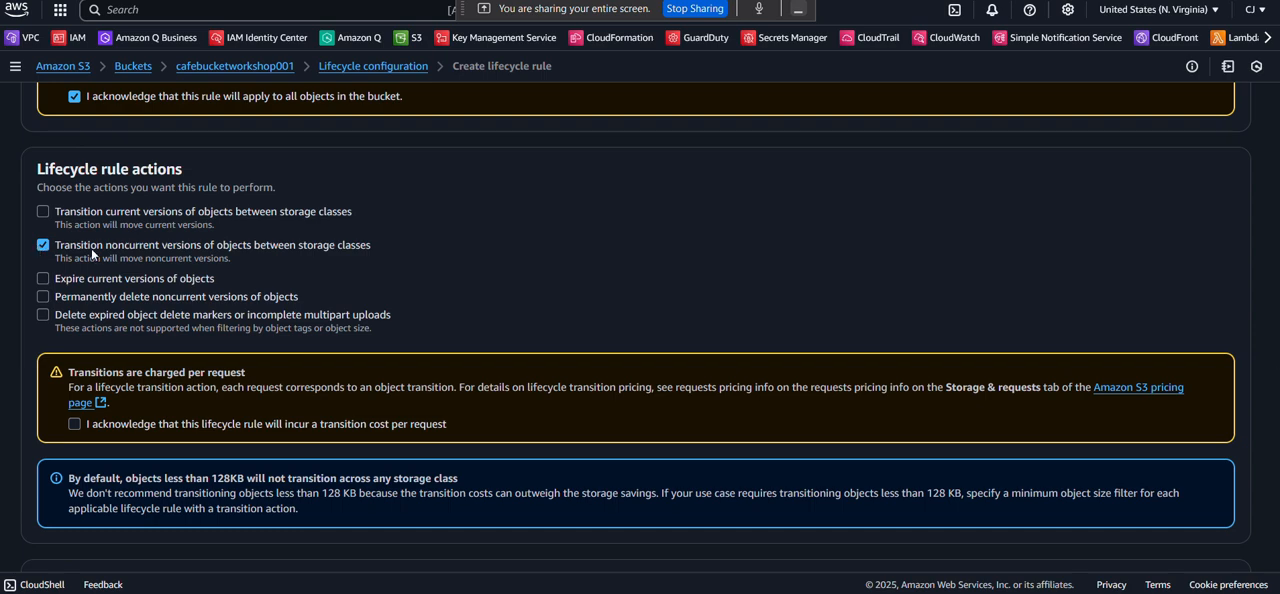
{"action": "scroll", "coordinate": [138, 255], "scroll_direction": "down", "scroll_amount": 1}
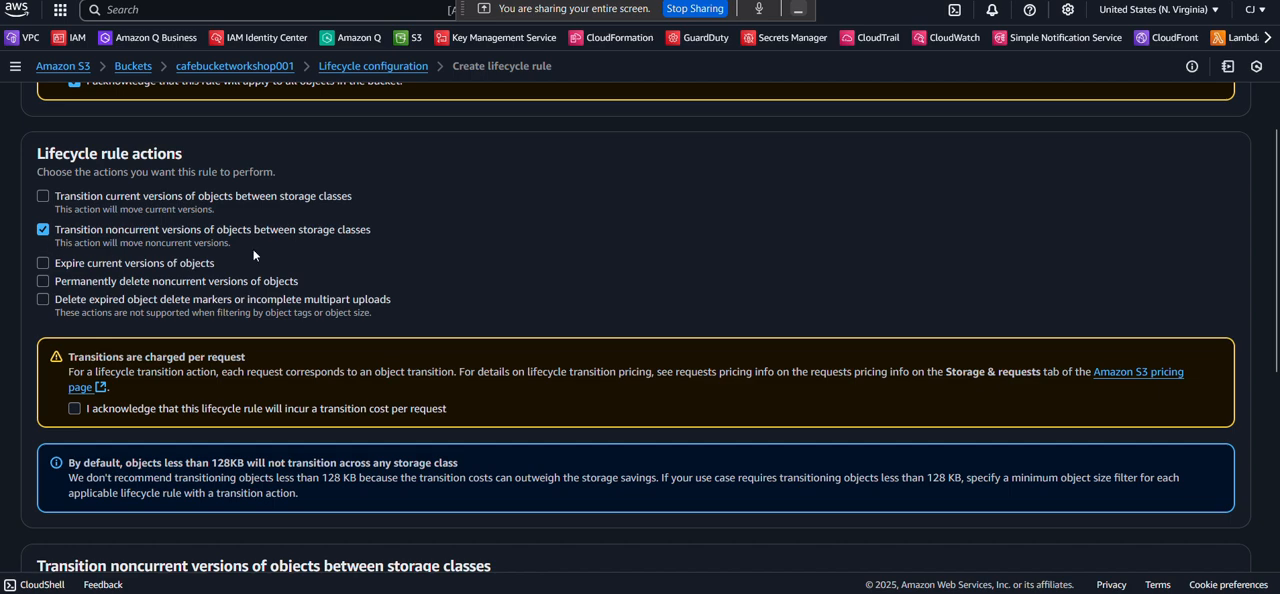
{"action": "scroll", "coordinate": [277, 247], "scroll_direction": "down", "scroll_amount": 2}
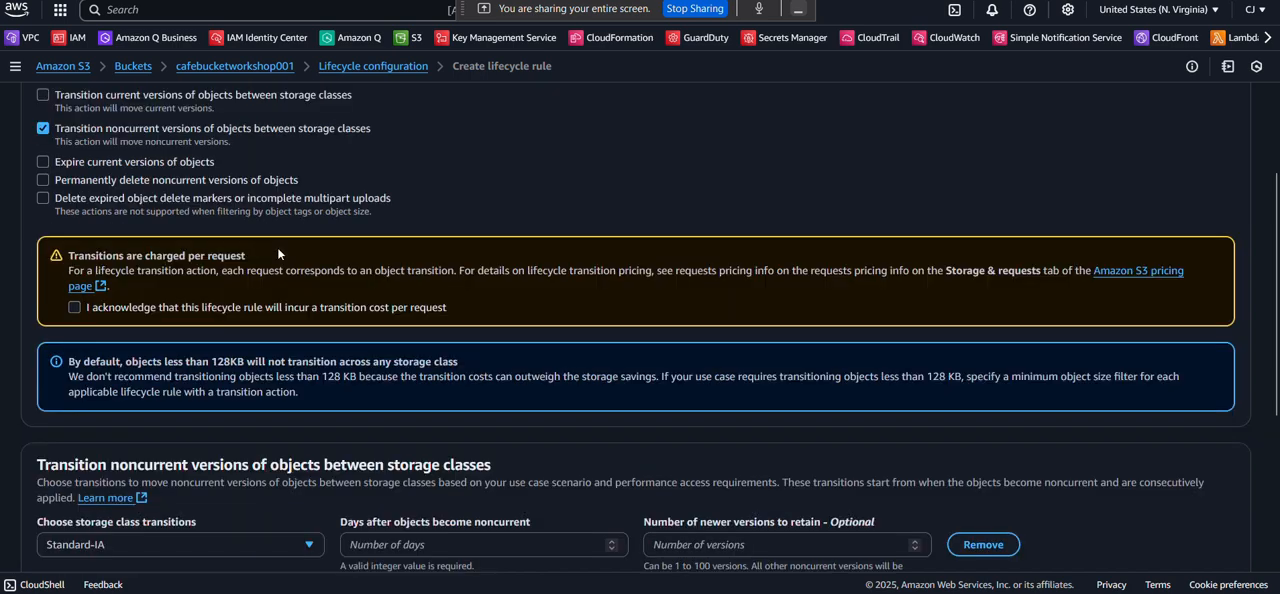
{"action": "left_click", "coordinate": [74, 307]}
Set the noncurrent versions' Standard-IA transition to 30 days after objects become noncurrent and create the lifecycle rule.
{"action": "scroll", "coordinate": [190, 372], "scroll_direction": "down", "scroll_amount": 3}
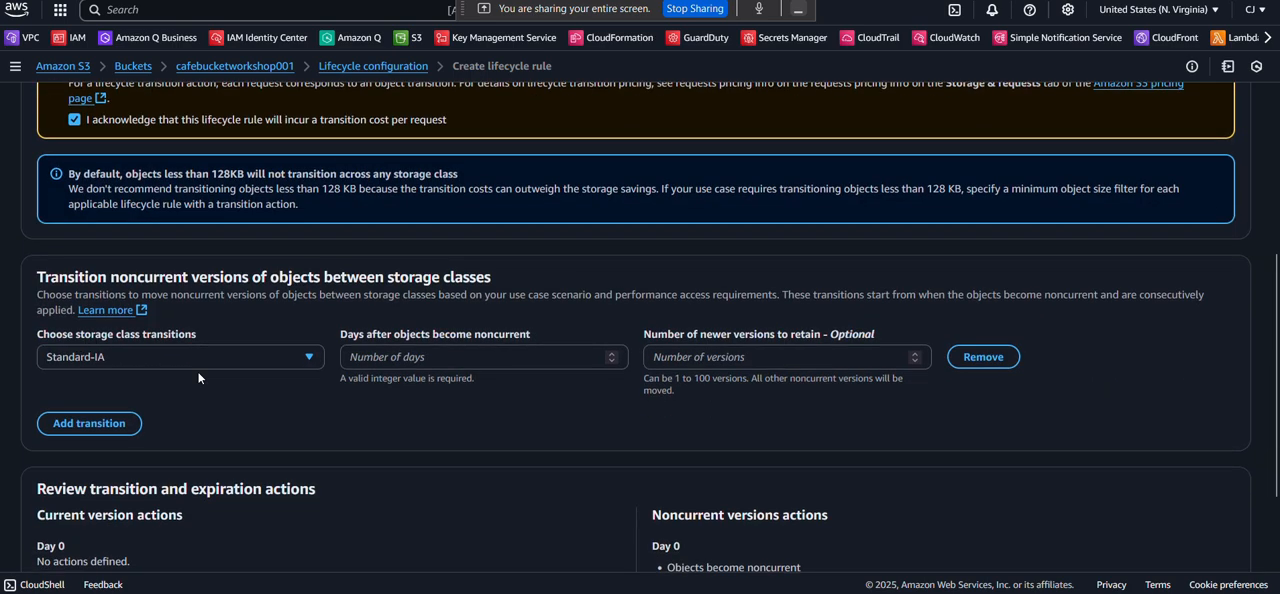
{"action": "scroll", "coordinate": [198, 377], "scroll_direction": "down", "scroll_amount": 1}
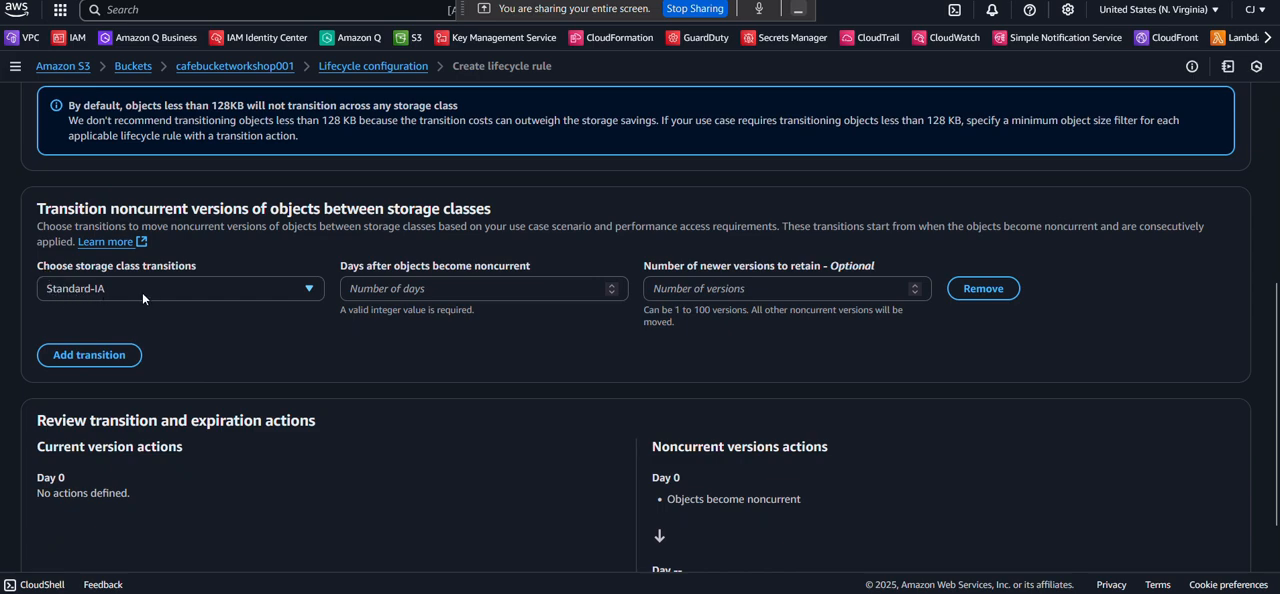
{"action": "left_click", "coordinate": [393, 287]}
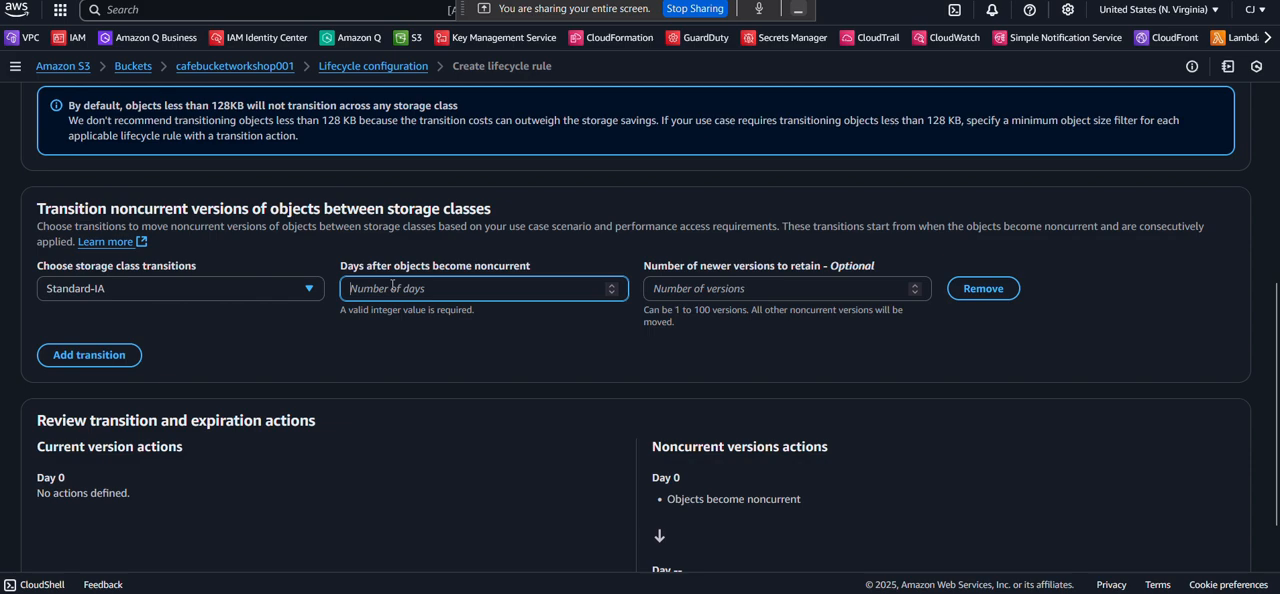
{"action": "type", "text": "3"}
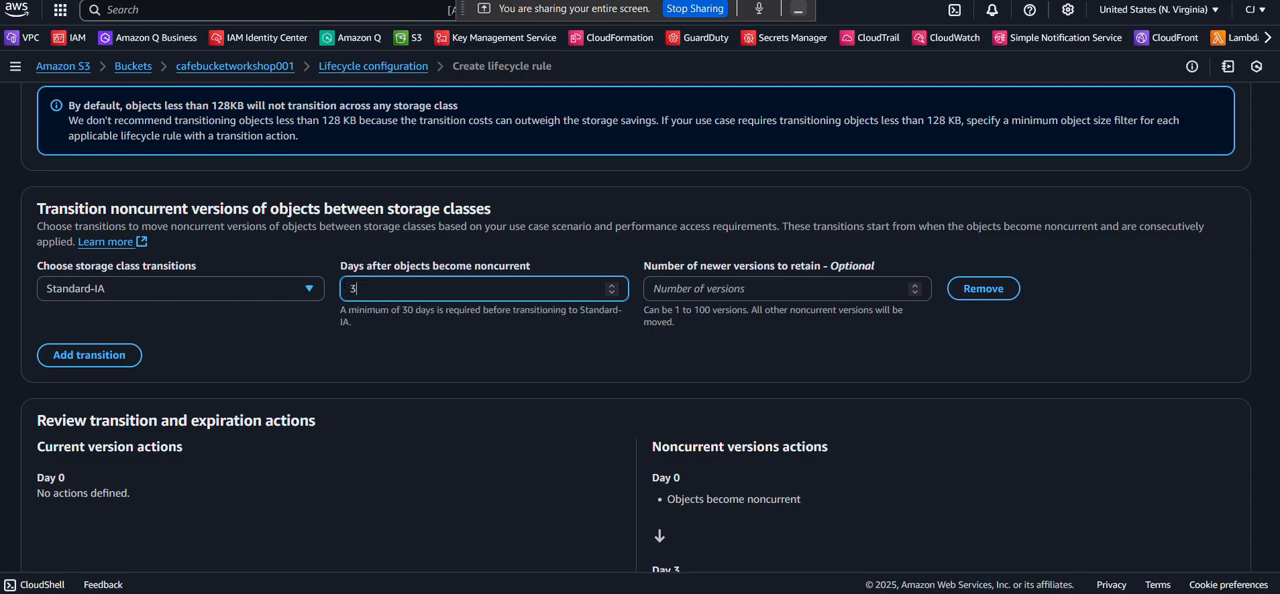
{"action": "type", "text": "0"}
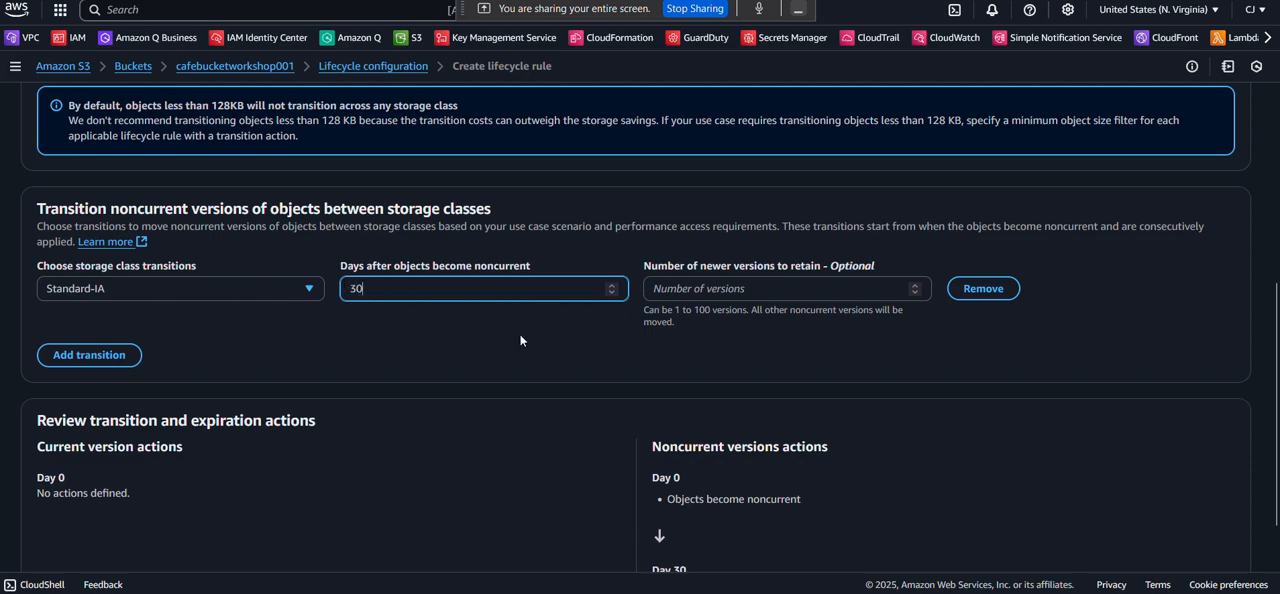
{"action": "scroll", "coordinate": [520, 340], "scroll_direction": "down", "scroll_amount": 3}
{"action": "left_click", "coordinate": [1188, 532]}
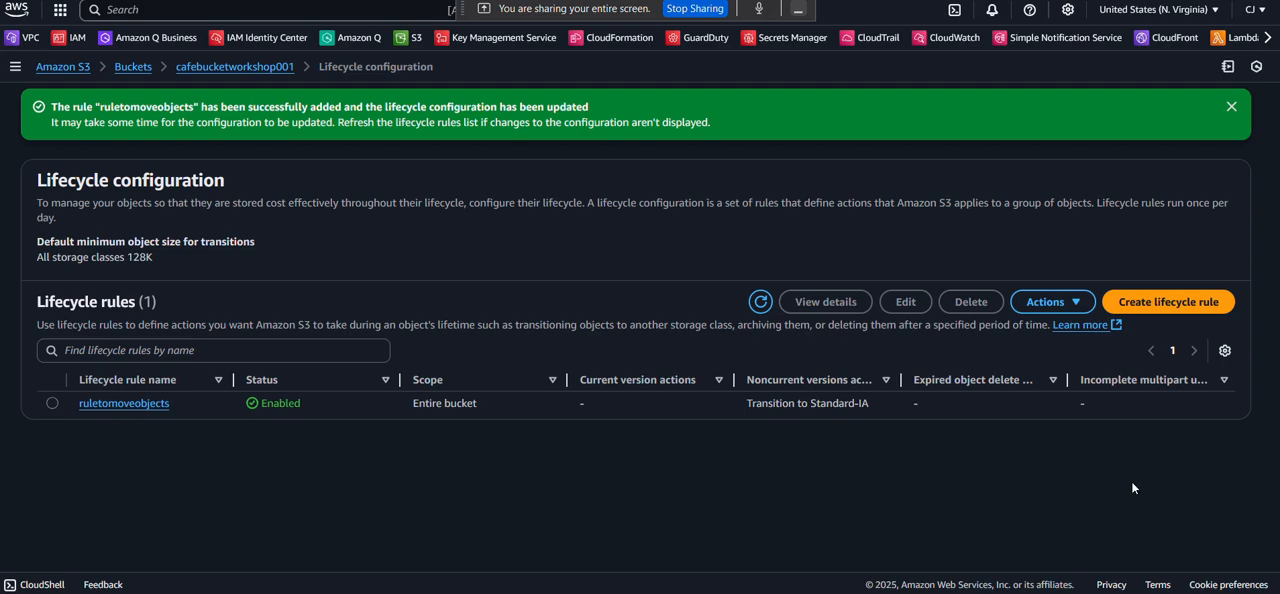
Dismiss the success notice and return to the lifecycle rules in the cafebucketworkshop001 bucket's management settings.
{"action": "left_click", "coordinate": [1231, 106]}
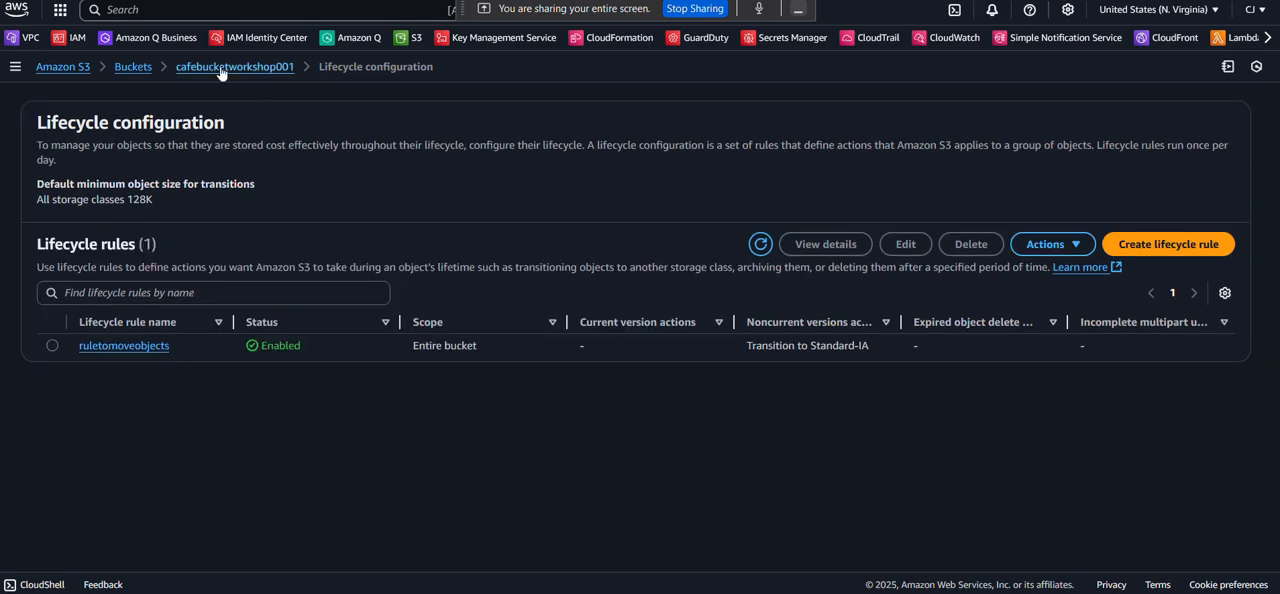
{"action": "left_click", "coordinate": [280, 70]}
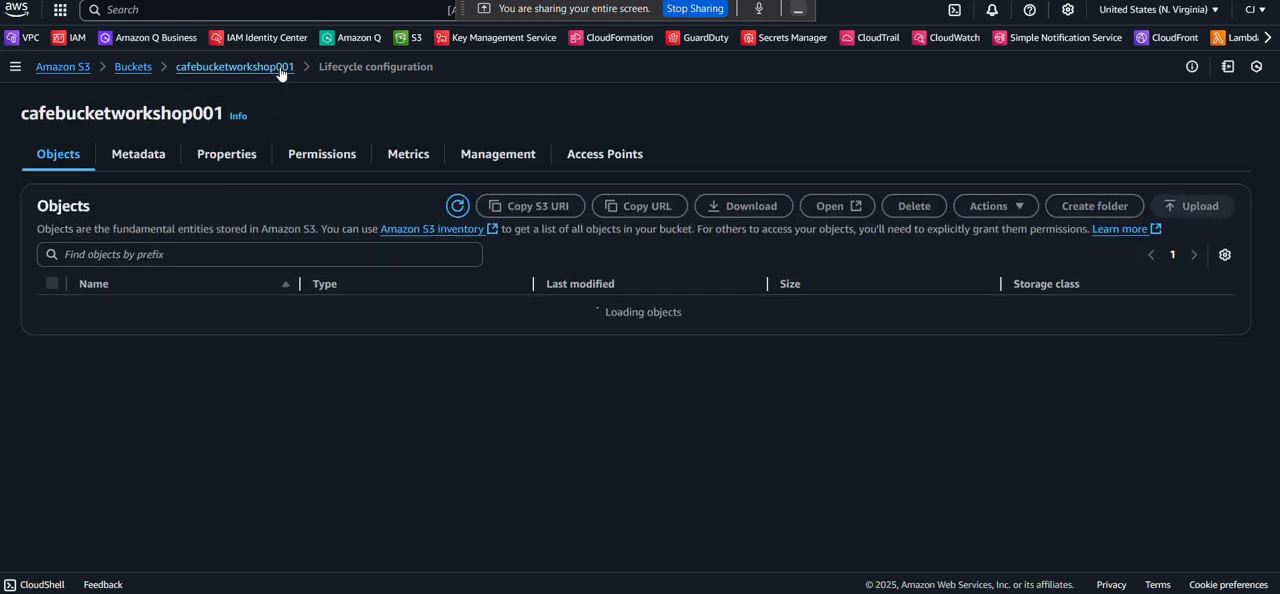
{"action": "left_click", "coordinate": [495, 154]}
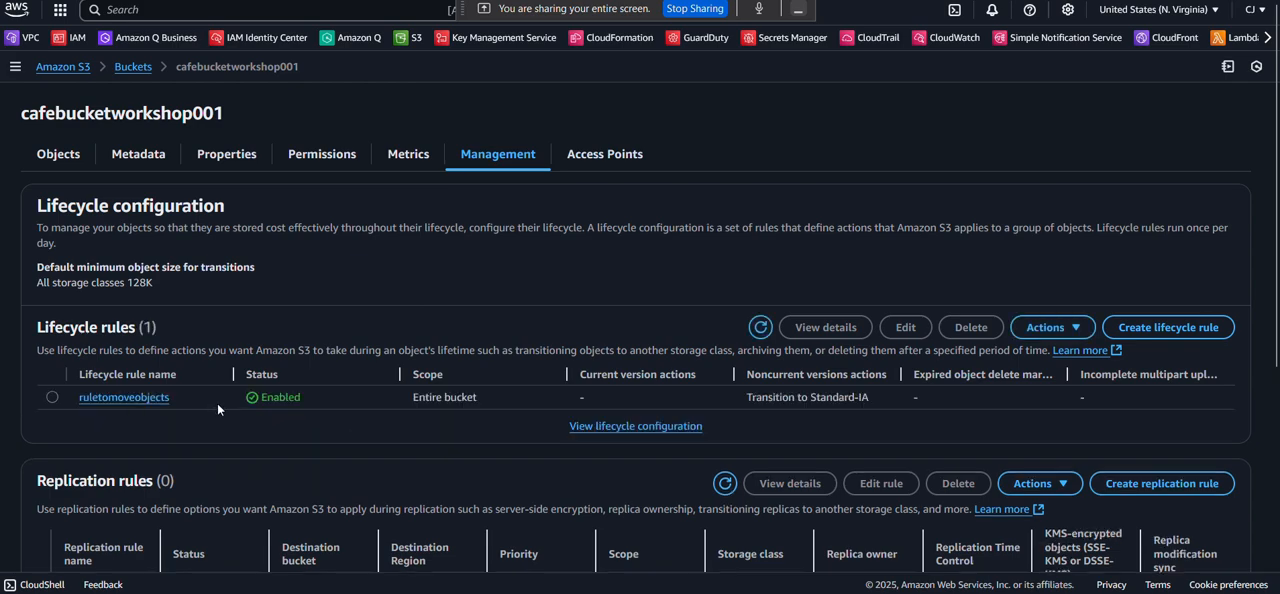
{"action": "scroll", "coordinate": [440, 396], "scroll_direction": "down", "scroll_amount": 1}
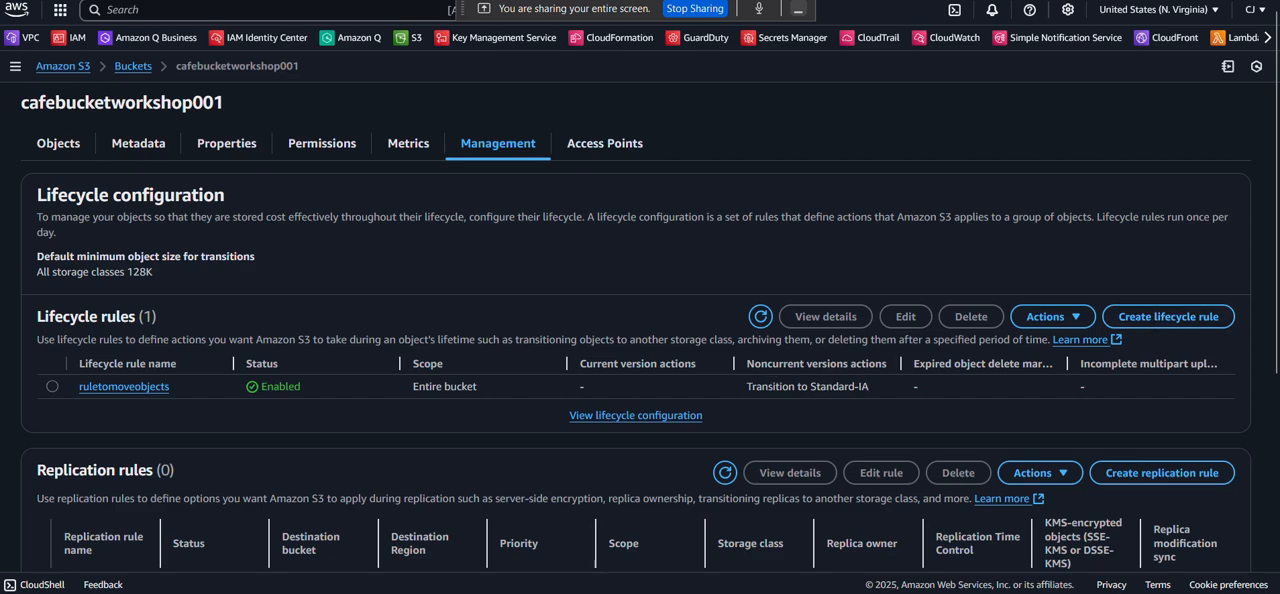
Check step 23 of the lab PDF for the second lifecycle rule's requirements and return to the S3 console.
{"action": "left_click", "coordinate": [735, 1]}
{"action": "scroll", "coordinate": [315, 323], "scroll_direction": "down", "scroll_amount": 1}
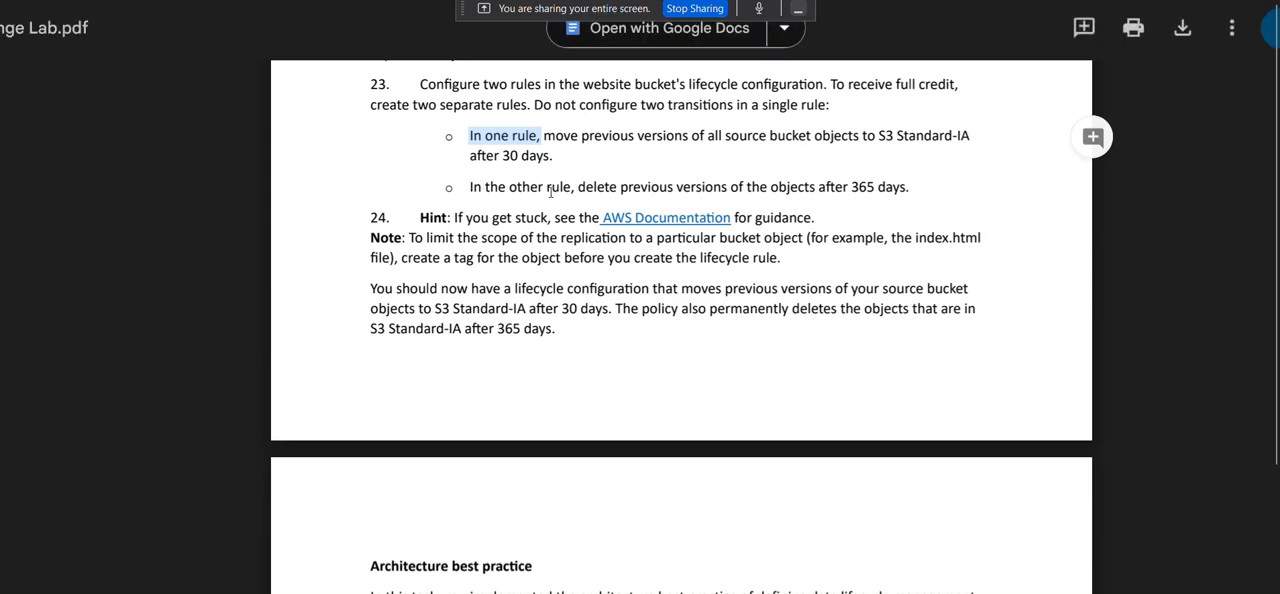
{"action": "left_click_drag", "start_coordinate": [577, 187], "coordinate": [724, 187]}
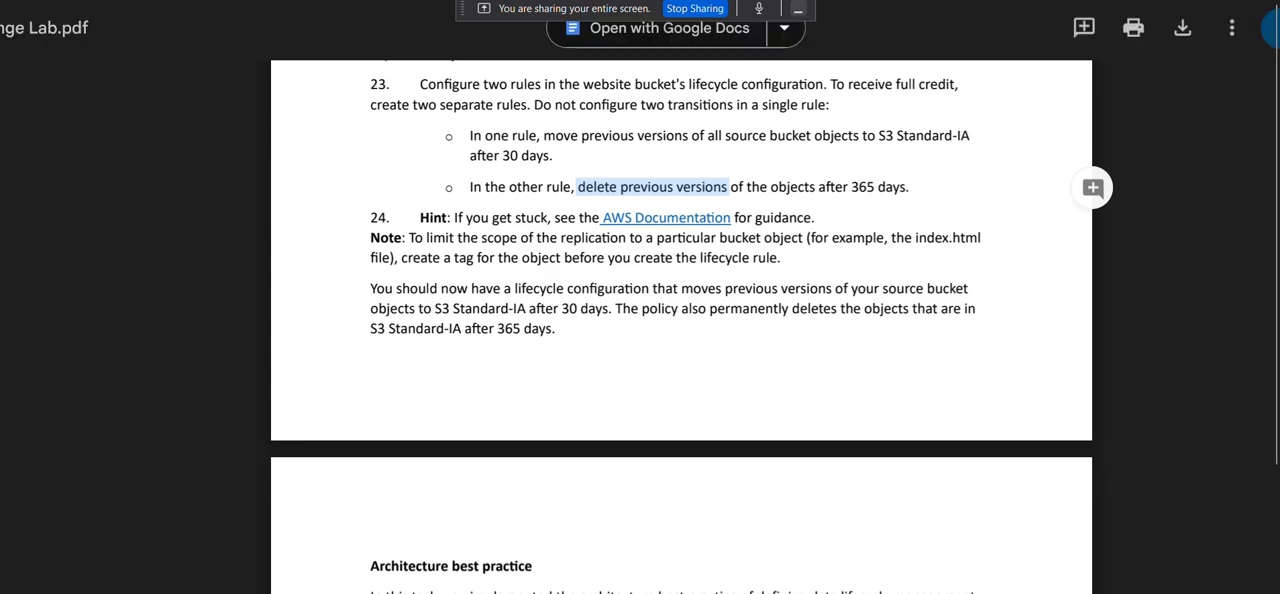
{"action": "left_click", "coordinate": [640, 1]}
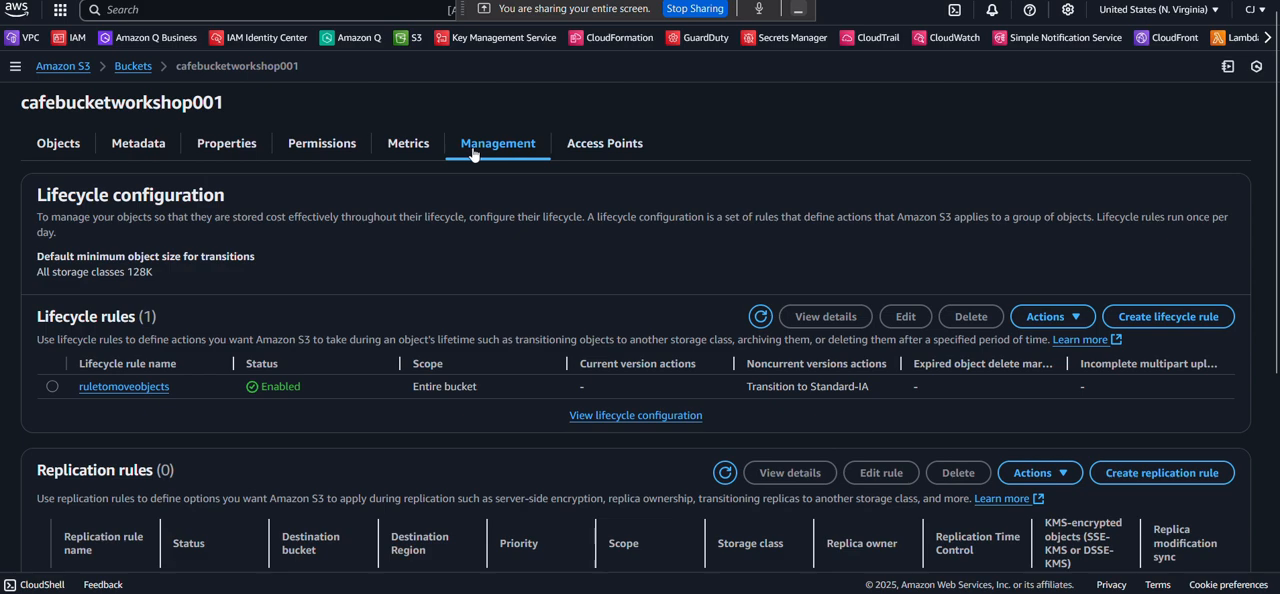
Start a second lifecycle rule for the bucket and name it deleteolderversions.
{"action": "left_click", "coordinate": [1165, 318]}
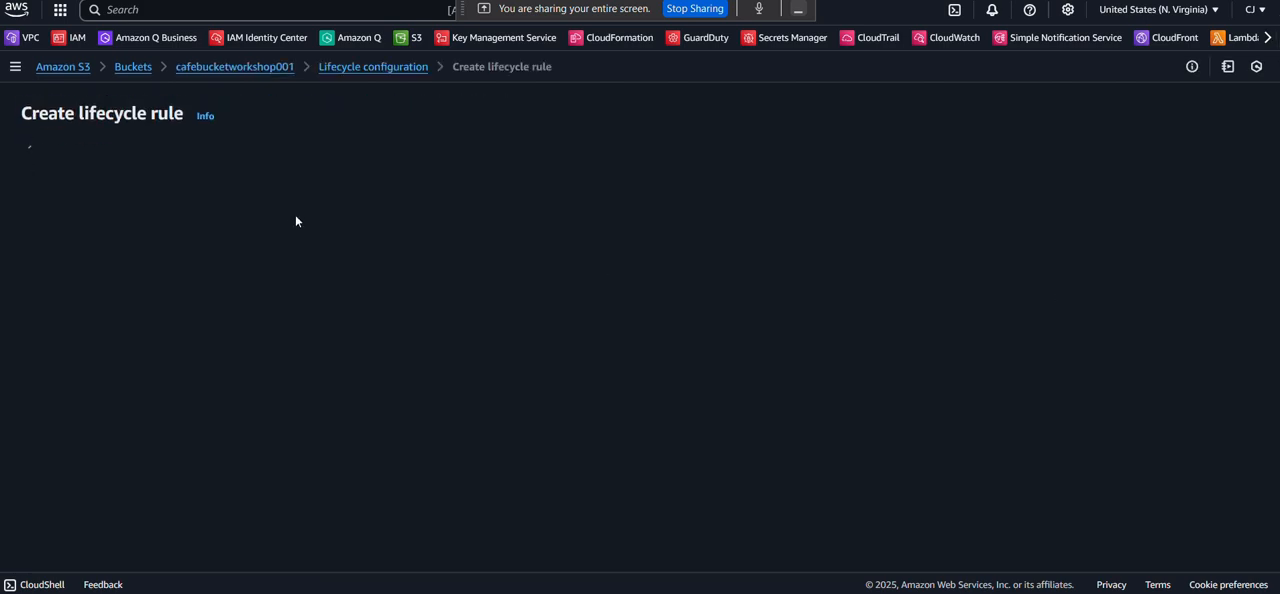
{"action": "left_click", "coordinate": [116, 216]}
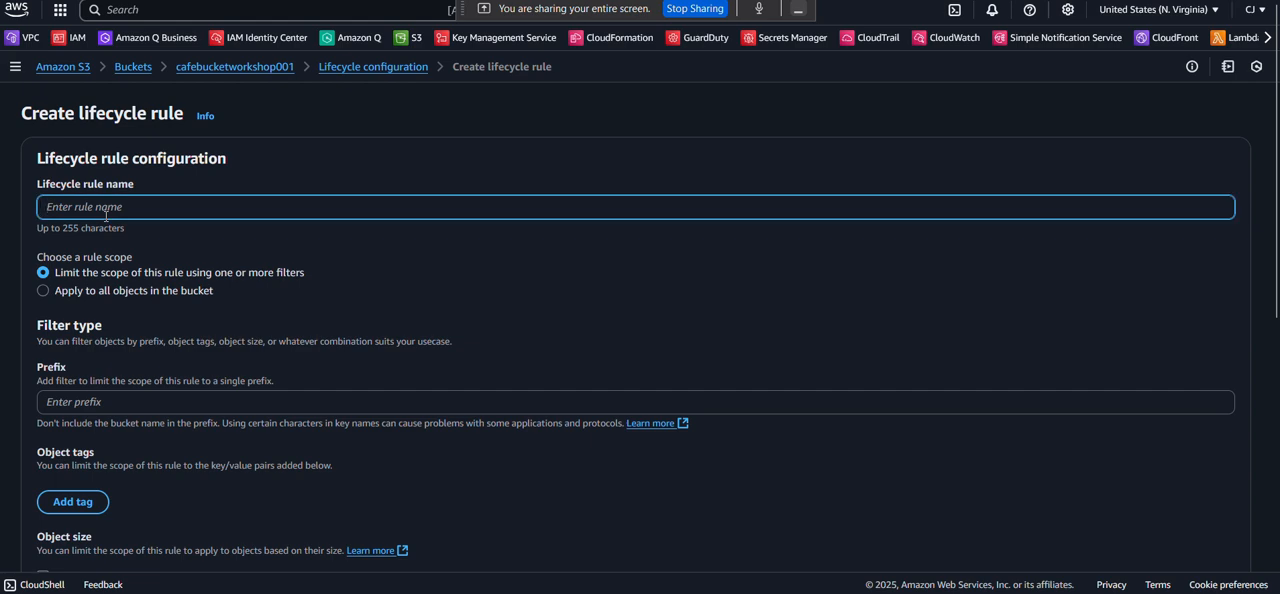
{"action": "type", "text": "deleteolde"}
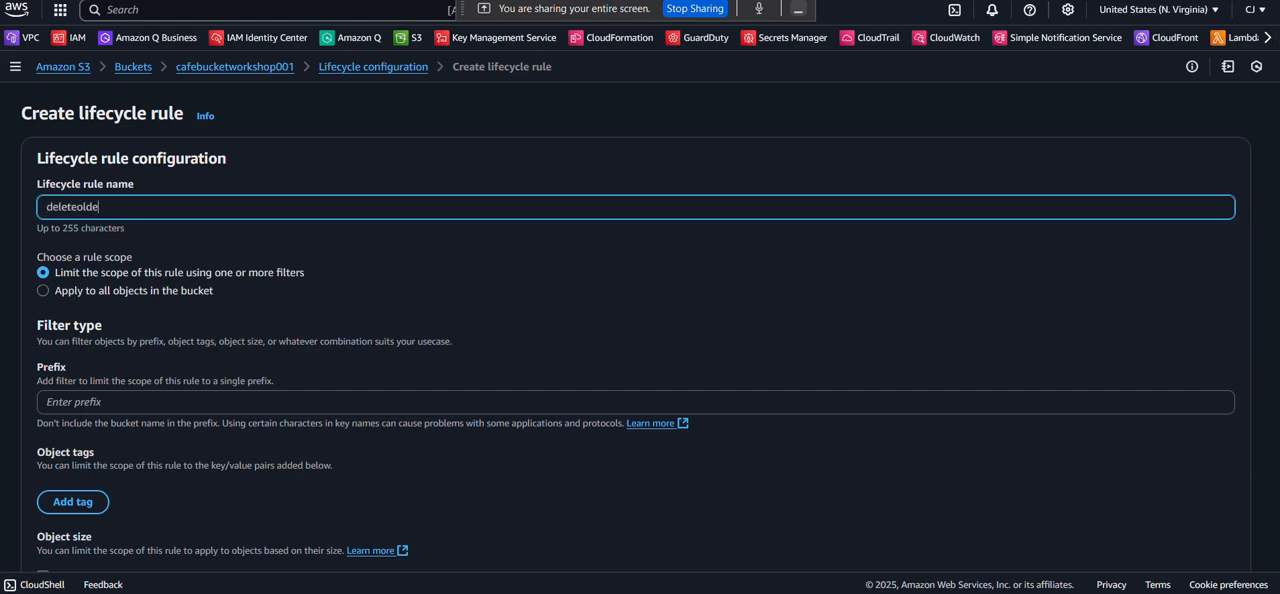
{"action": "type", "text": "rversions"}
Apply the deleteolderversions rule to all objects in the bucket and acknowledge that scope.
{"action": "scroll", "coordinate": [54, 286], "scroll_direction": "down", "scroll_amount": 1}
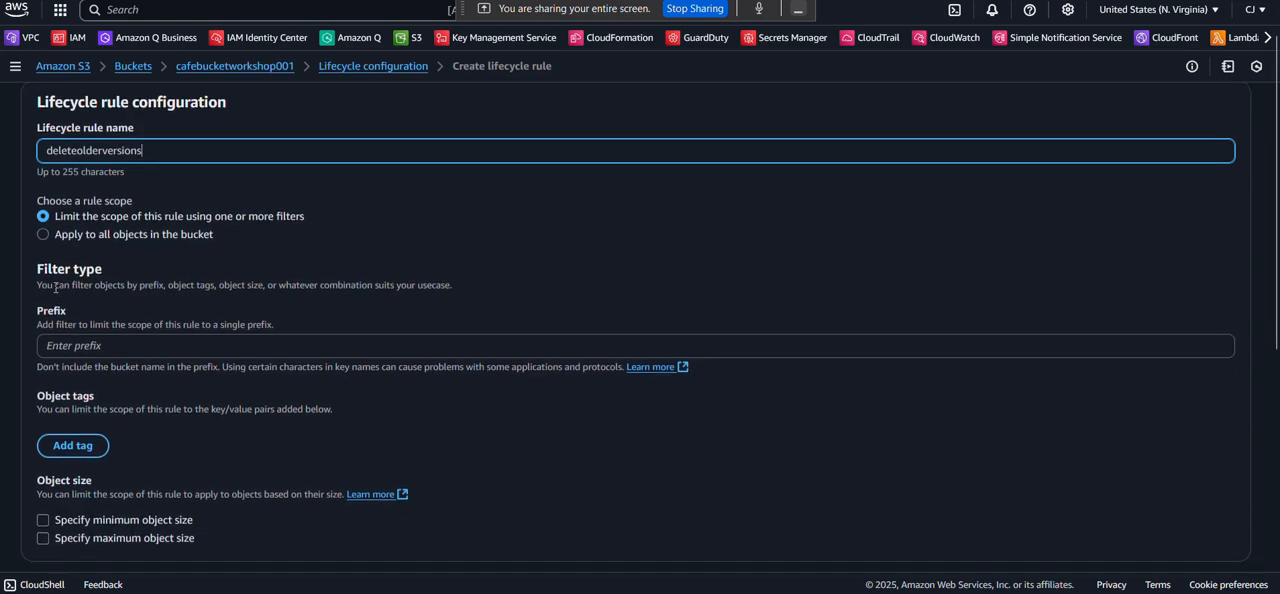
{"action": "left_click", "coordinate": [43, 236]}
{"action": "scroll", "coordinate": [55, 300], "scroll_direction": "down", "scroll_amount": 1}
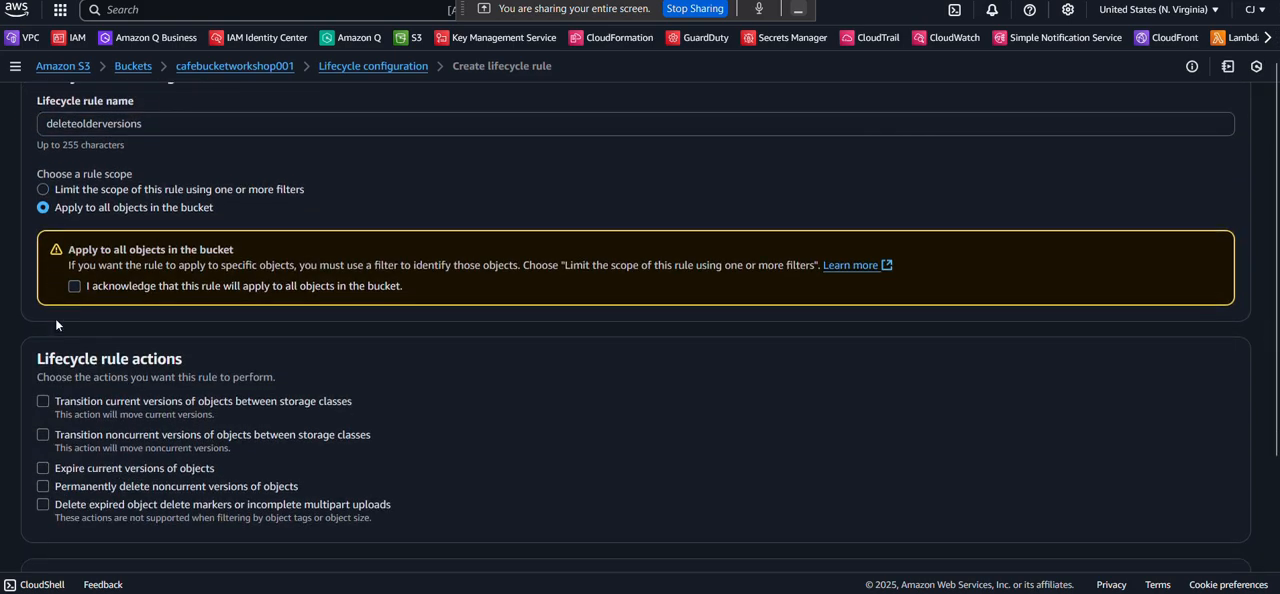
{"action": "left_click", "coordinate": [74, 286]}
Enable permanent deletion of noncurrent object versions 365 days after objects become noncurrent and create the rule.
{"action": "scroll", "coordinate": [74, 286], "scroll_direction": "down", "scroll_amount": 2}
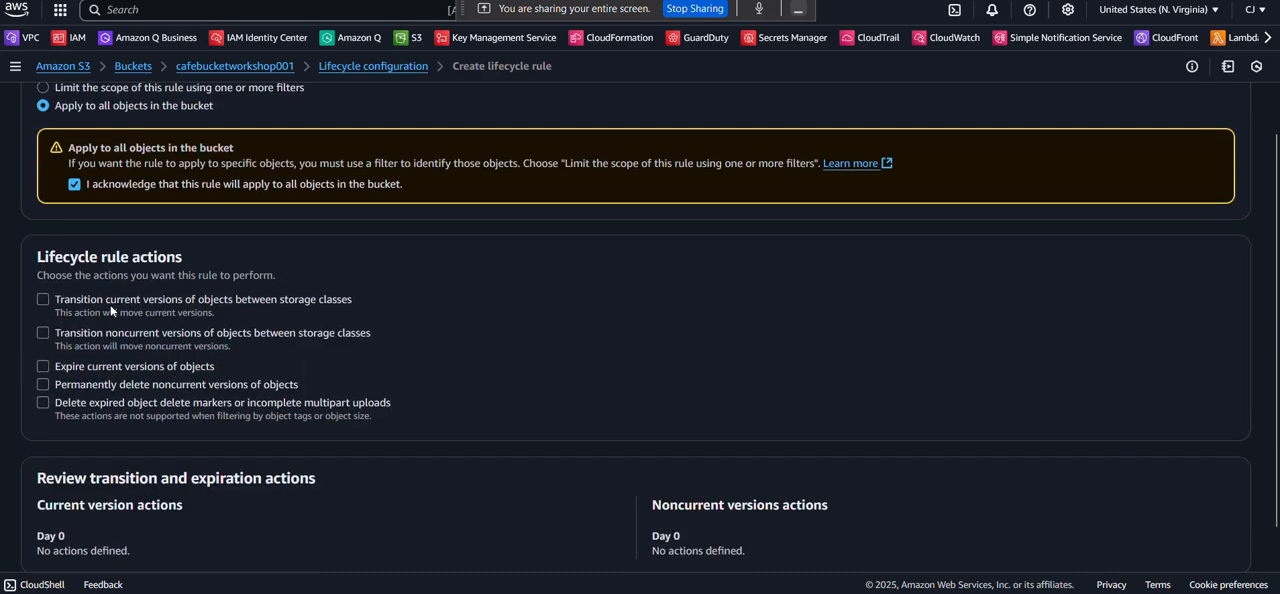
{"action": "scroll", "coordinate": [89, 386], "scroll_direction": "down", "scroll_amount": 1}
{"action": "scroll", "coordinate": [89, 390], "scroll_direction": "down", "scroll_amount": 1}
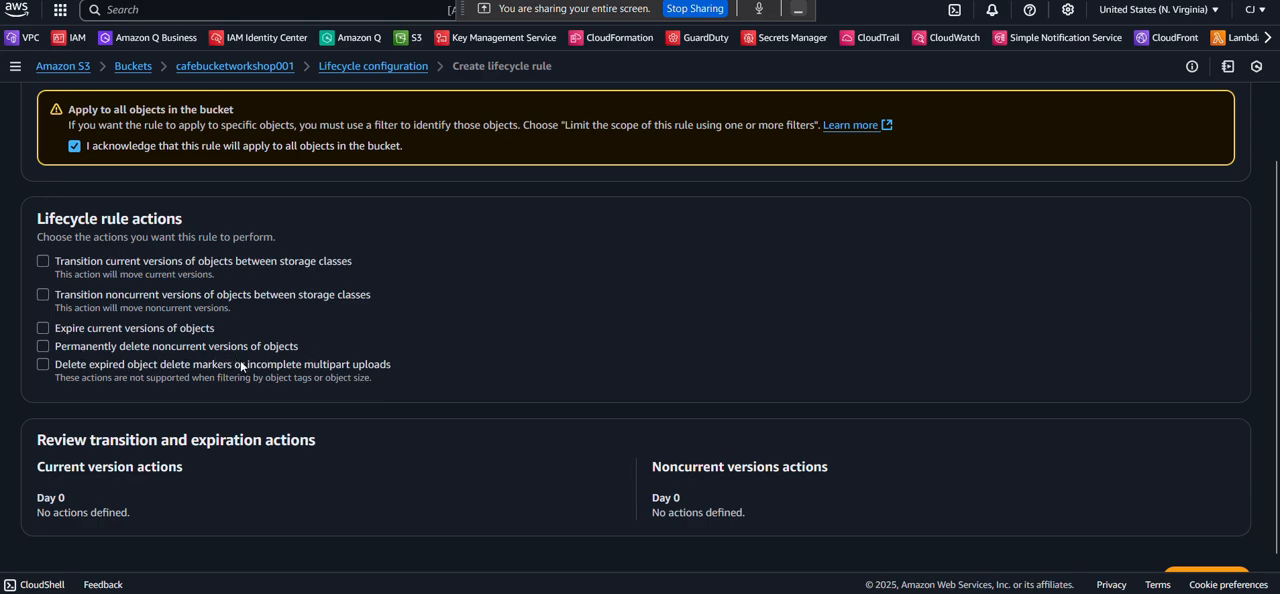
{"action": "left_click", "coordinate": [44, 346]}
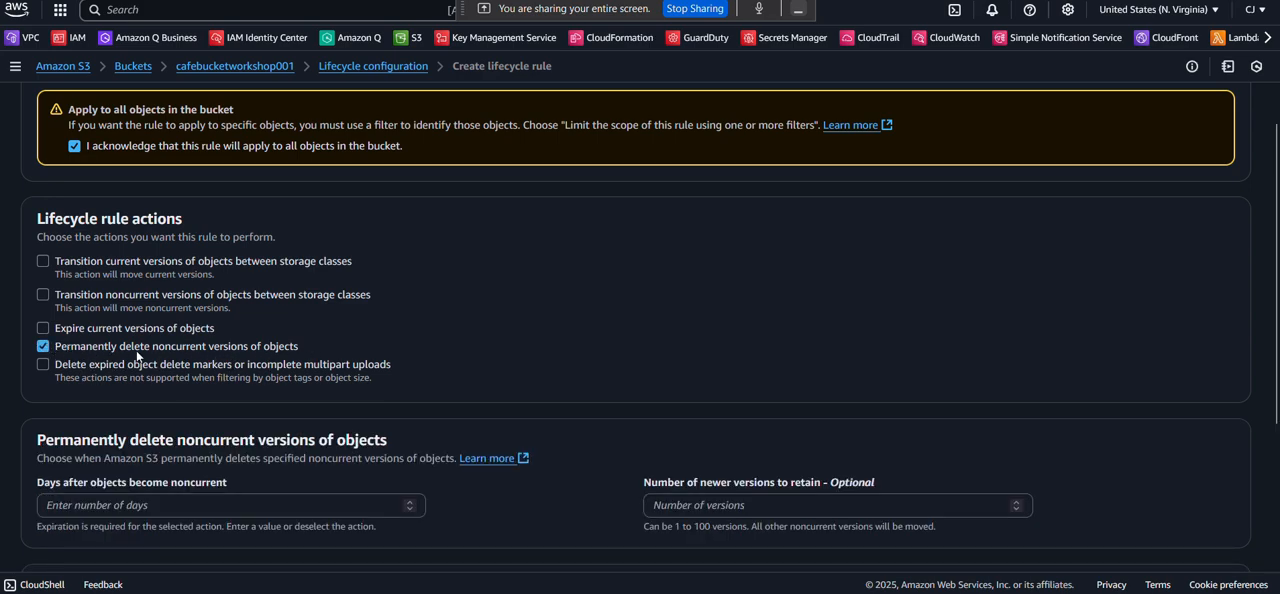
{"action": "scroll", "coordinate": [302, 352], "scroll_direction": "down", "scroll_amount": 2}
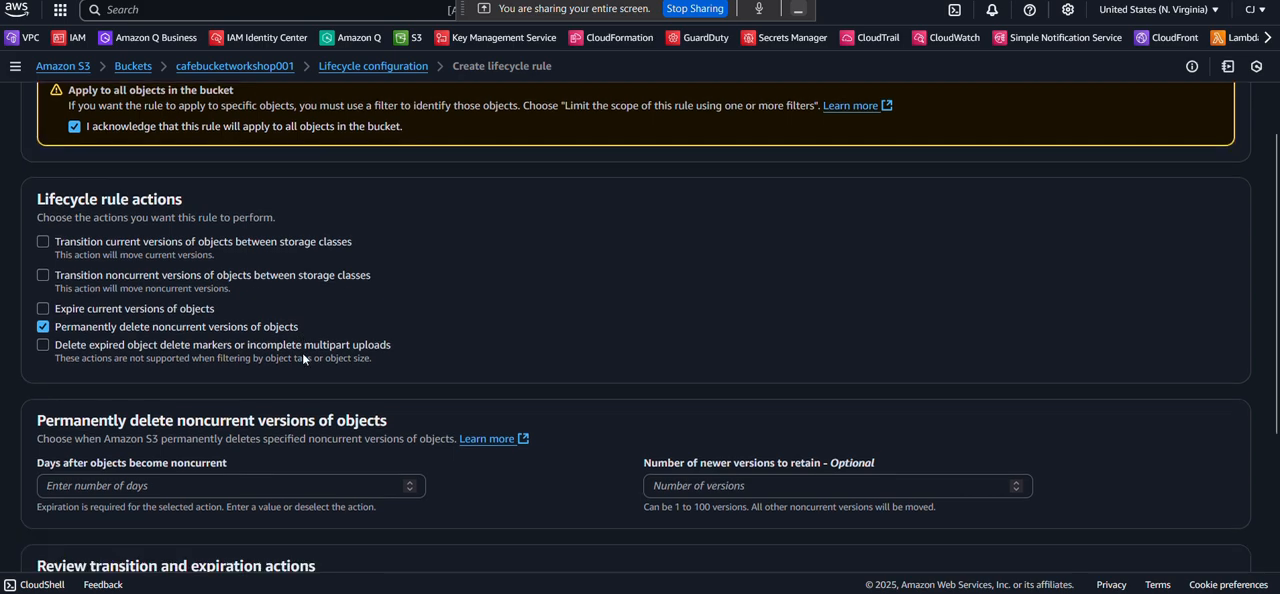
{"action": "left_click", "coordinate": [160, 338]}
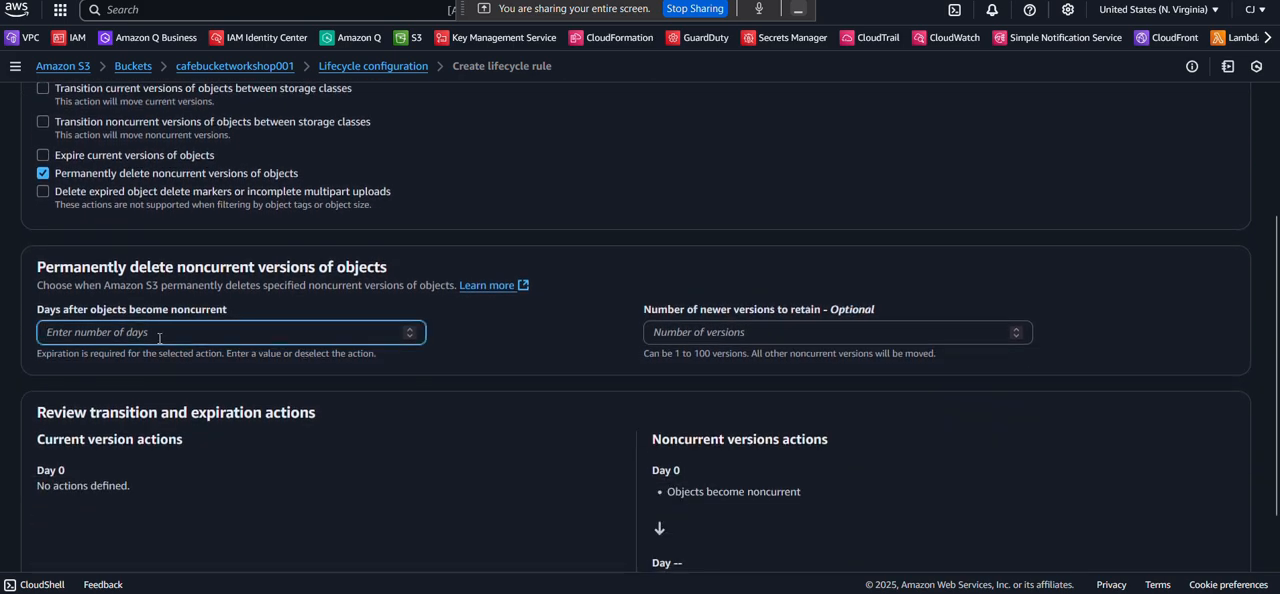
{"action": "type", "text": "365"}
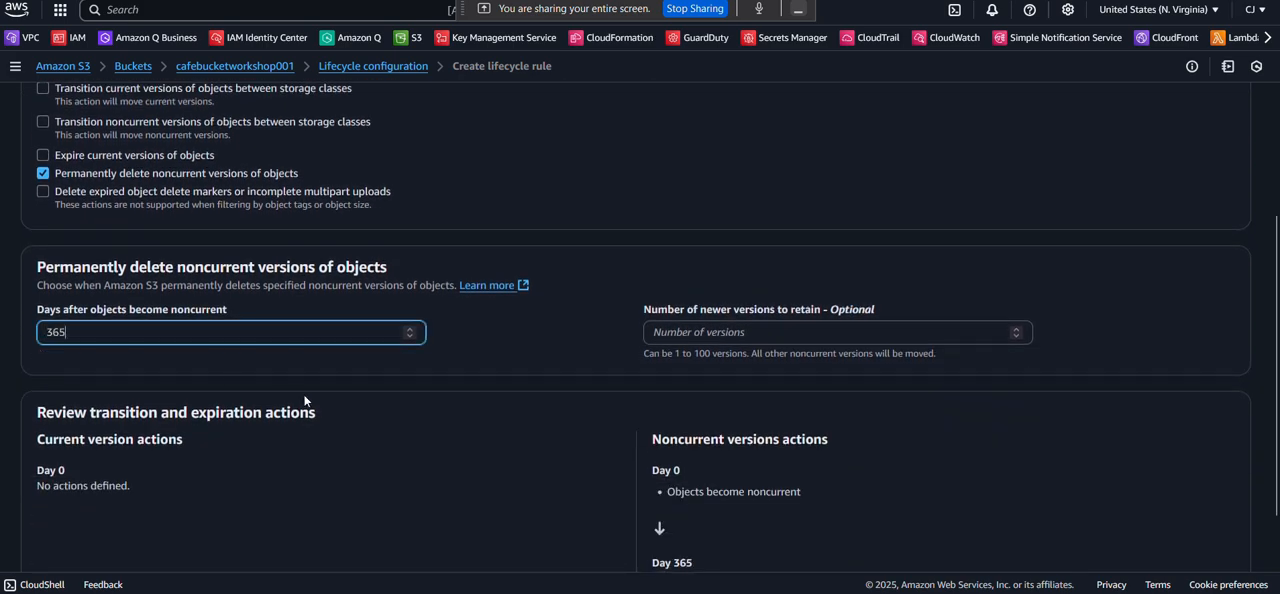
{"action": "scroll", "coordinate": [305, 401], "scroll_direction": "down", "scroll_amount": 2}
{"action": "left_click", "coordinate": [1191, 529]}
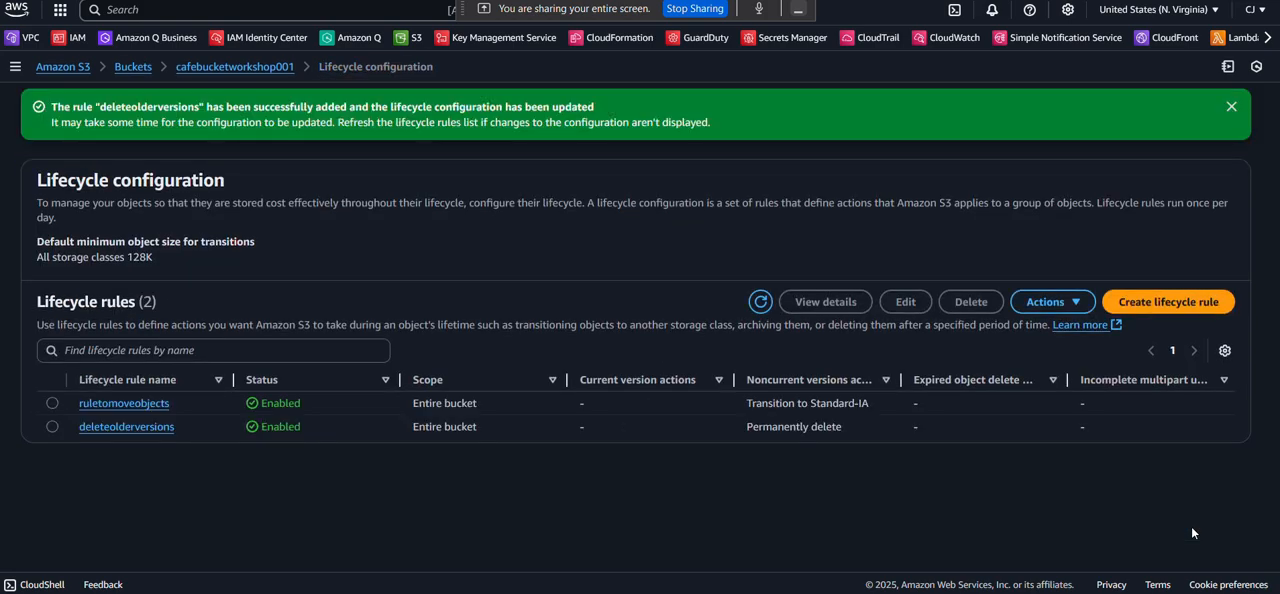
Switch to the lab PDF and read past the Task 6 lifecycle notes to the Task 7 cross-Region replication instructions.
{"action": "key", "text": "alt+Tab"}
{"action": "scroll", "coordinate": [522, 278], "scroll_direction": "down", "scroll_amount": 3}
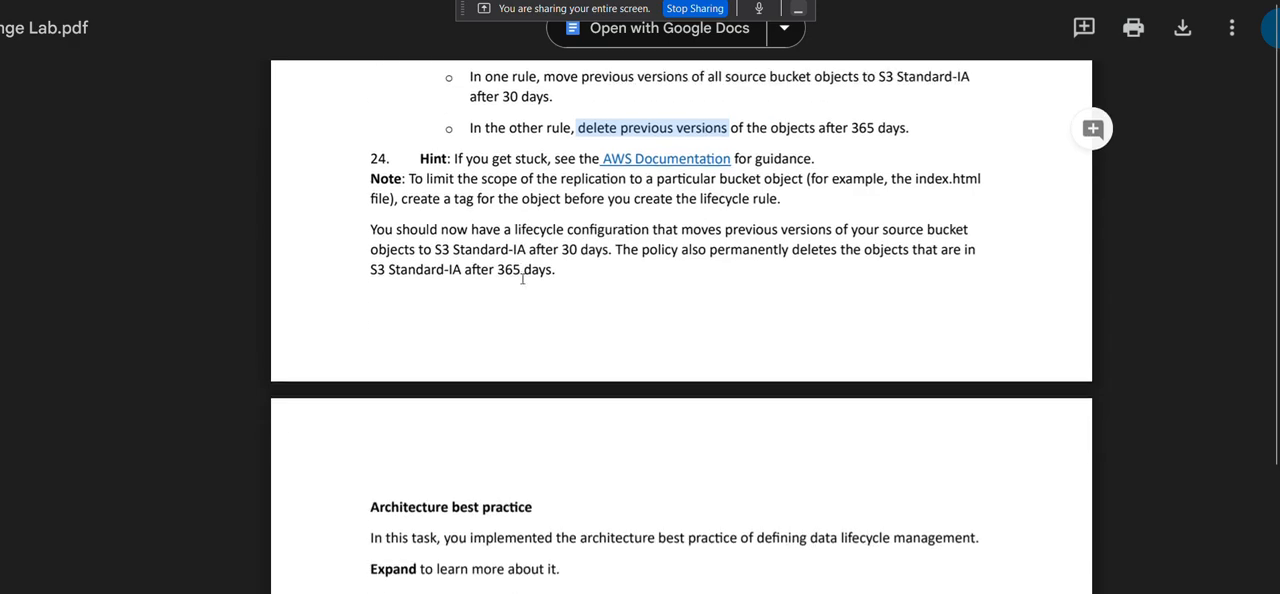
{"action": "scroll", "coordinate": [522, 278], "scroll_direction": "up", "scroll_amount": 3}
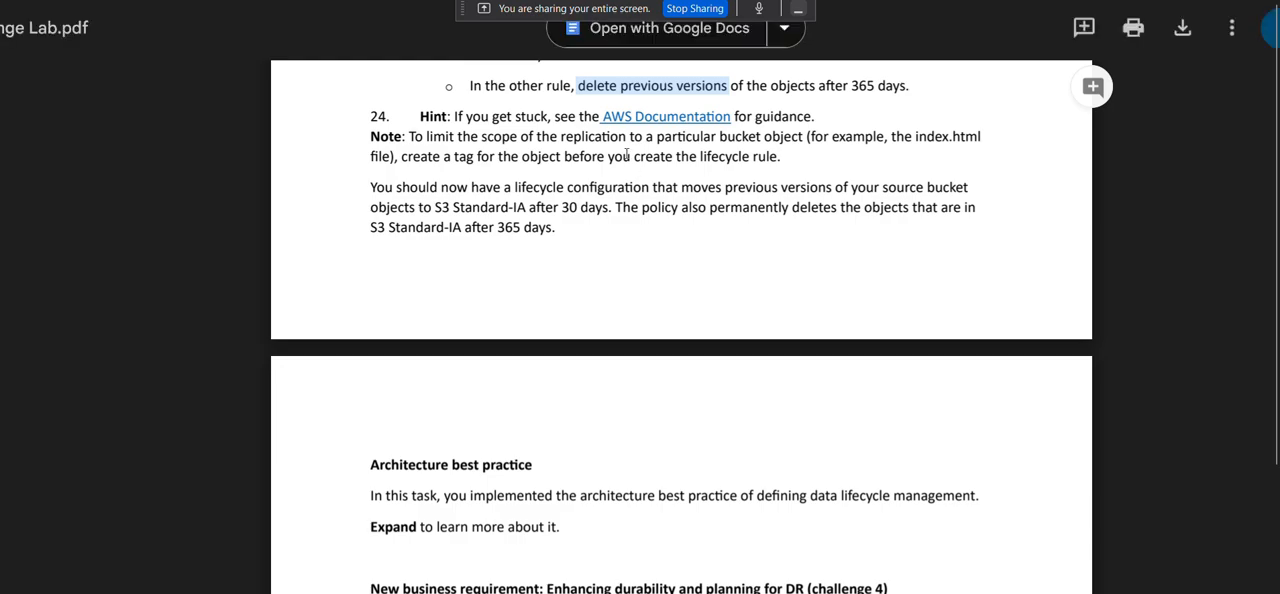
{"action": "scroll", "coordinate": [625, 179], "scroll_direction": "down", "scroll_amount": 4}
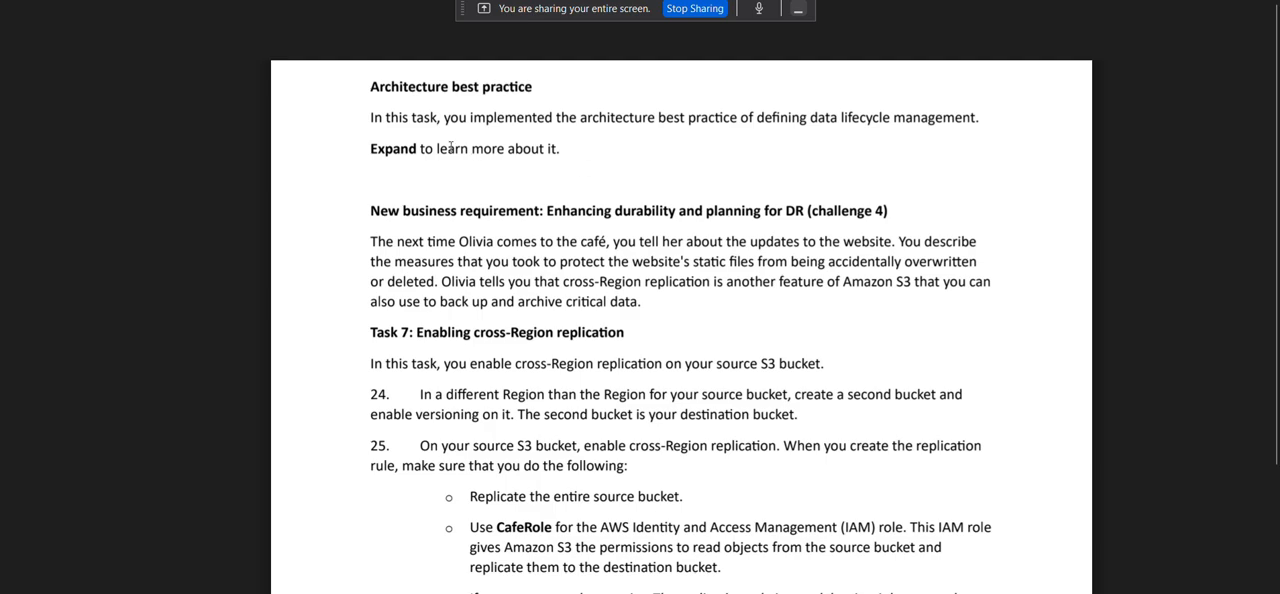
{"action": "scroll", "coordinate": [384, 122], "scroll_direction": "down", "scroll_amount": 1}
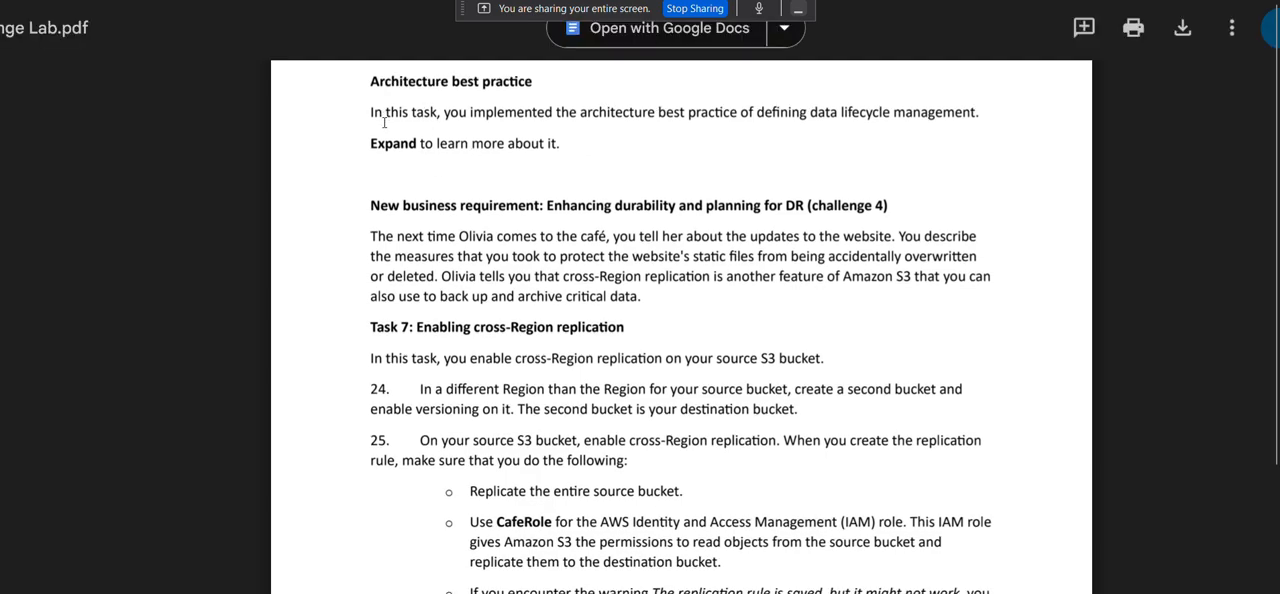
{"action": "scroll", "coordinate": [384, 122], "scroll_direction": "down", "scroll_amount": 2}
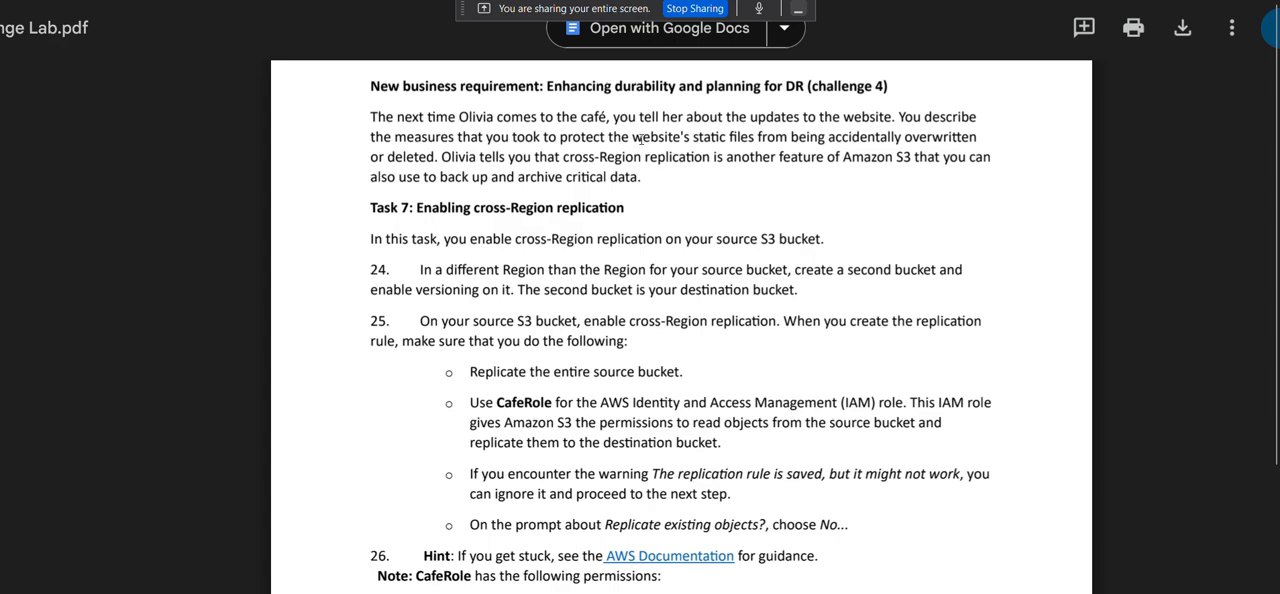
{"action": "scroll", "coordinate": [528, 136], "scroll_direction": "down", "scroll_amount": 1}
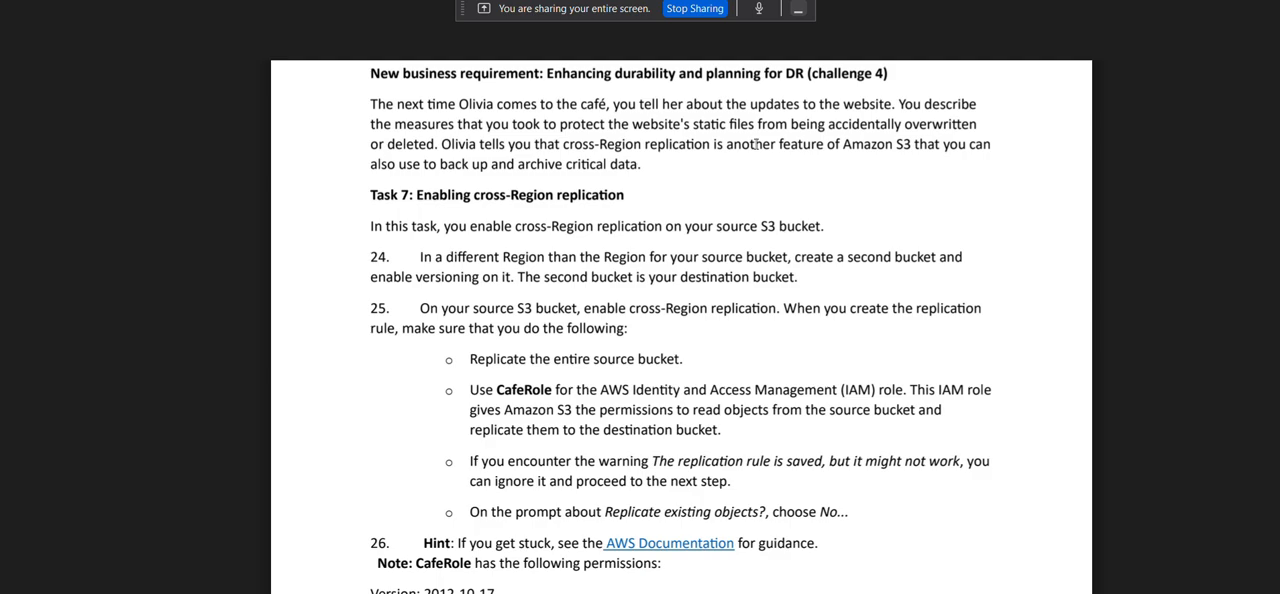
{"action": "scroll", "coordinate": [756, 144], "scroll_direction": "down", "scroll_amount": 1}
{"action": "scroll", "coordinate": [756, 144], "scroll_direction": "up", "scroll_amount": 1}
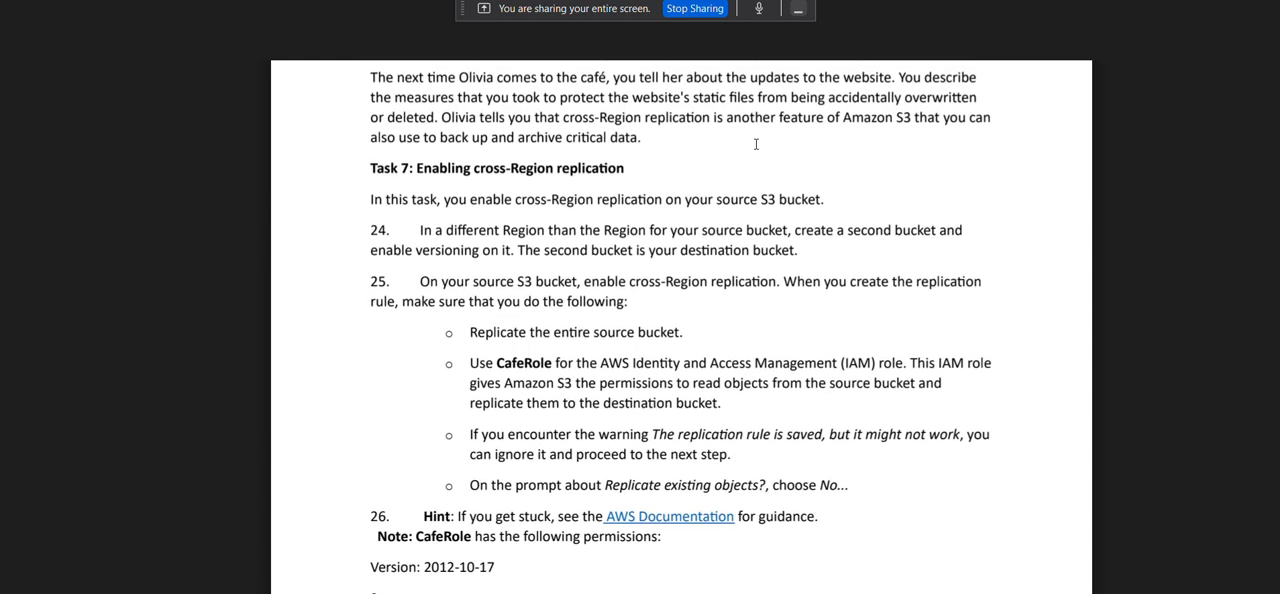
{"action": "scroll", "coordinate": [756, 144], "scroll_direction": "up", "scroll_amount": 1}
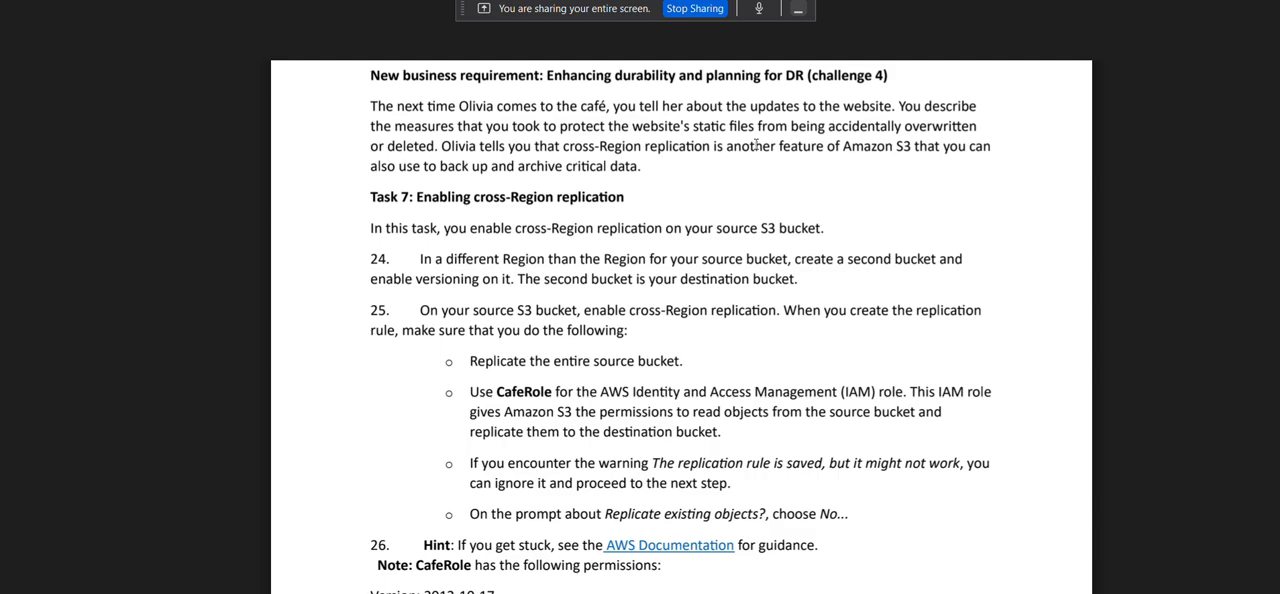
Read the Task 7 instructions on creating the destination bucket and the replication rule requirements, highlighting "entire source bucket.".
{"action": "scroll", "coordinate": [587, 224], "scroll_direction": "down", "scroll_amount": 1}
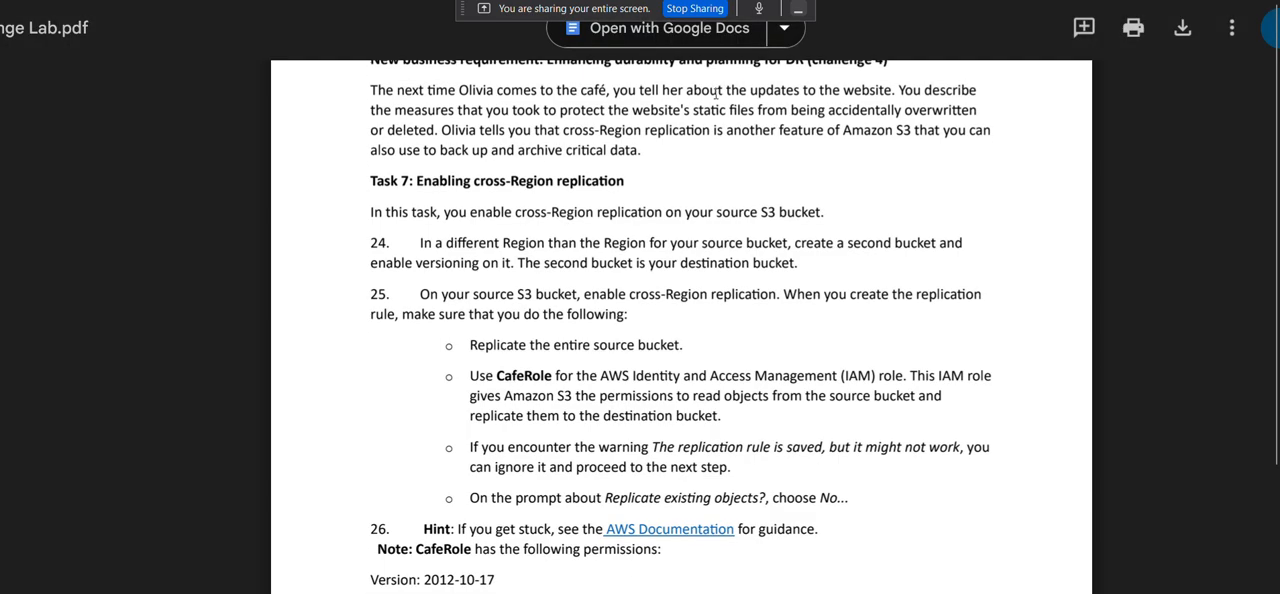
{"action": "scroll", "coordinate": [587, 224], "scroll_direction": "down", "scroll_amount": 2}
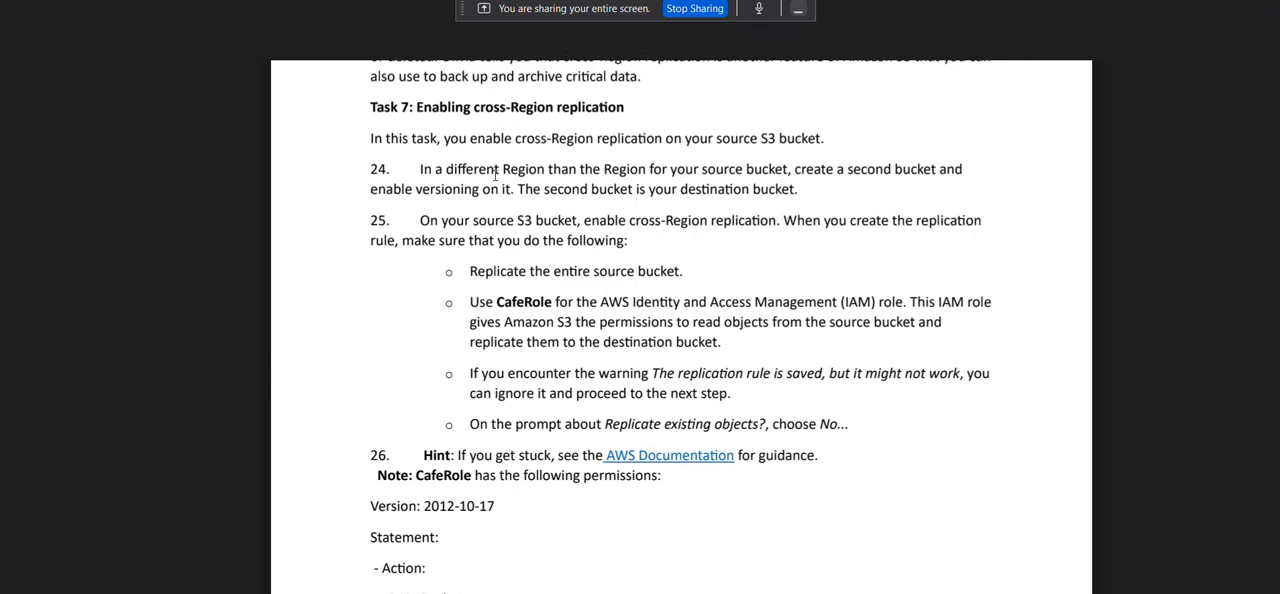
{"action": "scroll", "coordinate": [495, 174], "scroll_direction": "down", "scroll_amount": 3}
{"action": "scroll", "coordinate": [489, 190], "scroll_direction": "up", "scroll_amount": 3}
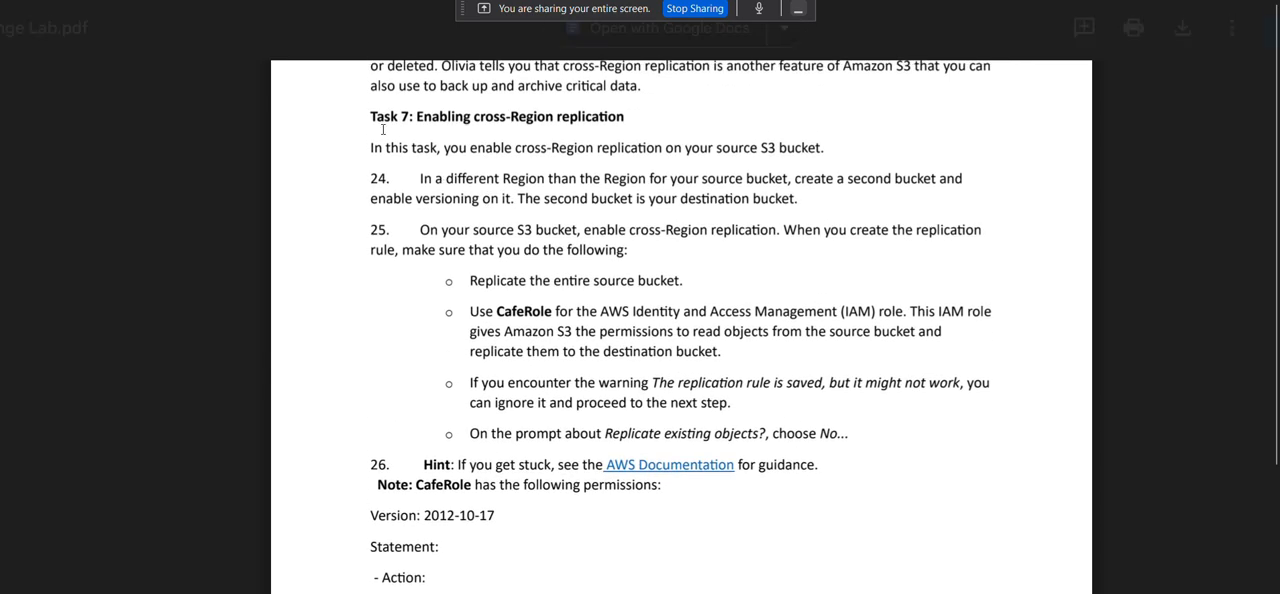
{"action": "scroll", "coordinate": [633, 152], "scroll_direction": "down", "scroll_amount": 1}
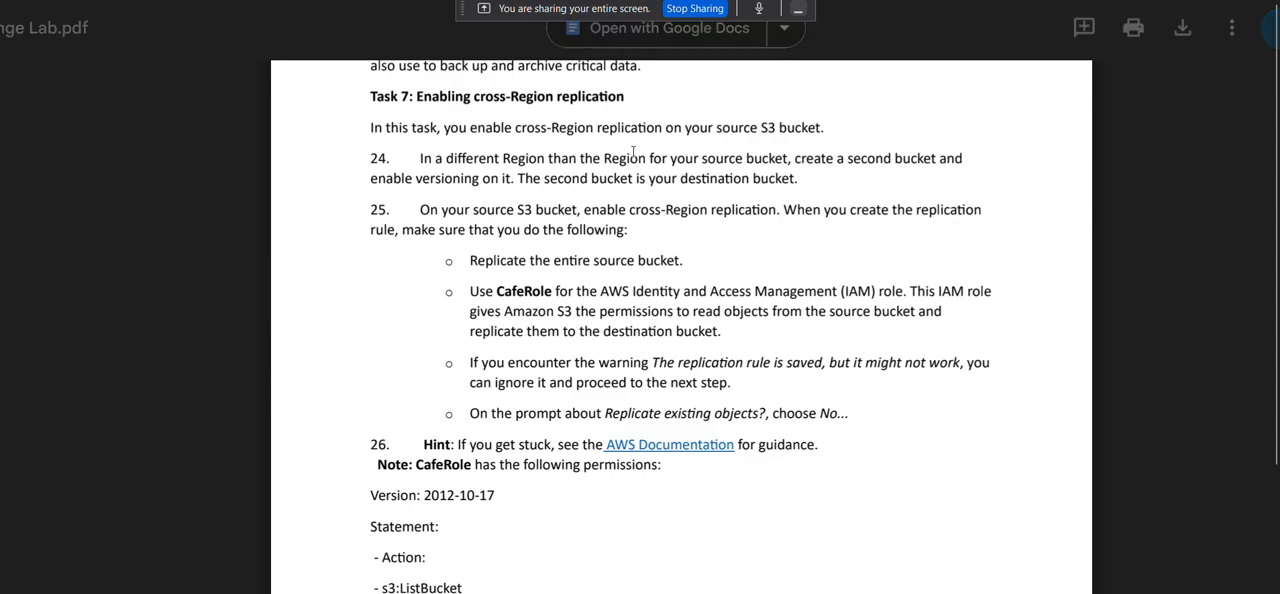
{"action": "scroll", "coordinate": [737, 140], "scroll_direction": "down", "scroll_amount": 1}
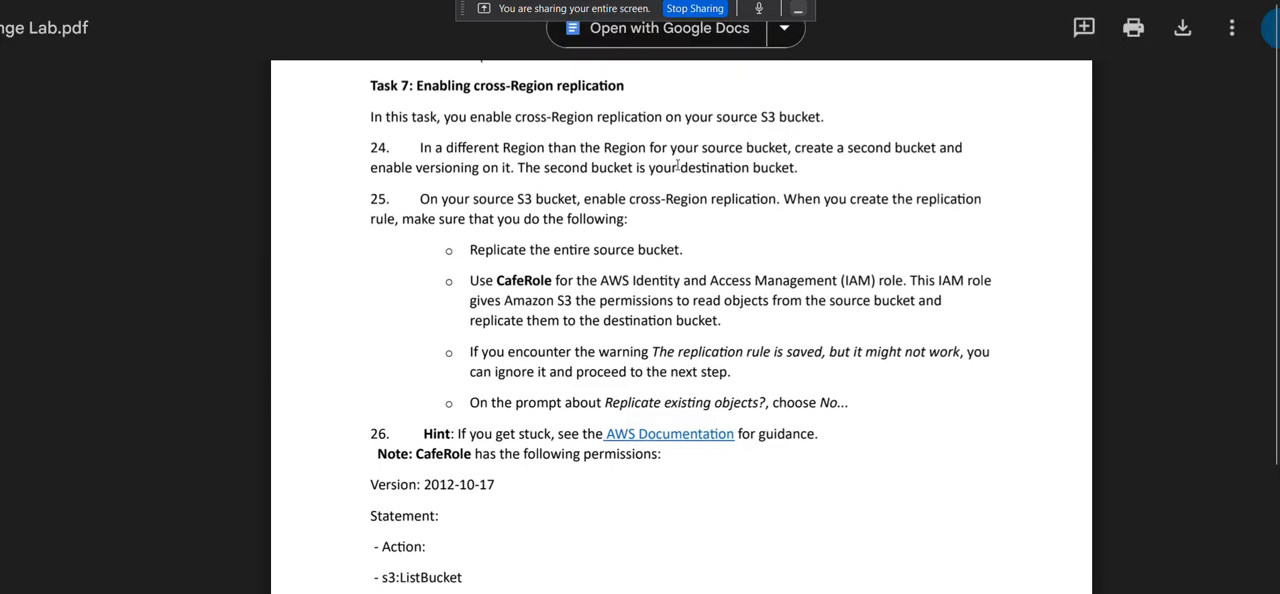
{"action": "scroll", "coordinate": [802, 146], "scroll_direction": "down", "scroll_amount": 1}
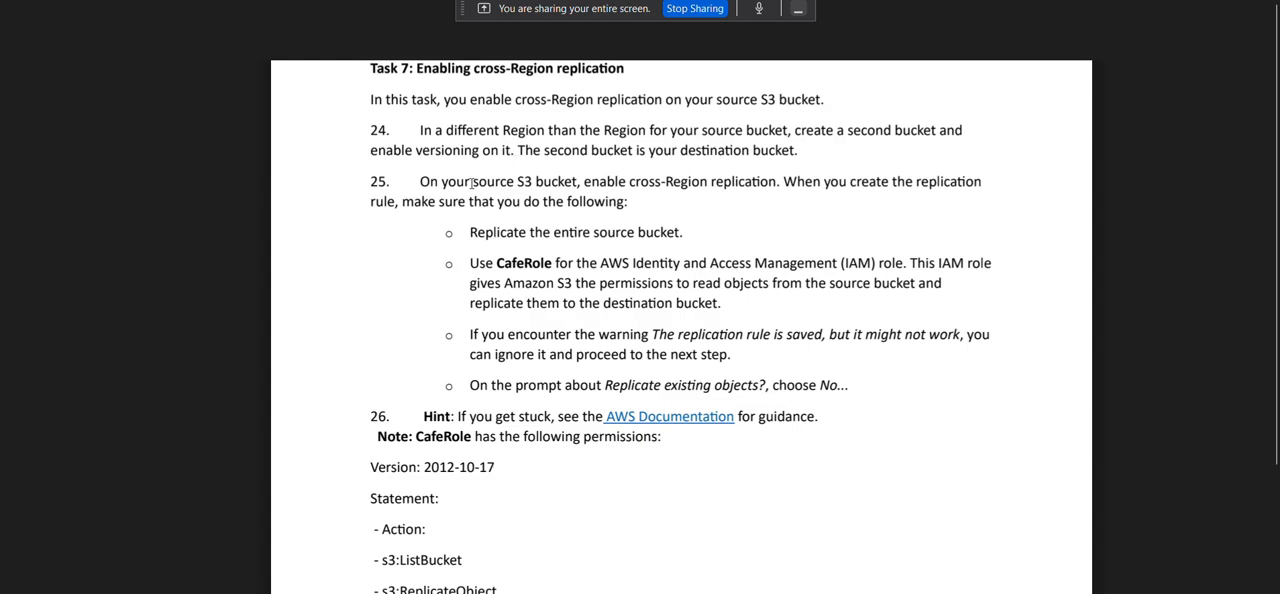
{"action": "scroll", "coordinate": [471, 183], "scroll_direction": "down", "scroll_amount": 1}
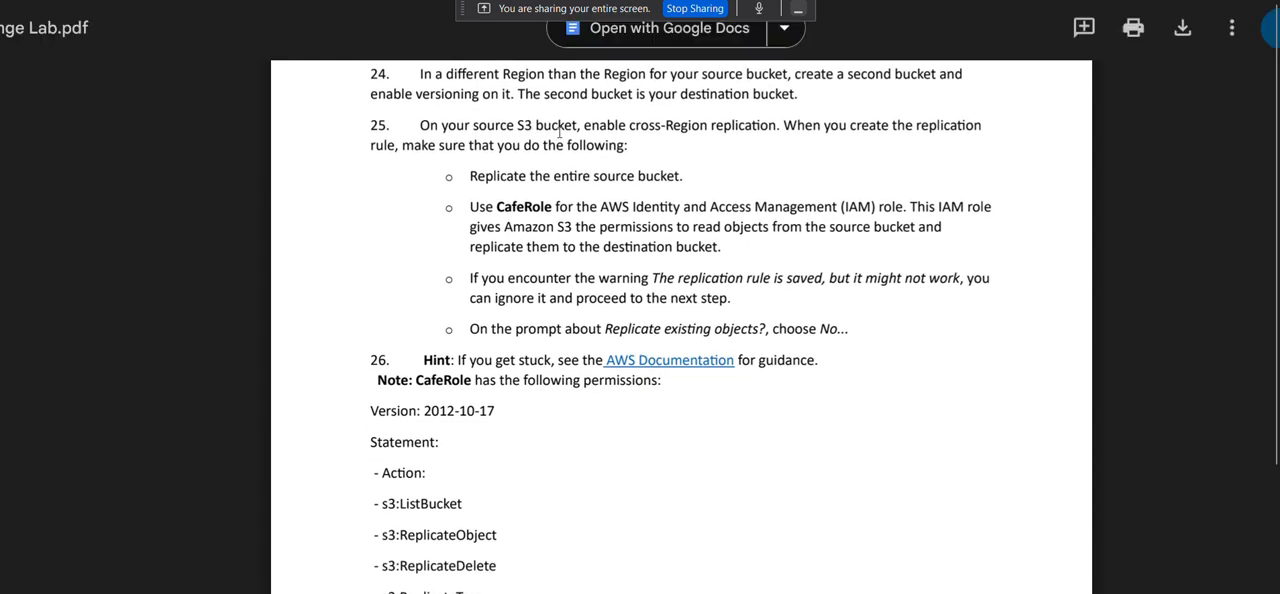
{"action": "scroll", "coordinate": [757, 129], "scroll_direction": "down", "scroll_amount": 1}
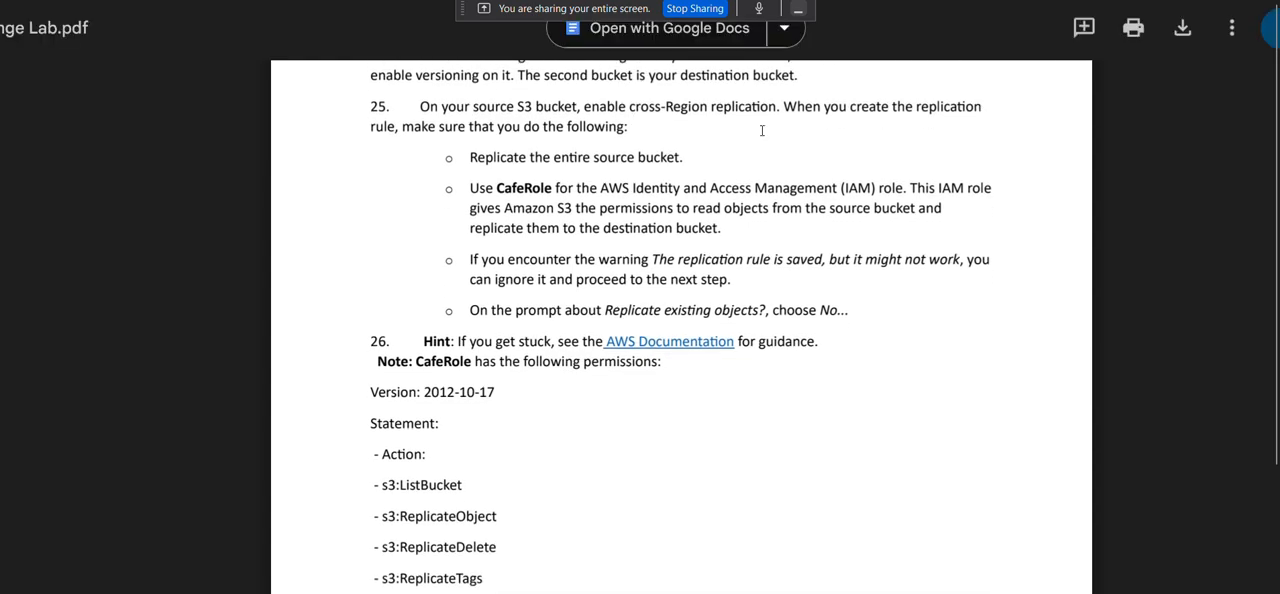
{"action": "scroll", "coordinate": [433, 141], "scroll_direction": "down", "scroll_amount": 1}
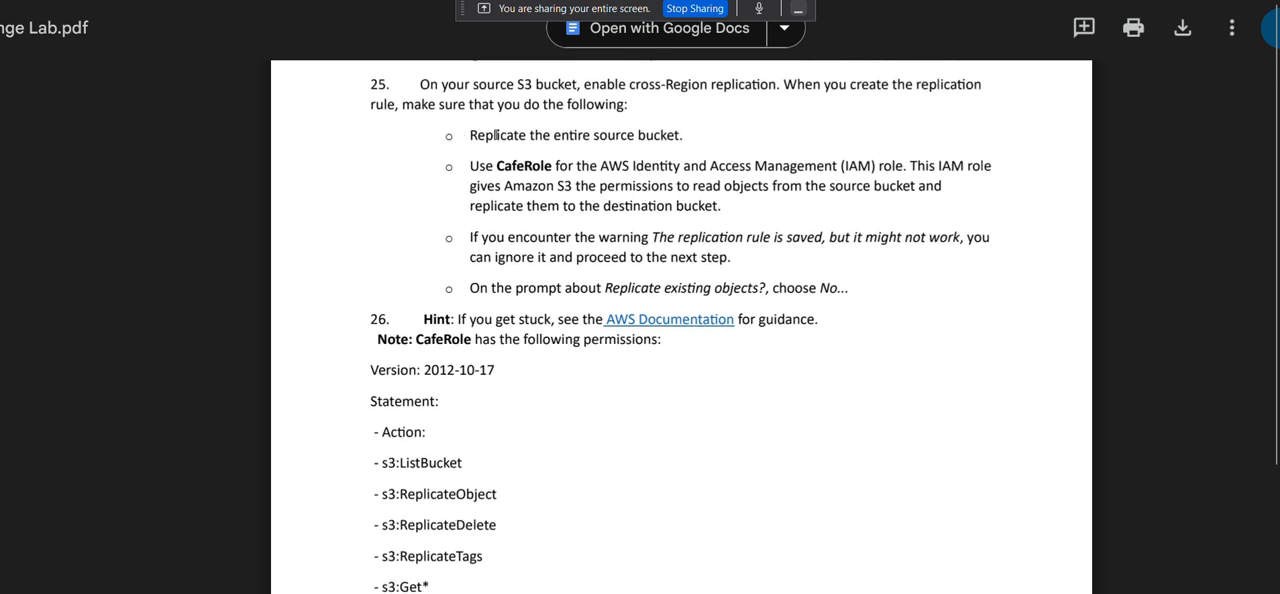
{"action": "left_click_drag", "start_coordinate": [554, 134], "coordinate": [684, 135]}
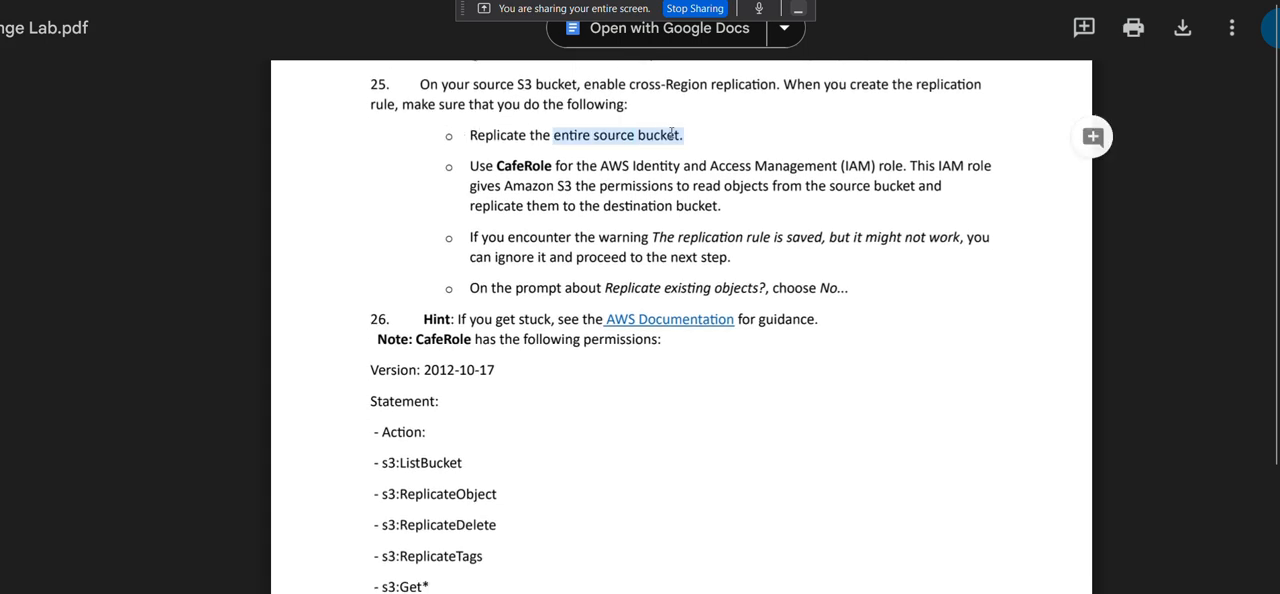
{"action": "scroll", "coordinate": [467, 172], "scroll_direction": "down", "scroll_amount": 1}
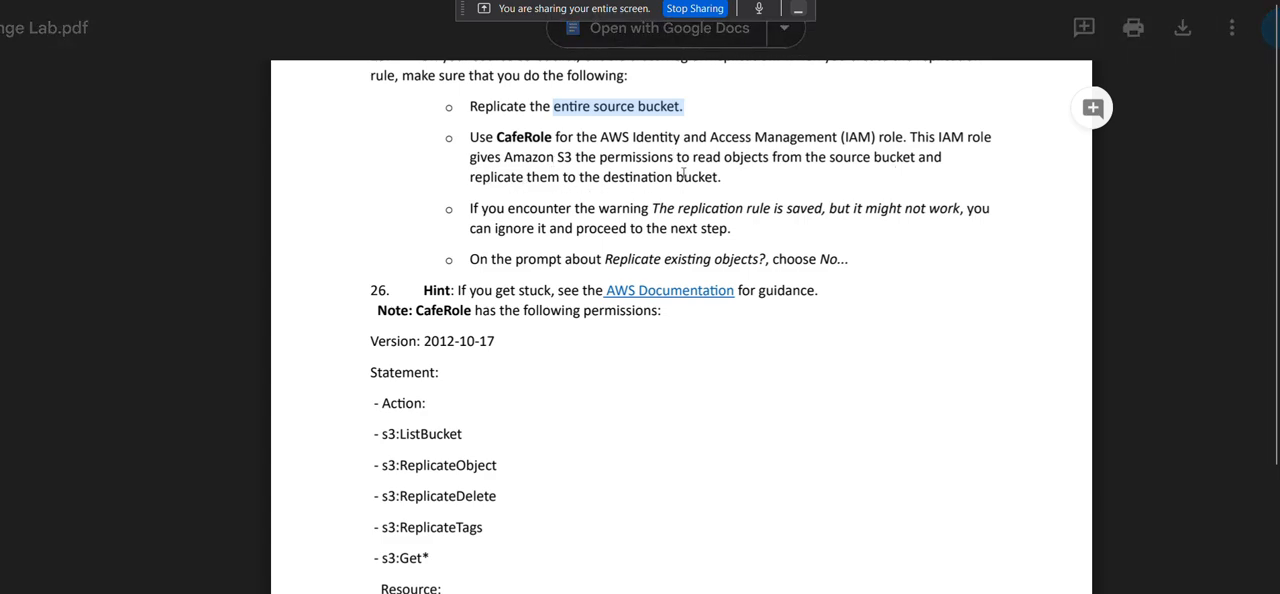
{"action": "scroll", "coordinate": [620, 166], "scroll_direction": "down", "scroll_amount": 1}
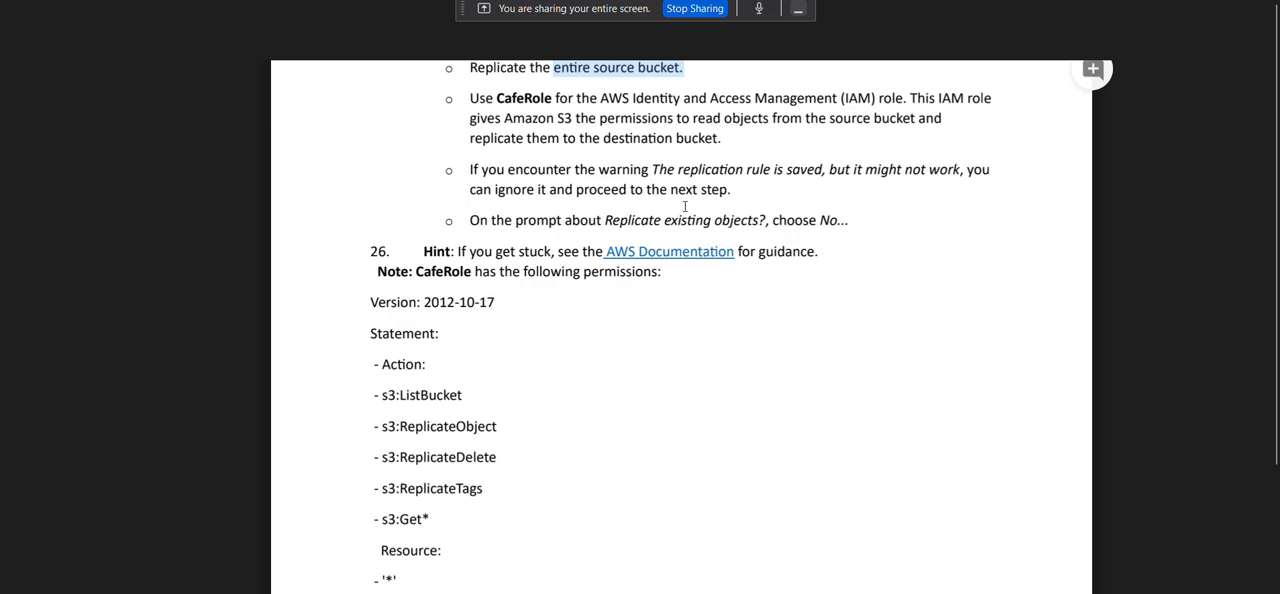
Skim the CafeRole permissions, the replication checks, Questions 3 and 4 and the submission instructions, and return to the start of Task 7.
{"action": "scroll", "coordinate": [685, 207], "scroll_direction": "down", "scroll_amount": 2}
{"action": "scroll", "coordinate": [685, 207], "scroll_direction": "down", "scroll_amount": 10}
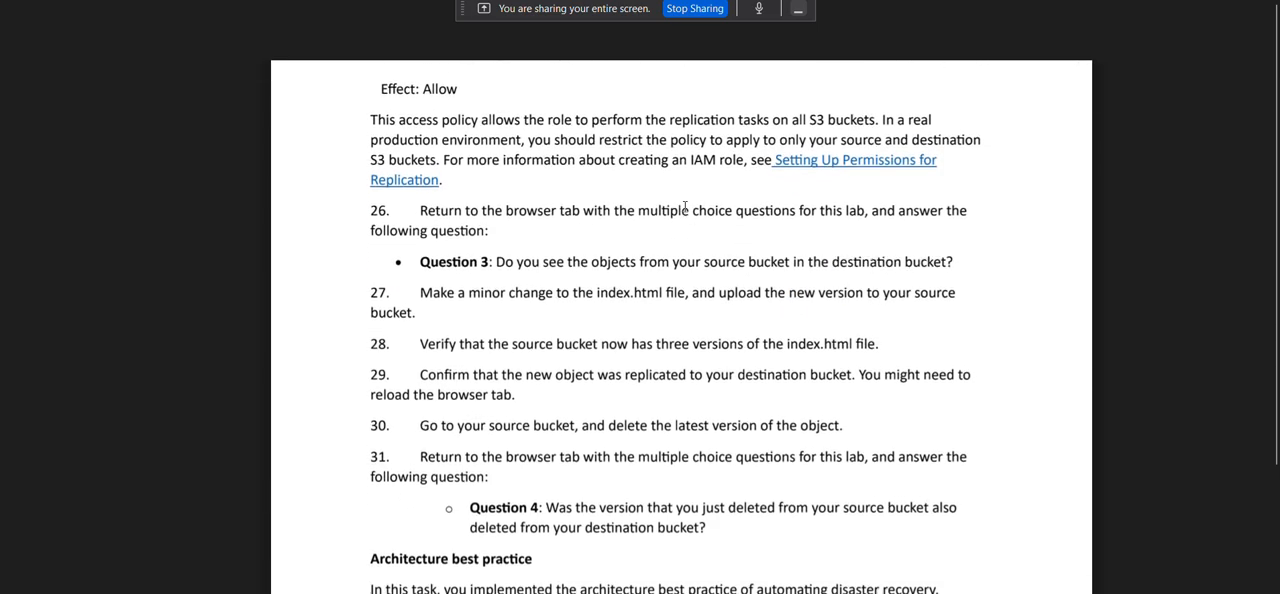
{"action": "scroll", "coordinate": [685, 207], "scroll_direction": "up", "scroll_amount": 1}
{"action": "scroll", "coordinate": [685, 207], "scroll_direction": "down", "scroll_amount": 7}
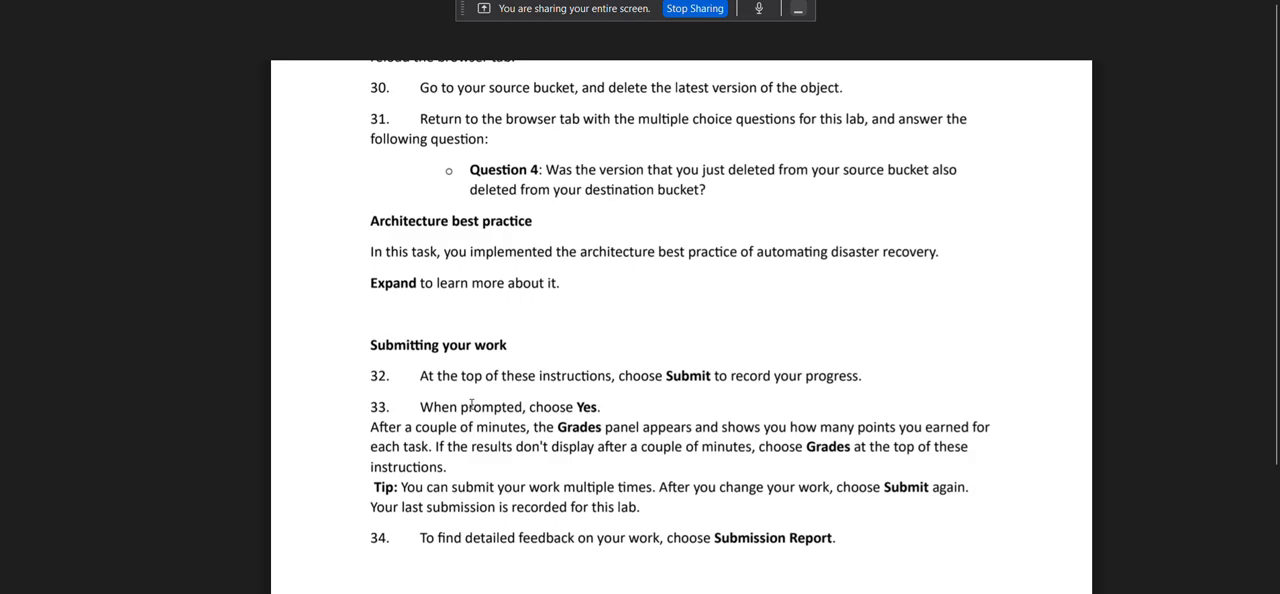
{"action": "scroll", "coordinate": [610, 206], "scroll_direction": "down", "scroll_amount": 10}
{"action": "scroll", "coordinate": [678, 383], "scroll_direction": "up", "scroll_amount": 5}
{"action": "scroll", "coordinate": [678, 383], "scroll_direction": "up", "scroll_amount": 15}
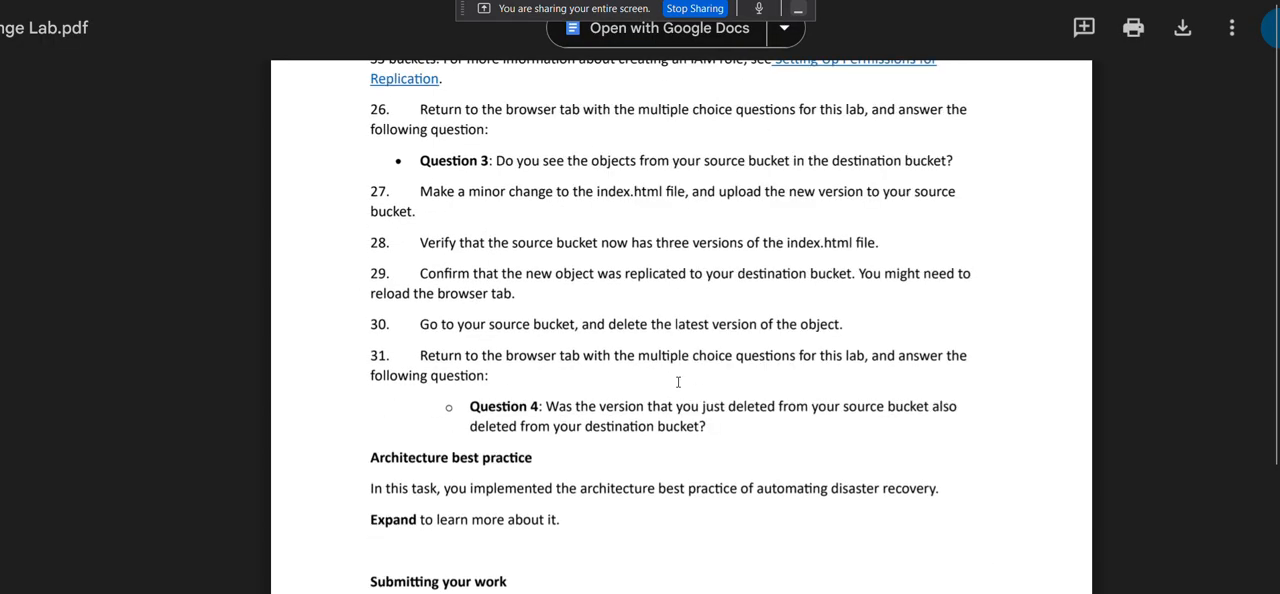
{"action": "scroll", "coordinate": [678, 383], "scroll_direction": "down", "scroll_amount": 2}
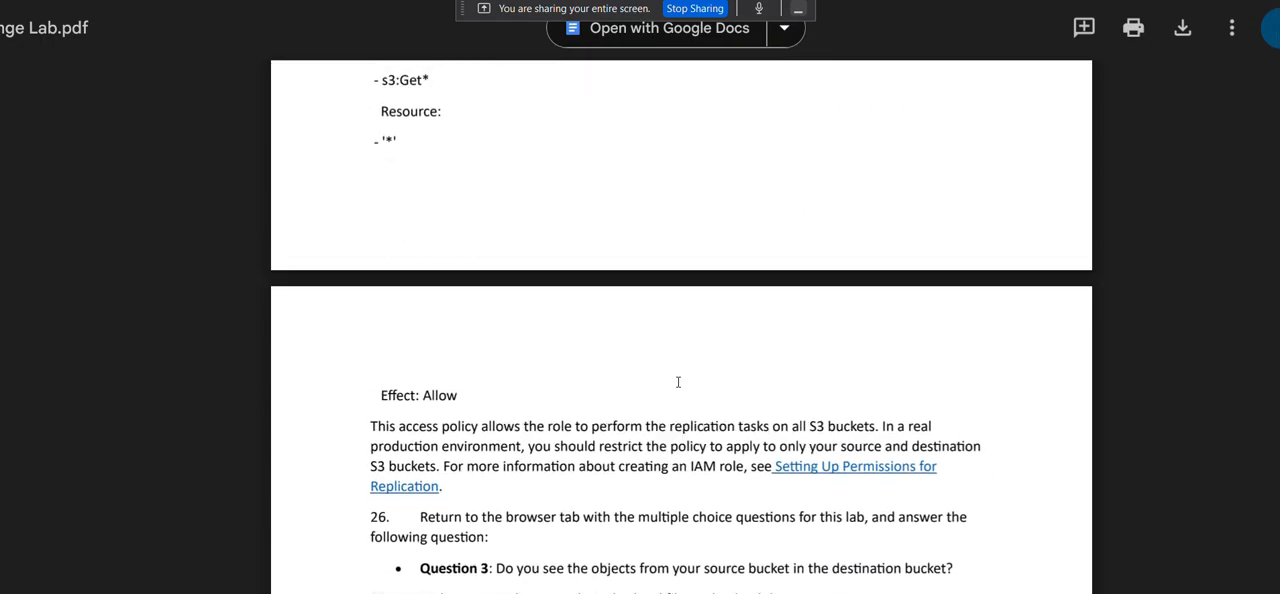
{"action": "scroll", "coordinate": [678, 383], "scroll_direction": "up", "scroll_amount": 17}
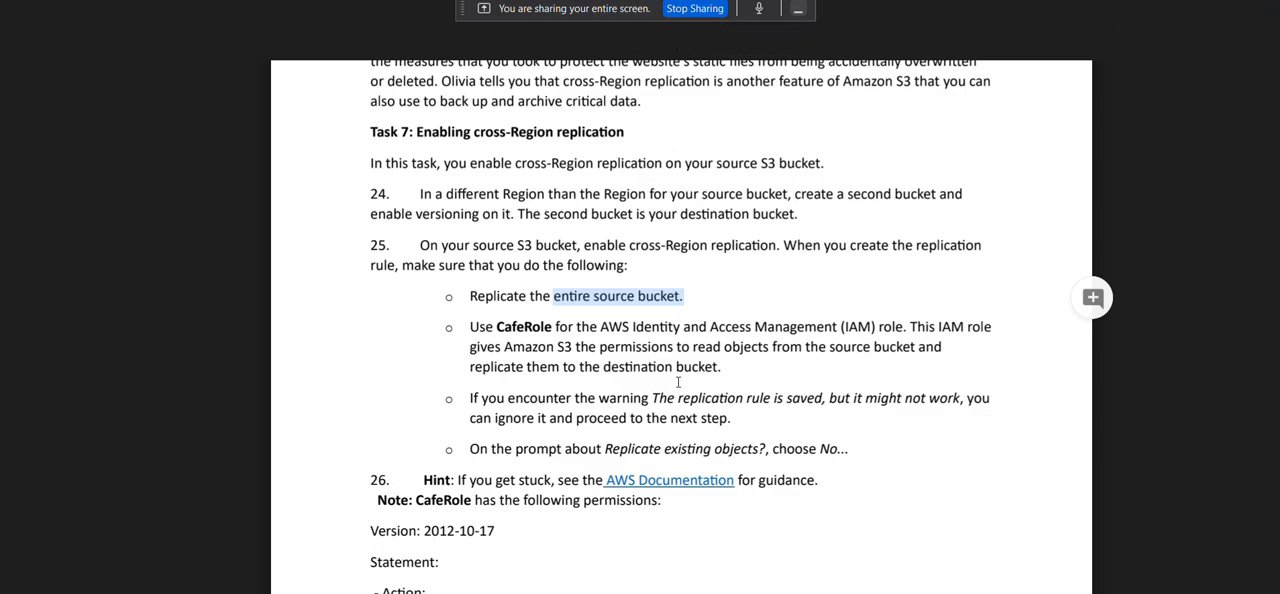
Switch to the AWS S3 console, go to the bucket list and change the Region to Africa (Cape Town) af-south-1.
{"action": "key", "text": "alt+Tab"}
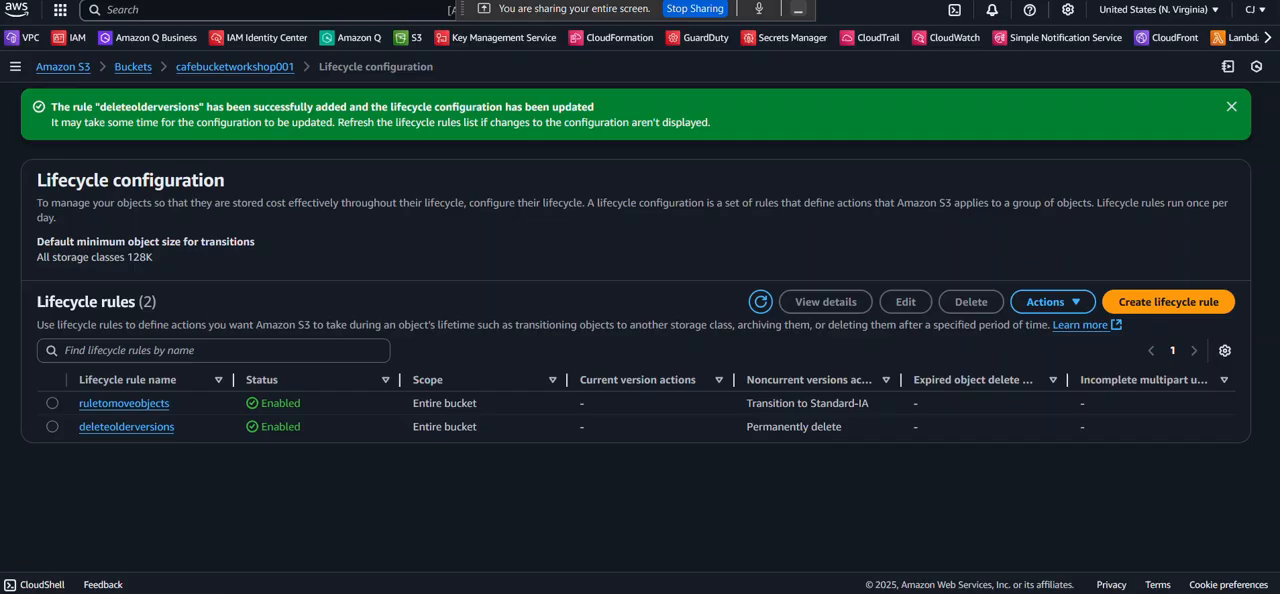
{"action": "left_click", "coordinate": [131, 67]}
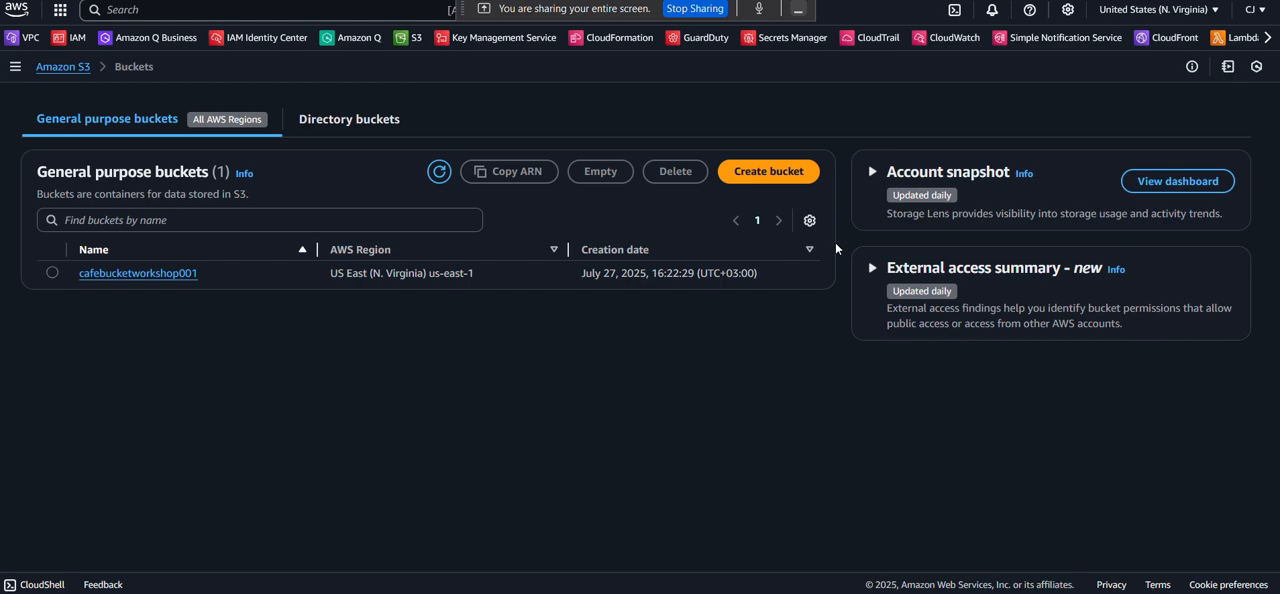
{"action": "left_click", "coordinate": [1158, 12]}
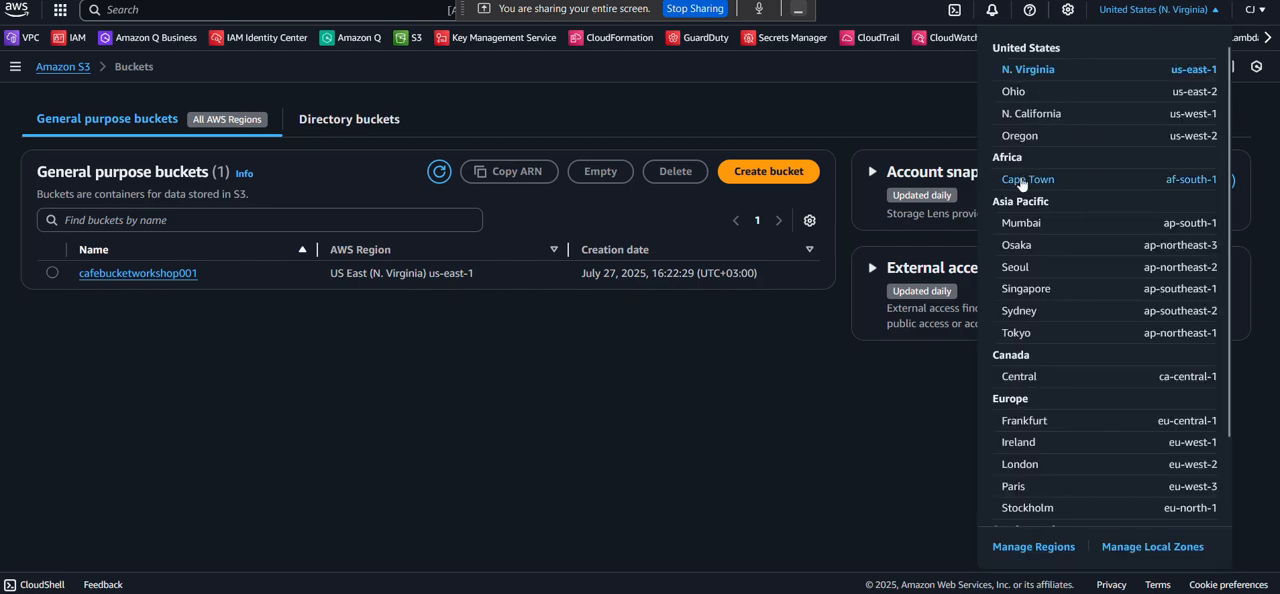
{"action": "left_click", "coordinate": [1021, 182]}
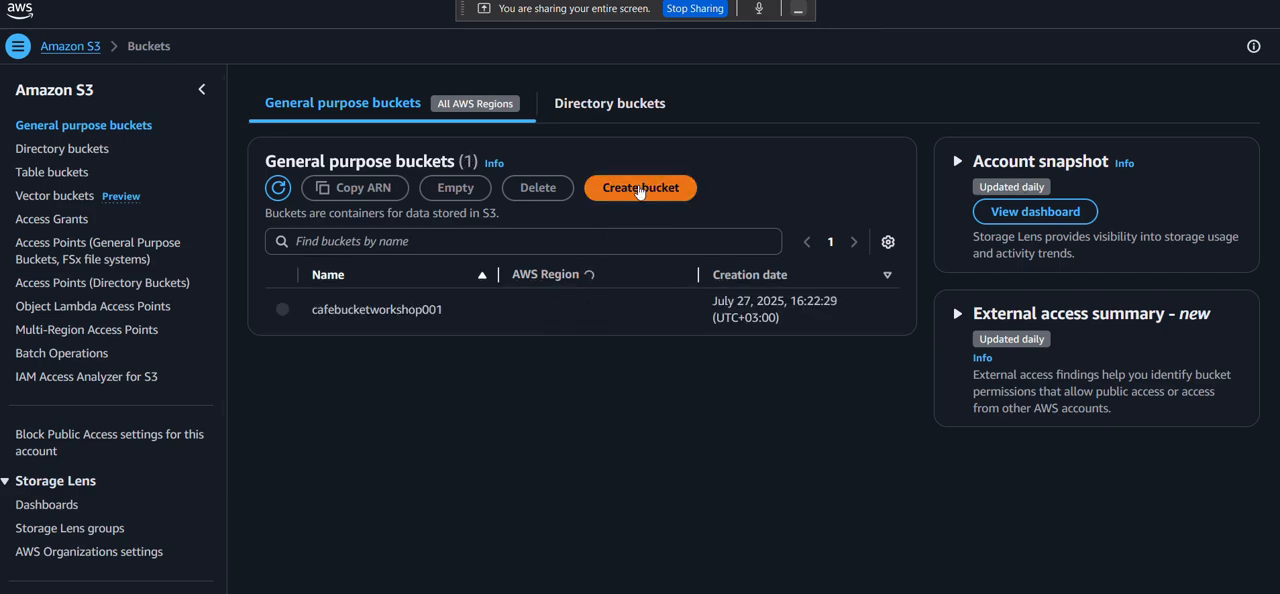
Start creating a destination bucket in the Cape Town Region and name it cafebucketworshop002.
{"action": "left_click", "coordinate": [640, 188]}
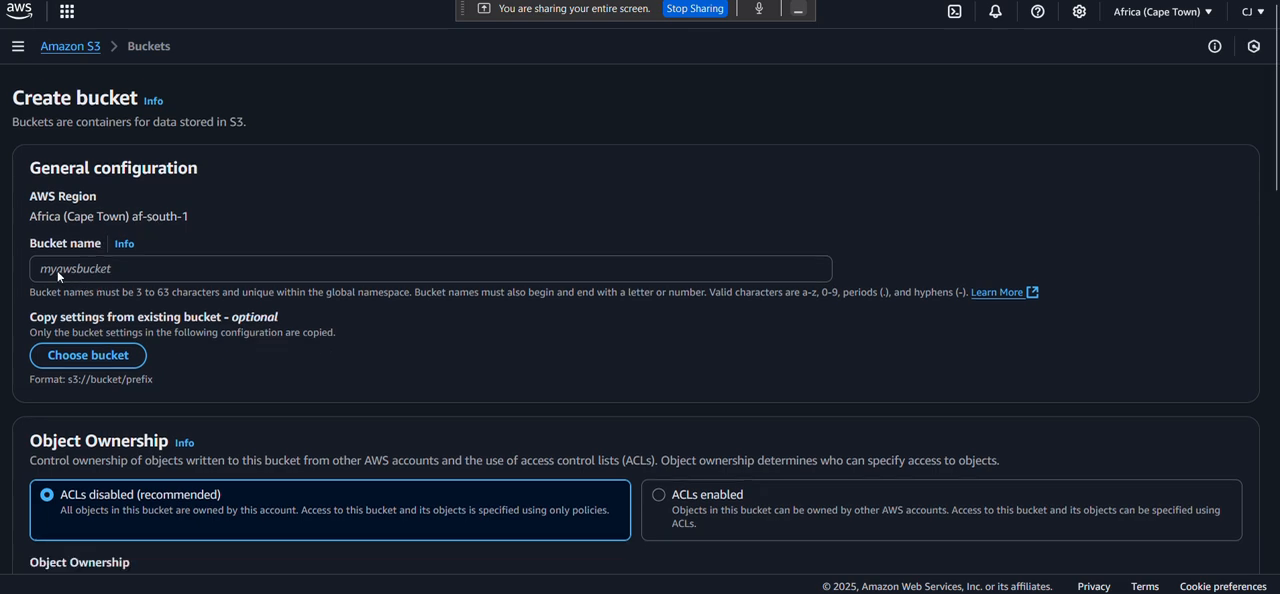
{"action": "left_click", "coordinate": [74, 268]}
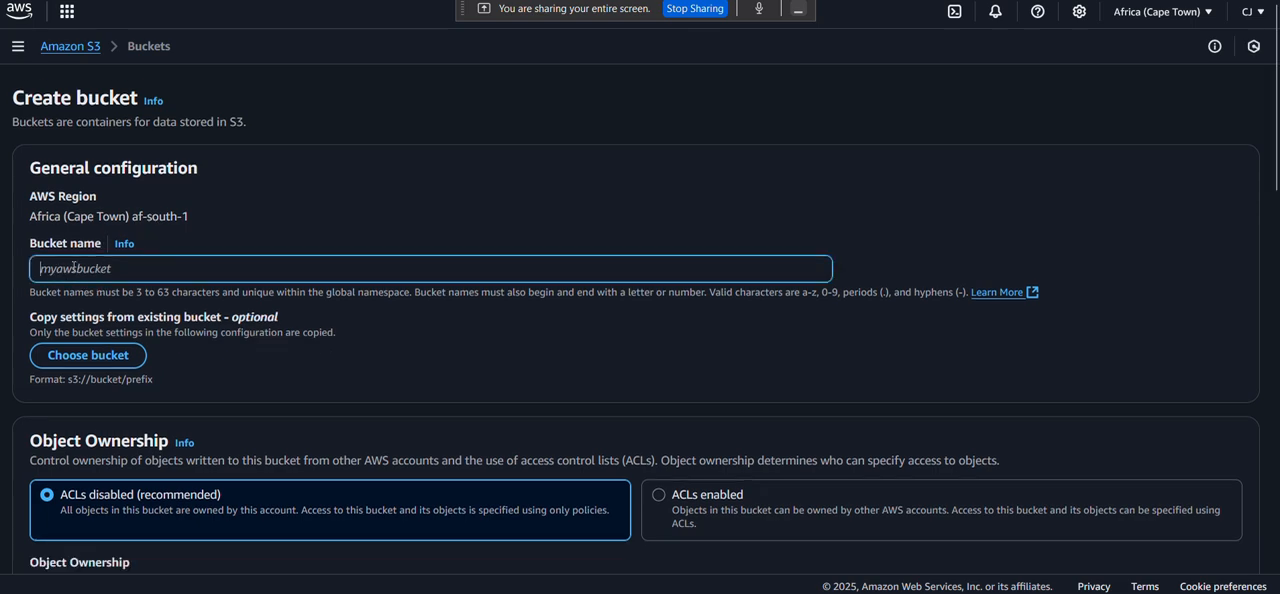
{"action": "type", "text": "cafebucke"}
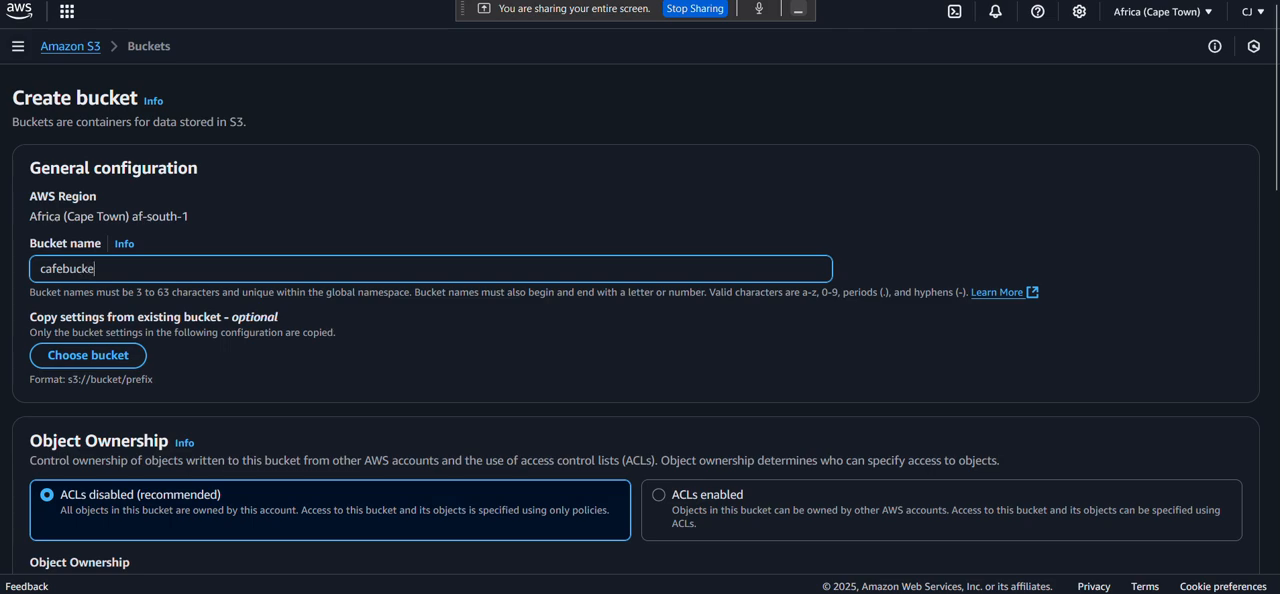
{"action": "type", "text": "twors"}
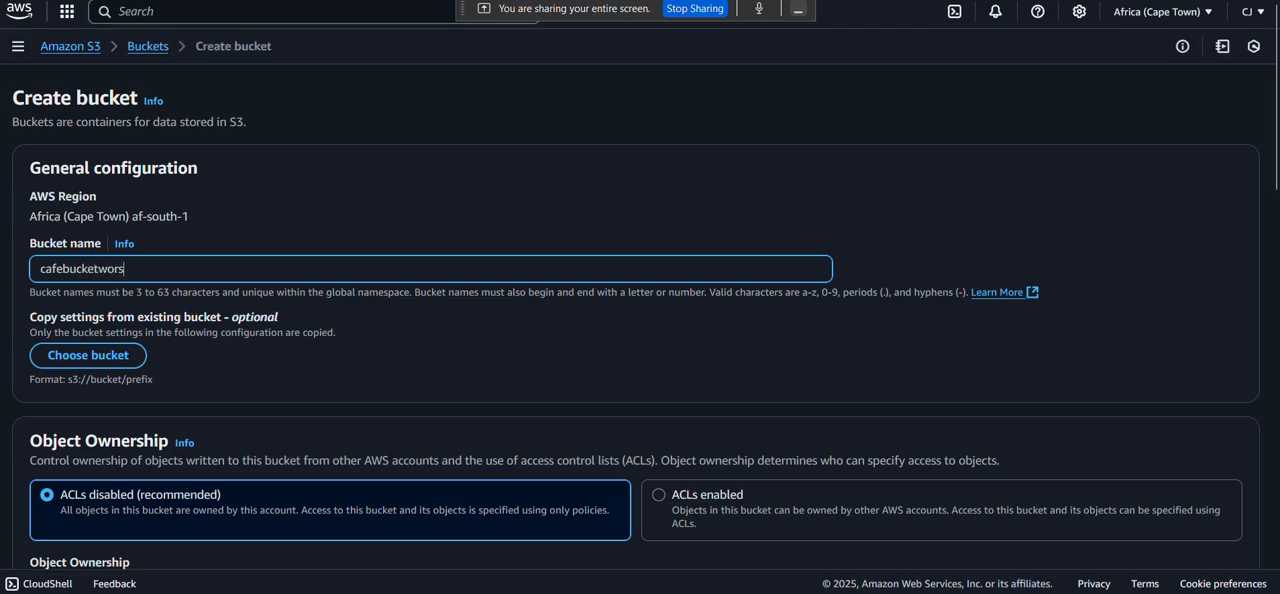
{"action": "type", "text": "hop002"}
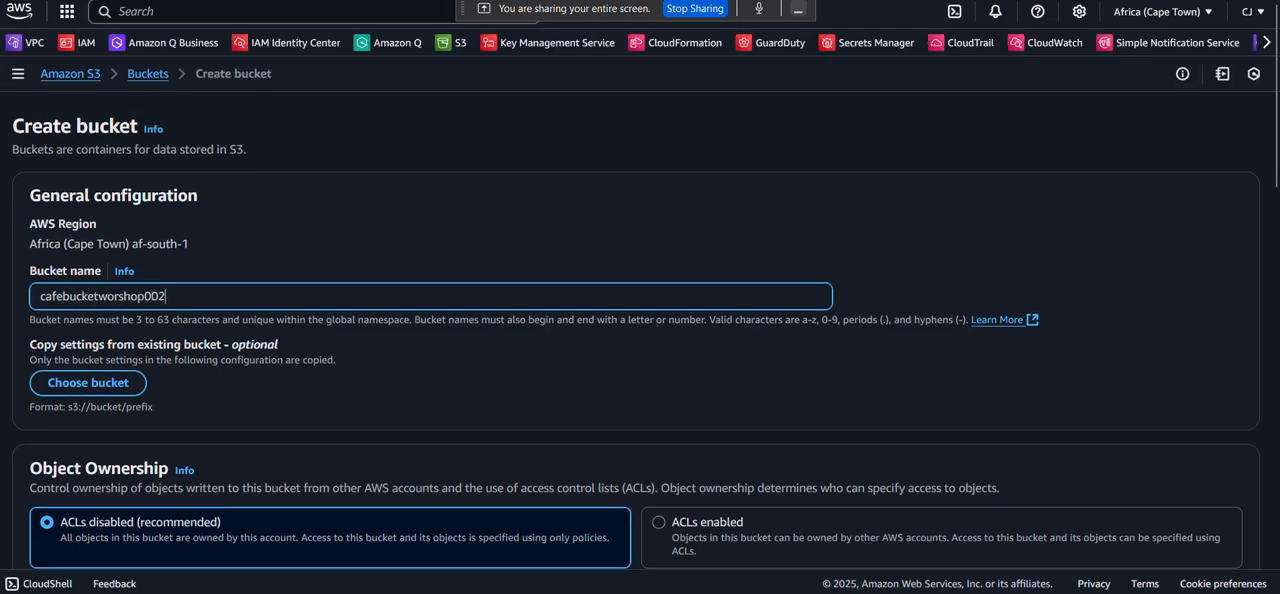
Enable versioning on the new bucket, keep the other default settings, create it and dismiss the notification.
{"action": "scroll", "coordinate": [91, 370], "scroll_direction": "down", "scroll_amount": 3}
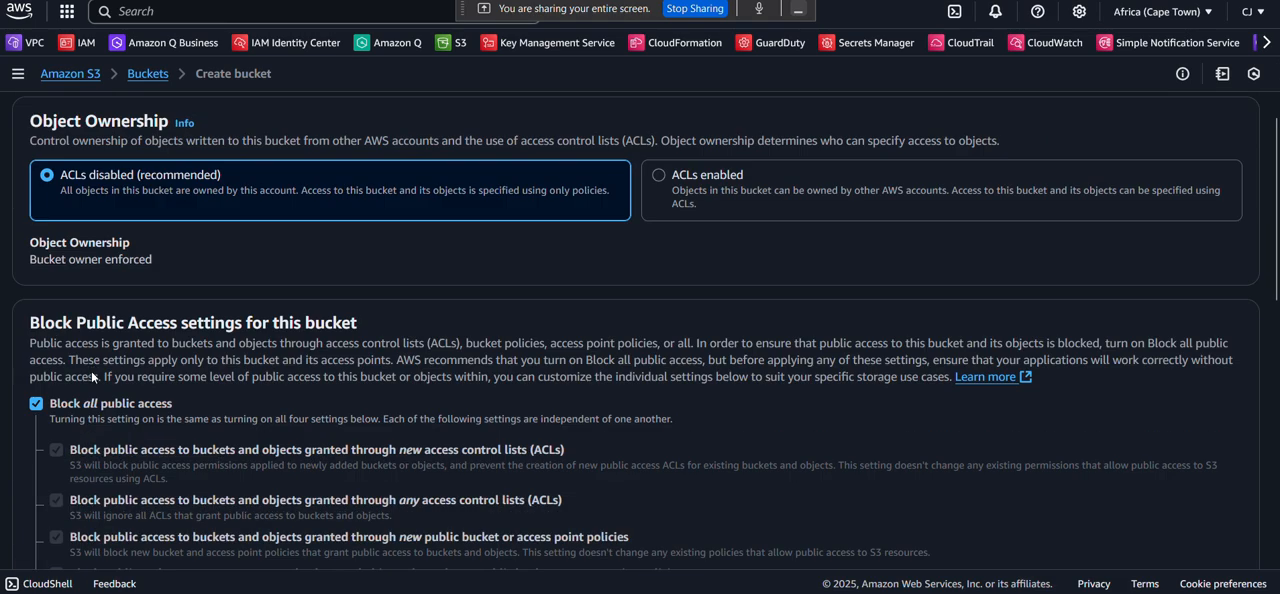
{"action": "scroll", "coordinate": [91, 370], "scroll_direction": "down", "scroll_amount": 5}
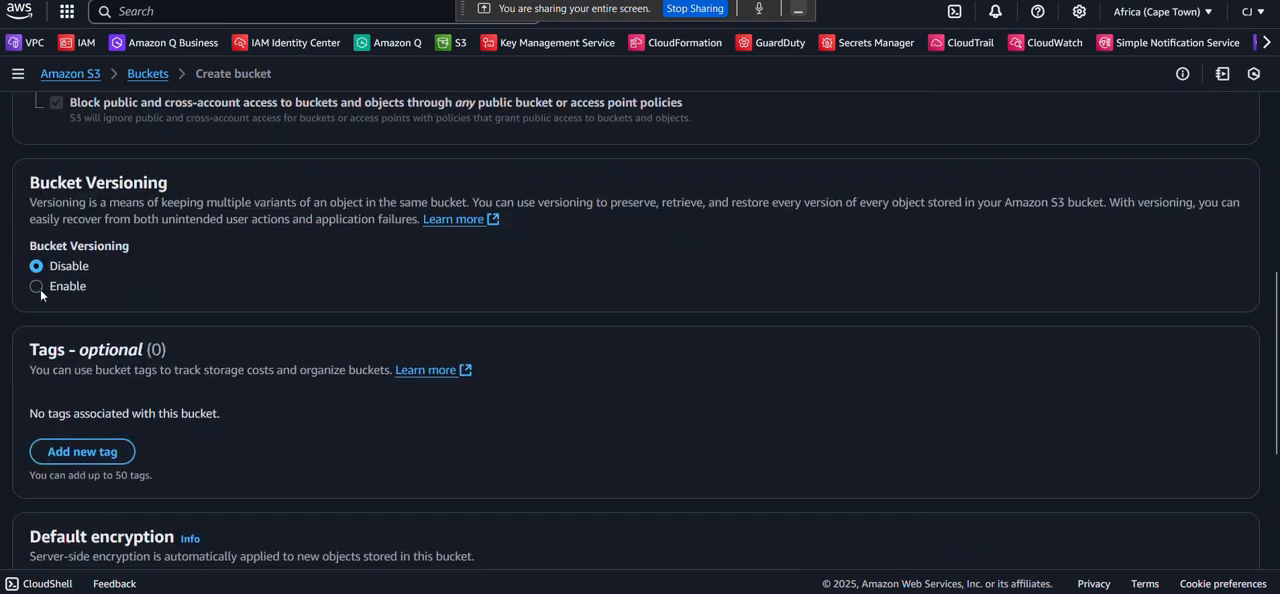
{"action": "left_click", "coordinate": [40, 288]}
{"action": "scroll", "coordinate": [225, 366], "scroll_direction": "down", "scroll_amount": 4}
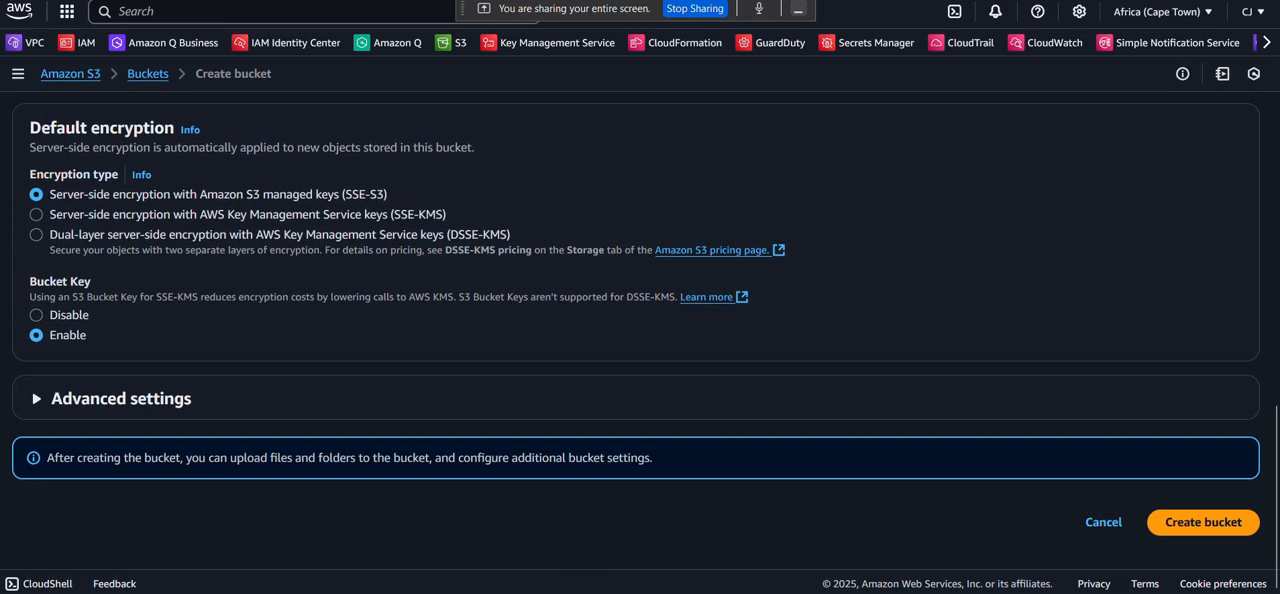
{"action": "left_click", "coordinate": [1221, 523]}
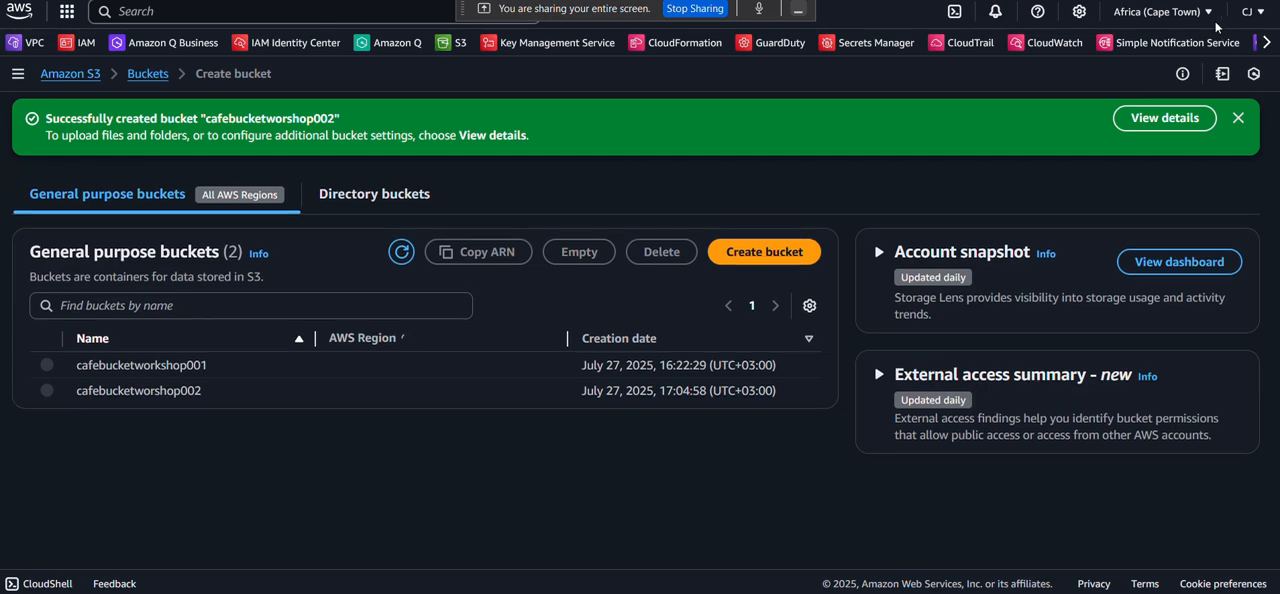
{"action": "left_click", "coordinate": [1238, 119]}
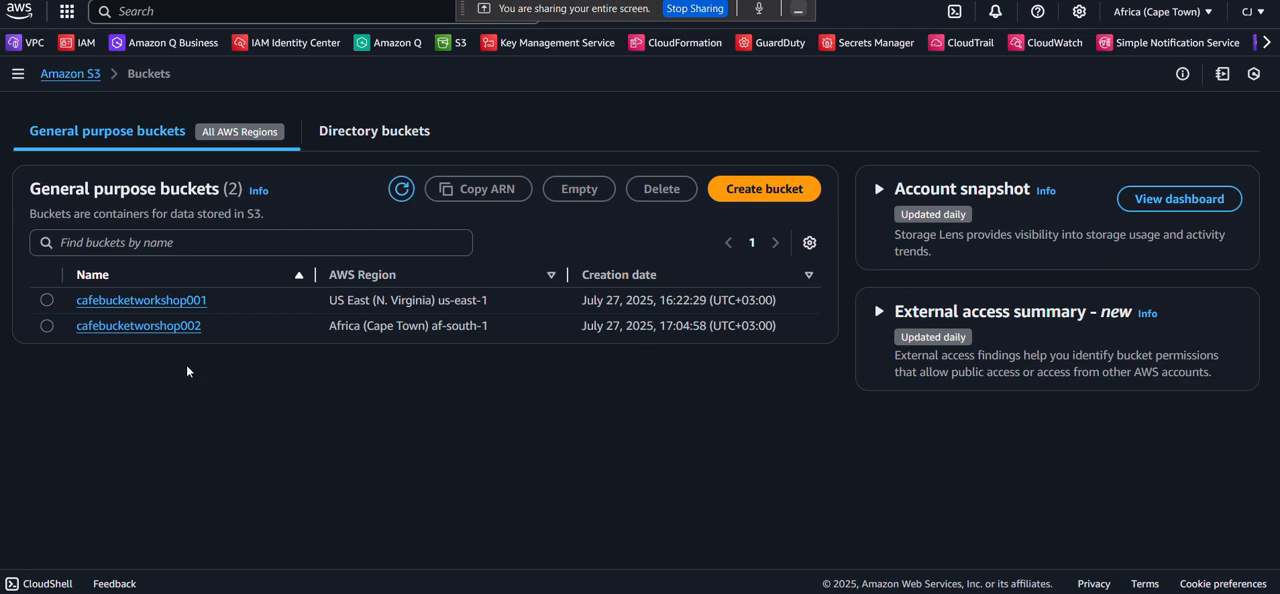
Open the source bucket cafebucketworkshop001 and go to the replication rules in its management settings.
{"action": "left_click", "coordinate": [178, 312]}
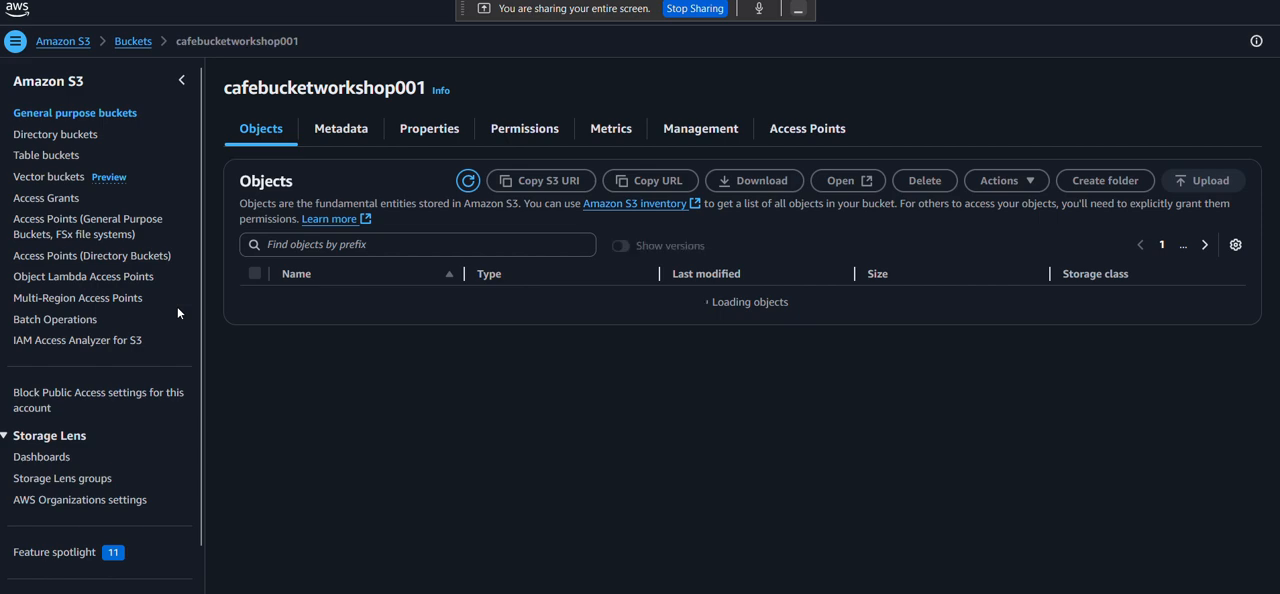
{"action": "left_click", "coordinate": [716, 131]}
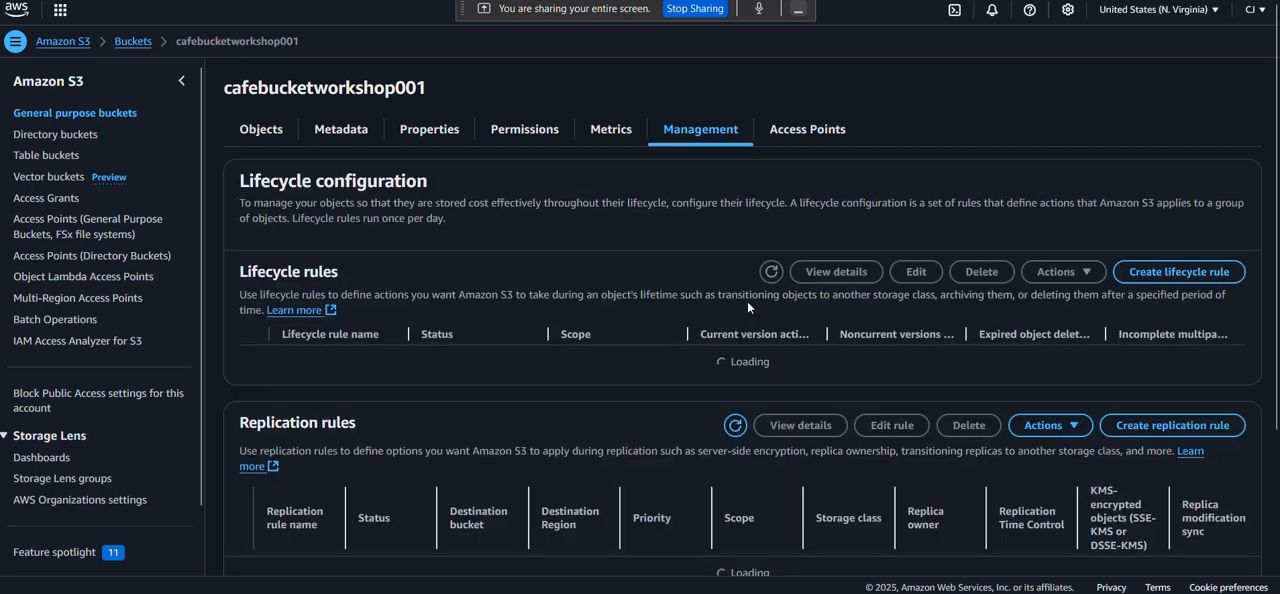
{"action": "scroll", "coordinate": [747, 301], "scroll_direction": "down", "scroll_amount": 2}
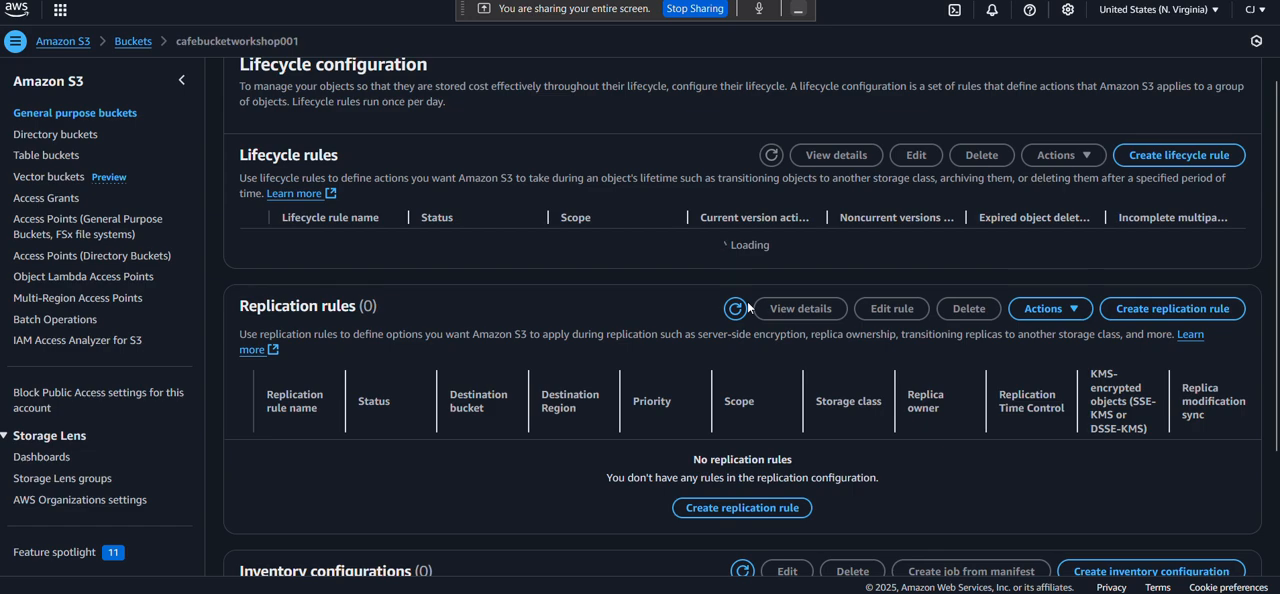
{"action": "scroll", "coordinate": [747, 306], "scroll_direction": "down", "scroll_amount": 2}
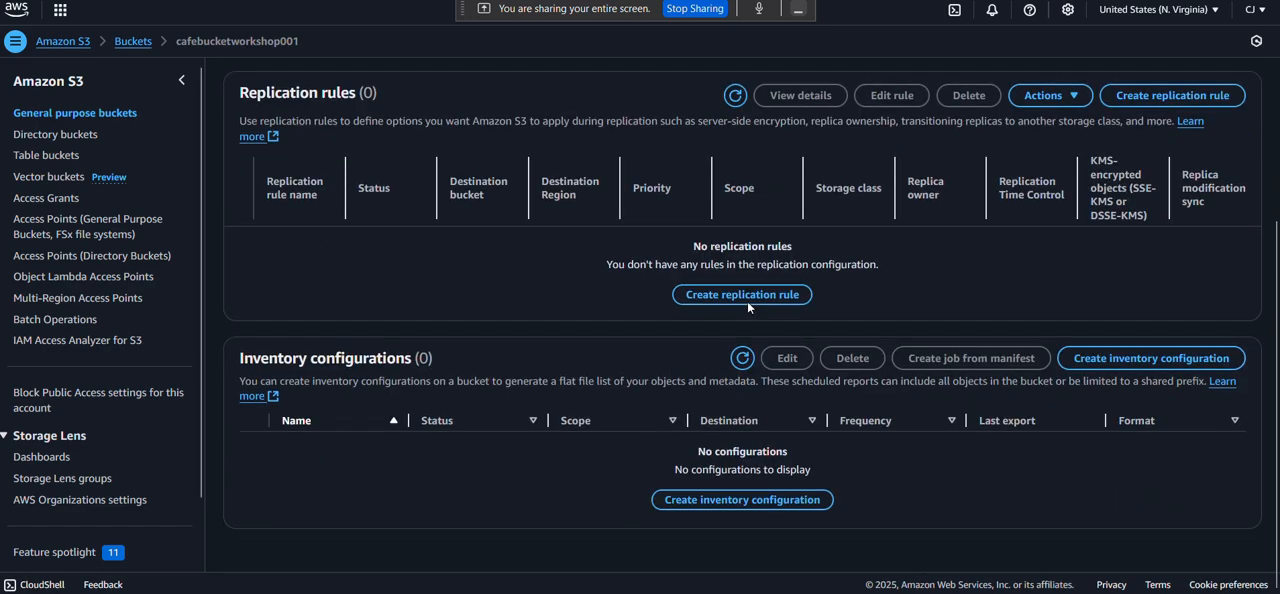
{"action": "scroll", "coordinate": [700, 305], "scroll_direction": "up", "scroll_amount": 1}
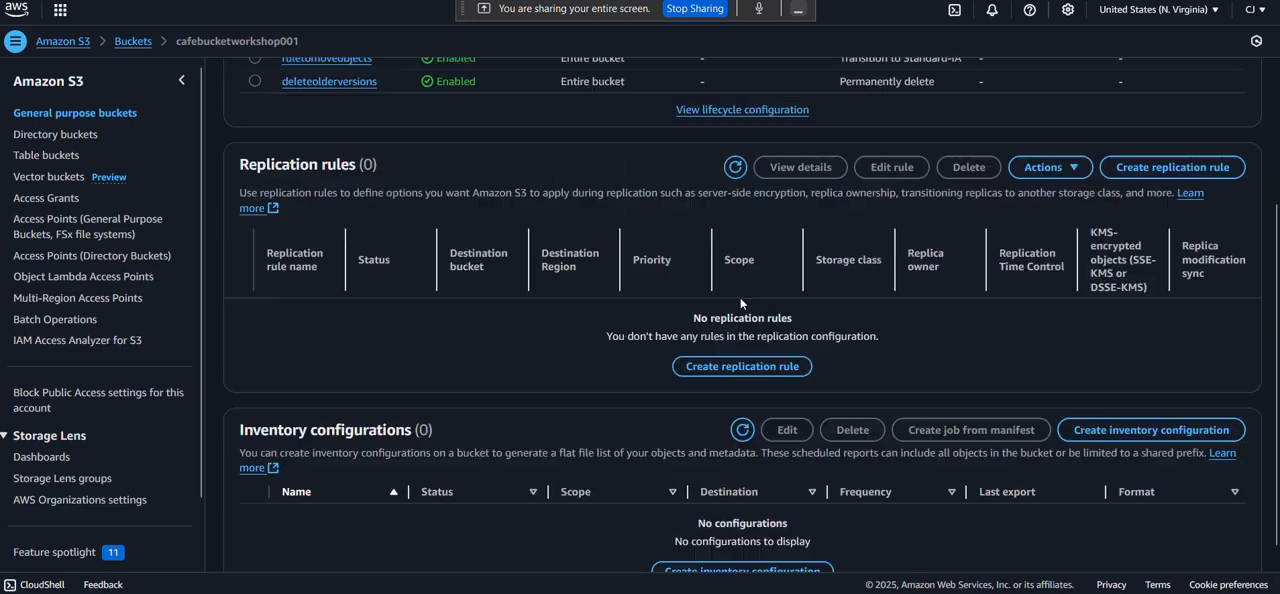
{"action": "scroll", "coordinate": [616, 313], "scroll_direction": "down", "scroll_amount": 1}
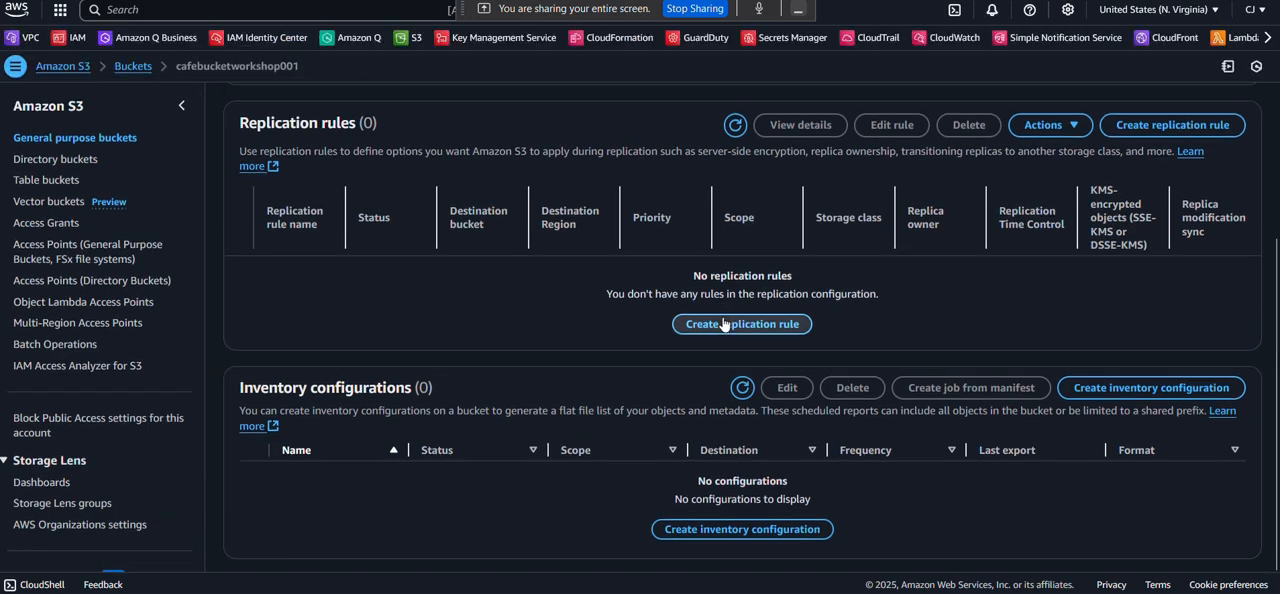
Start creating a replication rule for the source bucket and name it buckupruletosa.
{"action": "left_click", "coordinate": [722, 316]}
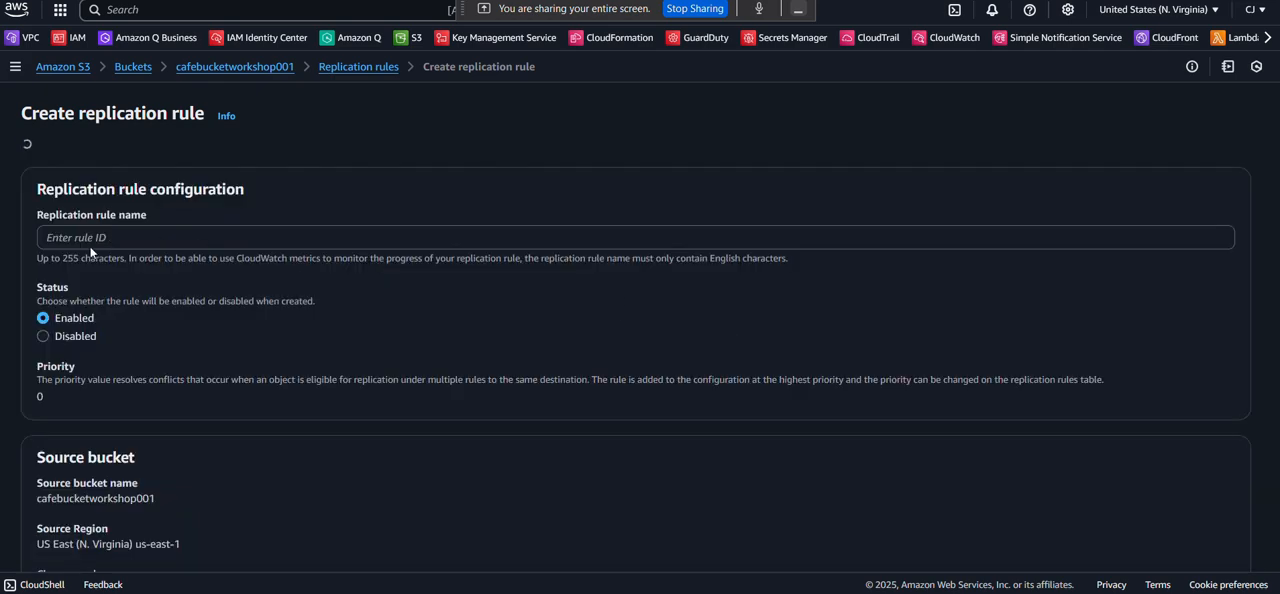
{"action": "left_click", "coordinate": [75, 212]}
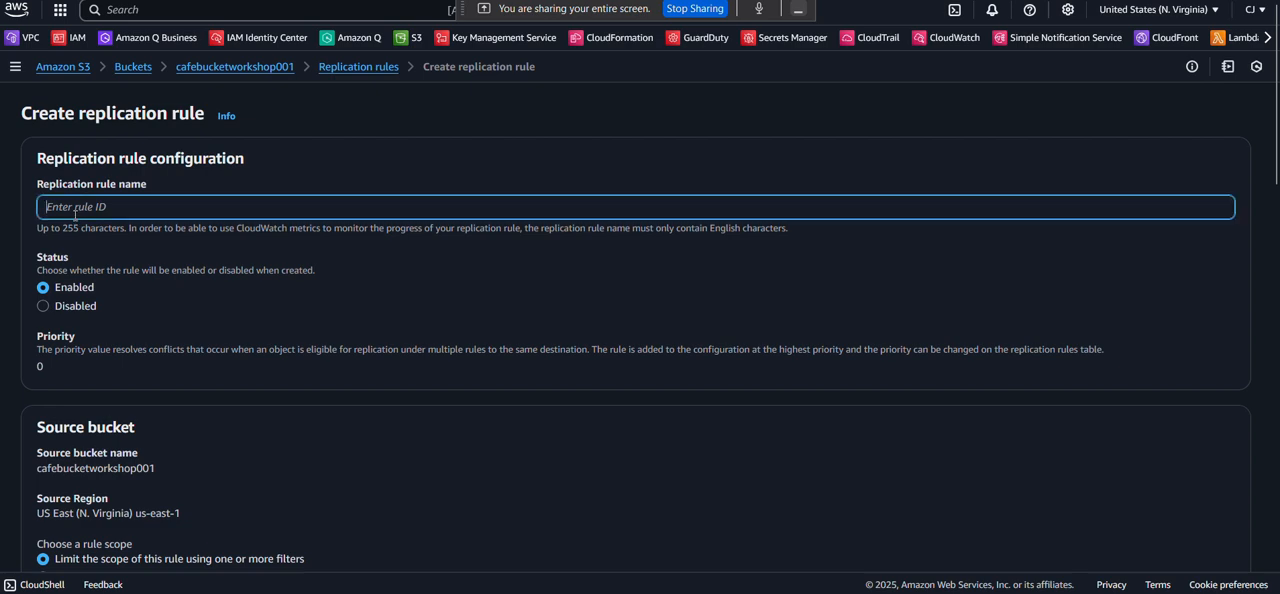
{"action": "type", "text": "buckuprulet"}
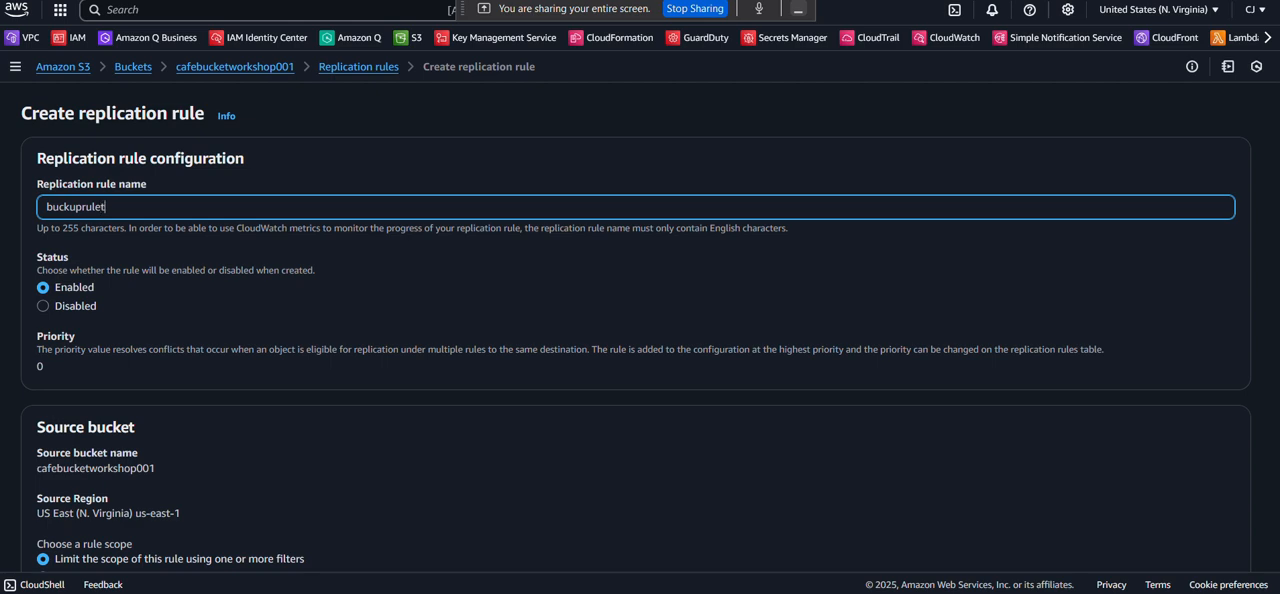
{"action": "type", "text": "osa"}
Keep the rule enabled and set its scope to apply to all objects in the bucket.
{"action": "scroll", "coordinate": [55, 290], "scroll_direction": "down", "scroll_amount": 1}
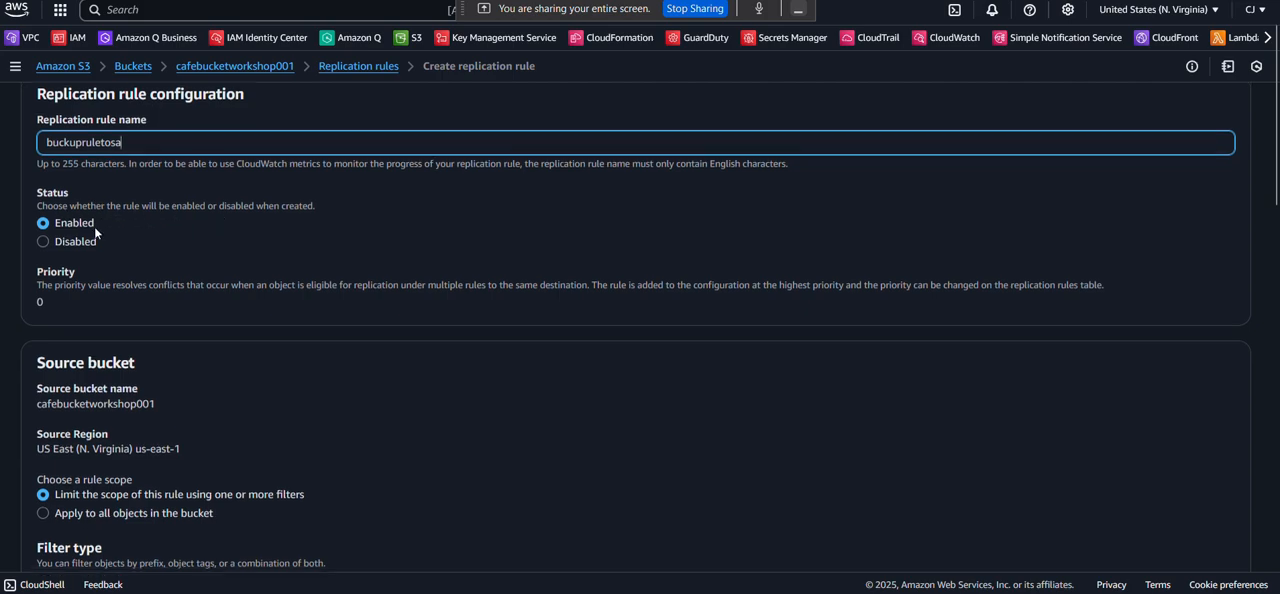
{"action": "scroll", "coordinate": [94, 226], "scroll_direction": "down", "scroll_amount": 1}
{"action": "scroll", "coordinate": [89, 197], "scroll_direction": "down", "scroll_amount": 2}
{"action": "scroll", "coordinate": [89, 197], "scroll_direction": "down", "scroll_amount": 2}
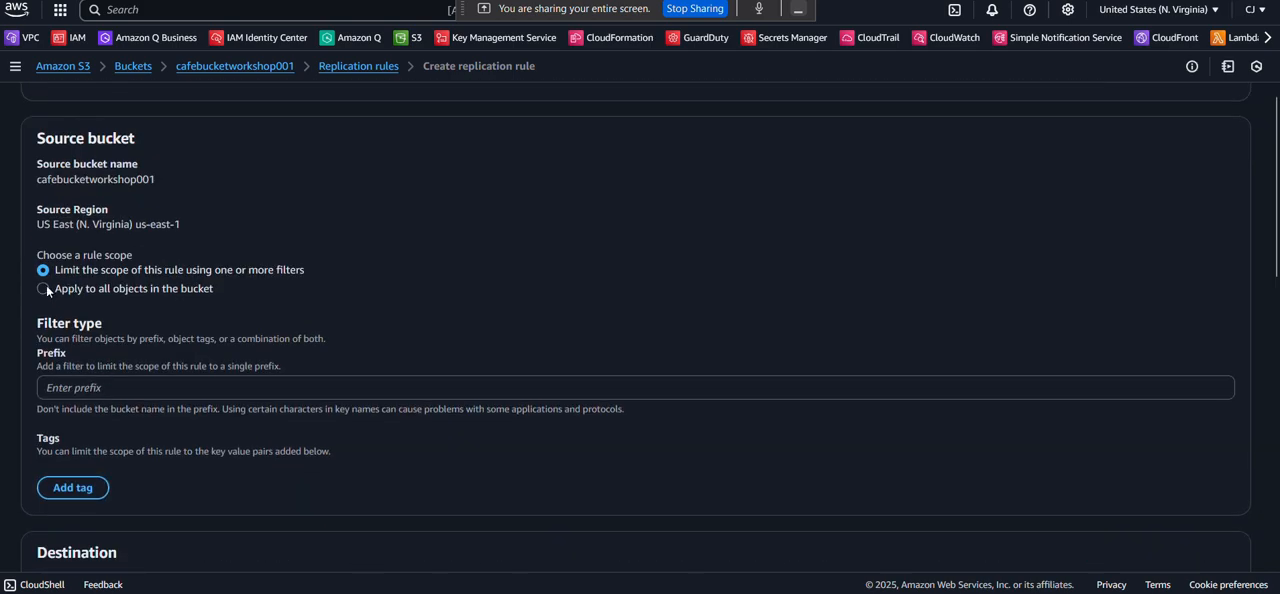
{"action": "left_click", "coordinate": [44, 288]}
Choose cafebucketworshop002 in this account as the destination bucket of the replication rule.
{"action": "scroll", "coordinate": [120, 292], "scroll_direction": "down", "scroll_amount": 1}
{"action": "scroll", "coordinate": [172, 290], "scroll_direction": "down", "scroll_amount": 3}
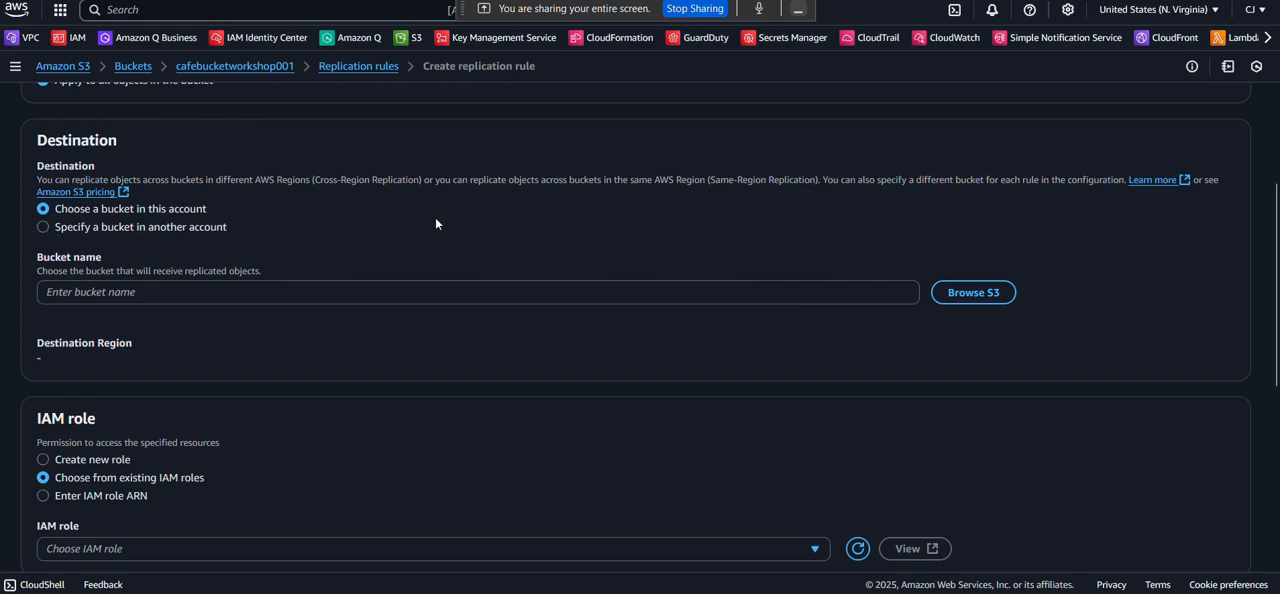
{"action": "left_click", "coordinate": [965, 293]}
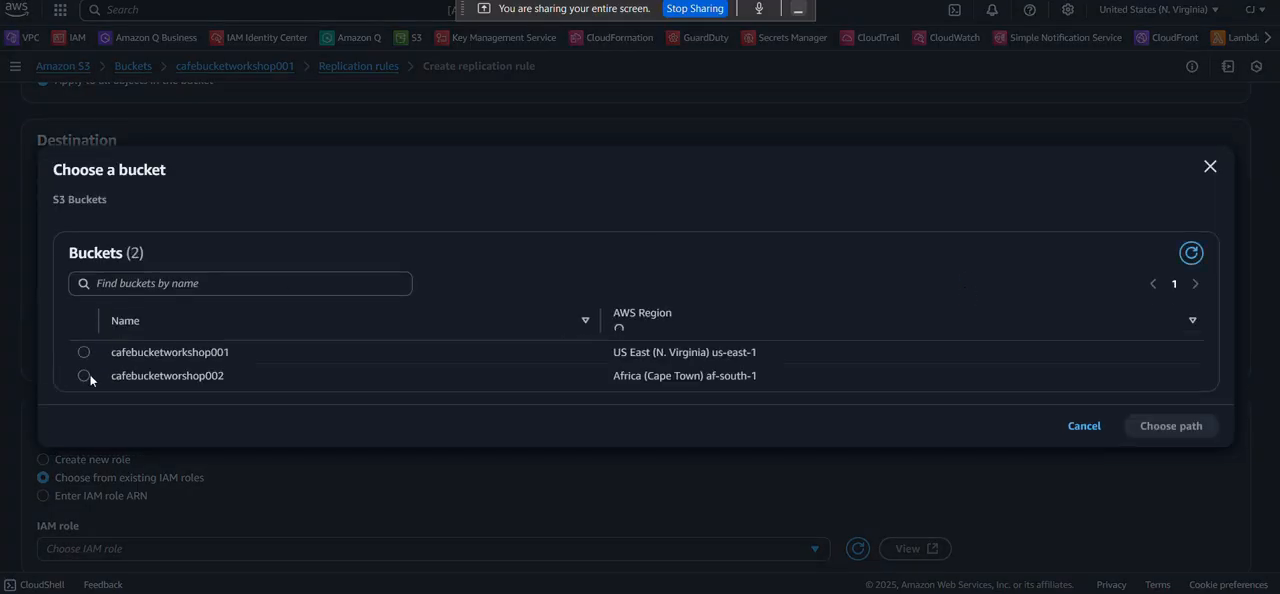
{"action": "left_click", "coordinate": [88, 374]}
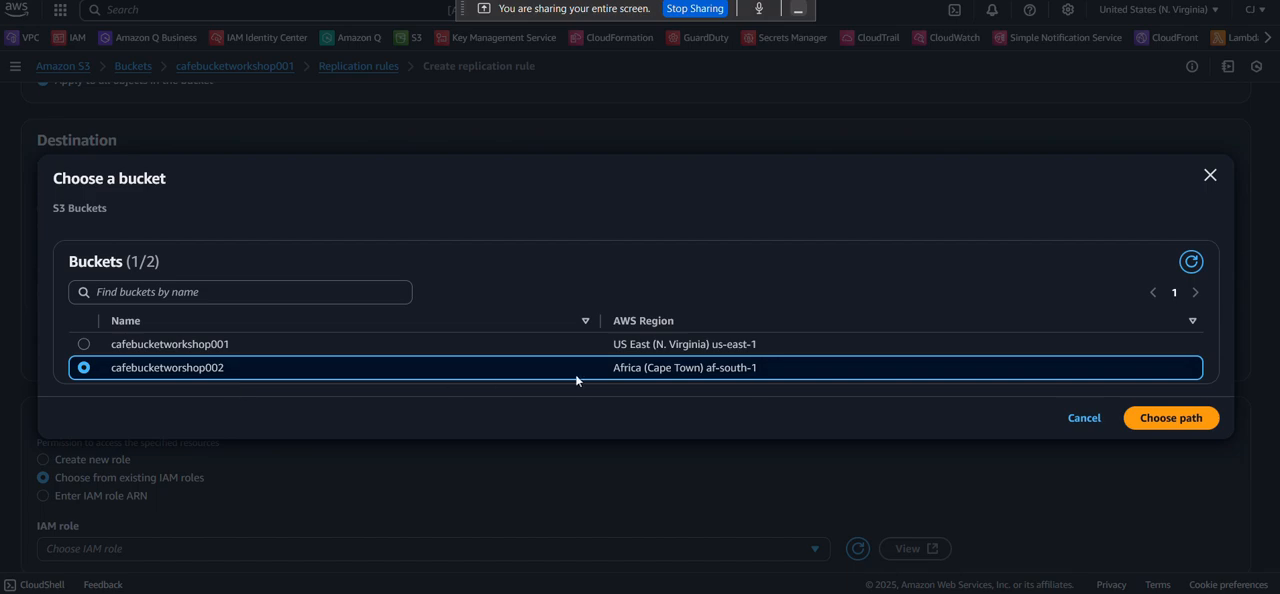
{"action": "left_click", "coordinate": [1161, 409]}
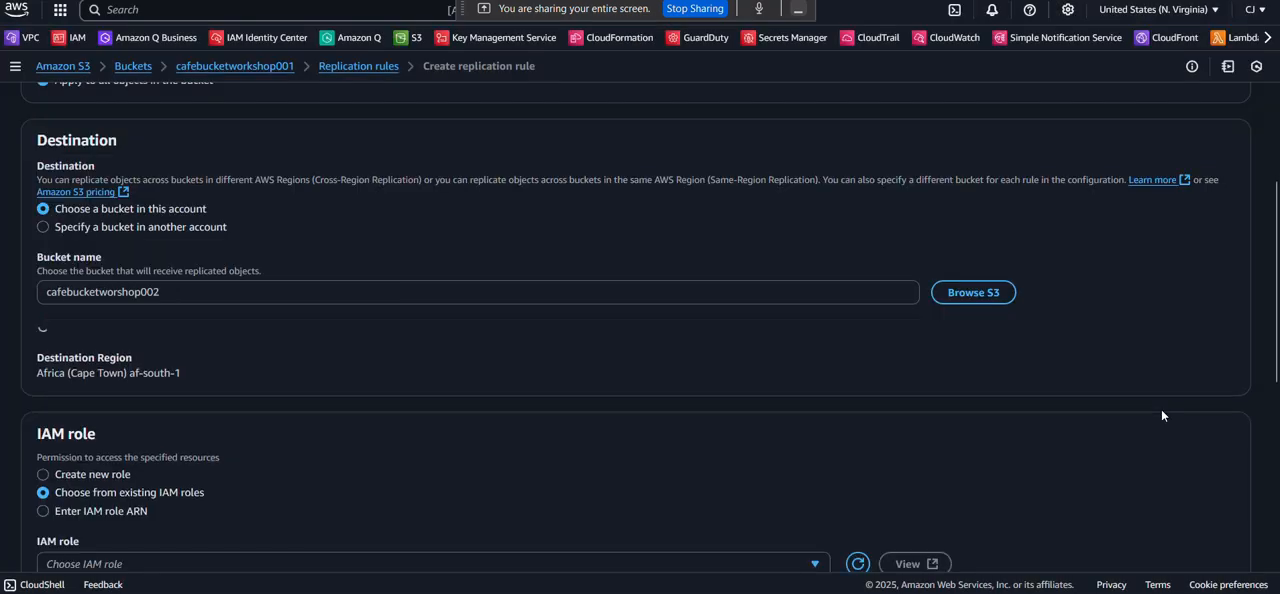
Keep the rule on choosing from existing IAM roles and open the IAM console in a separate browser tab.
{"action": "scroll", "coordinate": [563, 341], "scroll_direction": "down", "scroll_amount": 2}
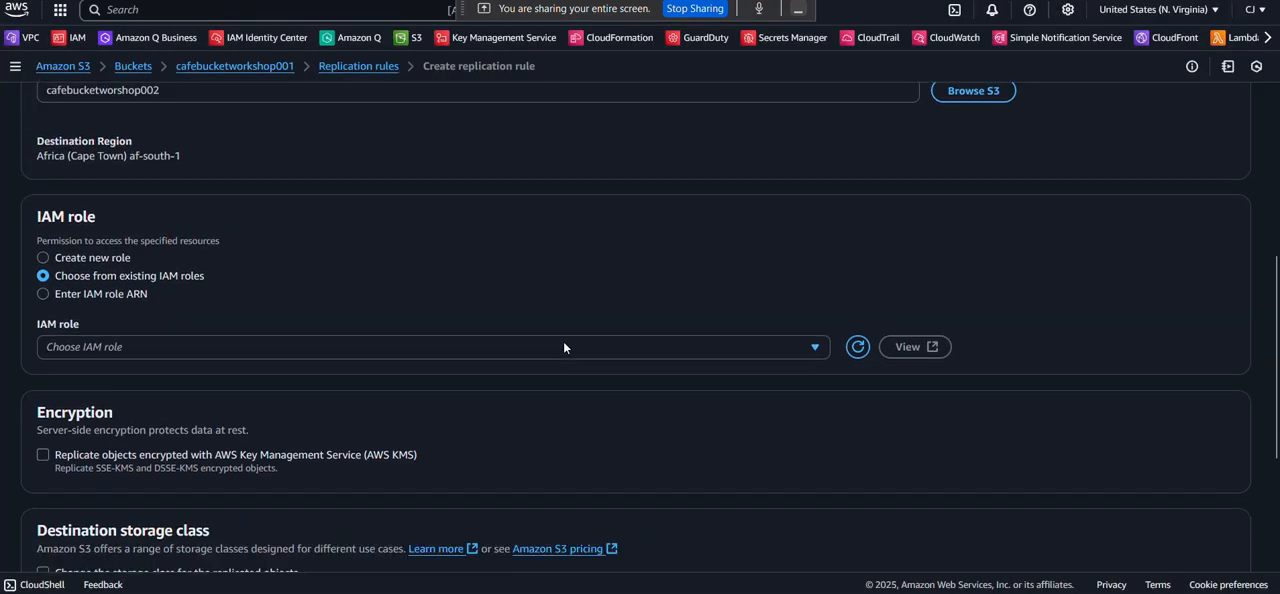
{"action": "left_click", "coordinate": [43, 254]}
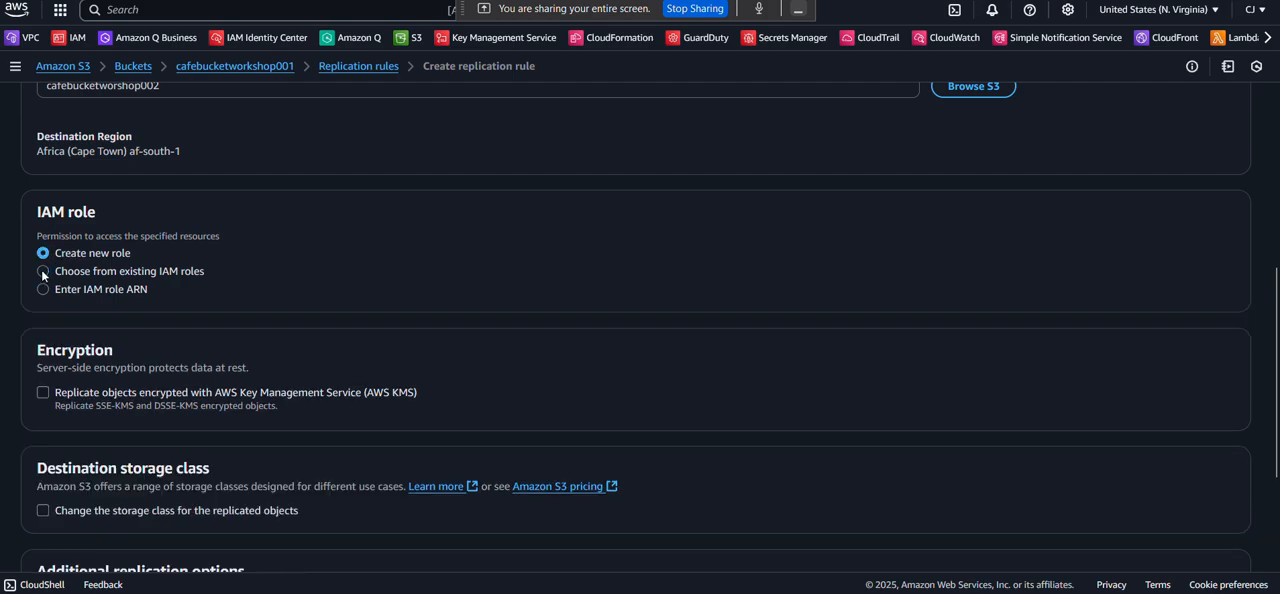
{"action": "left_click", "coordinate": [43, 271]}
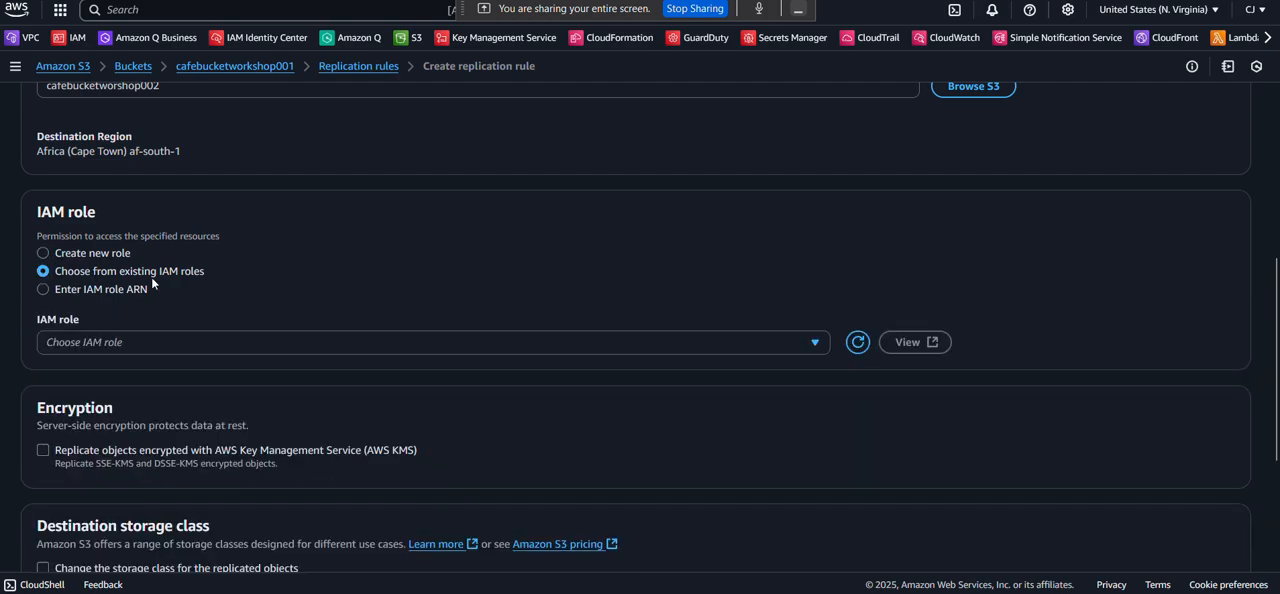
{"action": "scroll", "coordinate": [151, 277], "scroll_direction": "up", "scroll_amount": 1}
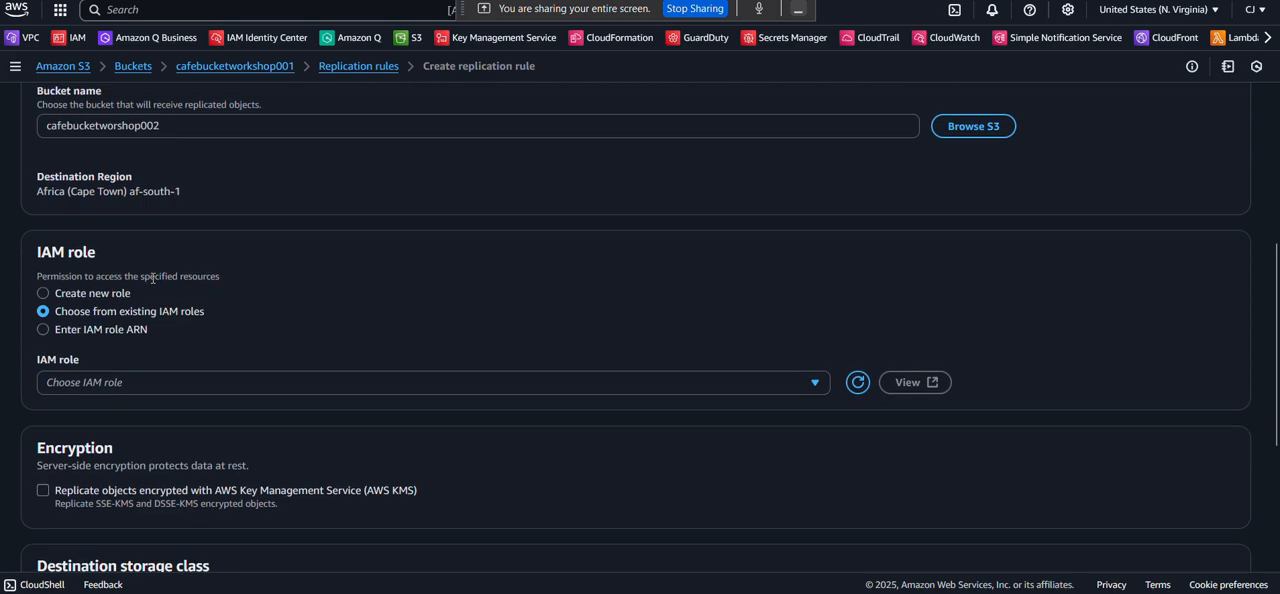
{"action": "scroll", "coordinate": [295, 296], "scroll_direction": "down", "scroll_amount": 1}
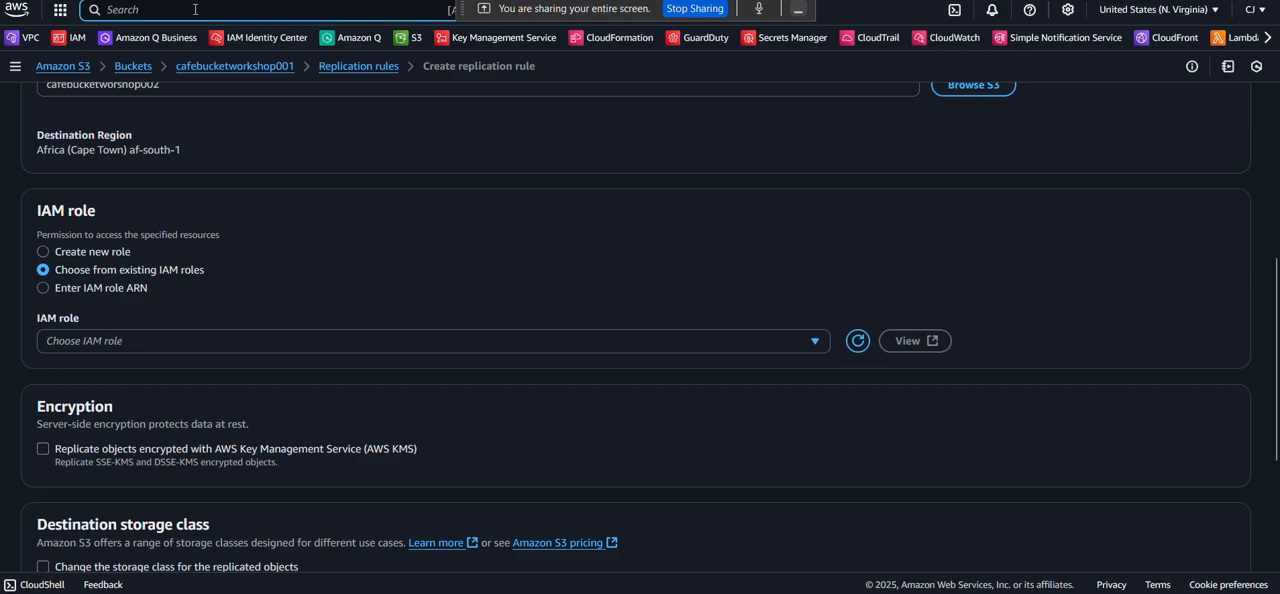
{"action": "right_click", "coordinate": [77, 37]}
{"action": "left_click", "coordinate": [119, 48]}
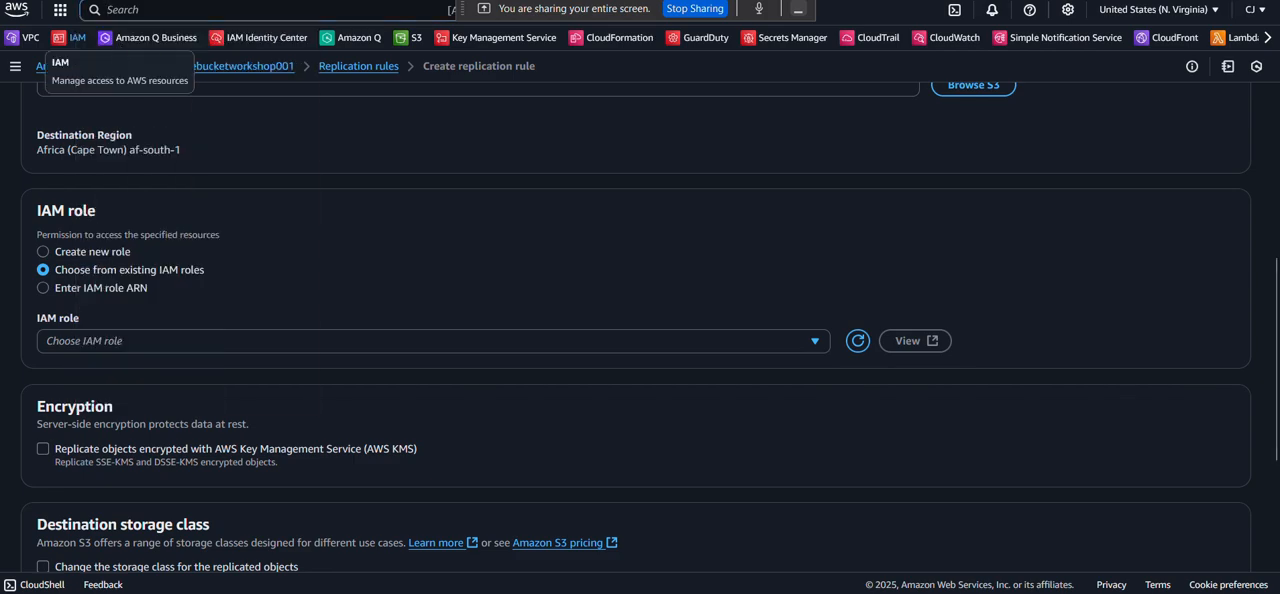
{"action": "key", "text": "ctrl+Tab"}
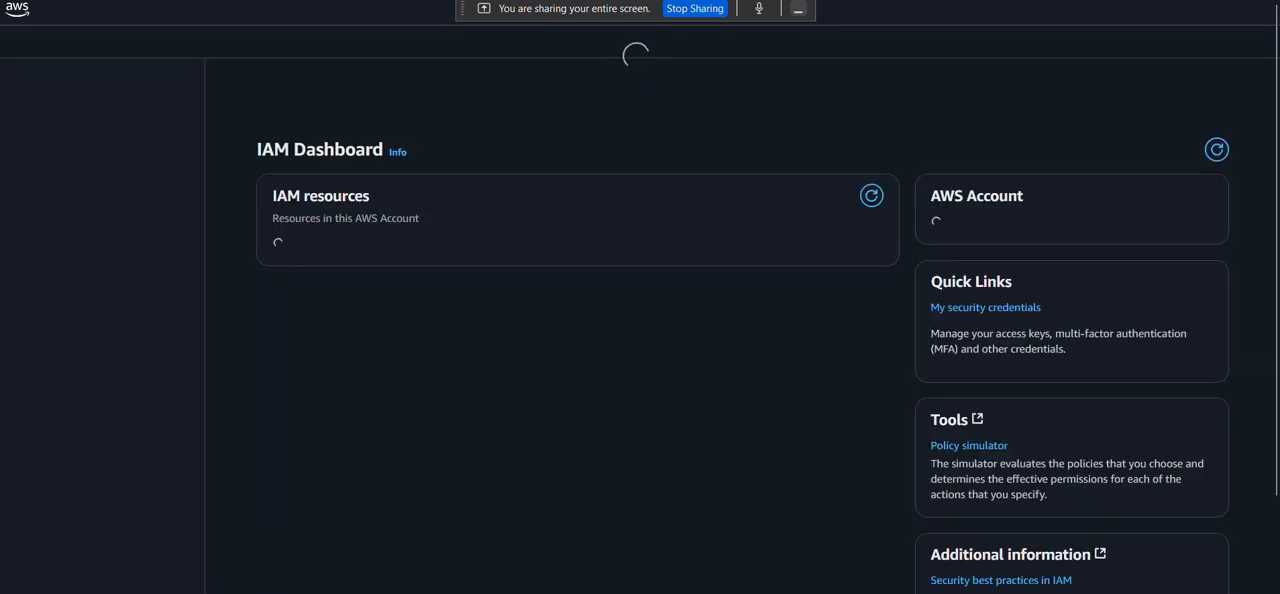
Switch to the lab instructions PDF, examine and highlight the CafeRole permissions statement, and return to the IAM console.
{"action": "key", "text": "ctrl+shift+Tab"}
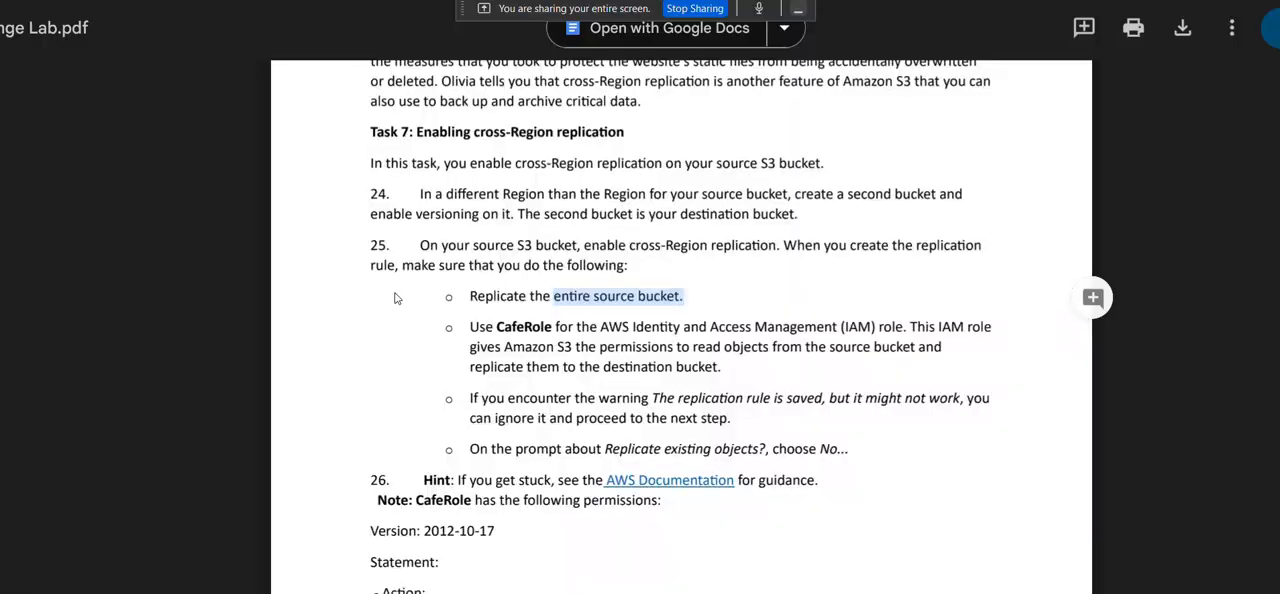
{"action": "scroll", "coordinate": [397, 295], "scroll_direction": "up", "scroll_amount": 3}
{"action": "scroll", "coordinate": [396, 293], "scroll_direction": "down", "scroll_amount": 8}
{"action": "scroll", "coordinate": [396, 292], "scroll_direction": "up", "scroll_amount": 3}
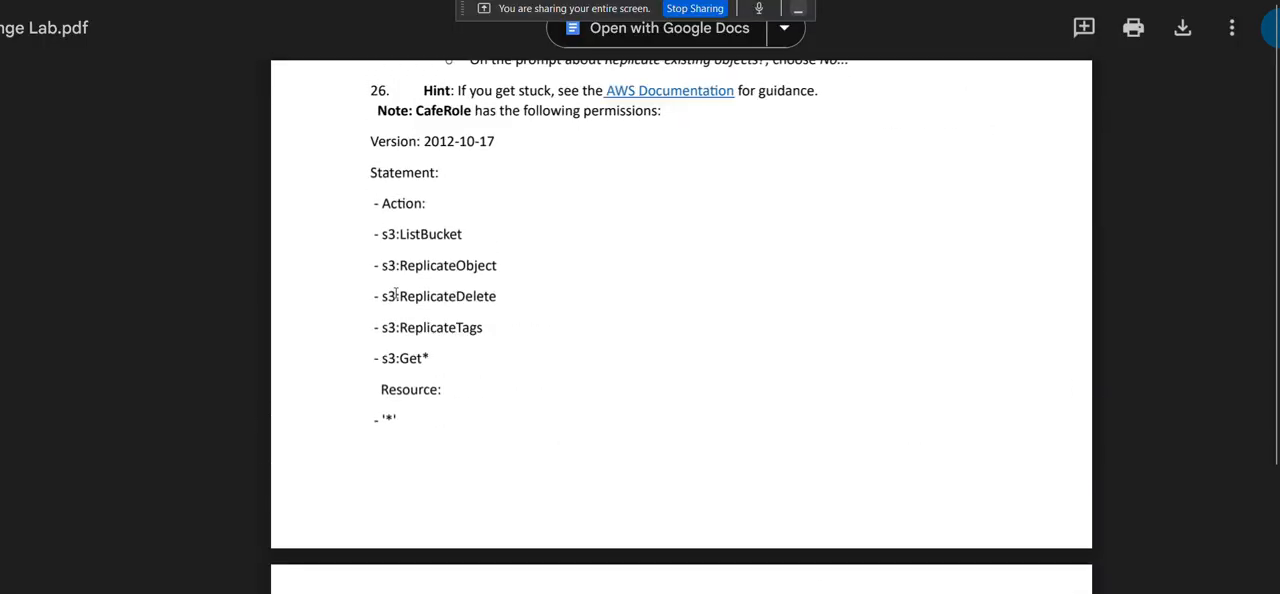
{"action": "left_click_drag", "start_coordinate": [364, 151], "coordinate": [429, 417]}
{"action": "left_click", "coordinate": [758, 1]}
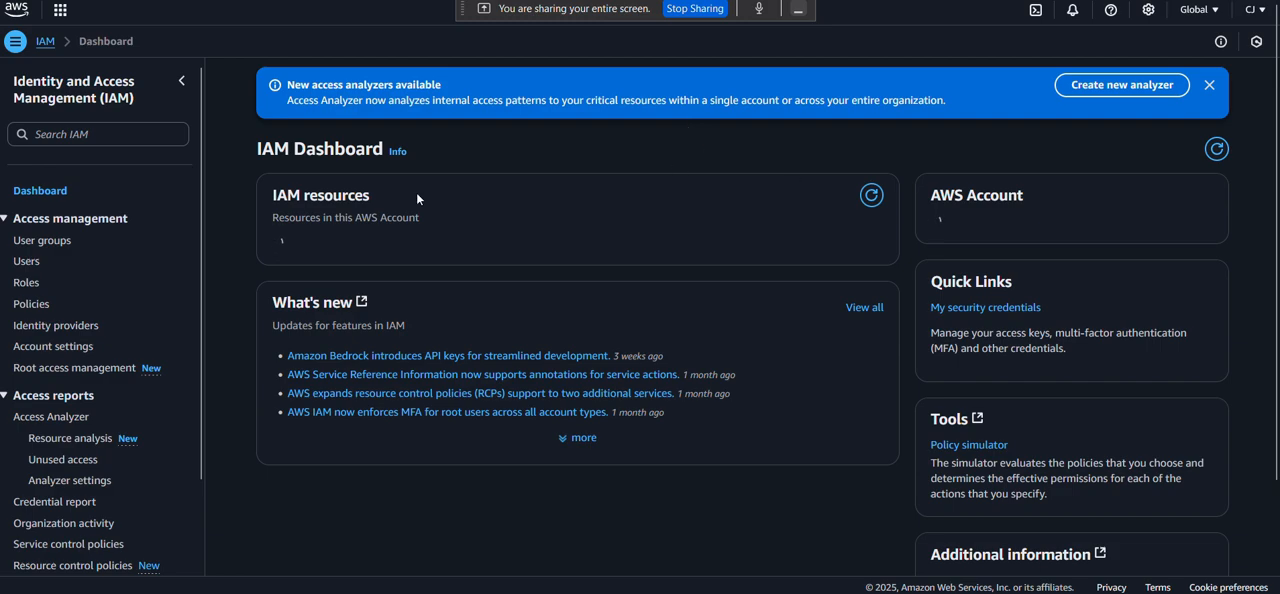
Start creating an IAM role with AWS service as trusted entity and S3 as service and use case, and continue to the permissions.
{"action": "left_click", "coordinate": [21, 289]}
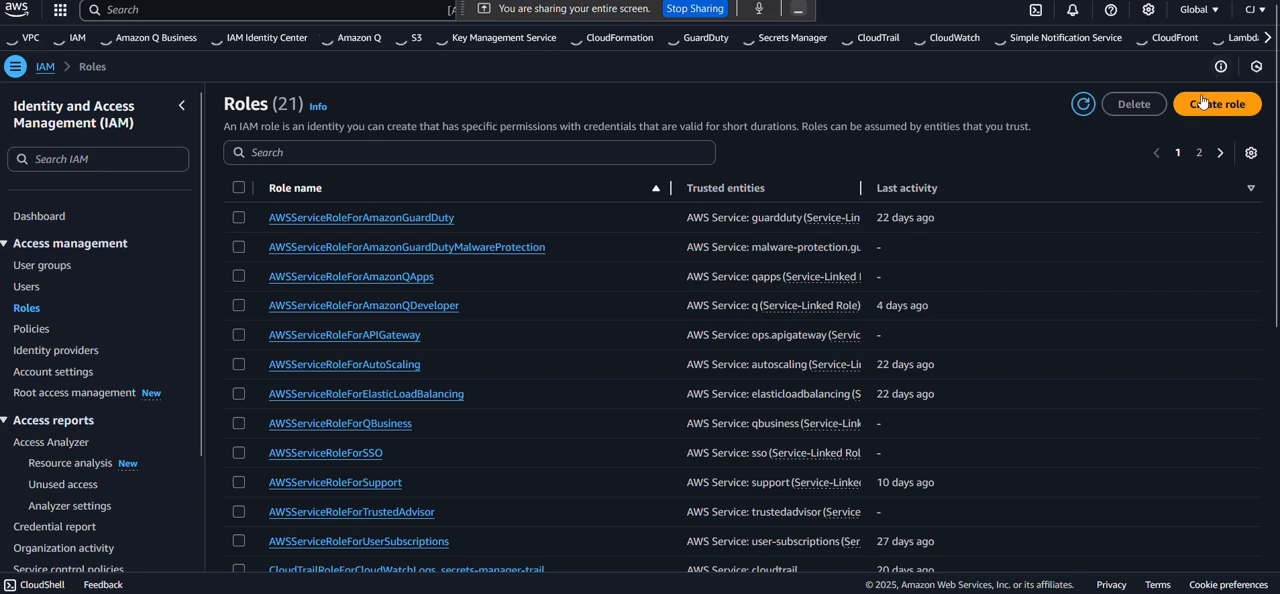
{"action": "left_click", "coordinate": [1203, 103]}
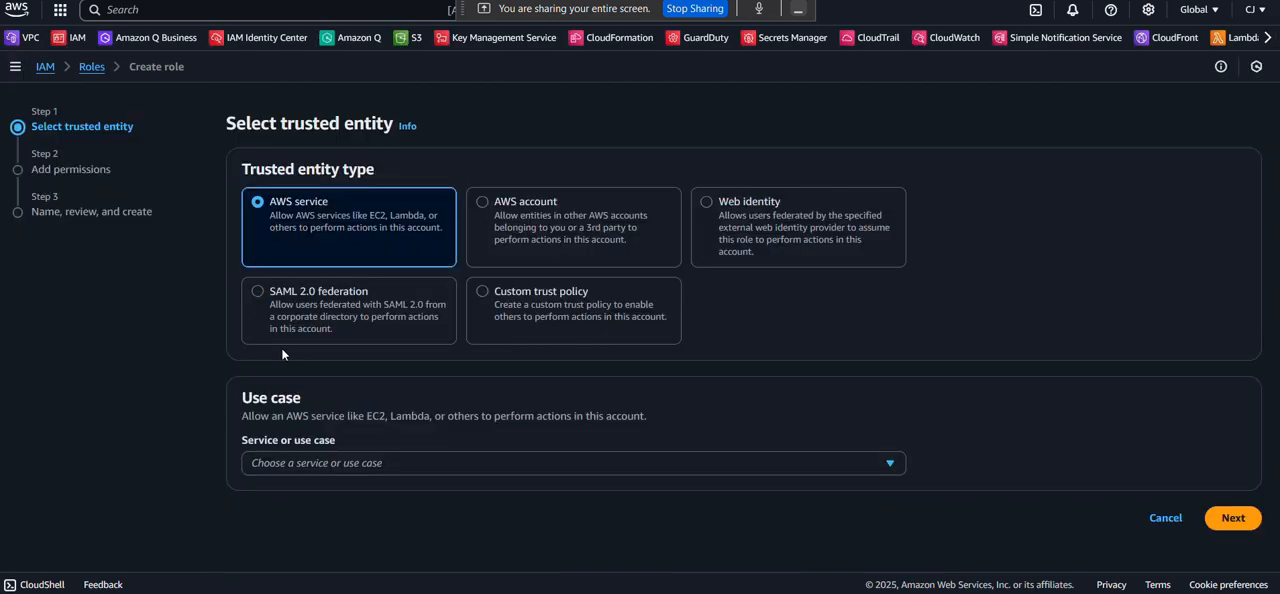
{"action": "left_click", "coordinate": [294, 462]}
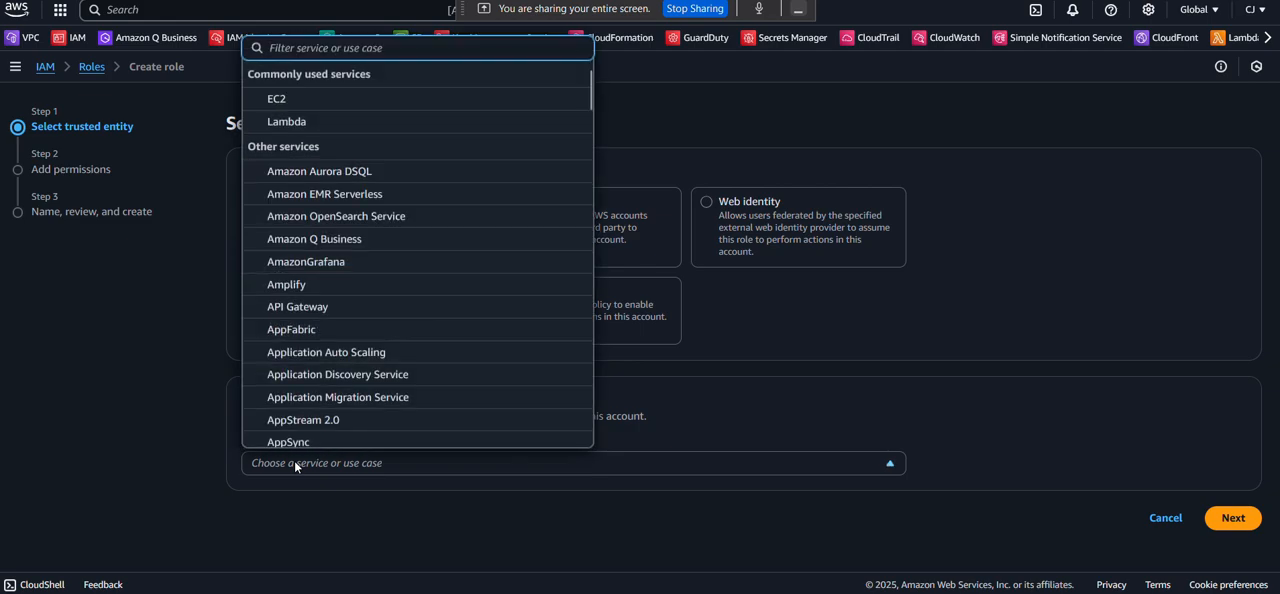
{"action": "type", "text": "s3"}
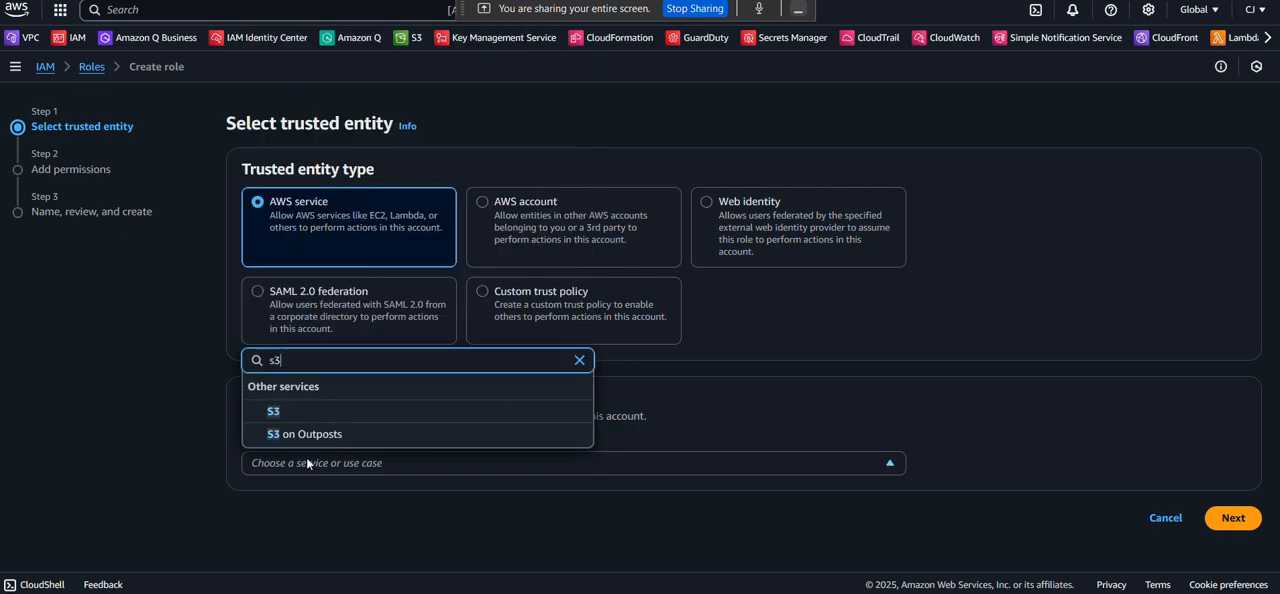
{"action": "left_click", "coordinate": [273, 411]}
{"action": "scroll", "coordinate": [1227, 500], "scroll_direction": "down", "scroll_amount": 1}
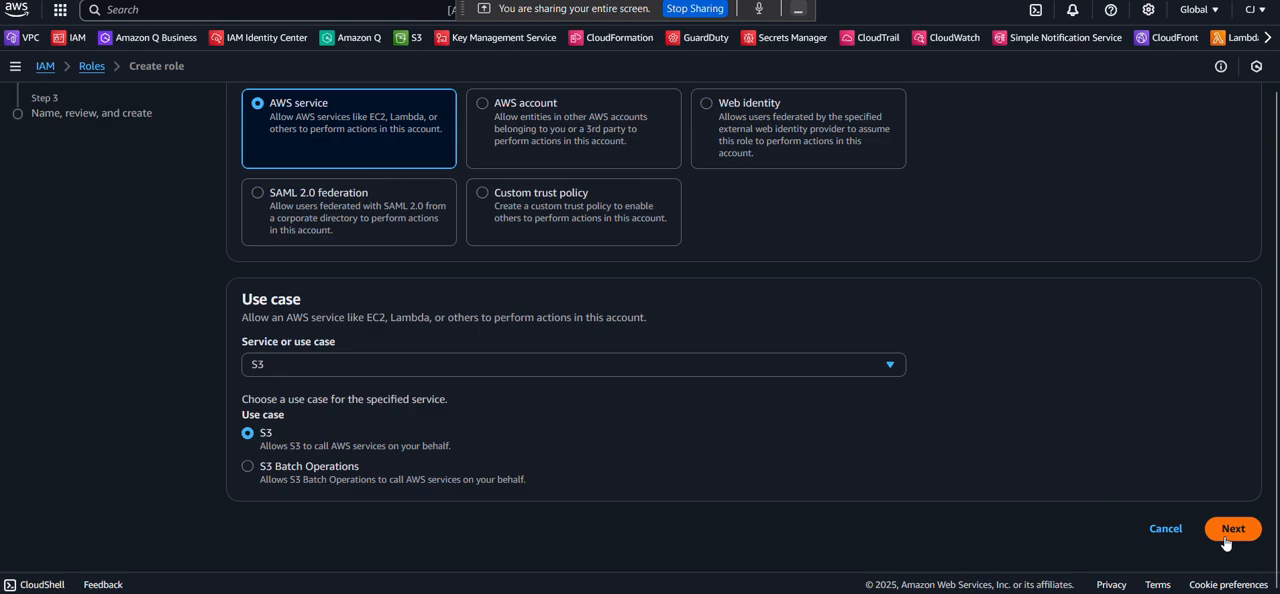
{"action": "left_click", "coordinate": [1228, 530]}
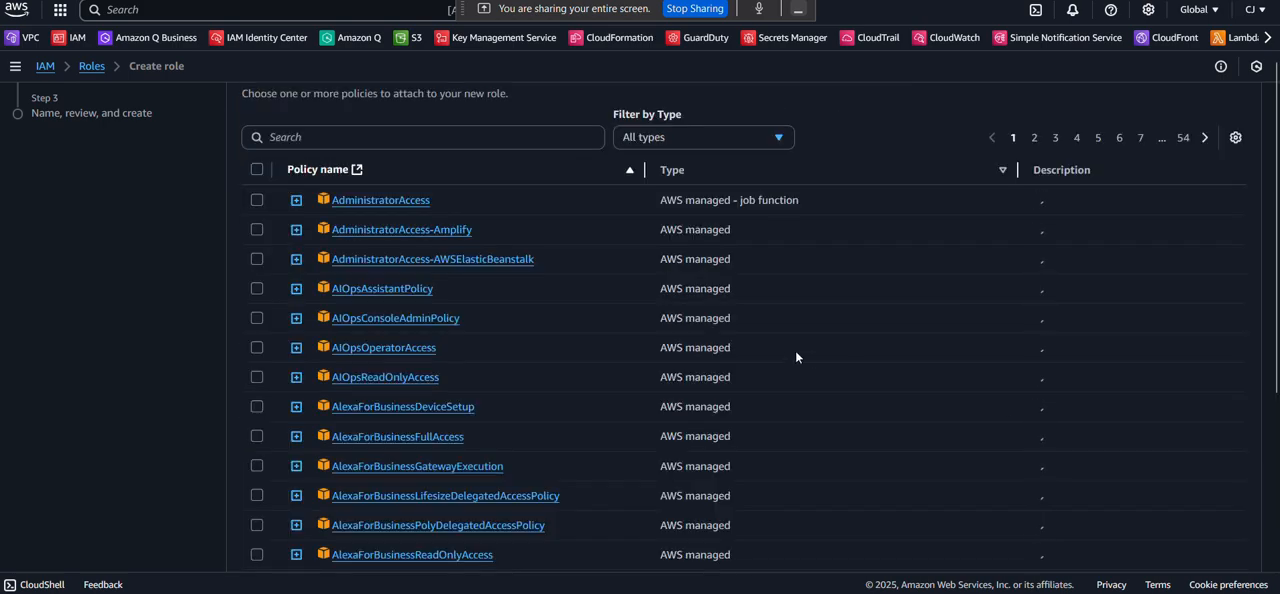
Look through the available permissions policies and continue to naming and reviewing the role without attaching any policy.
{"action": "scroll", "coordinate": [796, 352], "scroll_direction": "down", "scroll_amount": 1}
{"action": "scroll", "coordinate": [796, 357], "scroll_direction": "down", "scroll_amount": 2}
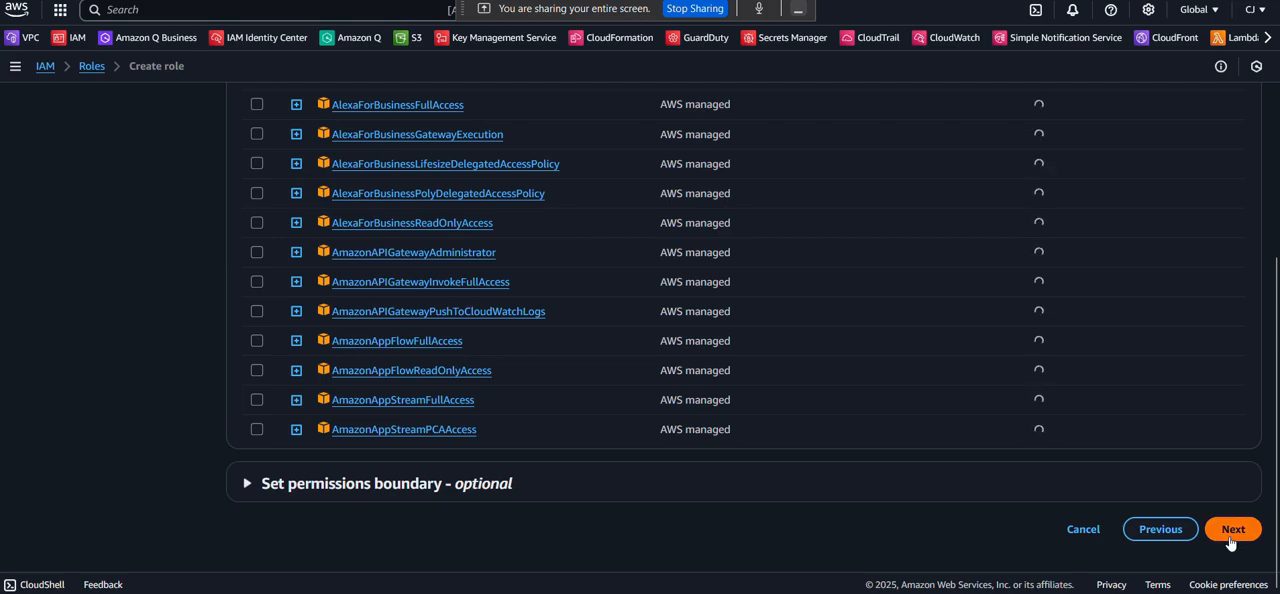
{"action": "scroll", "coordinate": [974, 289], "scroll_direction": "up", "scroll_amount": 4}
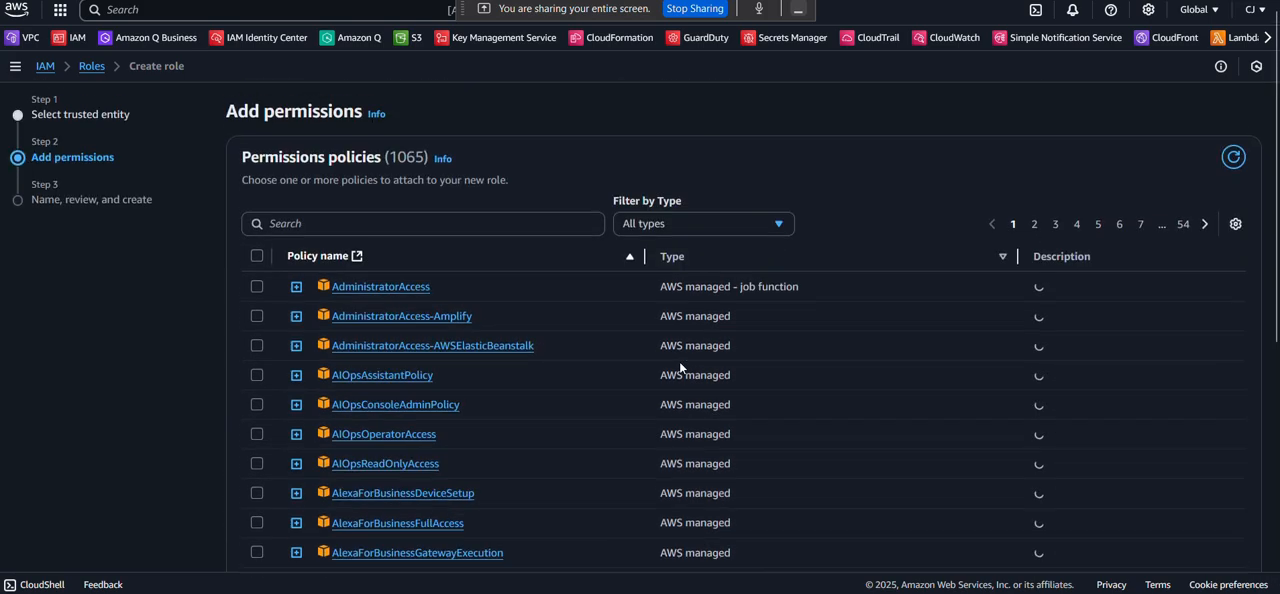
{"action": "scroll", "coordinate": [680, 362], "scroll_direction": "down", "scroll_amount": 1}
{"action": "scroll", "coordinate": [681, 362], "scroll_direction": "down", "scroll_amount": 3}
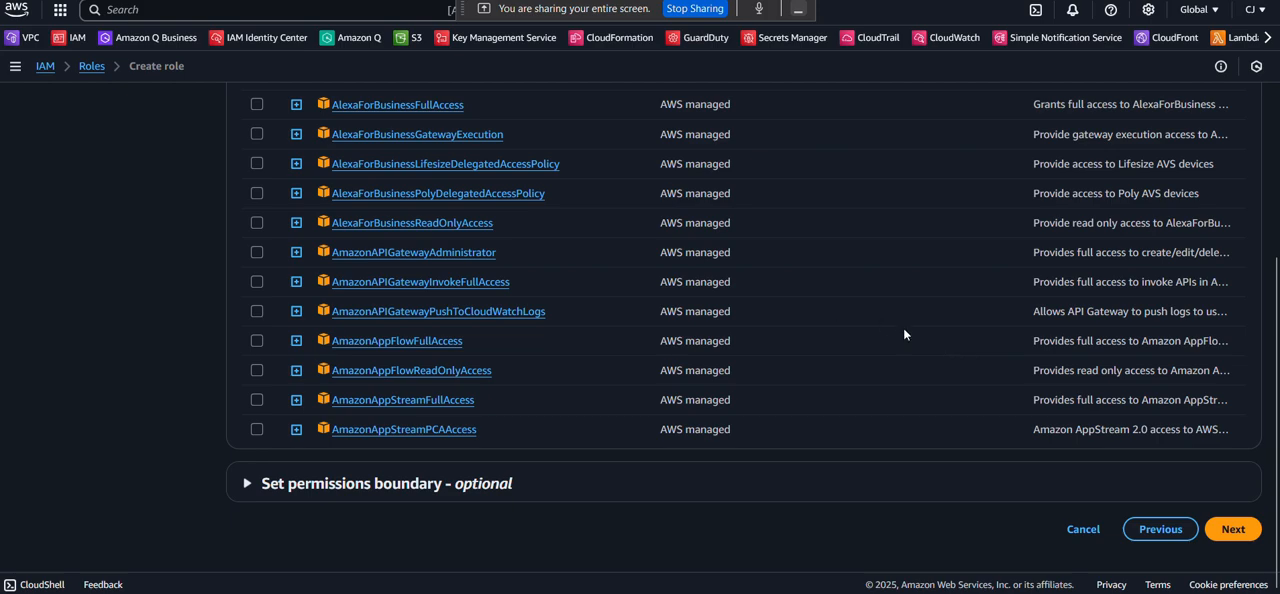
{"action": "left_click", "coordinate": [1235, 537]}
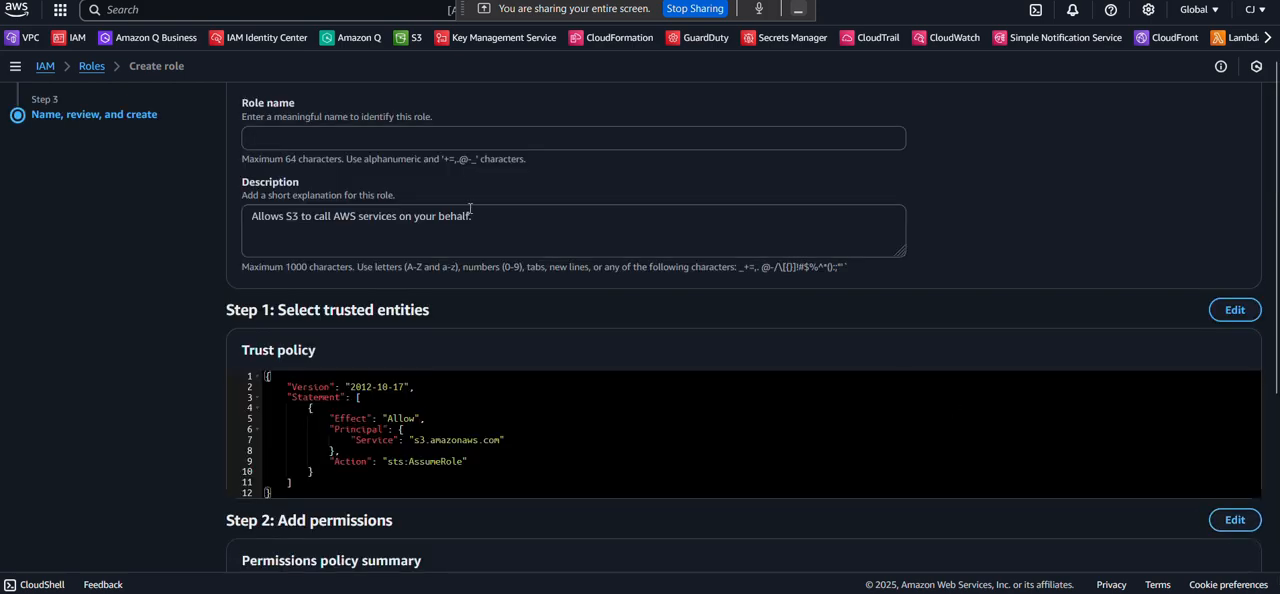
Name the new IAM role cafes3roleruplication, keeping the default description.
{"action": "left_click", "coordinate": [291, 130]}
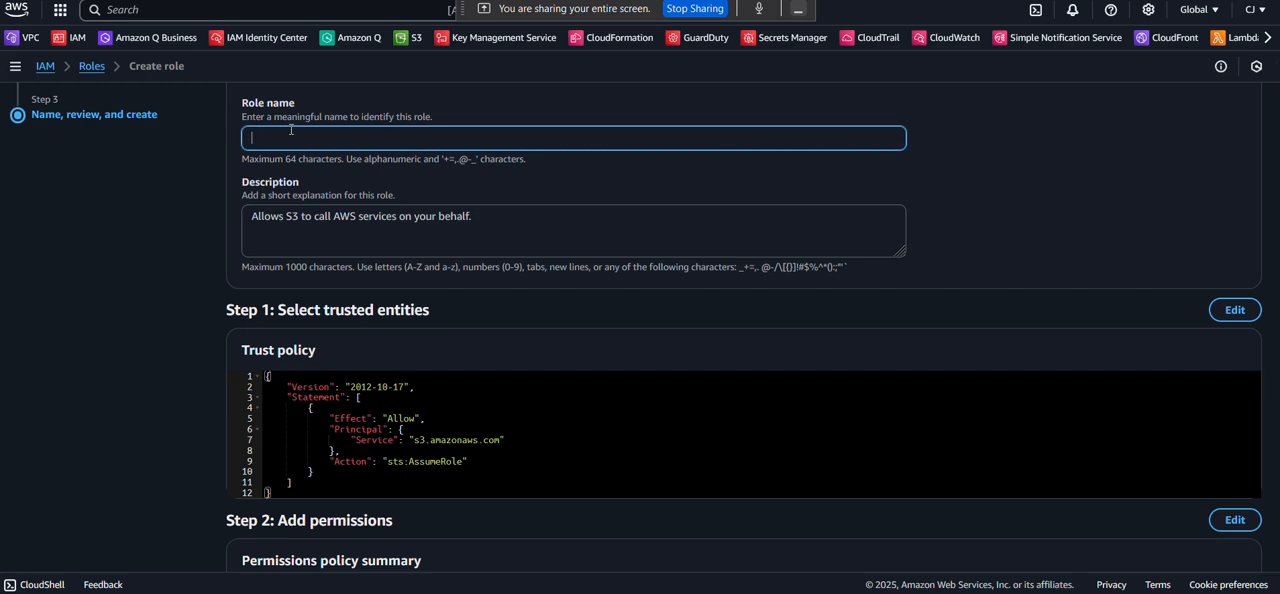
{"action": "type", "text": "s3"}
{"action": "key", "text": "BackSpace"}
{"action": "key", "text": "BackSpace"}
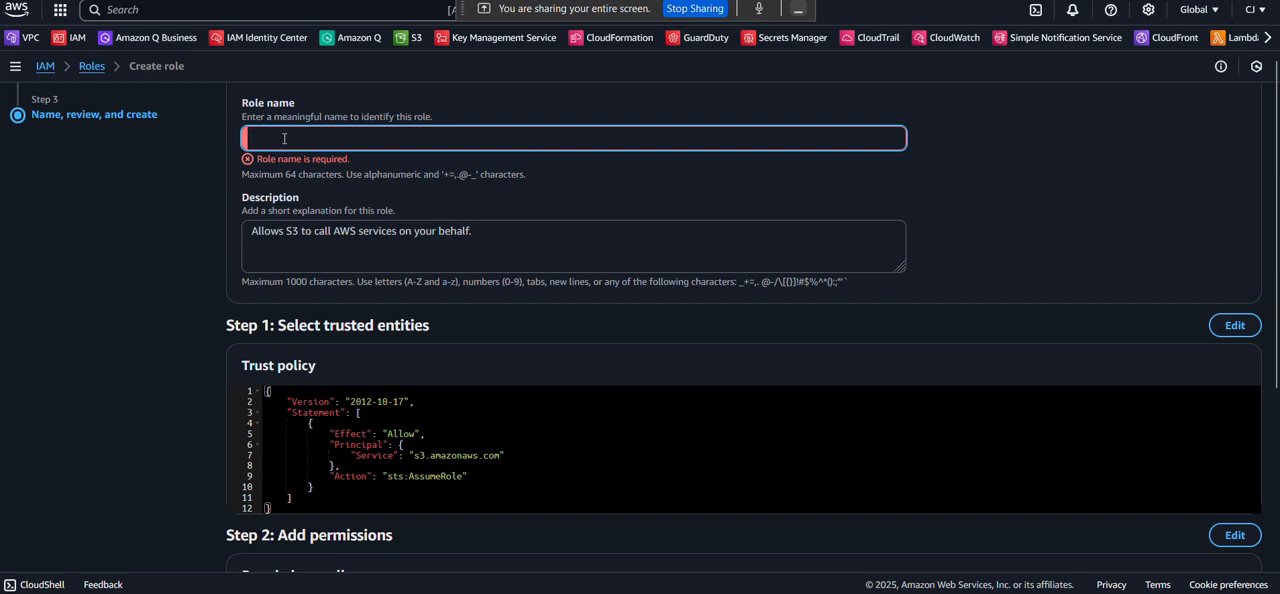
{"action": "type", "text": "cafe"}
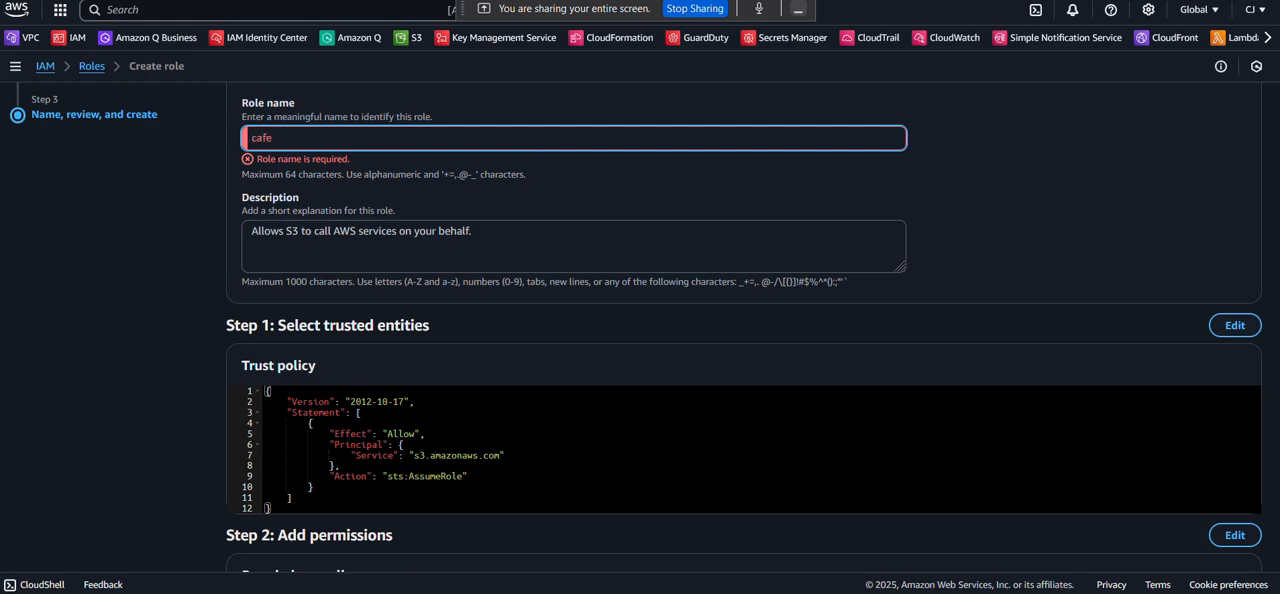
{"action": "type", "text": "s3role"}
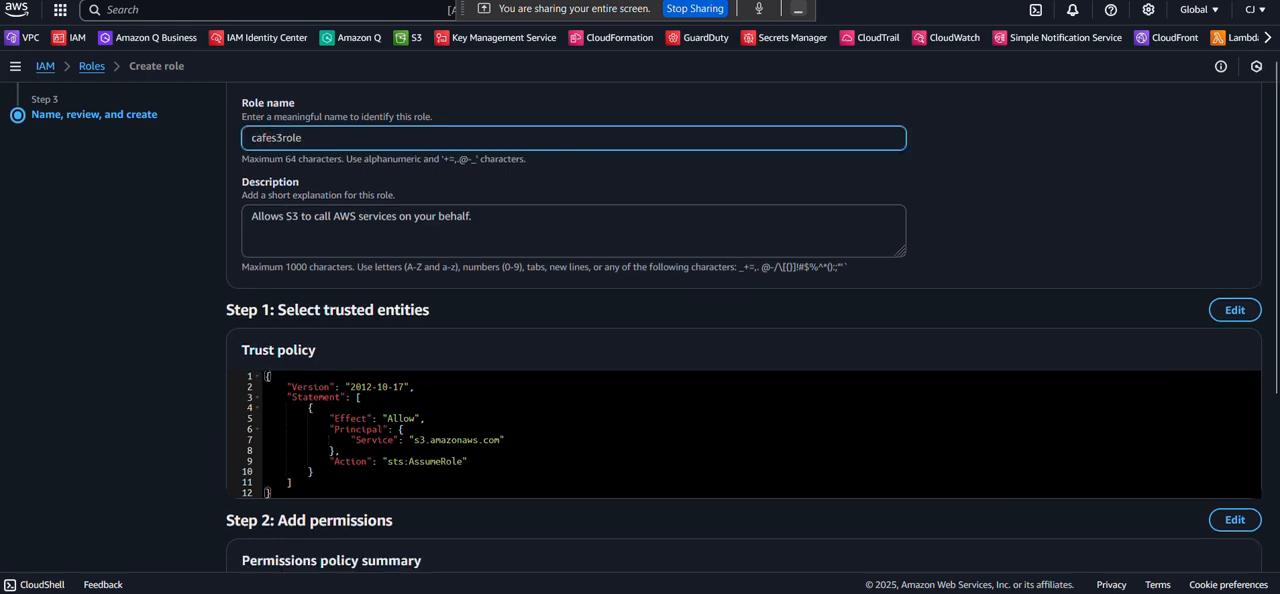
{"action": "type", "text": "ruplication"}
Review the trust policy, permissions and tags sections of the new role and create the role.
{"action": "scroll", "coordinate": [316, 196], "scroll_direction": "down", "scroll_amount": 1}
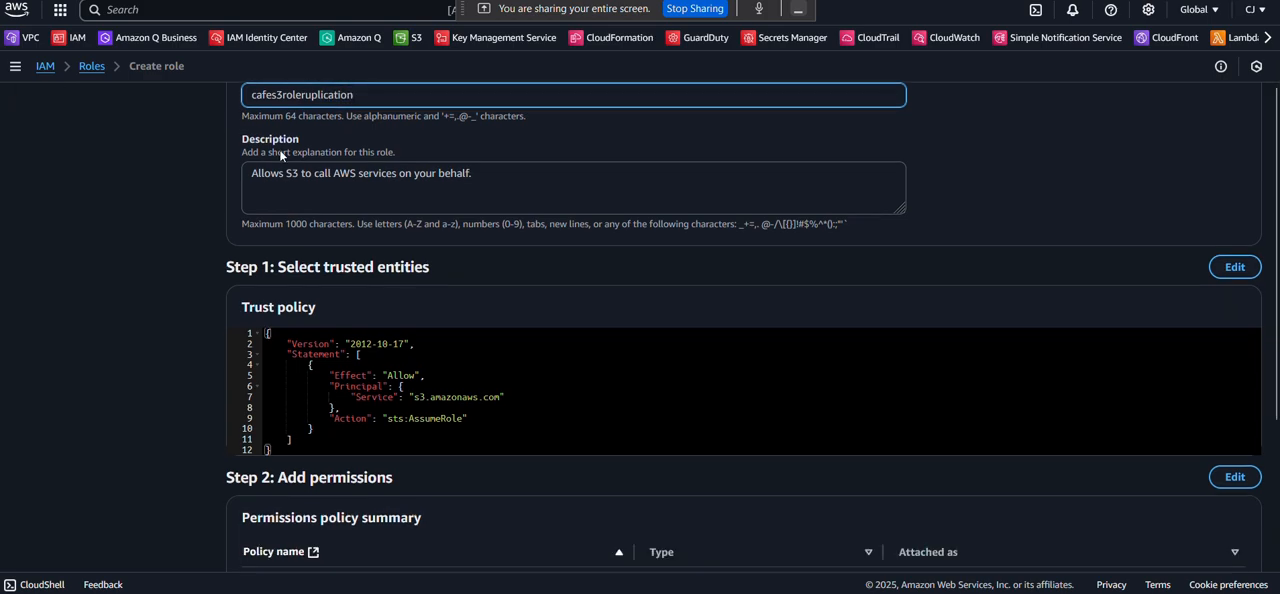
{"action": "scroll", "coordinate": [318, 205], "scroll_direction": "down", "scroll_amount": 1}
{"action": "scroll", "coordinate": [318, 205], "scroll_direction": "down", "scroll_amount": 2}
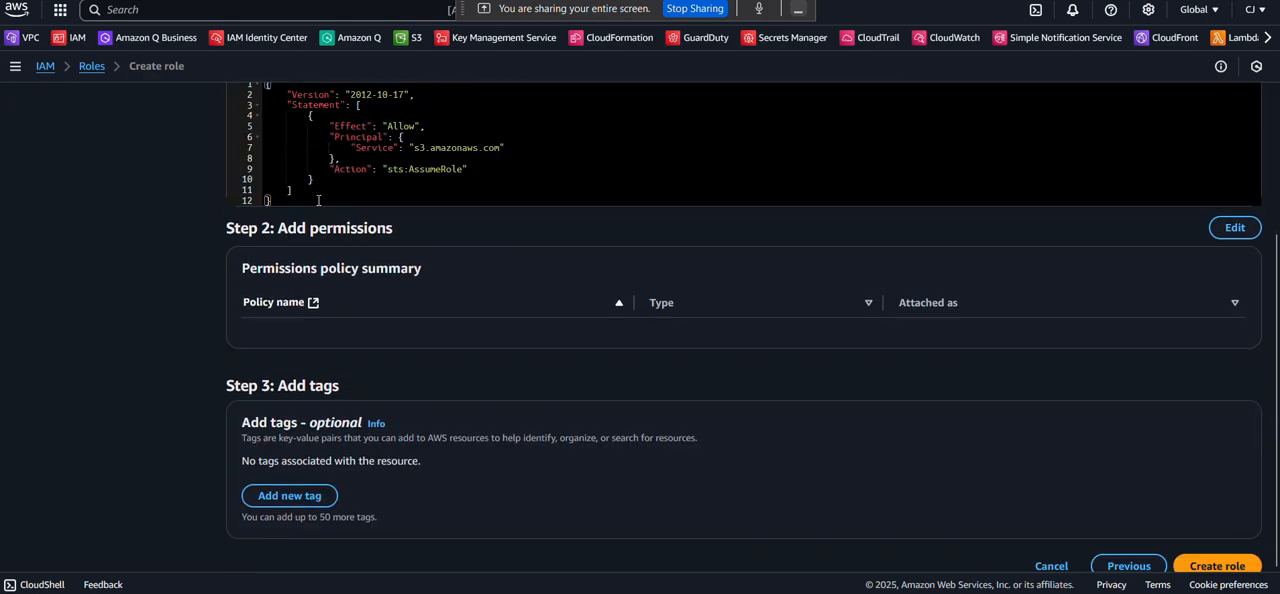
{"action": "scroll", "coordinate": [318, 203], "scroll_direction": "up", "scroll_amount": 2}
{"action": "scroll", "coordinate": [318, 200], "scroll_direction": "down", "scroll_amount": 1}
{"action": "scroll", "coordinate": [318, 200], "scroll_direction": "down", "scroll_amount": 1}
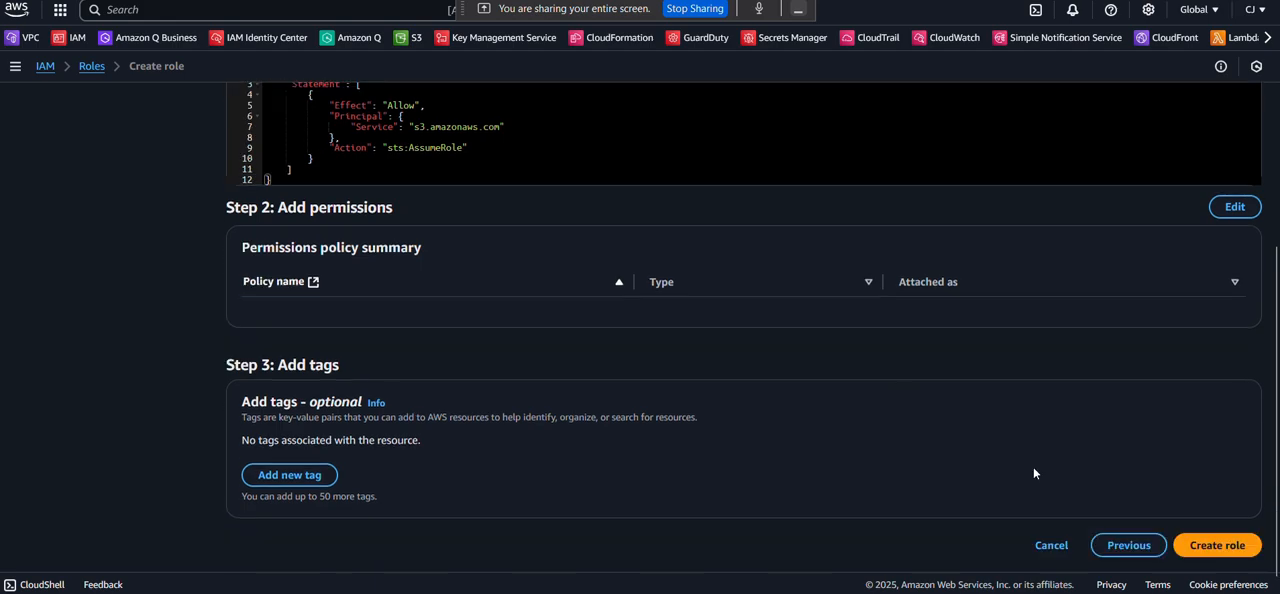
{"action": "left_click", "coordinate": [1204, 527]}
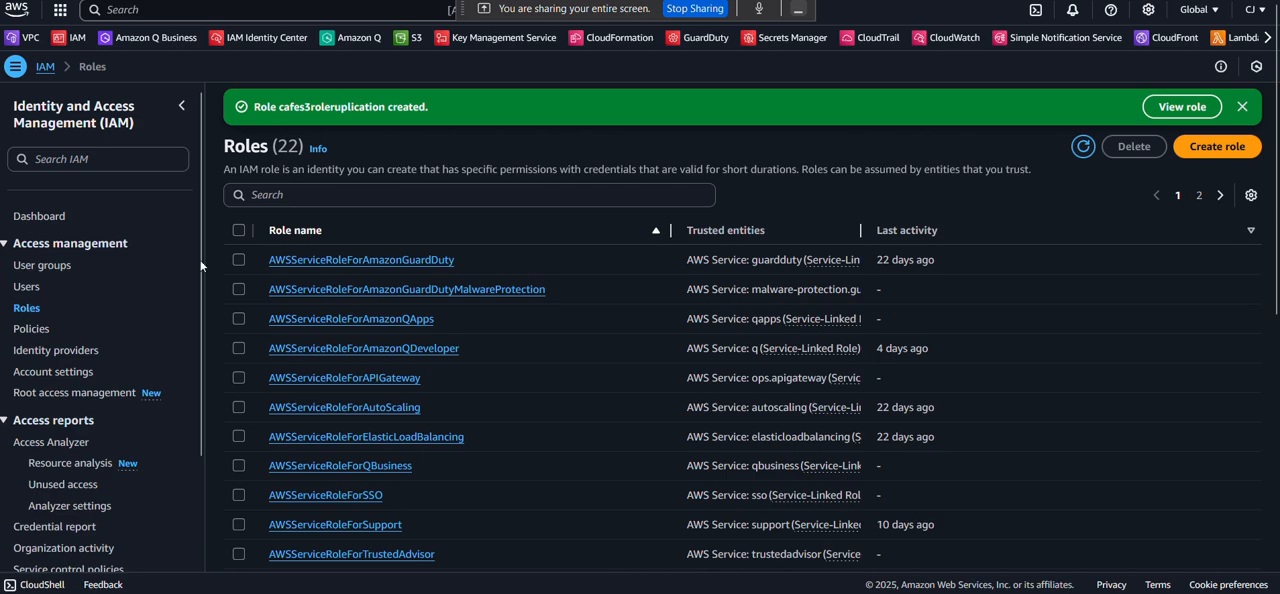
Search the IAM roles for cafe and open the cafes3roleruplication role.
{"action": "left_click", "coordinate": [324, 194]}
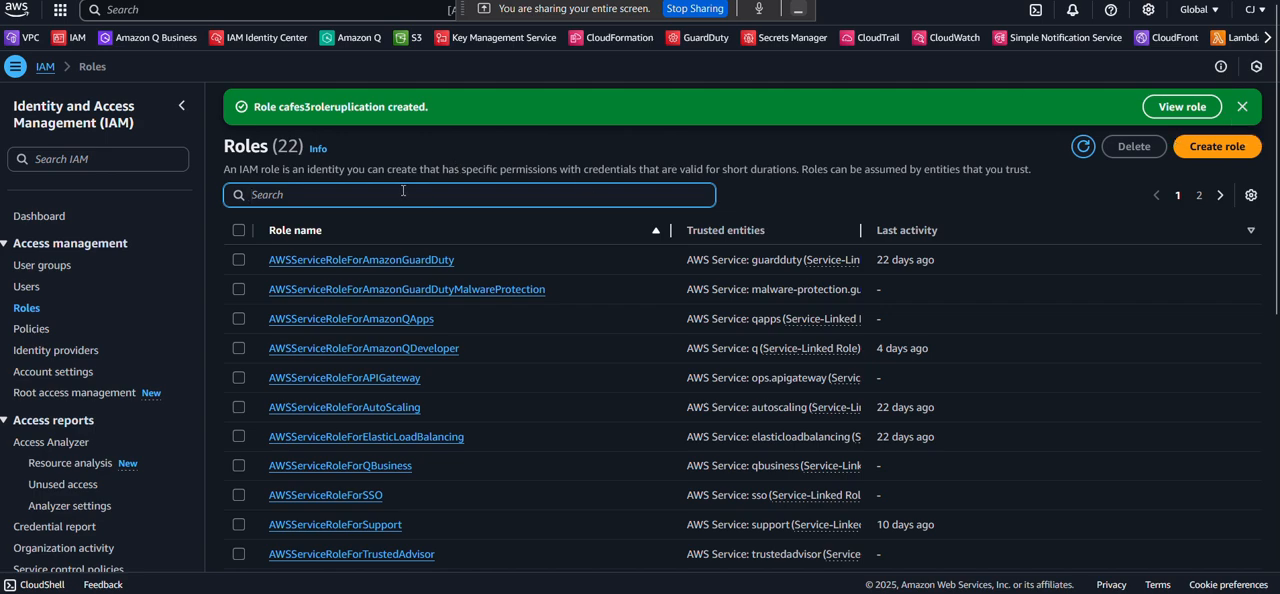
{"action": "type", "text": "cafe"}
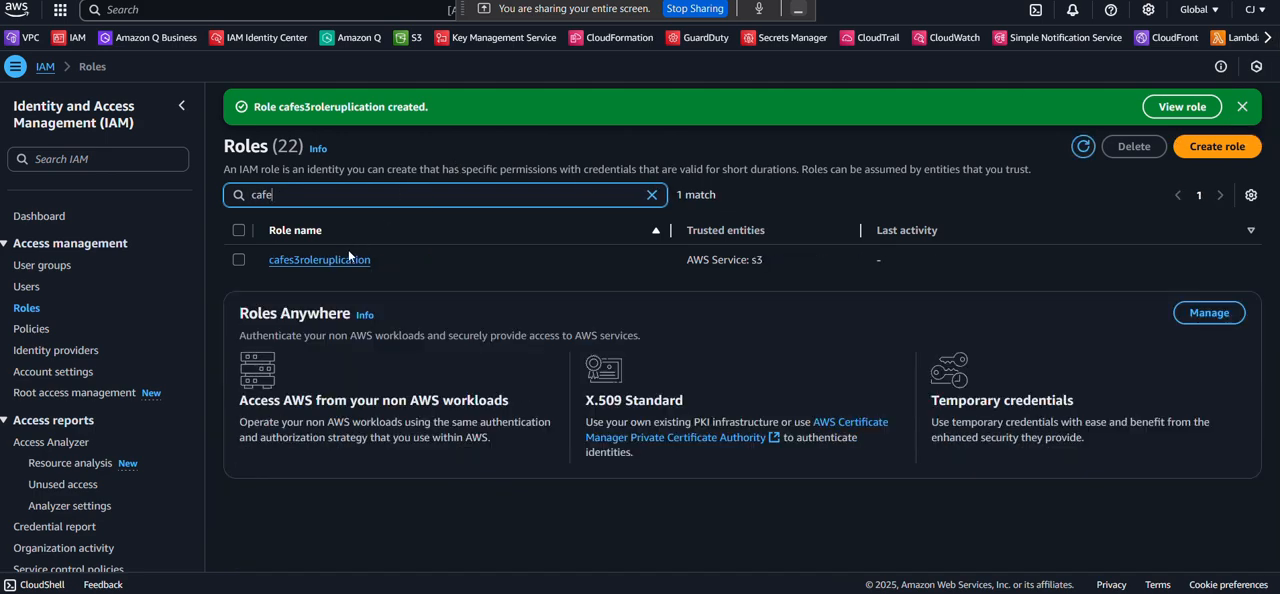
{"action": "left_click", "coordinate": [334, 262]}
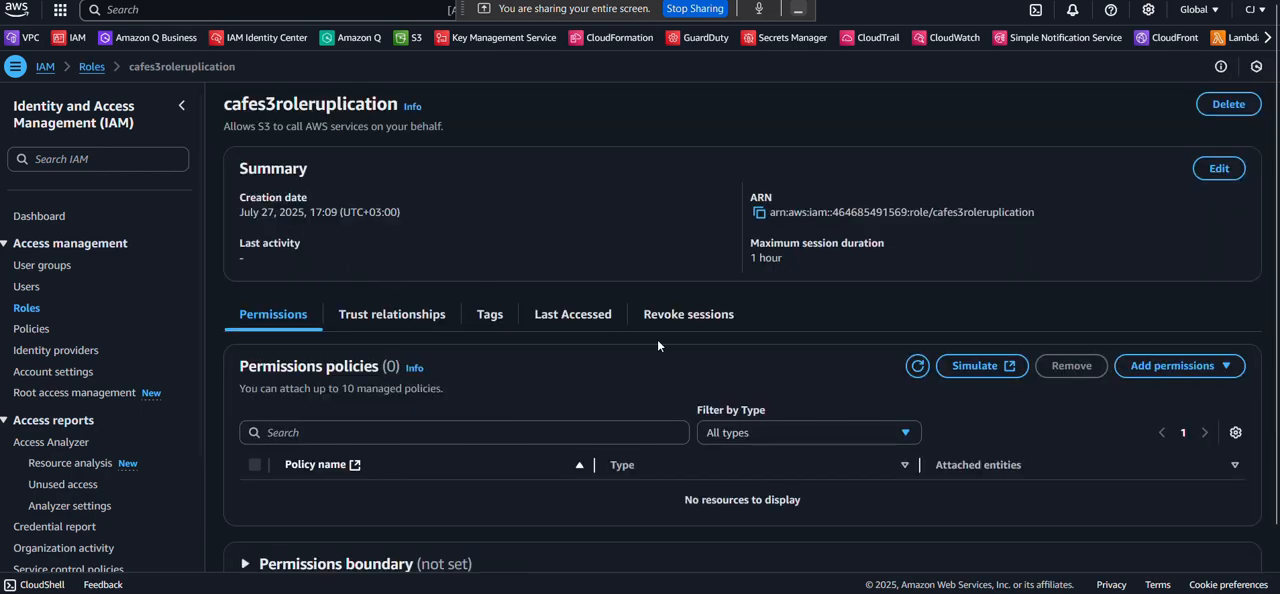
Start an inline policy for the role in the JSON editor and clear the default policy text.
{"action": "scroll", "coordinate": [905, 270], "scroll_direction": "down", "scroll_amount": 2}
{"action": "left_click", "coordinate": [1208, 288]}
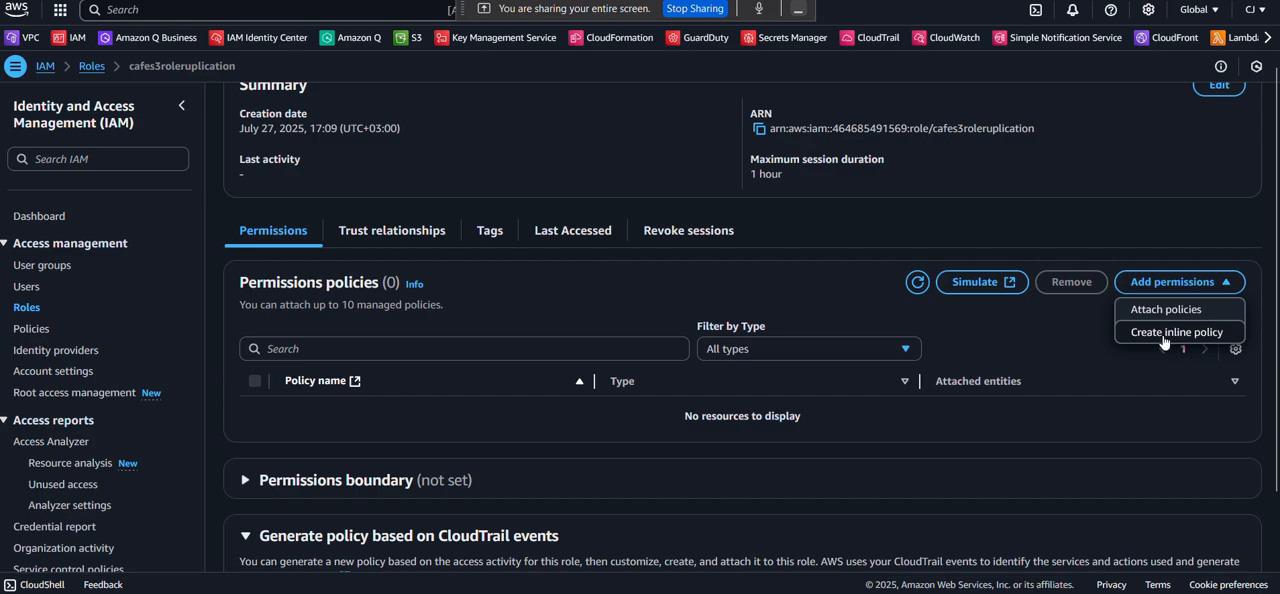
{"action": "left_click", "coordinate": [1176, 334]}
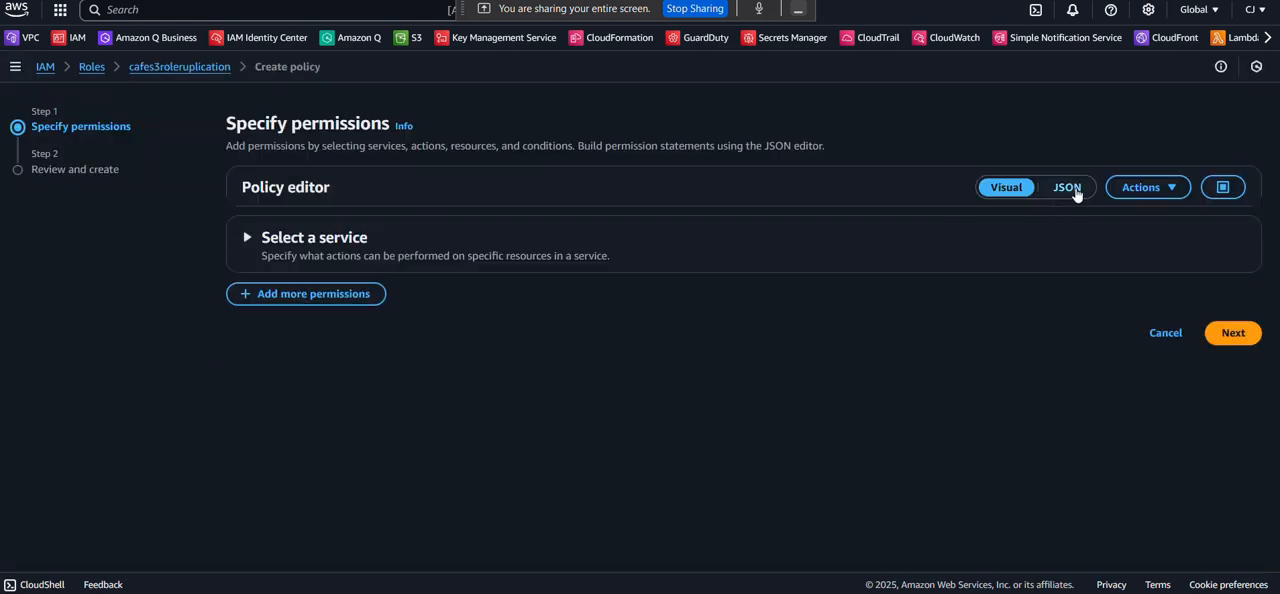
{"action": "left_click", "coordinate": [1075, 188]}
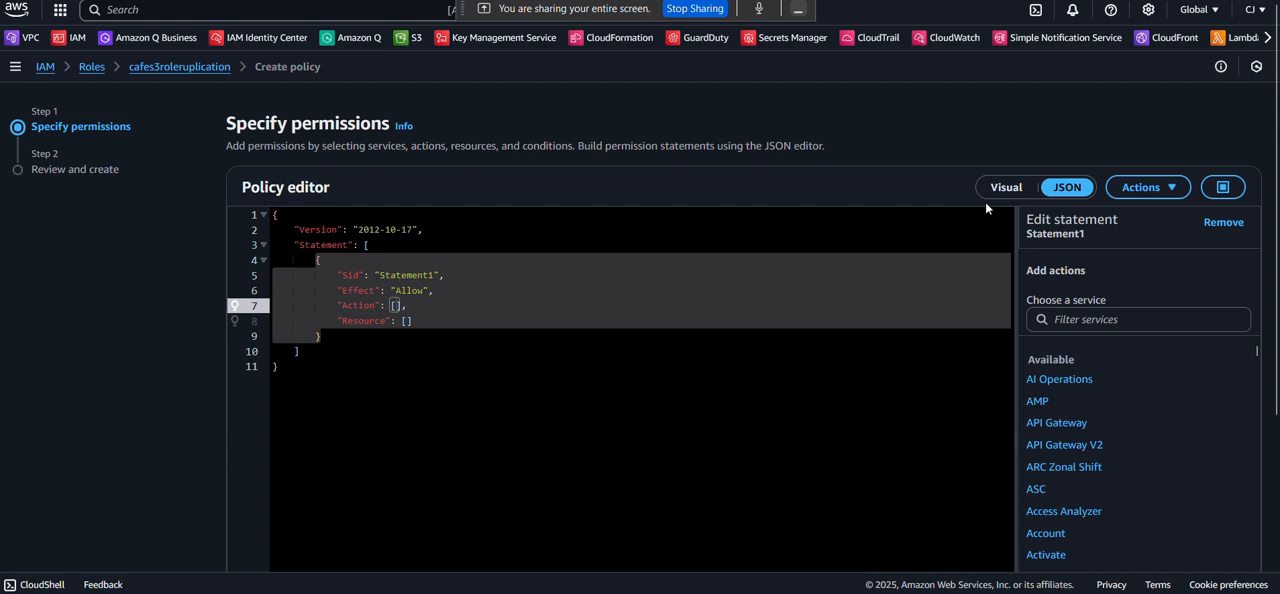
{"action": "left_click", "coordinate": [641, 338]}
{"action": "left_click", "coordinate": [466, 383]}
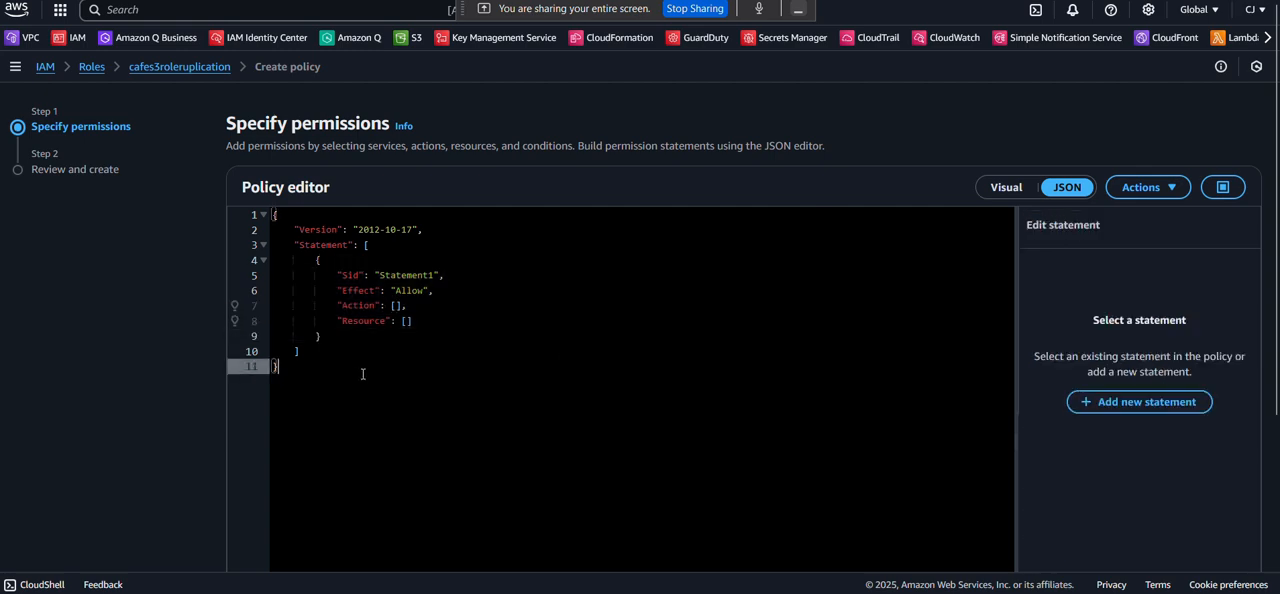
{"action": "key", "text": "ctrl+a"}
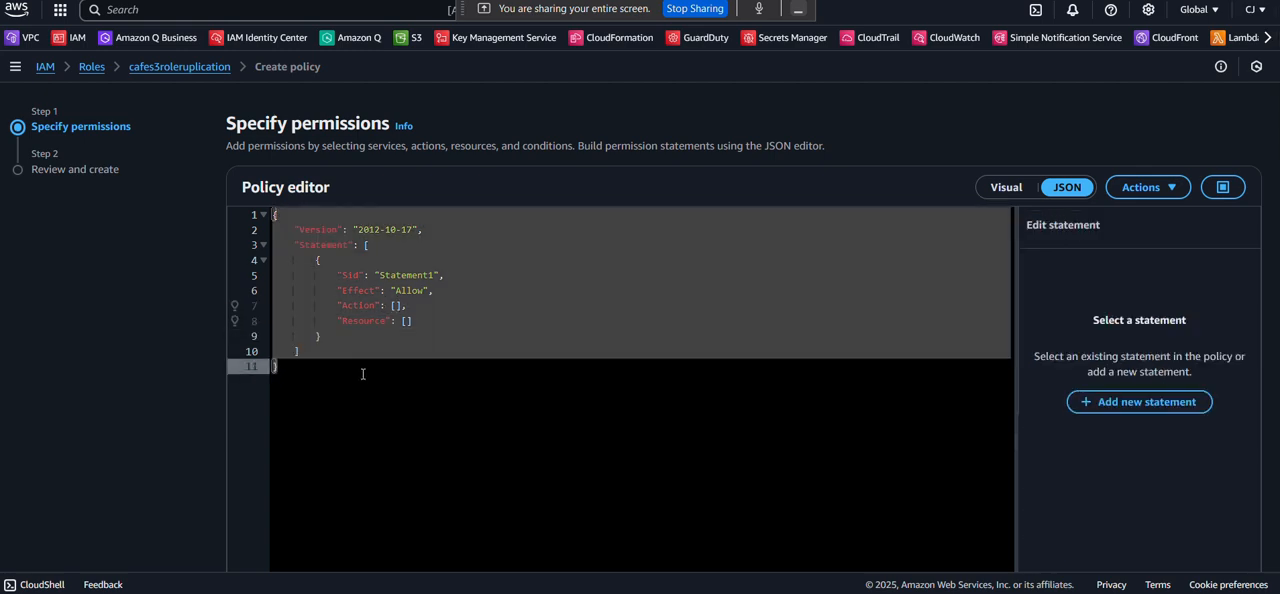
{"action": "key", "text": "BackSpace"}
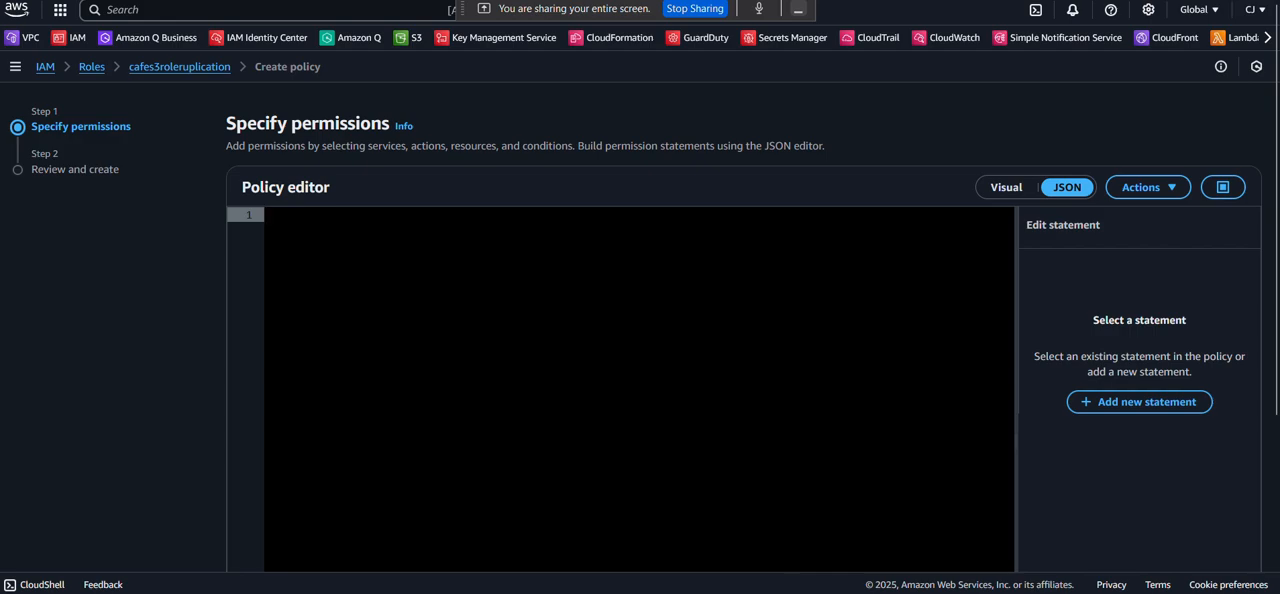
Copy the whole S3 replication policy from caferoel.txt in Notepad into the empty JSON policy editor and continue to the review.
{"action": "left_click", "coordinate": [831, 583]}
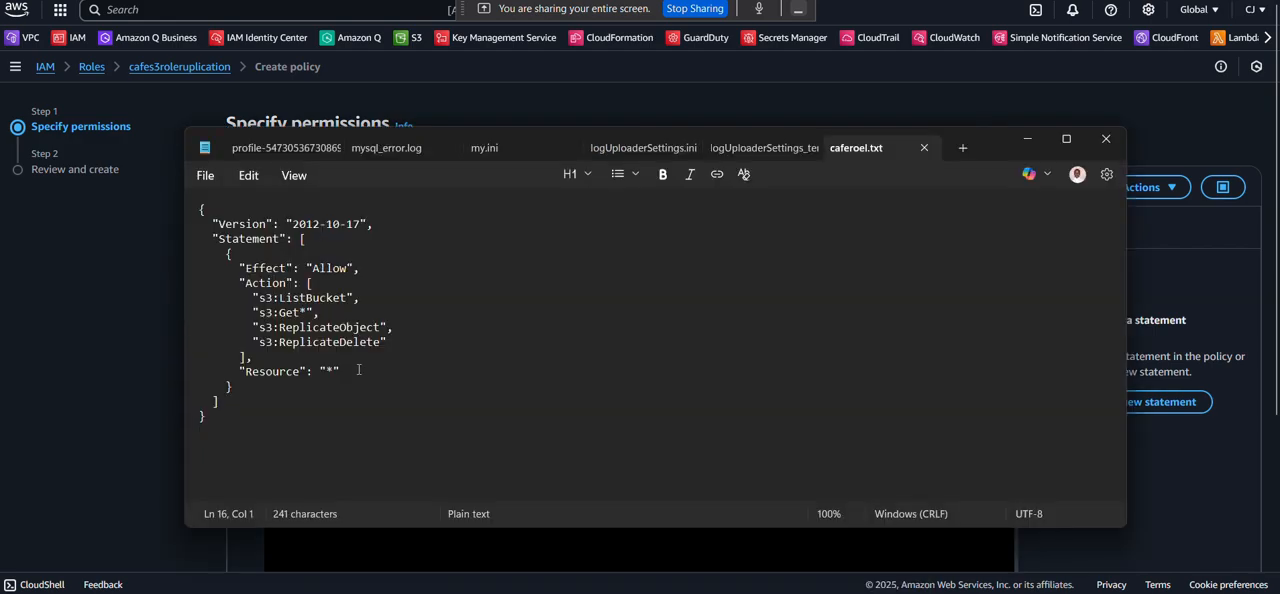
{"action": "key", "text": "ctrl+a"}
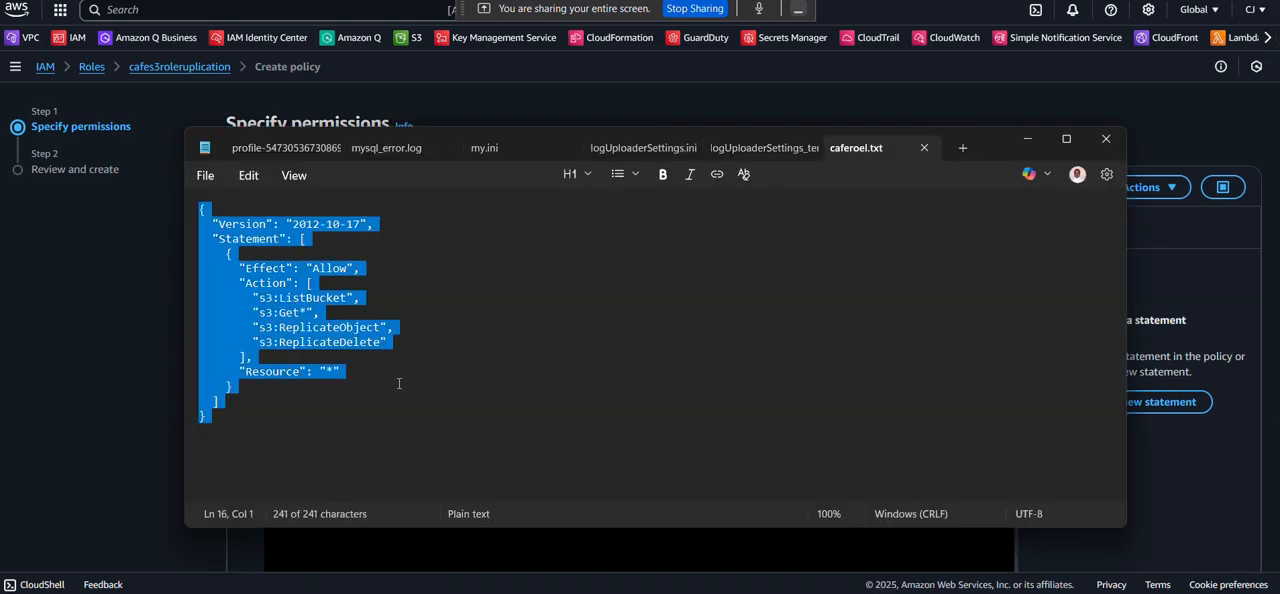
{"action": "left_click", "coordinate": [399, 383]}
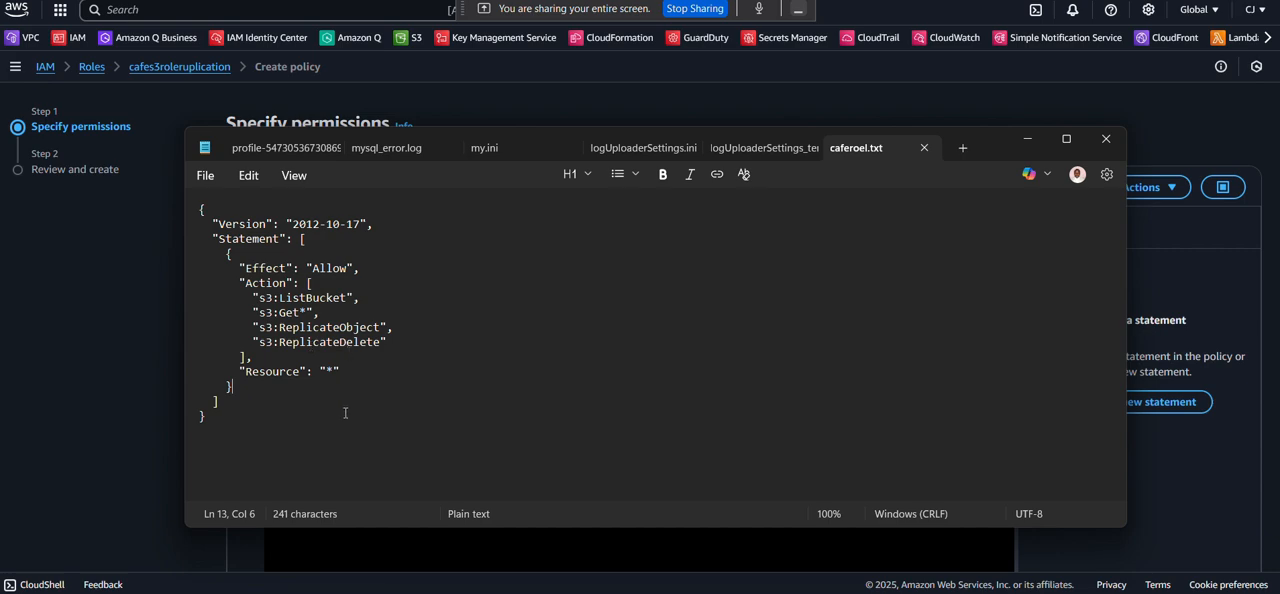
{"action": "key", "text": "ctrl+a"}
{"action": "key", "text": "ctrl+c"}
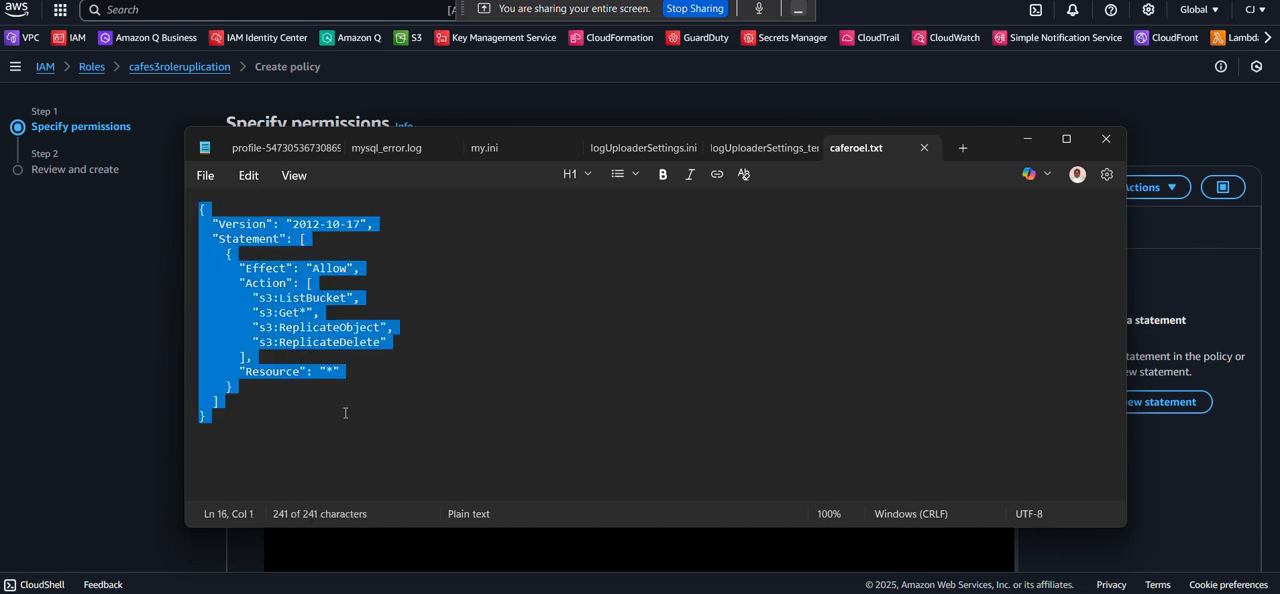
{"action": "left_click", "coordinate": [57, 354]}
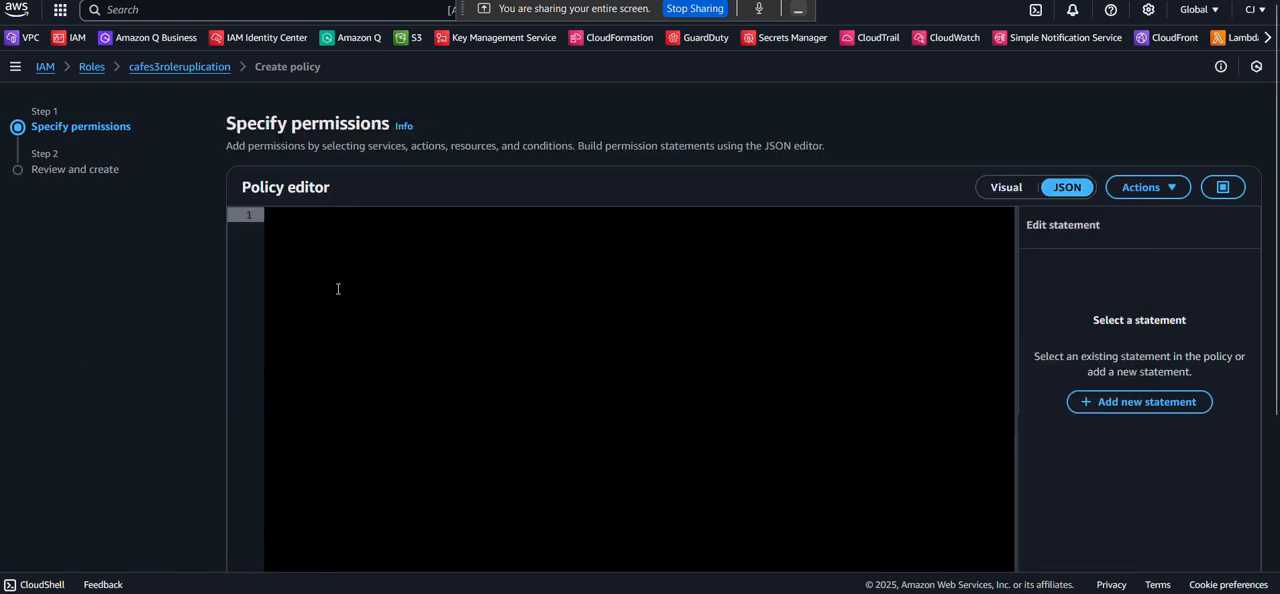
{"action": "key", "text": "ctrl+v"}
{"action": "scroll", "coordinate": [391, 386], "scroll_direction": "down", "scroll_amount": 1}
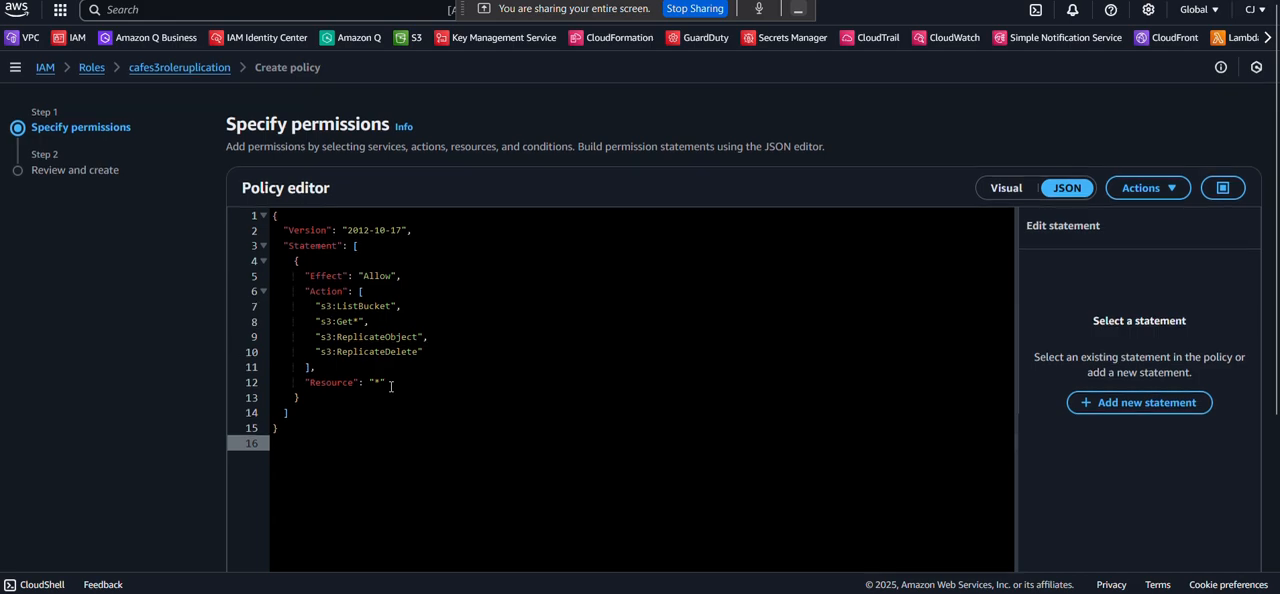
{"action": "scroll", "coordinate": [391, 386], "scroll_direction": "down", "scroll_amount": 3}
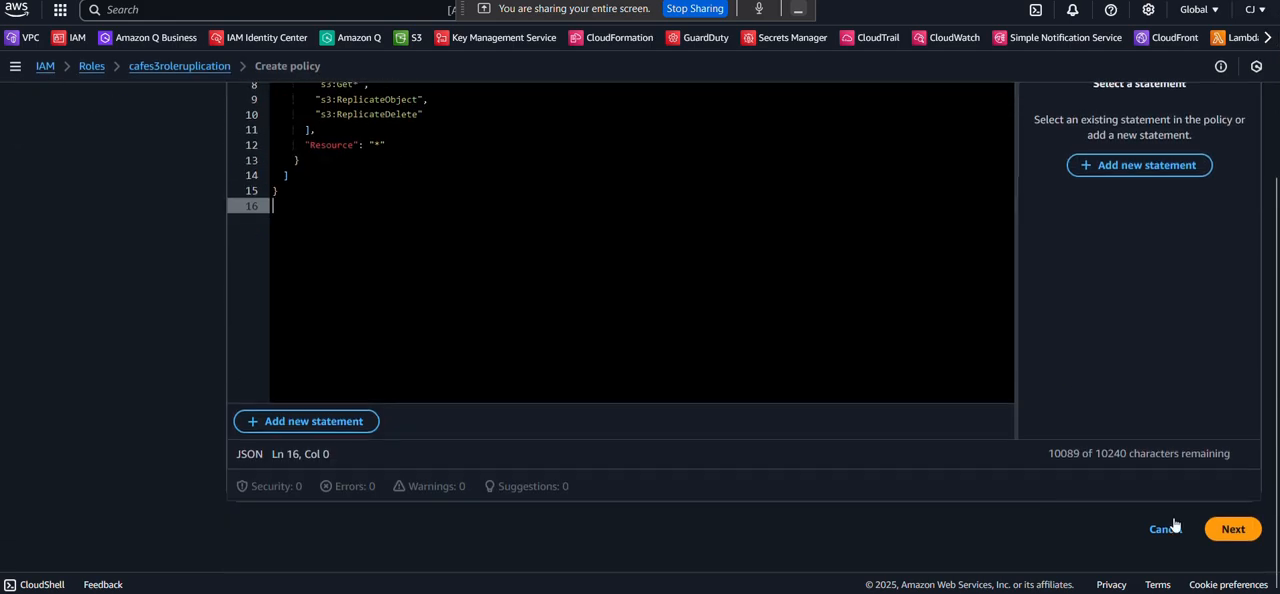
{"action": "left_click", "coordinate": [1236, 530]}
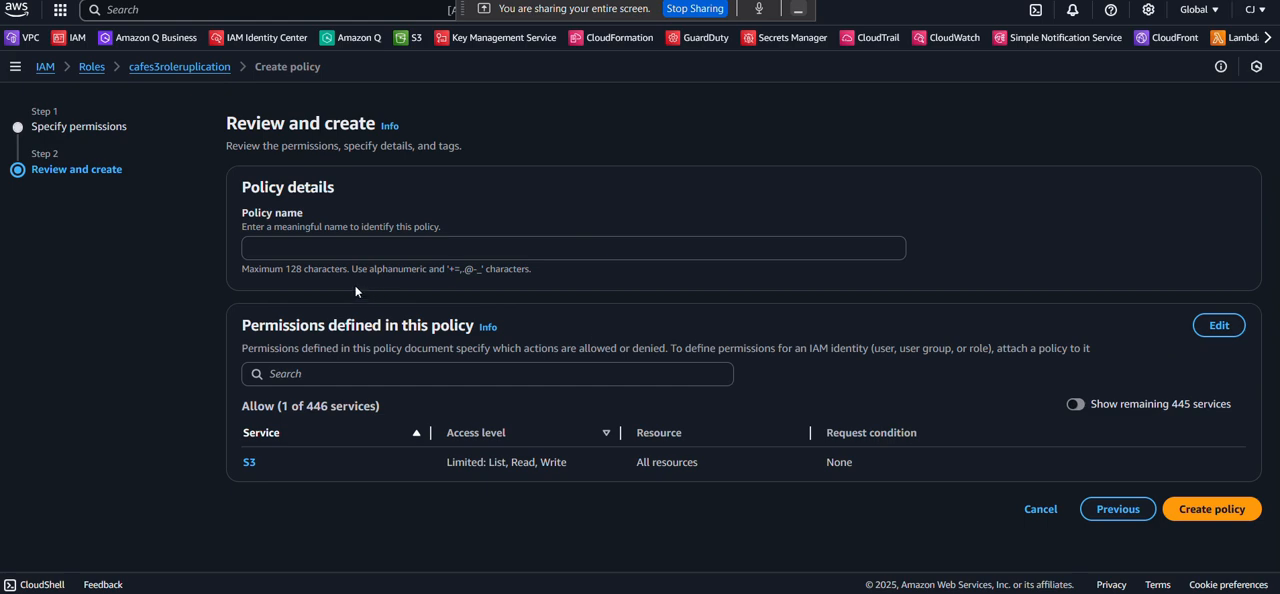
Name the inline policy ruplicateobjects and create it.
{"action": "left_click", "coordinate": [263, 247]}
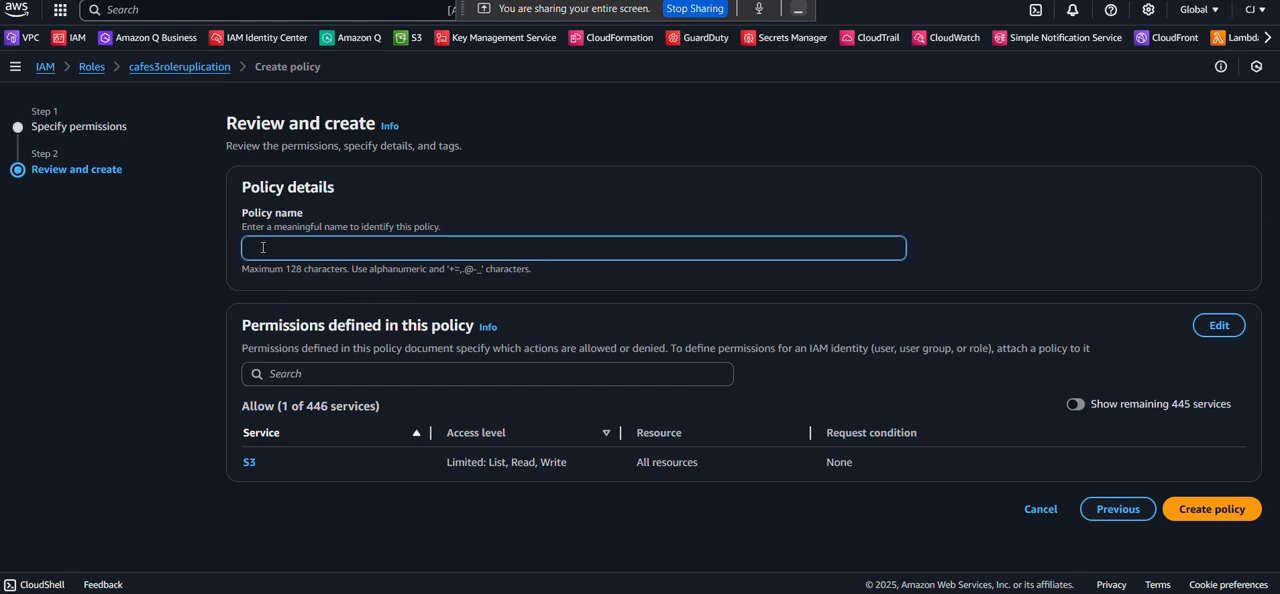
{"action": "type", "text": "get"}
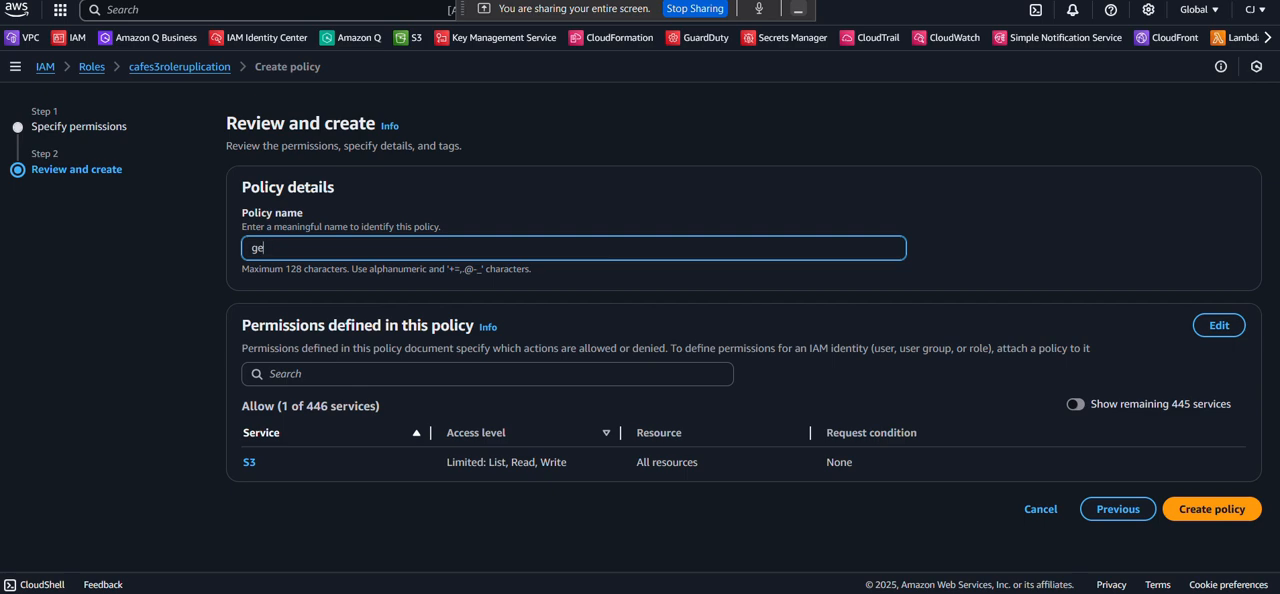
{"action": "key", "text": "BackSpace"}
{"action": "key", "text": "BackSpace"}
{"action": "type", "text": "ruplicateobjects"}
{"action": "left_click", "coordinate": [1192, 510]}
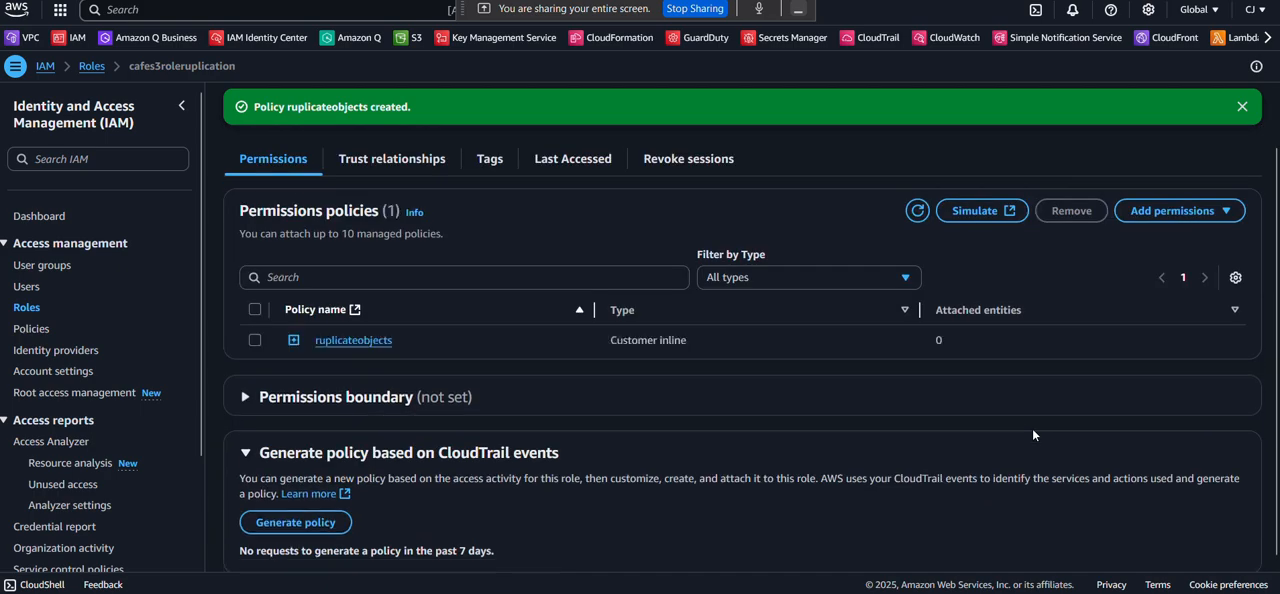
Check the role's permissions policies, then return to the S3 replication rule form for cafebucketworkshop001 and reload it.
{"action": "scroll", "coordinate": [1034, 435], "scroll_direction": "down", "scroll_amount": 1}
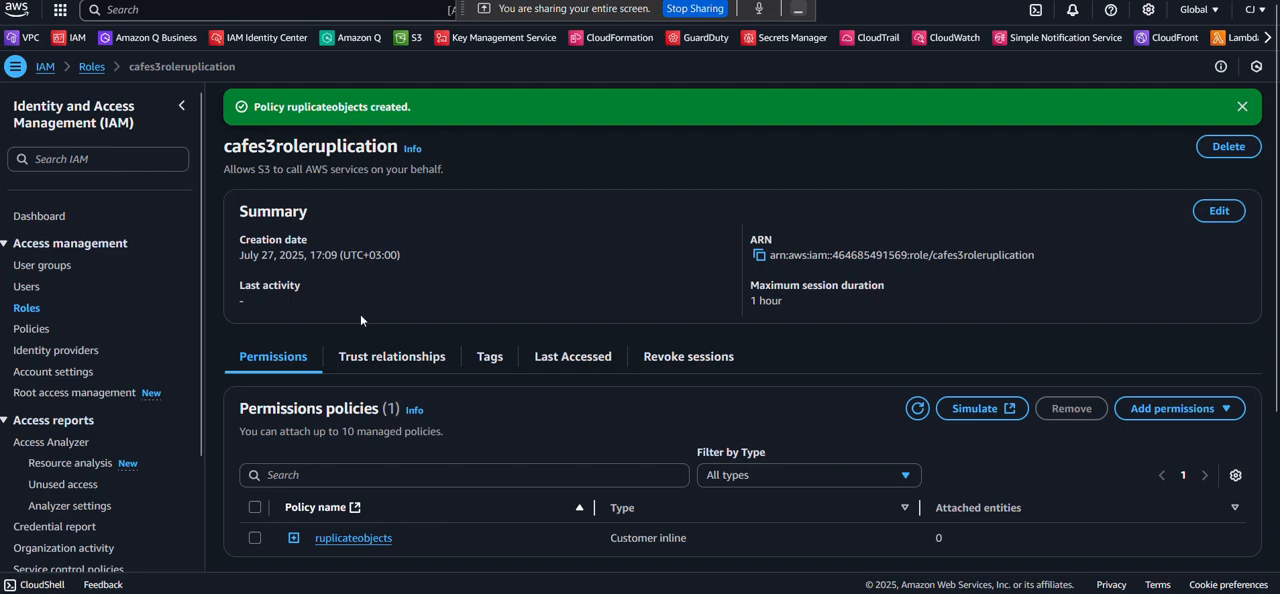
{"action": "scroll", "coordinate": [360, 314], "scroll_direction": "down", "scroll_amount": 3}
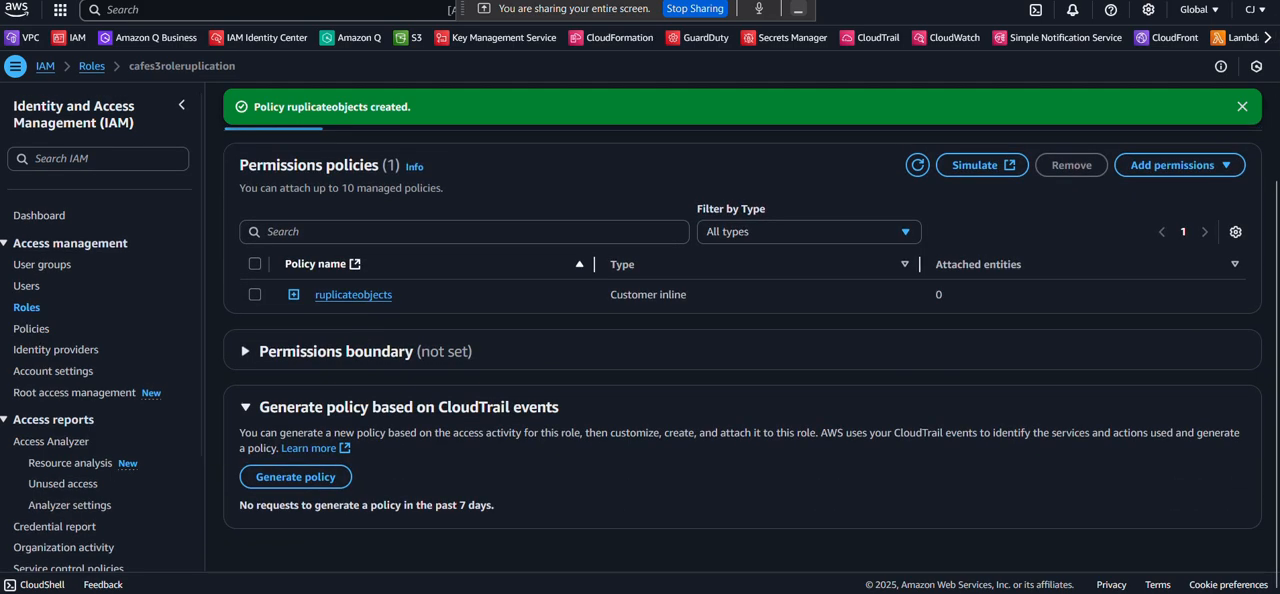
{"action": "key", "text": "ctrl+shift+Tab"}
{"action": "scroll", "coordinate": [547, 141], "scroll_direction": "up", "scroll_amount": 8}
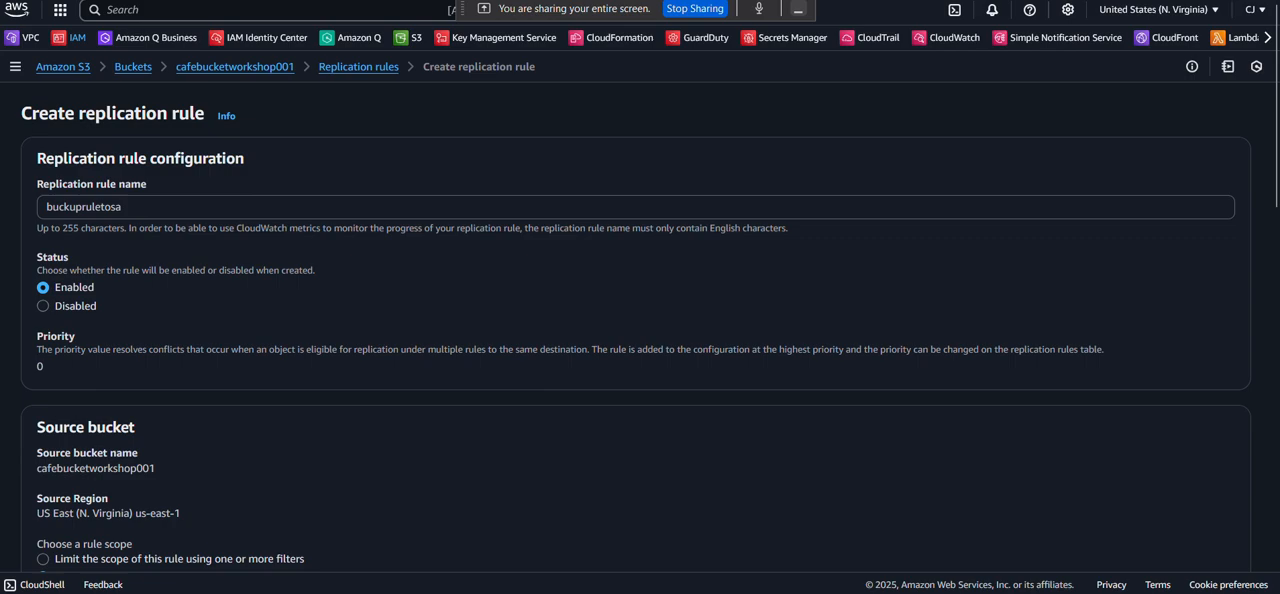
{"action": "key", "text": "F5"}
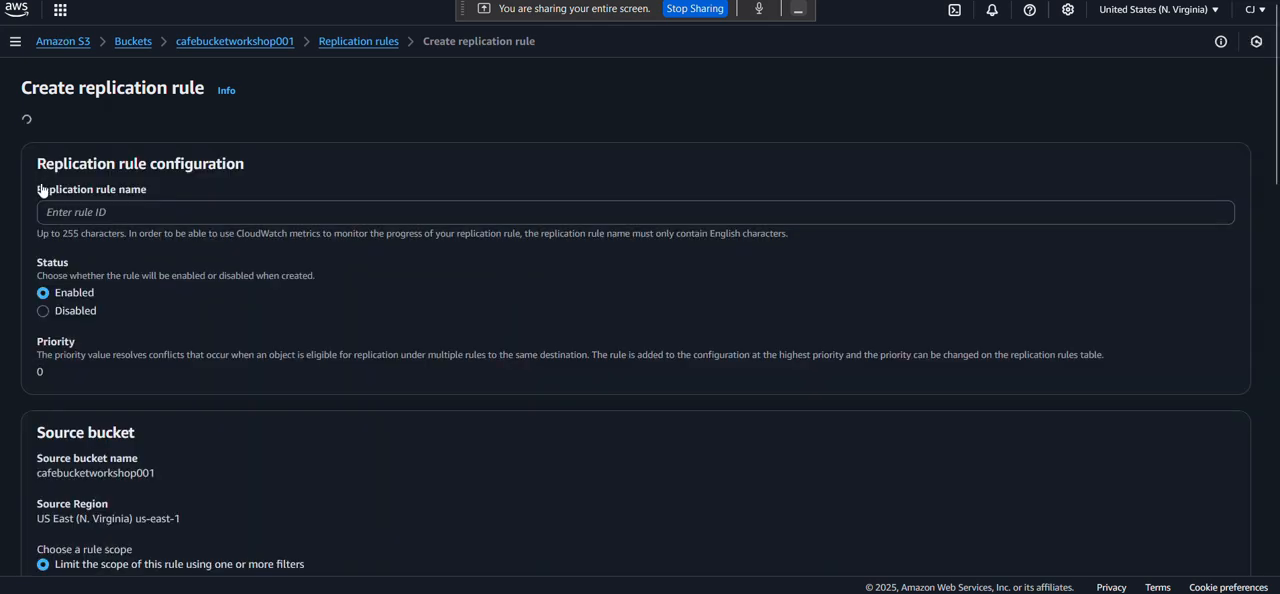
Name the replication rule ruplicatetosa, keeping its status enabled, and go on to the source bucket settings.
{"action": "left_click", "coordinate": [81, 182]}
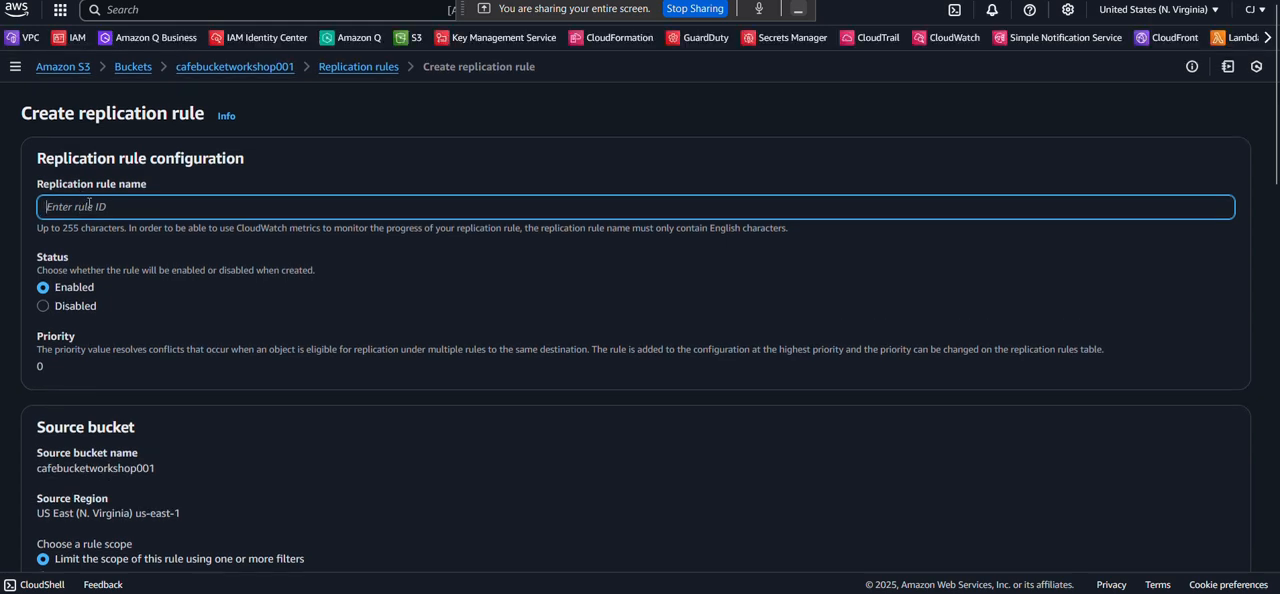
{"action": "type", "text": "rupli"}
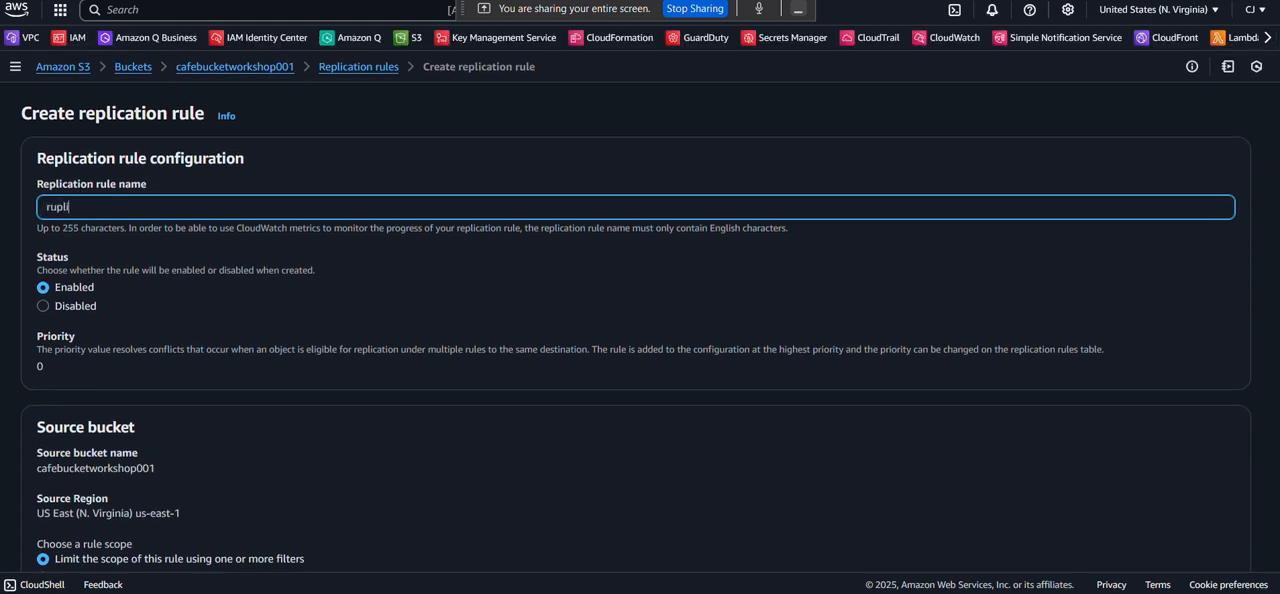
{"action": "type", "text": "catetosa"}
{"action": "scroll", "coordinate": [181, 249], "scroll_direction": "down", "scroll_amount": 1}
{"action": "scroll", "coordinate": [120, 242], "scroll_direction": "down", "scroll_amount": 4}
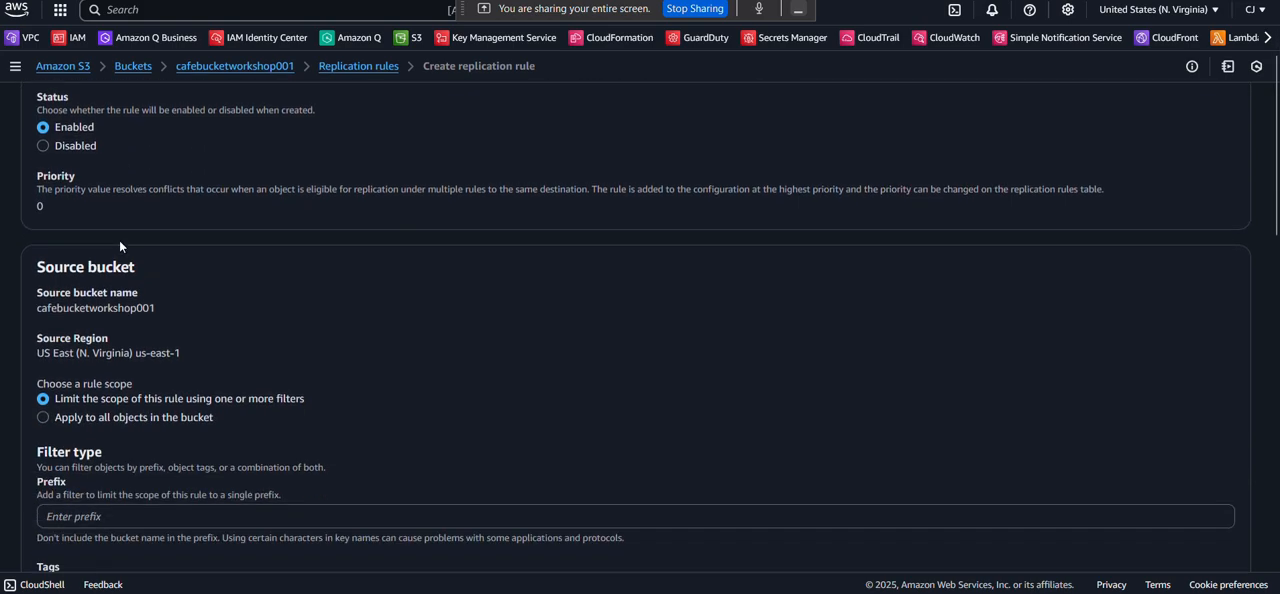
Apply the replication rule to all objects in the bucket and set cafebucketworshop002 in this account as the destination, with versioning enabled on it.
{"action": "left_click", "coordinate": [43, 251]}
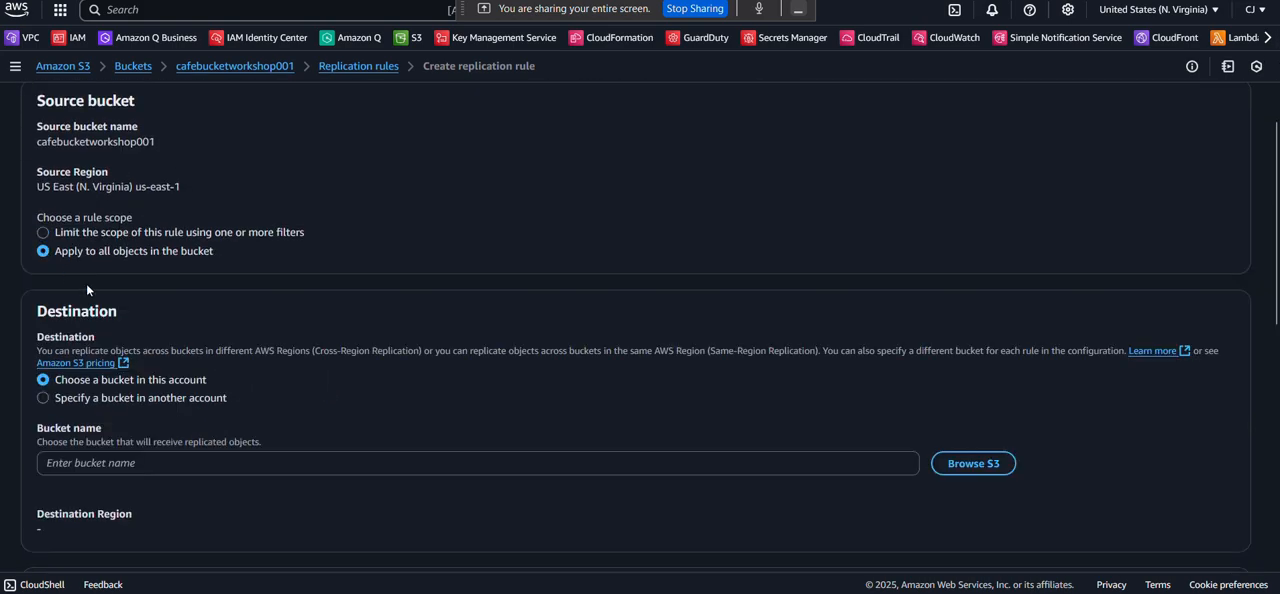
{"action": "scroll", "coordinate": [43, 262], "scroll_direction": "down", "scroll_amount": 2}
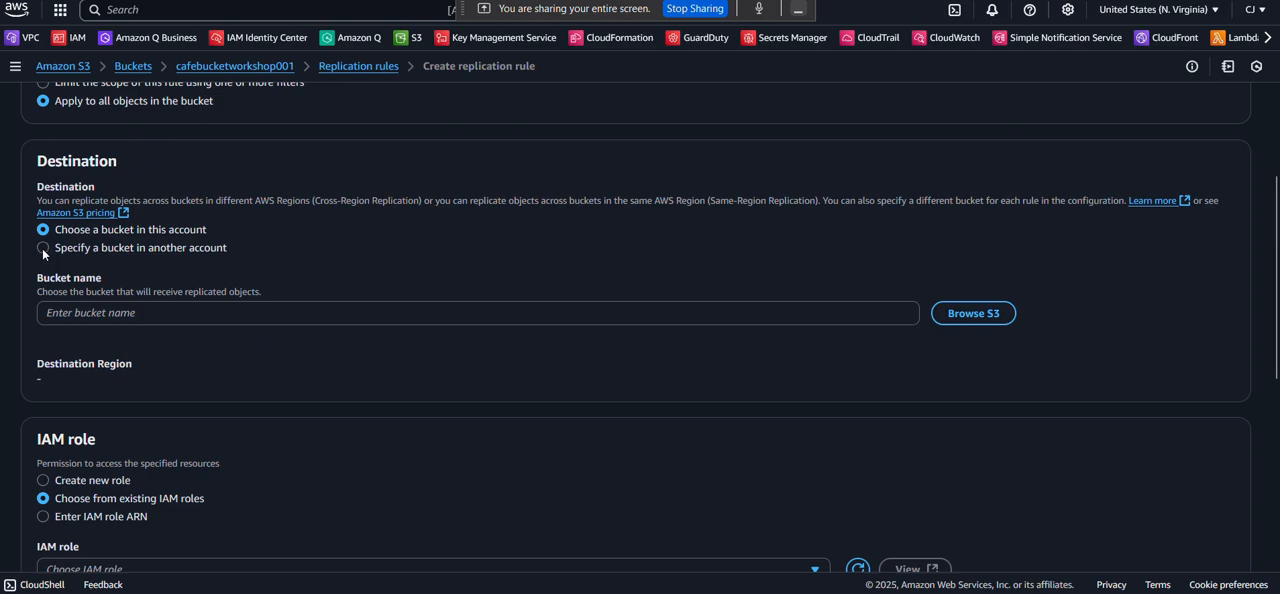
{"action": "left_click", "coordinate": [973, 313]}
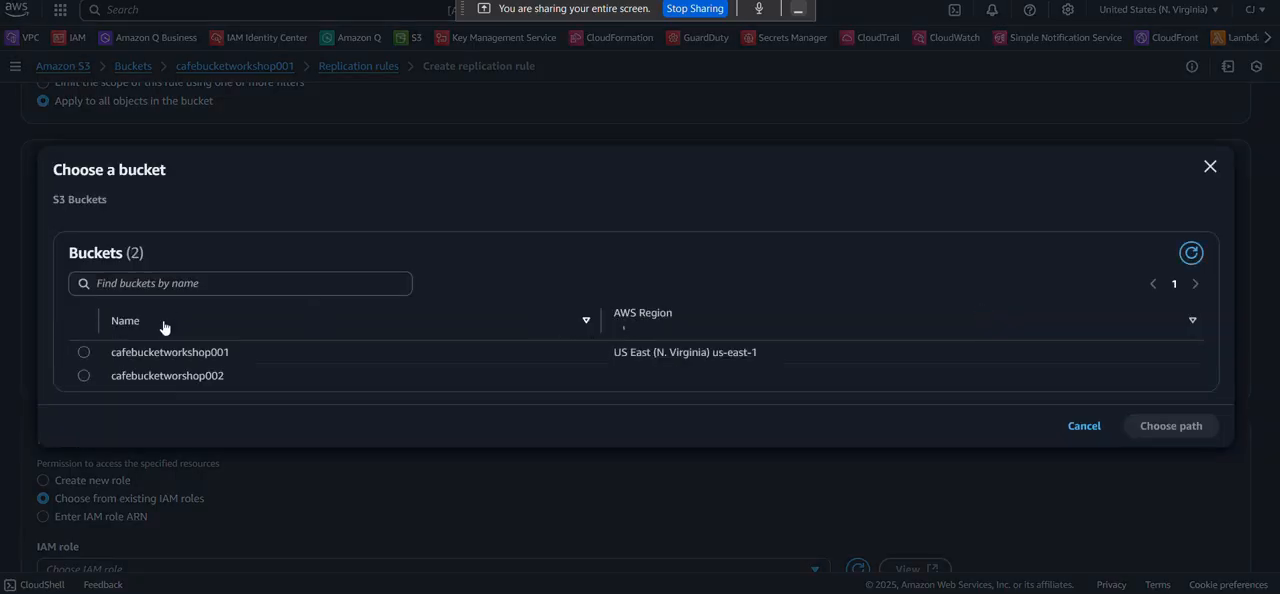
{"action": "left_click", "coordinate": [84, 375]}
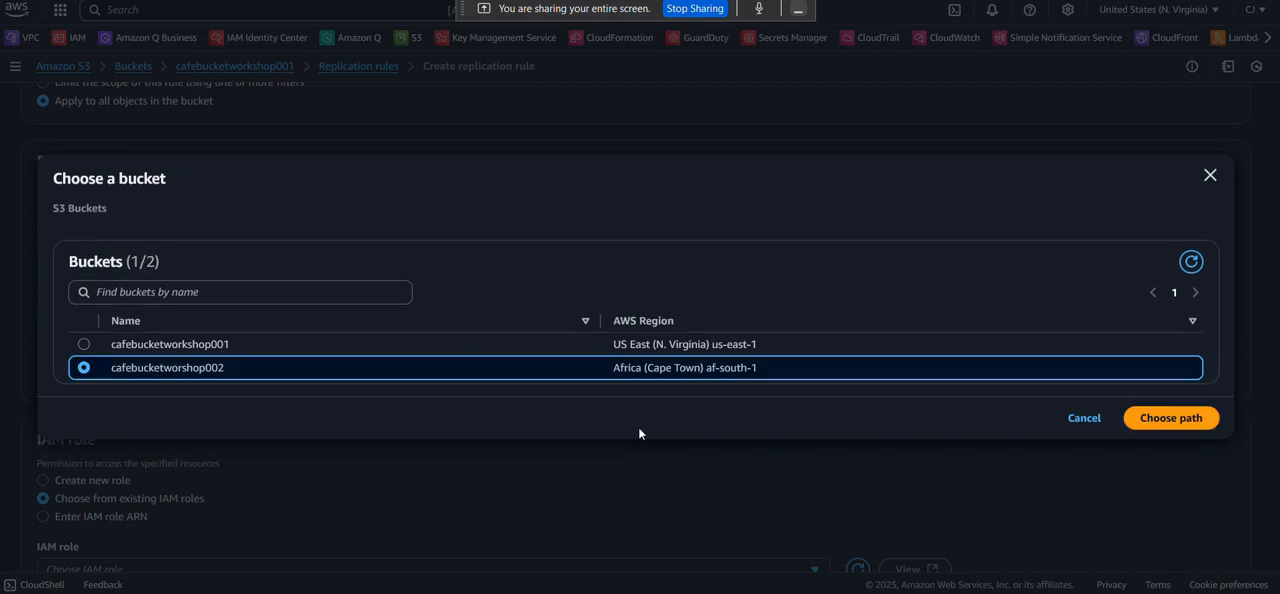
{"action": "left_click", "coordinate": [1170, 420]}
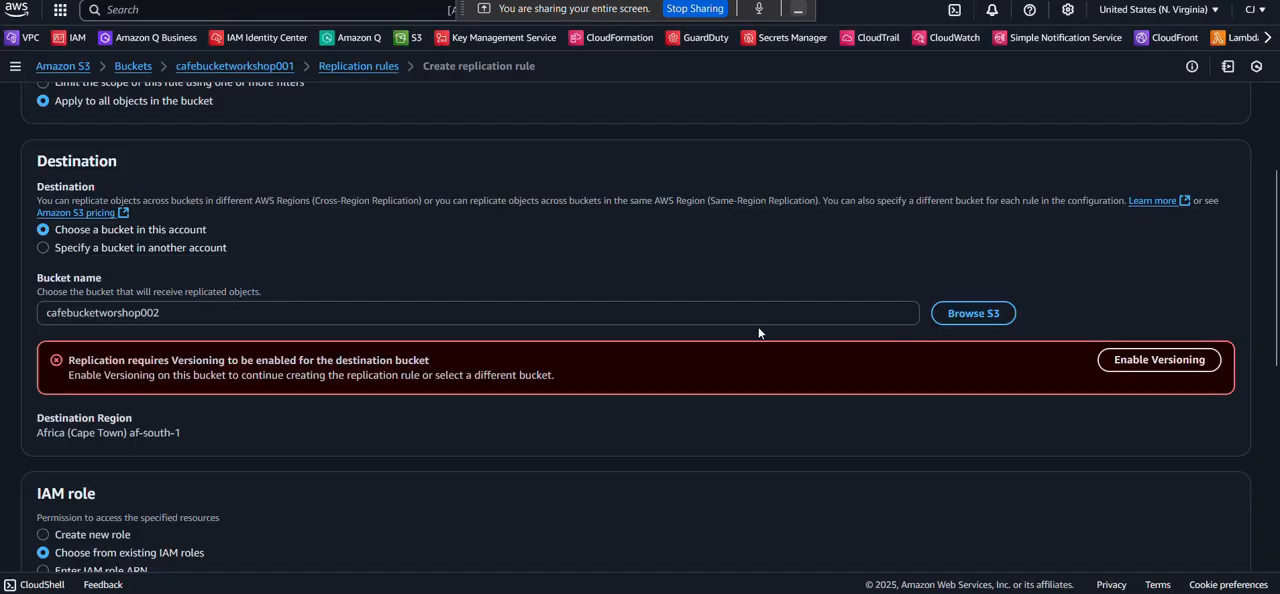
Assign the existing IAM role cafes3roleruplication to the replication rule.
{"action": "scroll", "coordinate": [587, 356], "scroll_direction": "down", "scroll_amount": 3}
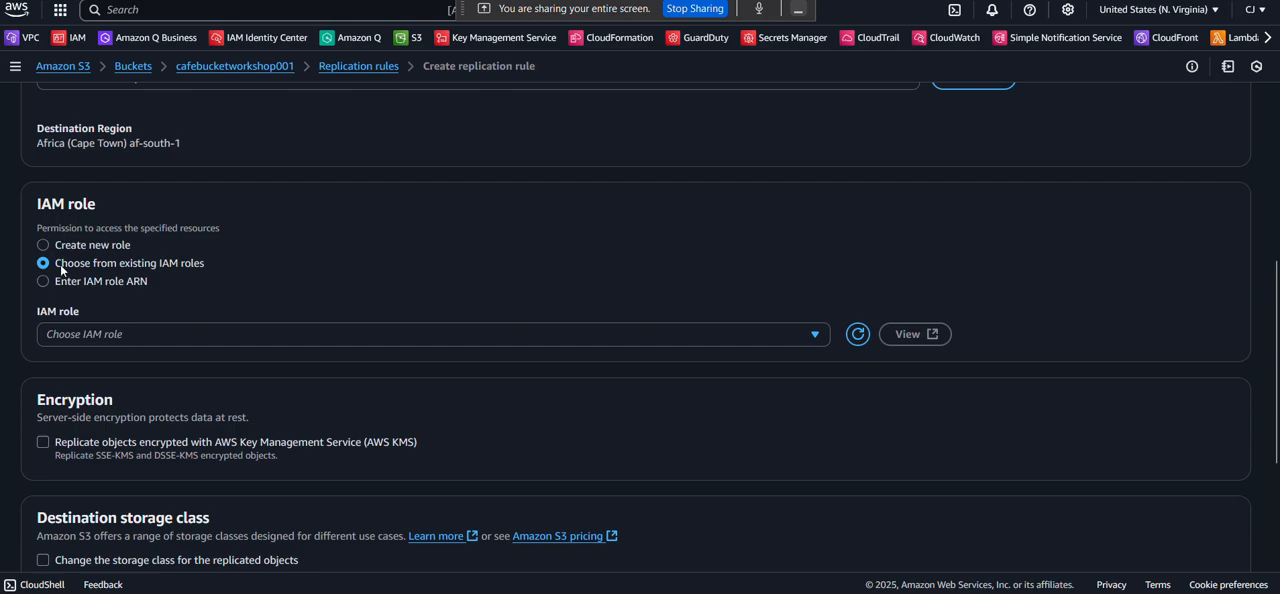
{"action": "left_click", "coordinate": [230, 337]}
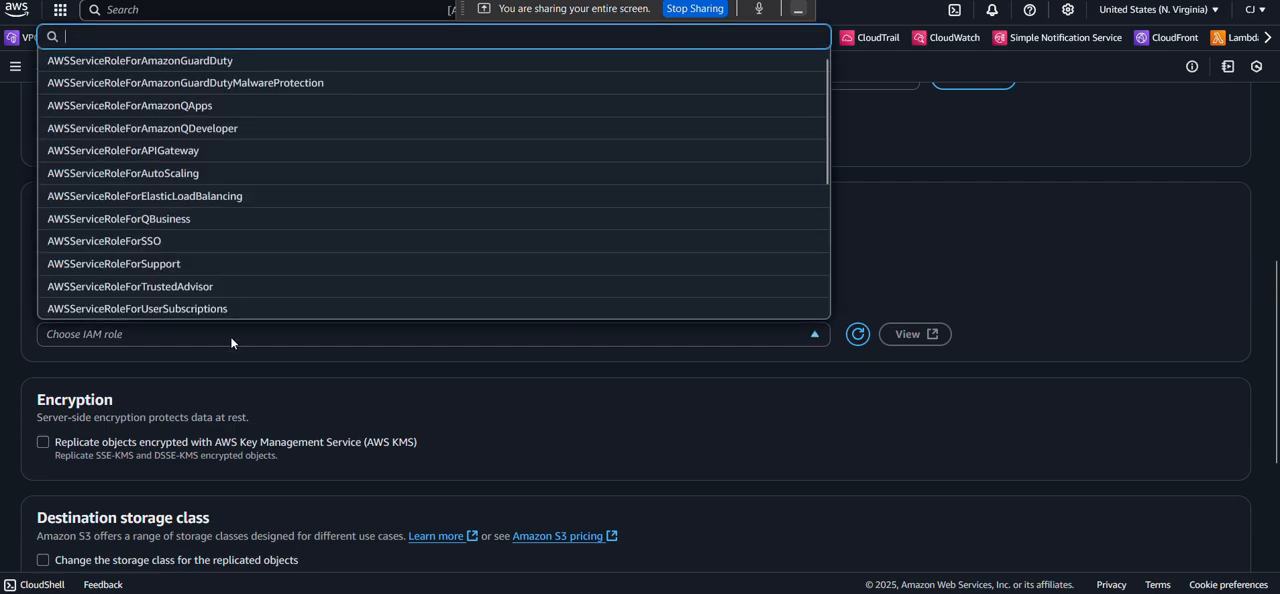
{"action": "type", "text": "s"}
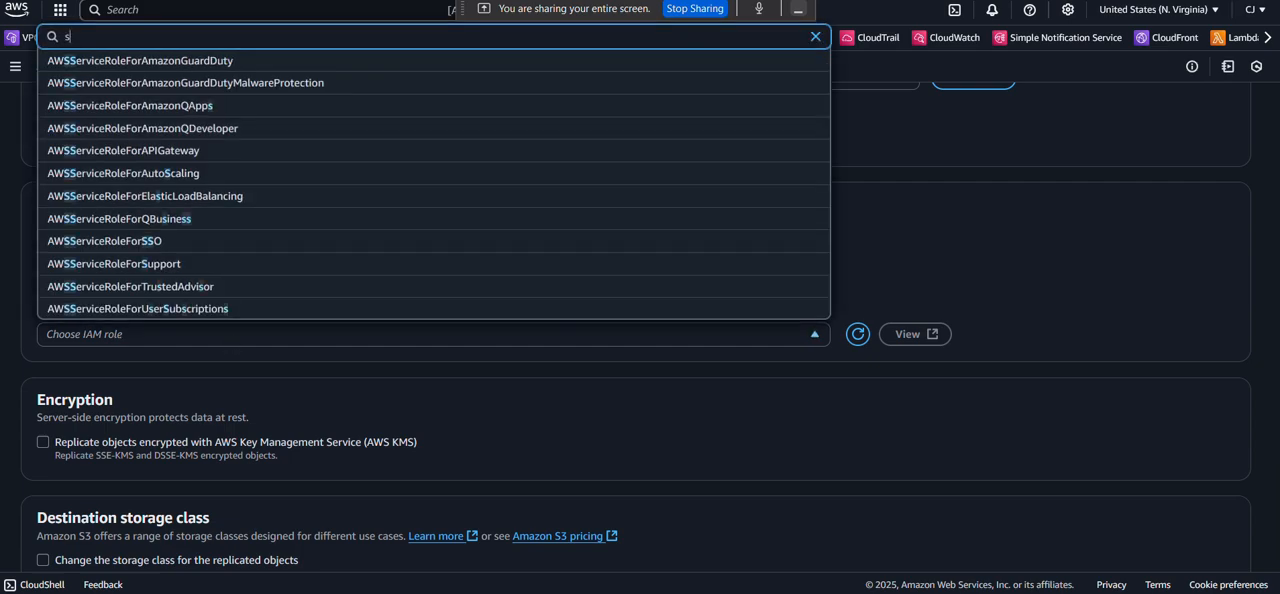
{"action": "type", "text": "3"}
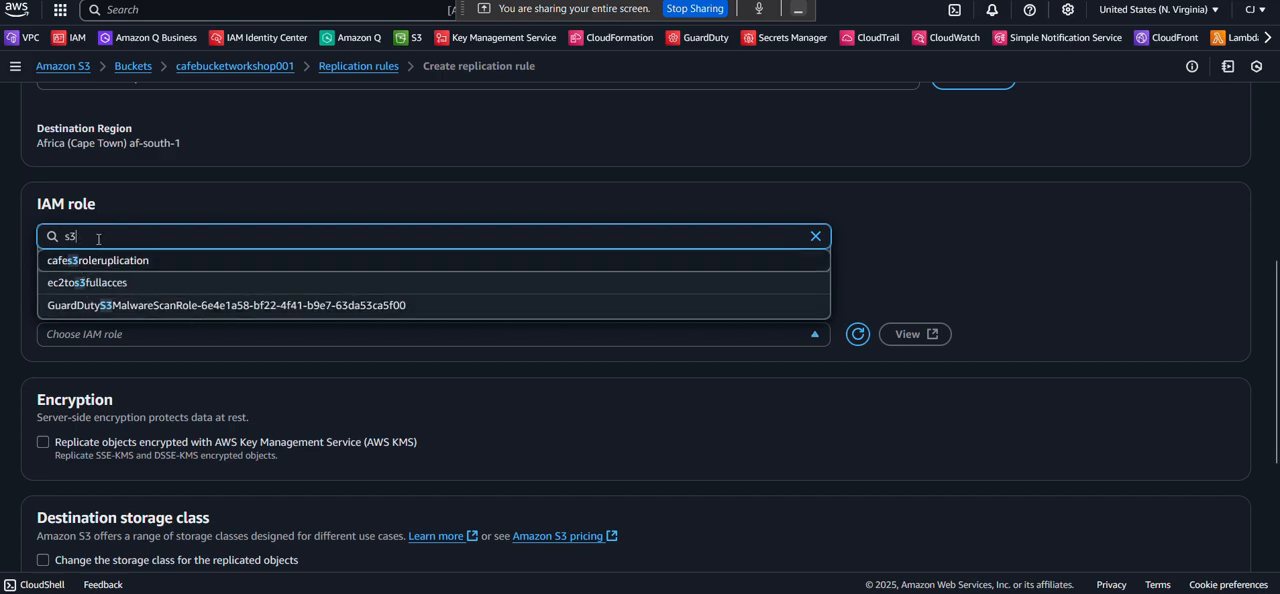
{"action": "key", "text": "BackSpace"}
{"action": "key", "text": "BackSpace"}
{"action": "type", "text": "caf"}
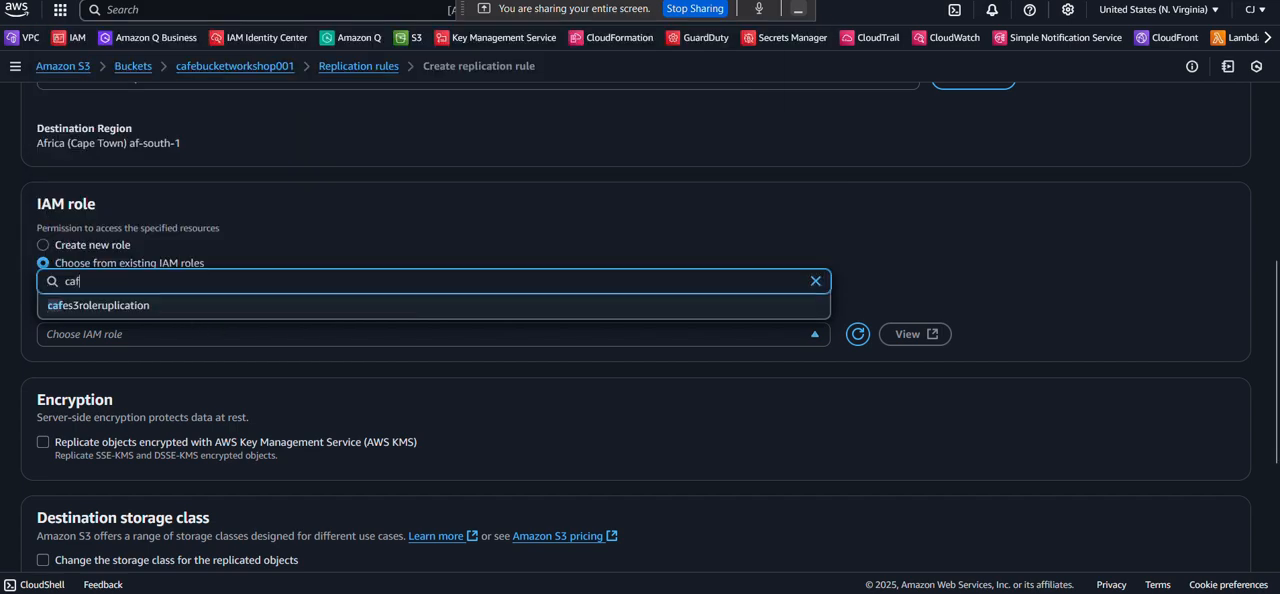
{"action": "type", "text": "e"}
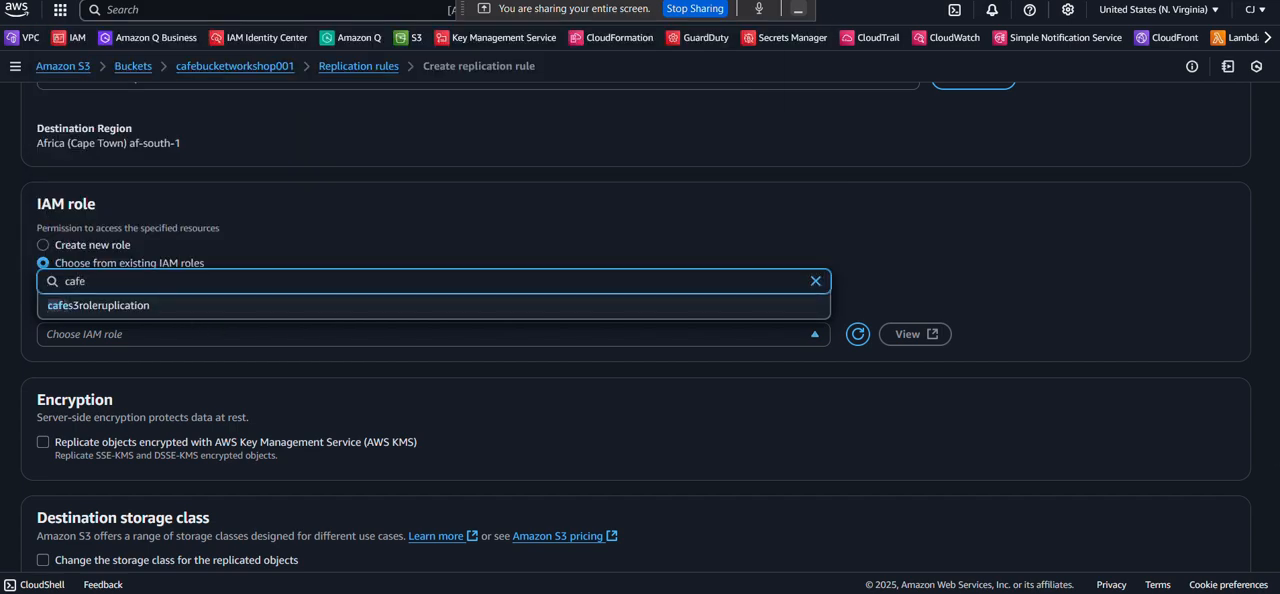
{"action": "left_click", "coordinate": [82, 307]}
Save the replication rule with the remaining options at their defaults and choose not to replicate existing objects.
{"action": "scroll", "coordinate": [72, 258], "scroll_direction": "down", "scroll_amount": 3}
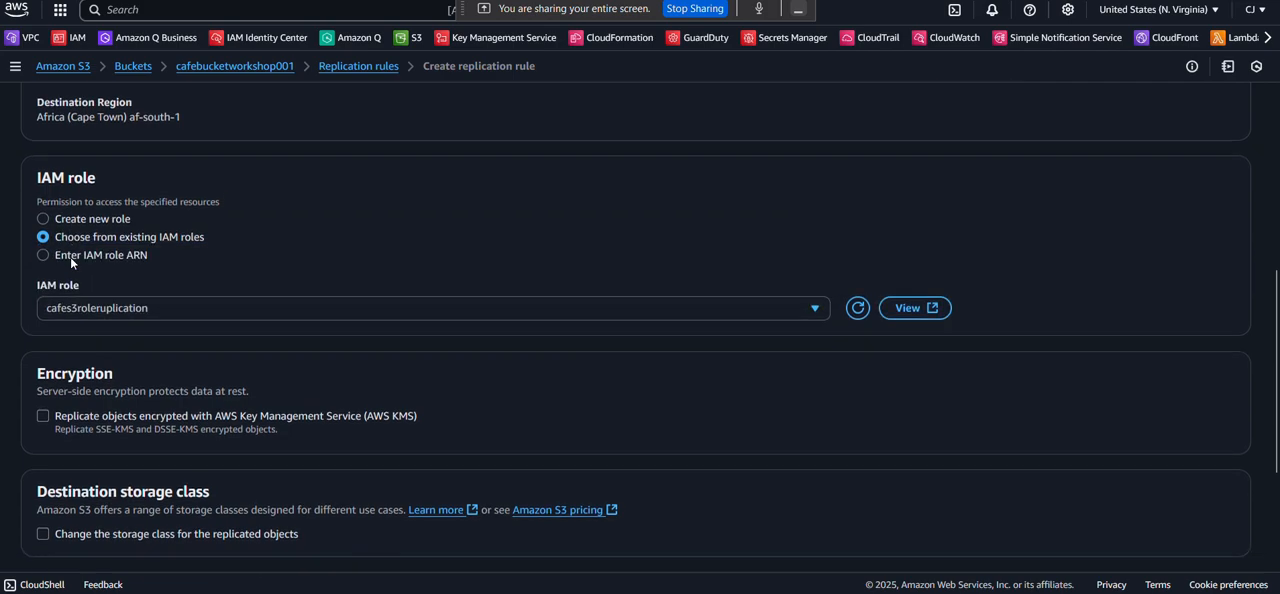
{"action": "scroll", "coordinate": [70, 256], "scroll_direction": "down", "scroll_amount": 2}
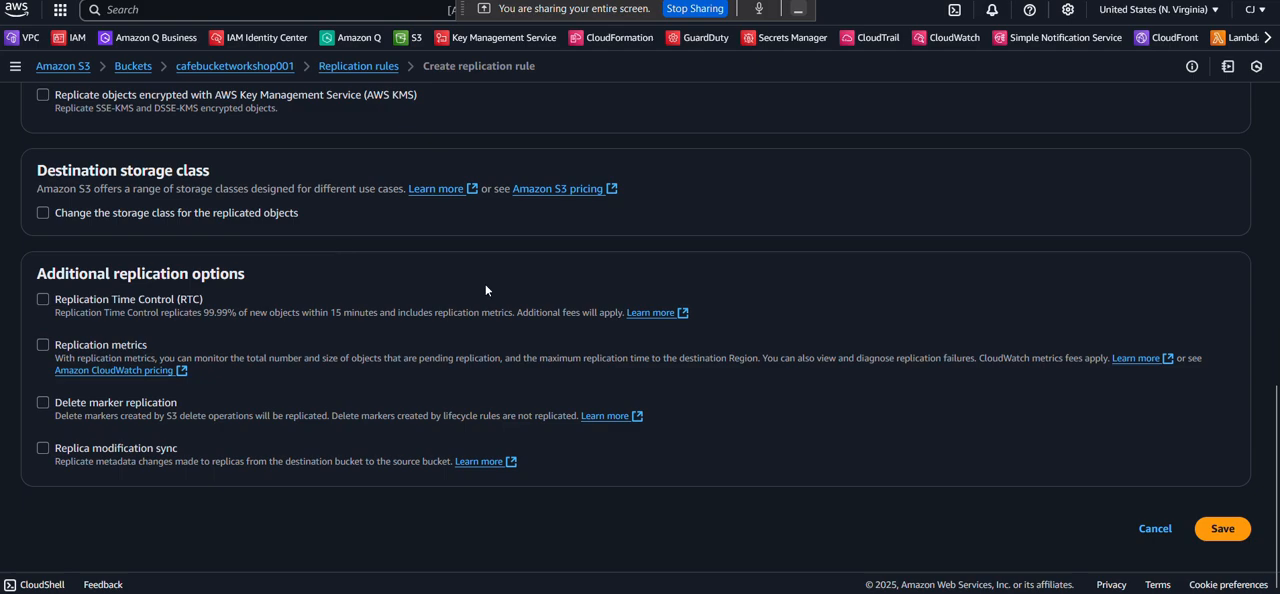
{"action": "left_click", "coordinate": [1219, 529]}
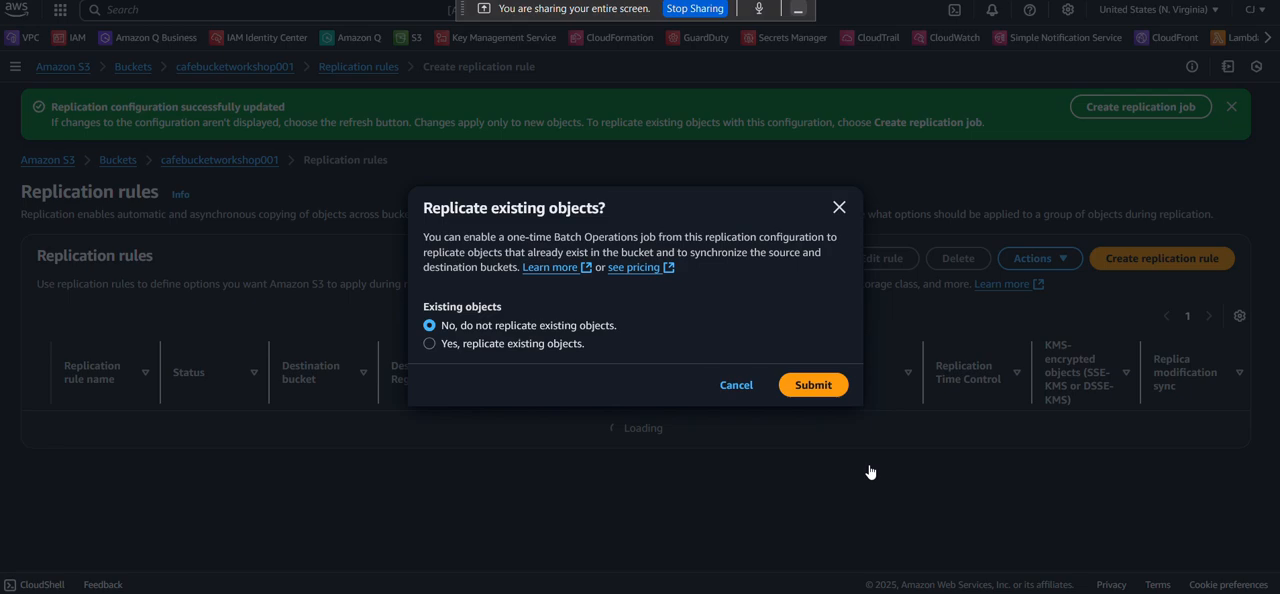
{"action": "left_click", "coordinate": [828, 388]}
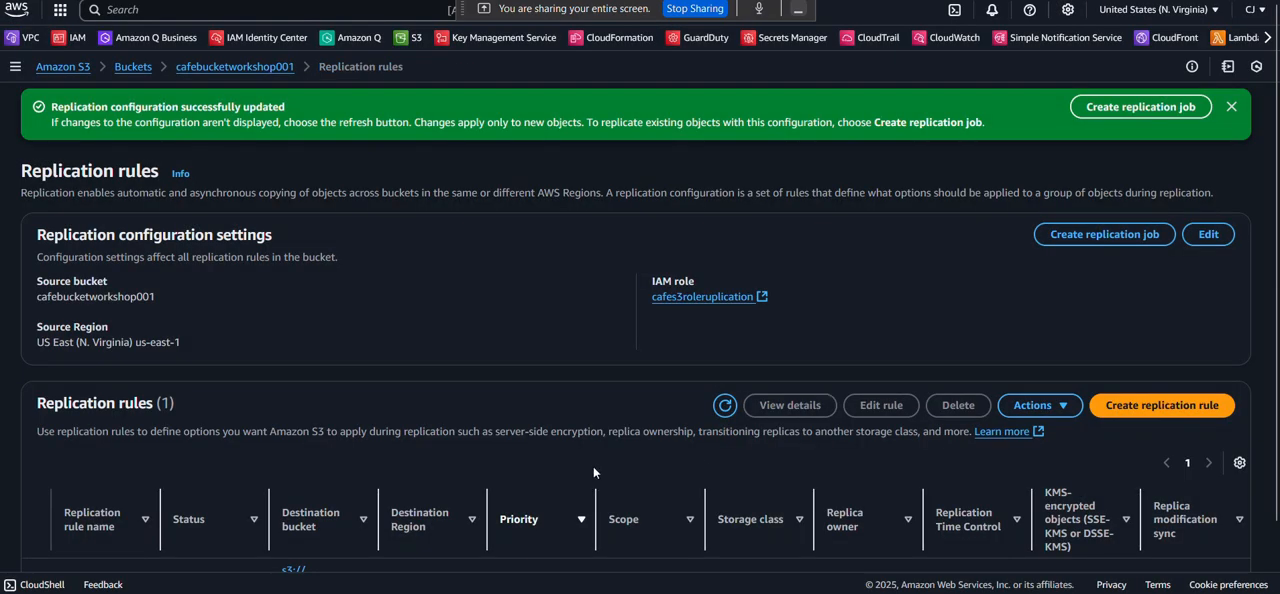
Review the saved rule's settings and open the destination bucket cafebucketworshop002 to check its object list.
{"action": "scroll", "coordinate": [593, 466], "scroll_direction": "down", "scroll_amount": 1}
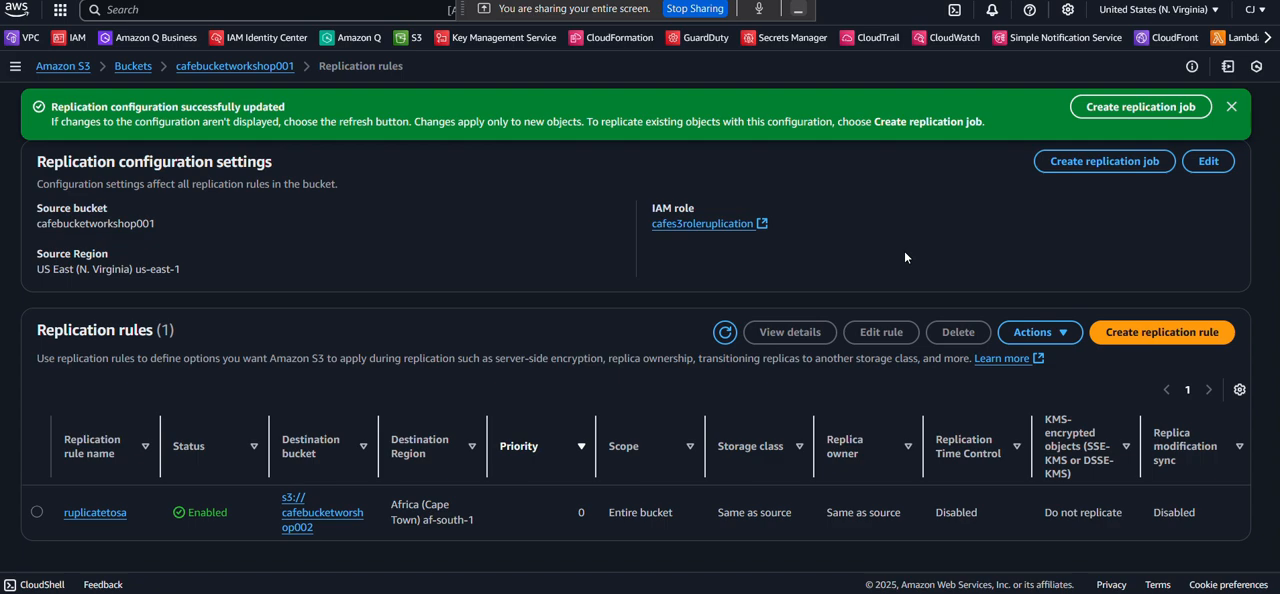
{"action": "left_click", "coordinate": [127, 67]}
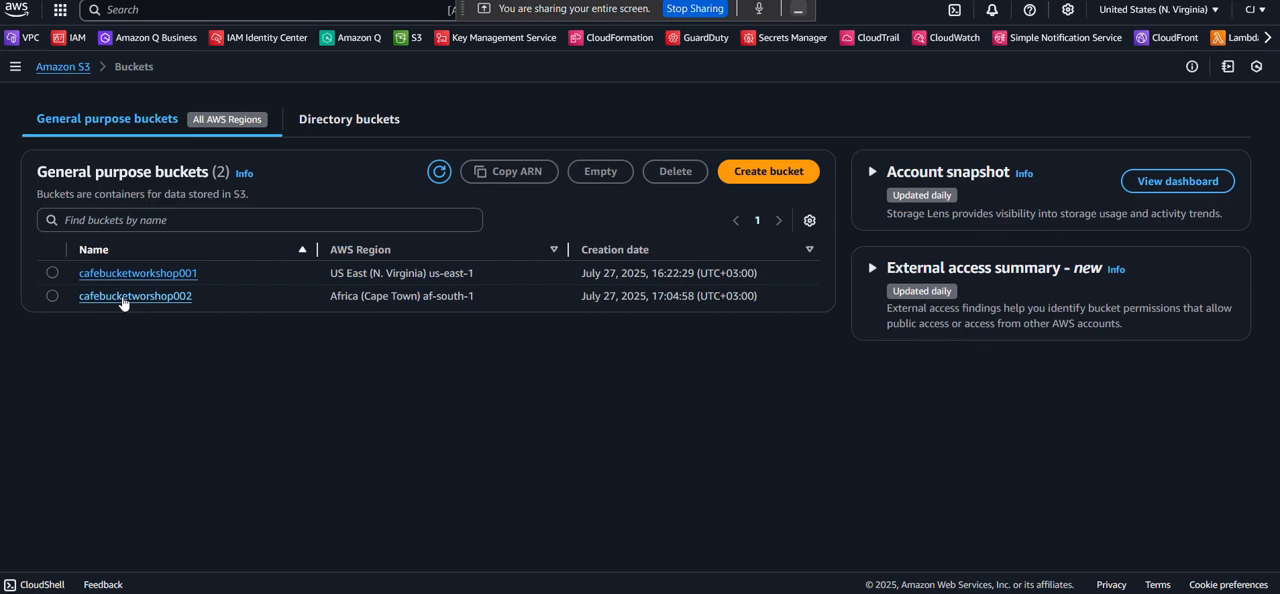
{"action": "left_click", "coordinate": [123, 297]}
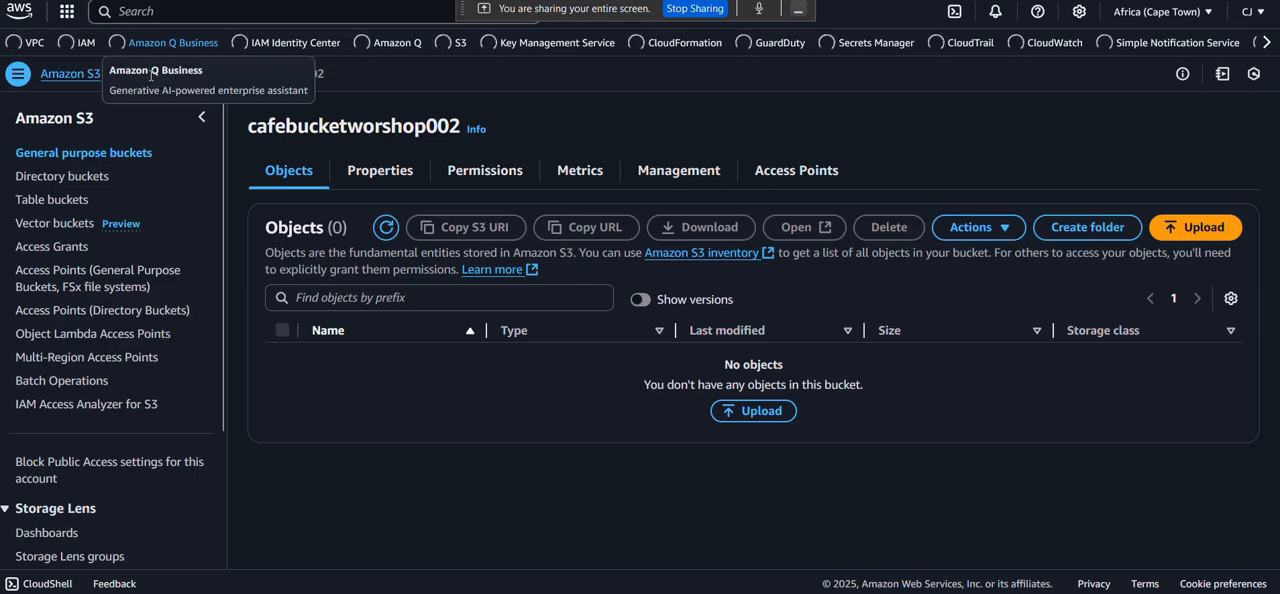
Go back to the S3 bucket list and open the objects of the source bucket cafebucketworkshop001.
{"action": "left_click", "coordinate": [168, 43]}
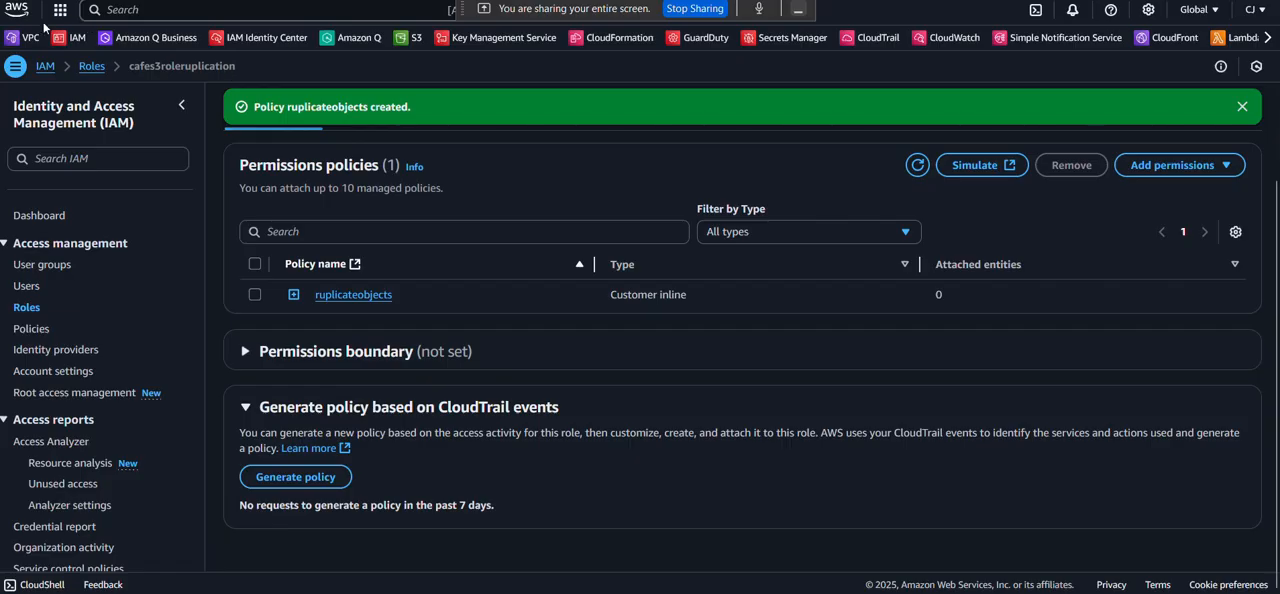
{"action": "left_click", "coordinate": [400, 38]}
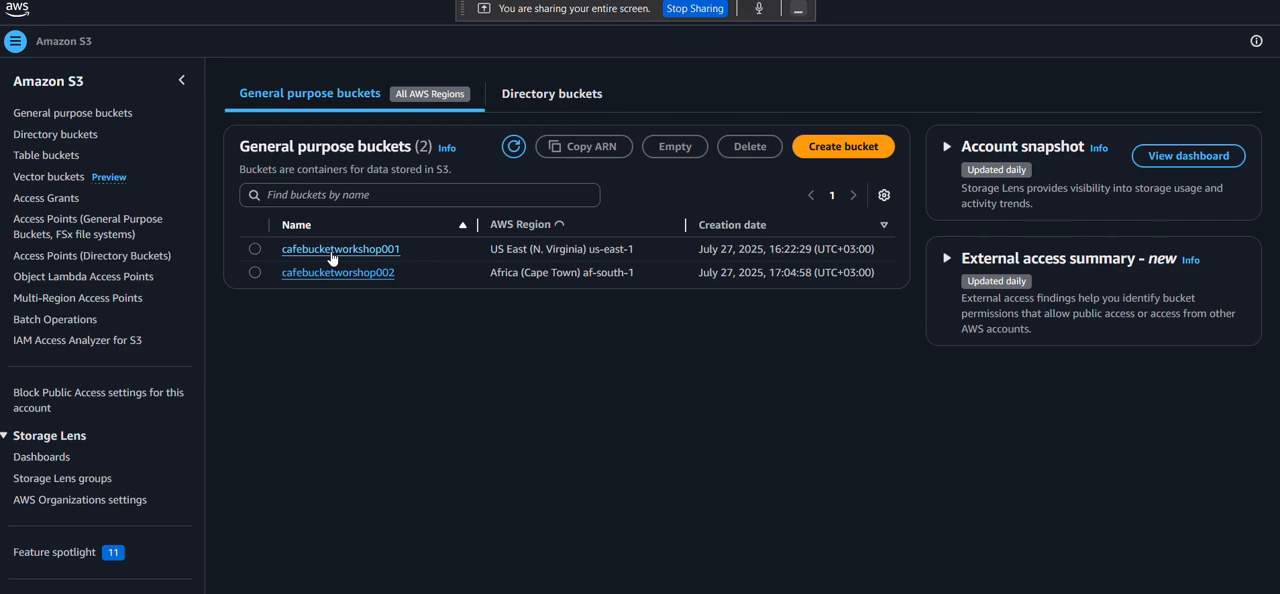
{"action": "left_click", "coordinate": [331, 252]}
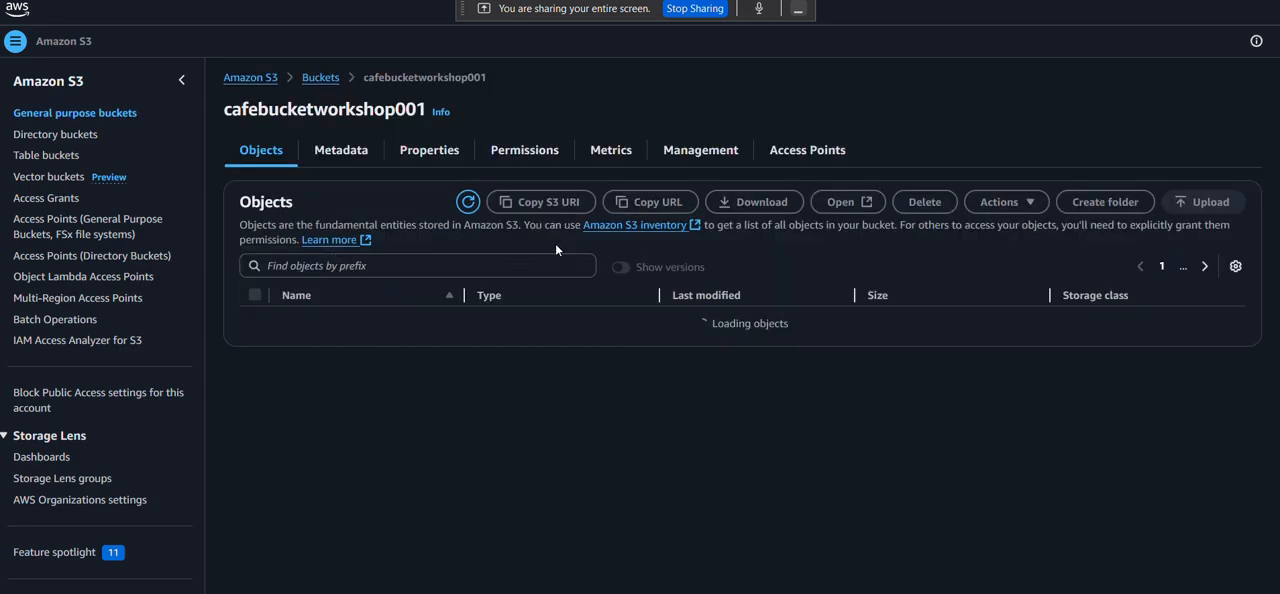
{"action": "scroll", "coordinate": [556, 249], "scroll_direction": "down", "scroll_amount": 1}
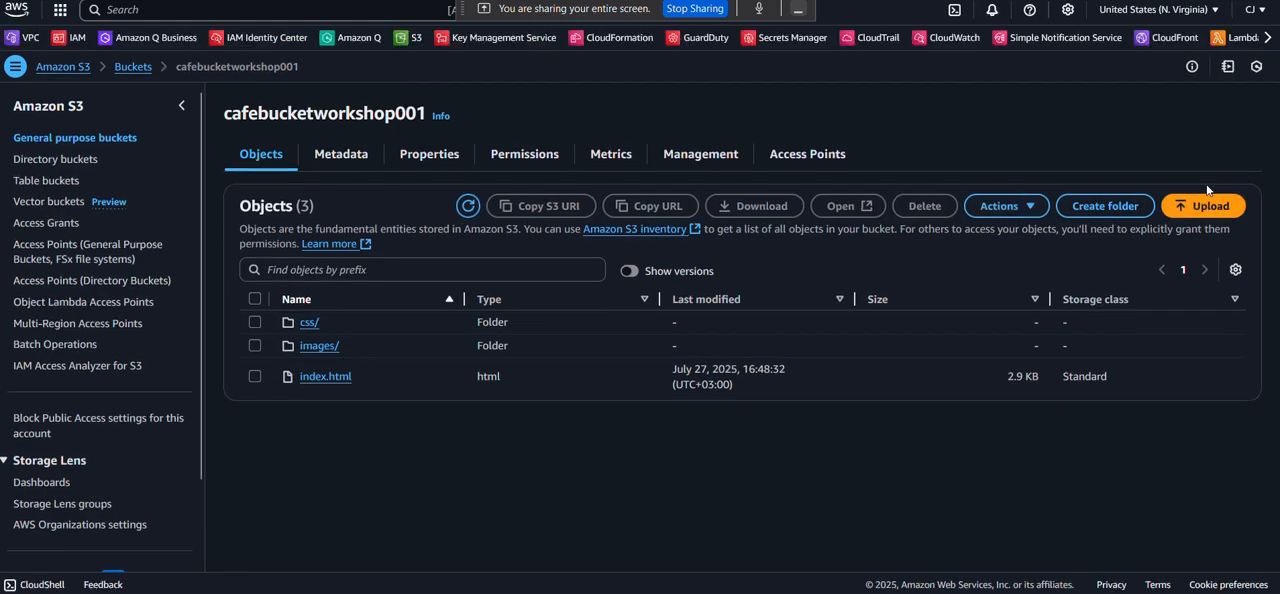
Upload the aws.pptx file from the Downloads folder to cafebucketworkshop001 and return to its object list.
{"action": "left_click", "coordinate": [1195, 205]}
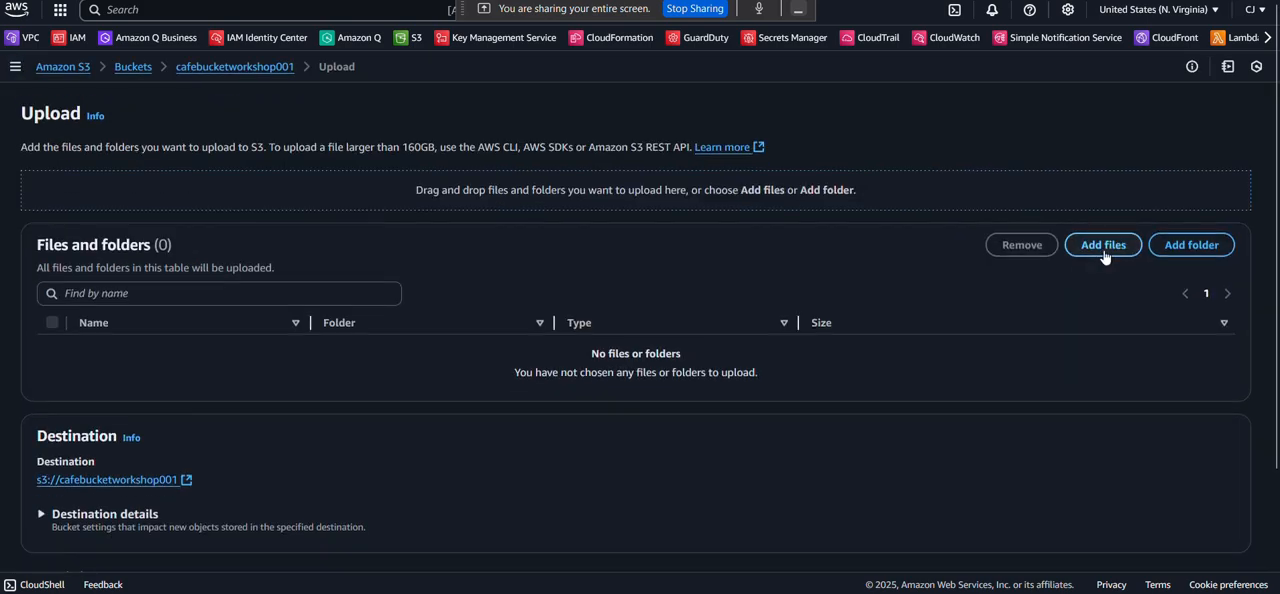
{"action": "left_click", "coordinate": [1103, 249]}
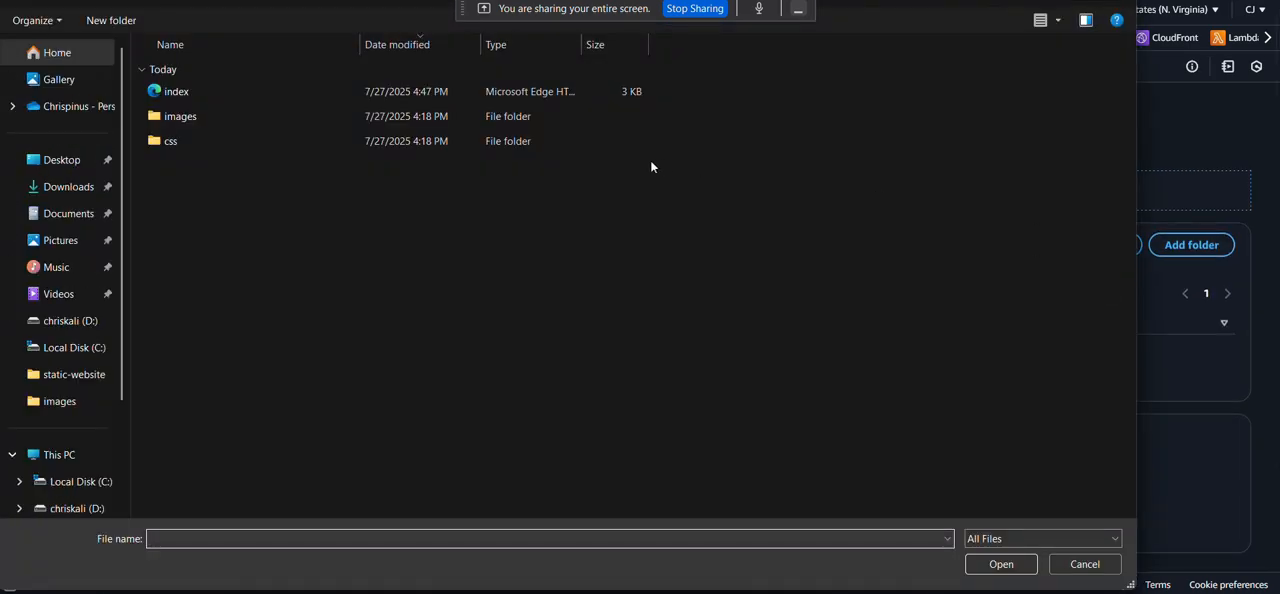
{"action": "left_click", "coordinate": [88, 186]}
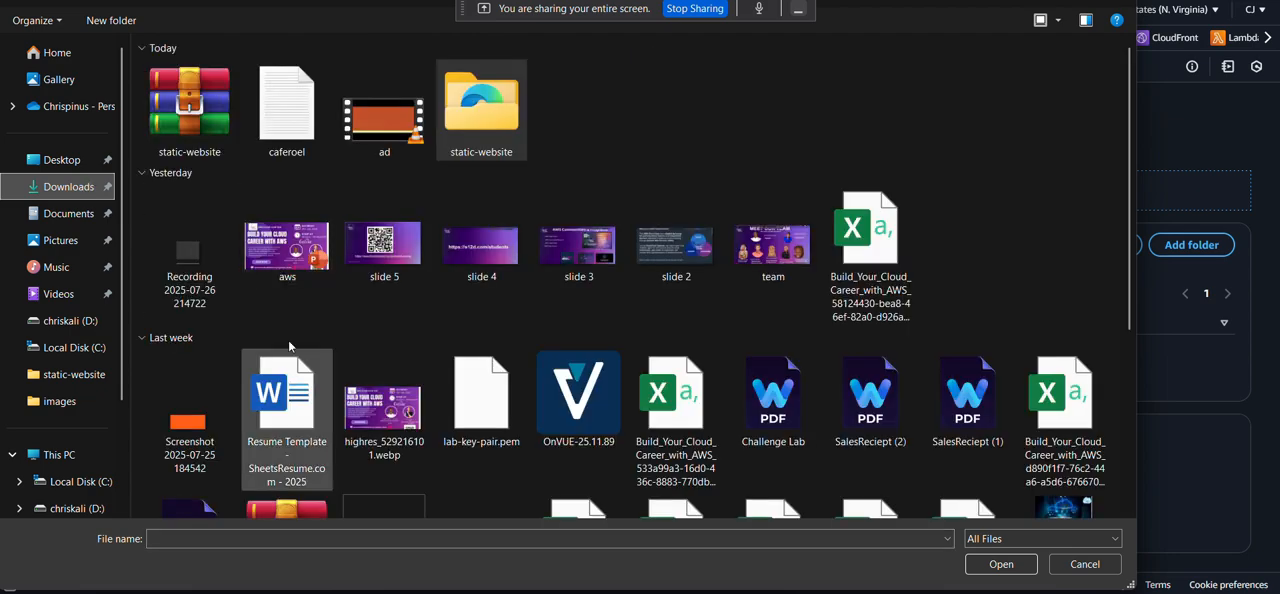
{"action": "left_click", "coordinate": [273, 258]}
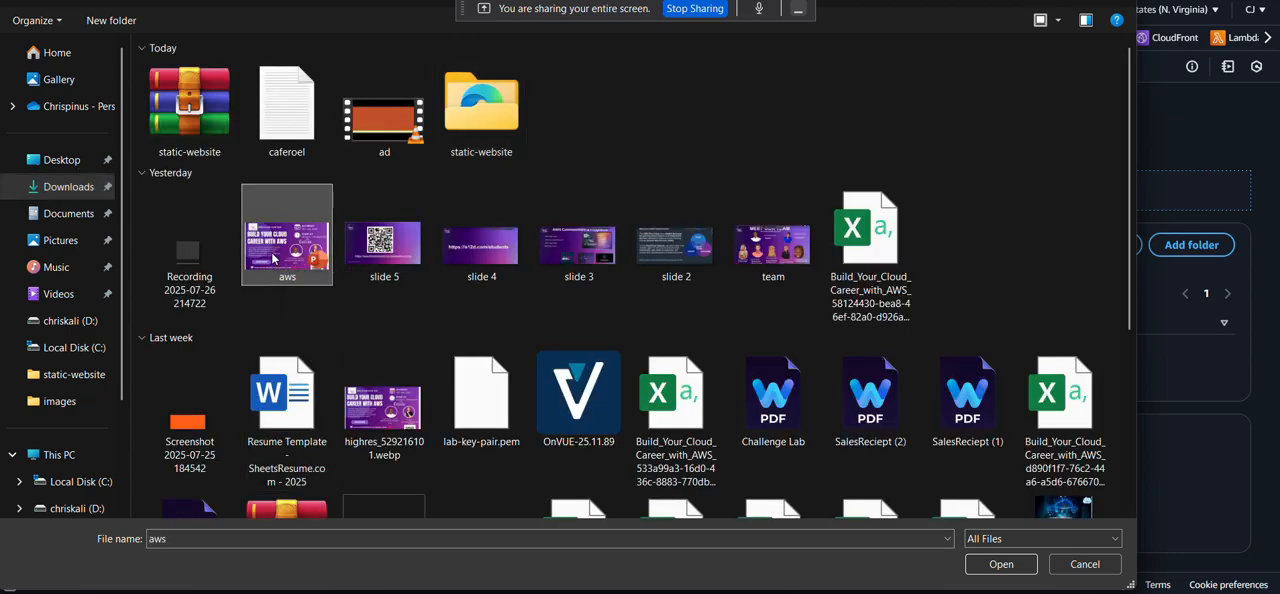
{"action": "left_click", "coordinate": [1010, 564]}
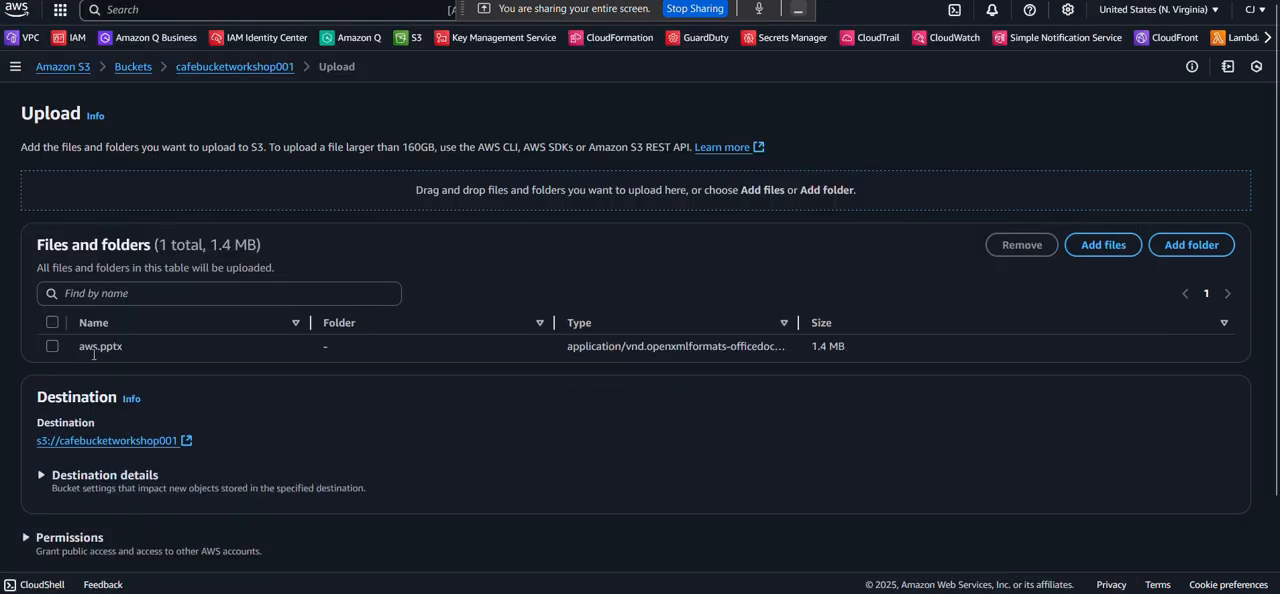
{"action": "scroll", "coordinate": [229, 376], "scroll_direction": "down", "scroll_amount": 2}
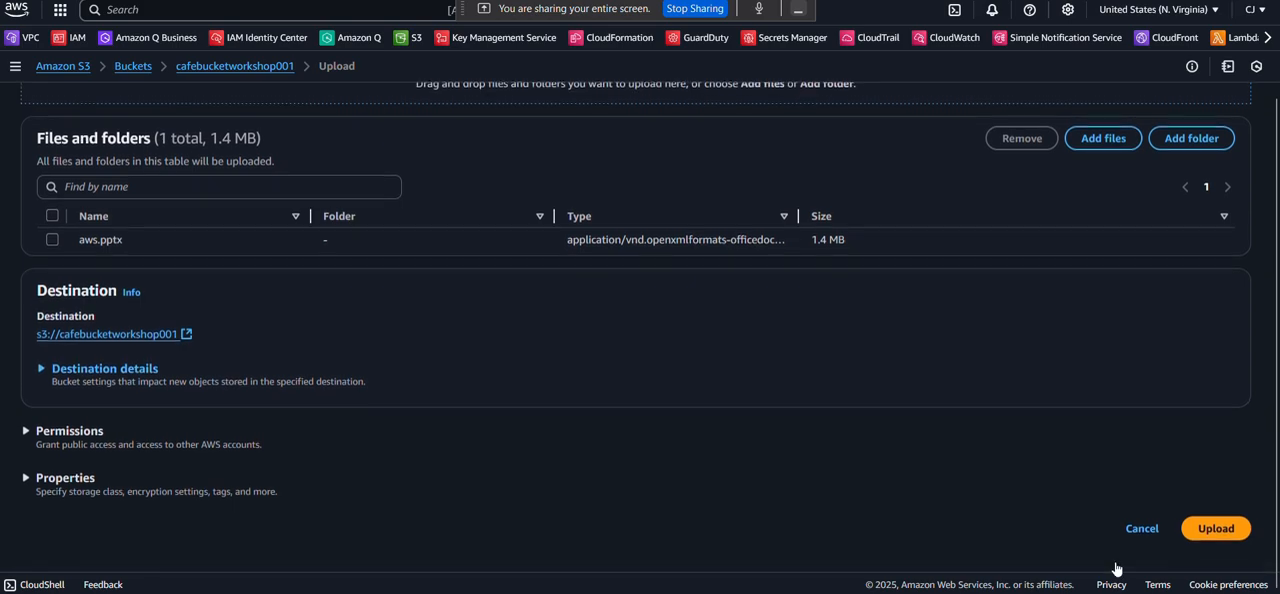
{"action": "left_click", "coordinate": [1207, 531]}
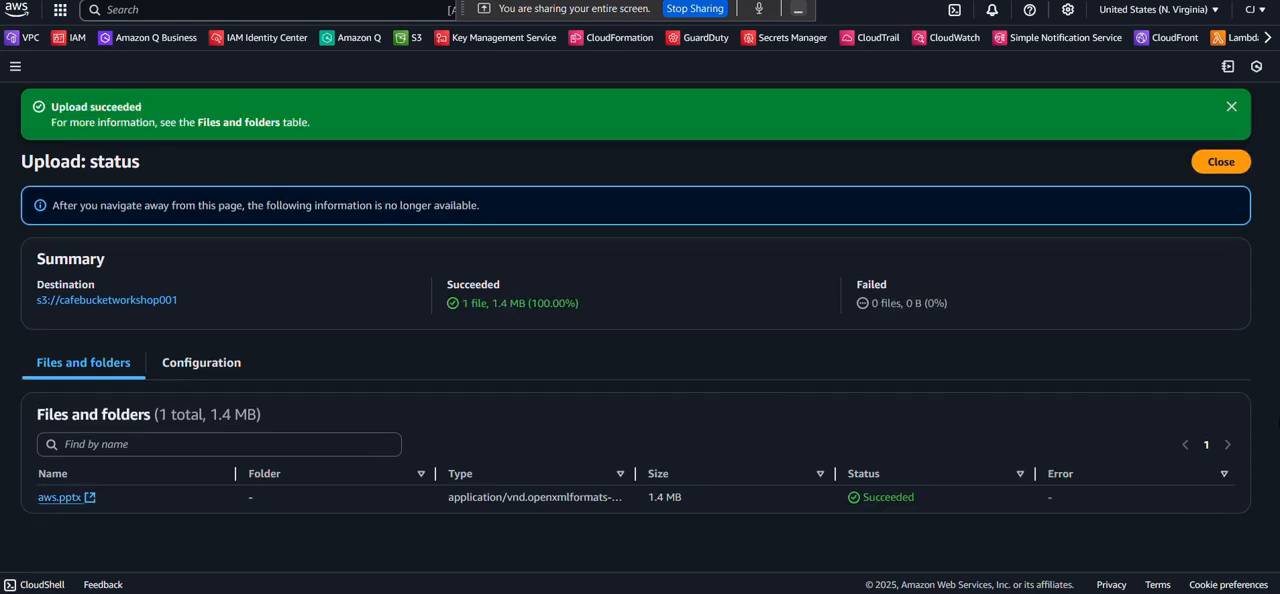
{"action": "left_click", "coordinate": [1218, 172]}
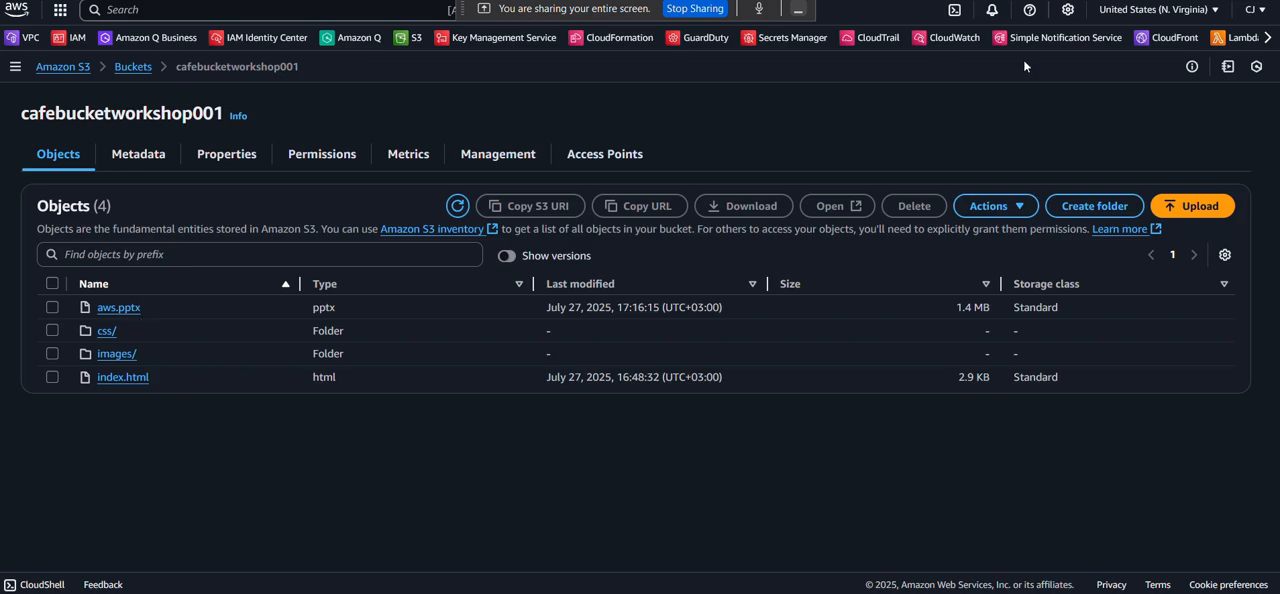
Check the objects in the Cape Town bucket cafebucketworshop002 for the replicated aws.pptx, and return to the Challenge Lab PDF.
{"action": "left_click", "coordinate": [1207, 12]}
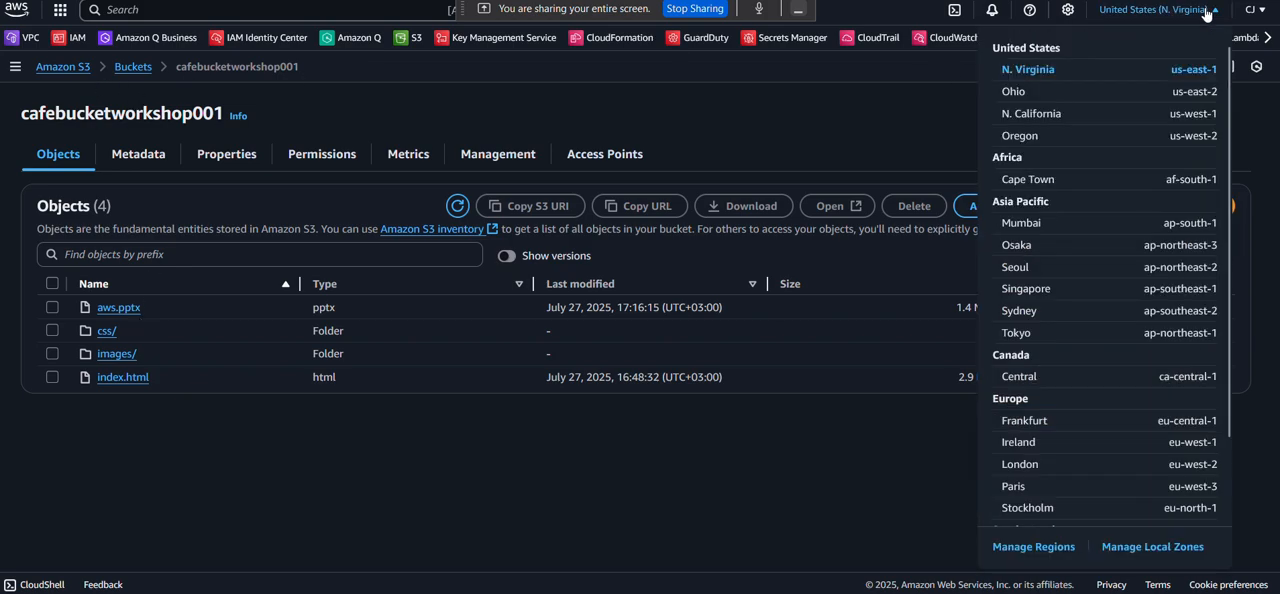
{"action": "left_click", "coordinate": [1037, 179]}
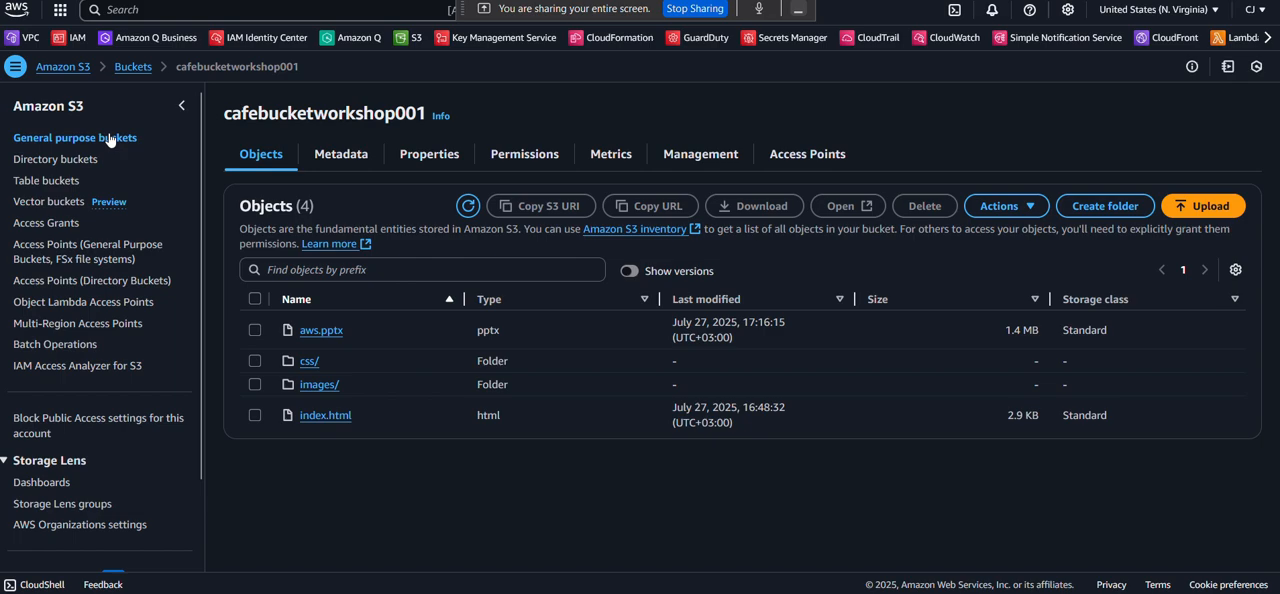
{"action": "left_click", "coordinate": [110, 139]}
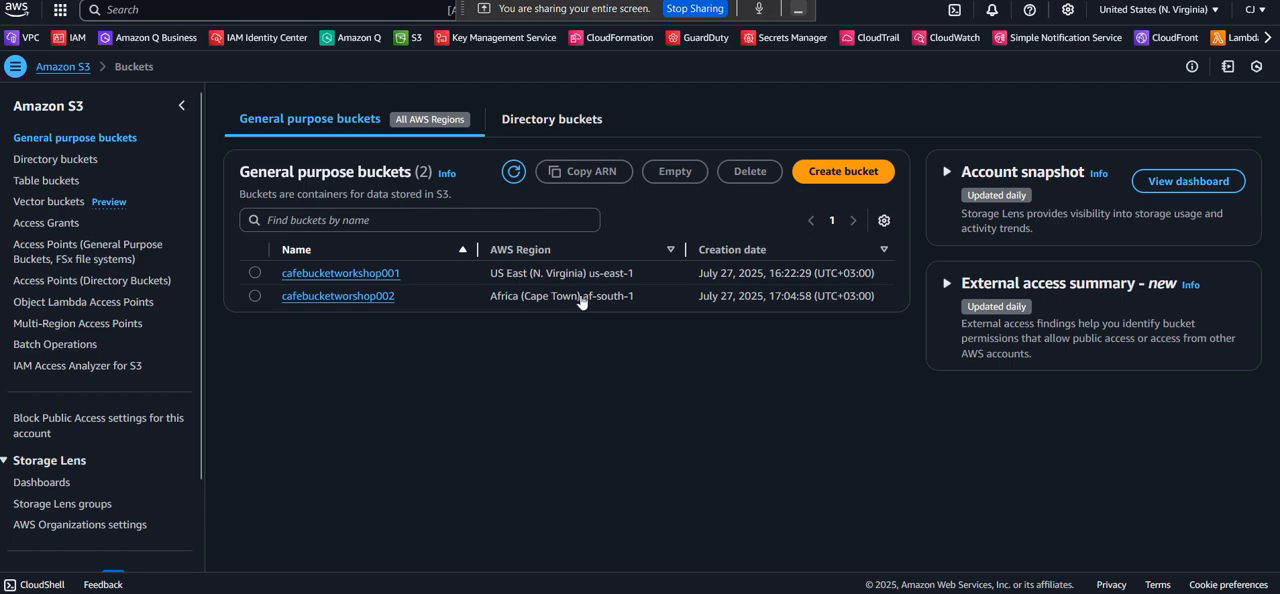
{"action": "left_click", "coordinate": [306, 298]}
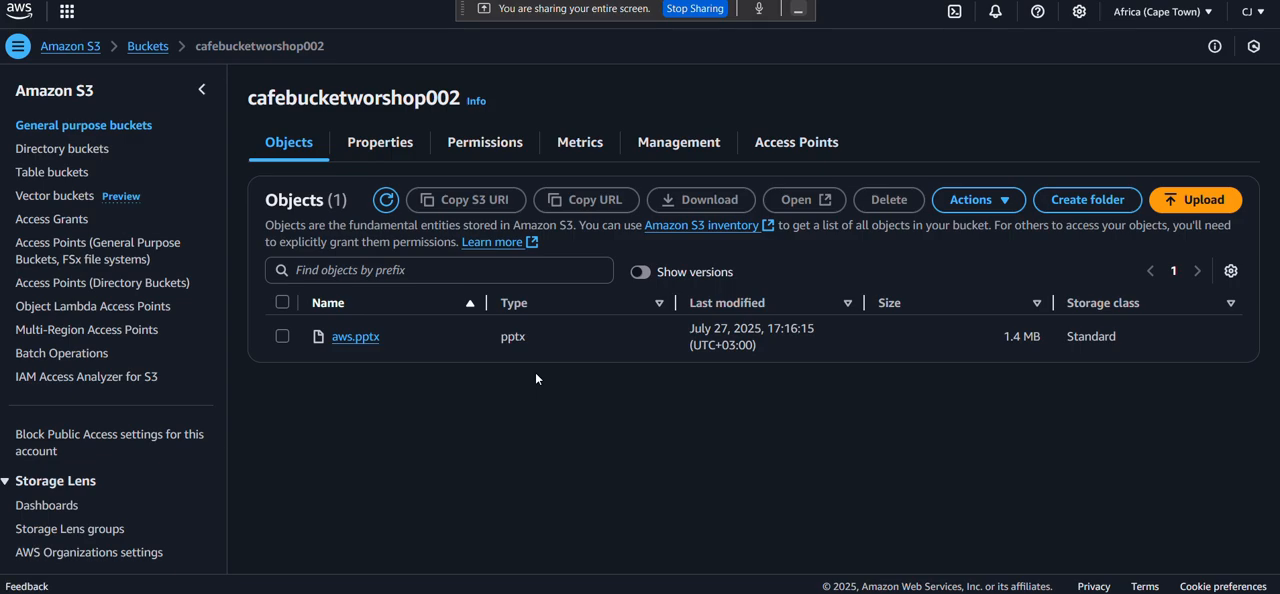
{"action": "key", "text": "ctrl+Tab"}
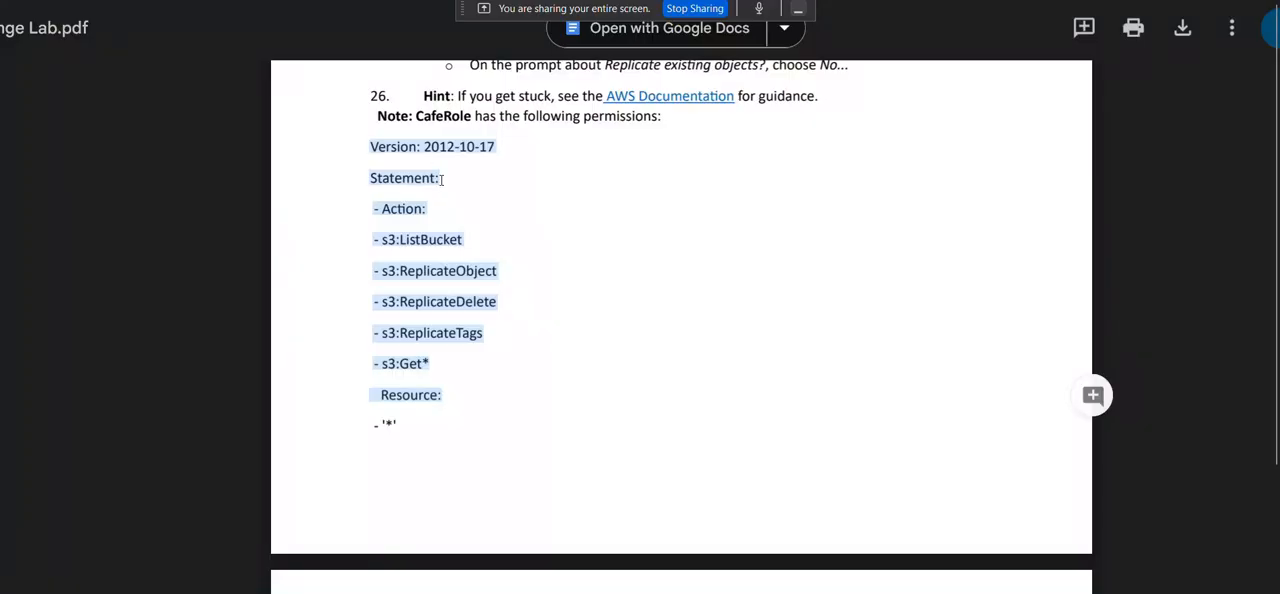
Read the remaining Challenge Lab PDF instructions, from the replication questions and versioning checks through submitting the work to the end.
{"action": "scroll", "coordinate": [442, 181], "scroll_direction": "down", "scroll_amount": 5}
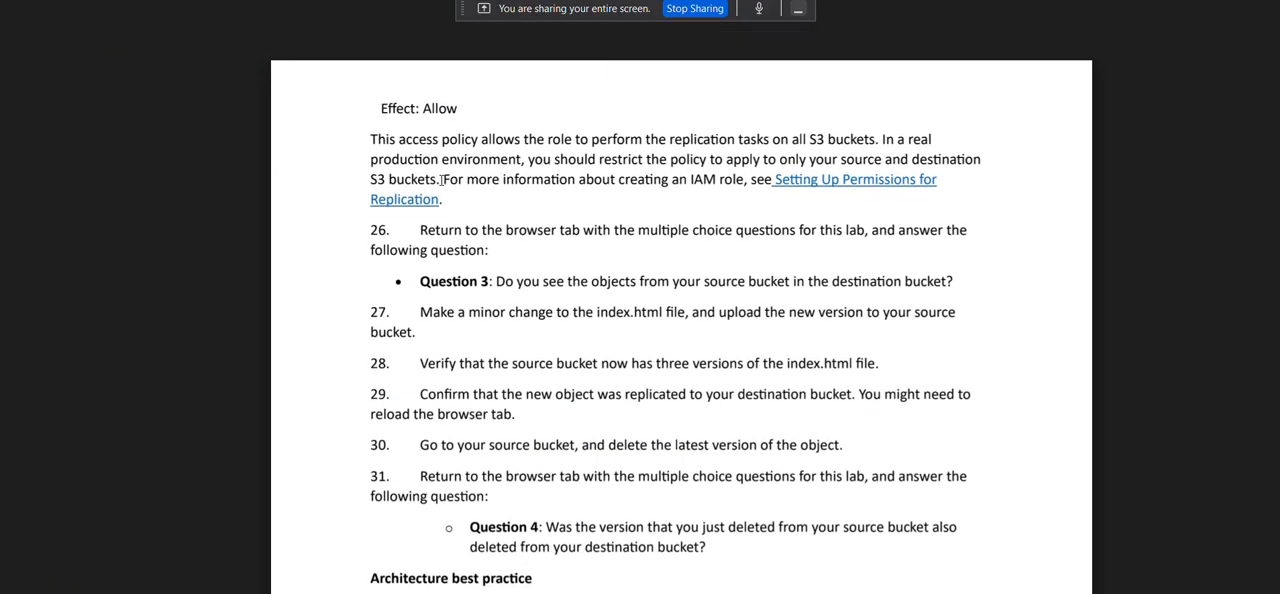
{"action": "scroll", "coordinate": [420, 298], "scroll_direction": "down", "scroll_amount": 3}
{"action": "scroll", "coordinate": [420, 298], "scroll_direction": "down", "scroll_amount": 2}
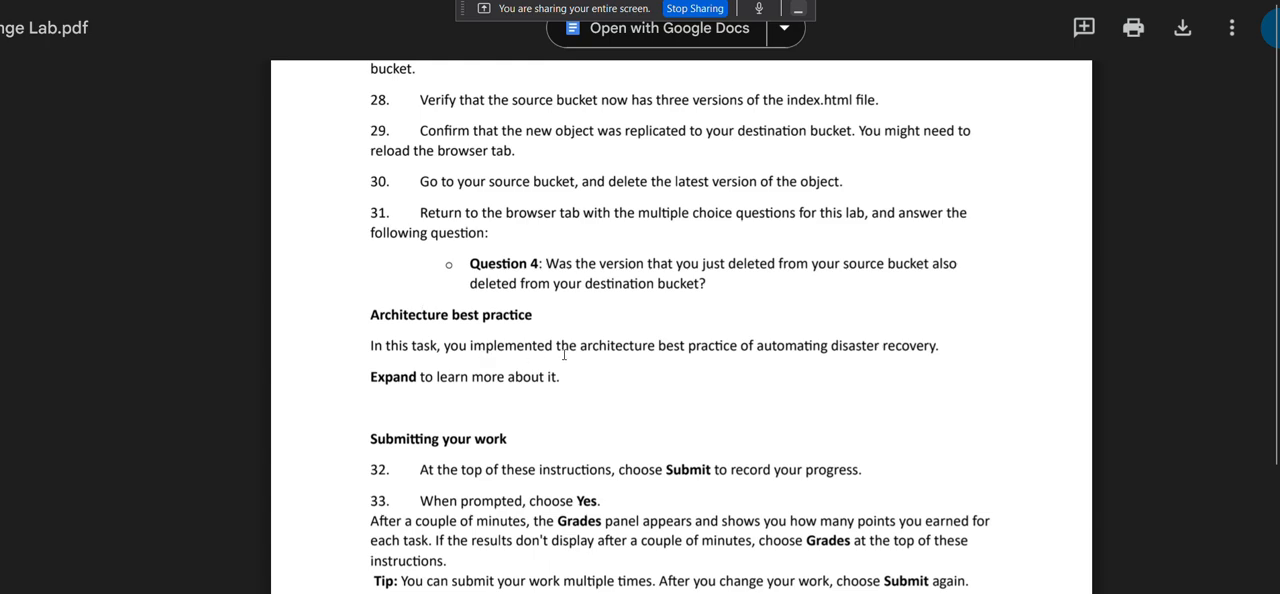
{"action": "scroll", "coordinate": [620, 354], "scroll_direction": "down", "scroll_amount": 1}
{"action": "scroll", "coordinate": [620, 354], "scroll_direction": "down", "scroll_amount": 1}
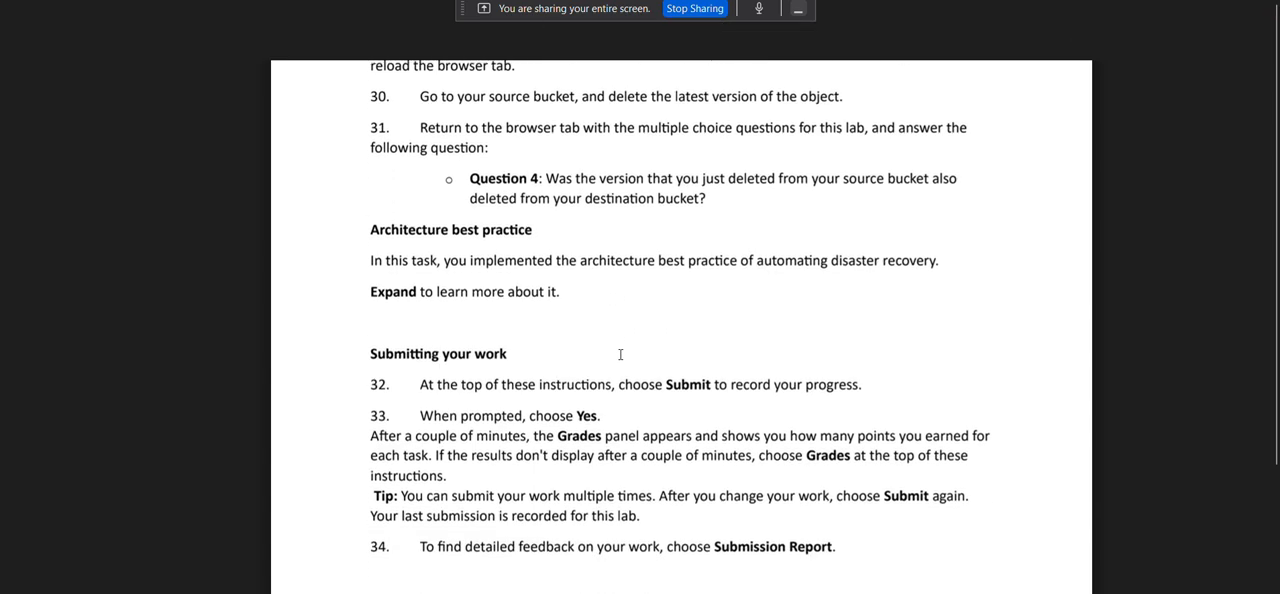
{"action": "scroll", "coordinate": [620, 354], "scroll_direction": "down", "scroll_amount": 10}
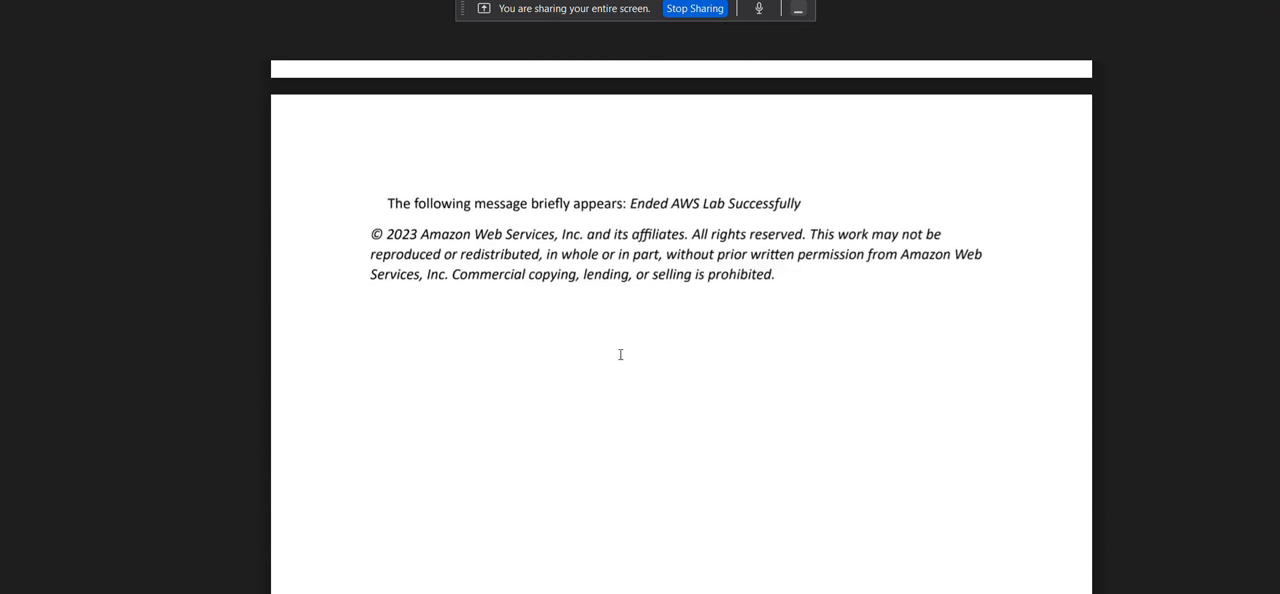
{"action": "scroll", "coordinate": [620, 354], "scroll_direction": "down", "scroll_amount": 2}
{"action": "scroll", "coordinate": [620, 354], "scroll_direction": "up", "scroll_amount": 3}
Copy the Challenge Lab PDF's Google Drive link, switch to the Google Meet call and send the link in the in-call messages.
{"action": "left_click", "coordinate": [387, 0]}
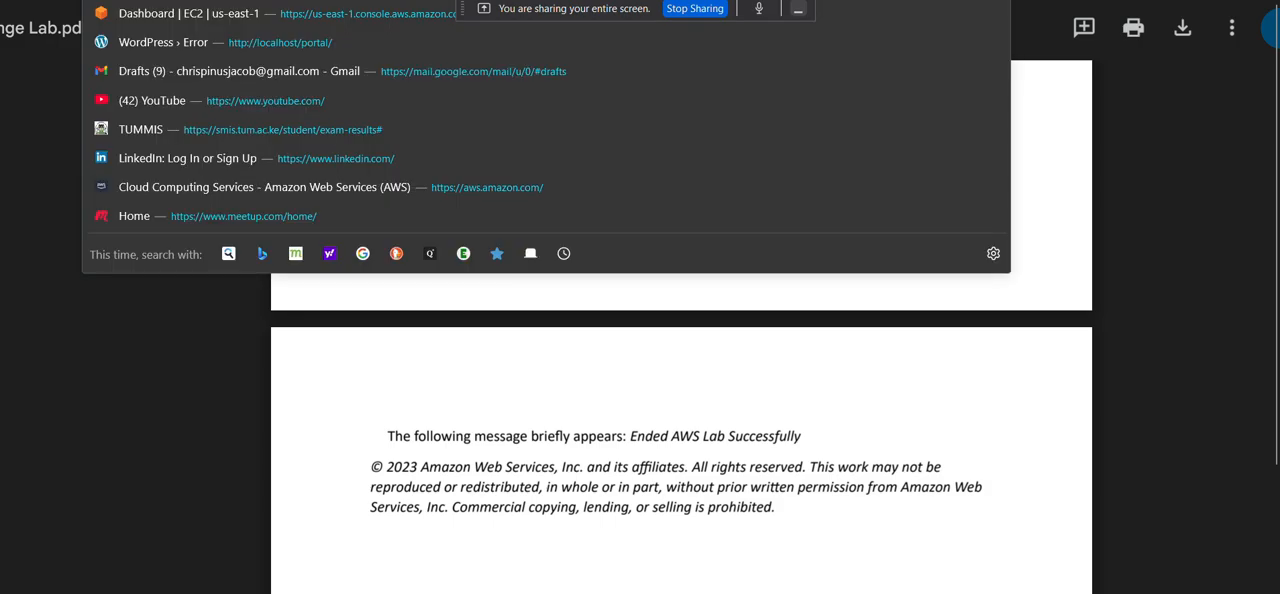
{"action": "left_click", "coordinate": [202, 0]}
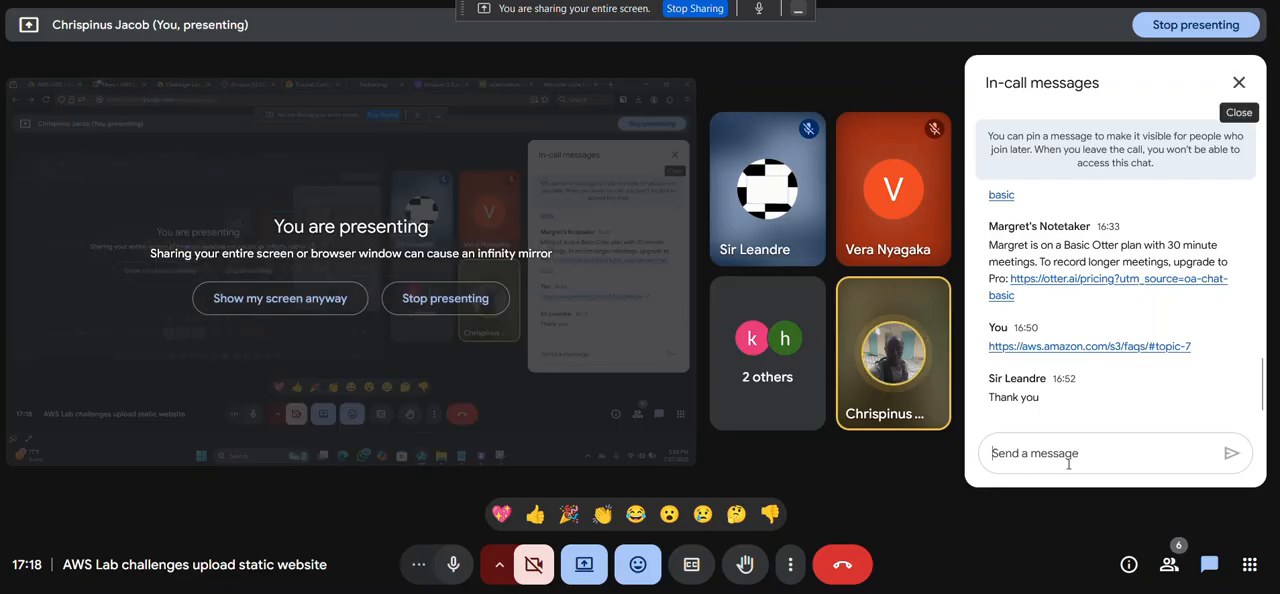
{"action": "left_click", "coordinate": [1054, 455]}
{"action": "key", "text": "ctrl+v"}
{"action": "key", "text": "Return"}
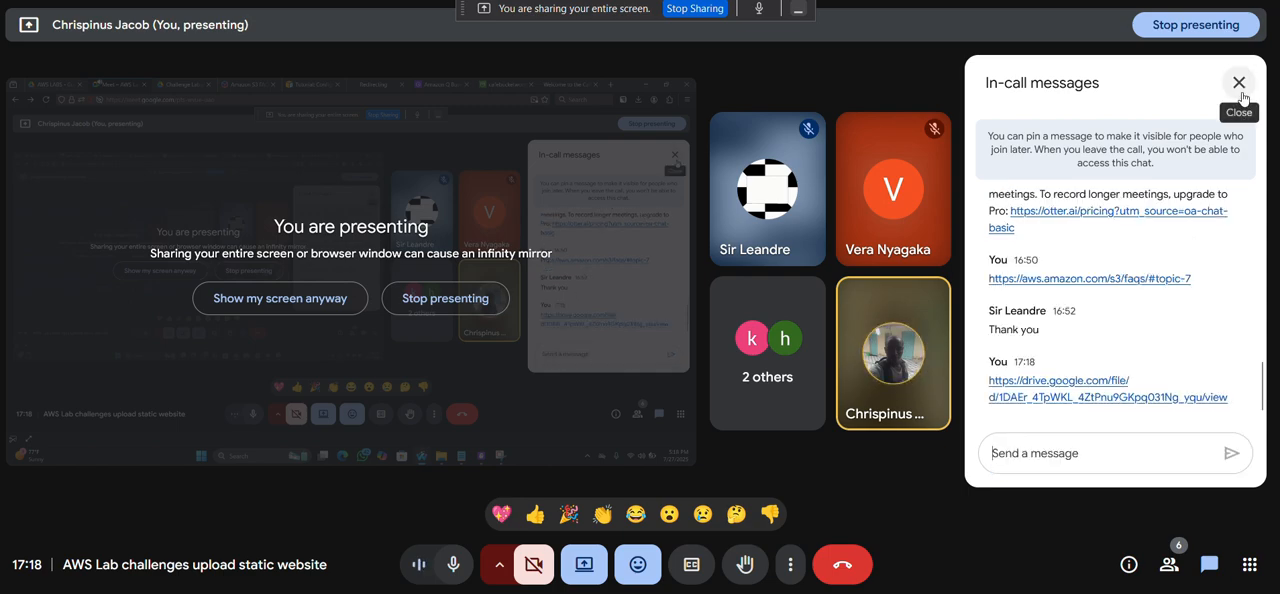
Close the in-call messages and stop presenting the screen in the meeting.
{"action": "left_click", "coordinate": [1239, 83]}
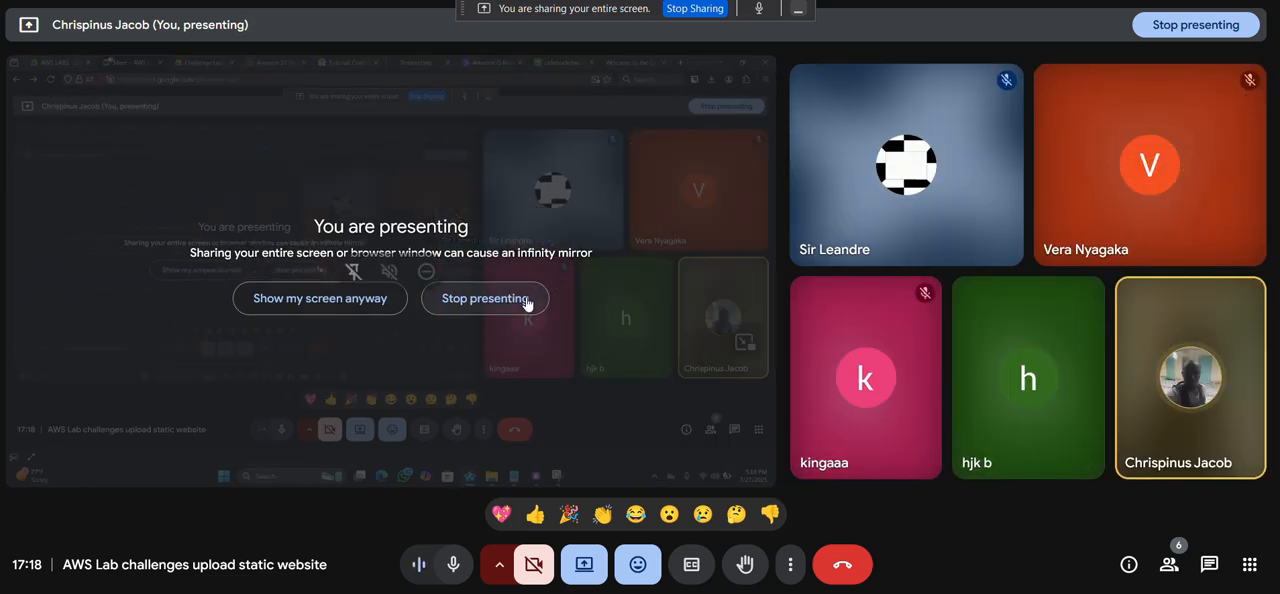
{"action": "left_click", "coordinate": [485, 298]}
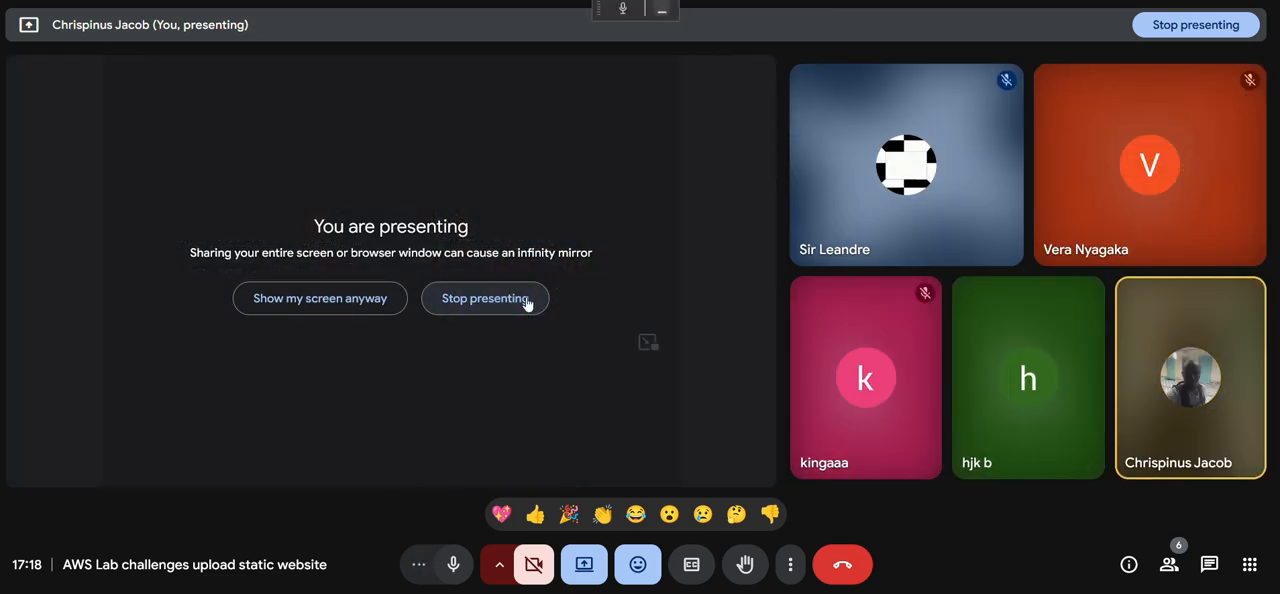